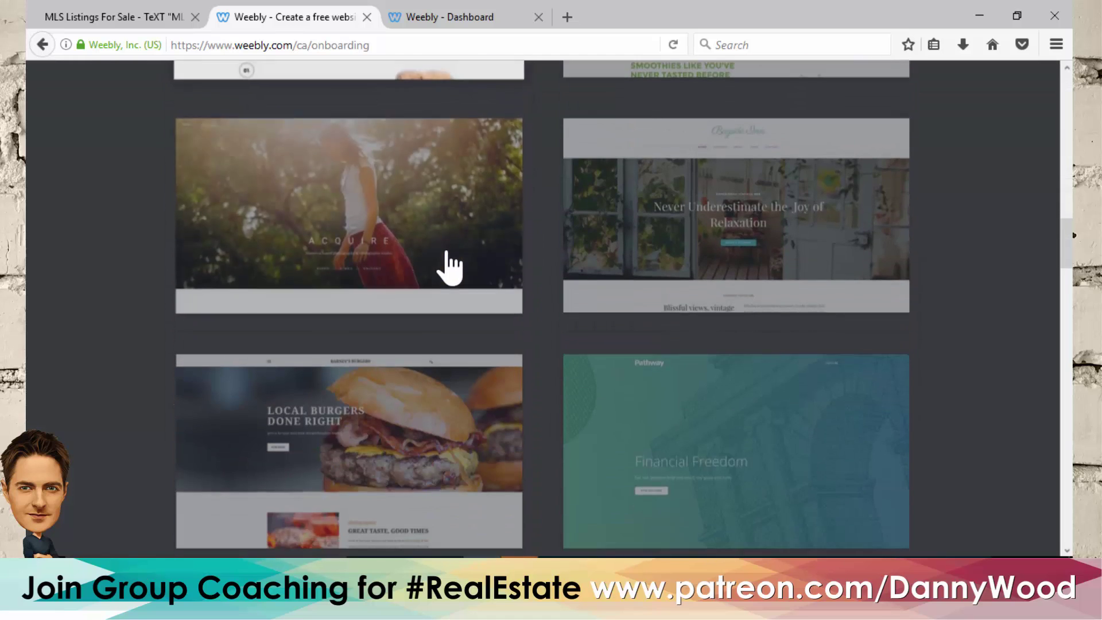
- Scroll the Business theme gallery until the New Fall Season template card is visible
scroll(450, 267, "down", 14)
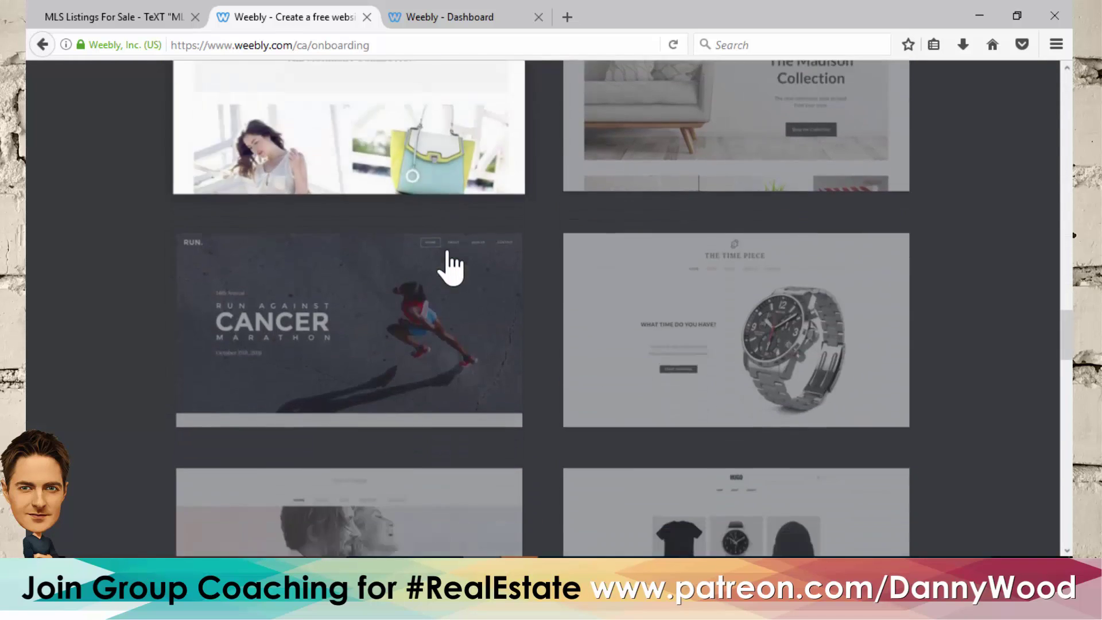
scroll(450, 267, "down", 10)
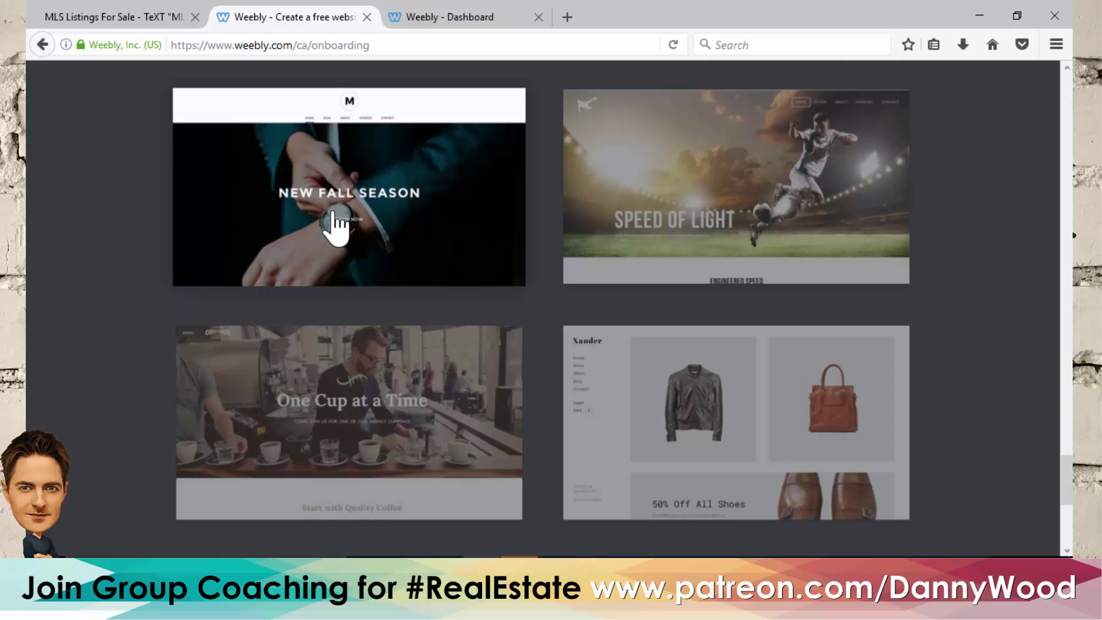
scroll(336, 224, "up", 20)
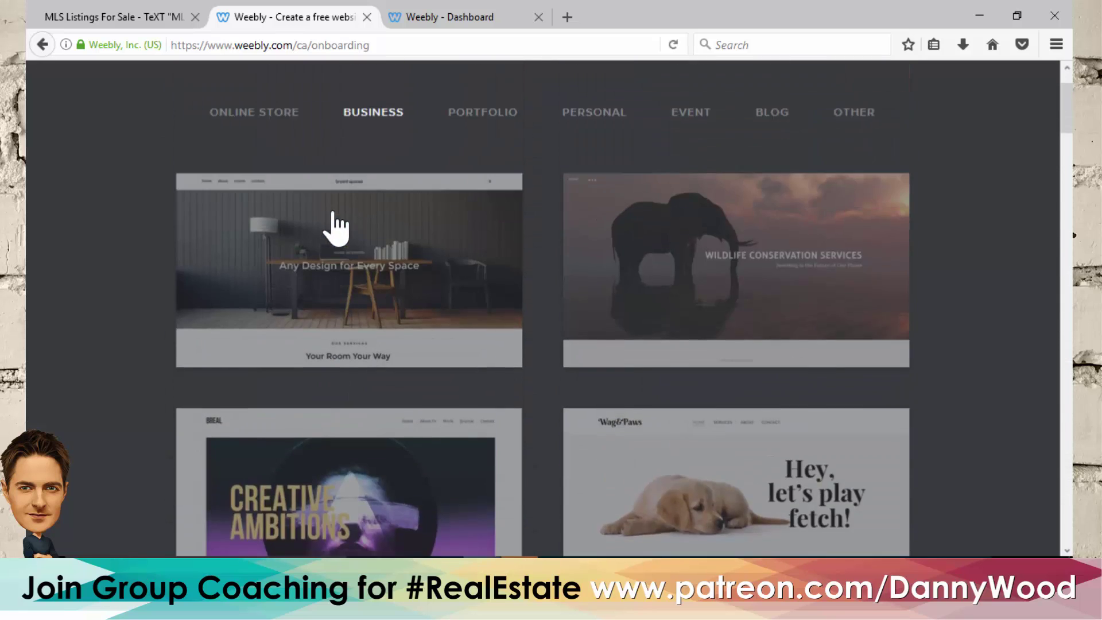
scroll(336, 225, "up", 1)
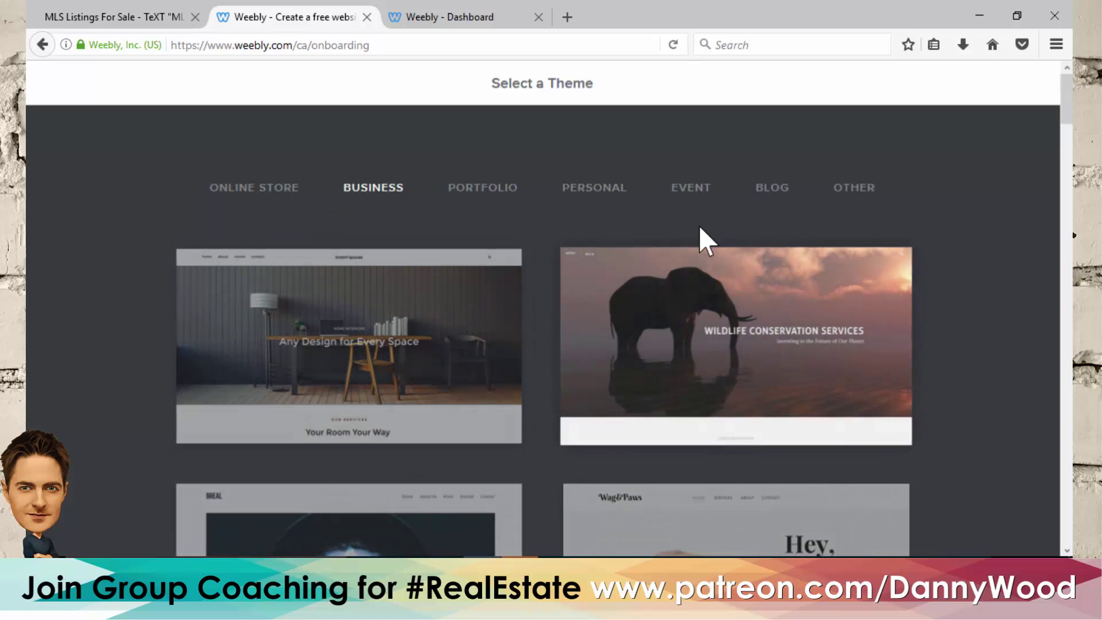
scroll(465, 258, "down", 20)
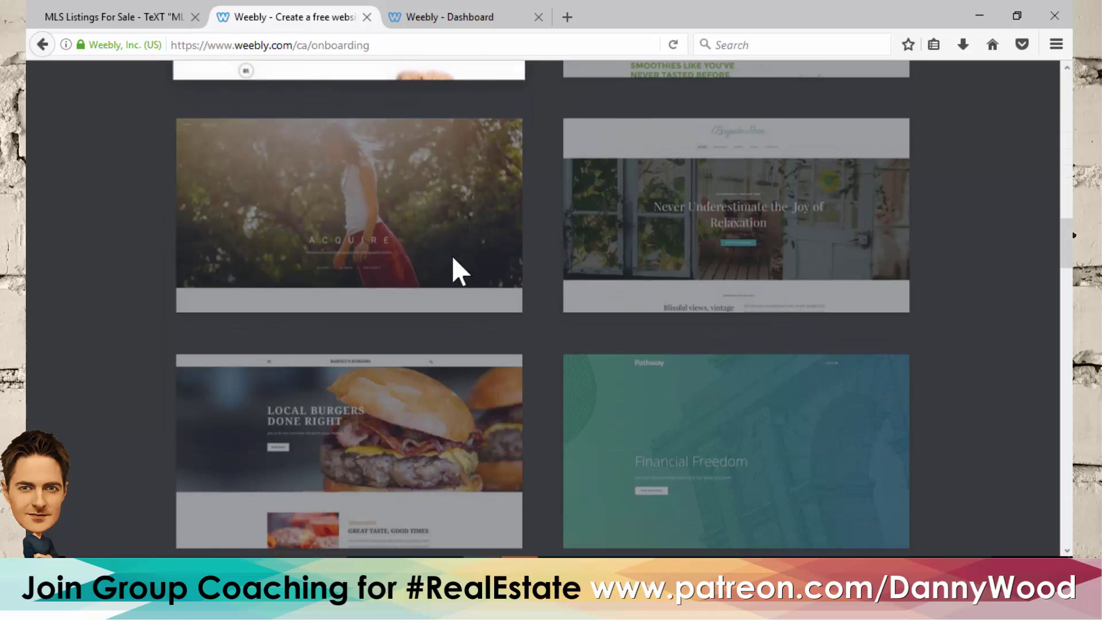
scroll(450, 286, "down", 3)
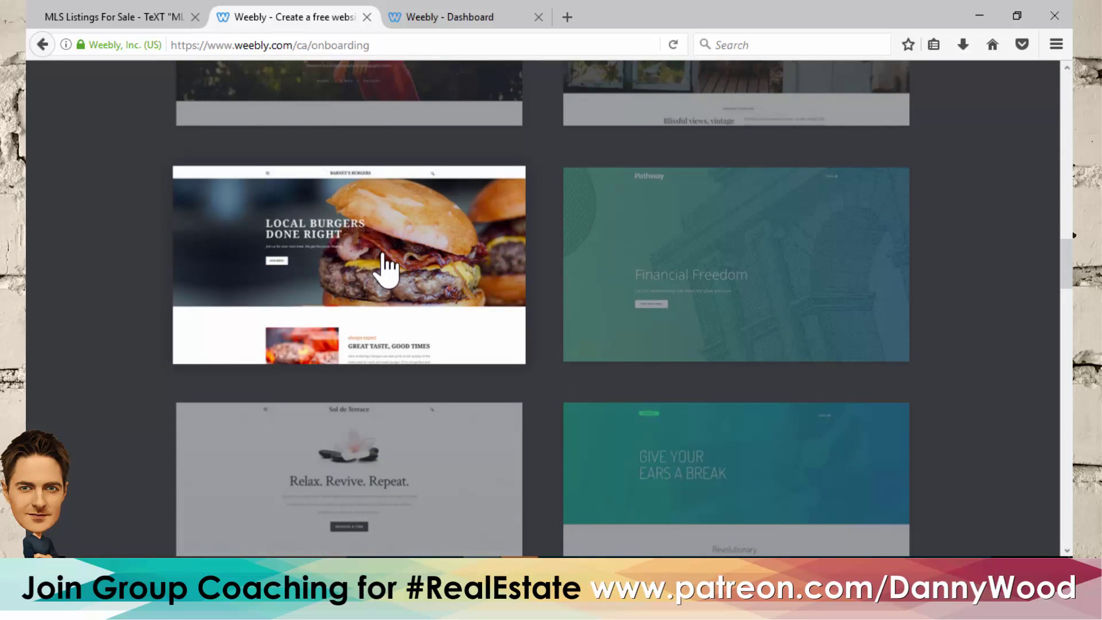
scroll(416, 244, "down", 10)
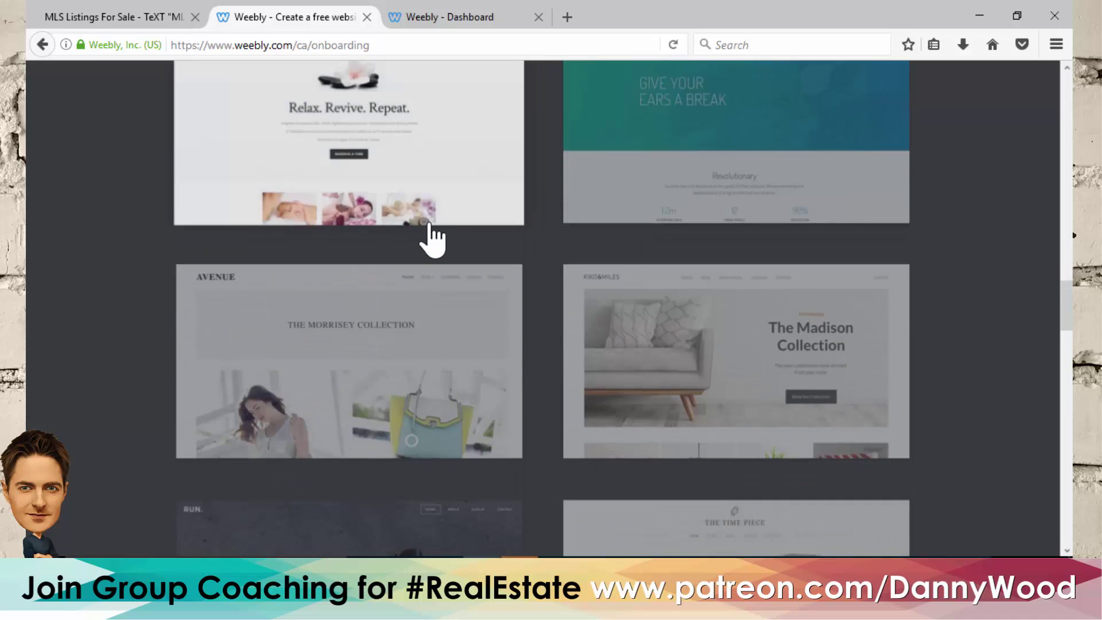
scroll(431, 241, "down", 12)
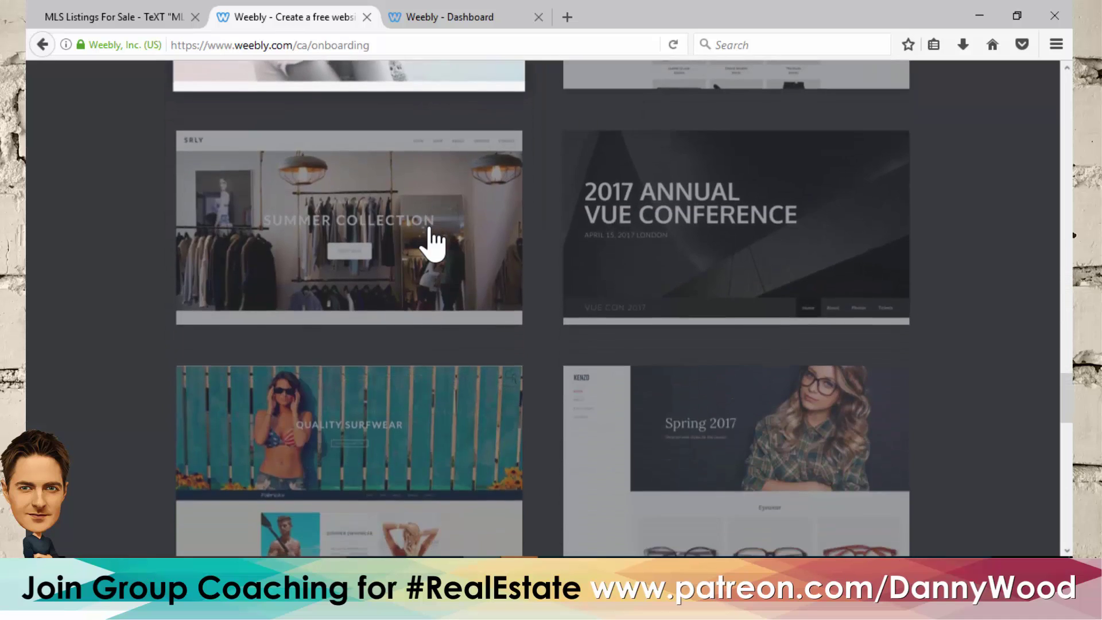
scroll(432, 241, "down", 7)
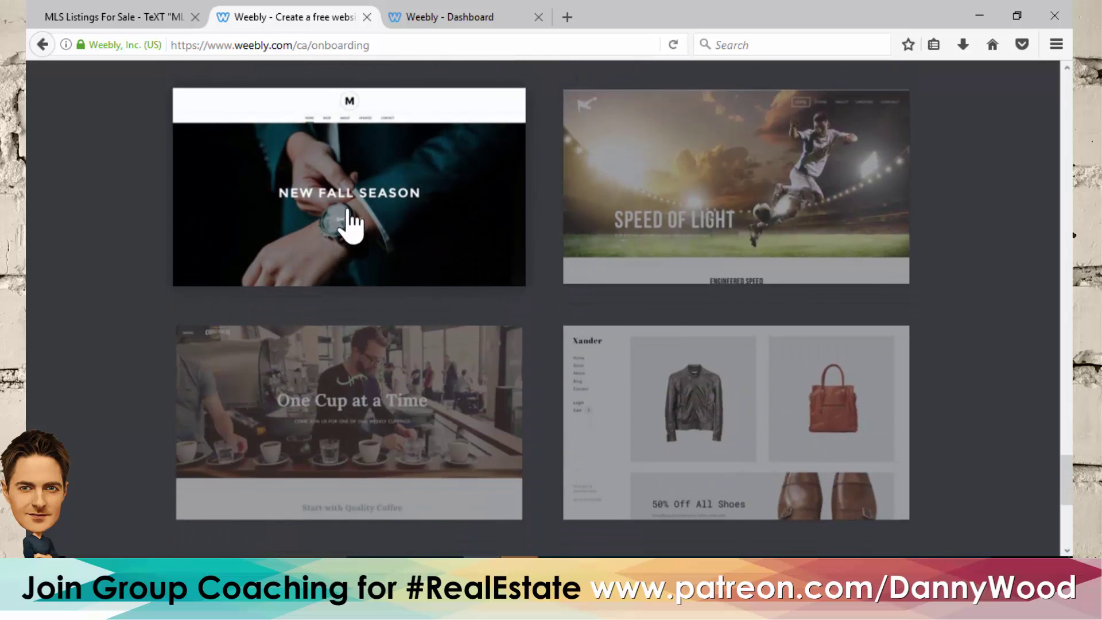
- Preview the New Fall Season theme and start editing a site with it
left_click(350, 225)
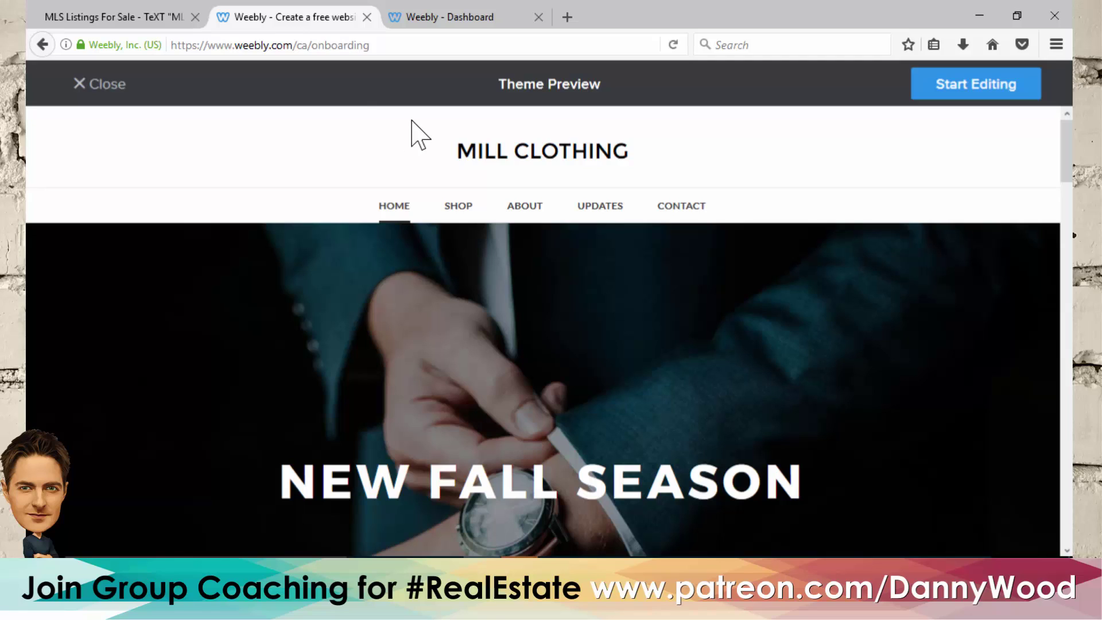
left_click(978, 86)
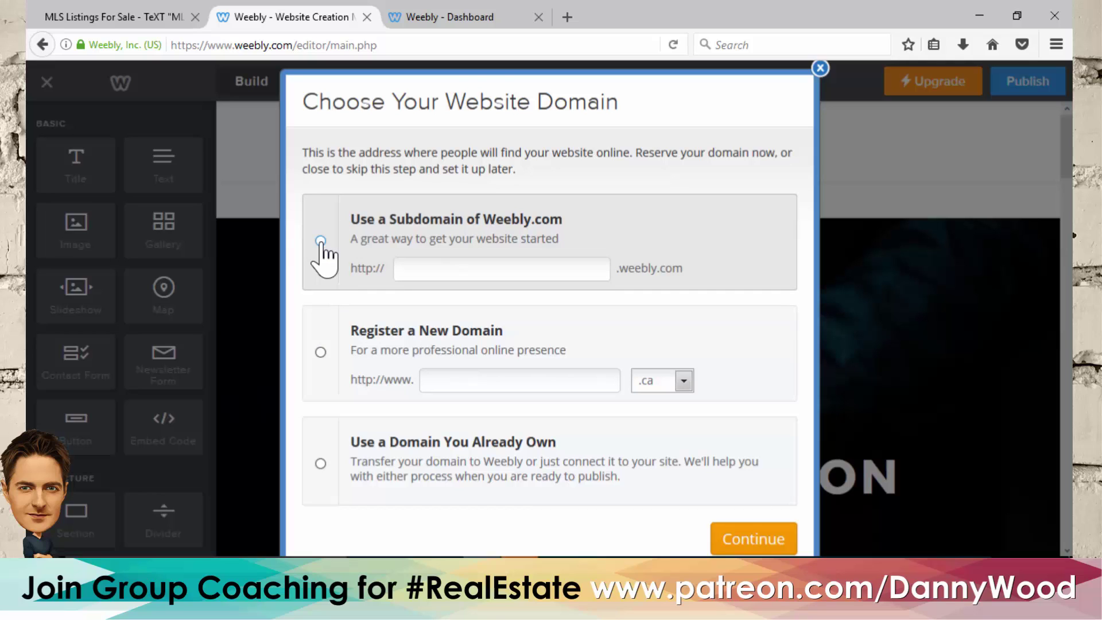
- Choose a Weebly.com subdomain and paste in brokeragesample, copied from the MLS Listings site address
left_click(320, 241)
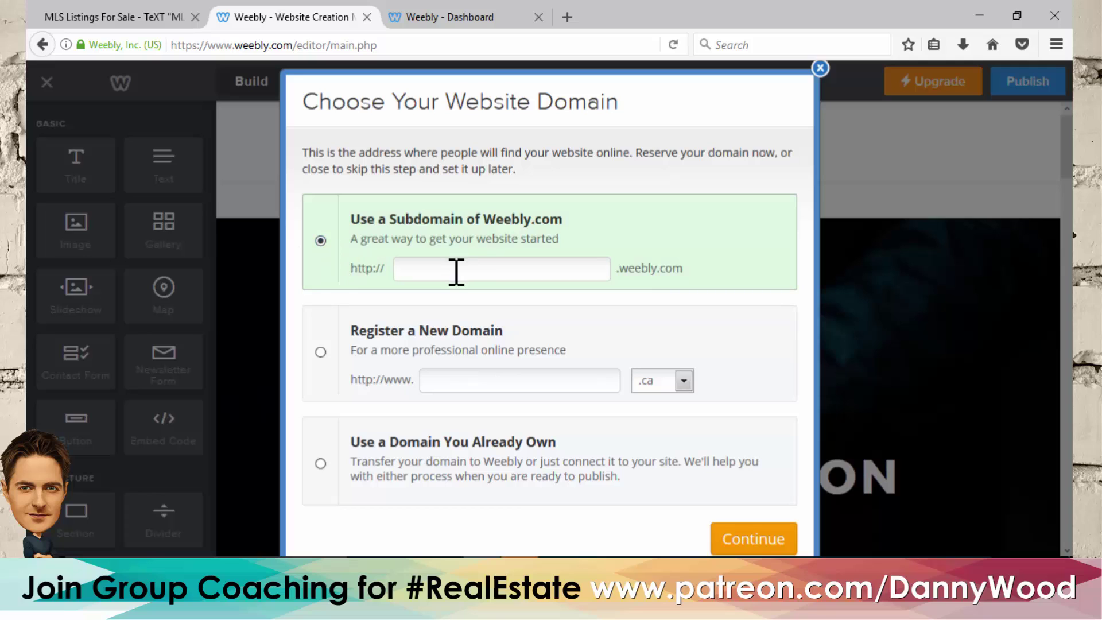
left_click(474, 259)
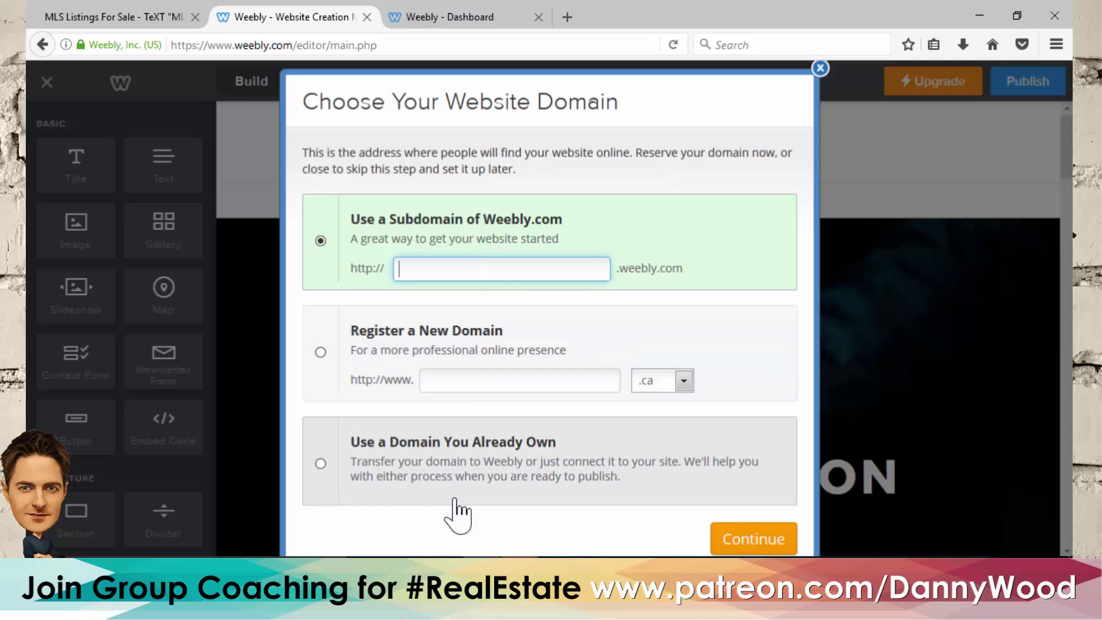
left_click(133, 20)
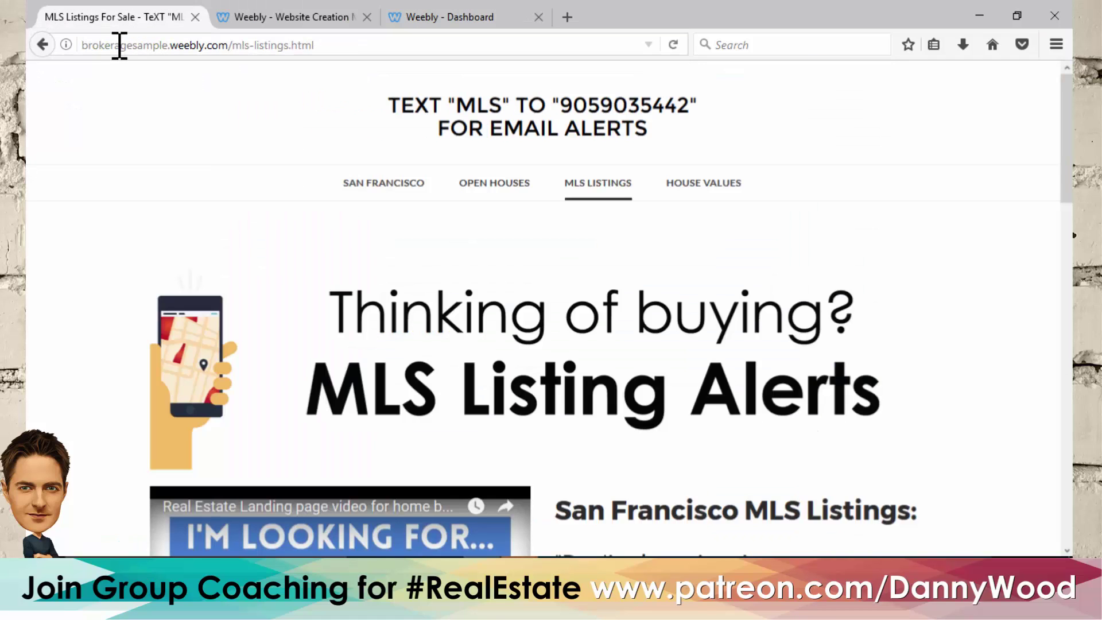
double_click(129, 45)
key("ctrl+c")
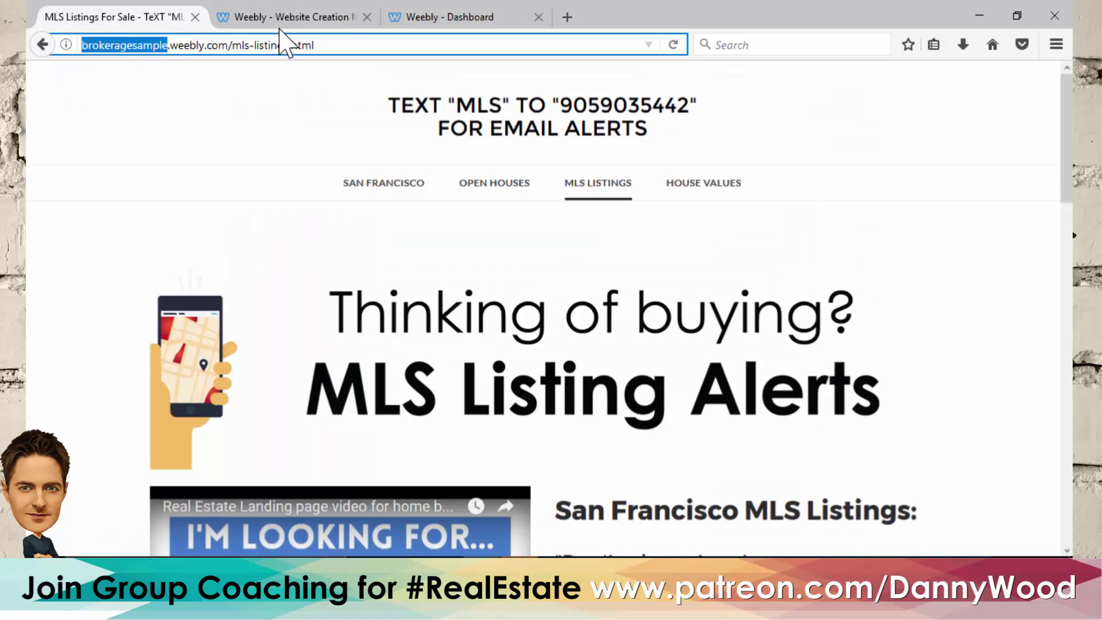
left_click(285, 18)
left_click(459, 269)
key("ctrl+v")
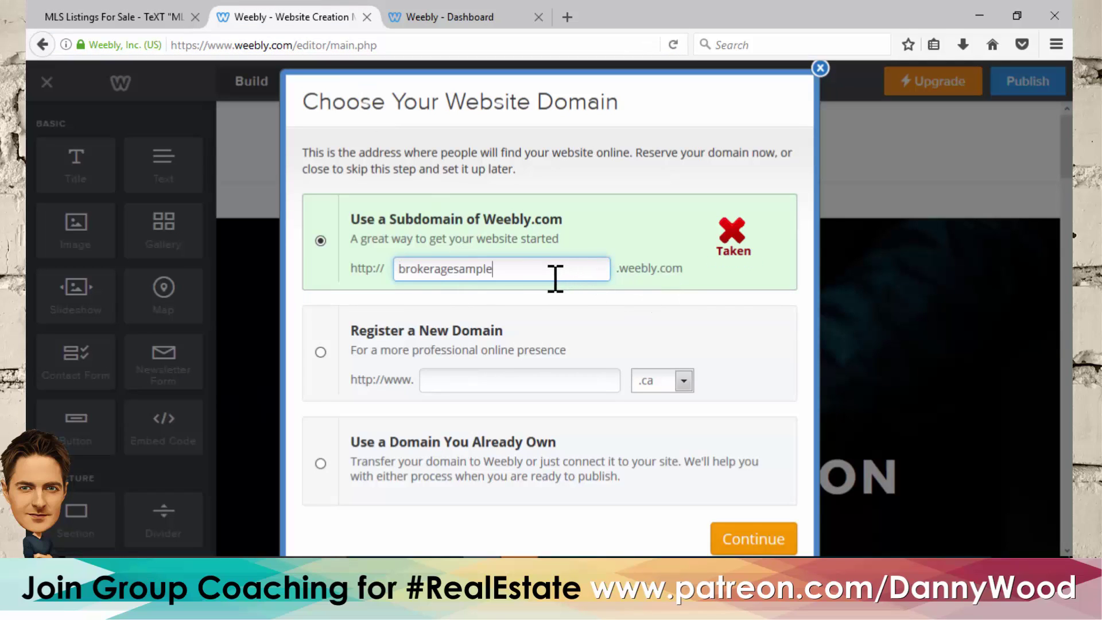
- Try other subdomain names such as danwood variants, then clear the field
double_click(437, 269)
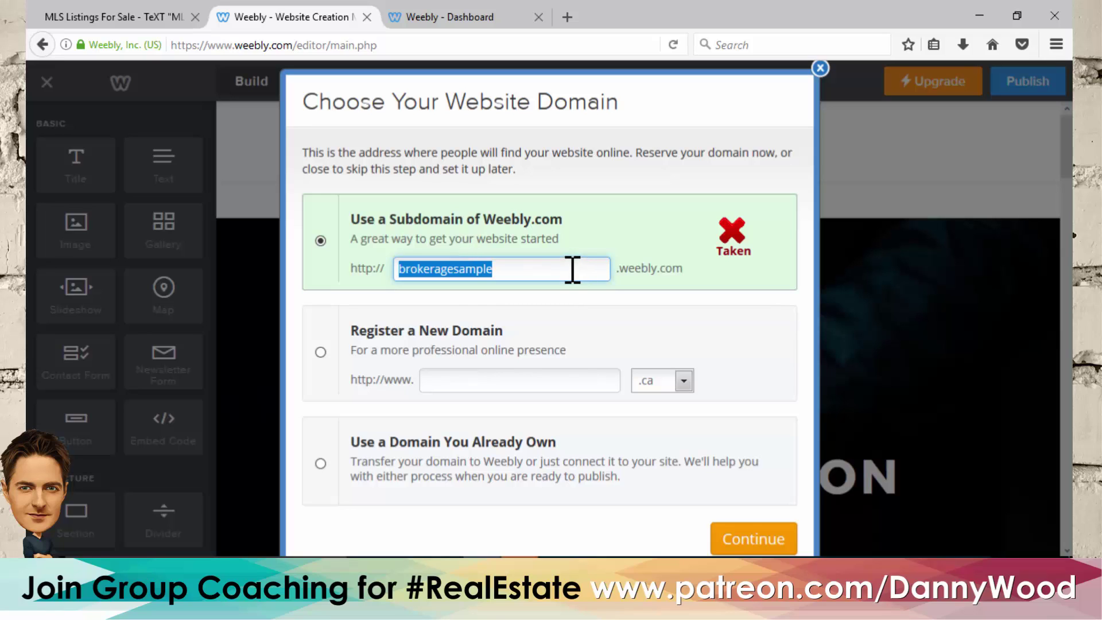
type("danwood")
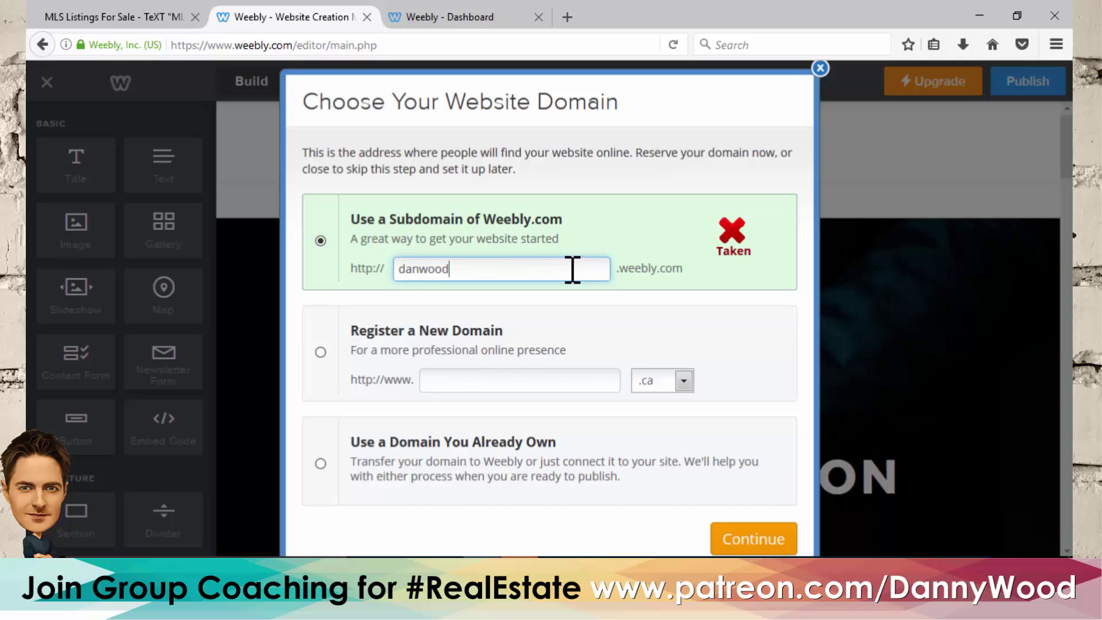
key("Left")
key("Left")
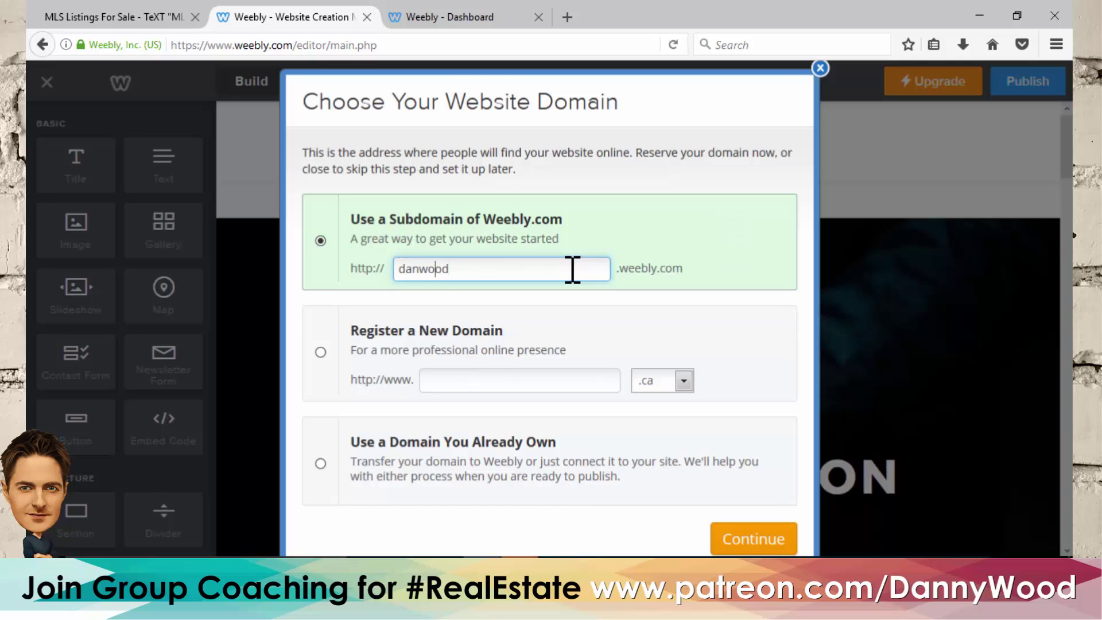
type("ny")
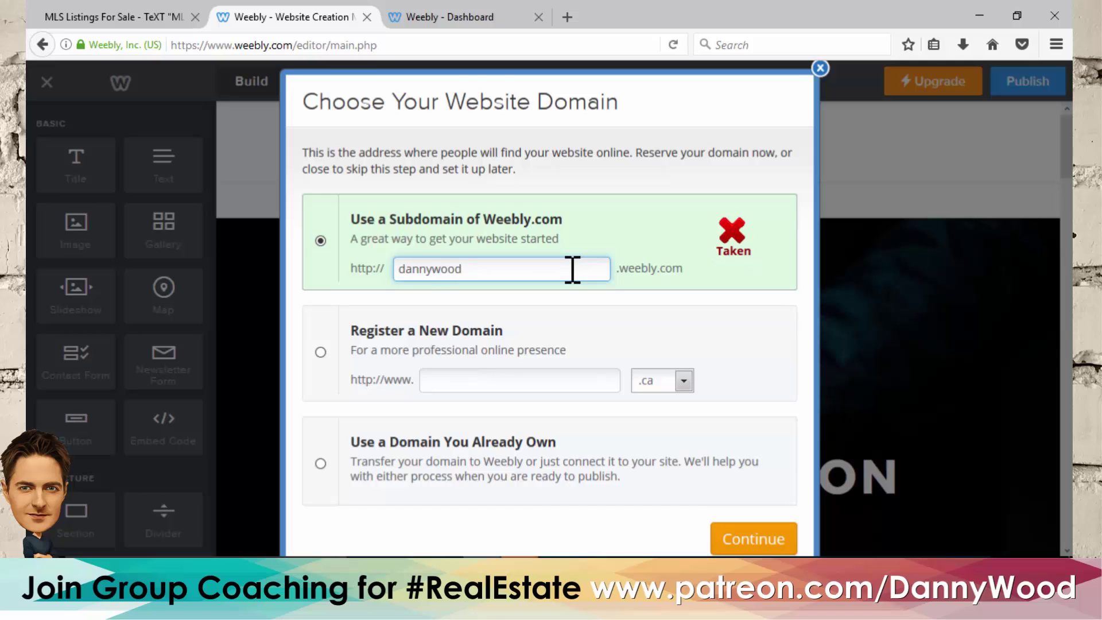
left_click_drag(572, 269, 310, 247)
type("r")
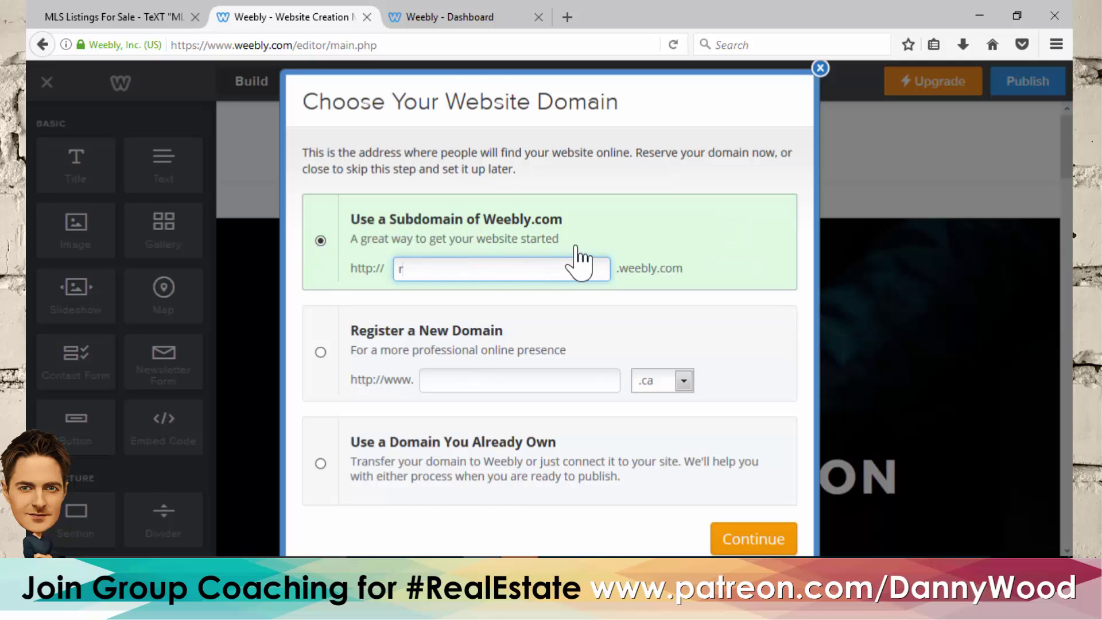
key("BackSpace")
- Enter openhousetour as the Weebly subdomain and check that it shows as Available
type("openhouse")
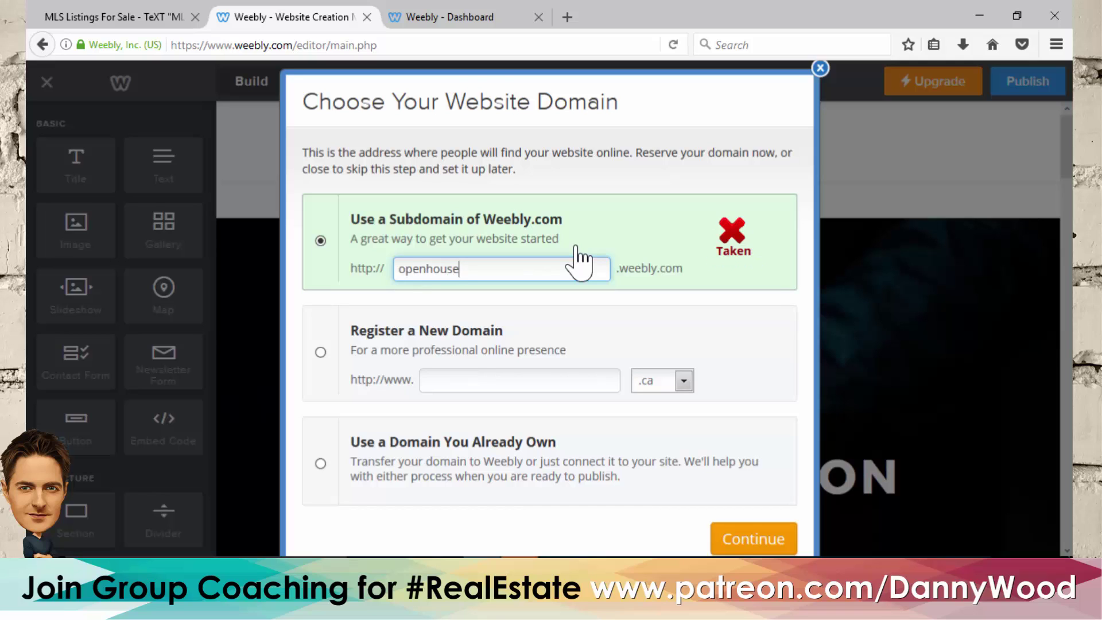
type("tour")
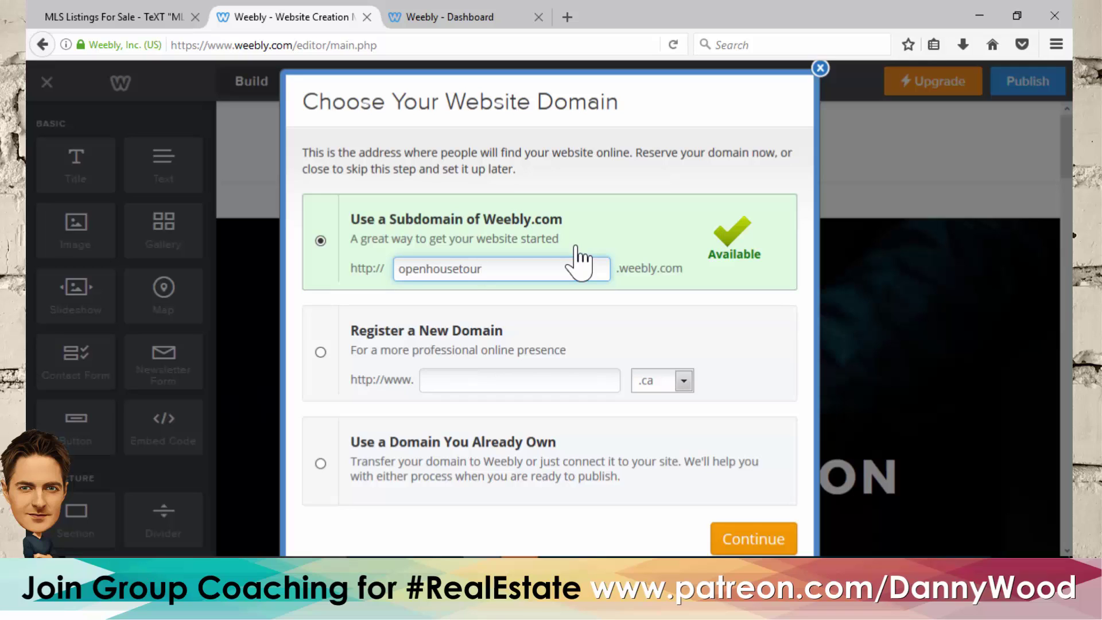
key("Left")
key("shift+Home")
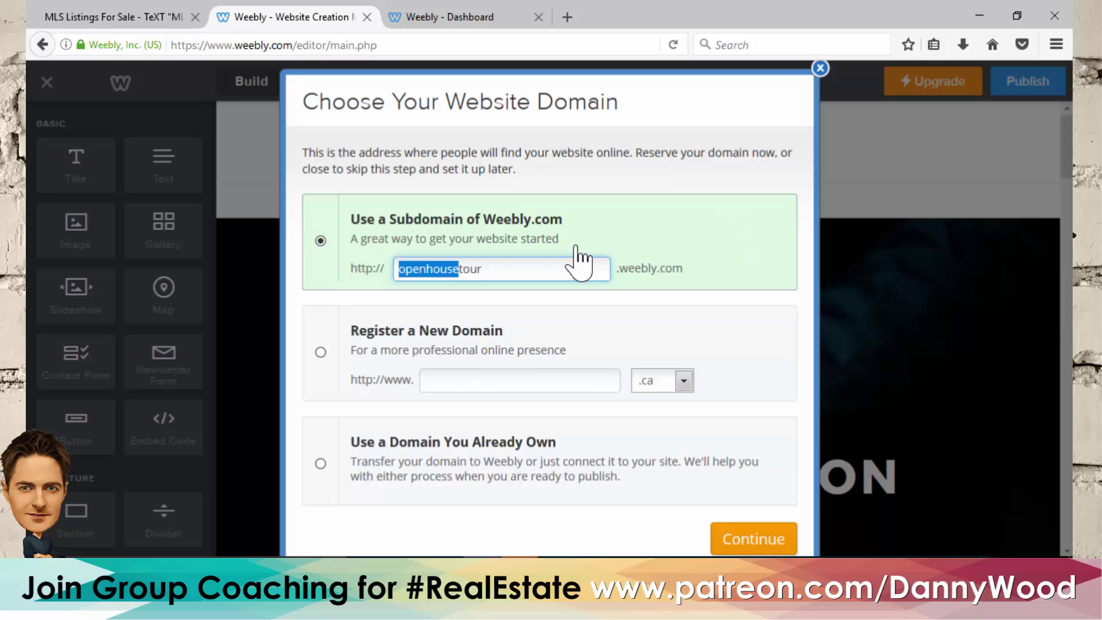
key("Right")
key("shift+Right")
key("shift+Right")
key("shift+Left")
key("shift+Left")
key("shift+Left")
key("shift+Left")
key("shift+Left")
key("shift+Left")
key("shift+Left")
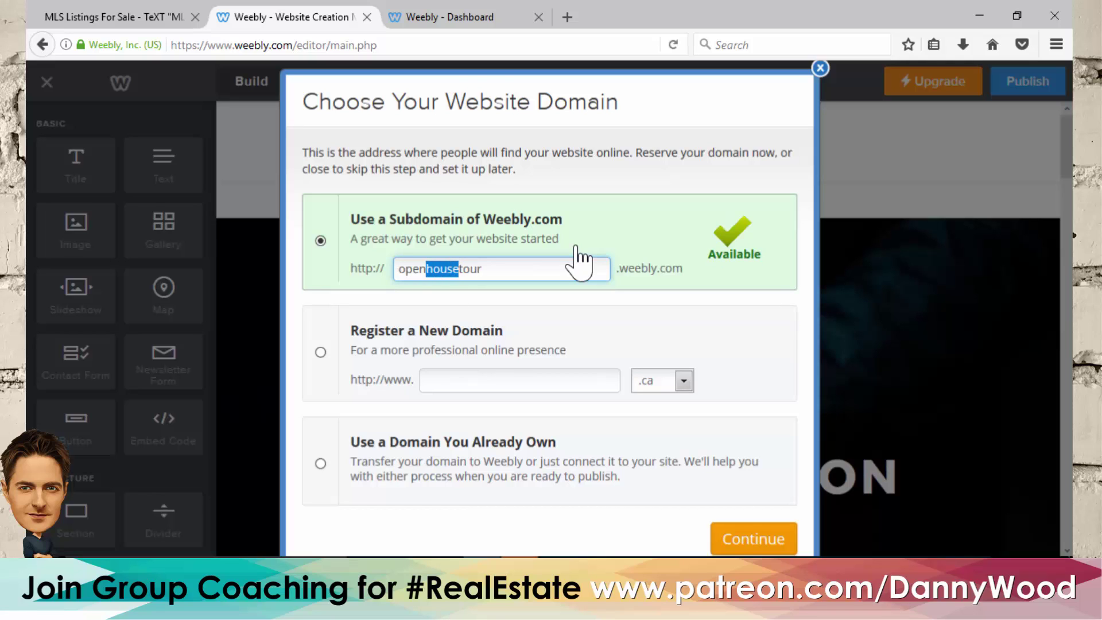
left_click(540, 266)
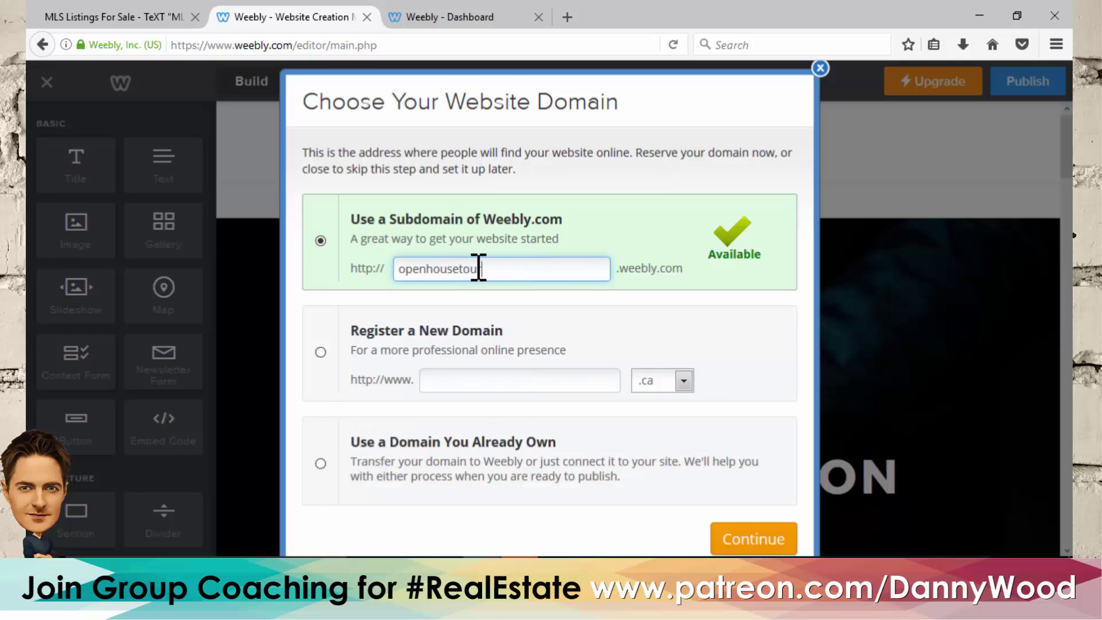
left_click_drag(478, 268, 356, 253)
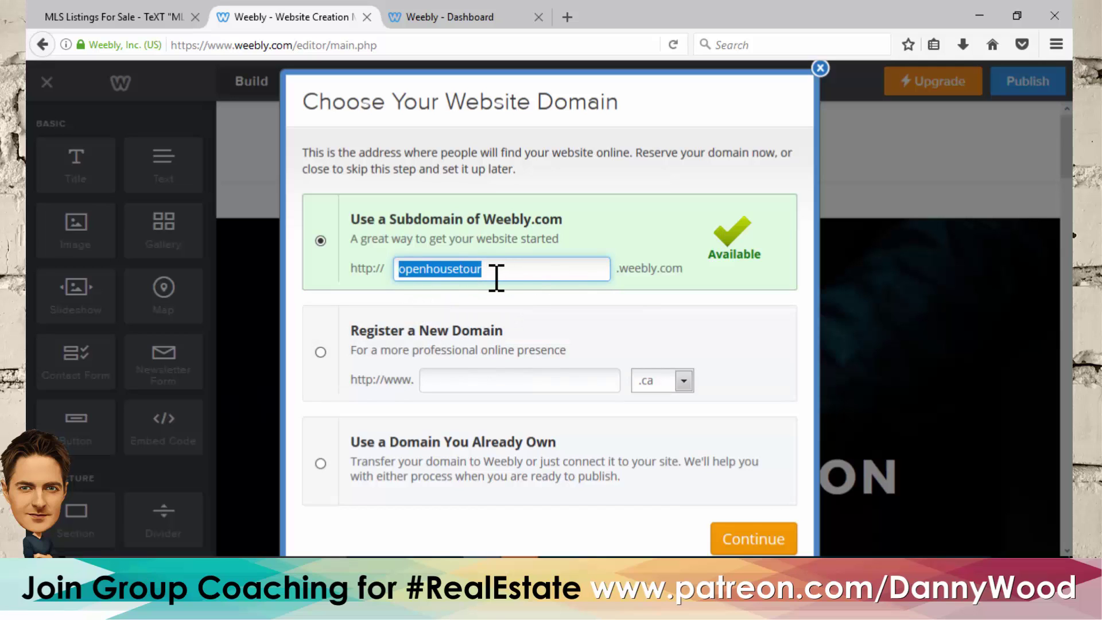
- Confirm the openhousetour subdomain and replace MILL CLOTHING with the TEXT "MLS" TO a phone number alerts title
left_click(756, 540)
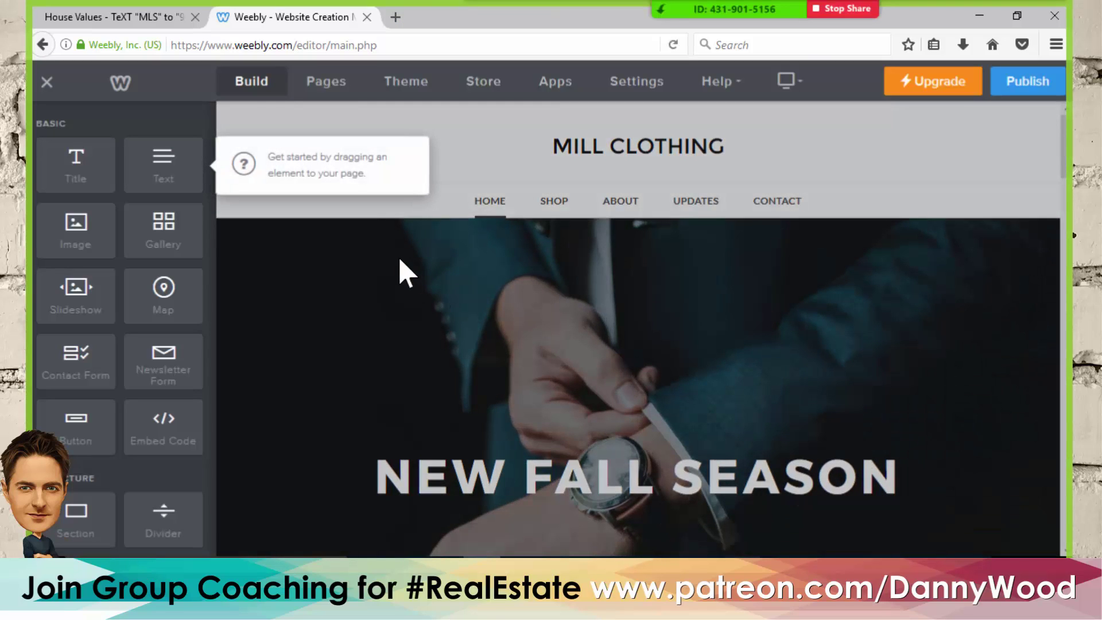
left_click(488, 140)
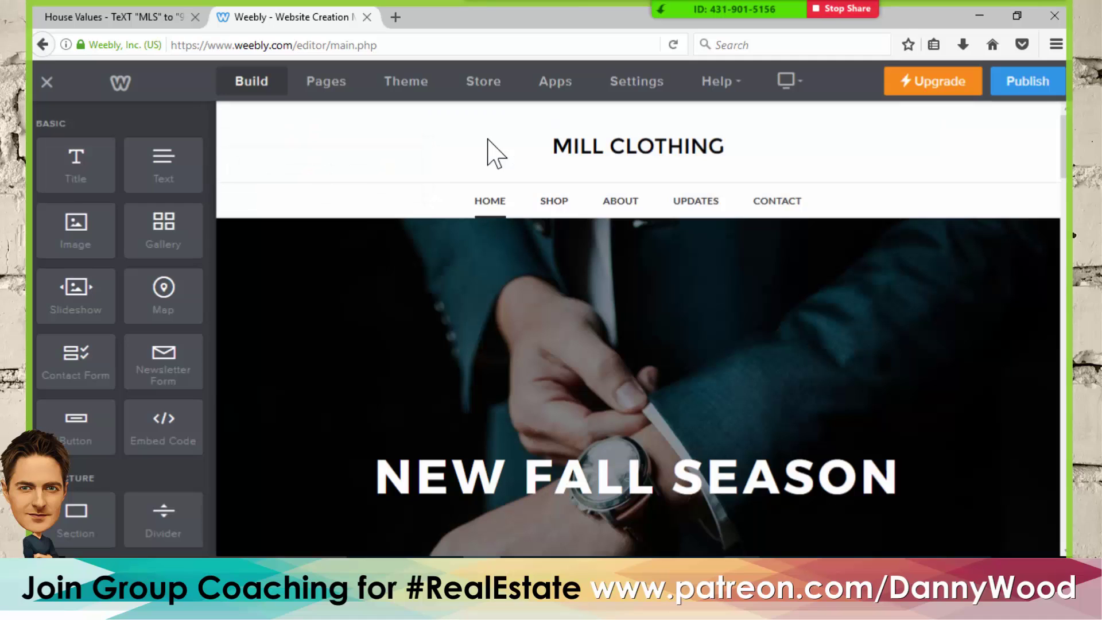
left_click(592, 148)
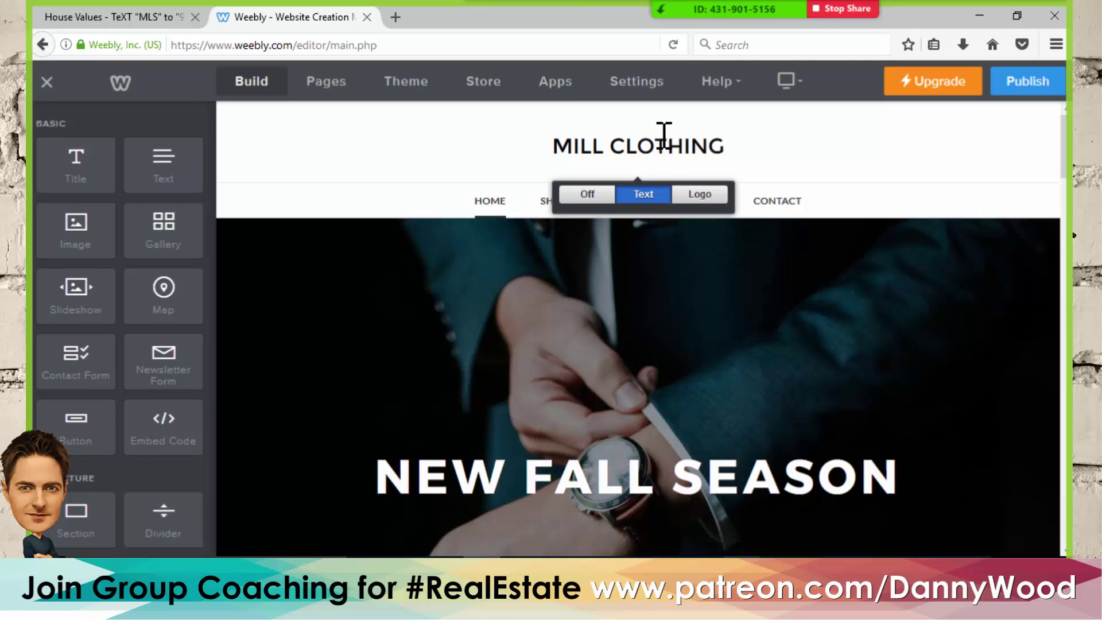
left_click(625, 147)
left_click_drag(724, 147, 529, 150)
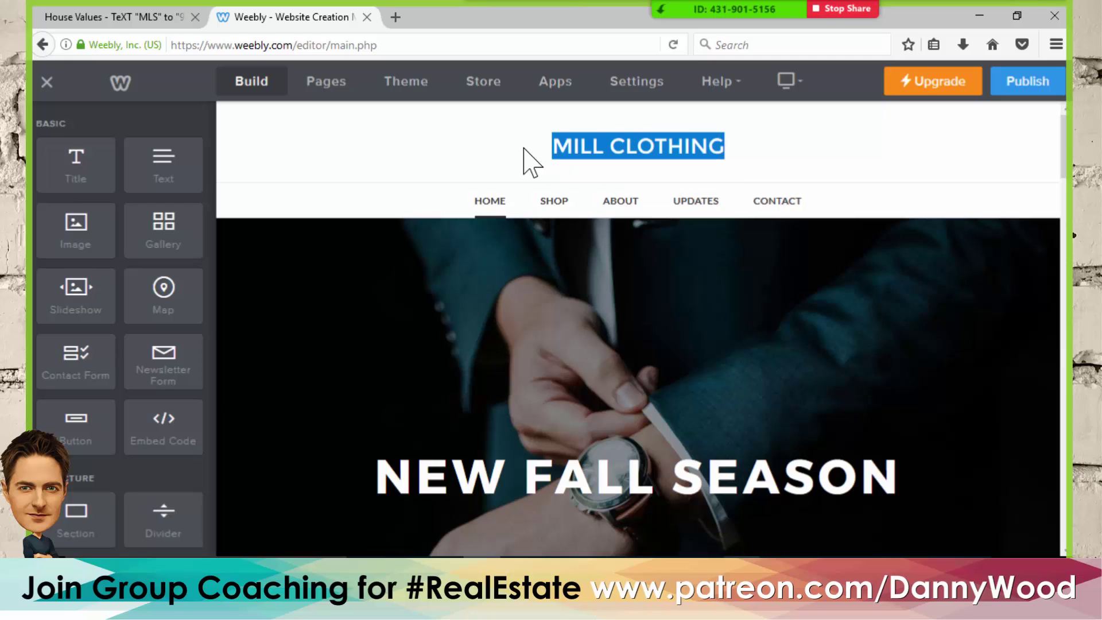
type("T")
type("ES")
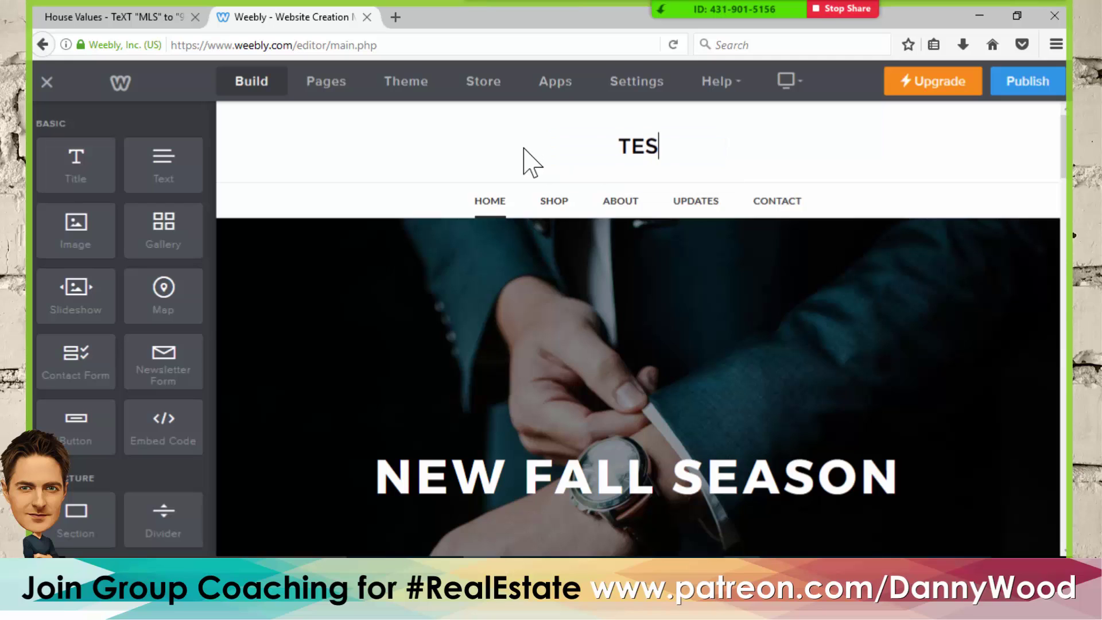
key("BackSpace")
type("XT")
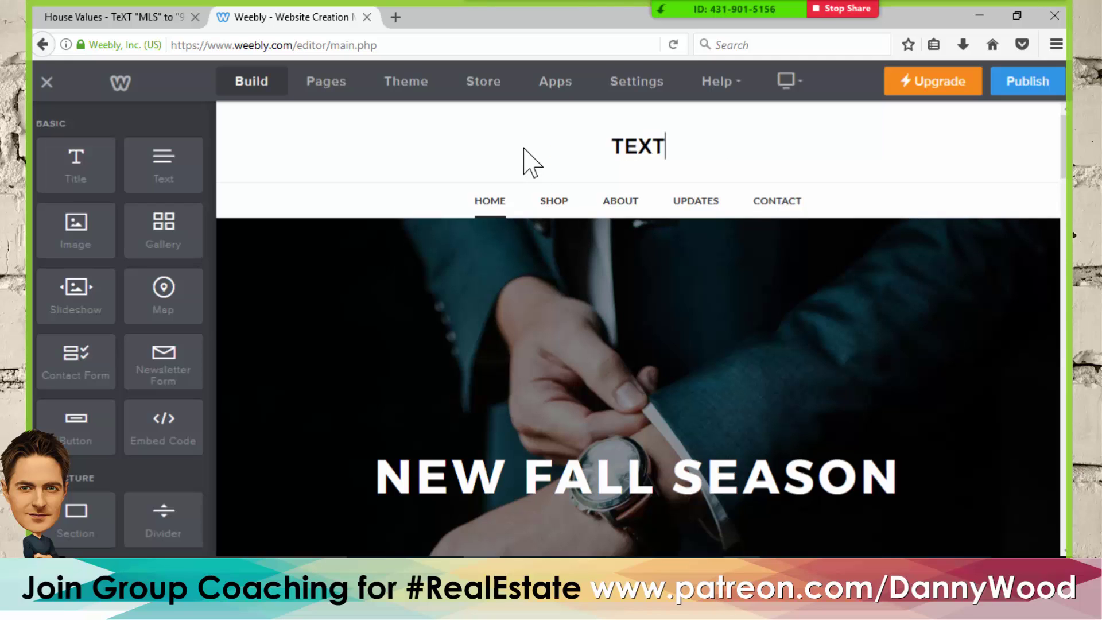
type(":")
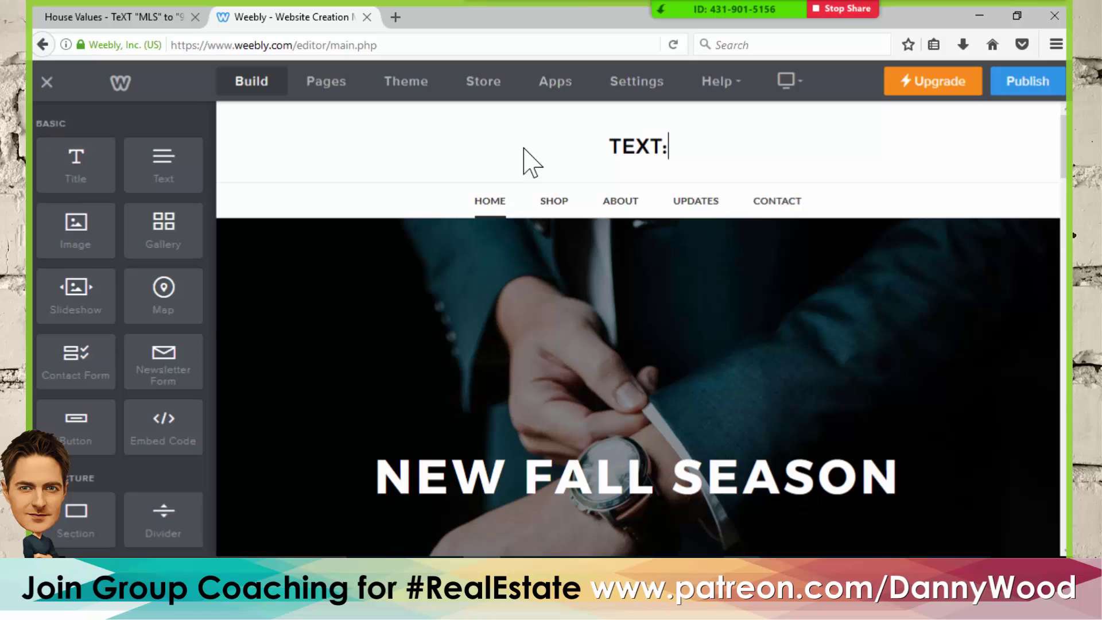
type(" \"MLS")
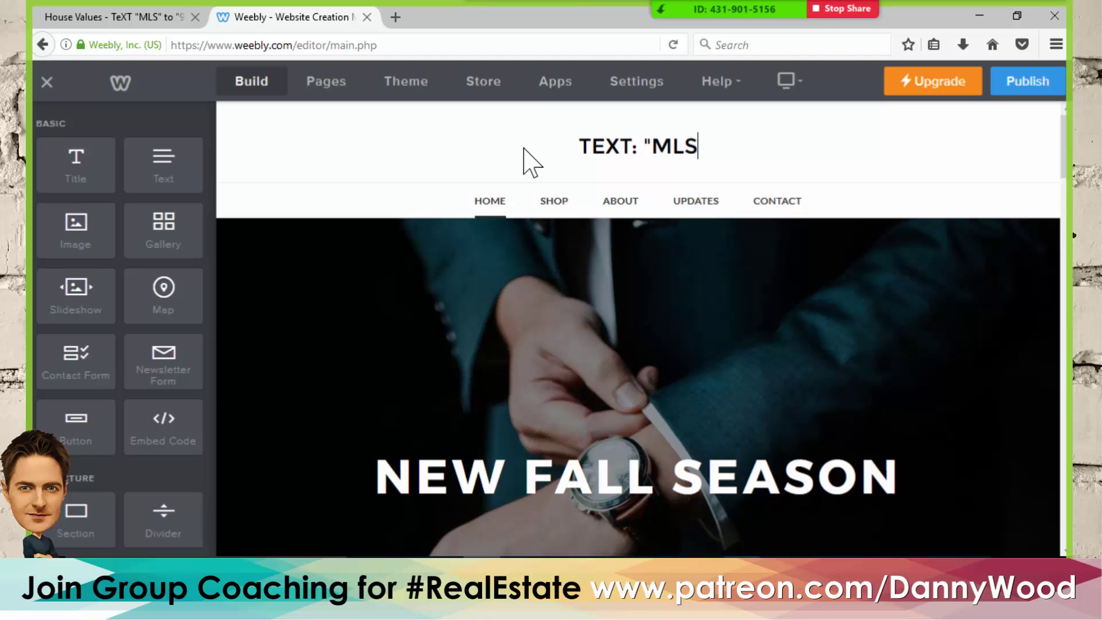
type("\" TO")
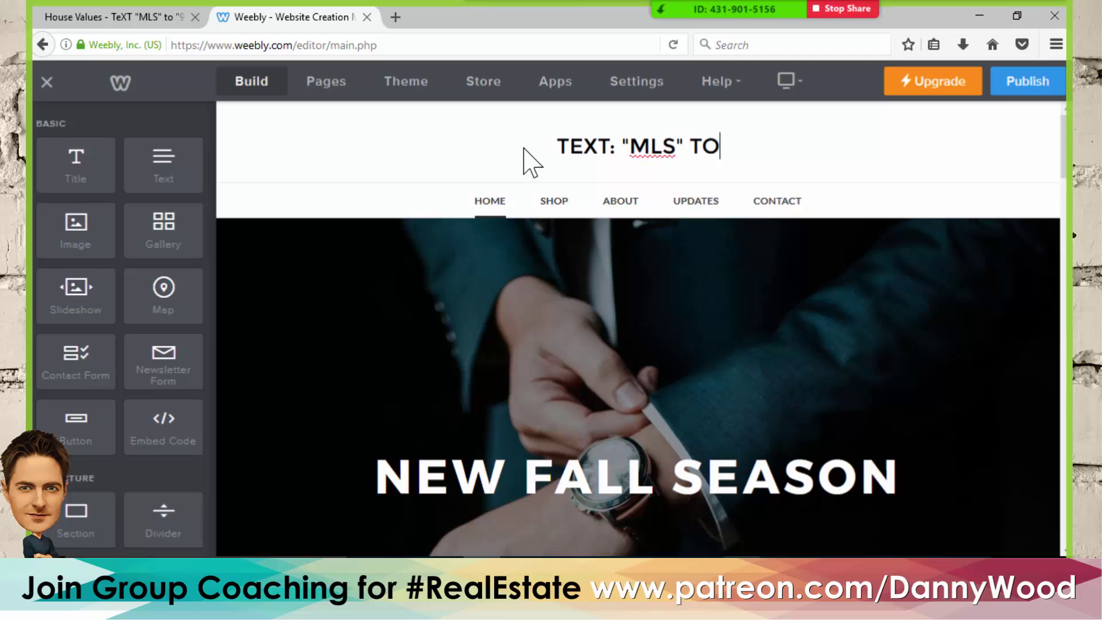
type(":")
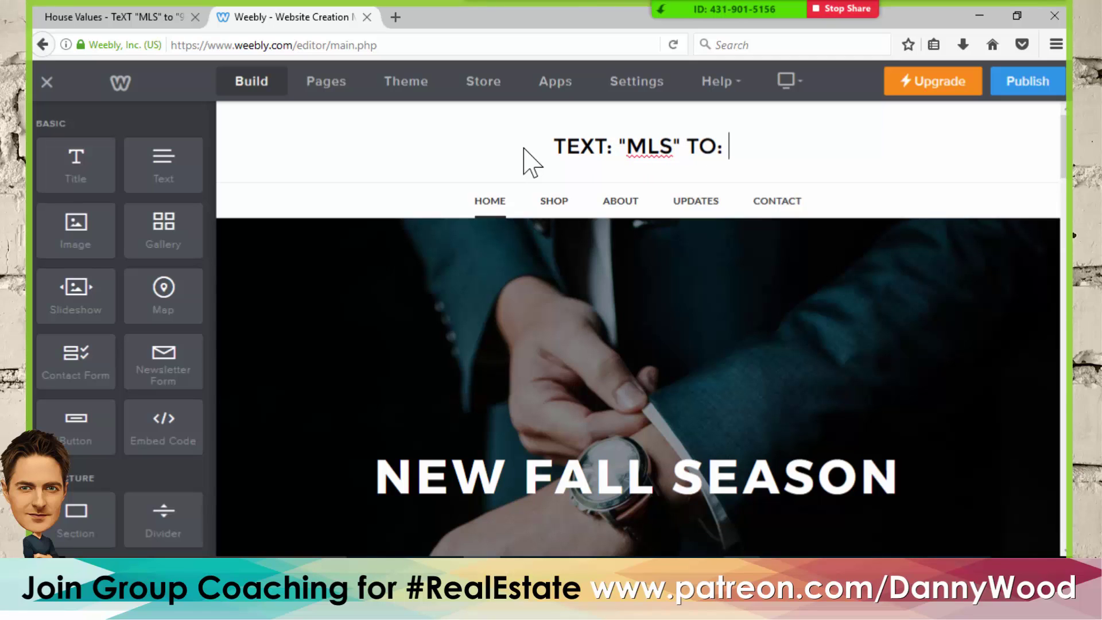
type(" \"")
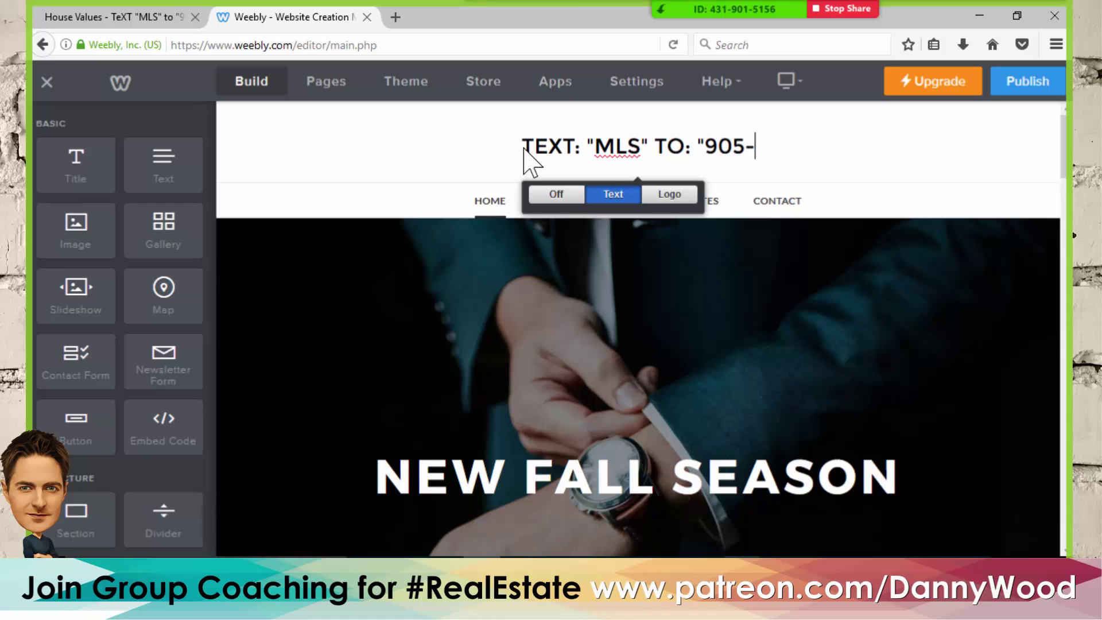
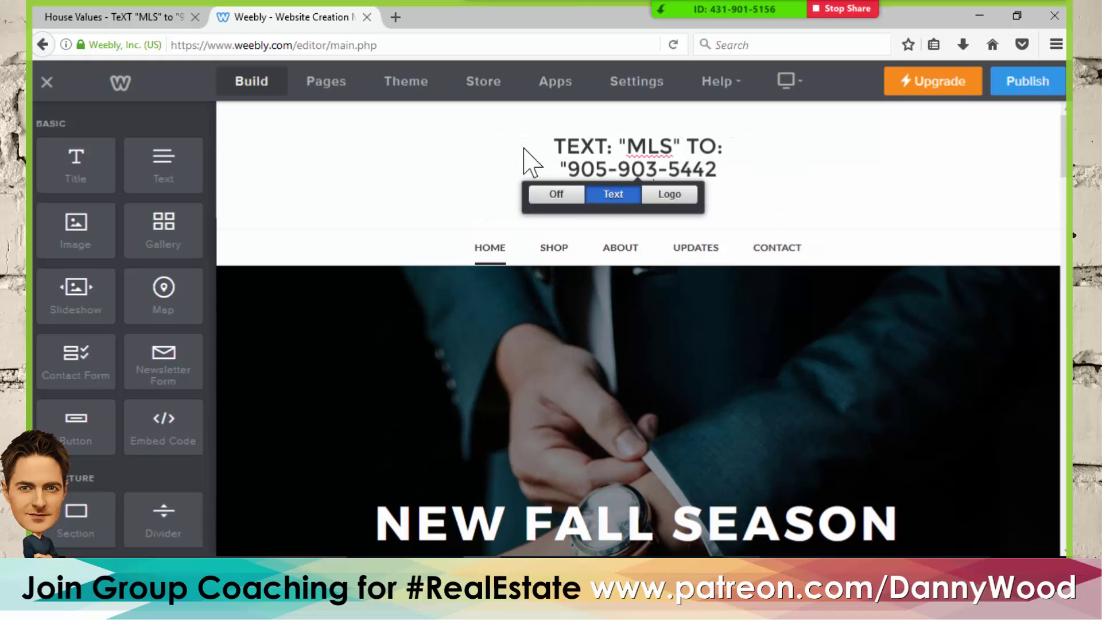
type("ERTS")
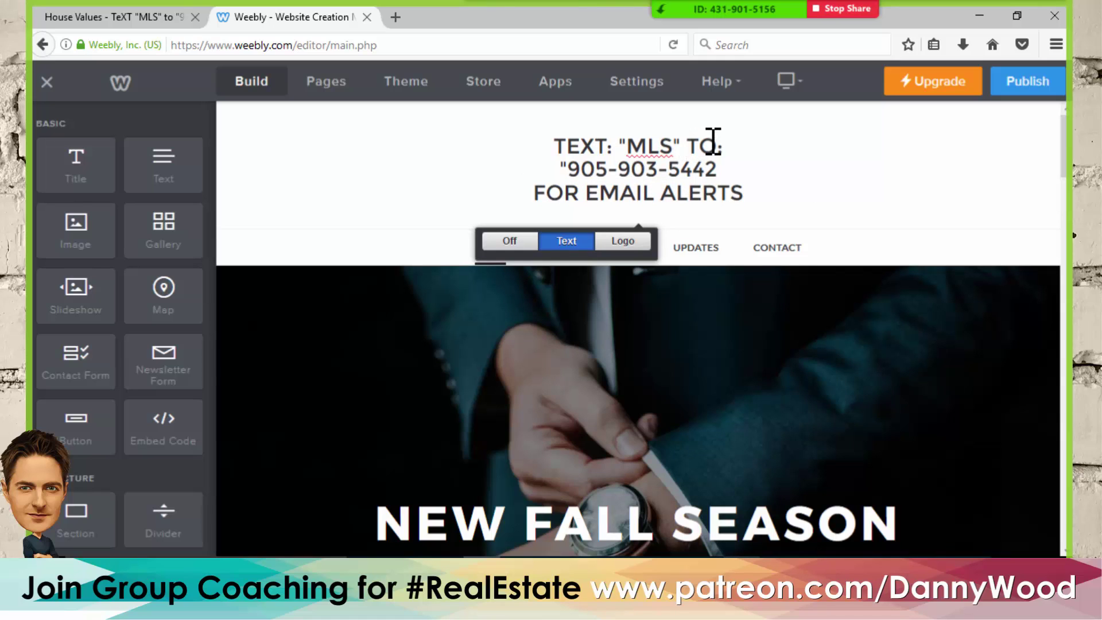
key("Return")
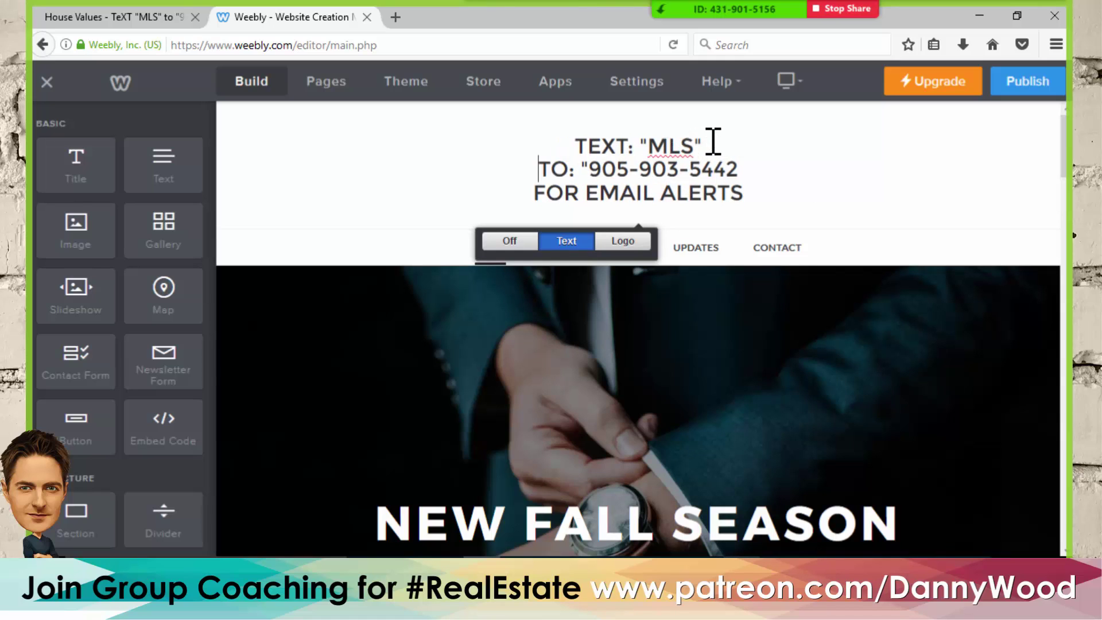
- Add the missing closing quote to the site title and open the Updates page
left_click(799, 167)
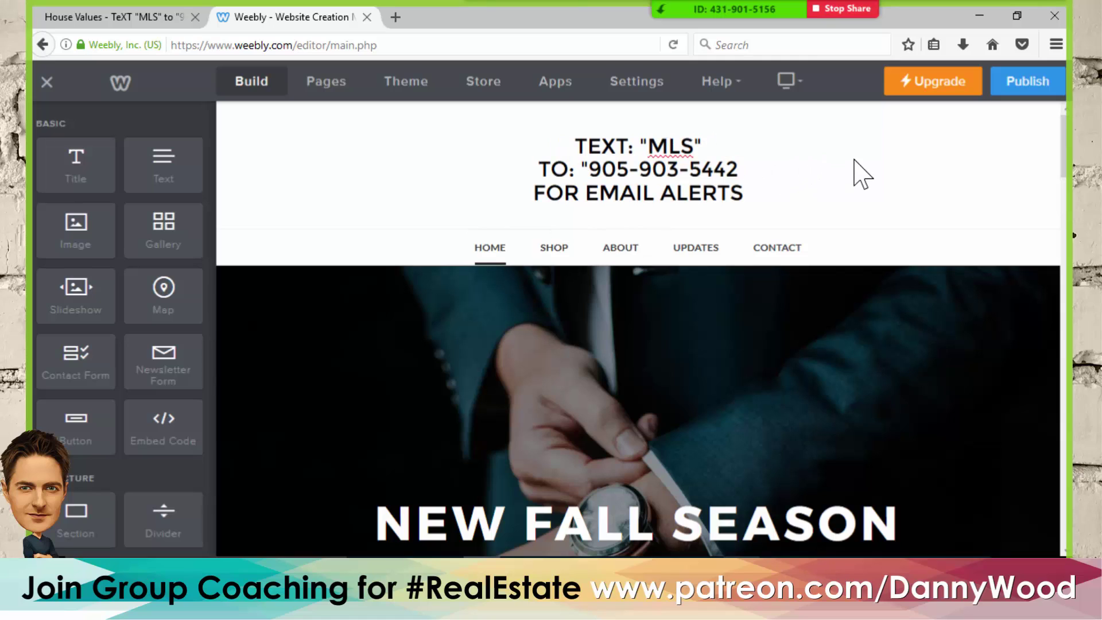
left_click(614, 156)
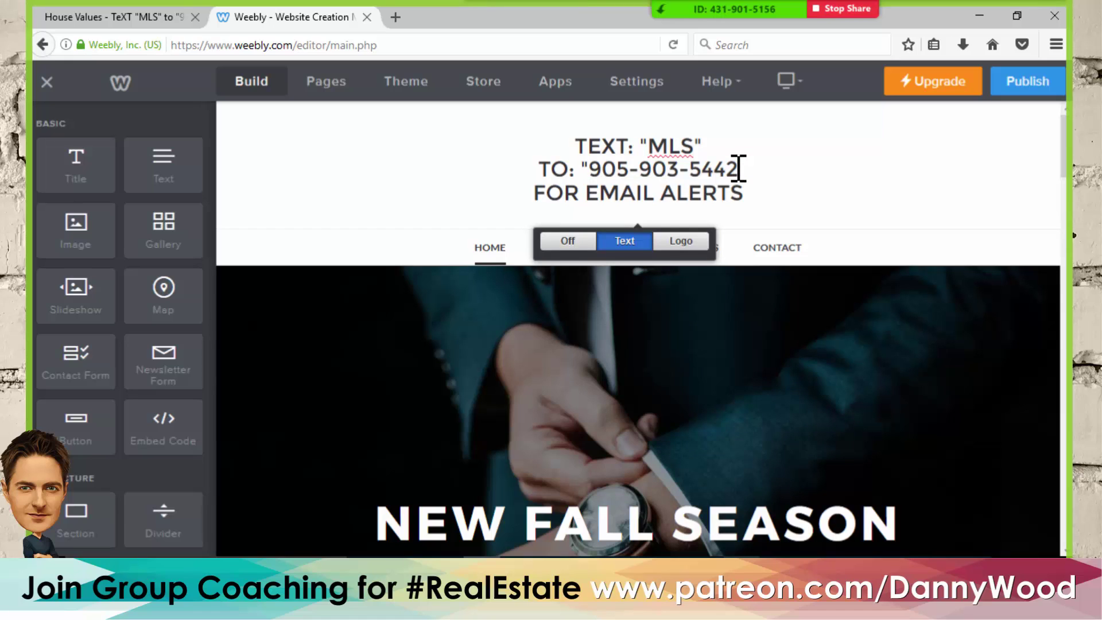
type("\"")
left_click(824, 165)
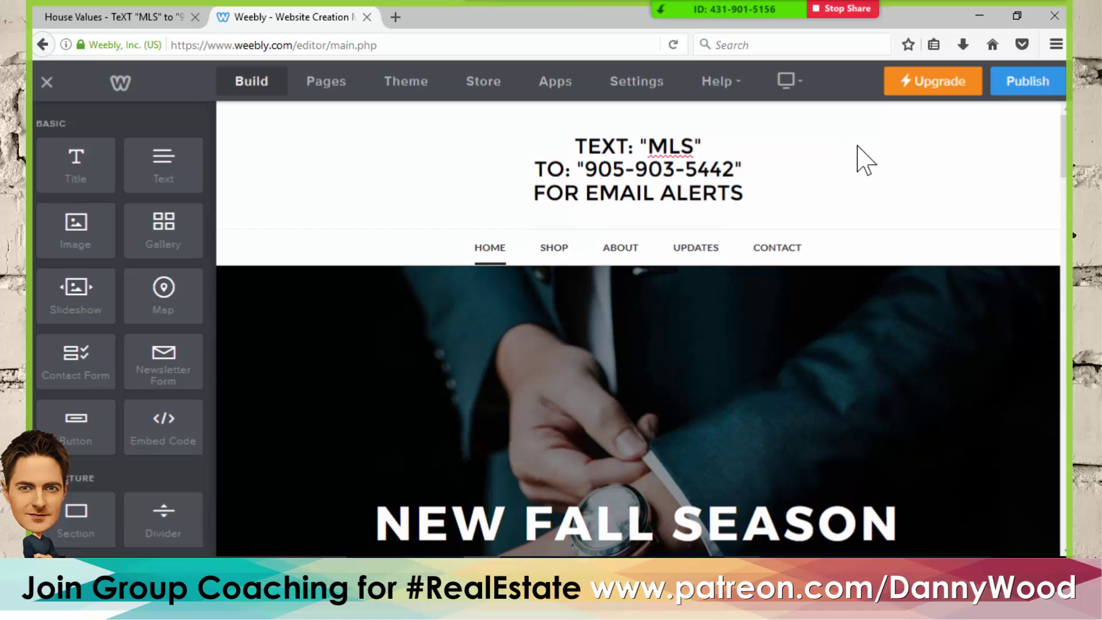
mouse_move(688, 169)
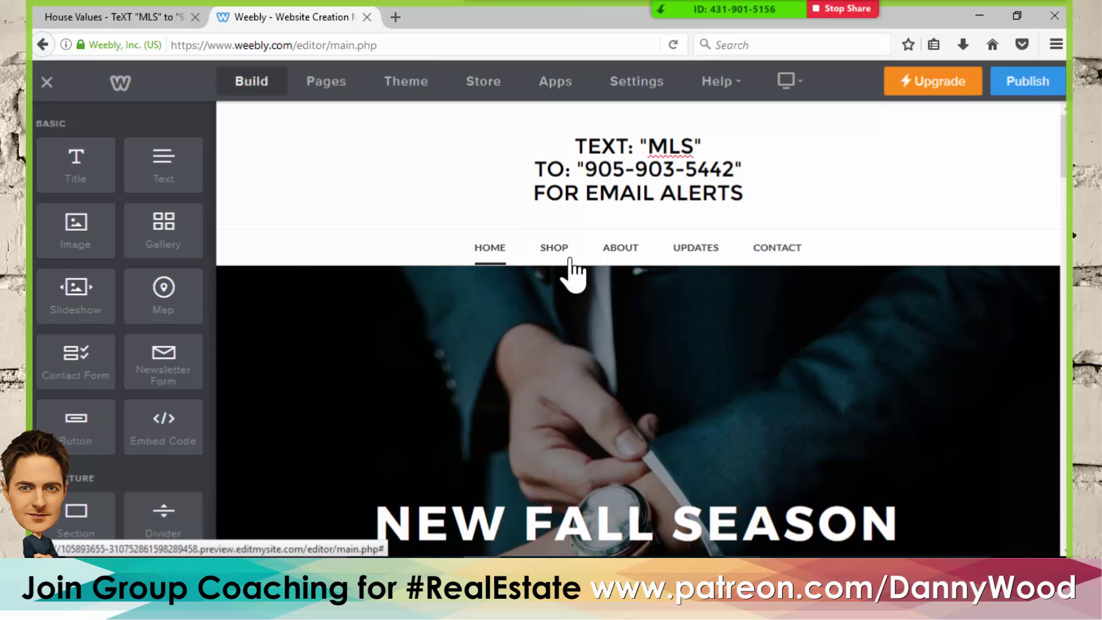
left_click(691, 254)
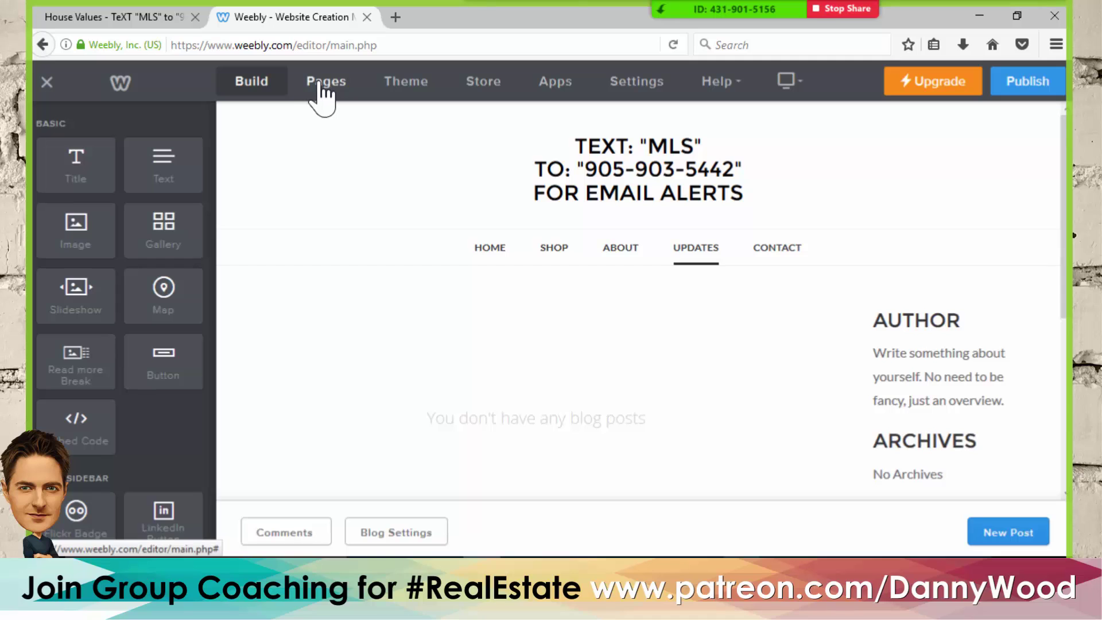
- Delete the Updates and Shop pages from the Pages list
left_click(320, 83)
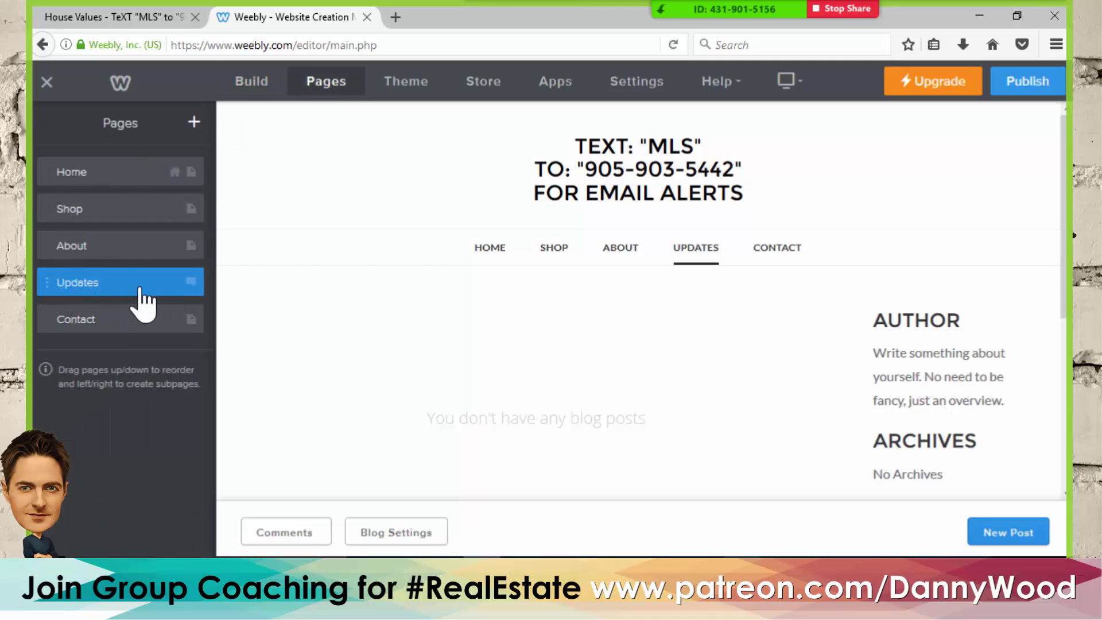
left_click(143, 287)
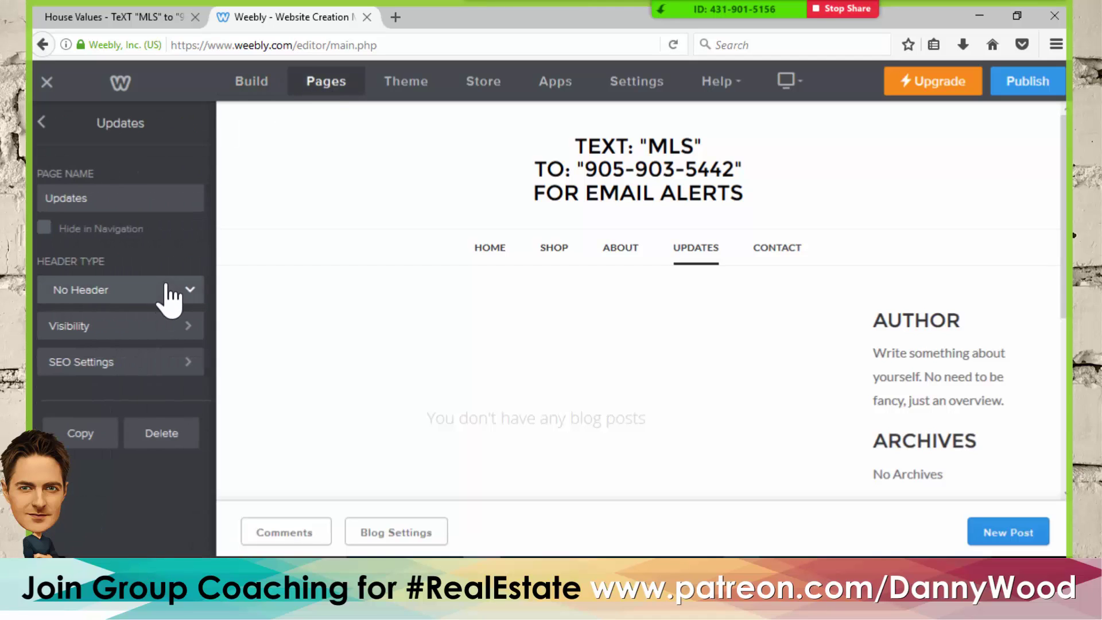
left_click(166, 434)
left_click(591, 342)
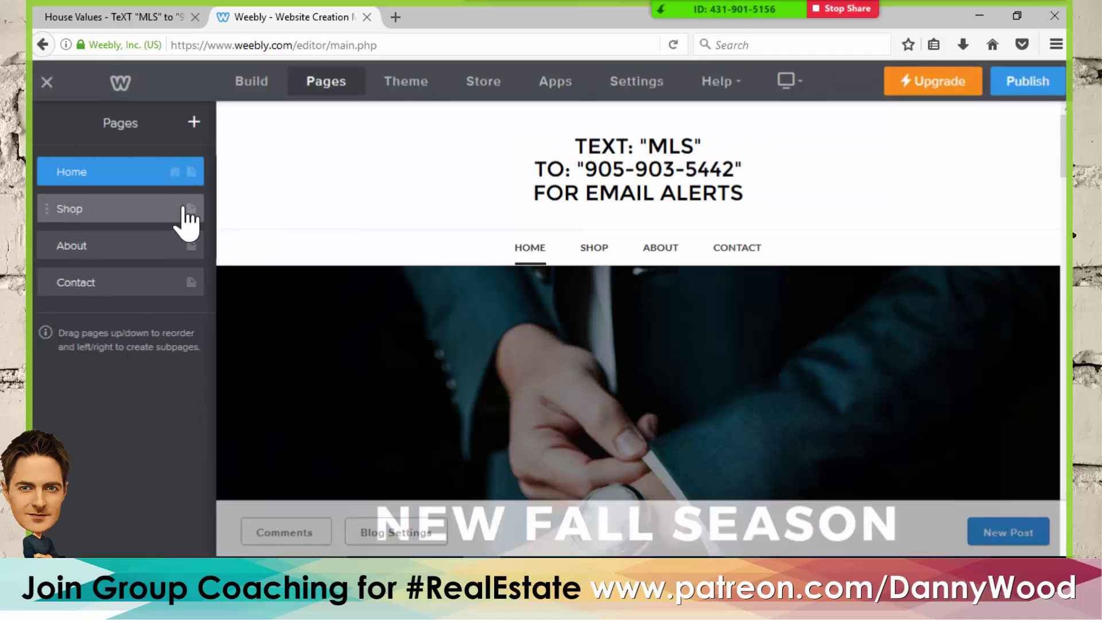
left_click(179, 222)
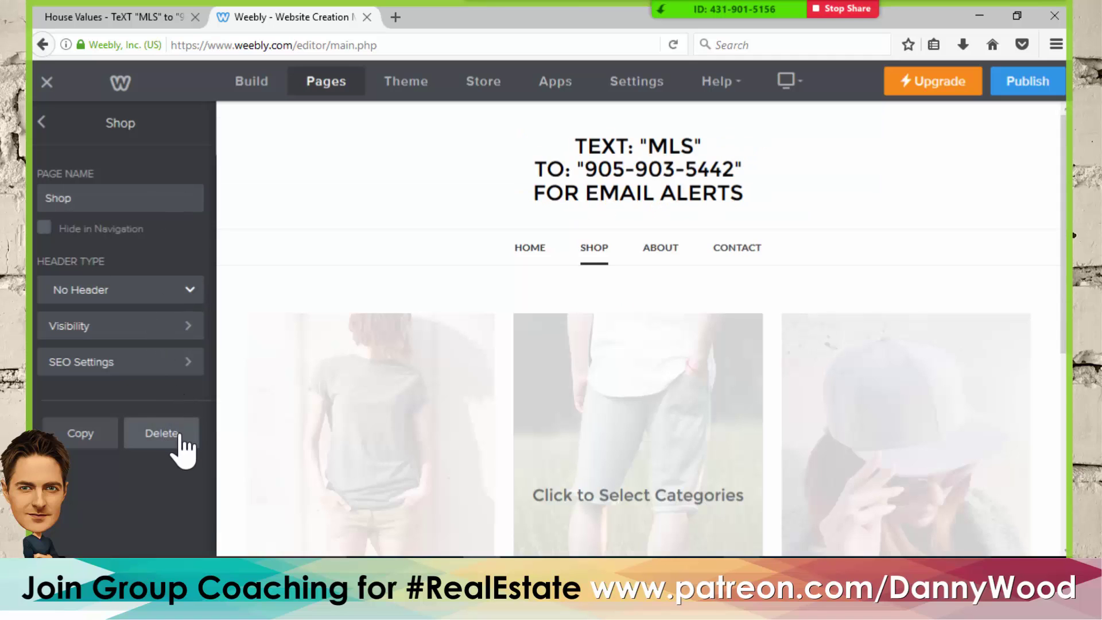
left_click(180, 442)
left_click(593, 344)
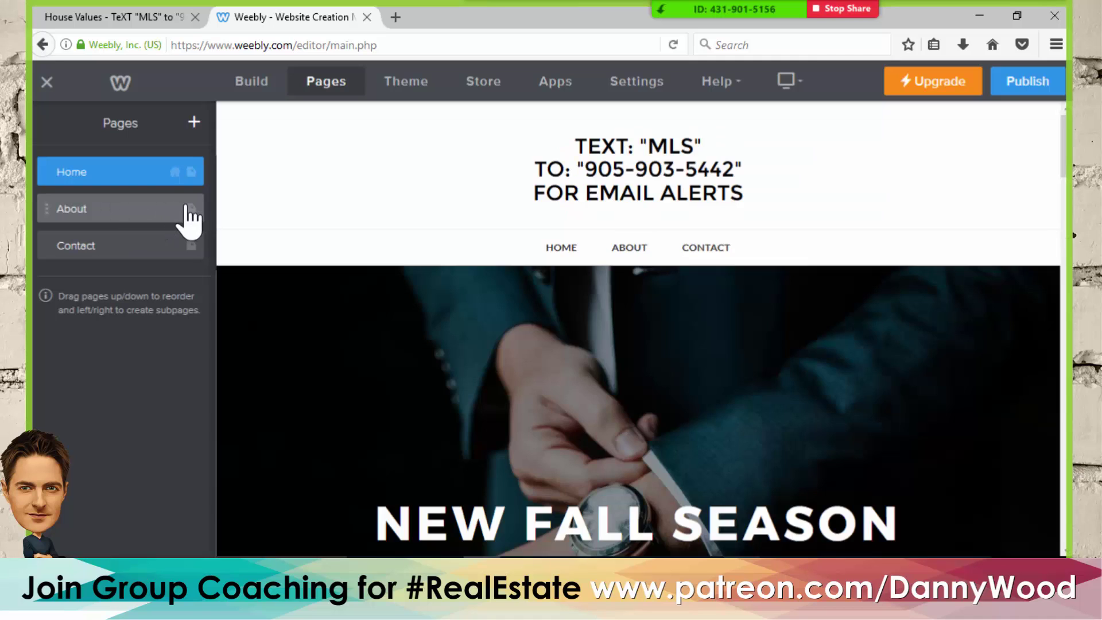
- Delete the About and Contact pages, leaving only Home
left_click(190, 209)
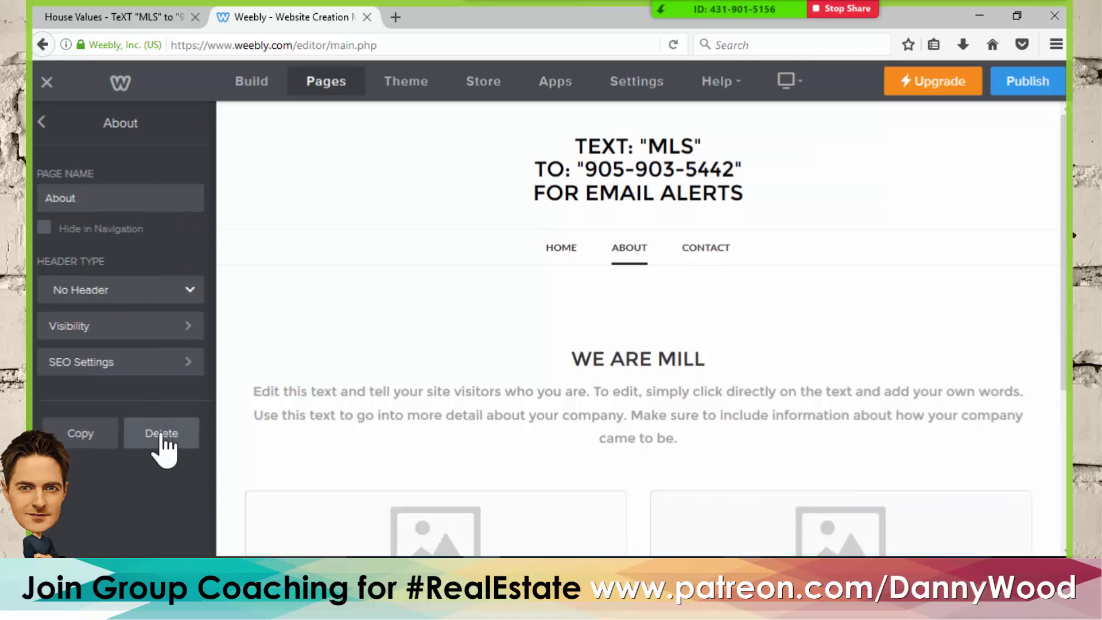
left_click(159, 441)
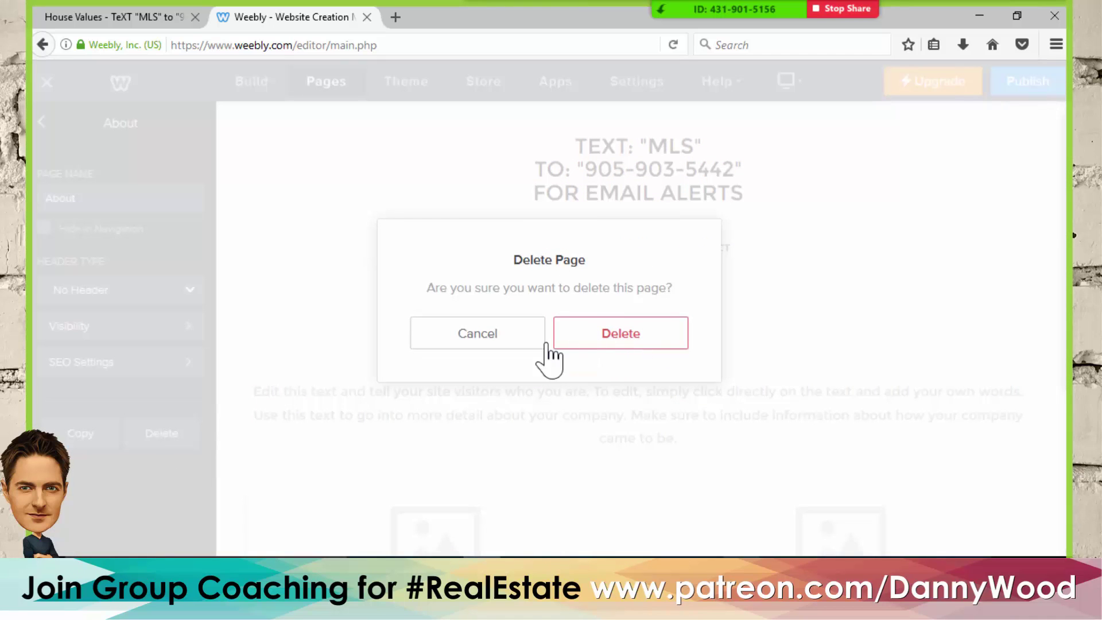
left_click(608, 347)
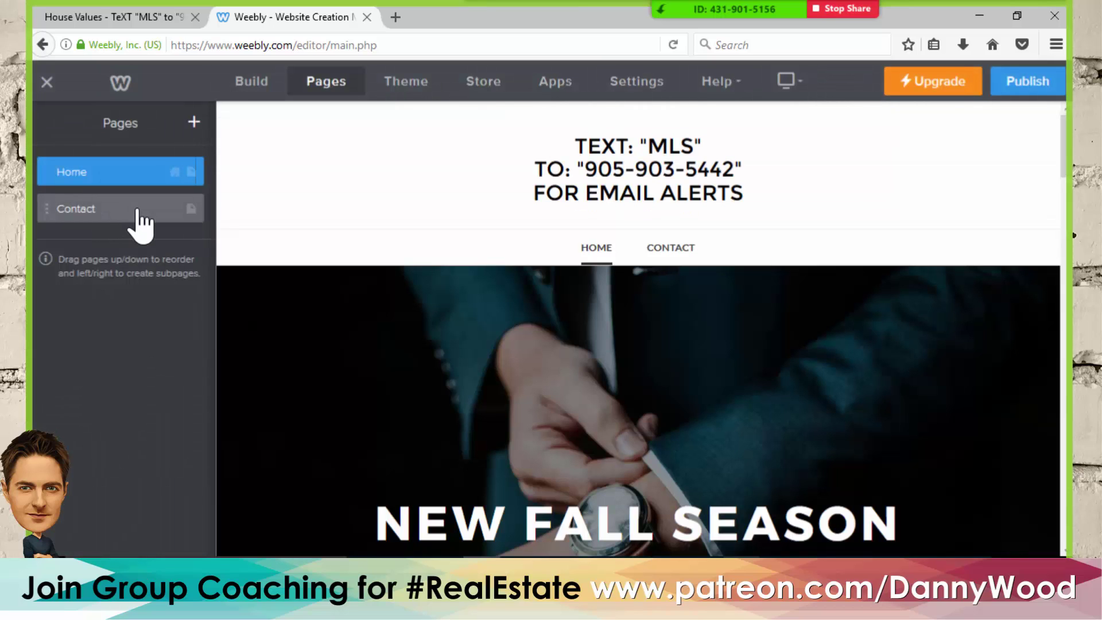
left_click(131, 212)
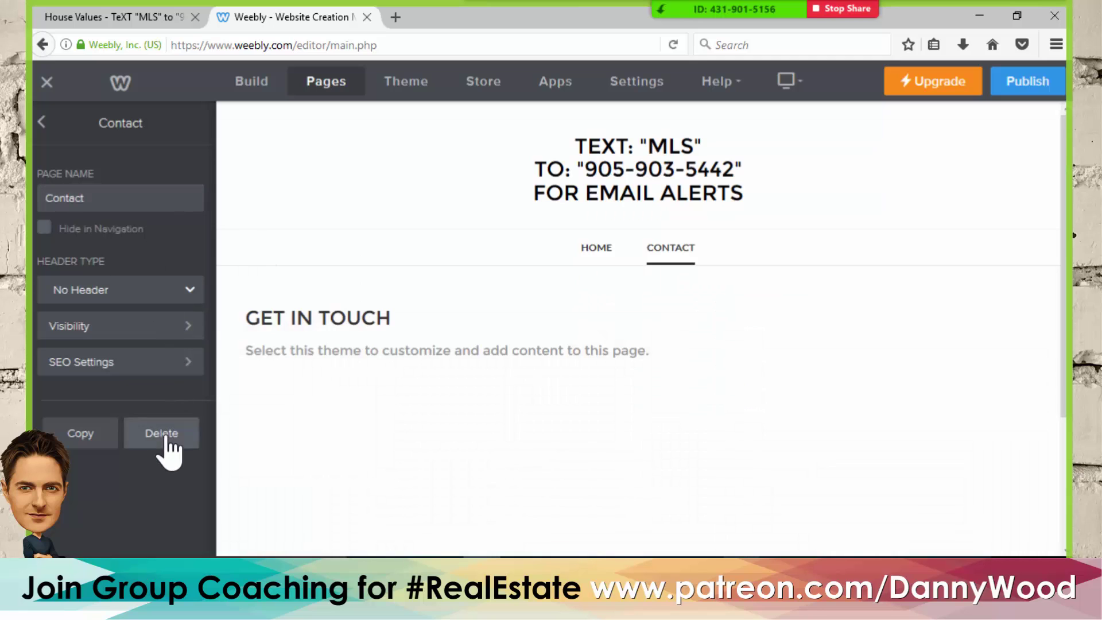
left_click(166, 437)
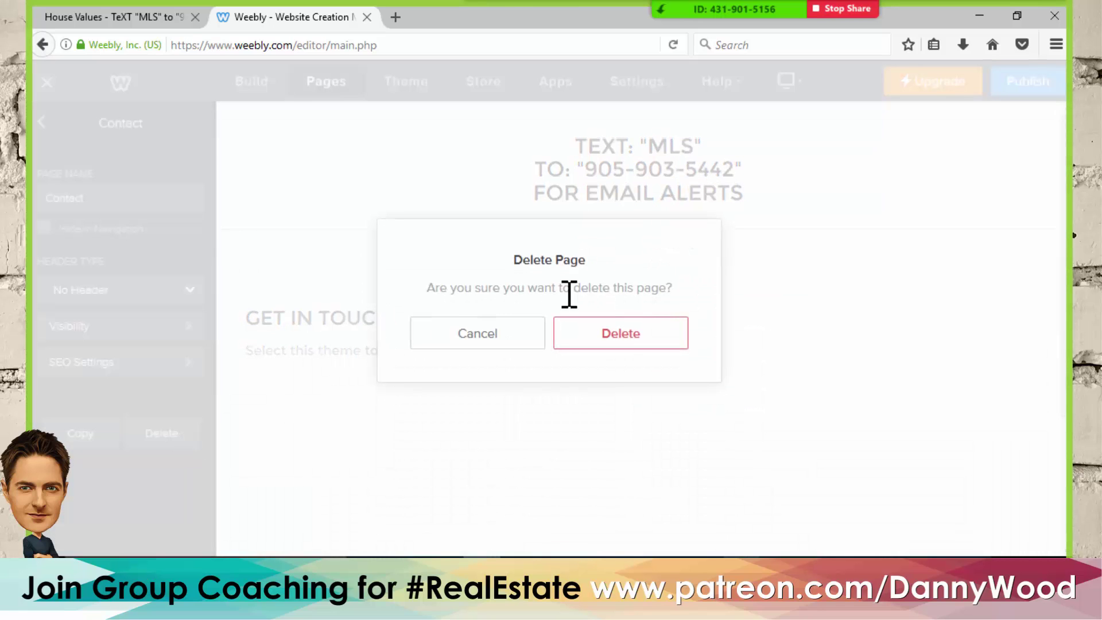
left_click(612, 354)
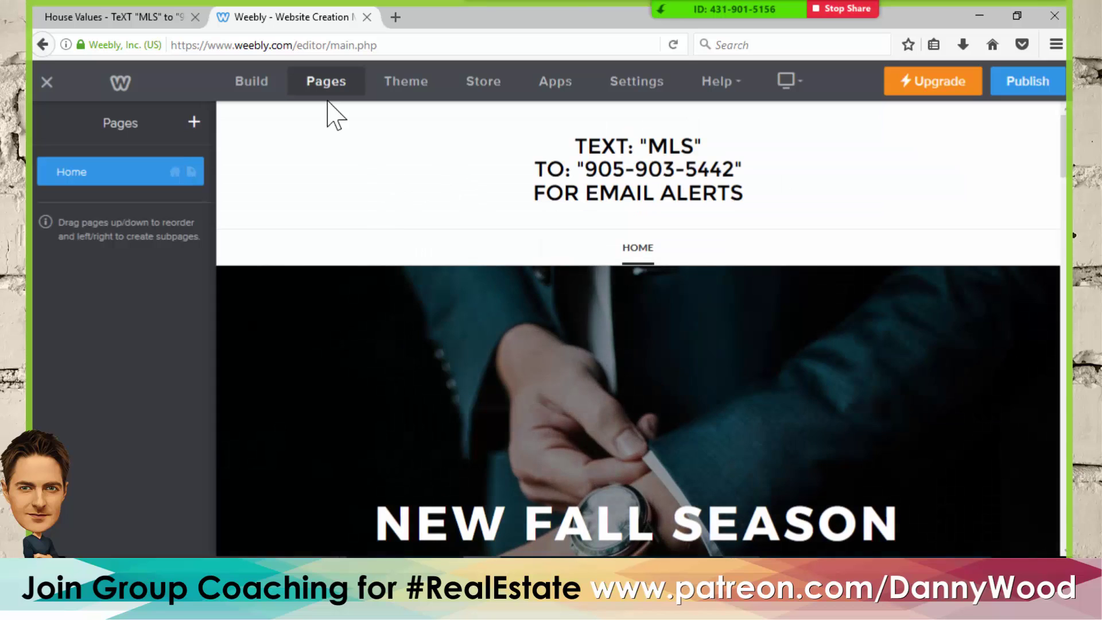
- Add a new standard page named House Values with no header
left_click(195, 125)
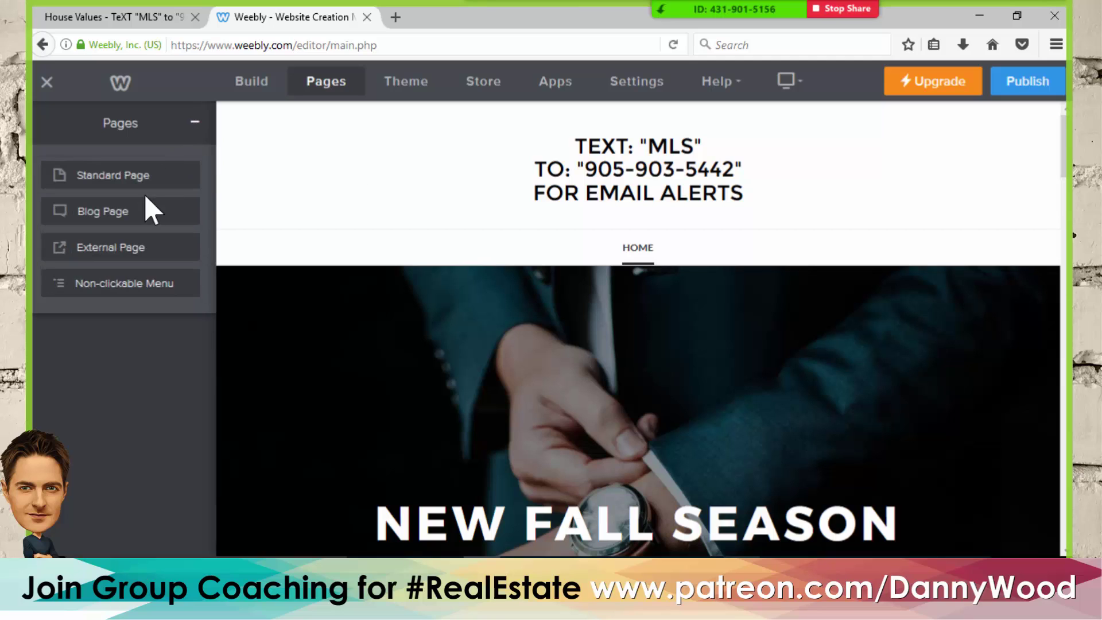
left_click(88, 176)
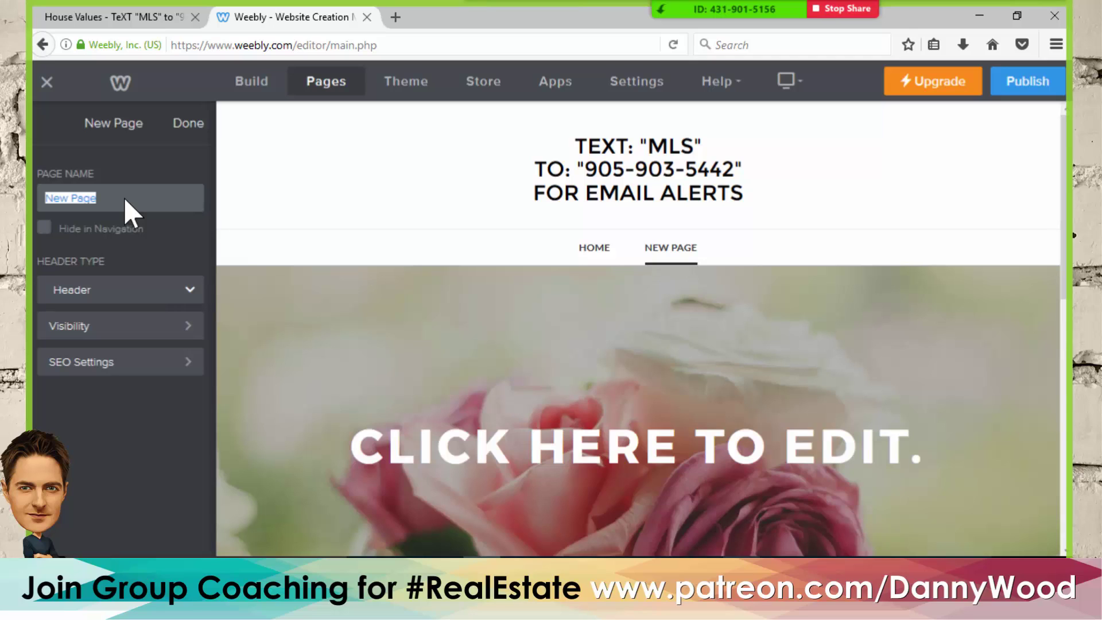
type("House Values")
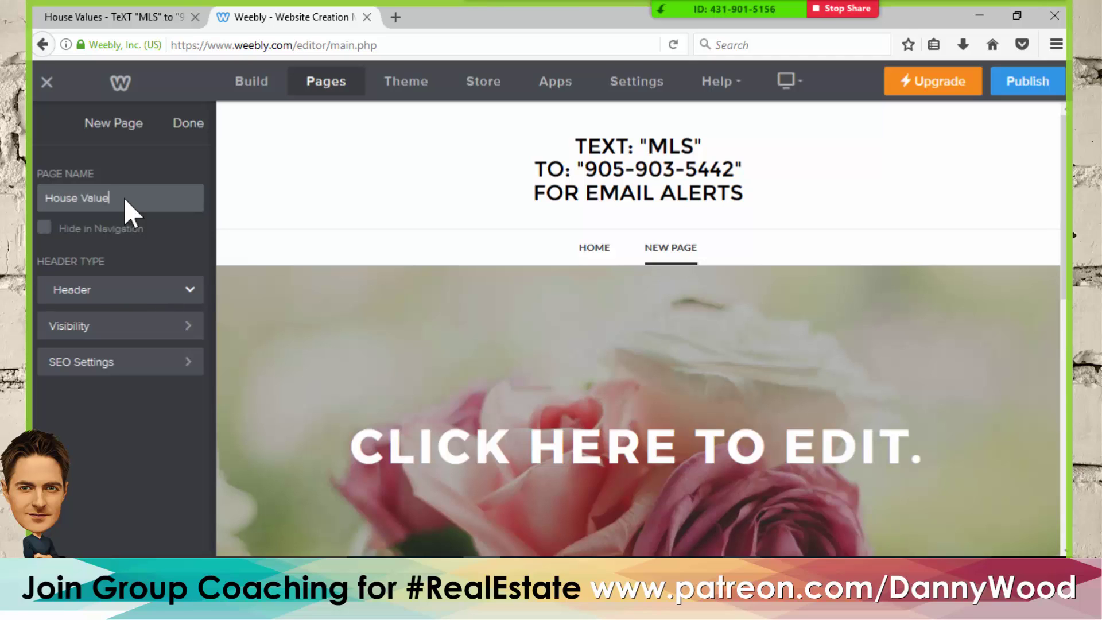
left_click(117, 291)
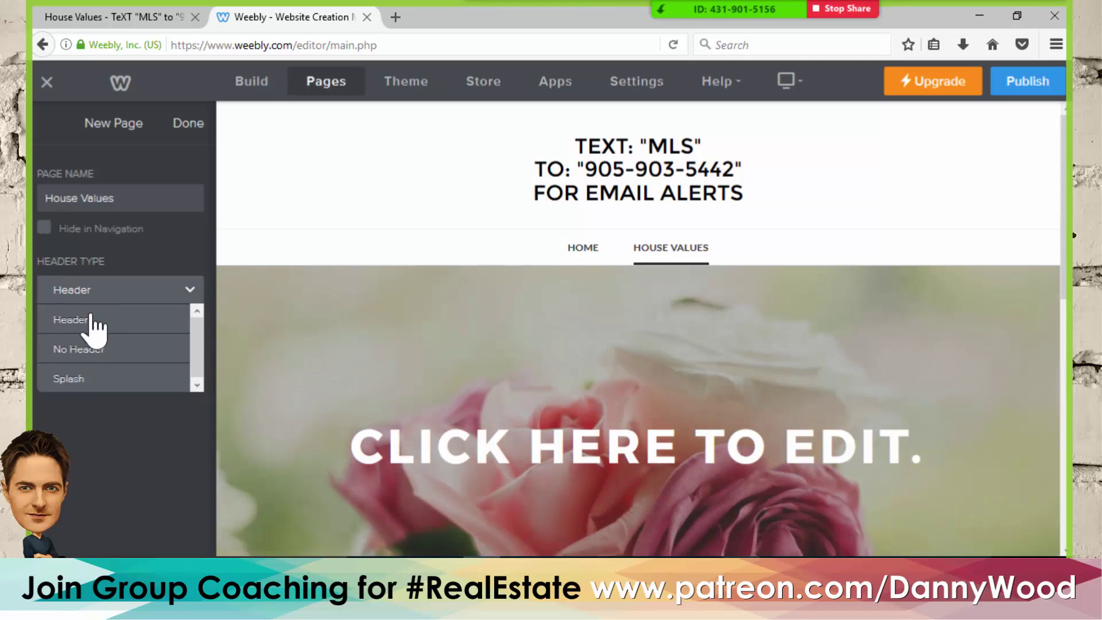
left_click(81, 350)
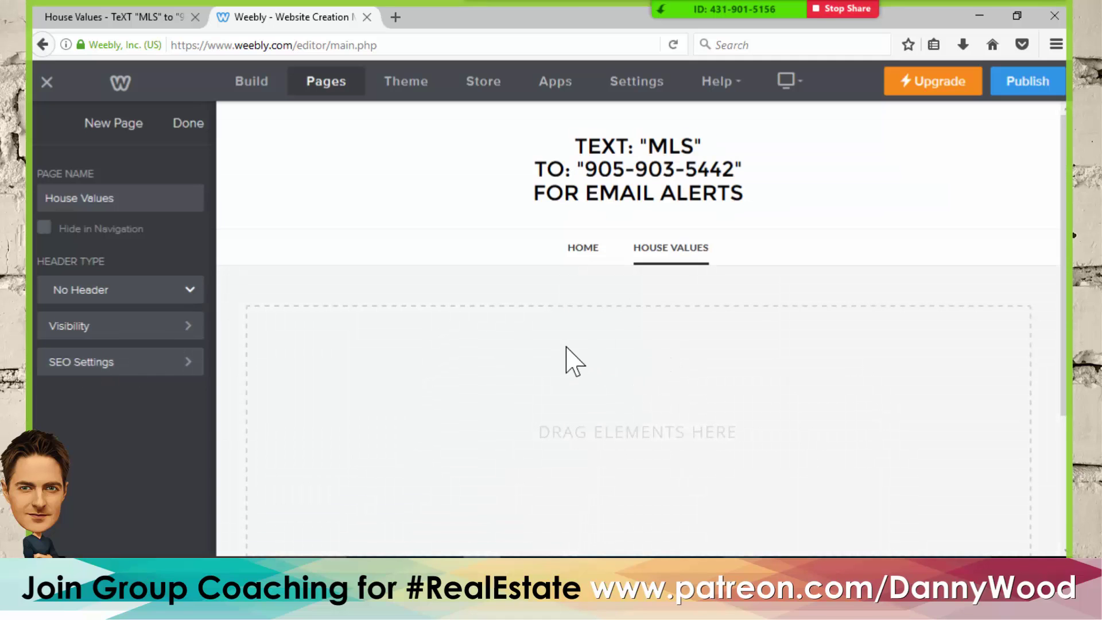
- Set the page's SEO title to House Values and place the caret in Page Description
left_click(89, 370)
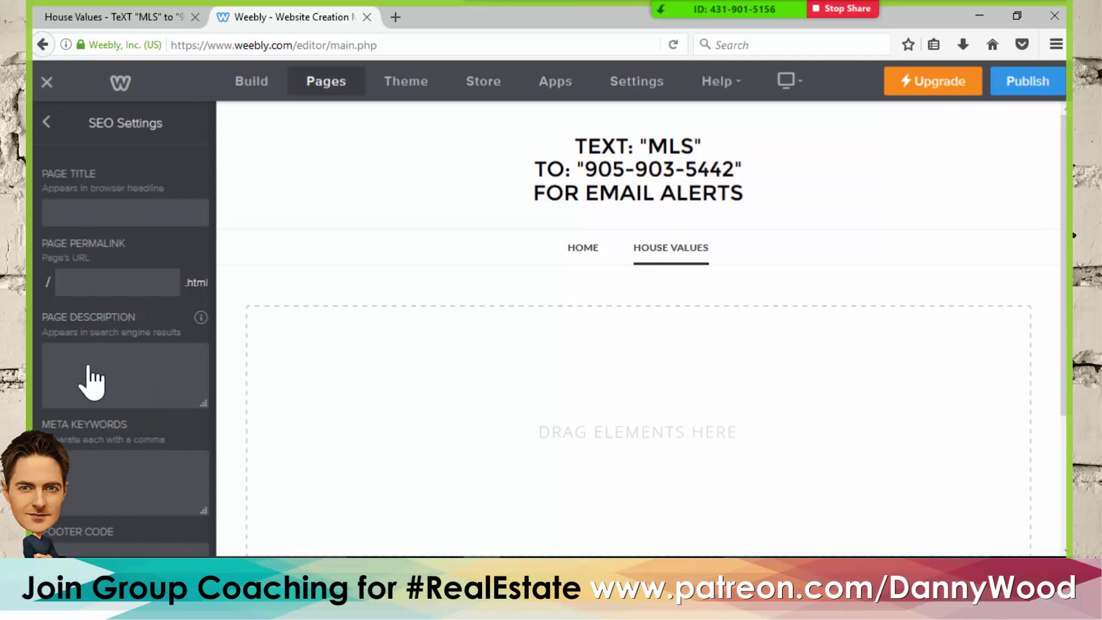
left_click(108, 209)
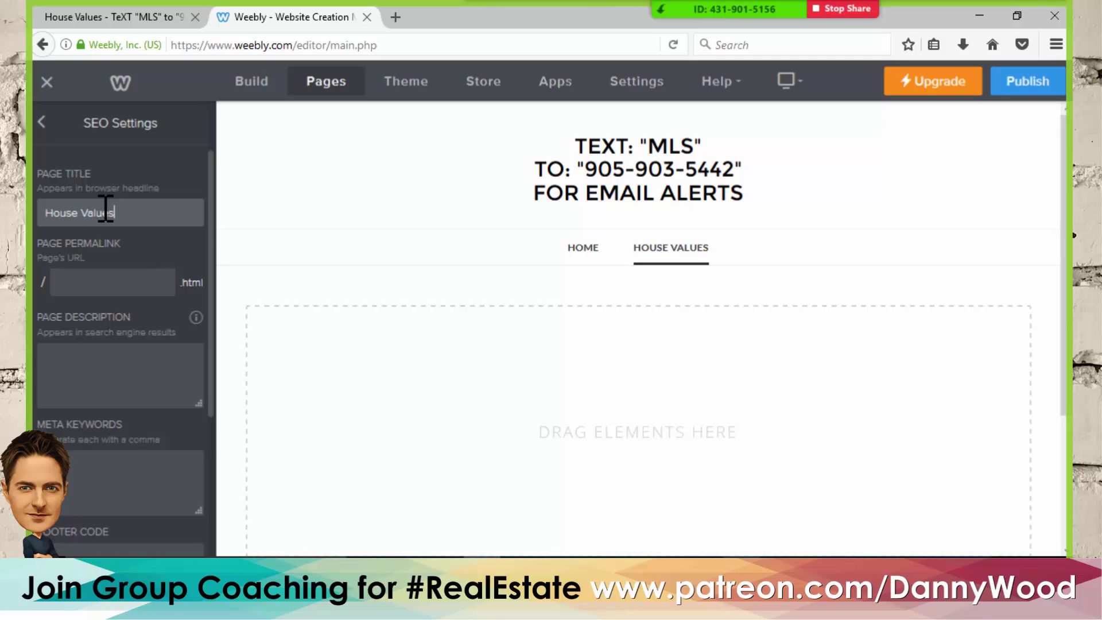
left_click(86, 282)
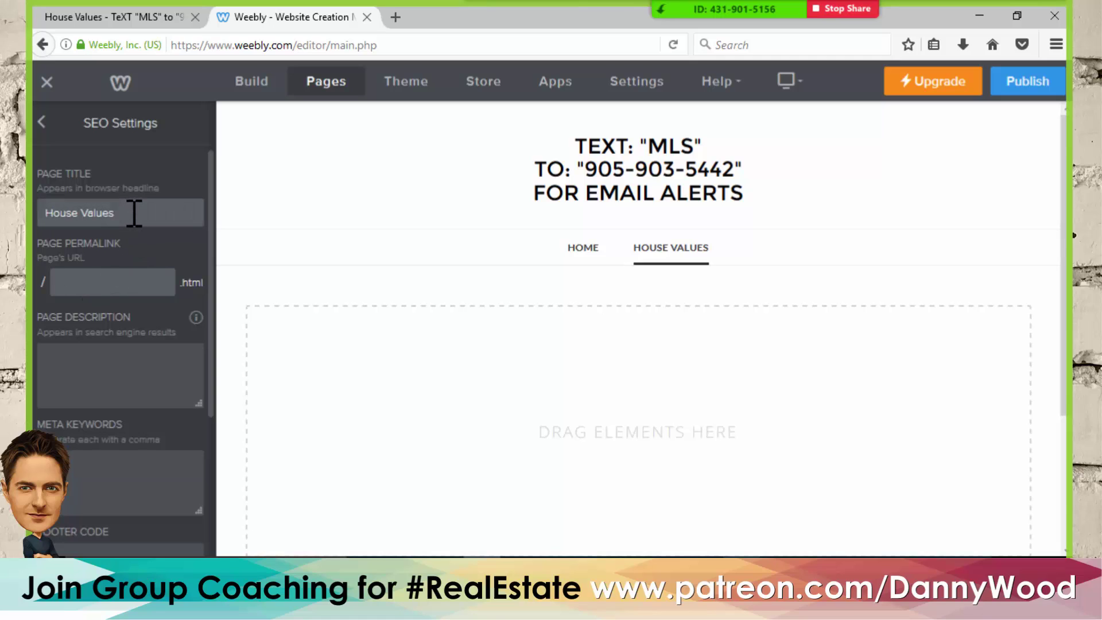
left_click_drag(118, 213, 40, 215)
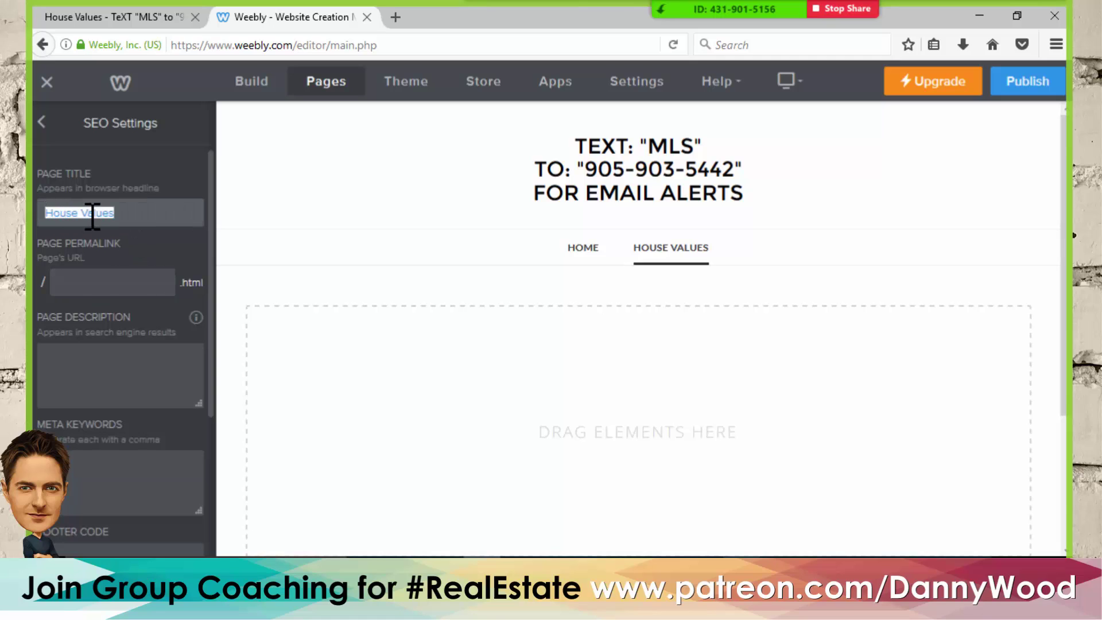
left_click(118, 281)
left_click(133, 361)
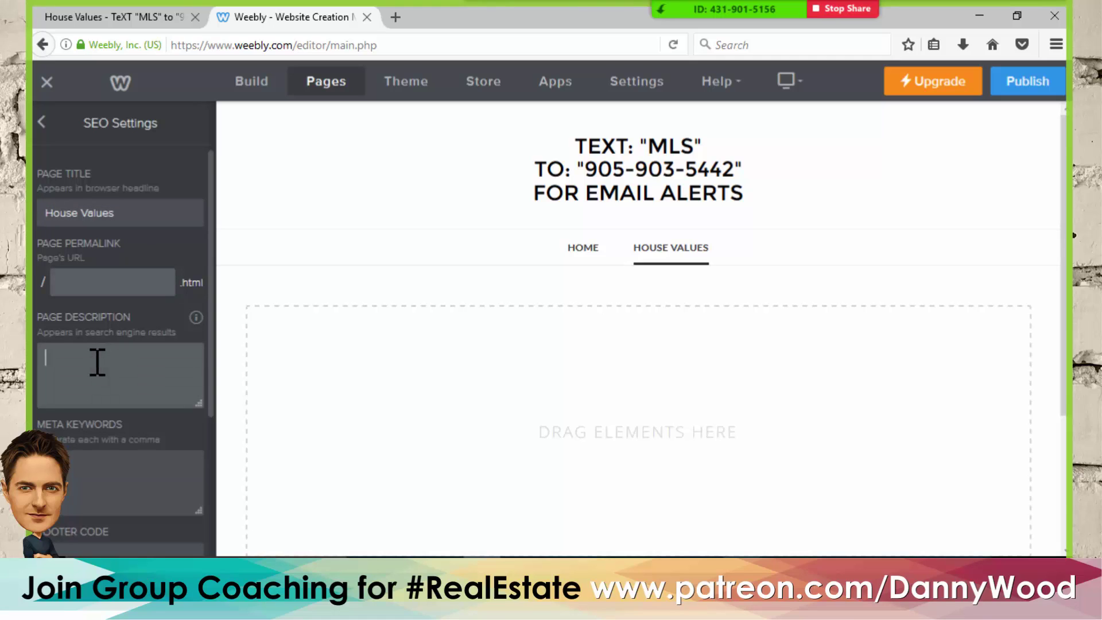
- In the Weebly notes document, select "Determine what you could sell for in today's market."
mouse_move(594, 608)
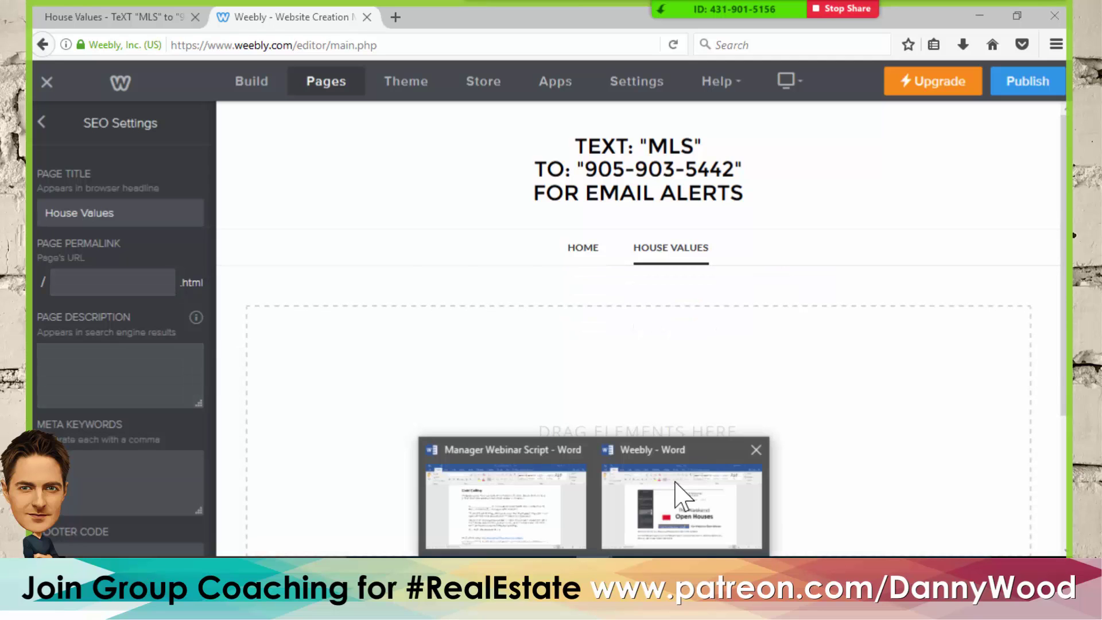
left_click(542, 520)
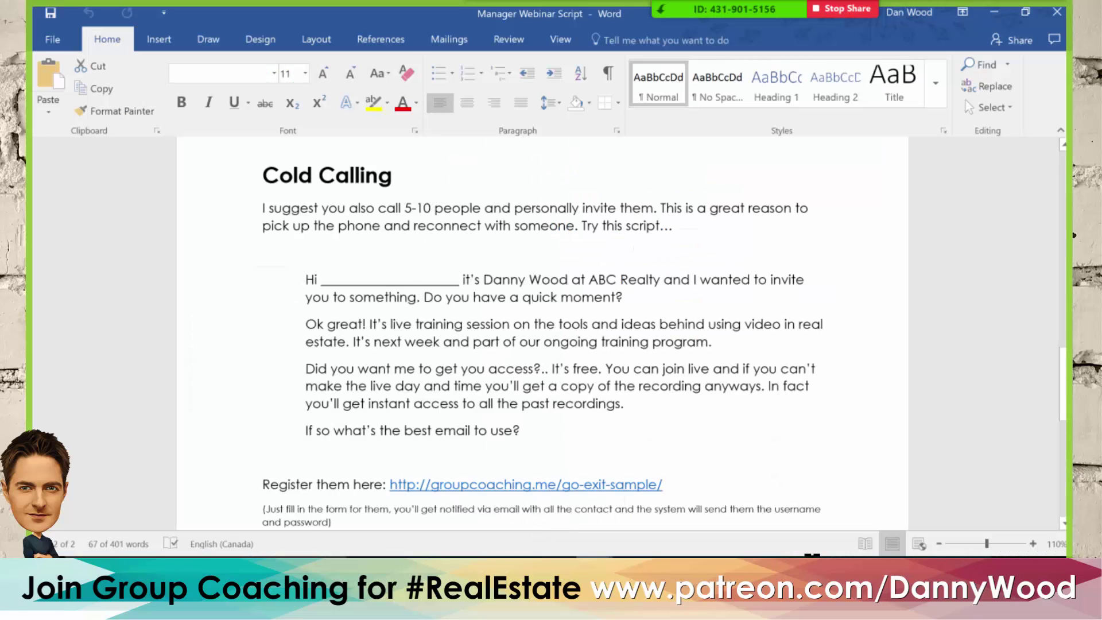
mouse_move(594, 608)
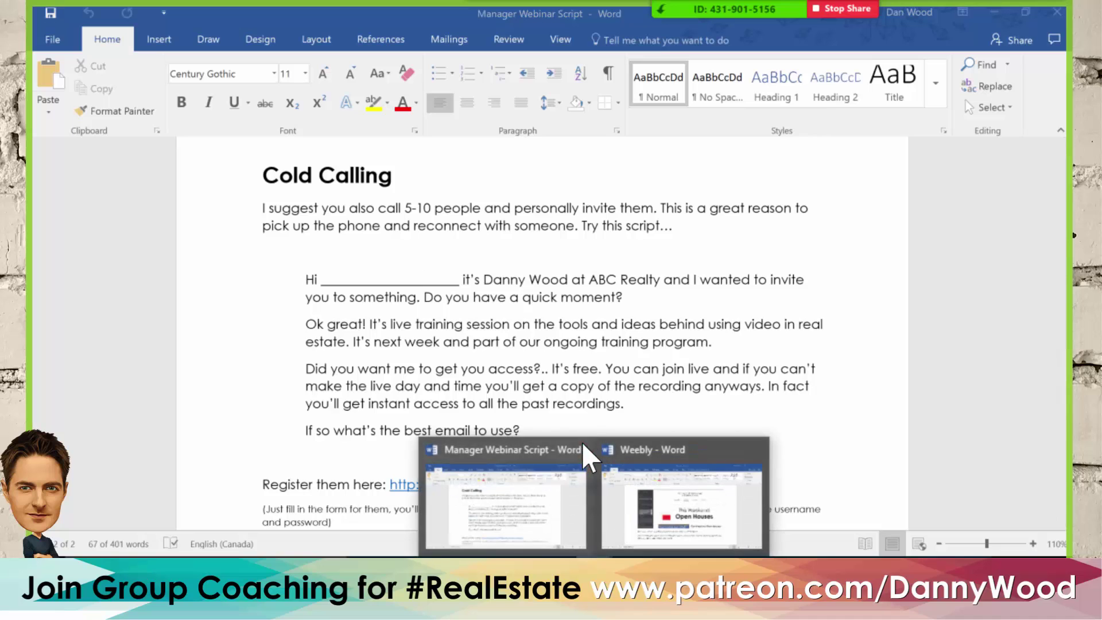
mouse_move(579, 449)
left_click(580, 493)
scroll(539, 379, "up", 3)
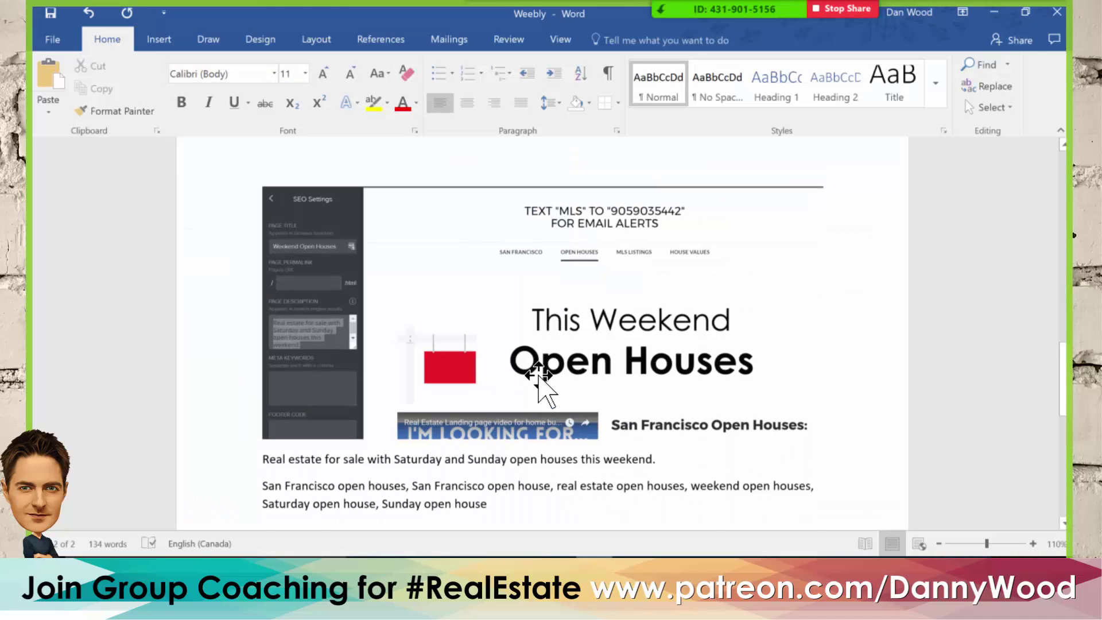
scroll(539, 379, "up", 5)
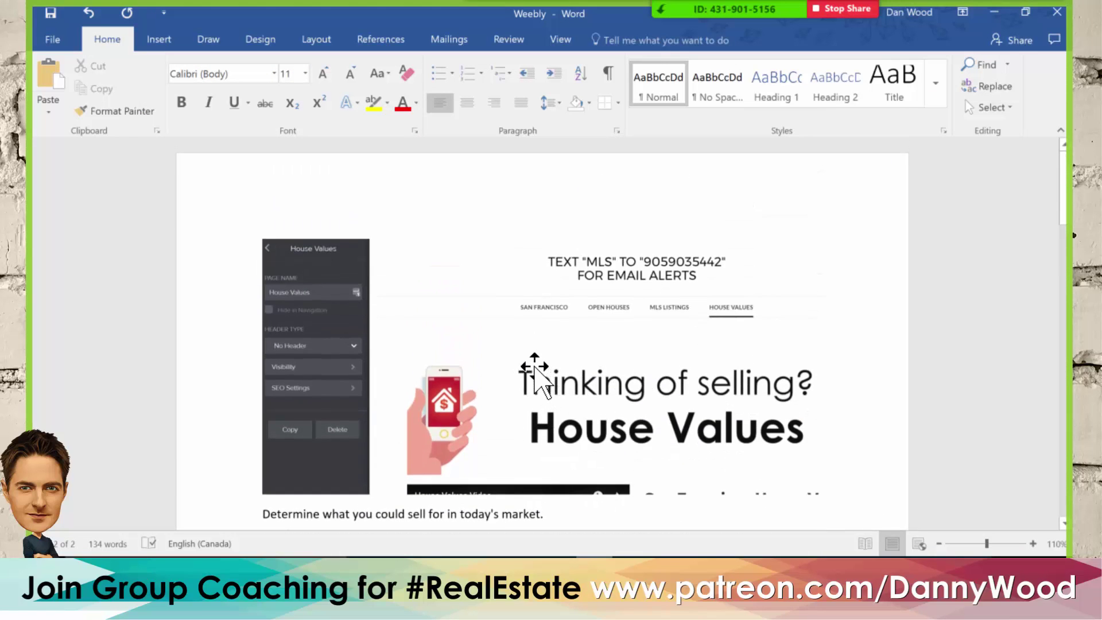
scroll(529, 368, "down", 2)
left_click_drag(519, 386, 261, 386)
key("ctrl+c")
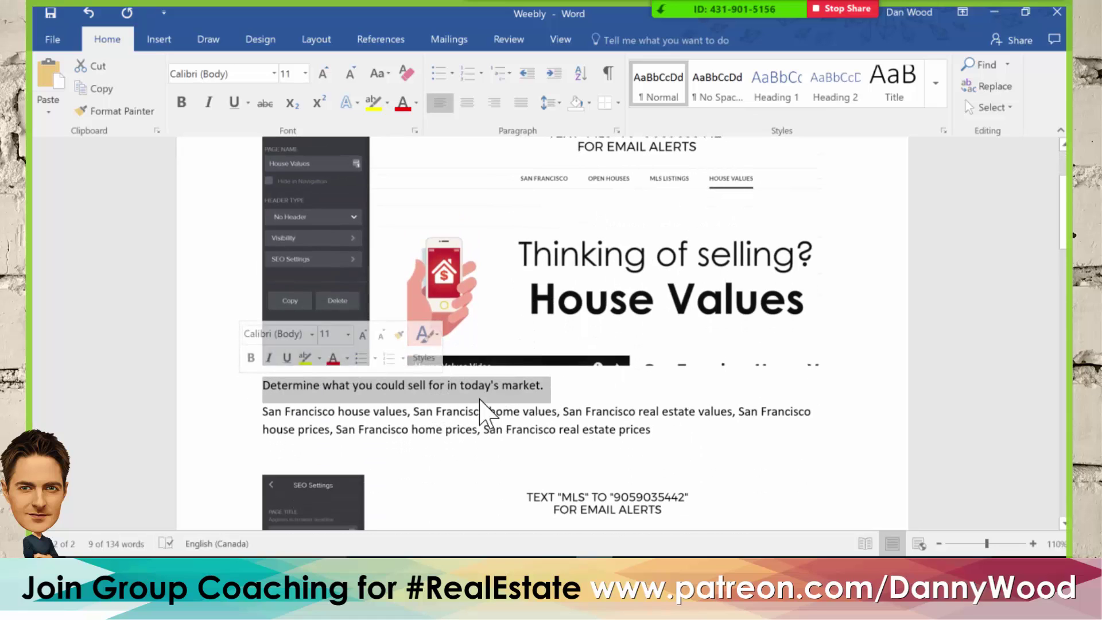
- Paste the sentence into the House Values page description in Firefox
mouse_move(443, 568)
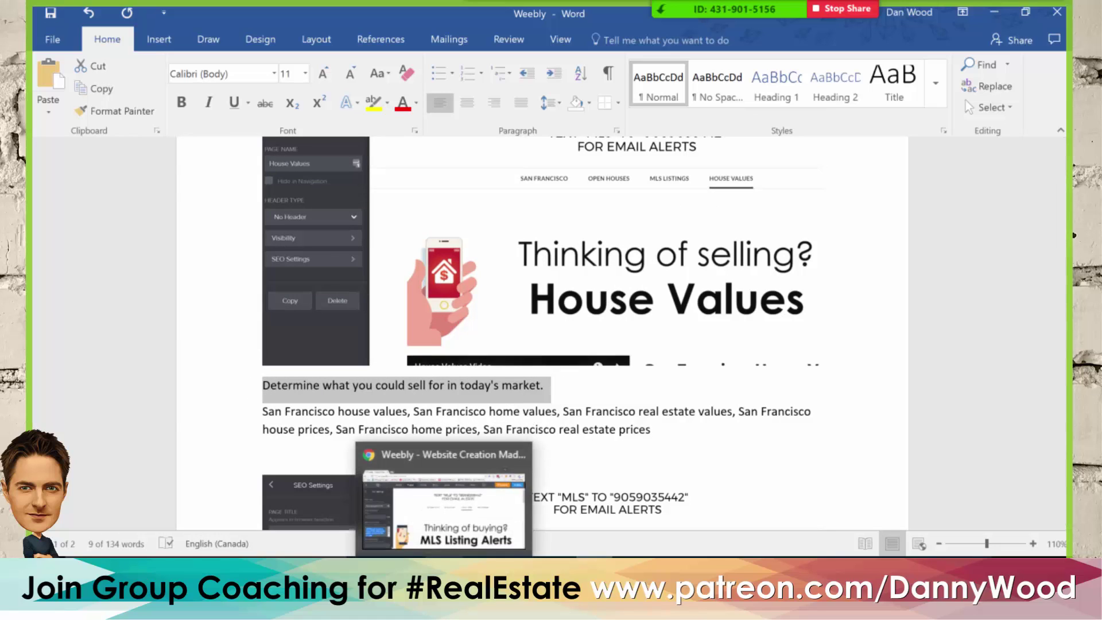
left_click(444, 499)
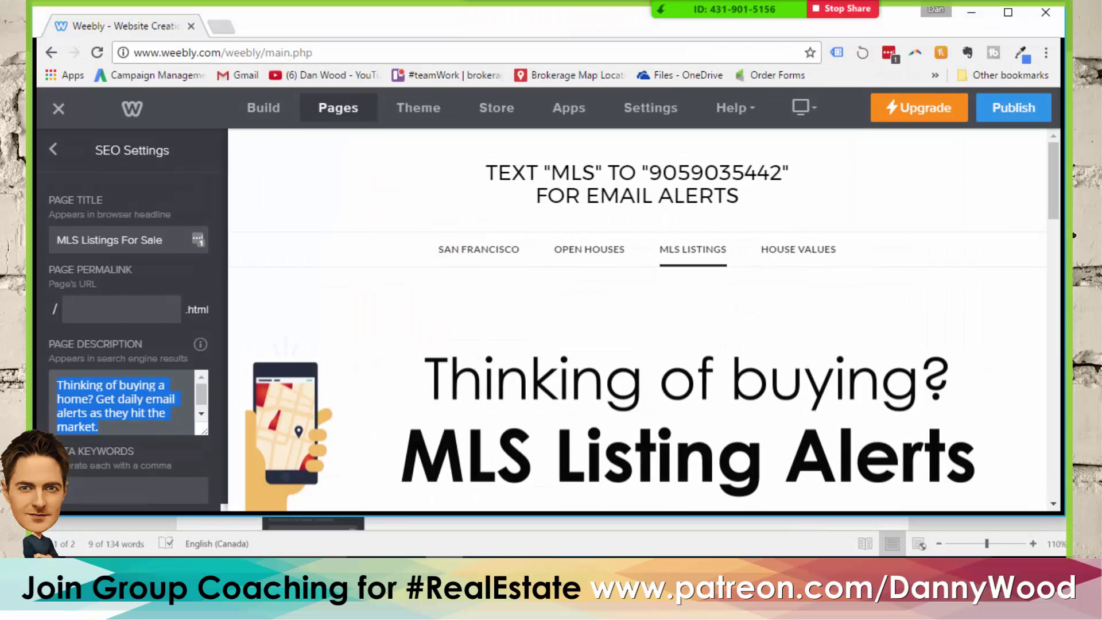
left_click(123, 393)
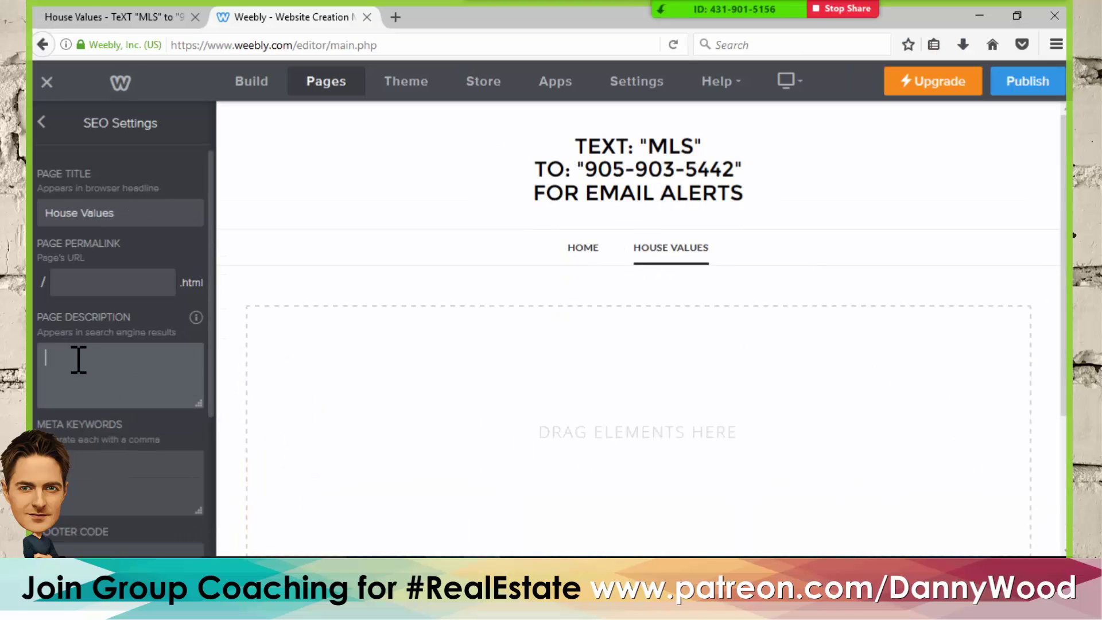
key("ctrl+v")
scroll(98, 386, "down", 3)
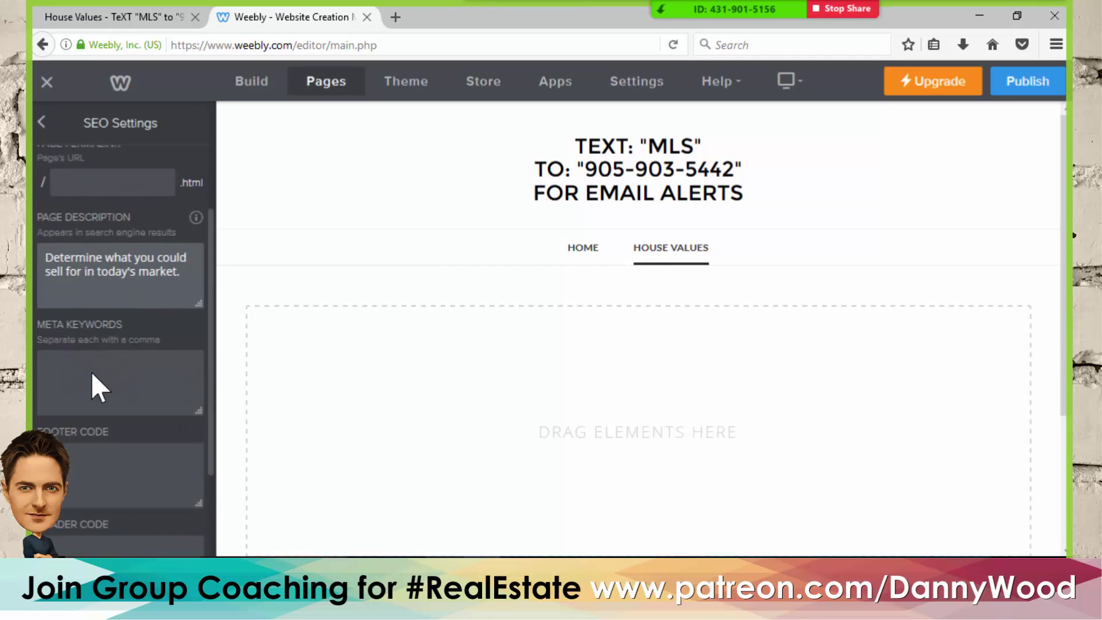
left_click(594, 569)
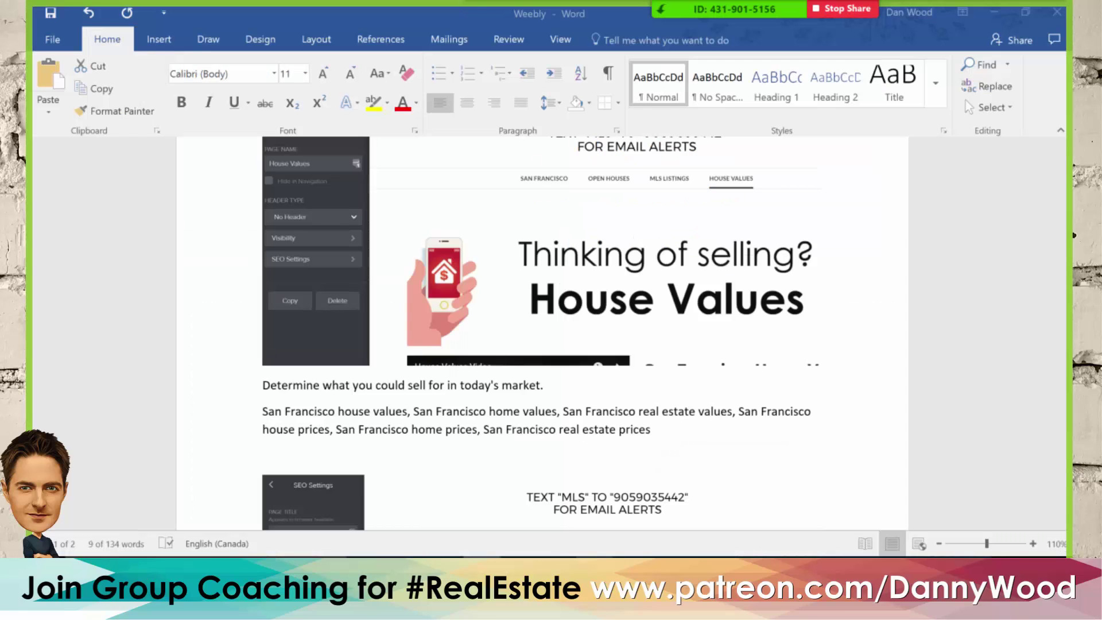
- Select the full San Francisco keyword paragraph in Word and return to the Meta Keywords box
left_click(424, 455)
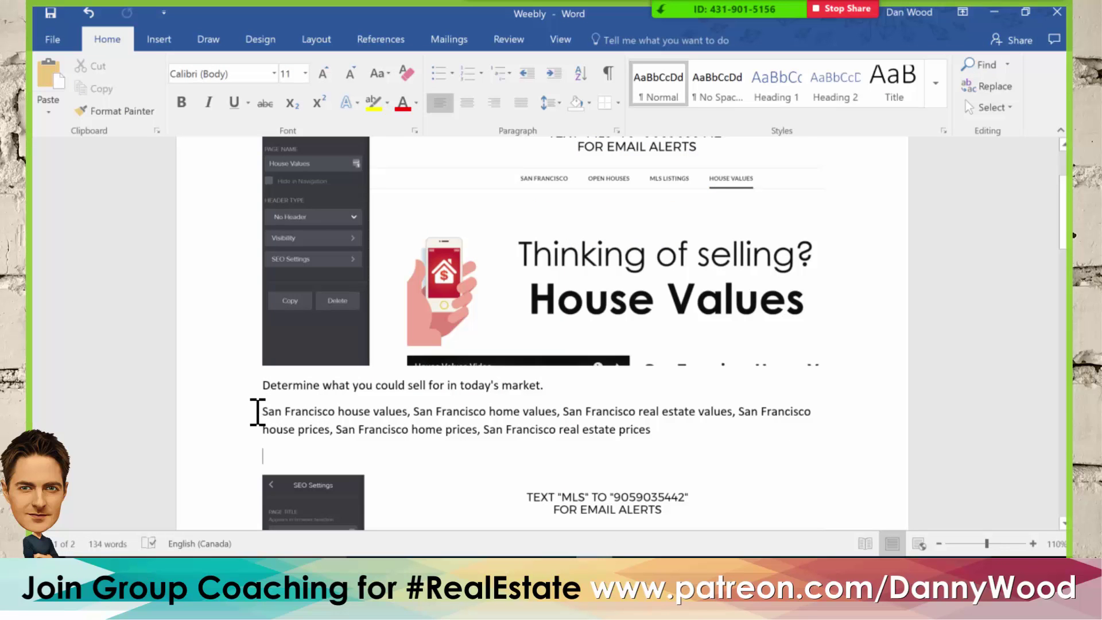
left_click_drag(265, 412, 409, 419)
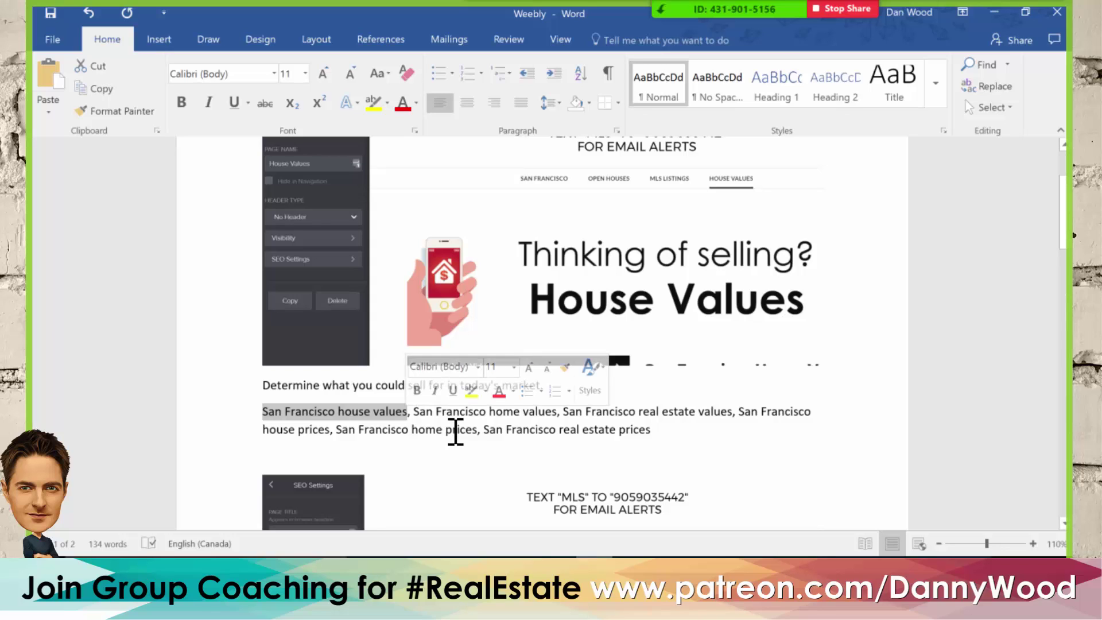
left_click(278, 418)
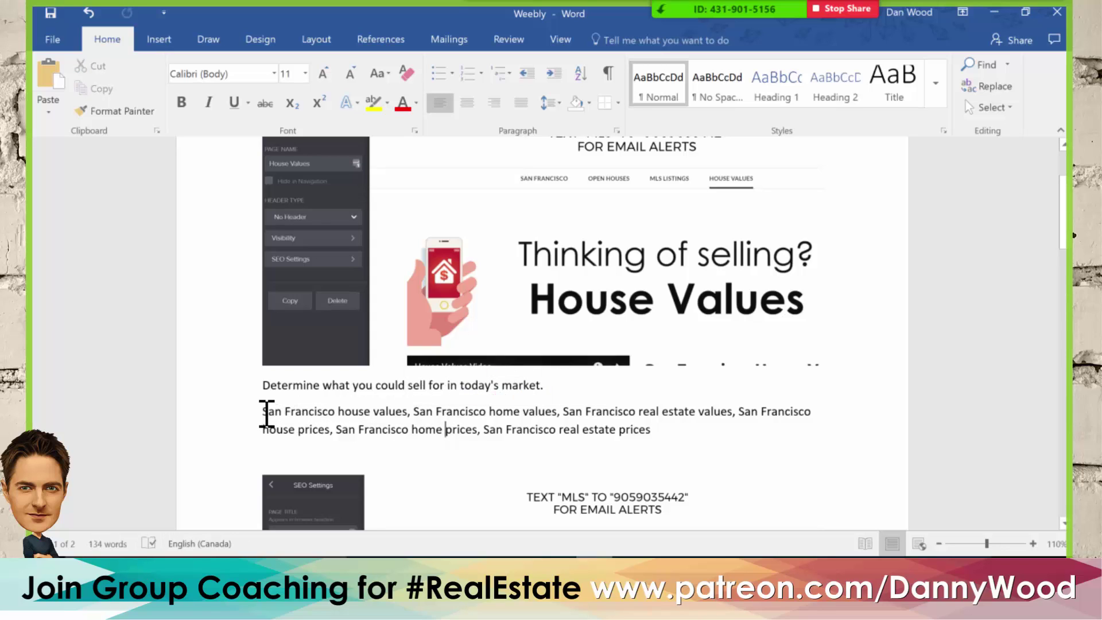
left_click_drag(278, 413, 335, 413)
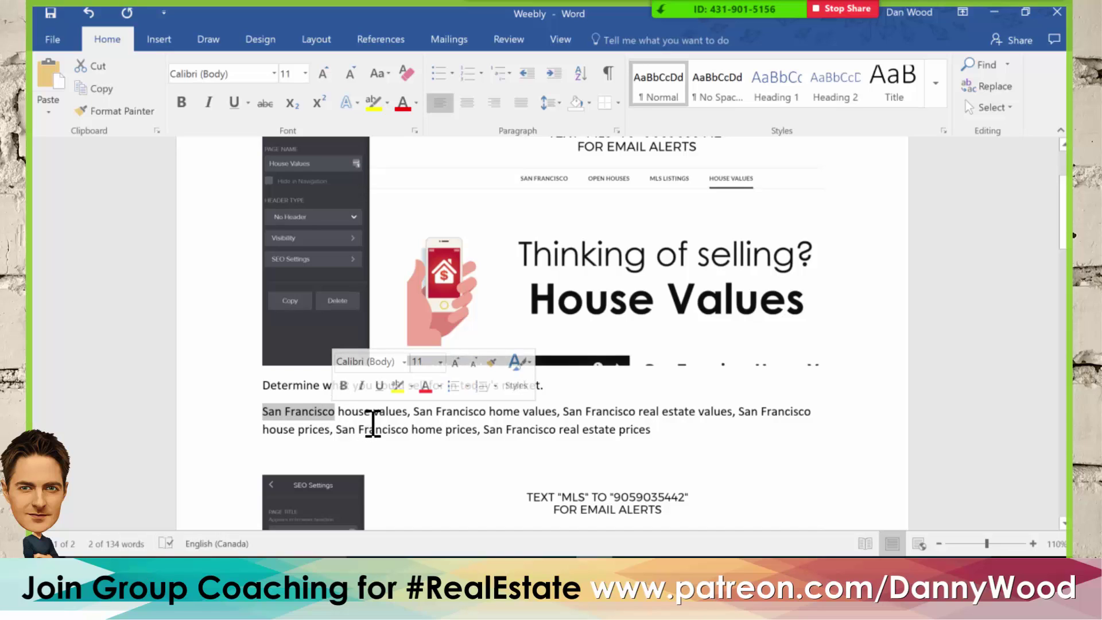
left_click(383, 429)
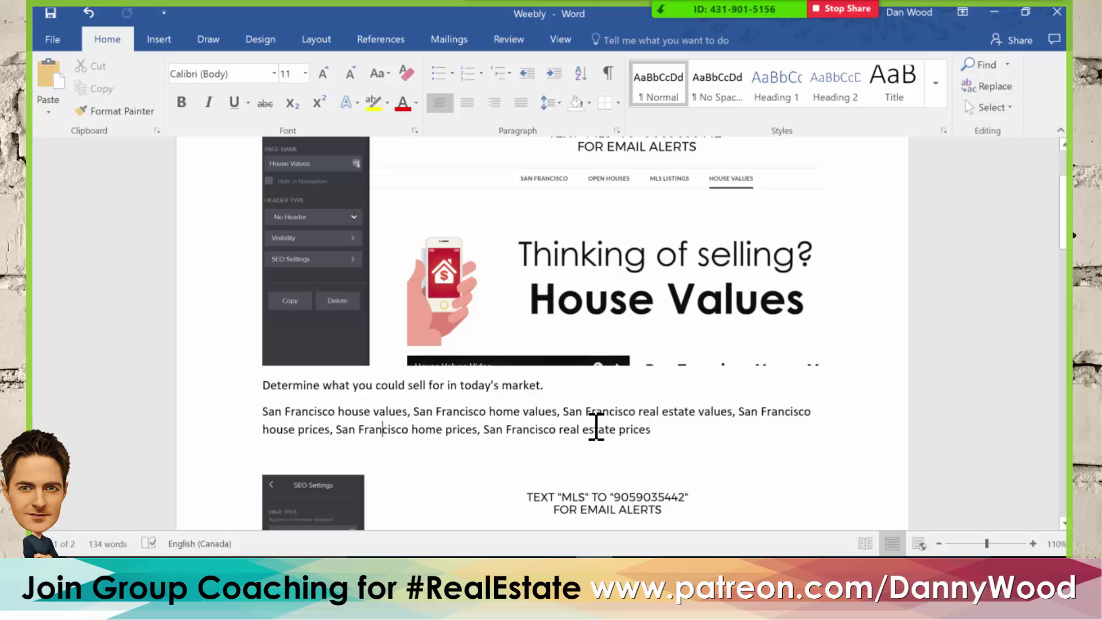
left_click_drag(661, 429, 234, 415)
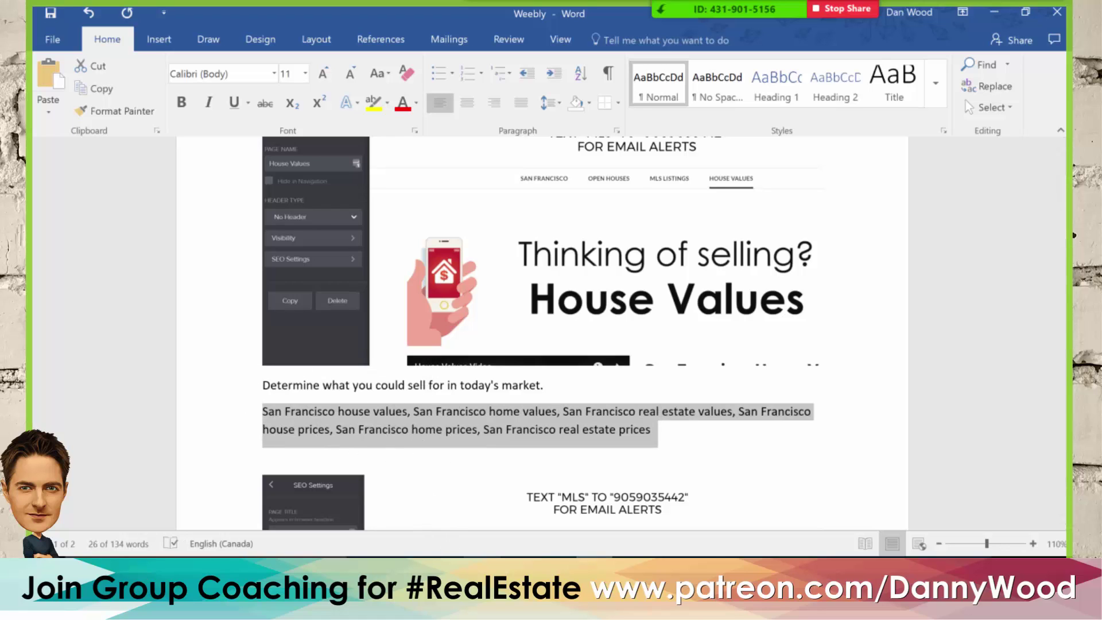
key("alt+Tab")
left_click(98, 317)
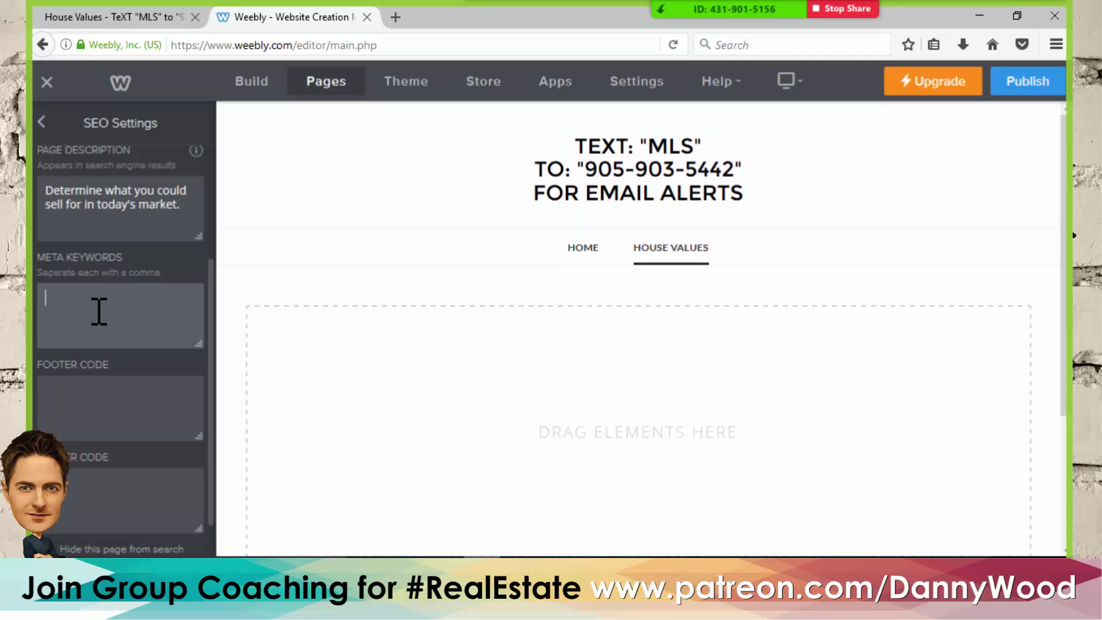
- Paste the San Francisco keyword list into Meta Keywords and go back to page settings
key("ctrl+v")
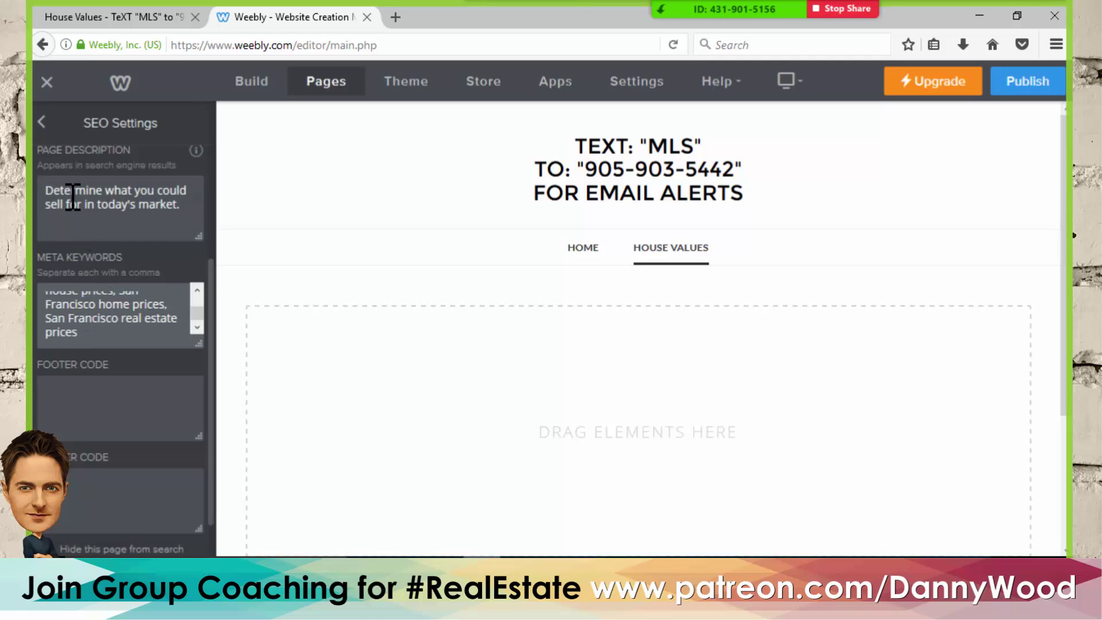
left_click(41, 121)
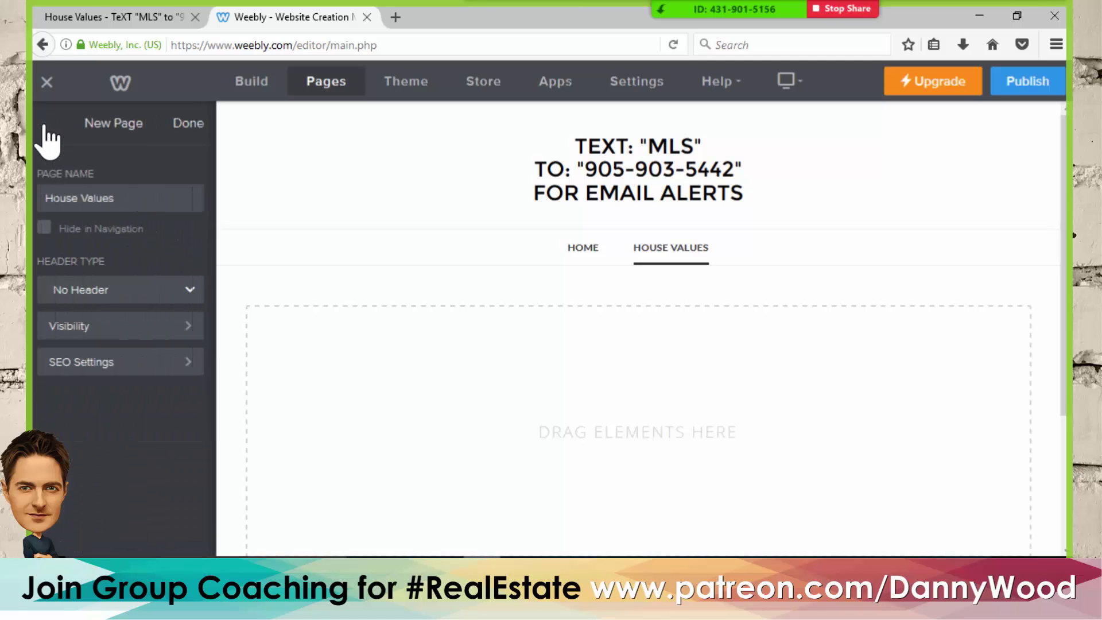
- Open the Build elements, try changing the free-site footer, then dismiss the Premium Element upgrade notice
left_click(252, 86)
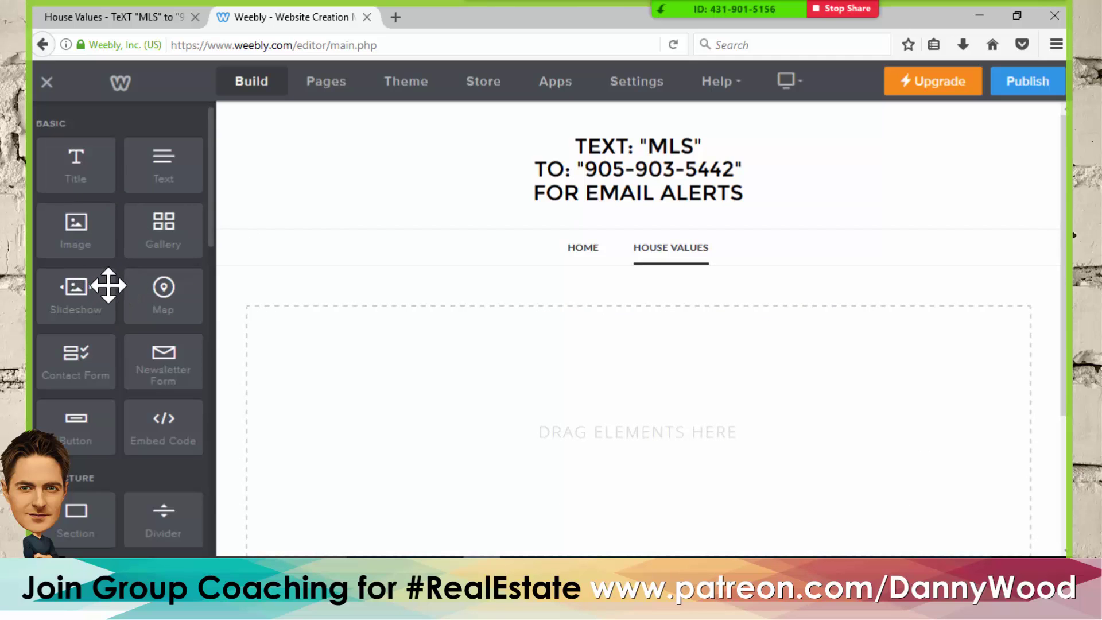
scroll(108, 285, "down", 3)
scroll(442, 331, "down", 2)
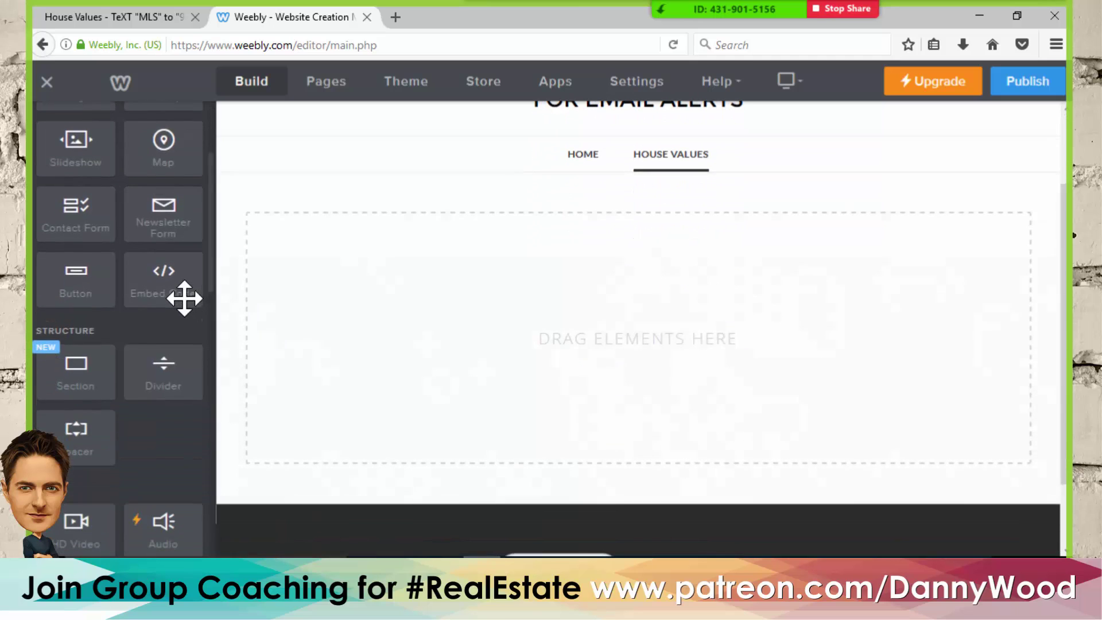
scroll(571, 402, "down", 2)
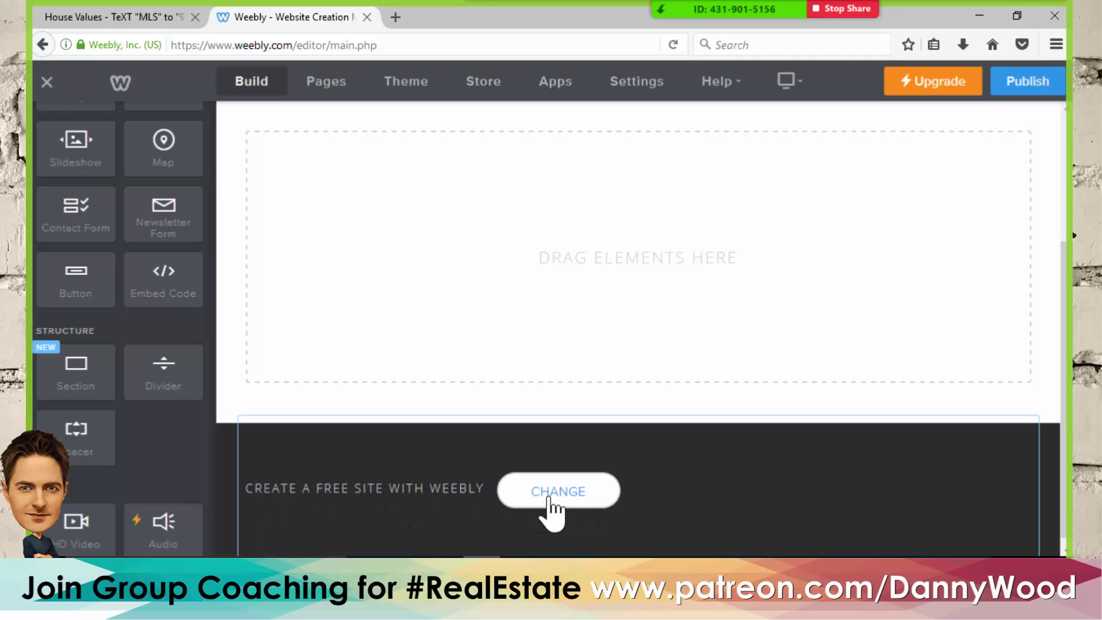
left_click(527, 498)
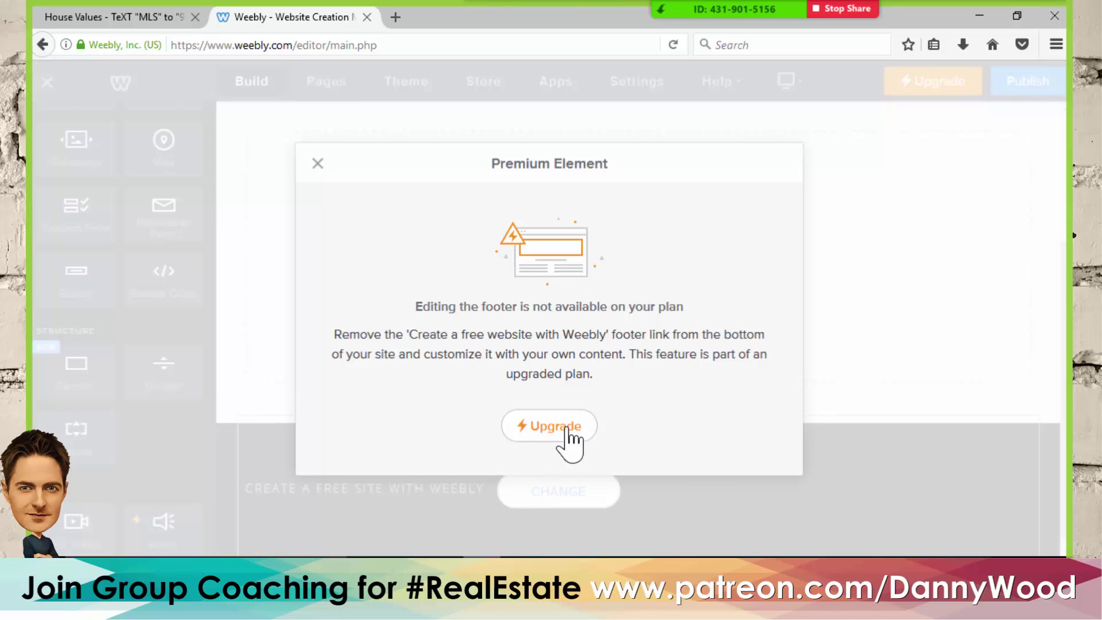
left_click(317, 164)
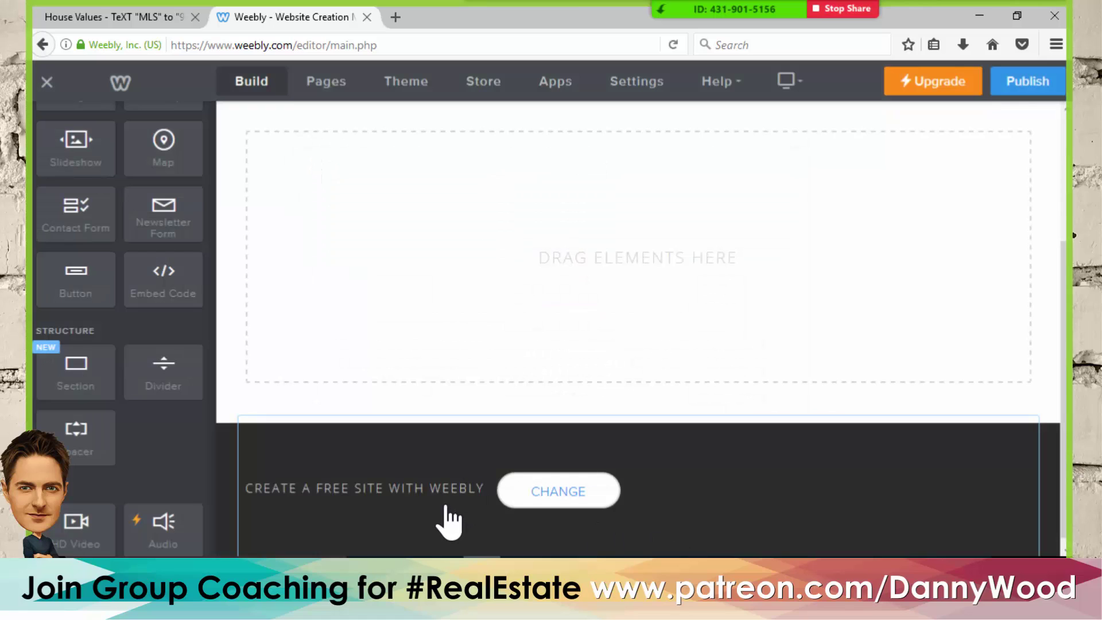
scroll(448, 519, "up", 2)
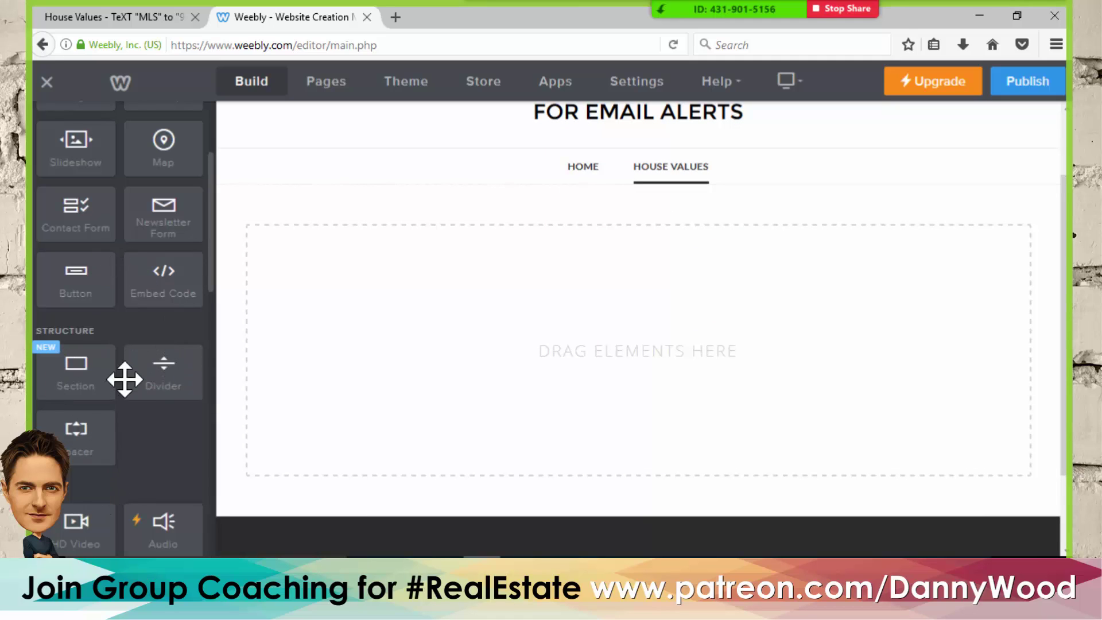
scroll(123, 377, "up", 3)
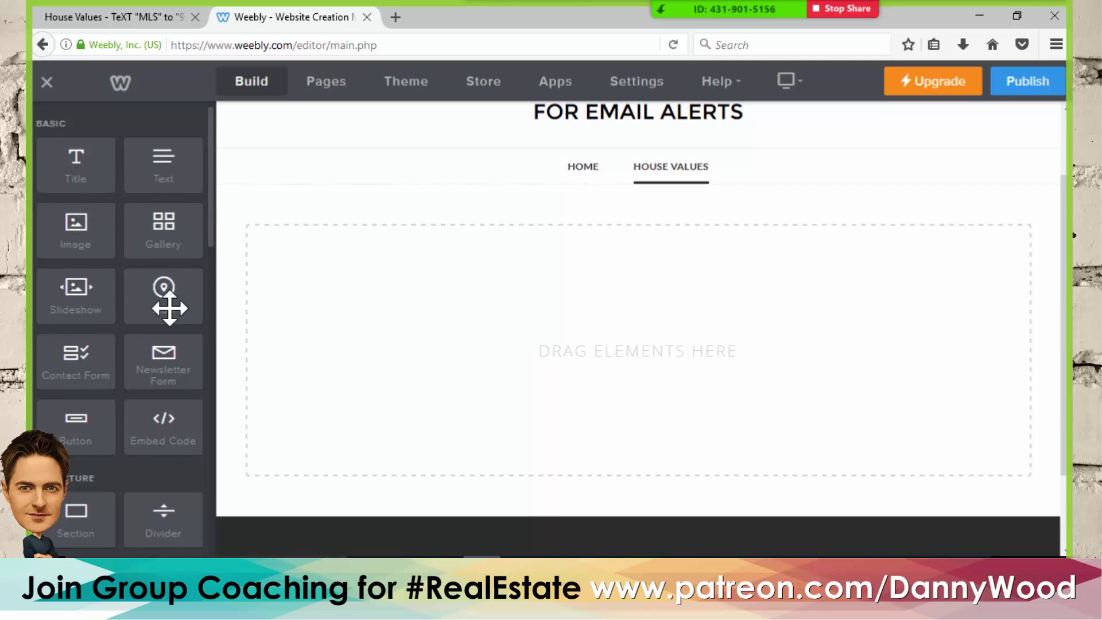
scroll(109, 352, "down", 3)
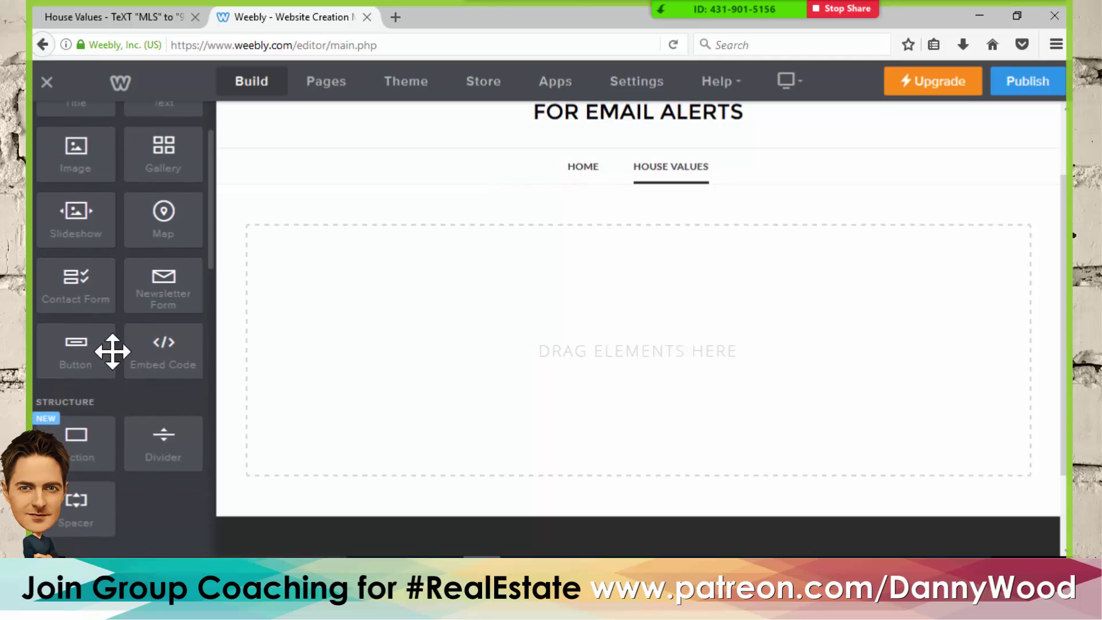
scroll(117, 356, "down", 3)
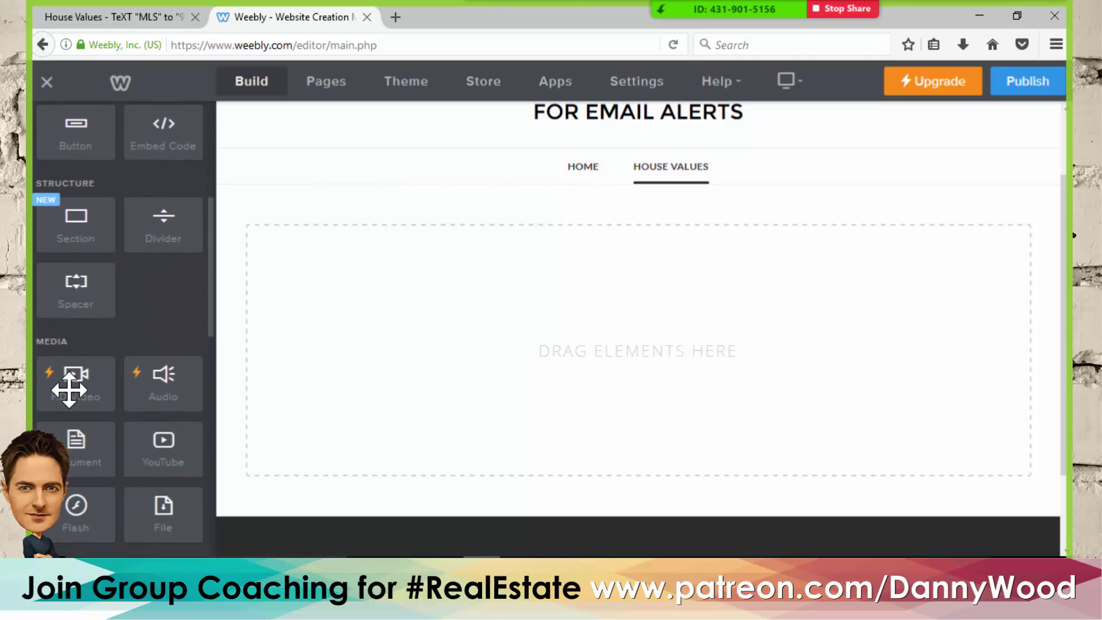
scroll(119, 374, "down", 3)
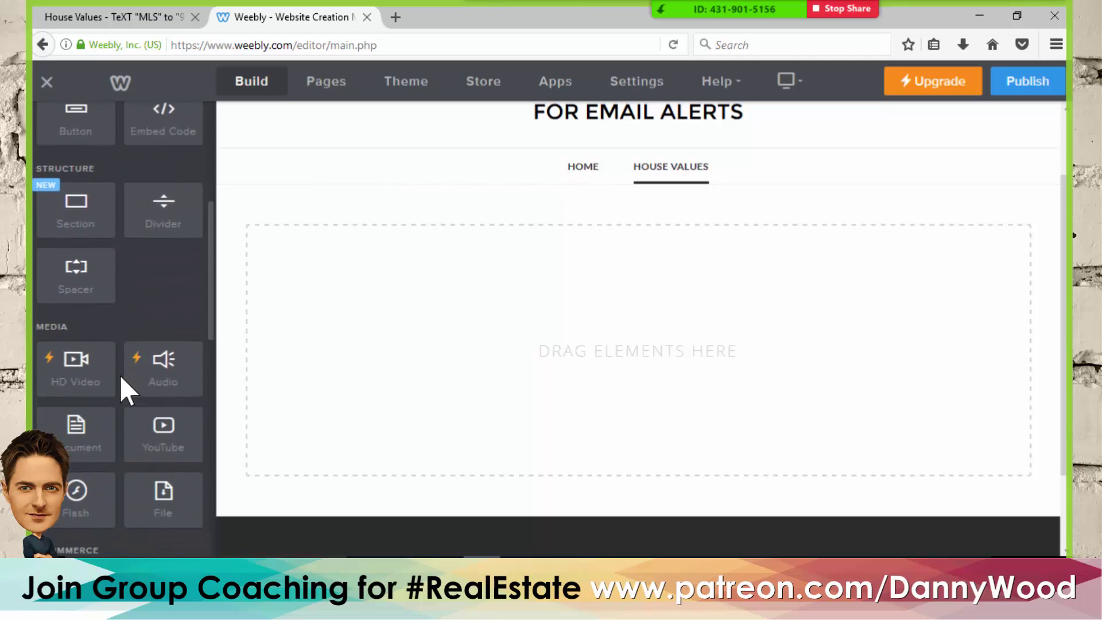
scroll(122, 374, "down", 6)
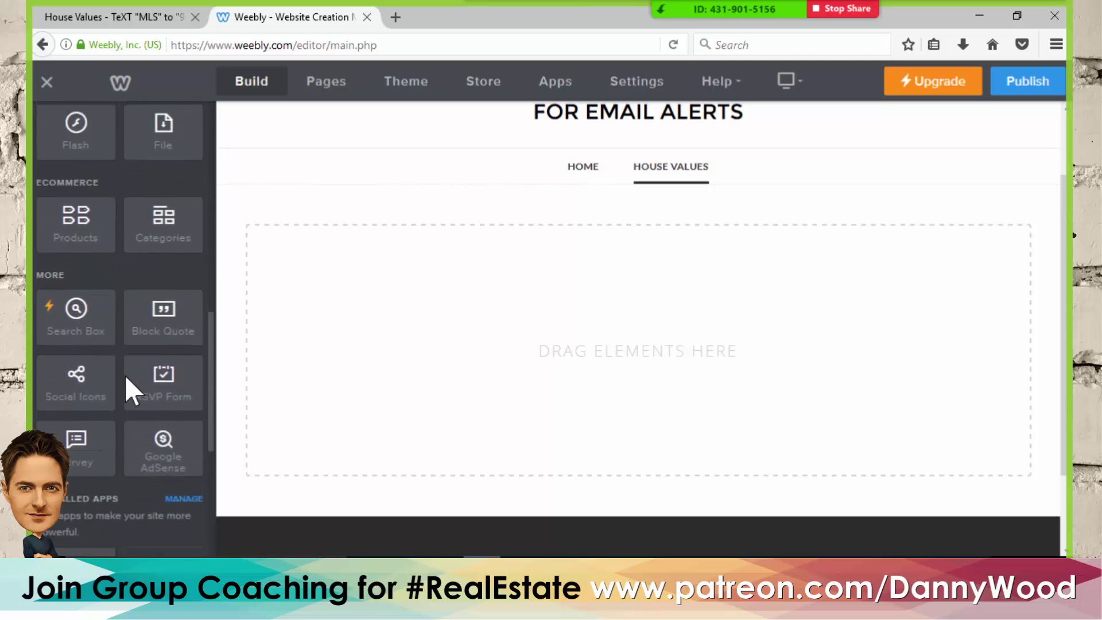
scroll(127, 374, "up", 15)
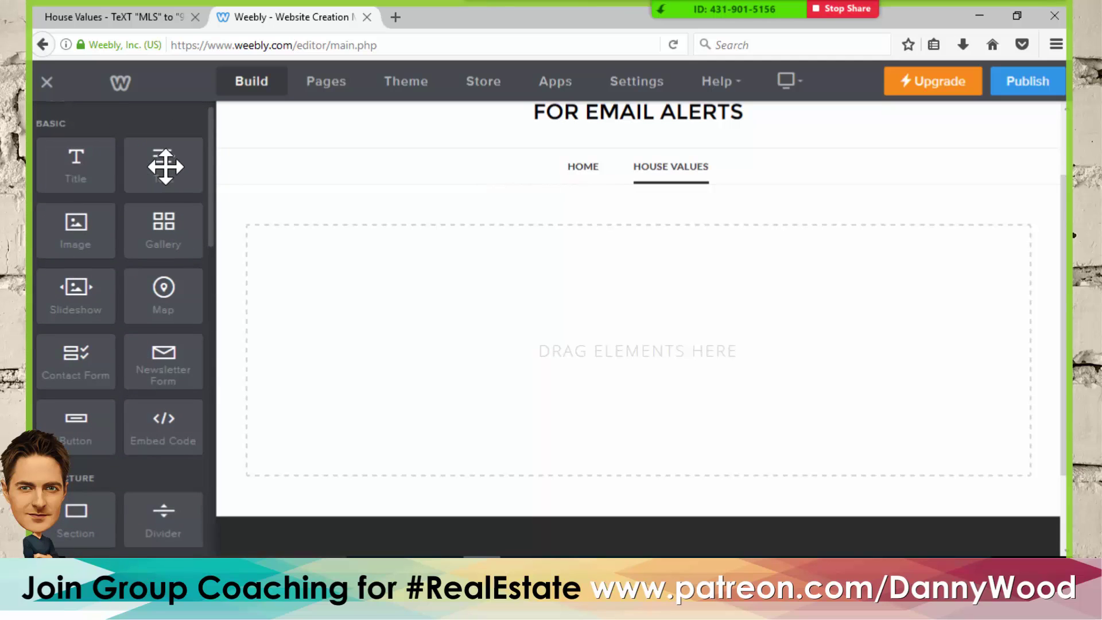
- Add a Text block and paste the agent's four contact lines from the live site footer
left_click_drag(165, 166, 570, 383)
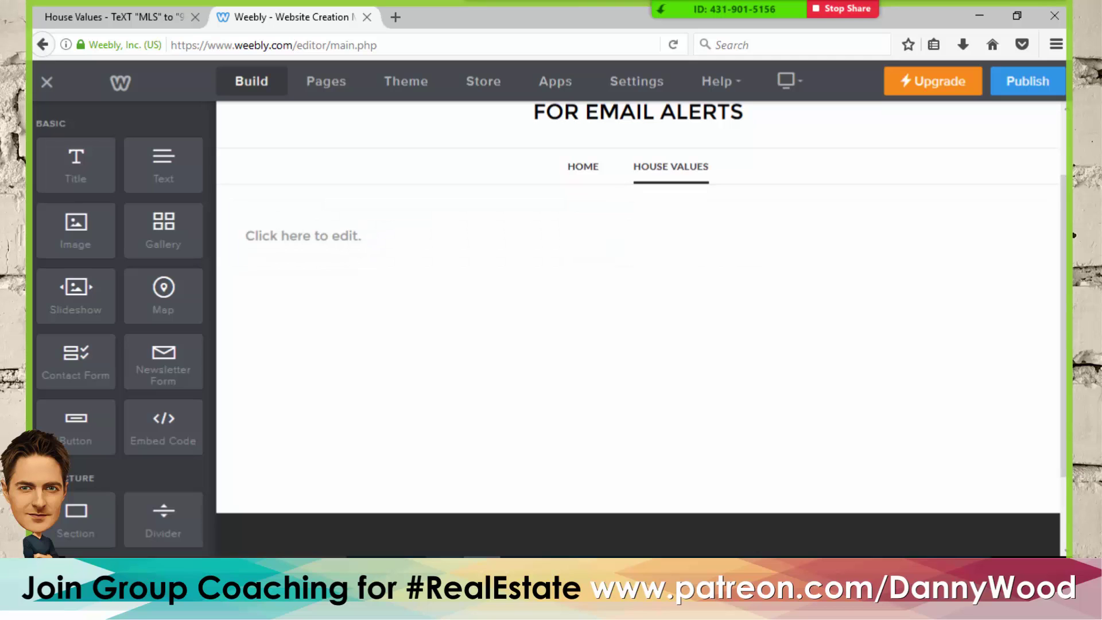
left_click(115, 17)
scroll(432, 406, "down", 10)
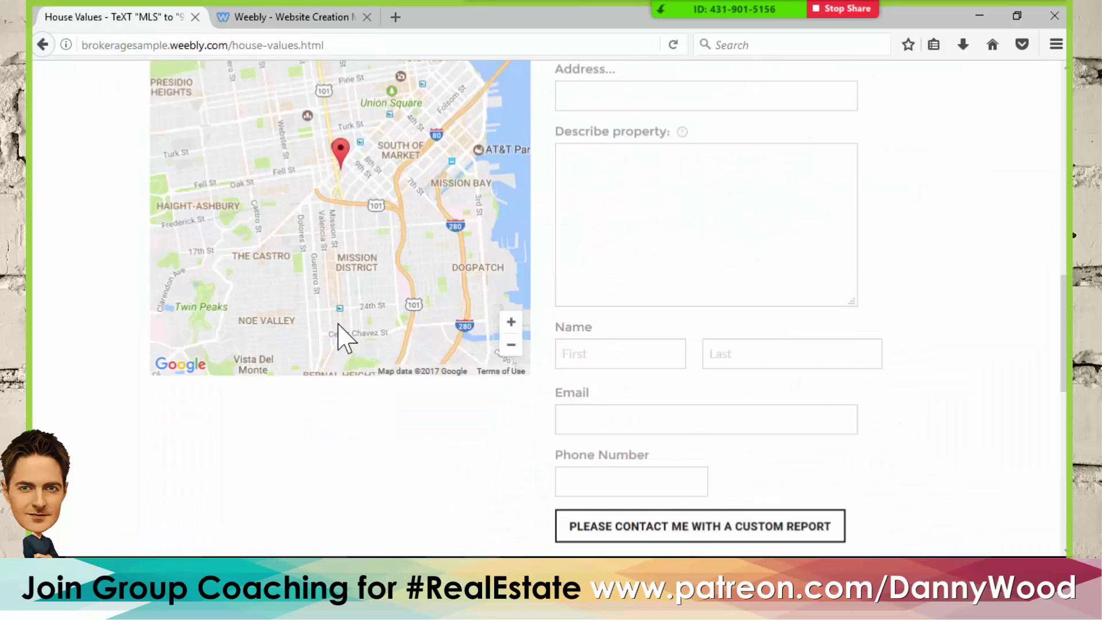
scroll(344, 336, "down", 8)
left_click_drag(303, 454, 132, 396)
key("ctrl+c")
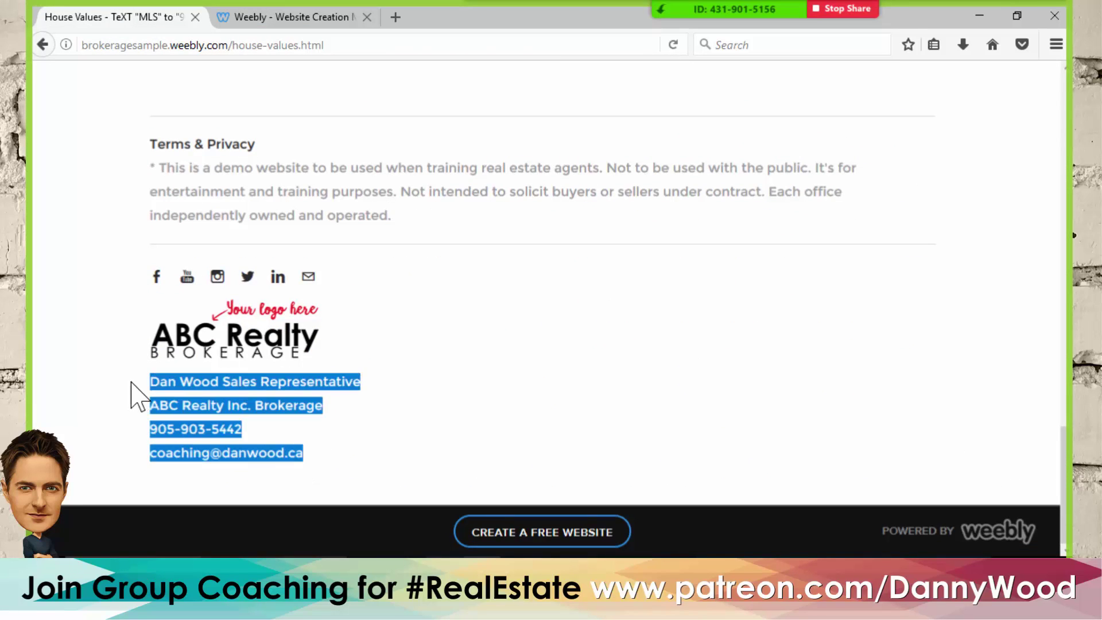
left_click(284, 16)
left_click(293, 238)
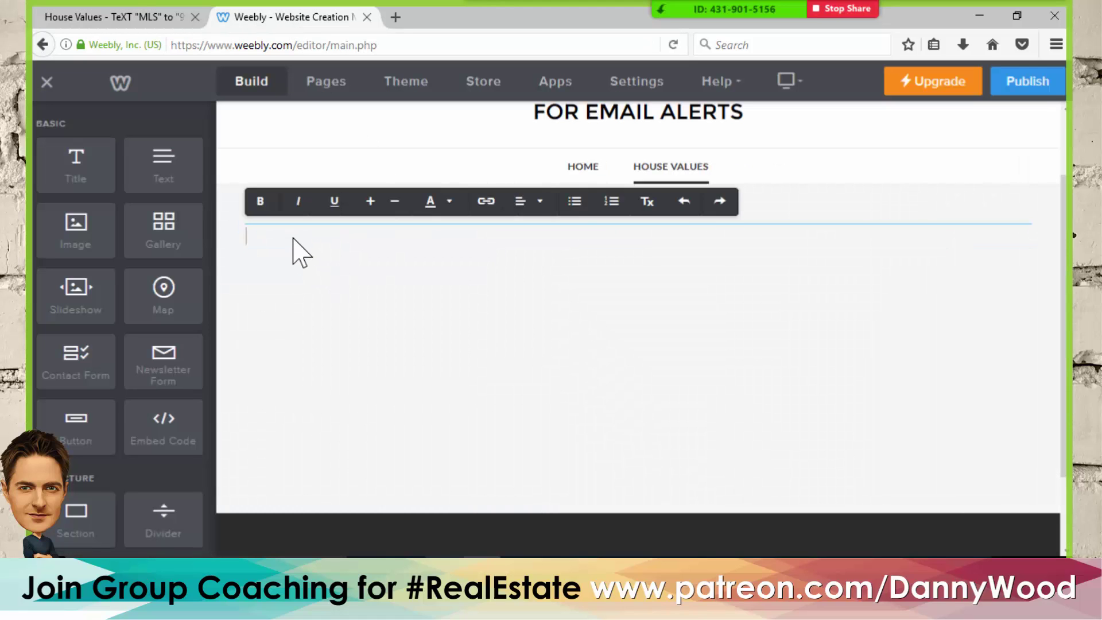
key("ctrl+v")
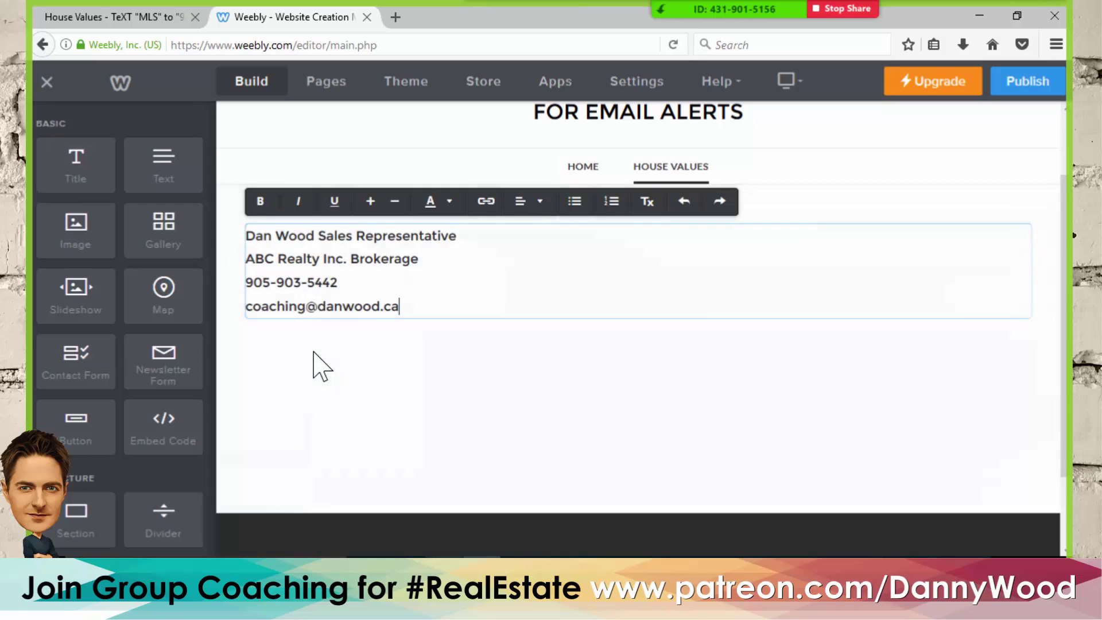
left_click(313, 364)
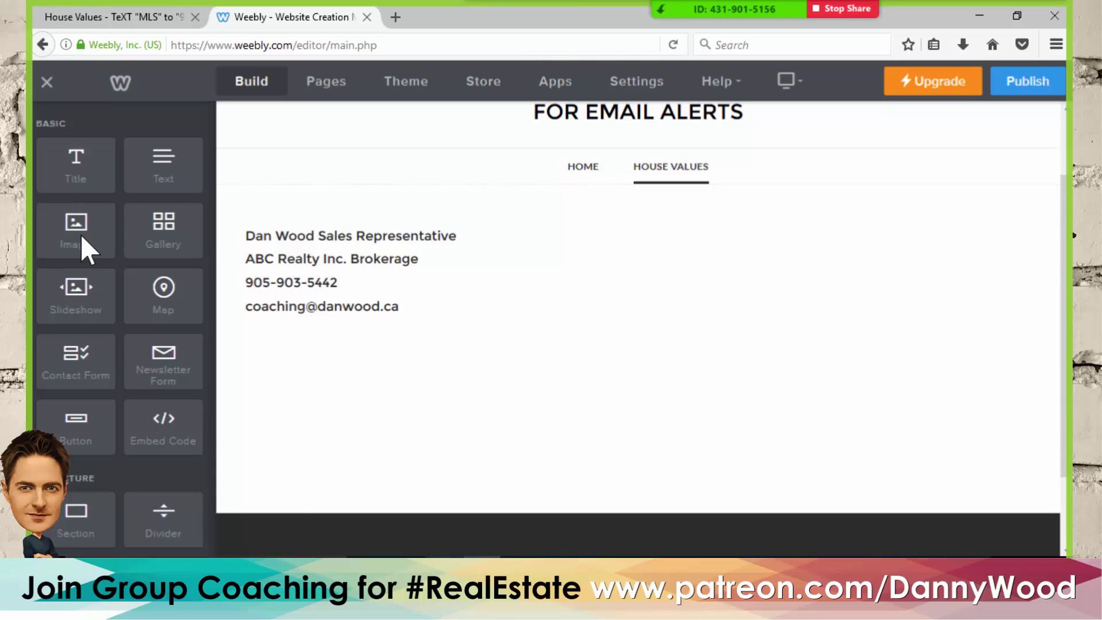
- Place a new Image block directly above the contact details text
left_click_drag(81, 234, 288, 252)
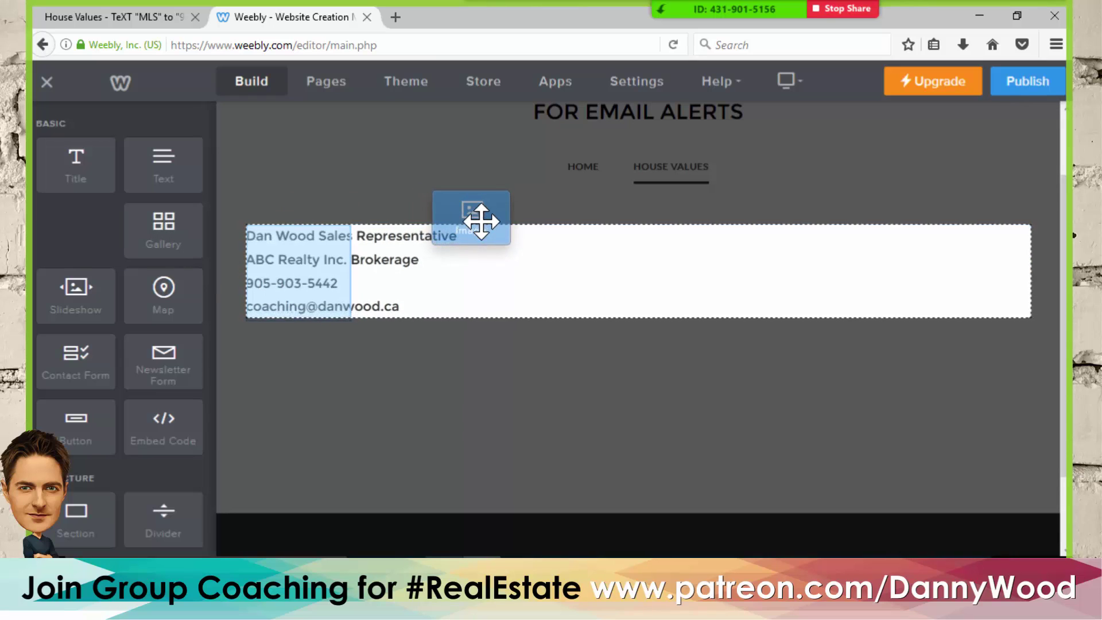
left_click_drag(481, 221, 486, 229)
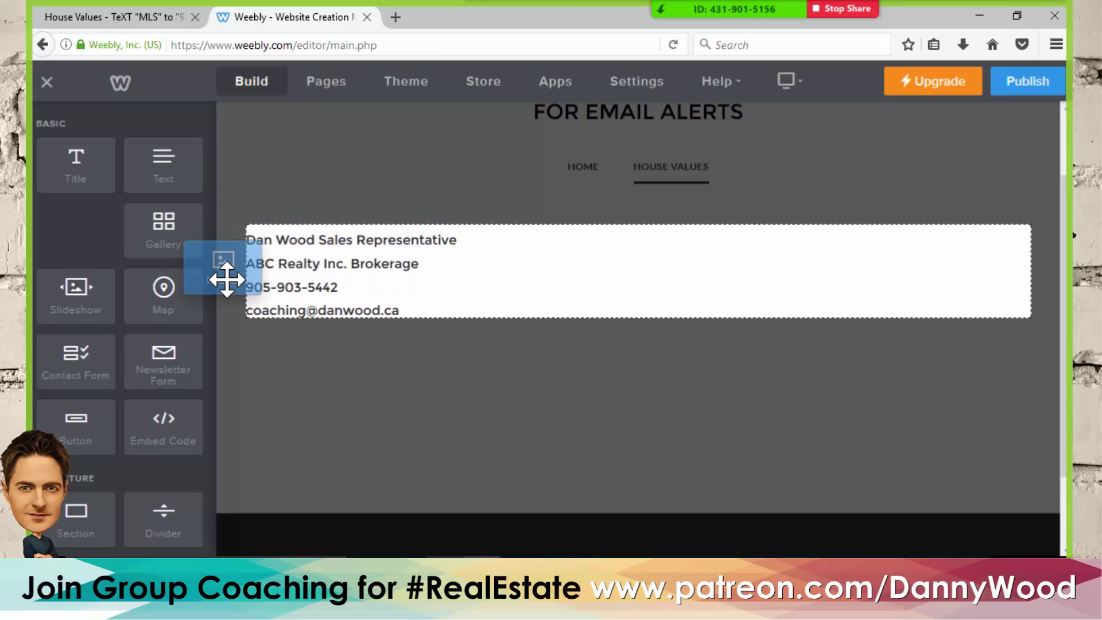
left_click_drag(226, 279, 353, 267)
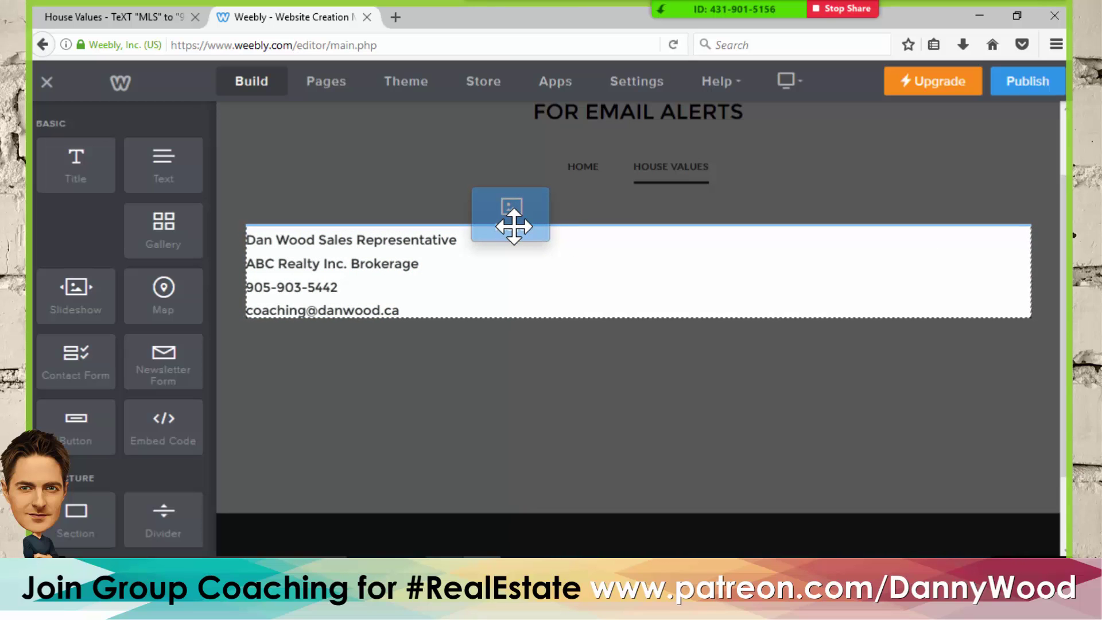
left_click_drag(513, 227, 513, 226)
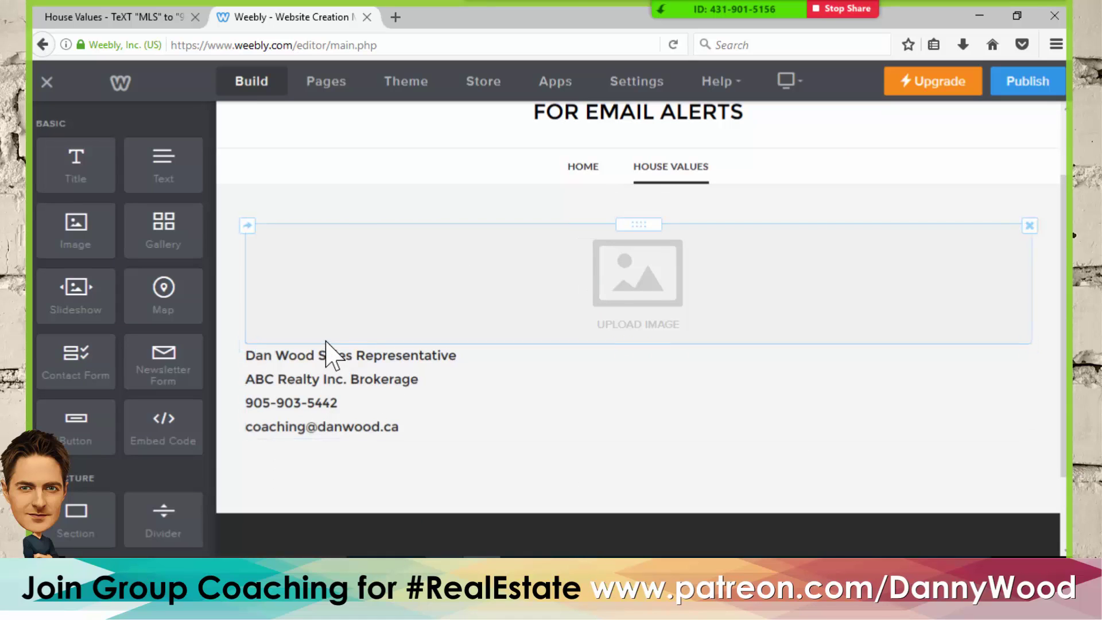
- Upload ABC-Realty-Brokerage-Logo from the Sample Agent Brokerage Files folder into the image block
left_click(629, 304)
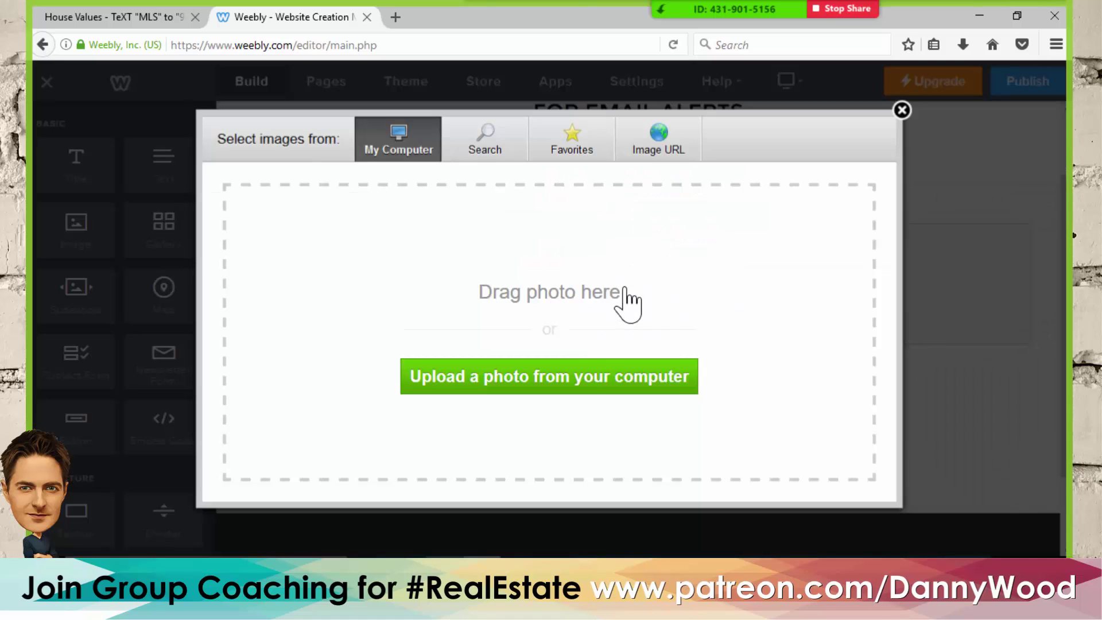
left_click(561, 380)
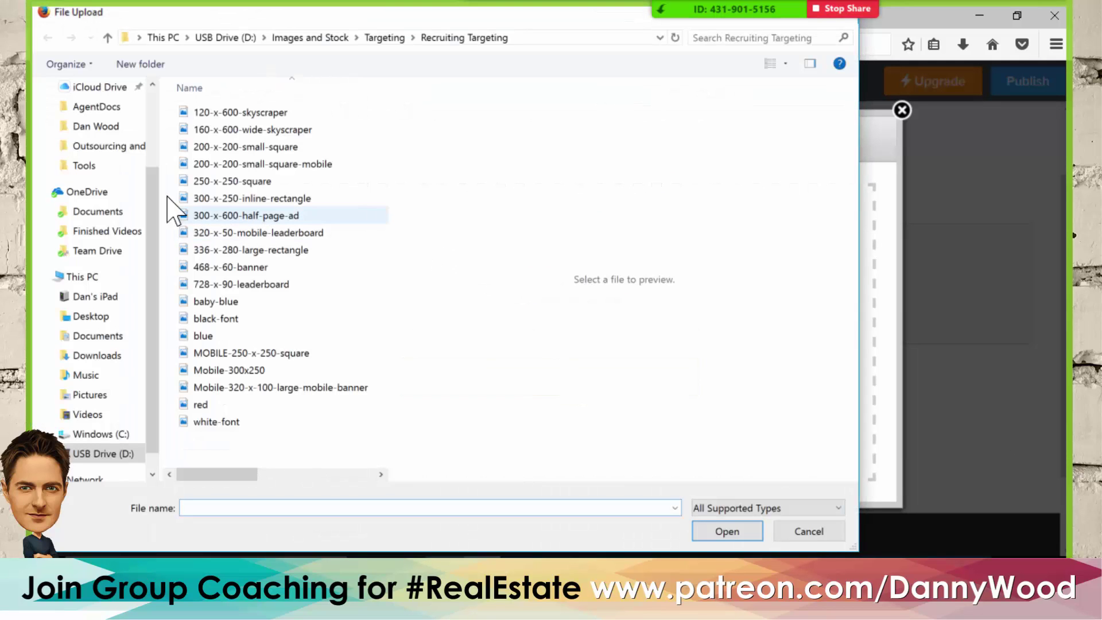
scroll(157, 107, "up", 3)
left_click(91, 119)
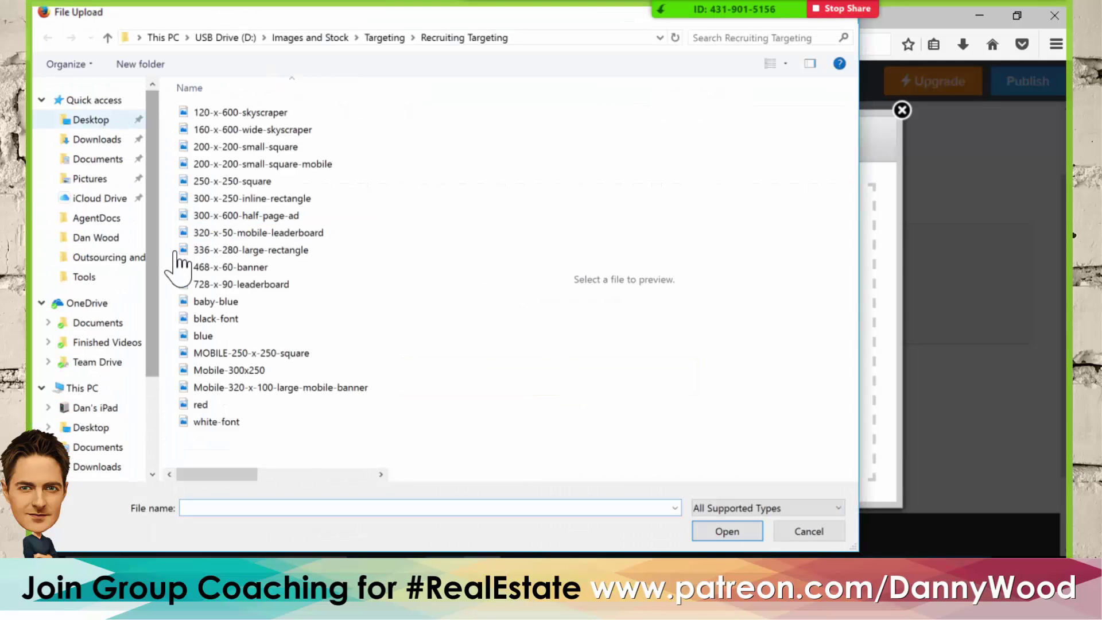
double_click(332, 163)
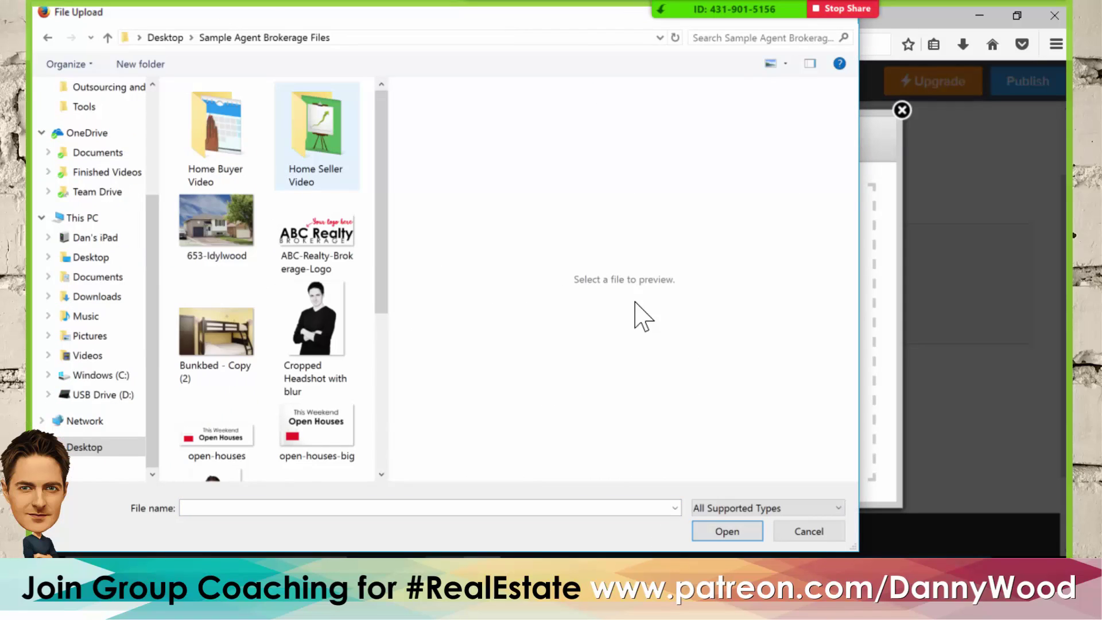
left_click(344, 217)
left_click(726, 532)
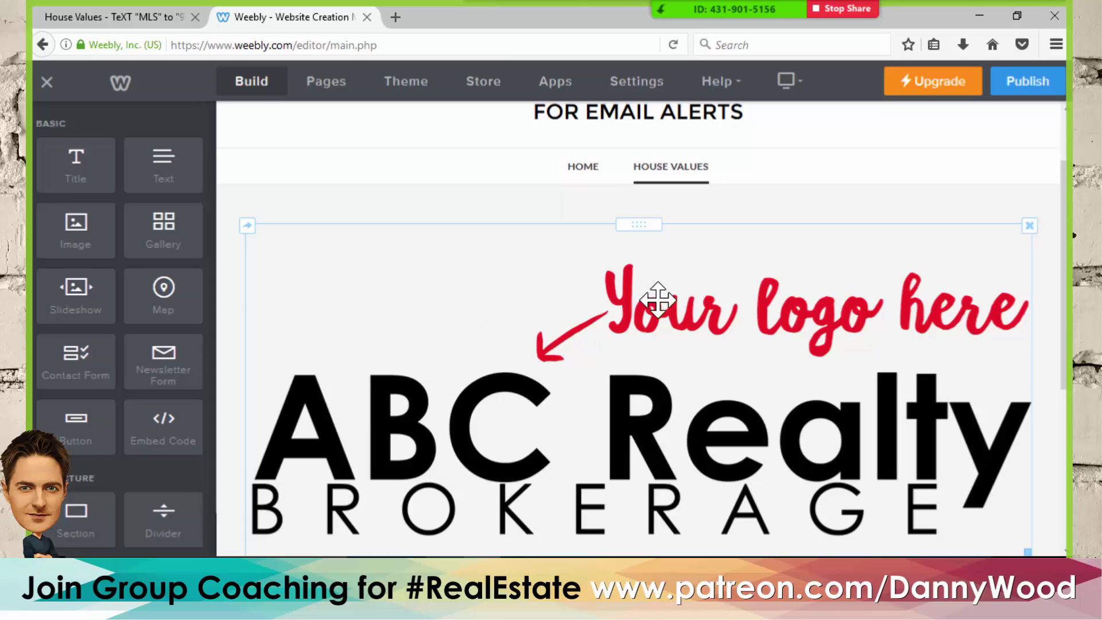
- Resize the ABC Realty logo to a much smaller size
scroll(688, 295, "down", 3)
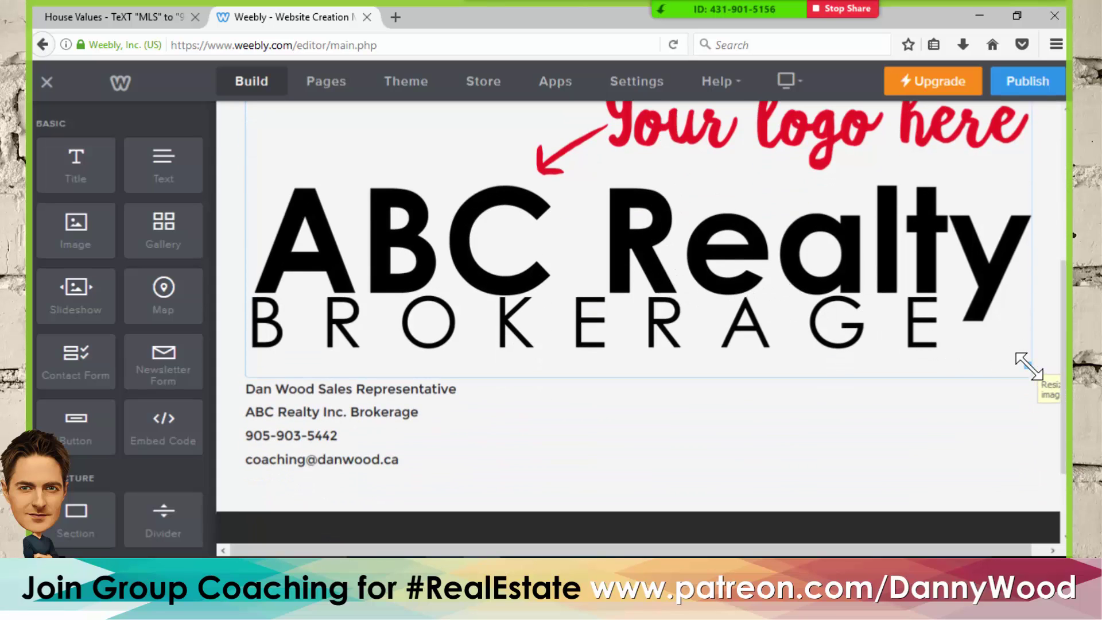
left_click_drag(1028, 366, 749, 173)
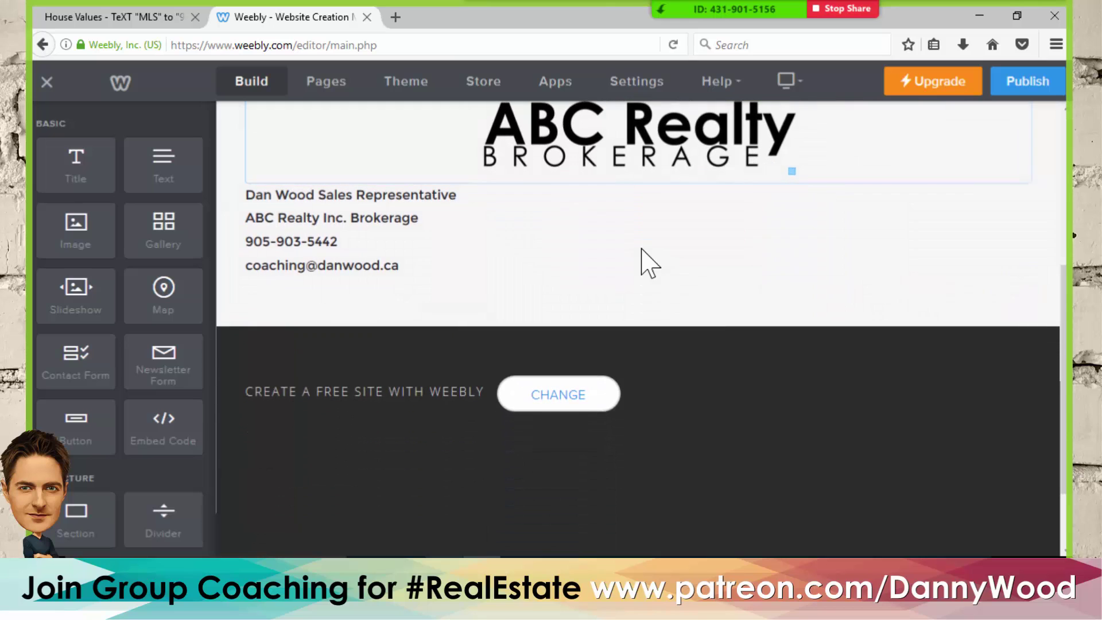
scroll(641, 248, "up", 2)
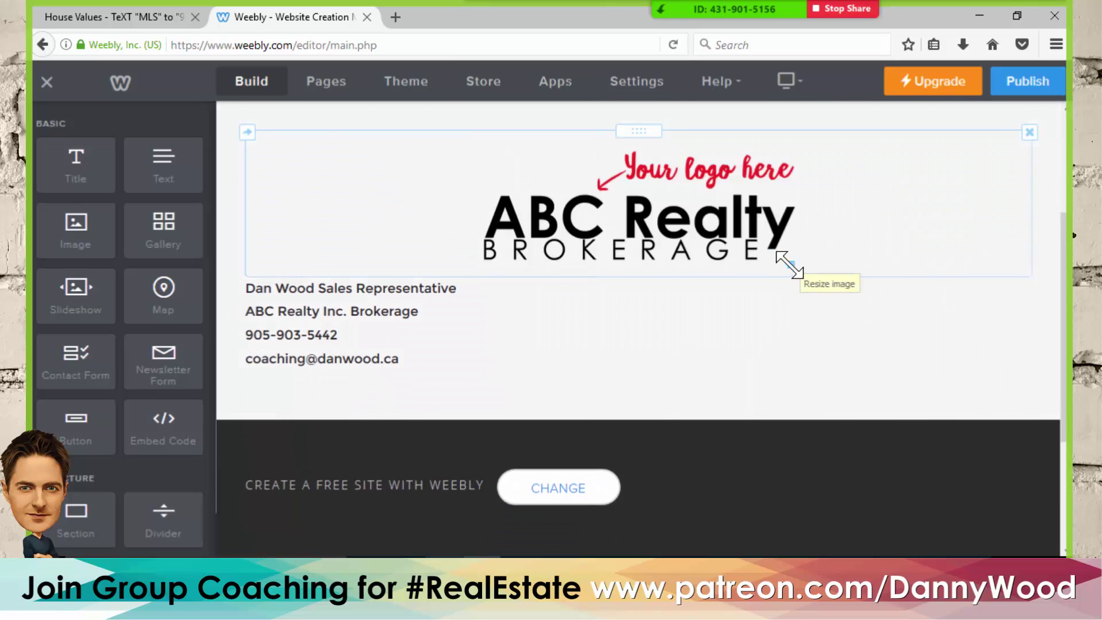
left_click_drag(782, 253, 769, 241)
scroll(706, 320, "up", 2)
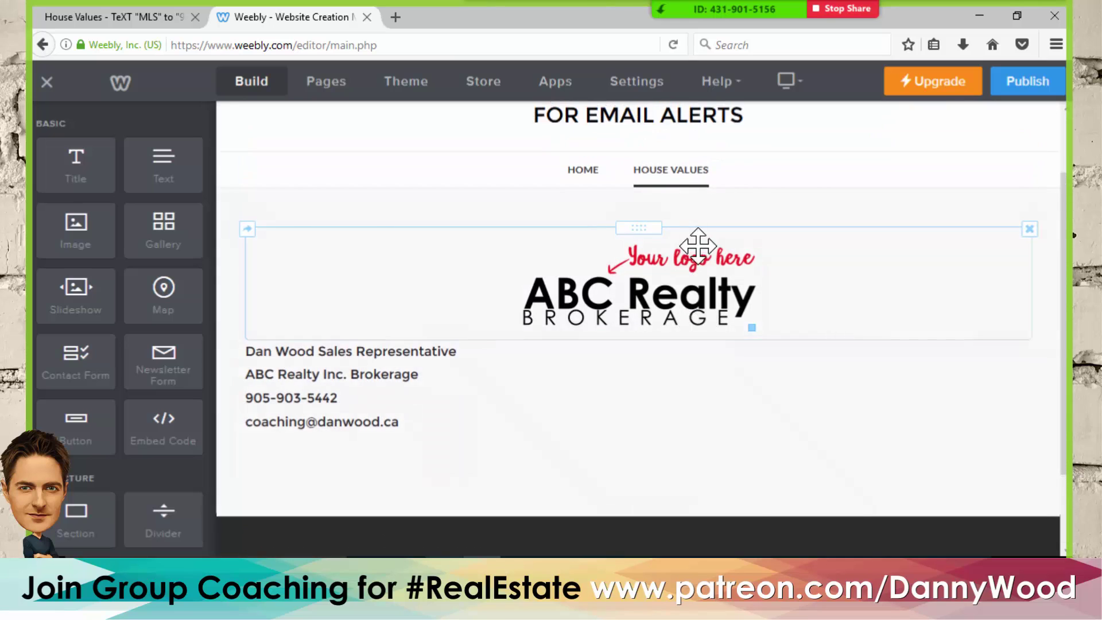
- Align the logo left and set its link to Standard Page
left_click(684, 285)
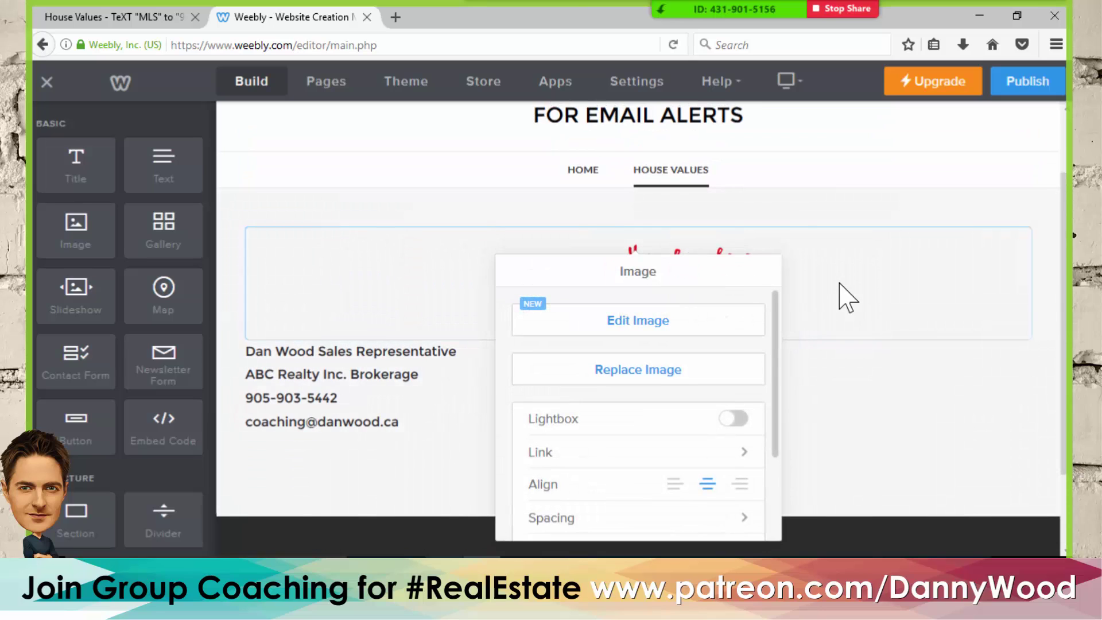
left_click(673, 485)
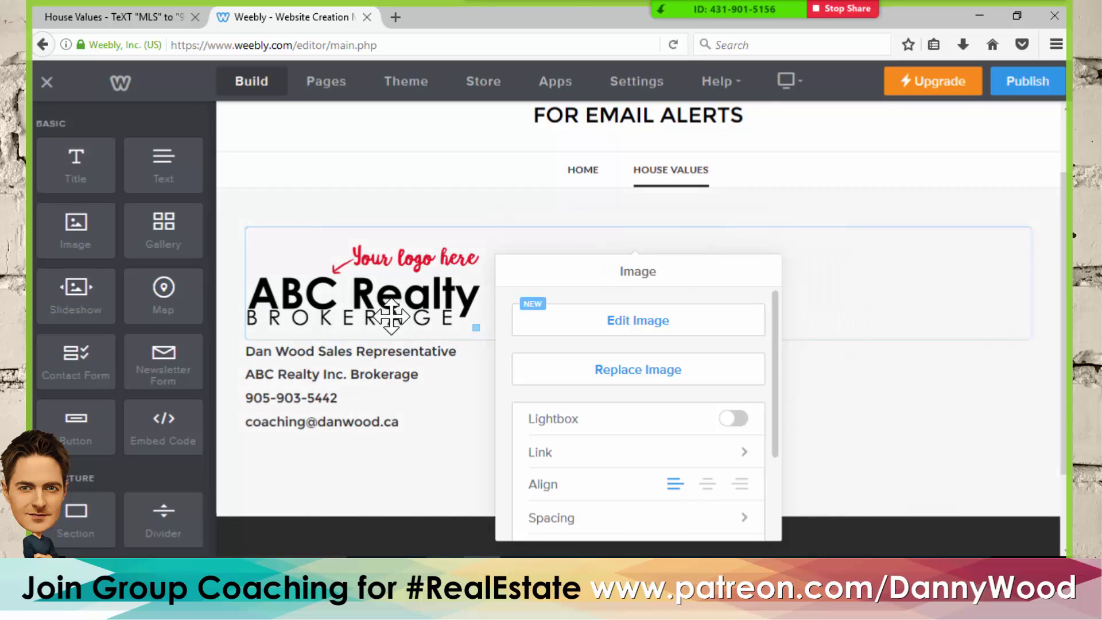
left_click(561, 453)
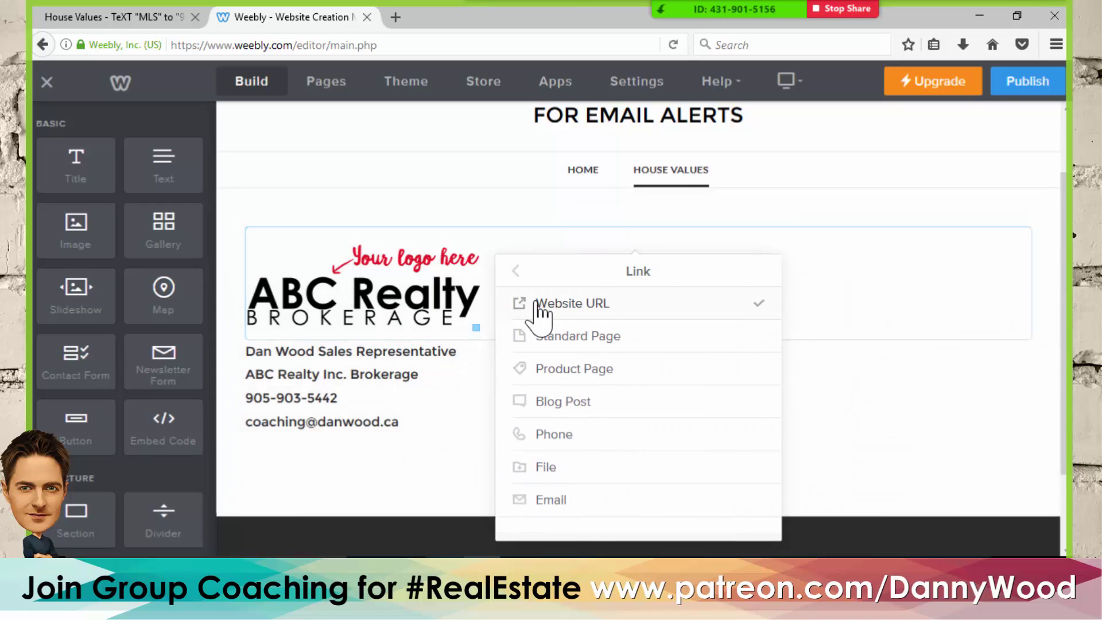
left_click(568, 339)
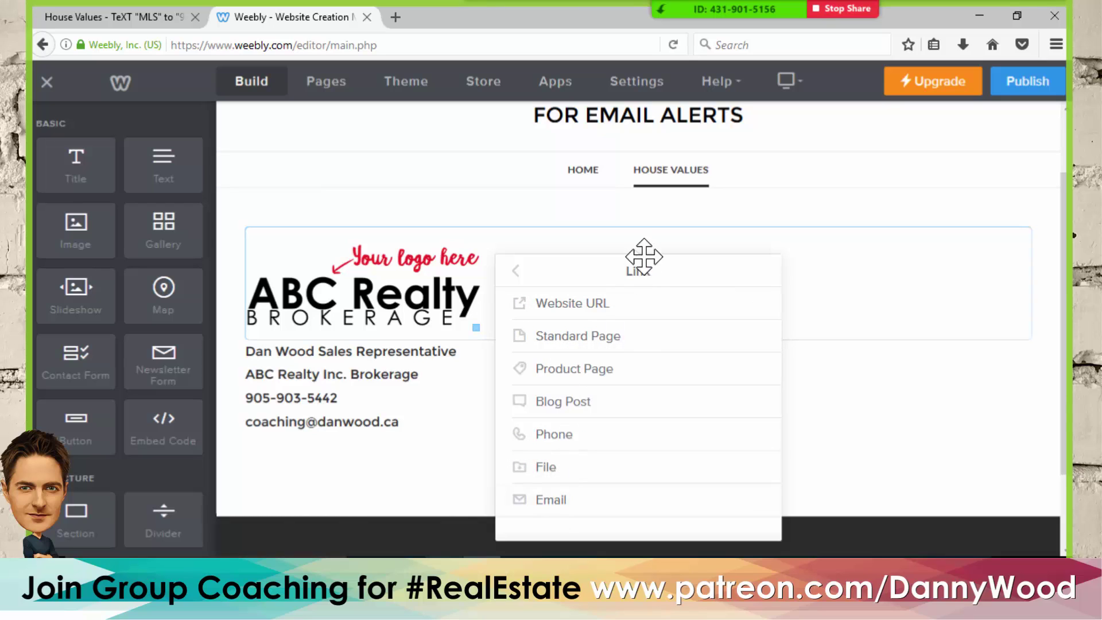
left_click(475, 204)
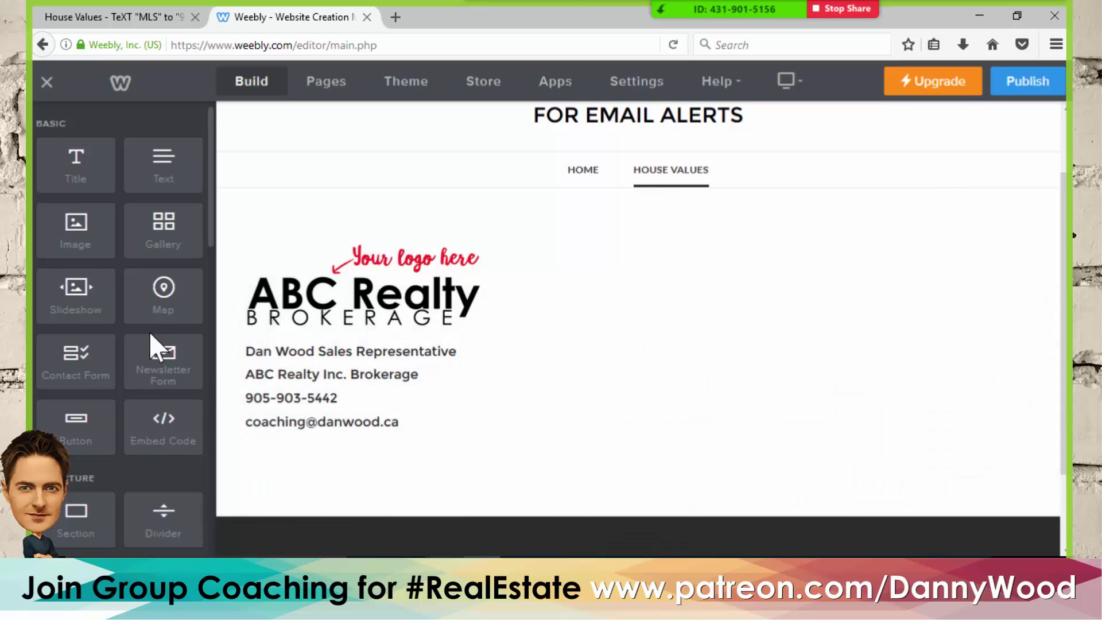
scroll(114, 289, "down", 8)
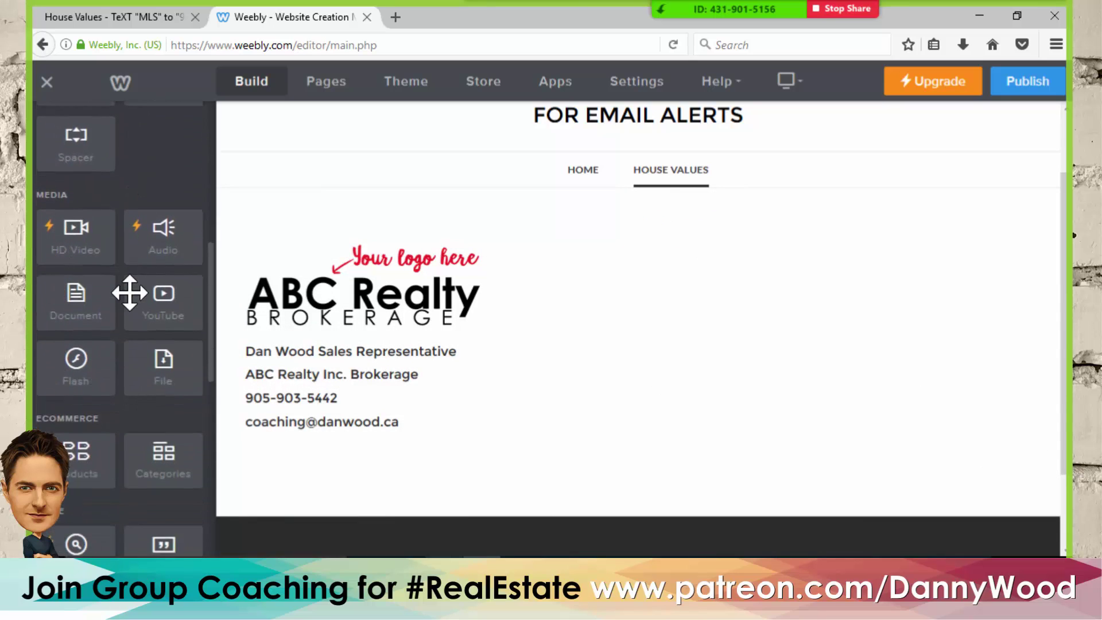
- Place a Social Icons row above the footer logo and open its Manage Icons list
scroll(130, 292, "down", 4)
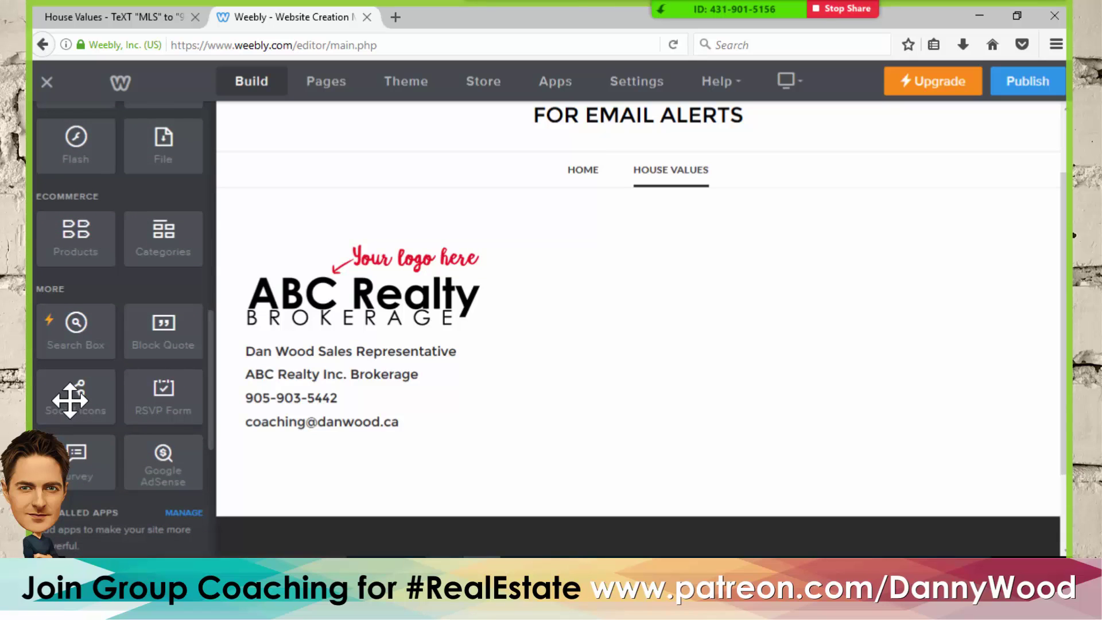
left_click_drag(71, 398, 548, 298)
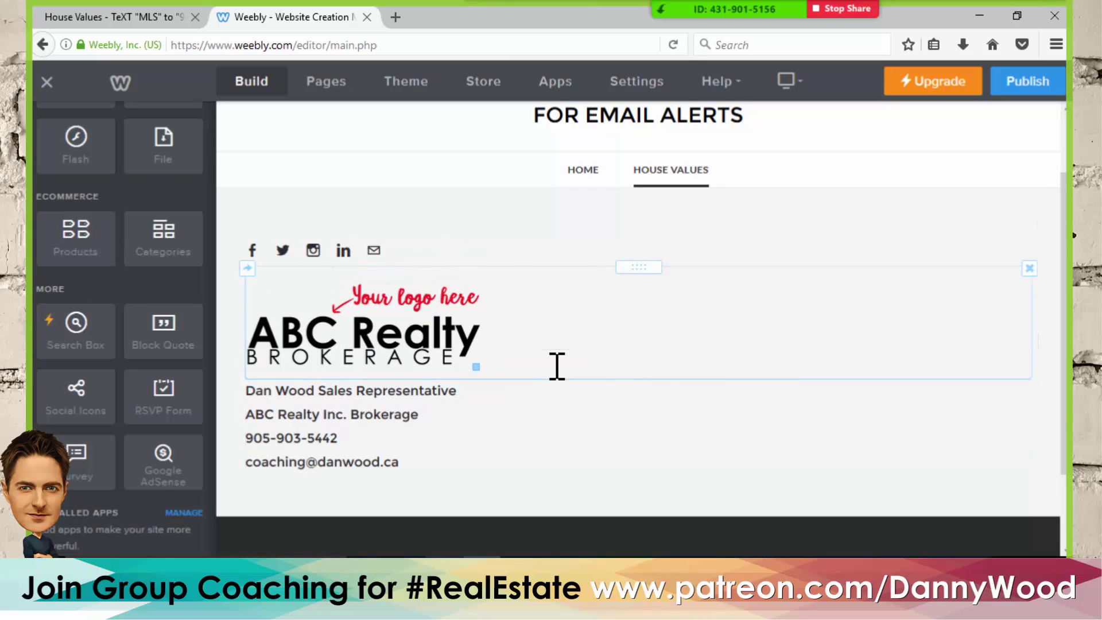
left_click(255, 254)
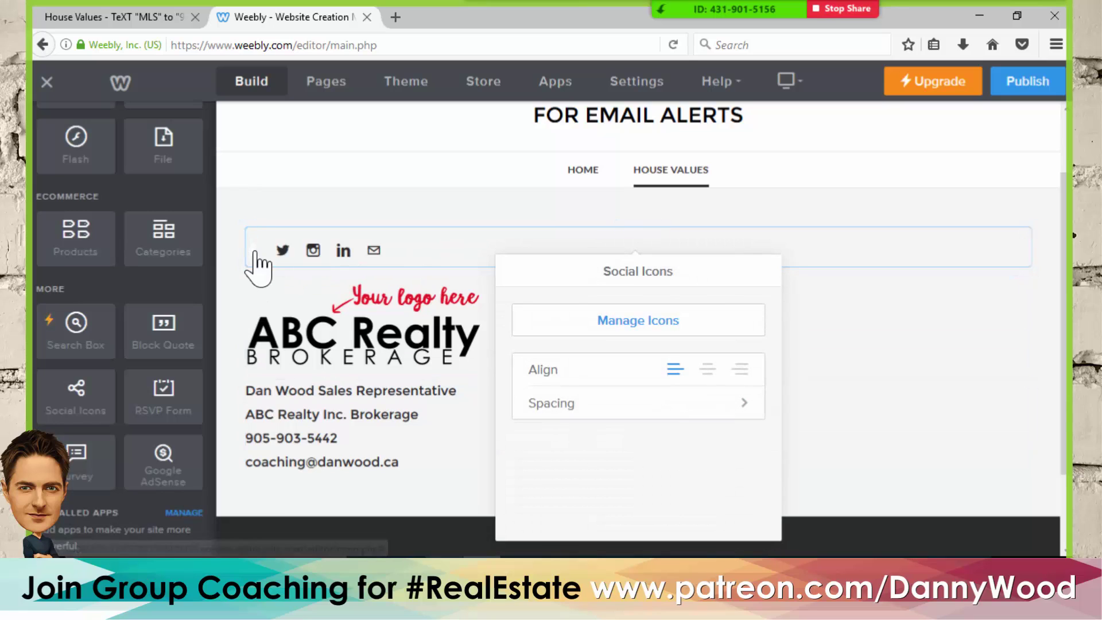
left_click(648, 321)
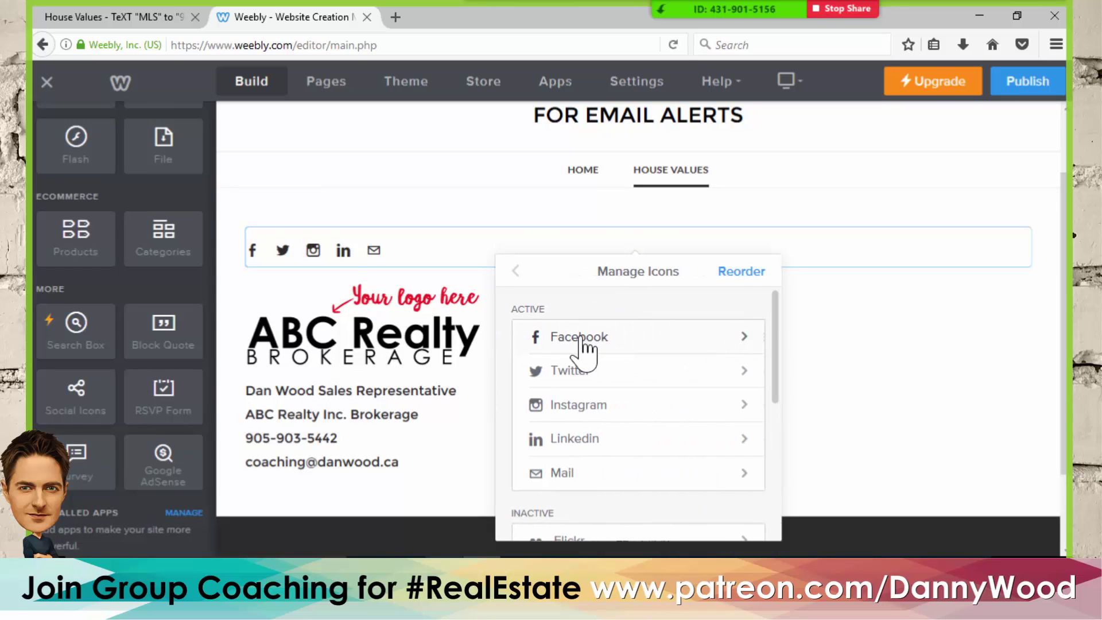
- Review the Pinterest and Facebook icon settings, keep Facebook visible, and close the panel
scroll(615, 372, "down", 2)
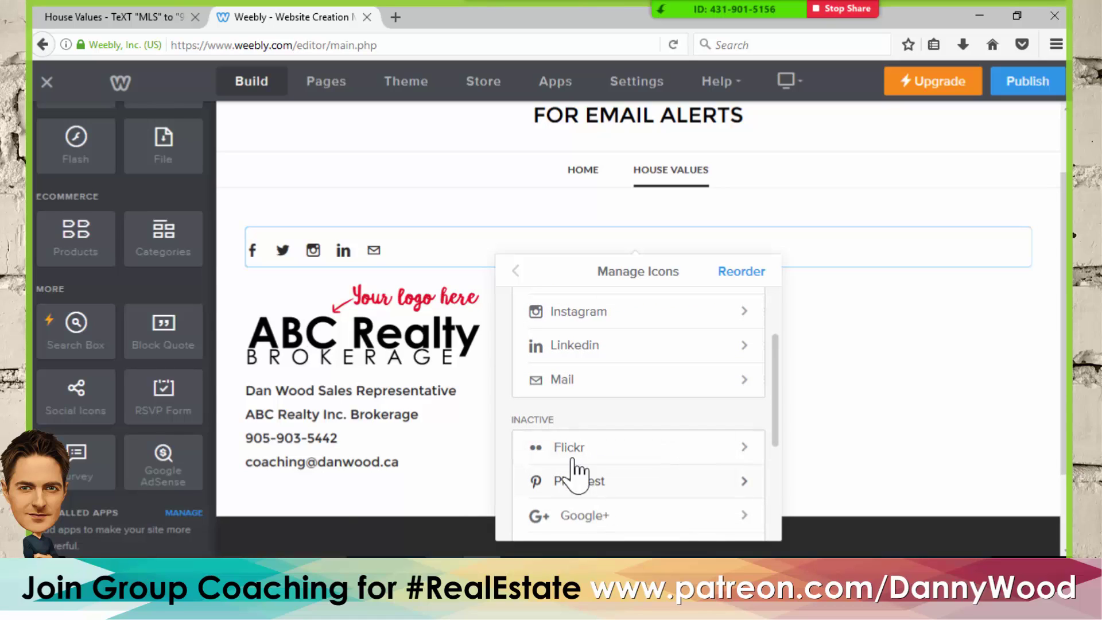
left_click(572, 484)
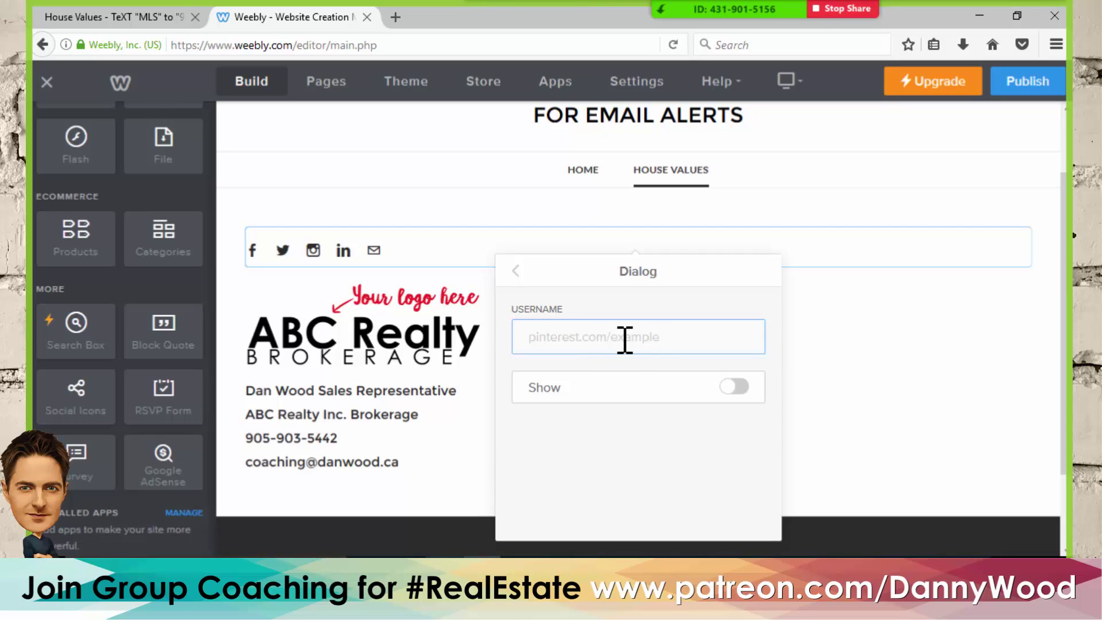
left_click(515, 272)
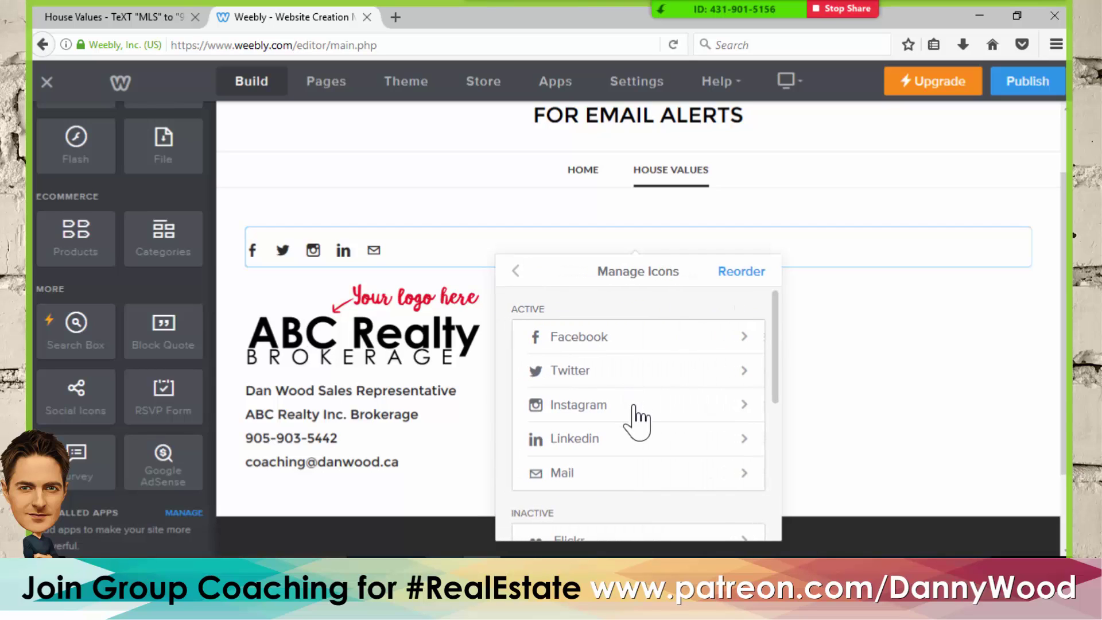
left_click(573, 345)
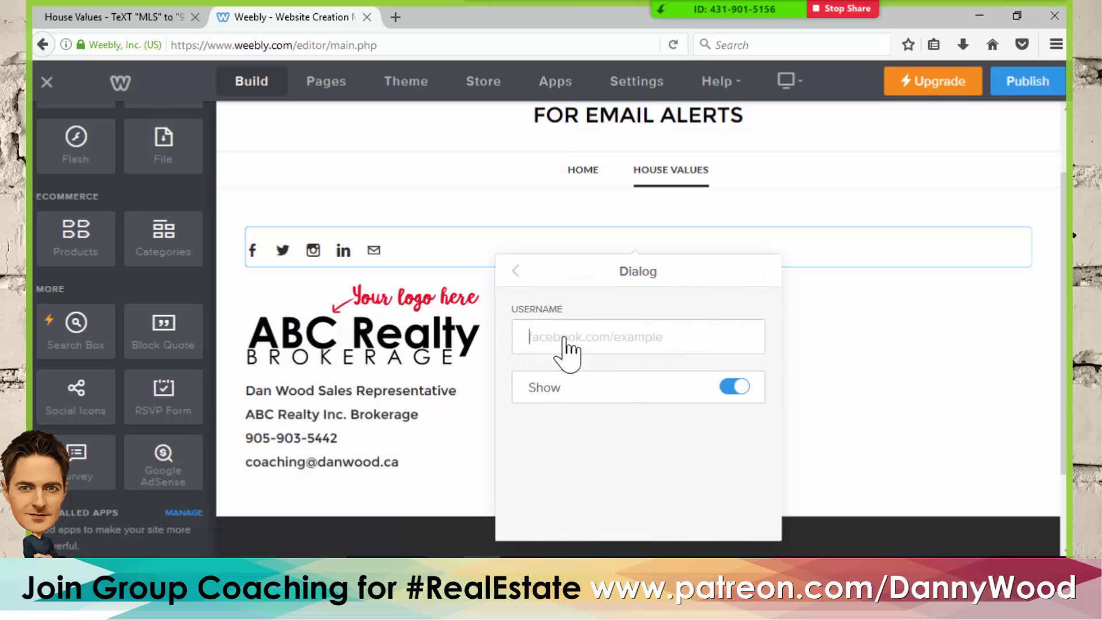
left_click(736, 389)
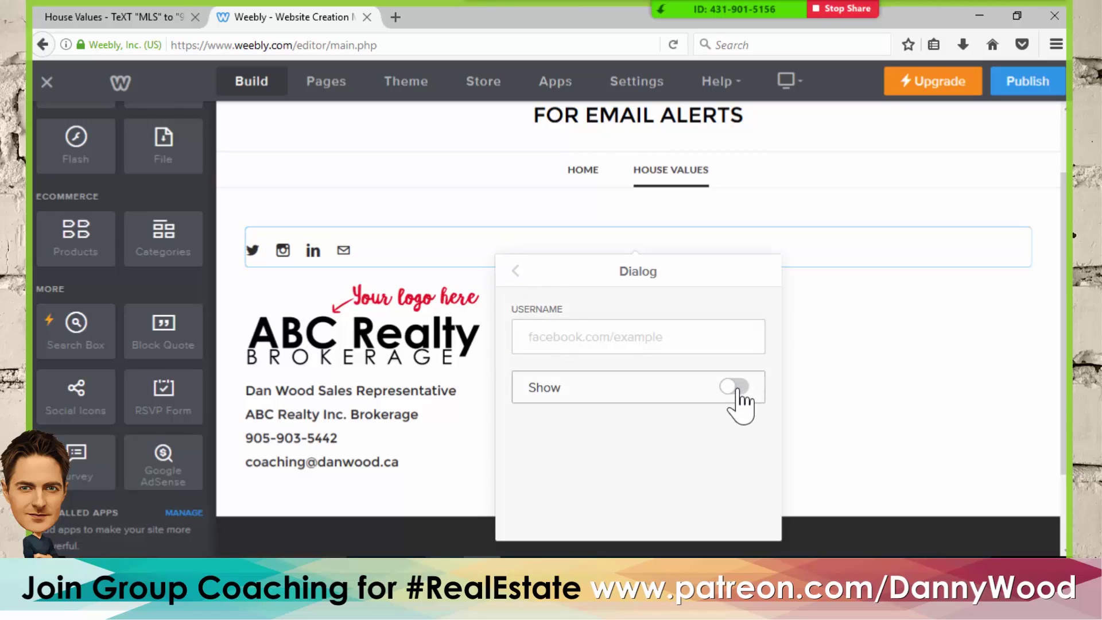
left_click(732, 387)
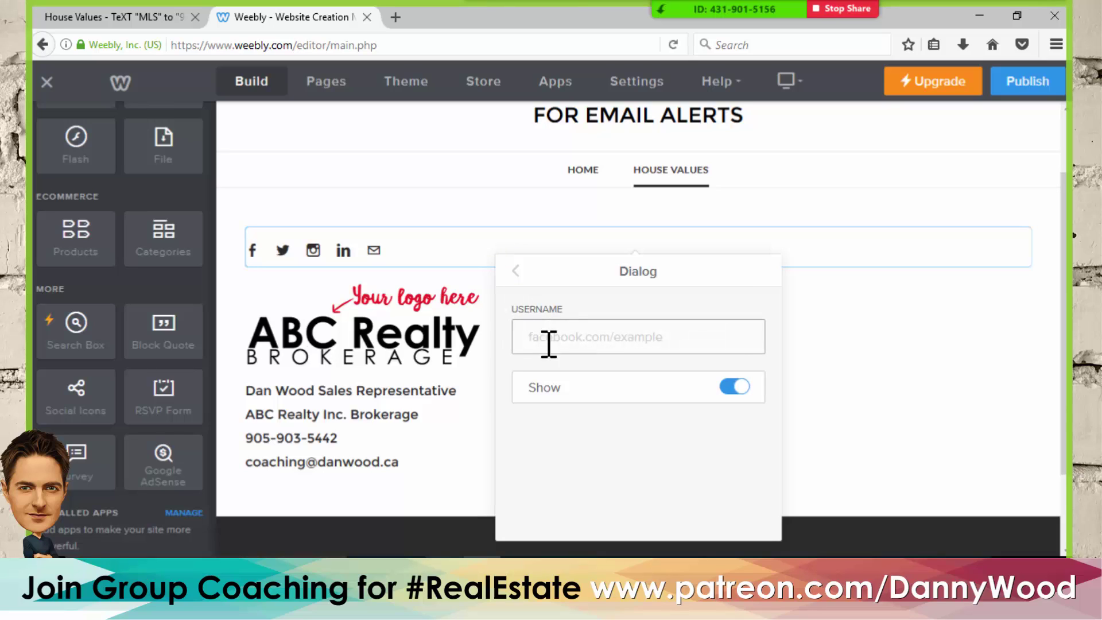
left_click(515, 272)
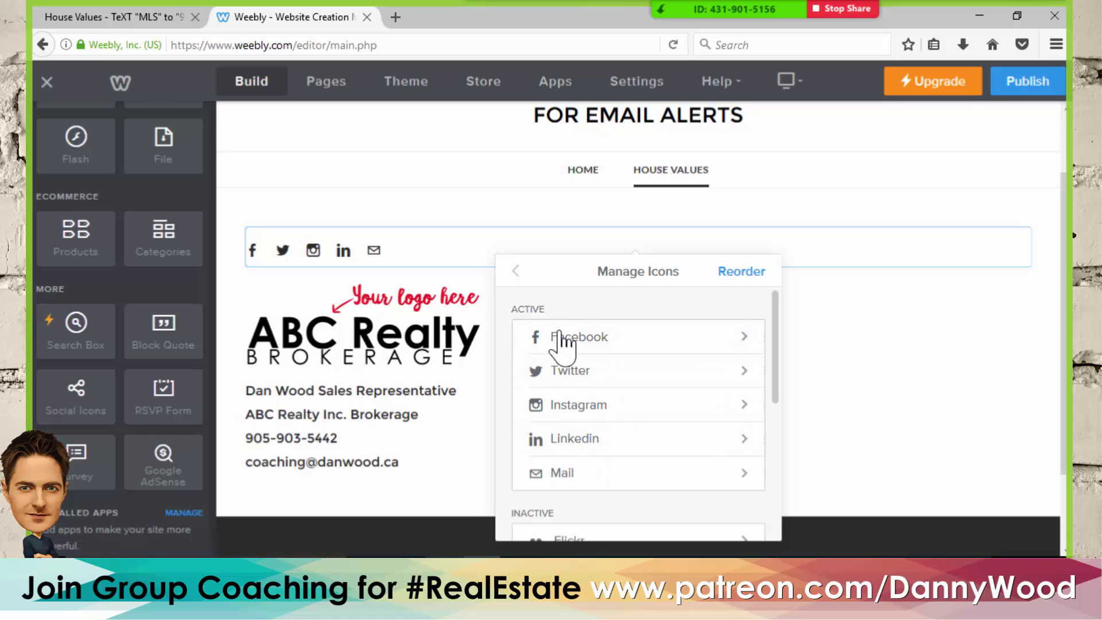
left_click(514, 271)
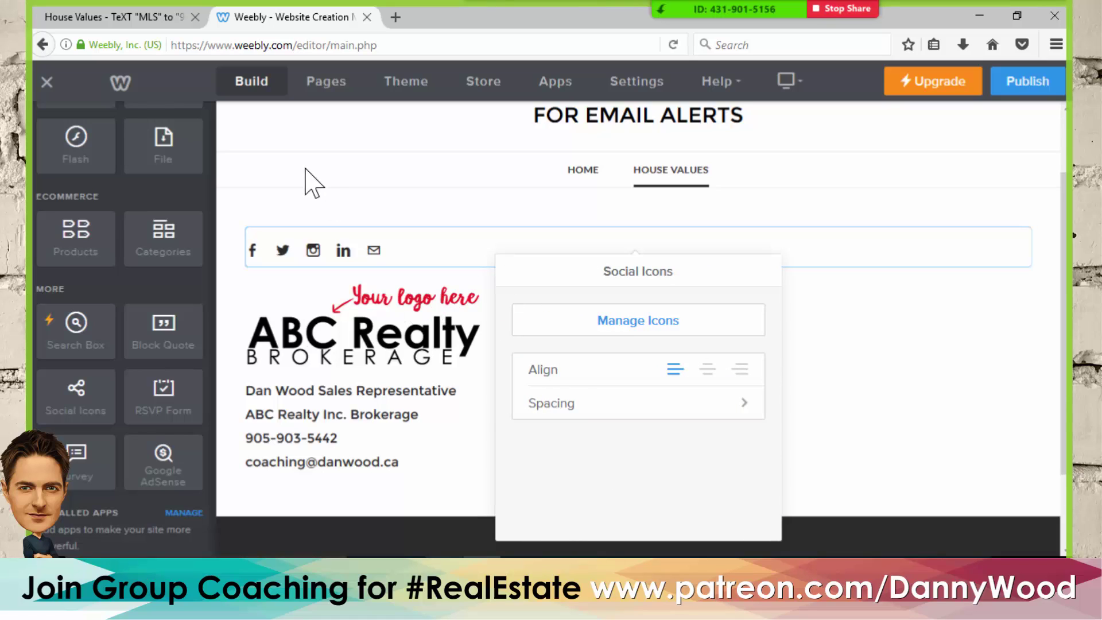
left_click(294, 203)
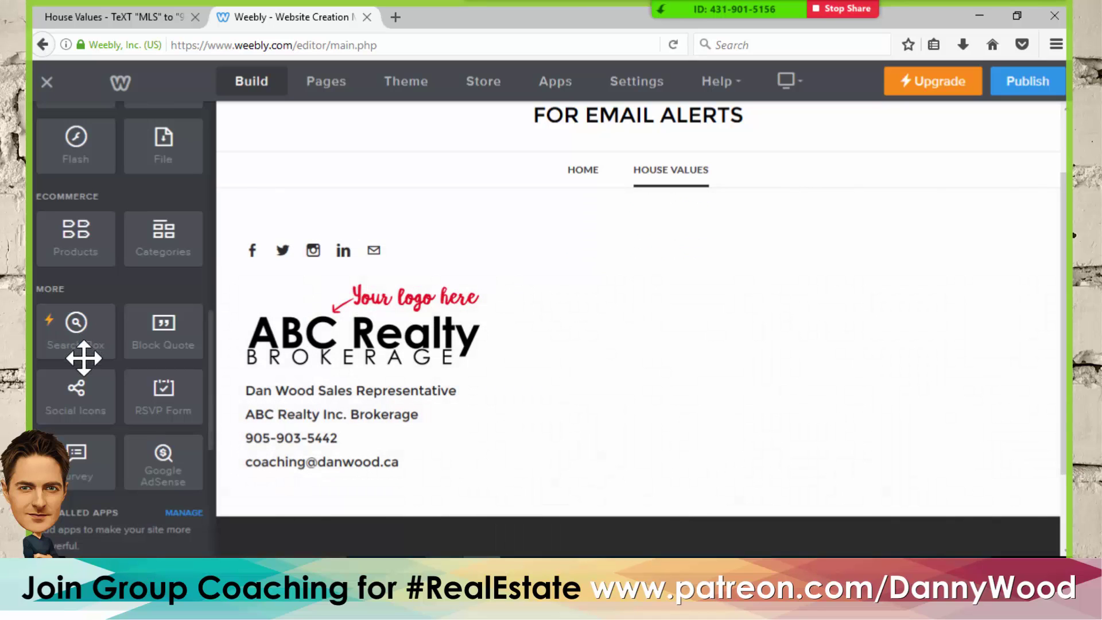
scroll(86, 369, "up", 6)
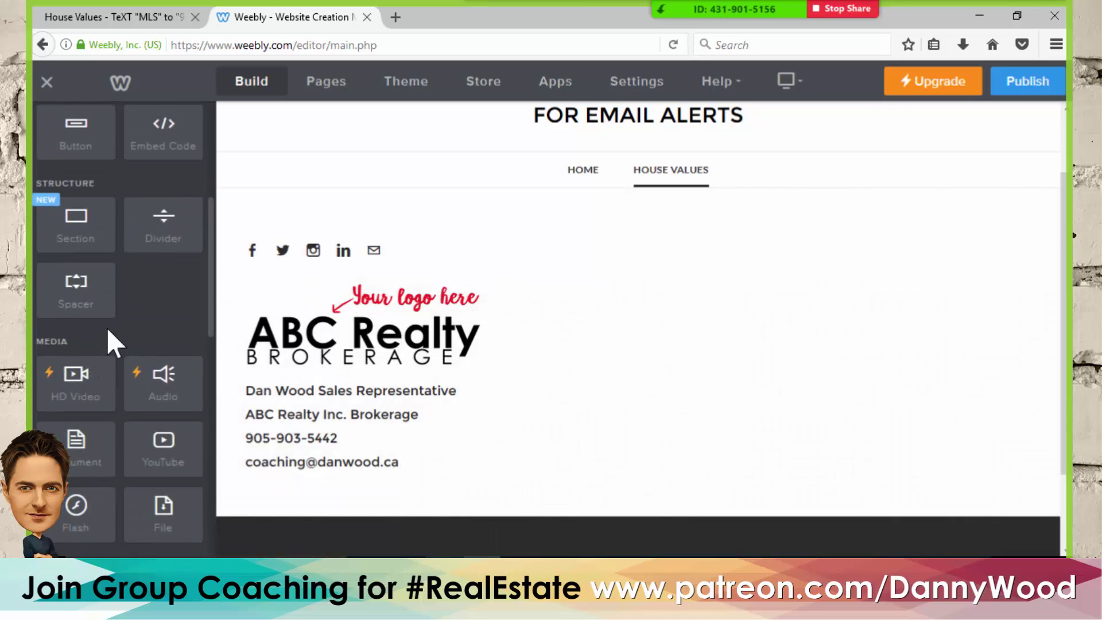
- Drop a divider and then an empty Text block above the social icons row
left_click_drag(160, 226, 469, 305)
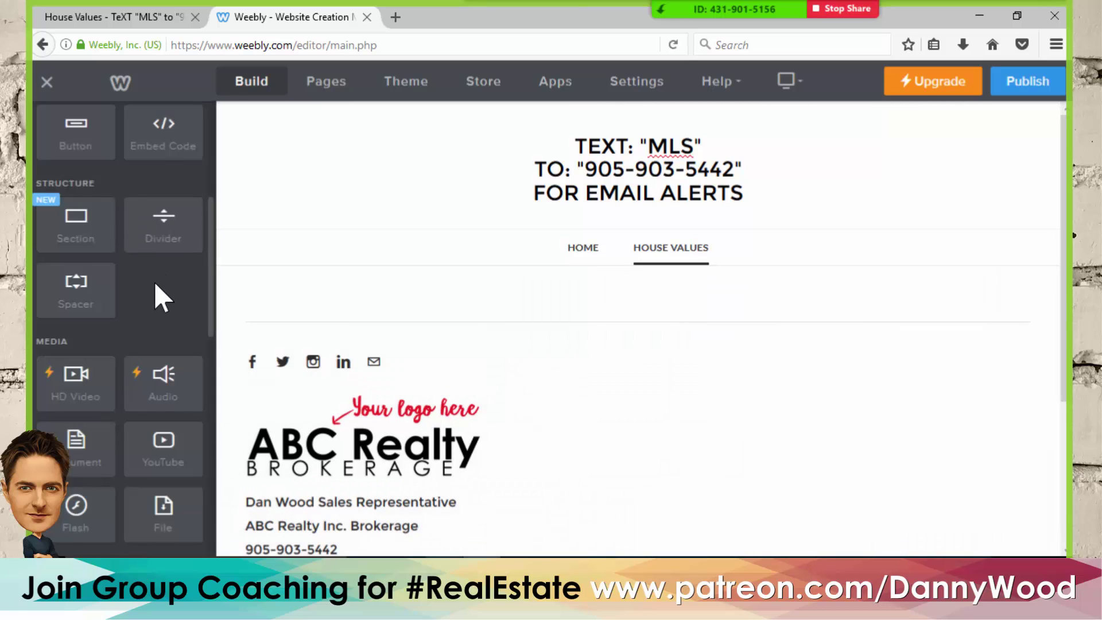
scroll(152, 279, "up", 5)
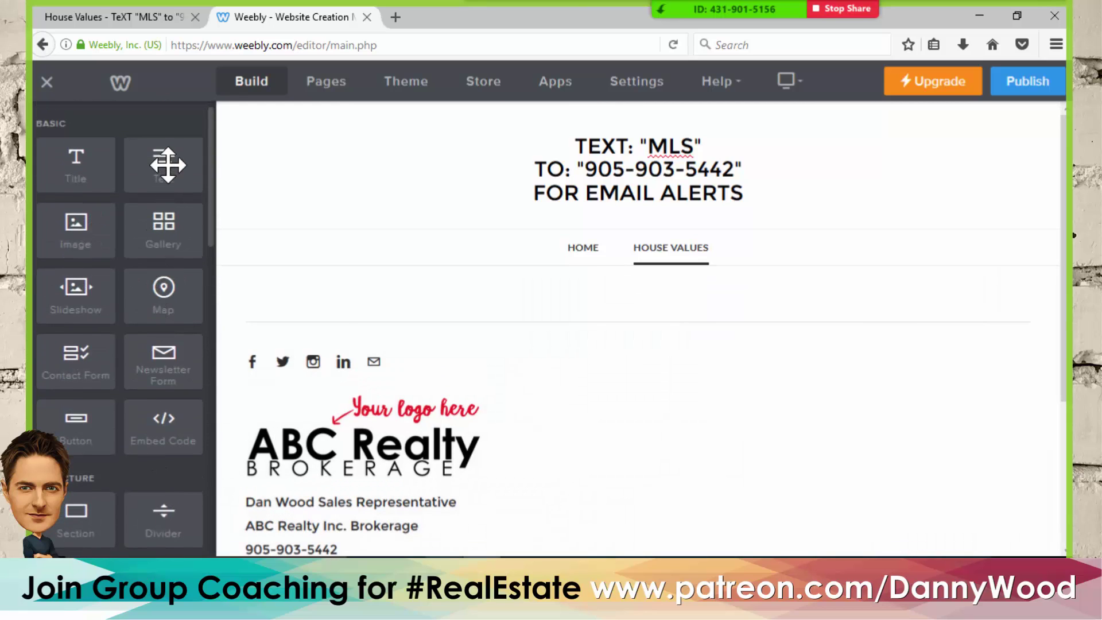
left_click_drag(168, 165, 489, 308)
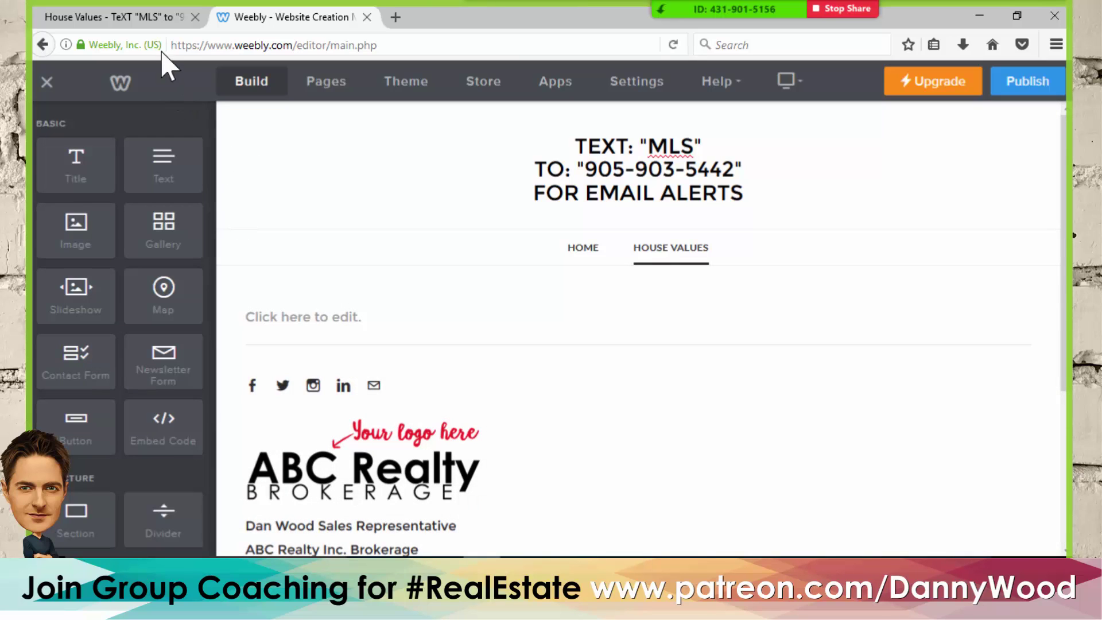
- Copy the Terms & Privacy heading and disclaimer from the live page, then click into the empty text block
left_click(150, 17)
left_click(297, 209)
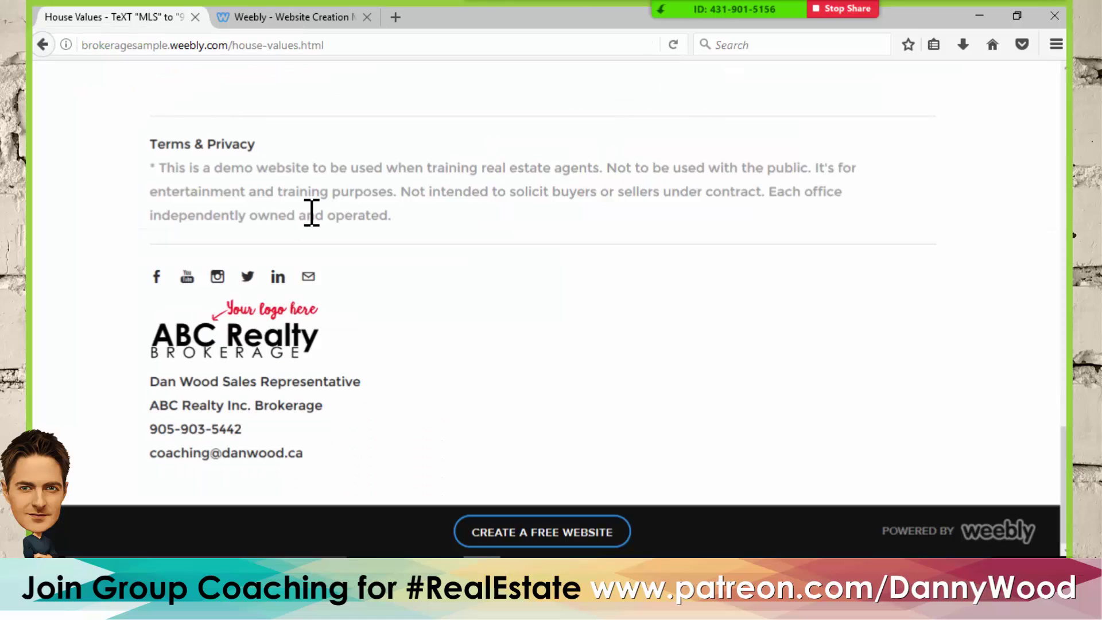
left_click_drag(148, 143, 408, 220)
left_click(439, 227)
left_click_drag(393, 216, 154, 144)
key("ctrl+c")
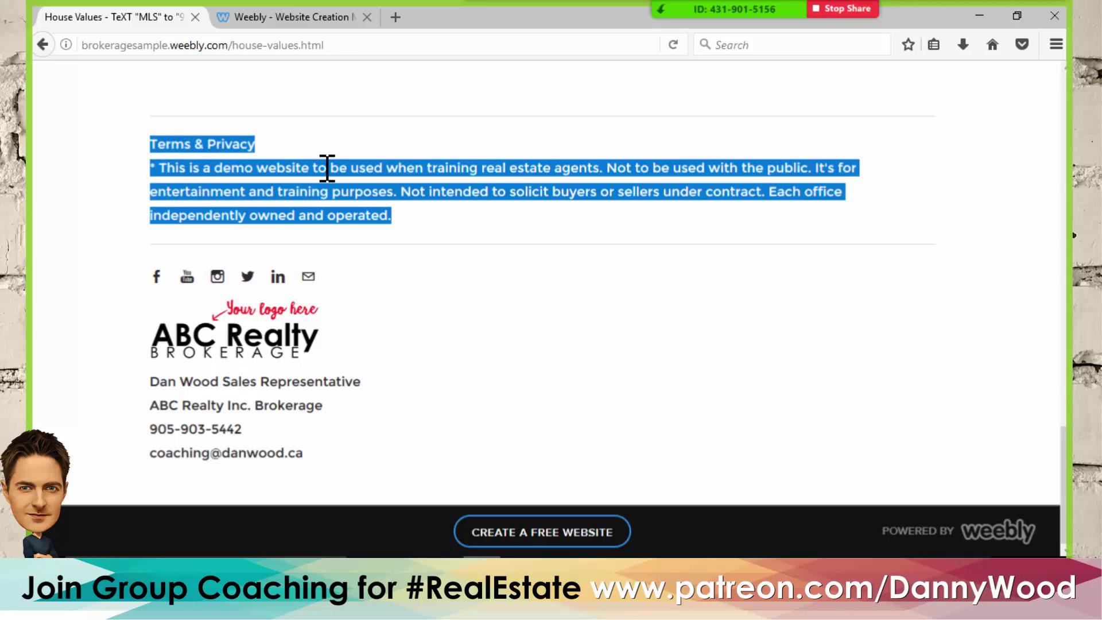
left_click(315, 17)
left_click(328, 317)
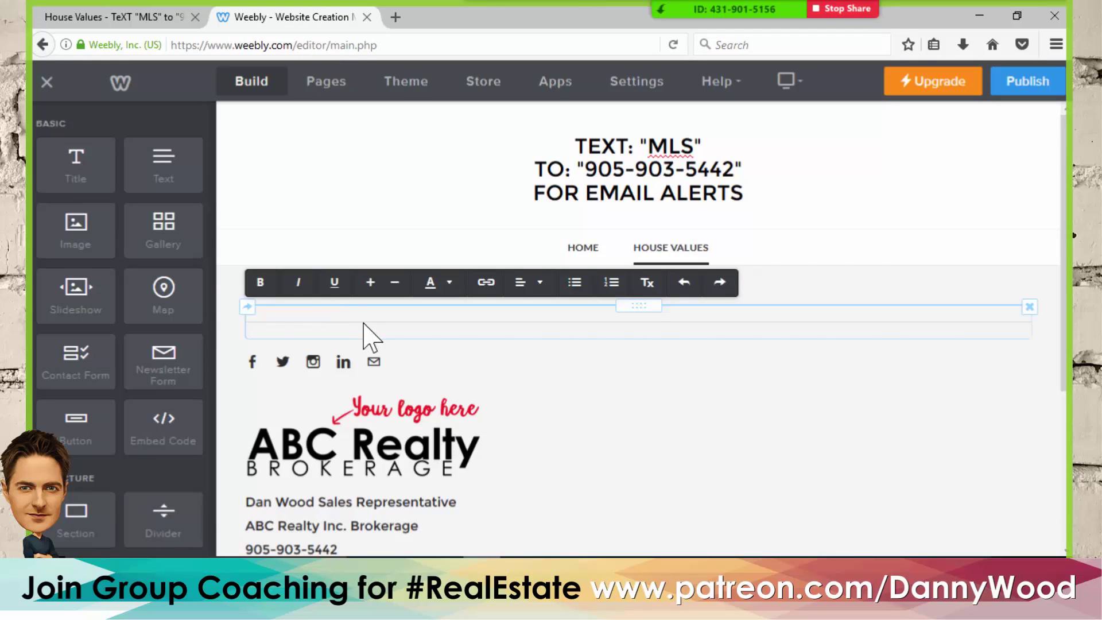
- Paste the Terms & Privacy disclaimer into the text block and add a Divider above it
key("ctrl+v")
left_click(229, 318)
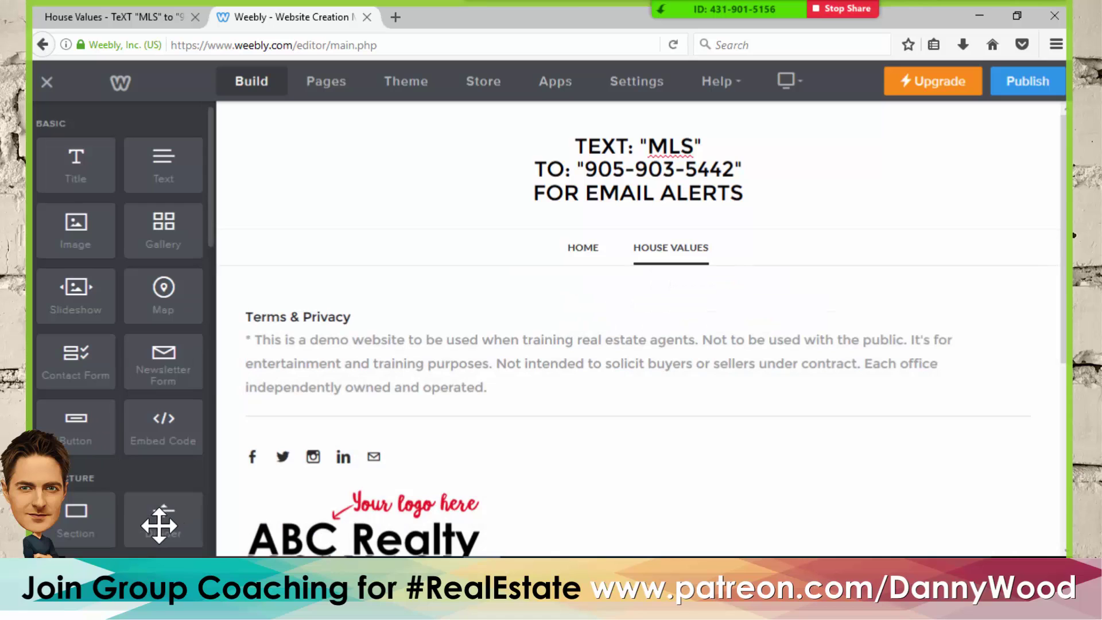
left_click_drag(158, 525, 419, 318)
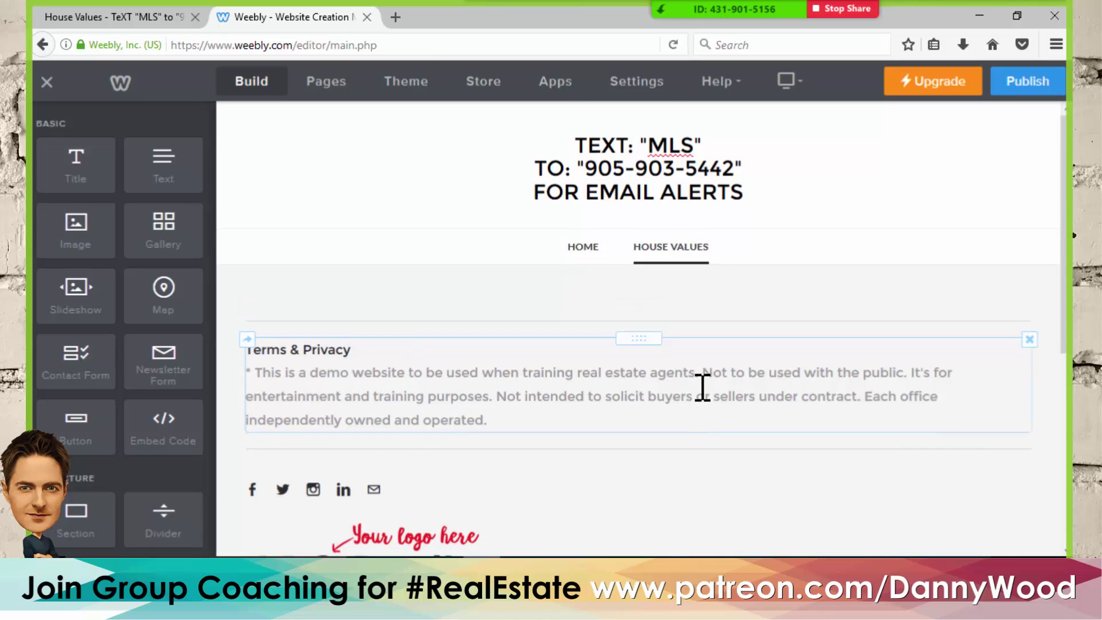
scroll(579, 380, "down", 3)
scroll(578, 377, "down", 2)
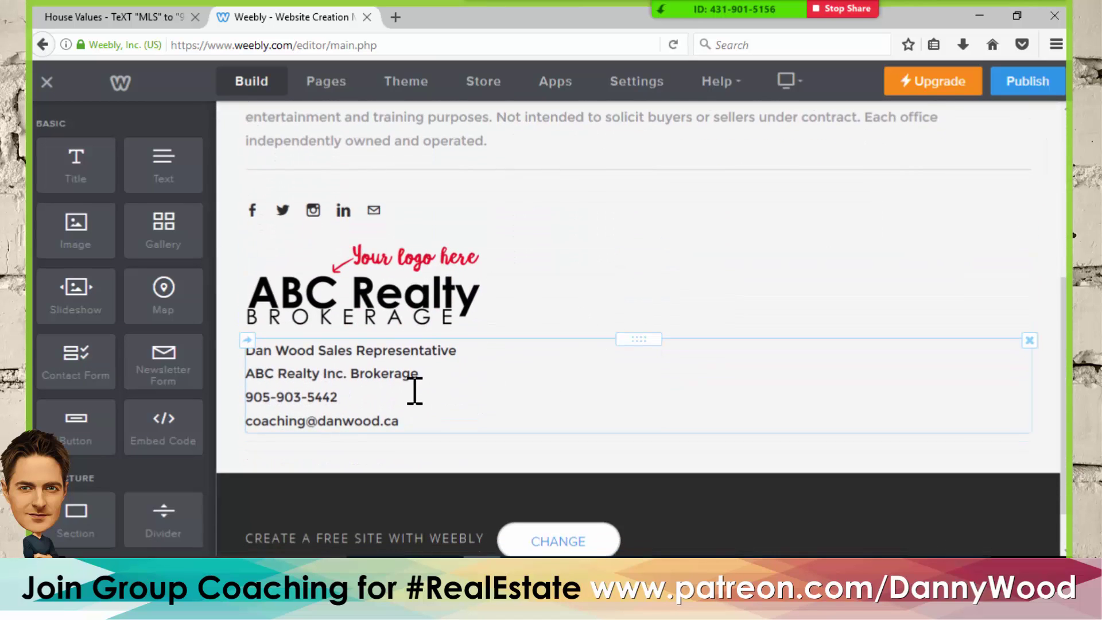
scroll(414, 390, "up", 5)
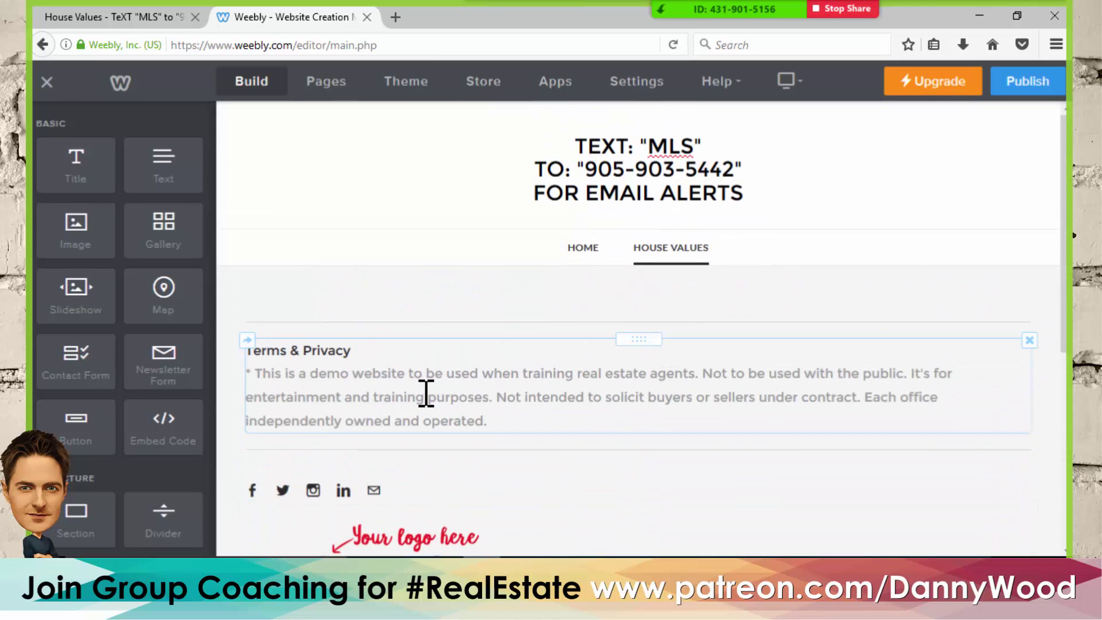
scroll(426, 394, "down", 5)
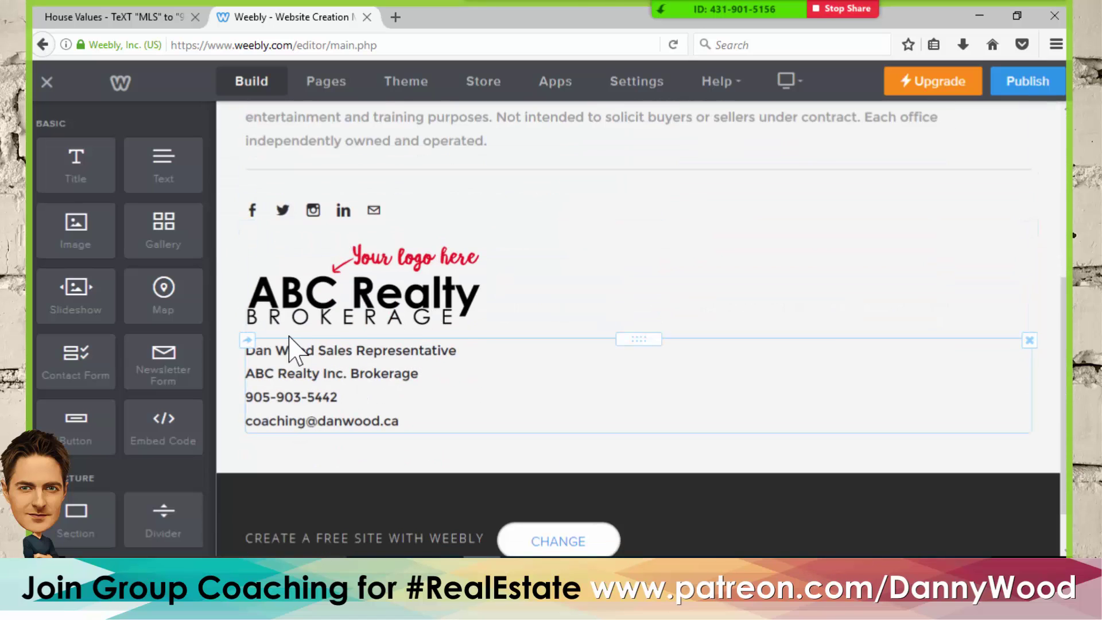
scroll(386, 293, "up", 5)
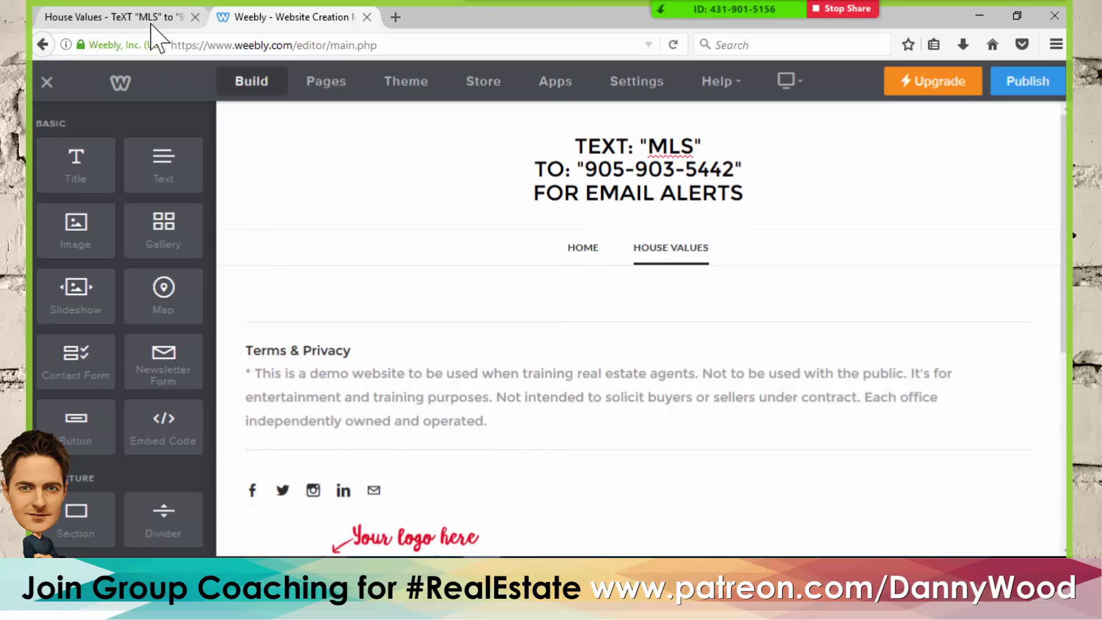
- Reload and scroll the live House Values page for reference, then return to the editor
left_click(150, 23)
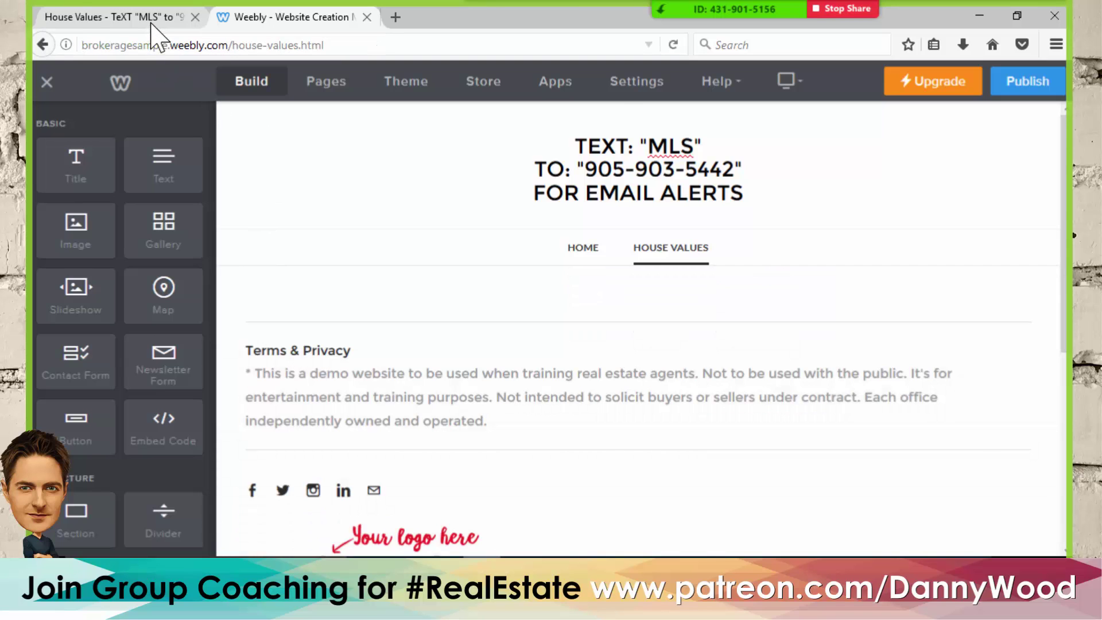
scroll(442, 314, "up", 15)
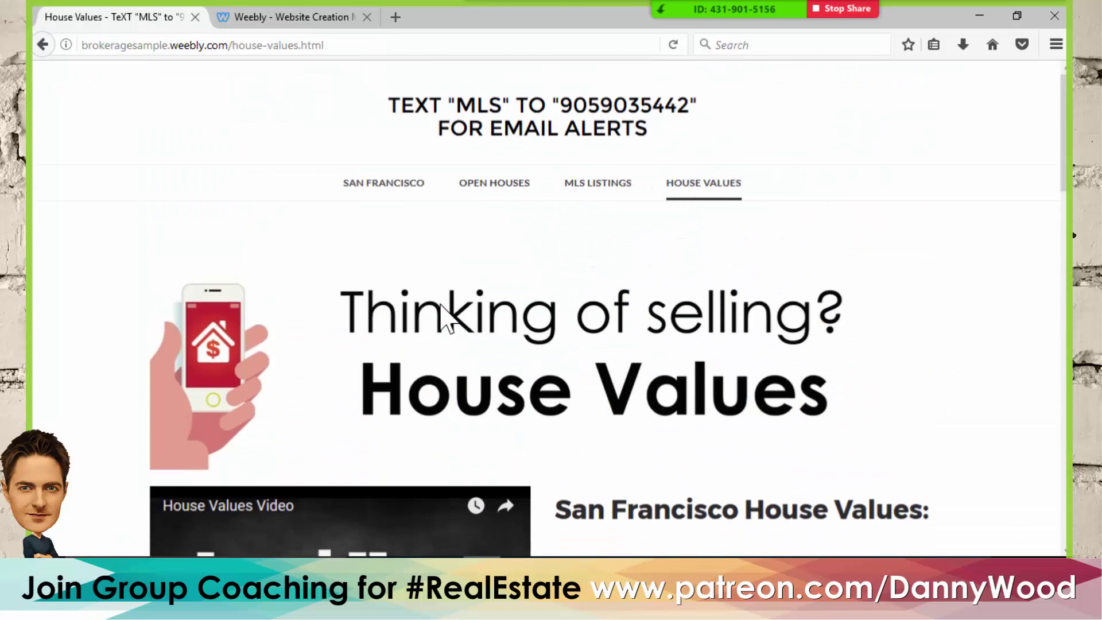
key("F5")
scroll(660, 274, "down", 5)
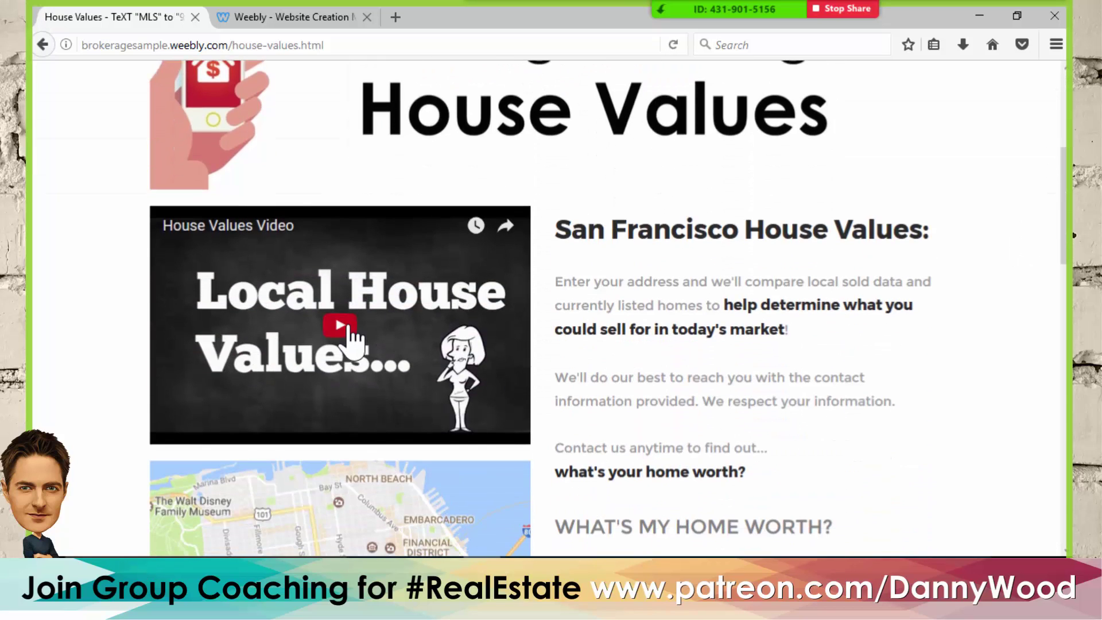
scroll(431, 314, "down", 3)
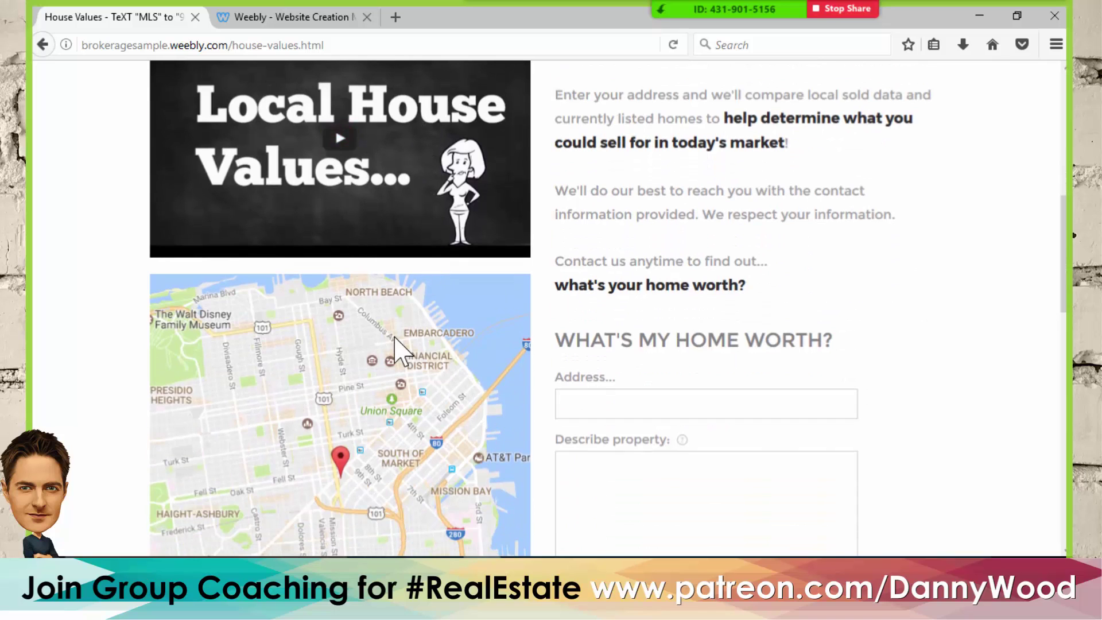
scroll(602, 274, "up", 2)
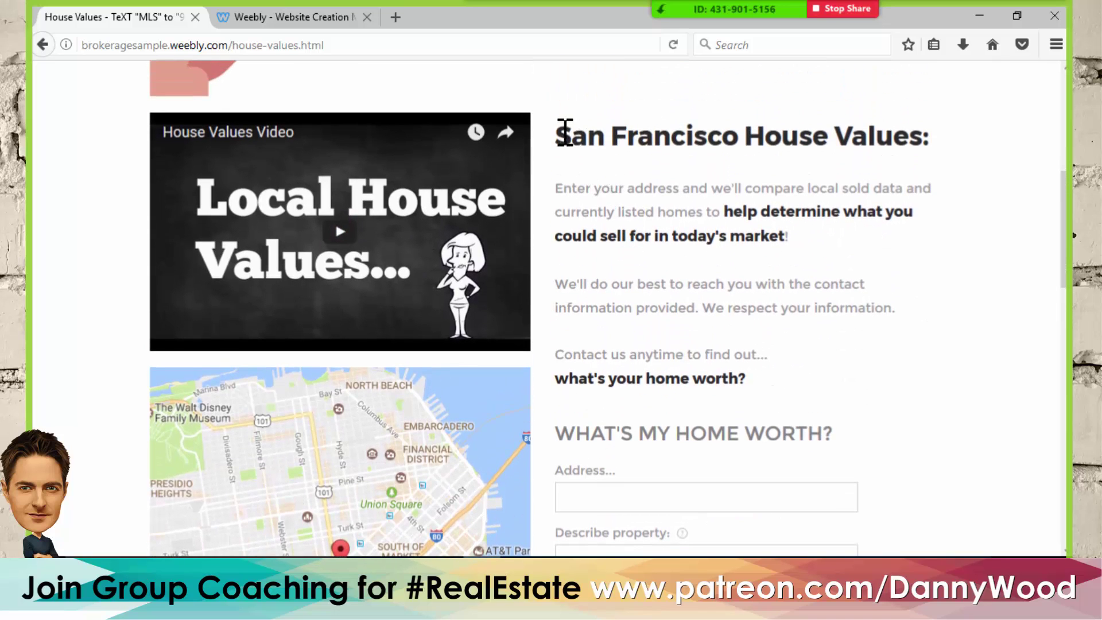
left_click_drag(565, 133, 996, 351)
scroll(1013, 339, "down", 3)
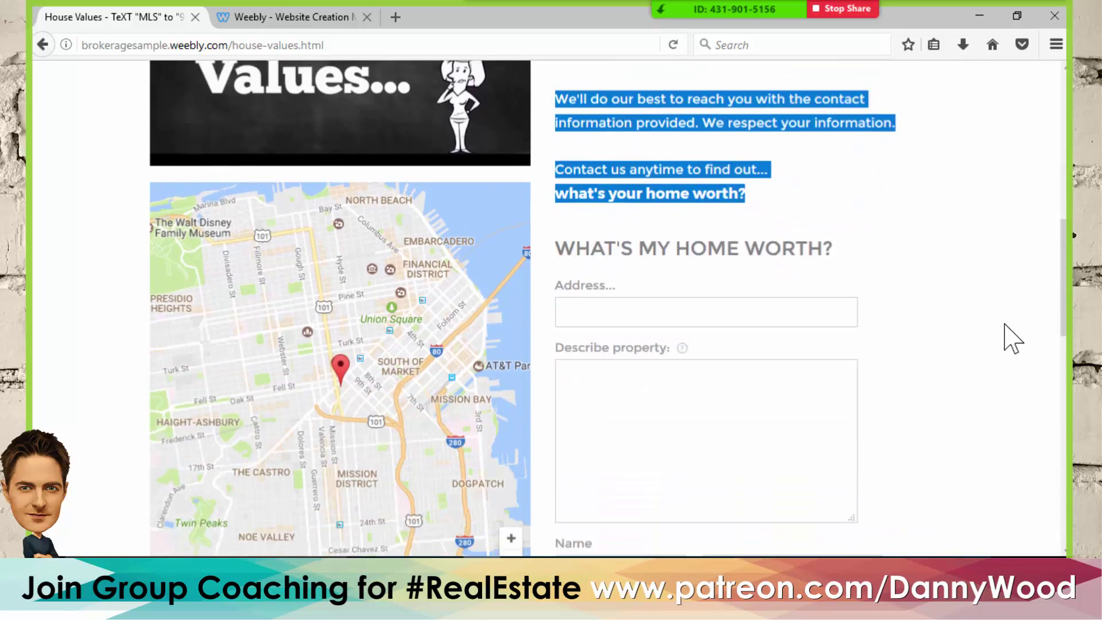
scroll(1012, 339, "down", 2)
scroll(889, 263, "up", 10)
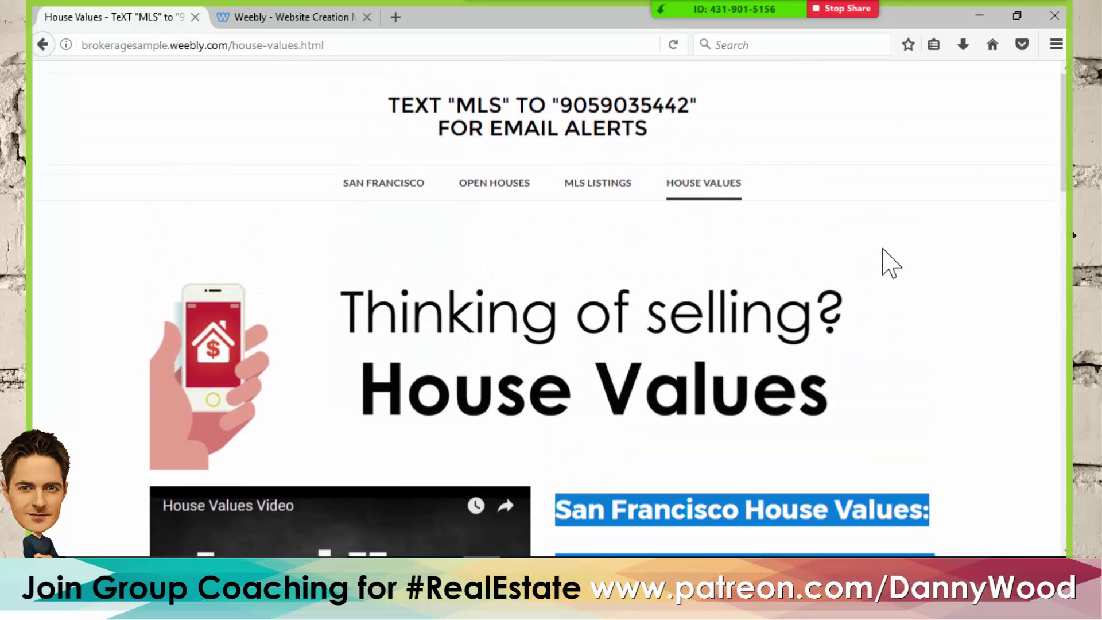
left_click(252, 17)
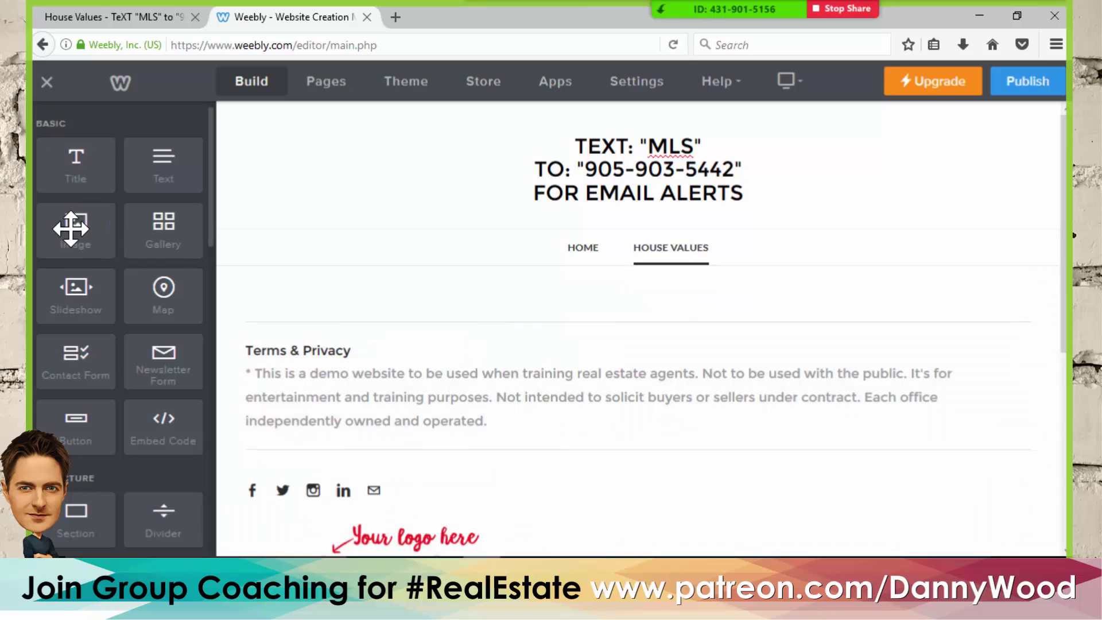
- Add an Image block below the menu and upload the Thinking-of-selling picture from the computer
left_click_drag(72, 226, 627, 317)
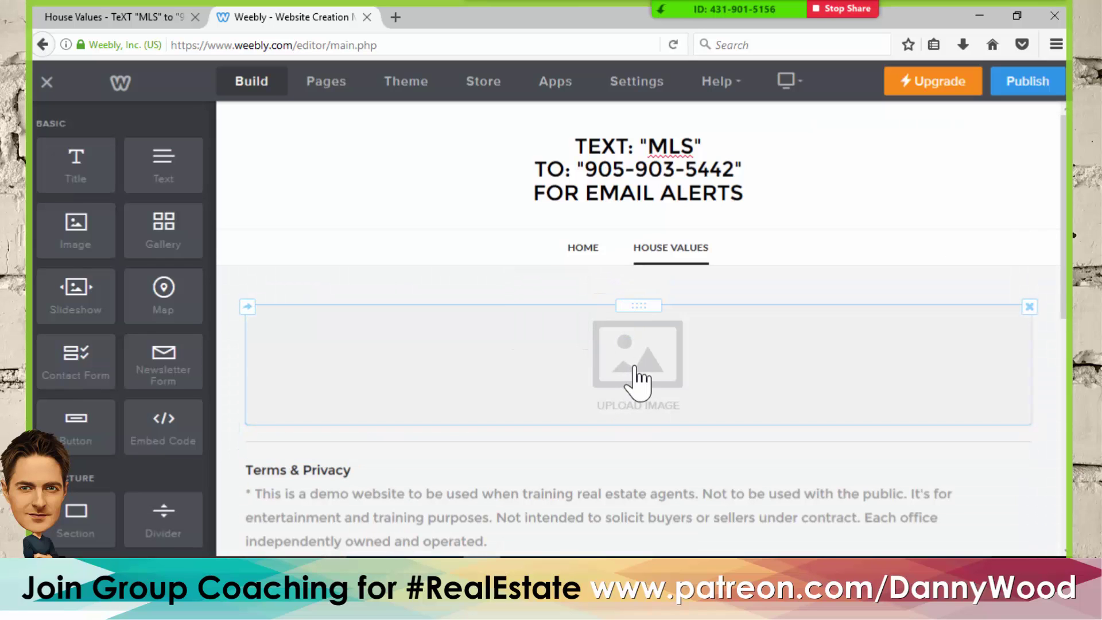
left_click(637, 381)
left_click(595, 380)
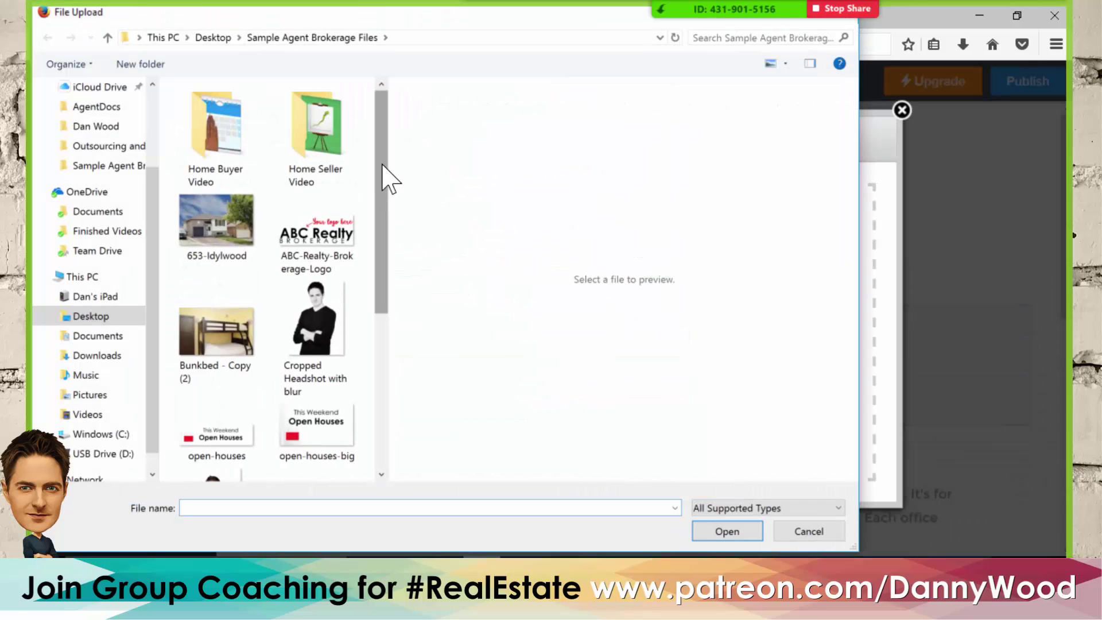
left_click_drag(382, 166, 393, 325)
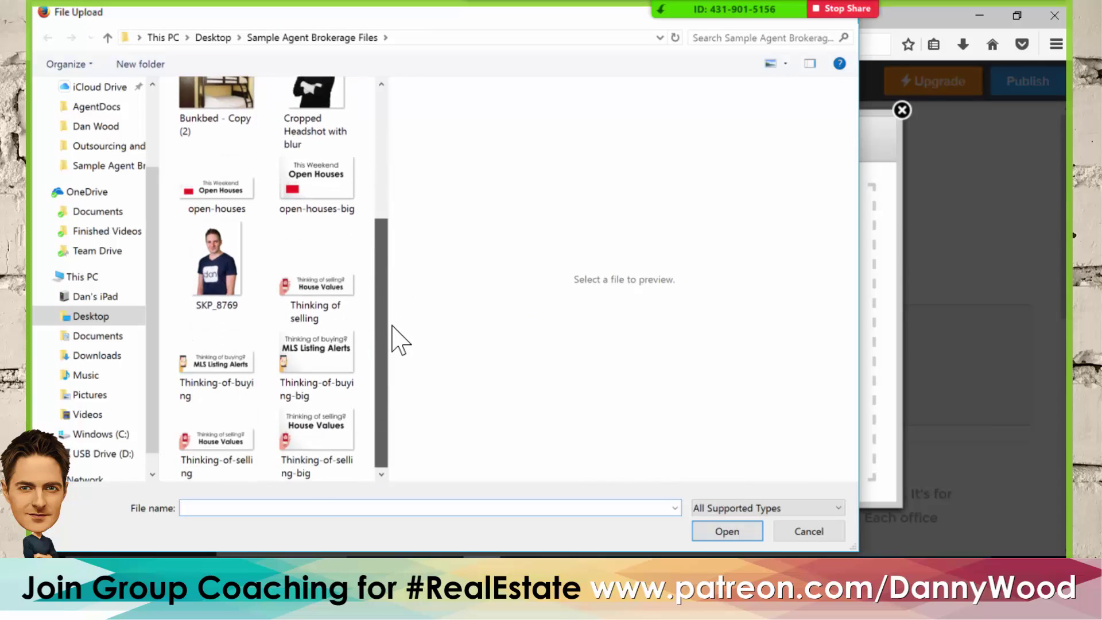
left_click_drag(392, 328, 321, 390)
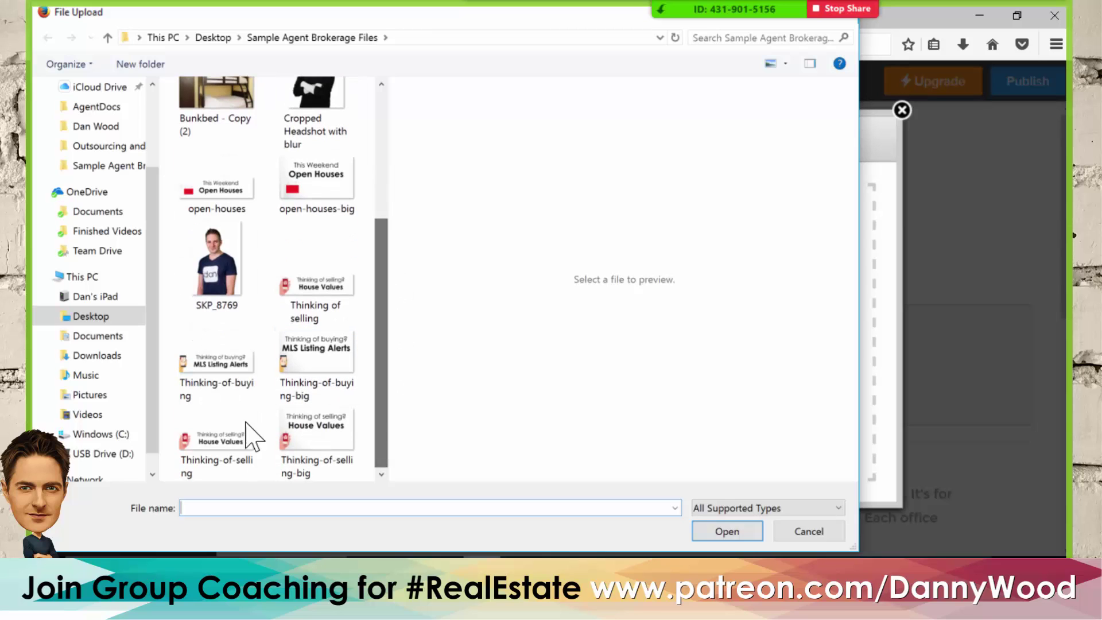
left_click(213, 445)
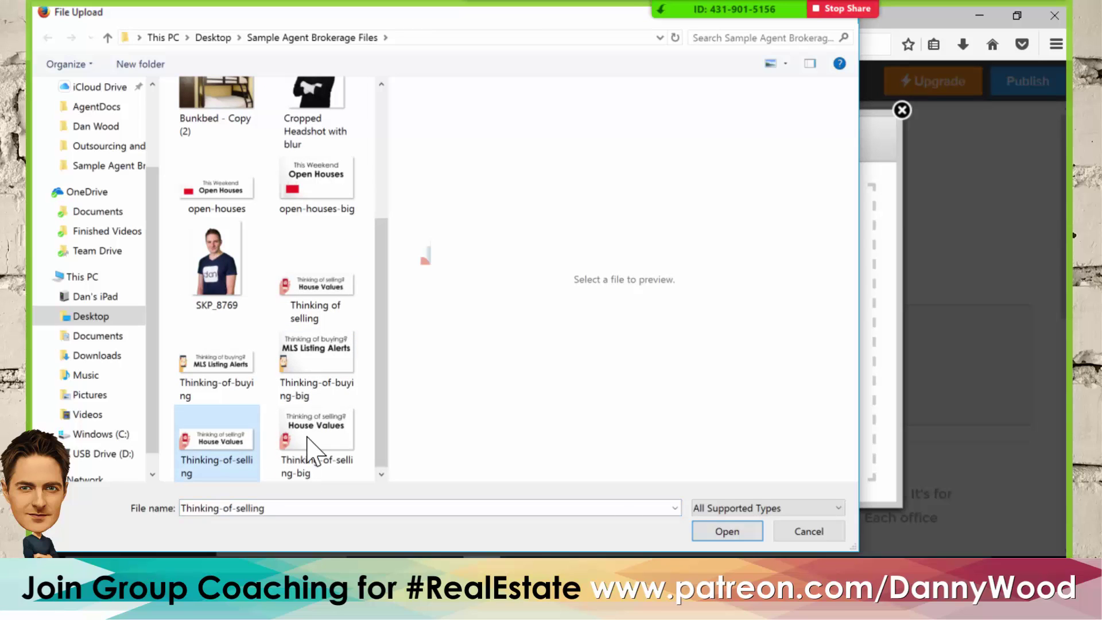
left_click(714, 533)
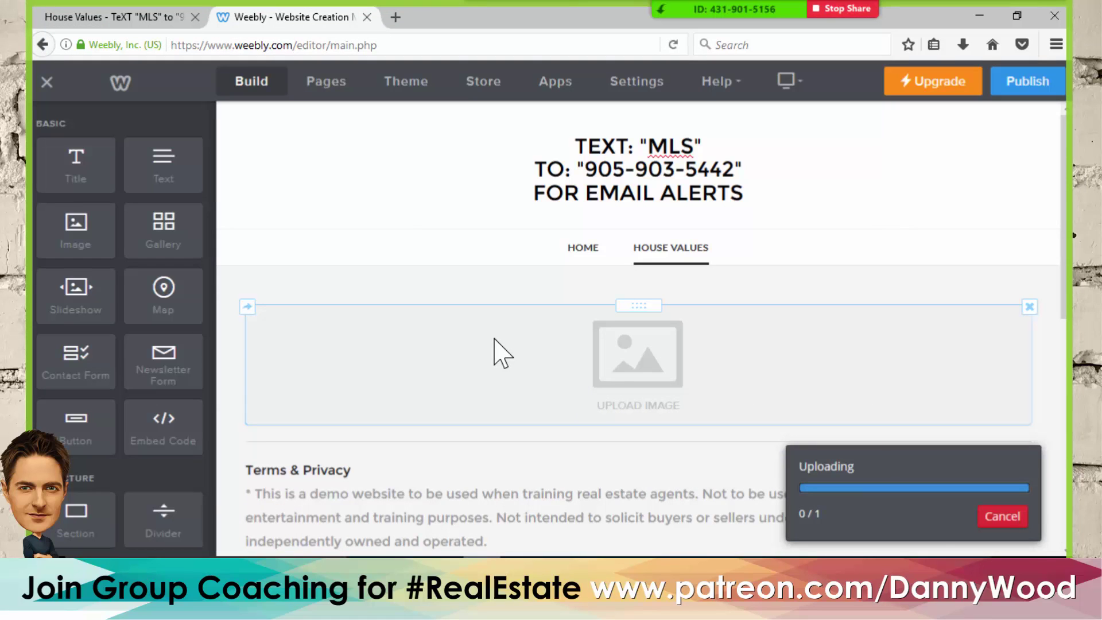
- Scroll the page to check the uploaded 'Thinking of selling? House Values' banner image
scroll(444, 268, "down", 1)
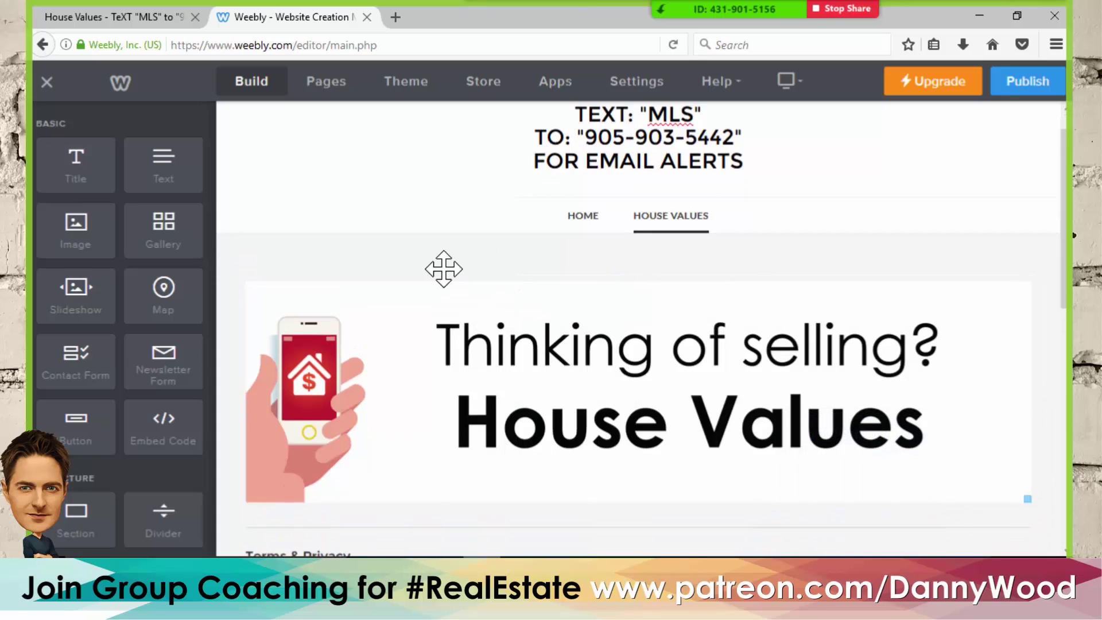
scroll(444, 269, "down", 5)
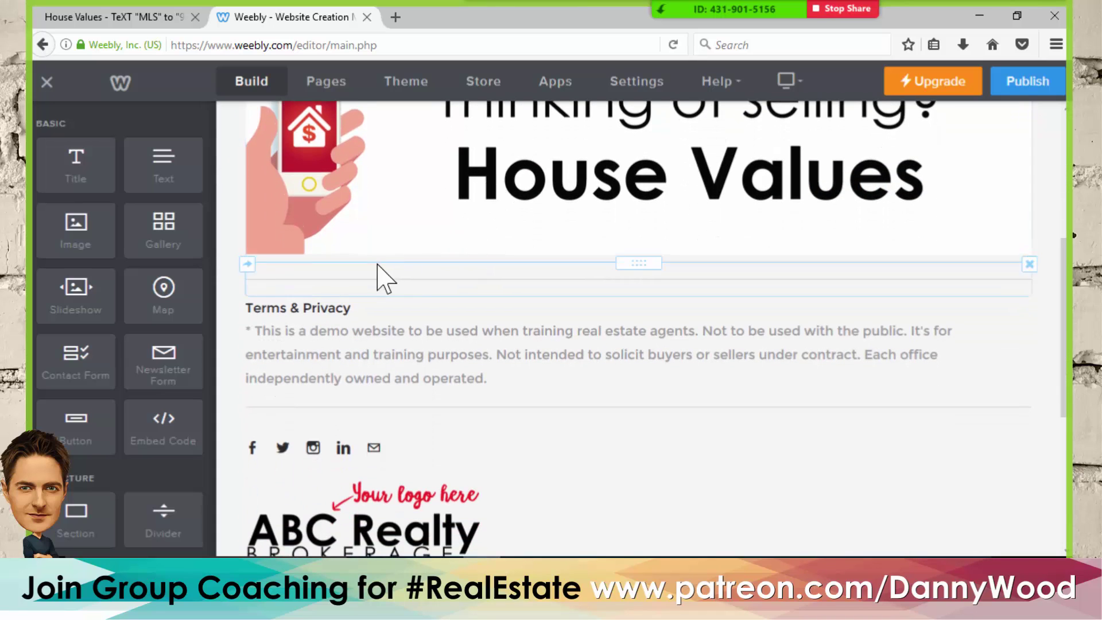
scroll(442, 246, "up", 2)
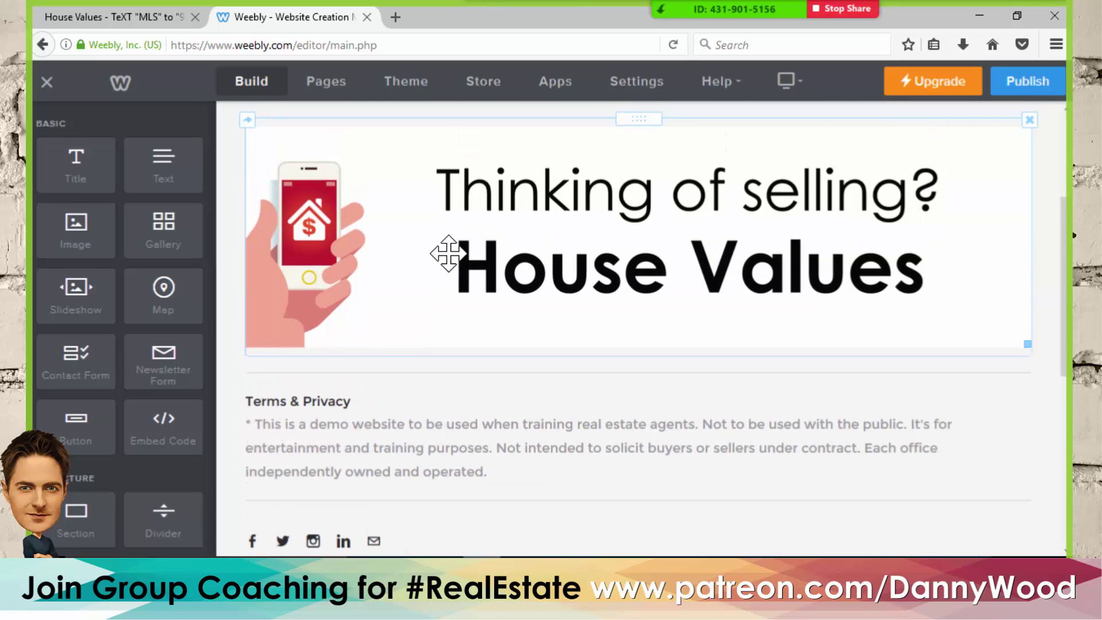
scroll(122, 291, "down", 5)
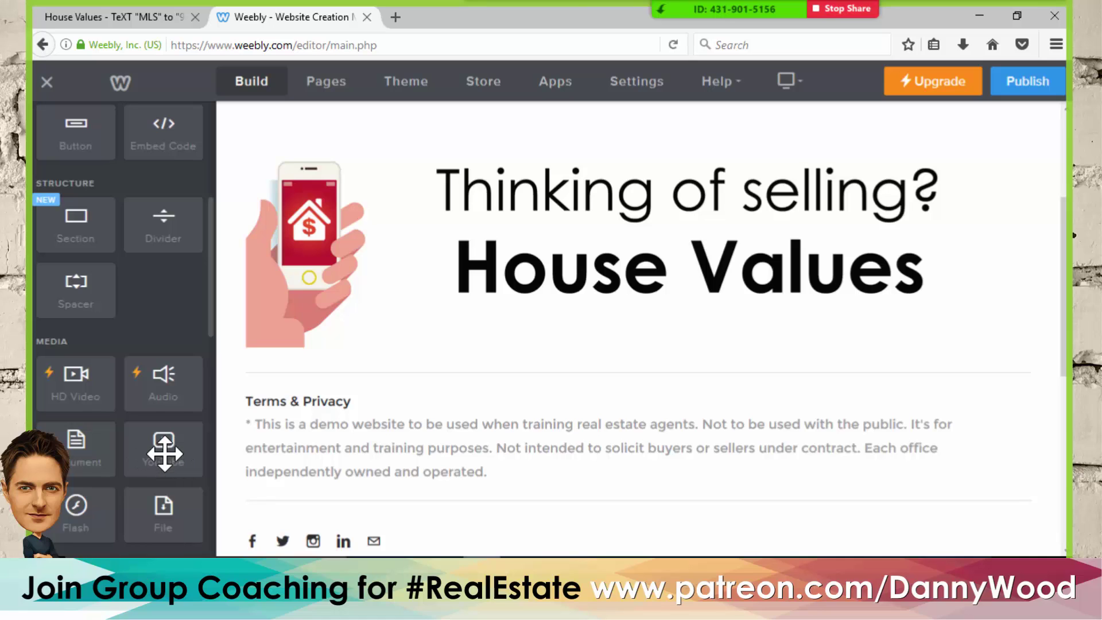
- Drop a YouTube video block under the banner, then start a new browser tab
left_click_drag(166, 454, 445, 356)
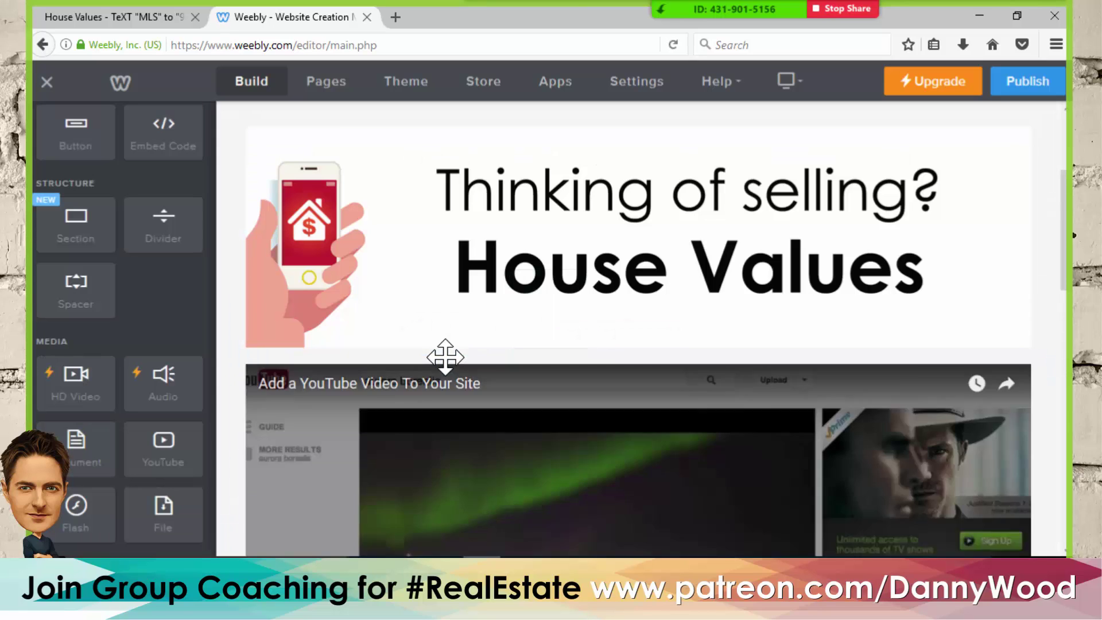
scroll(448, 430, "down", 3)
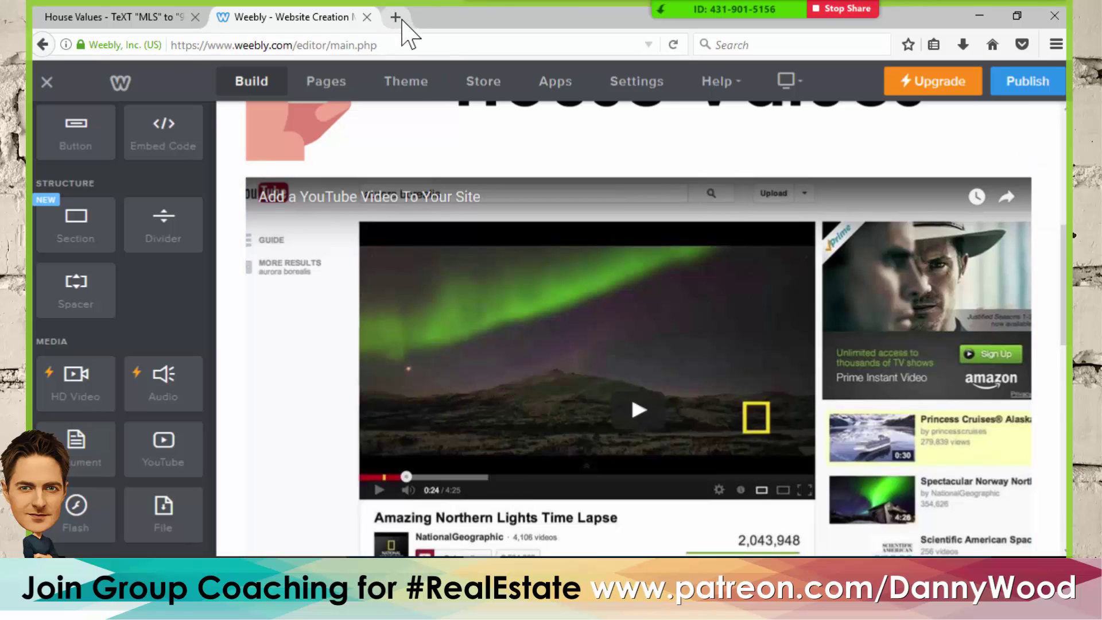
left_click(395, 16)
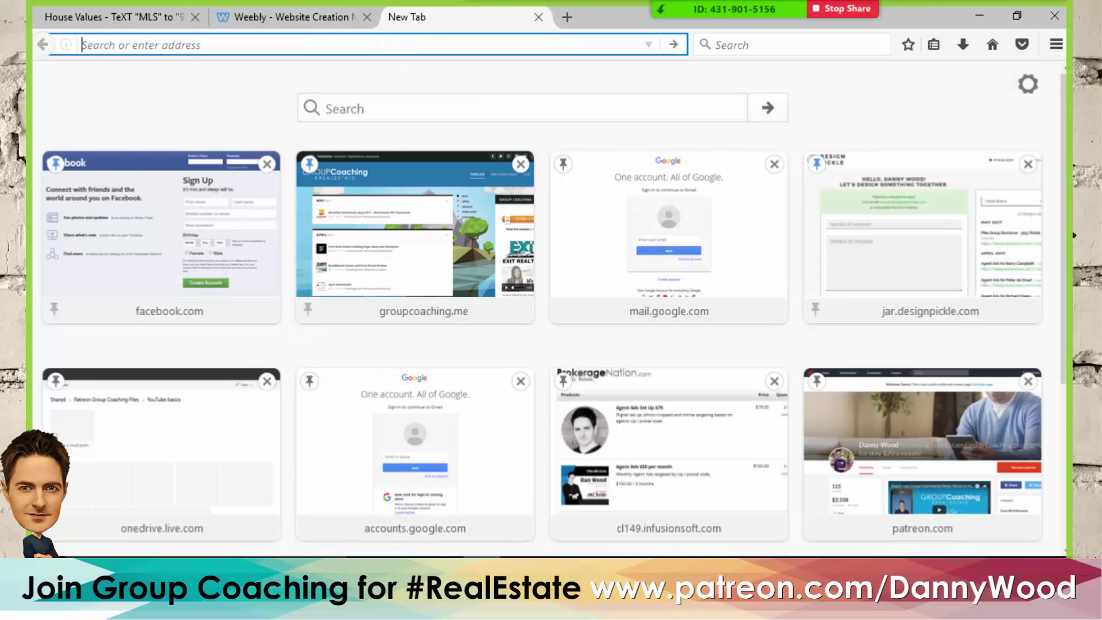
- Open the bookmarked YouTube channel's Videos list and scroll to find the House Values Video
key("alt+Tab")
left_click(223, 26)
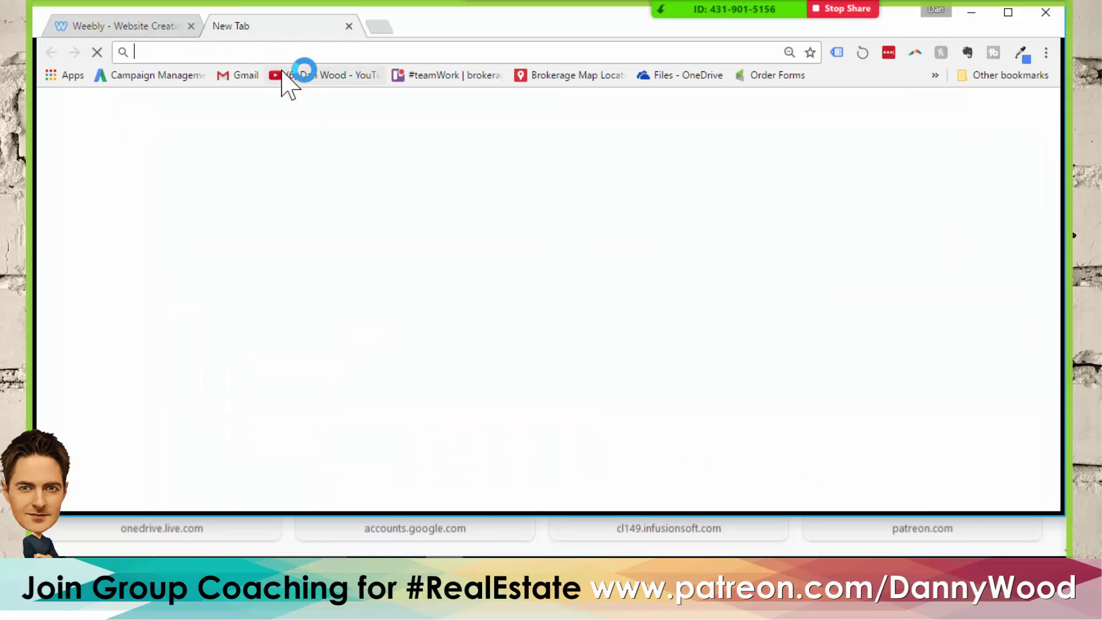
left_click(287, 75)
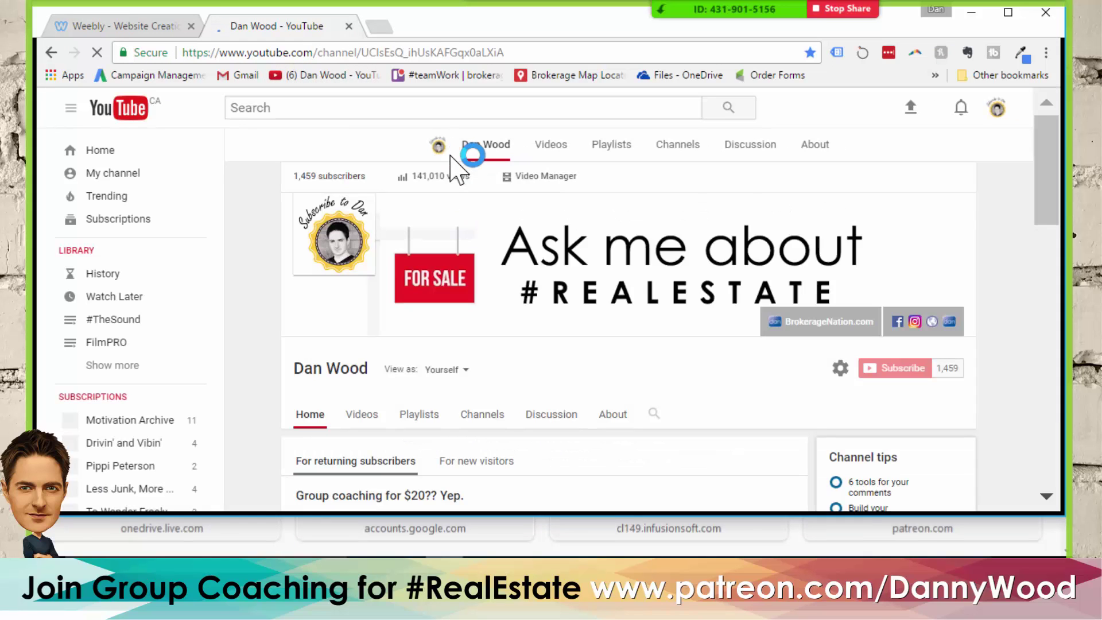
left_click(360, 414)
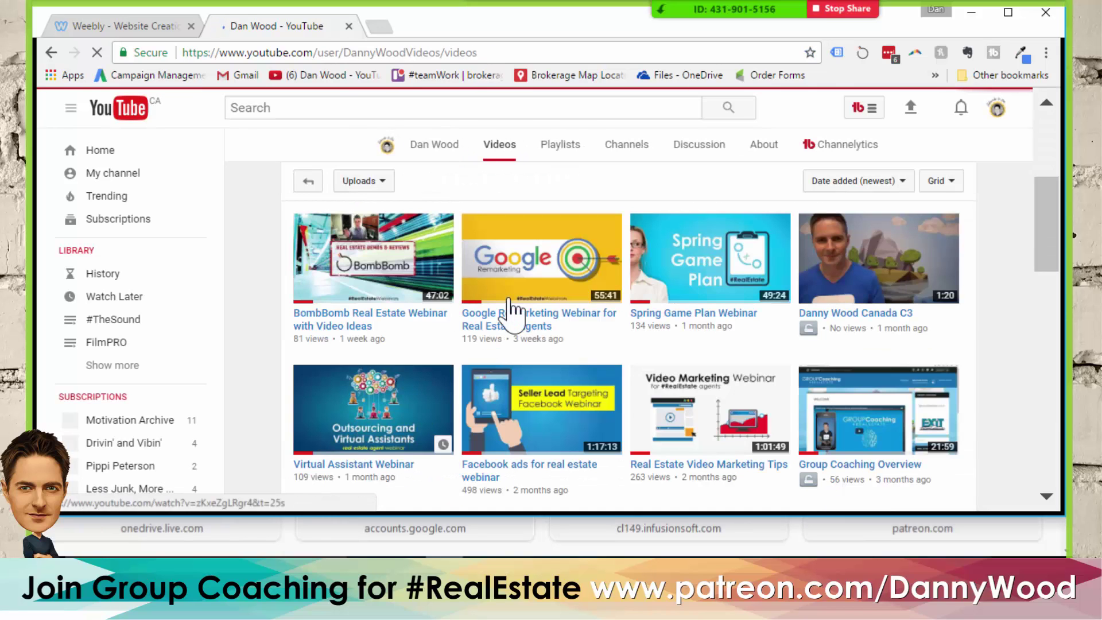
scroll(611, 252, "down", 3)
scroll(611, 255, "down", 3)
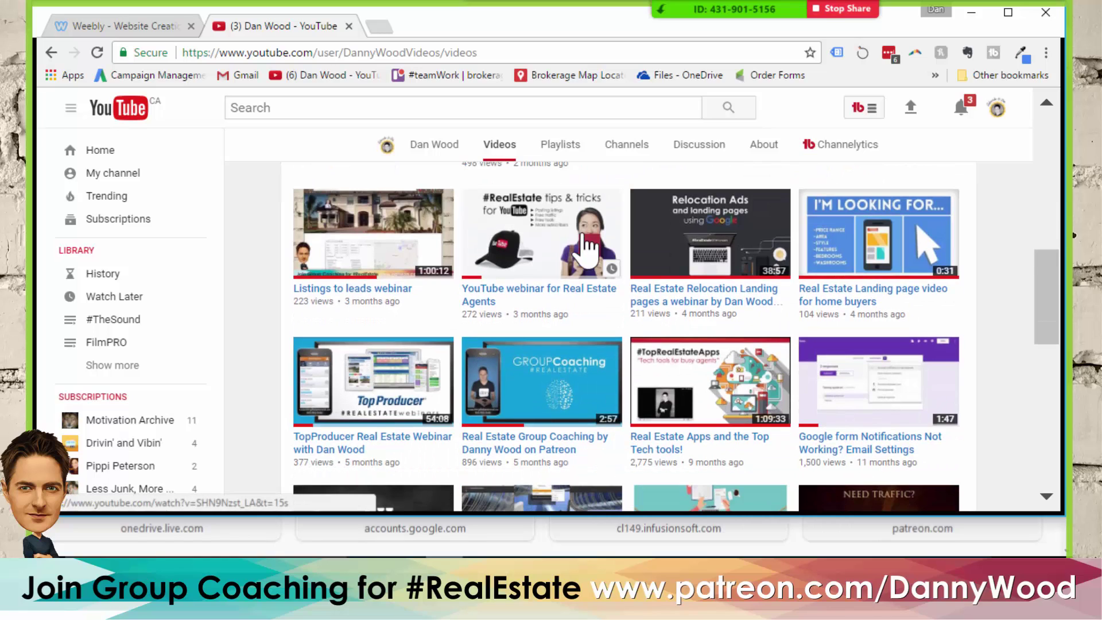
scroll(583, 235, "down", 2)
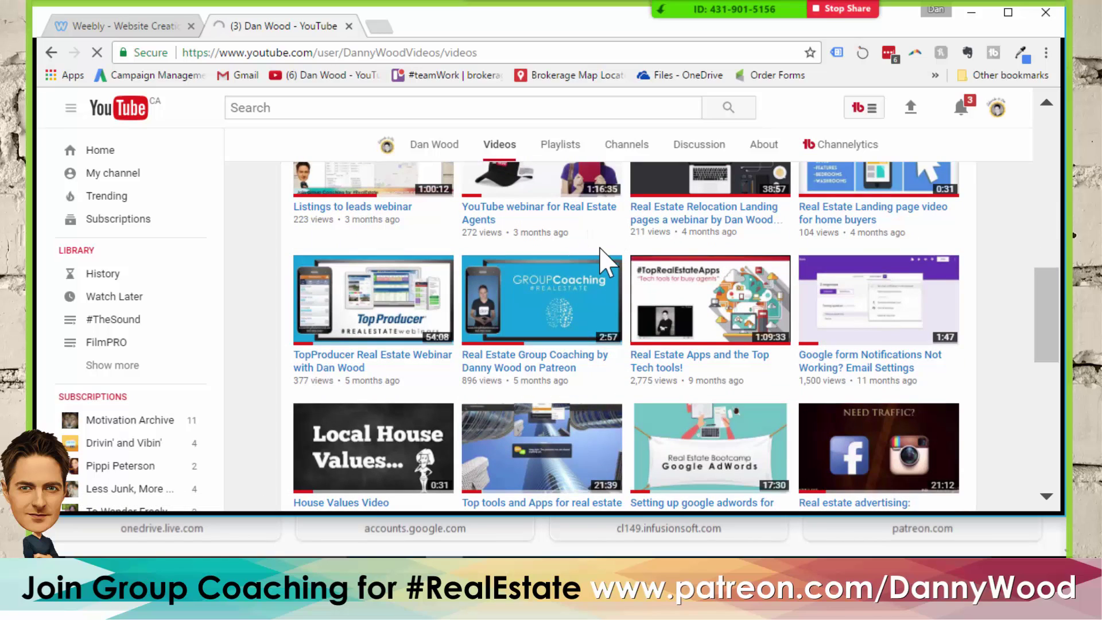
scroll(396, 390, "down", 3)
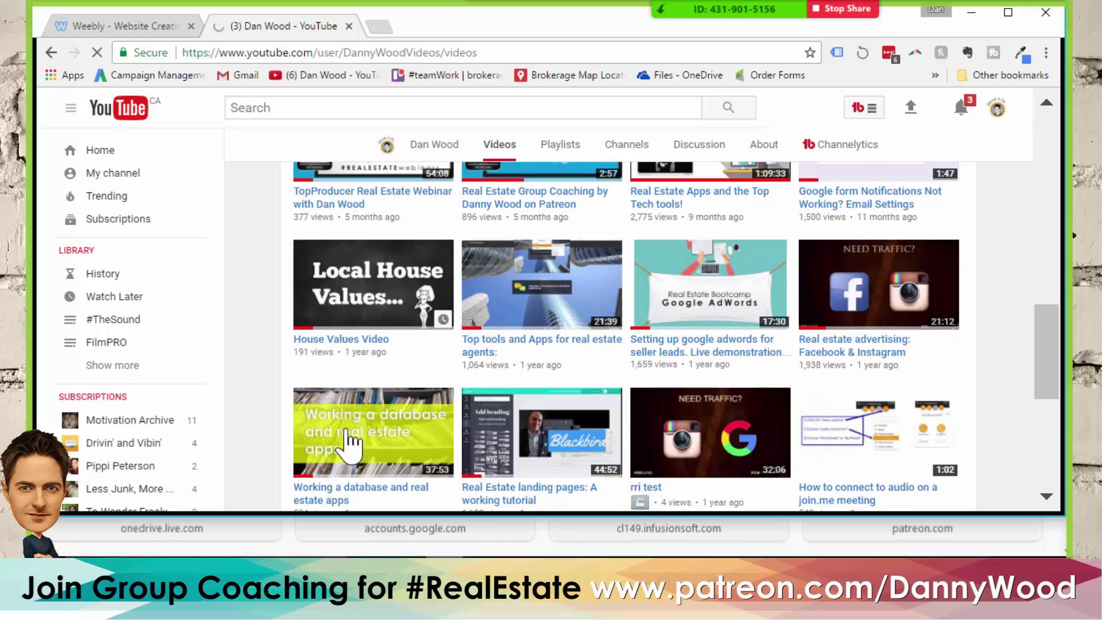
- Copy the House Values Video's web address, pause the ad, and close the YouTube tab
left_click(356, 302)
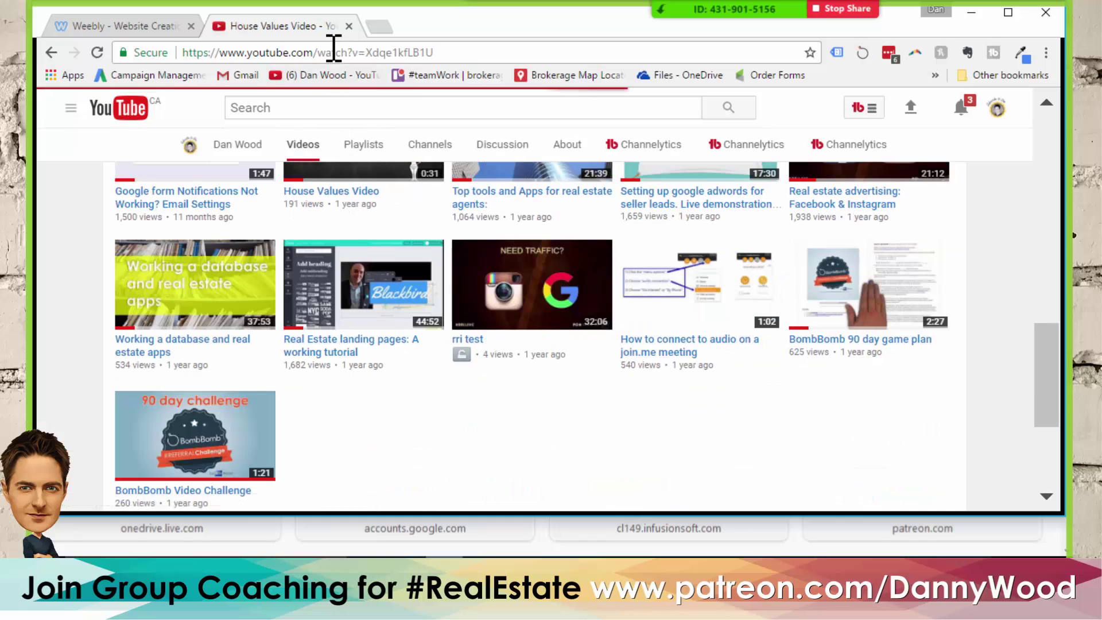
left_click(333, 52)
key("ctrl+c")
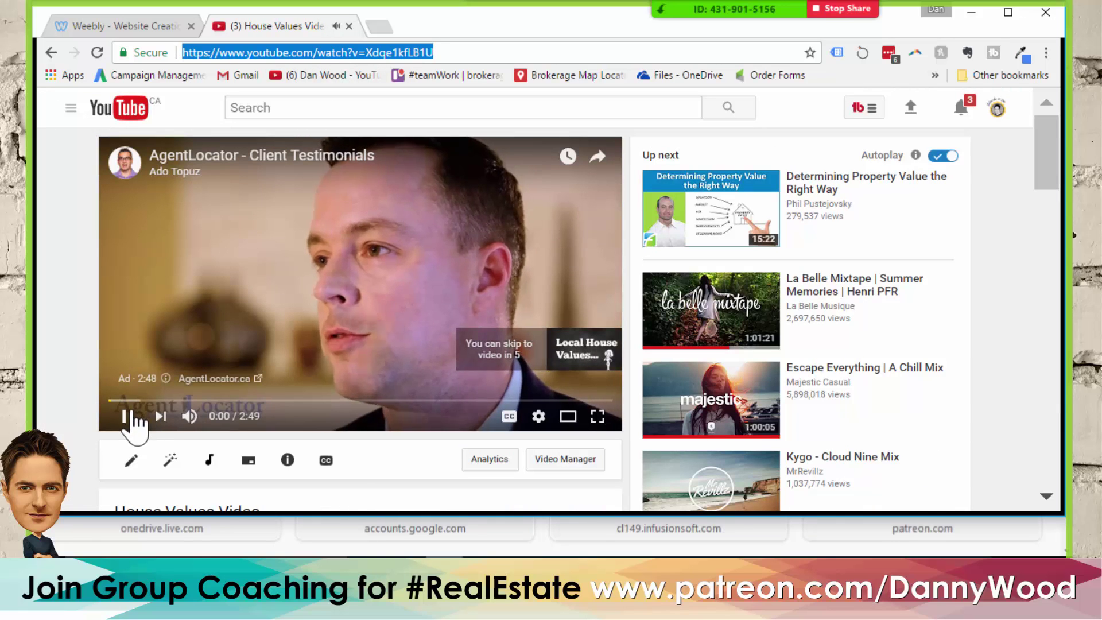
left_click(127, 416)
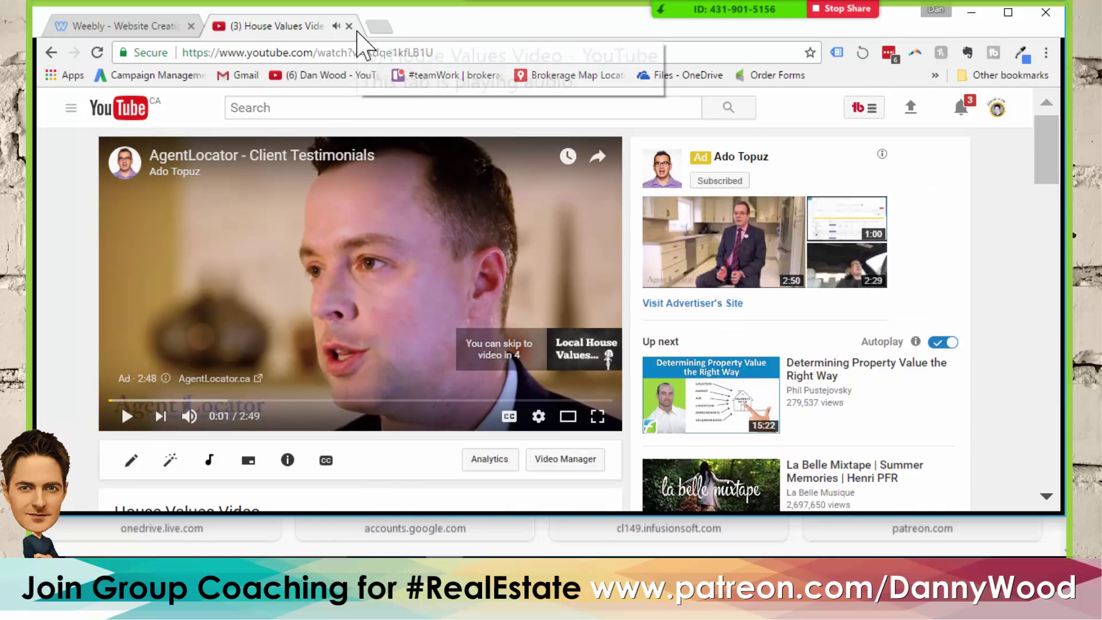
left_click(349, 26)
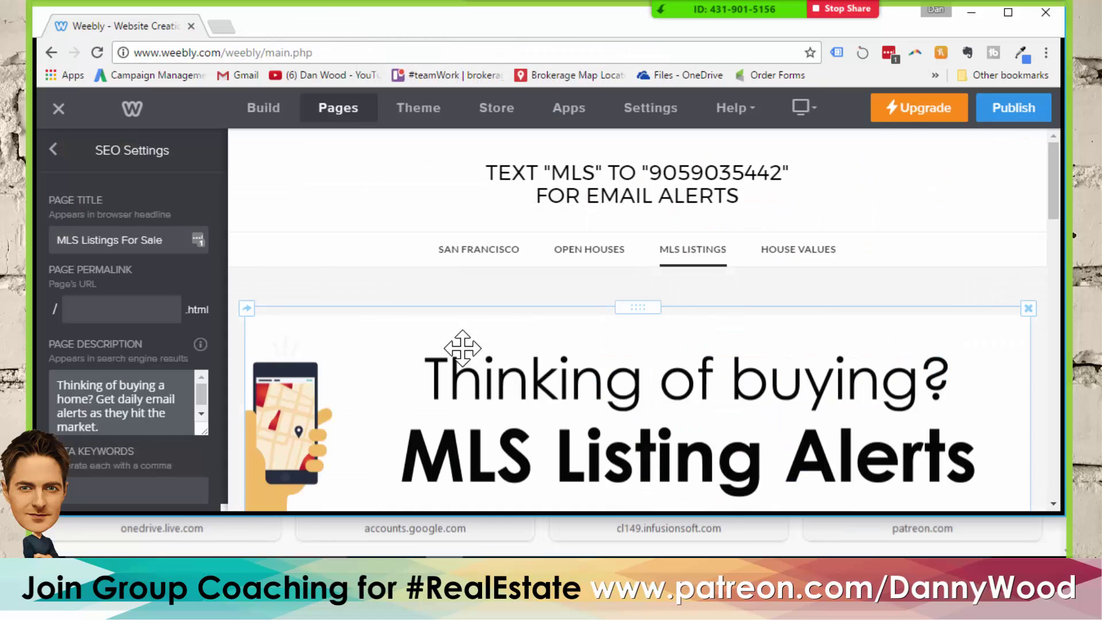
scroll(632, 338, "down", 4)
- Paste the House Values Video link into the YouTube block's settings and apply it
key("alt+Tab")
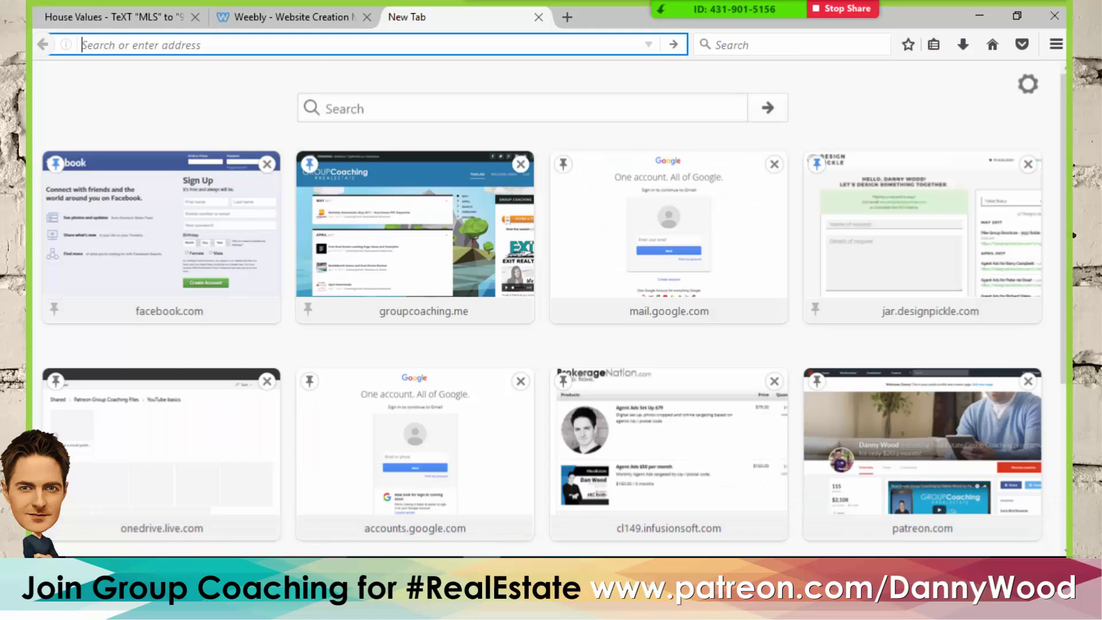
left_click(538, 17)
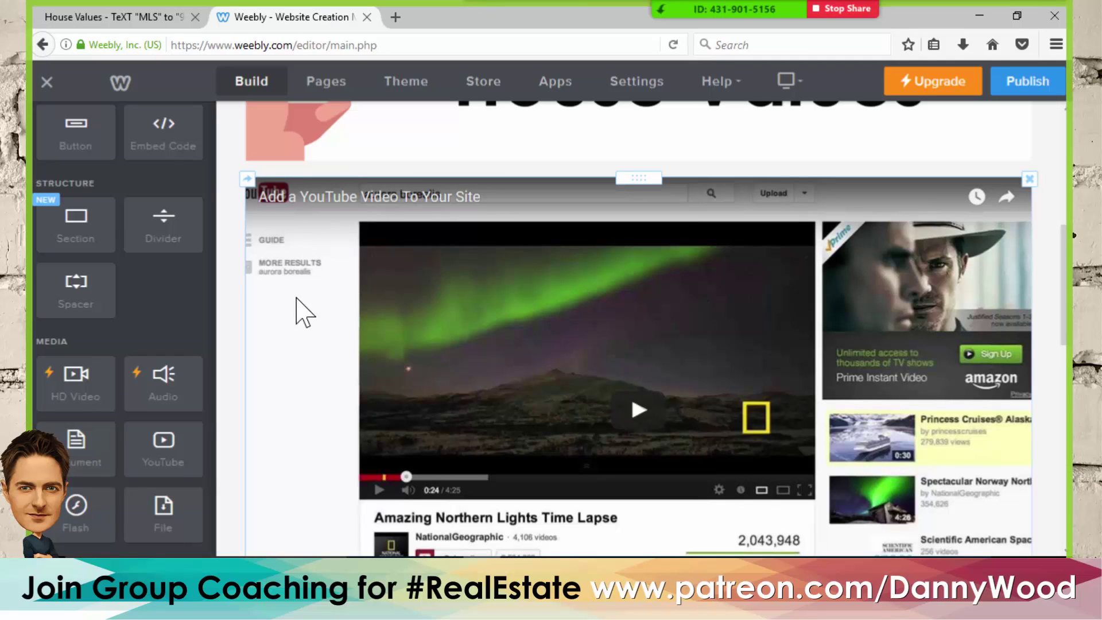
left_click(358, 314)
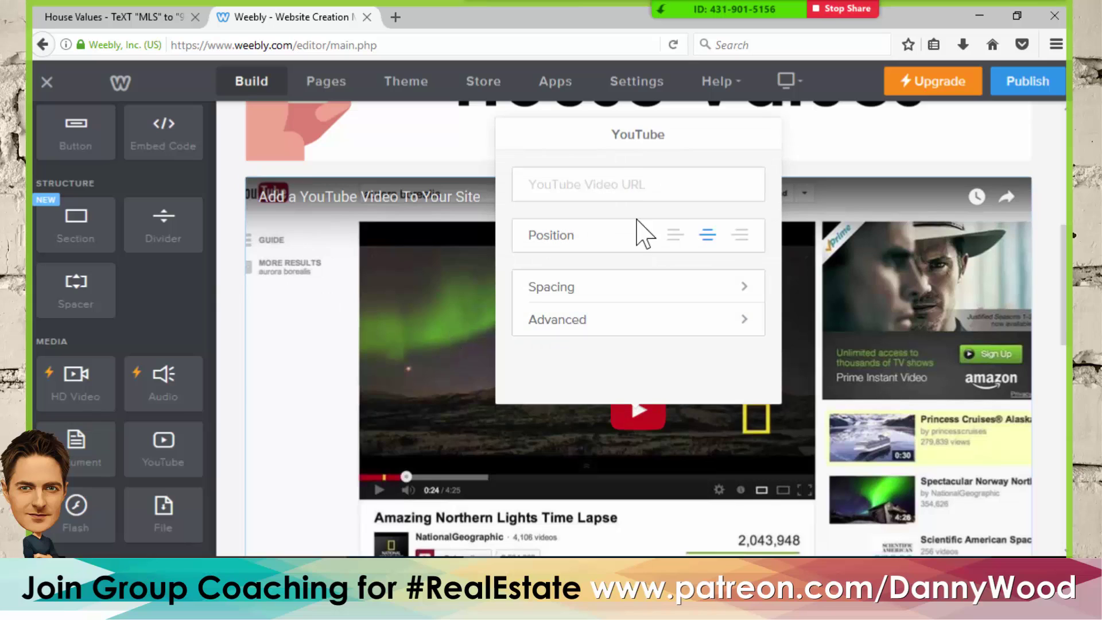
key("ctrl+v")
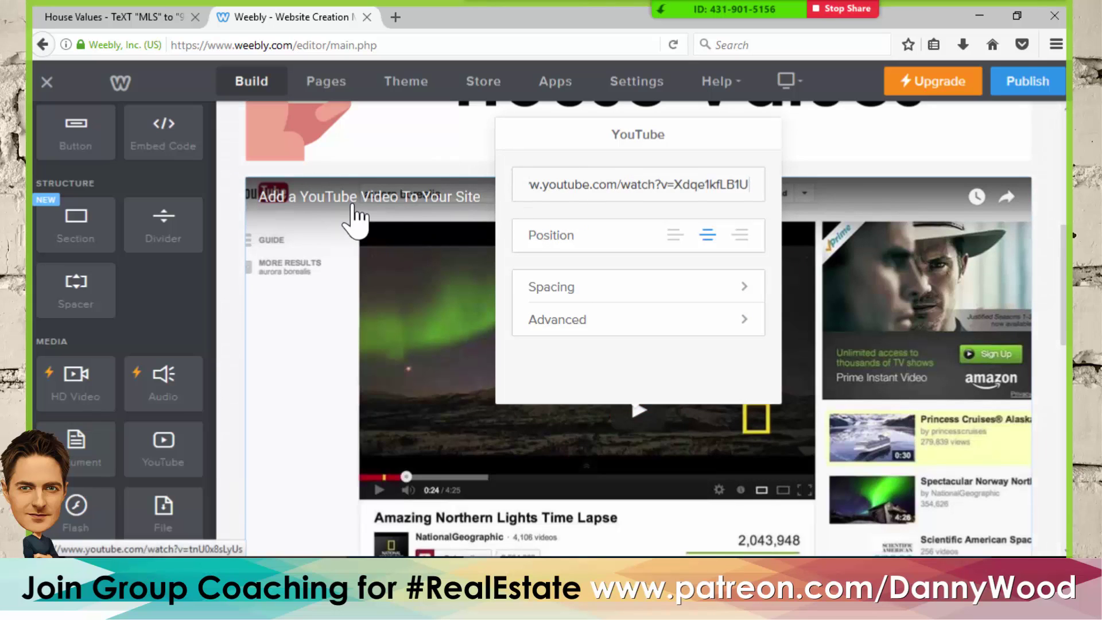
left_click(225, 175)
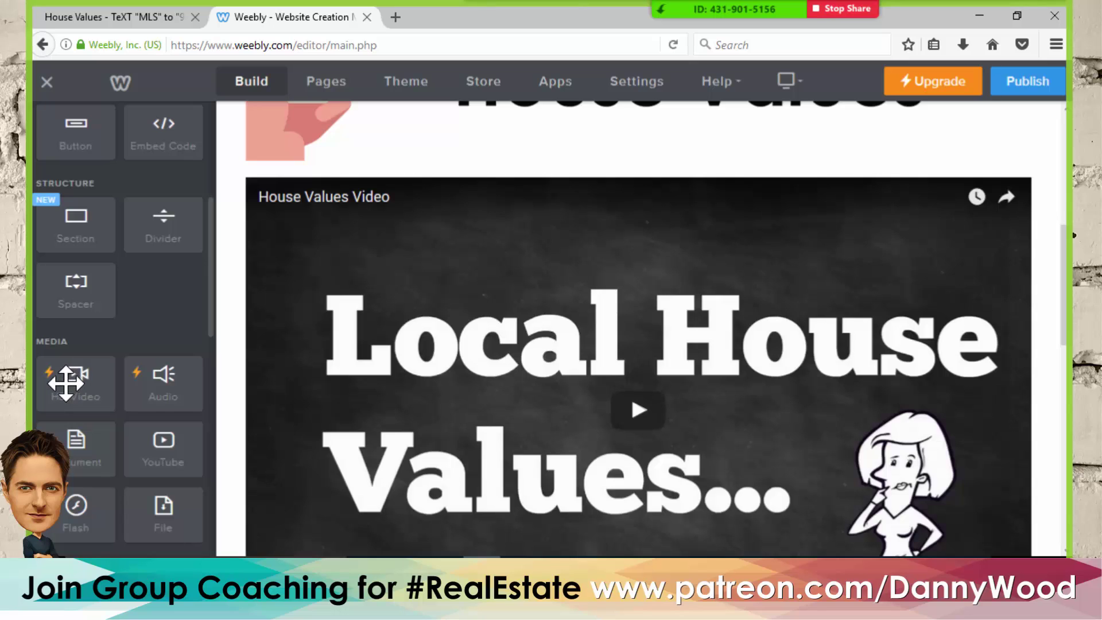
- Try the premium HD Video element, dismiss its notice, and view the live House Values page
left_click_drag(75, 379, 418, 193)
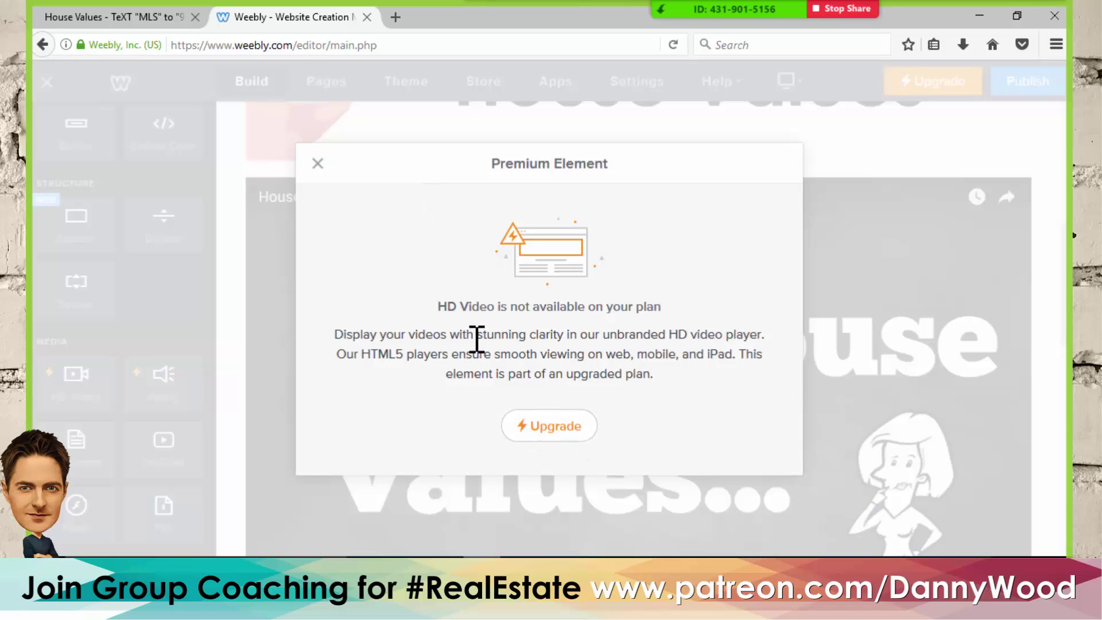
left_click(318, 164)
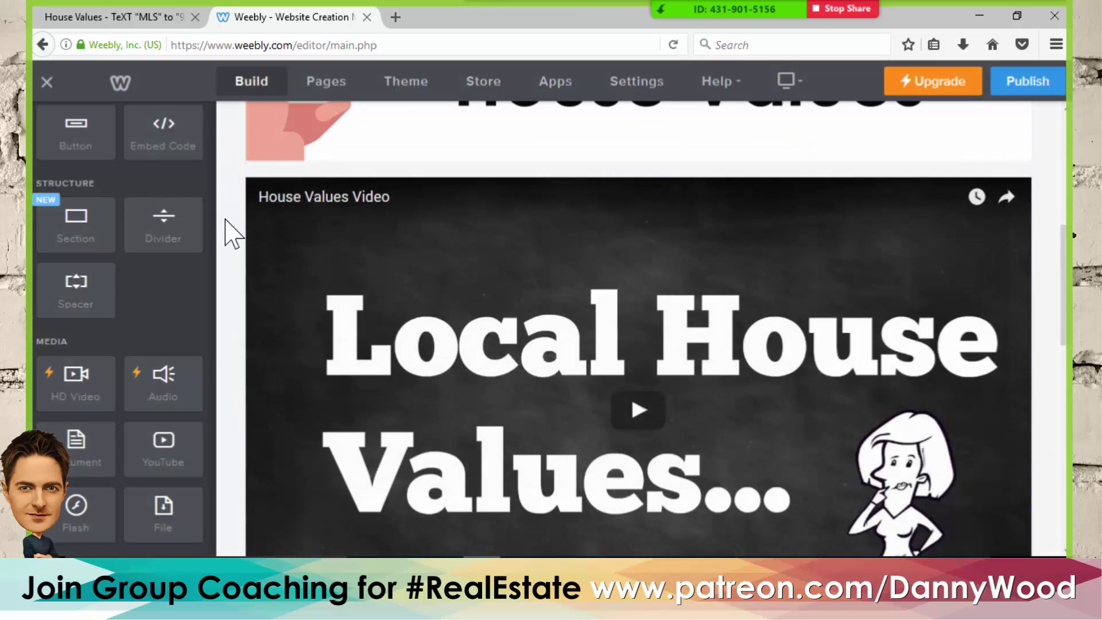
left_click(143, 21)
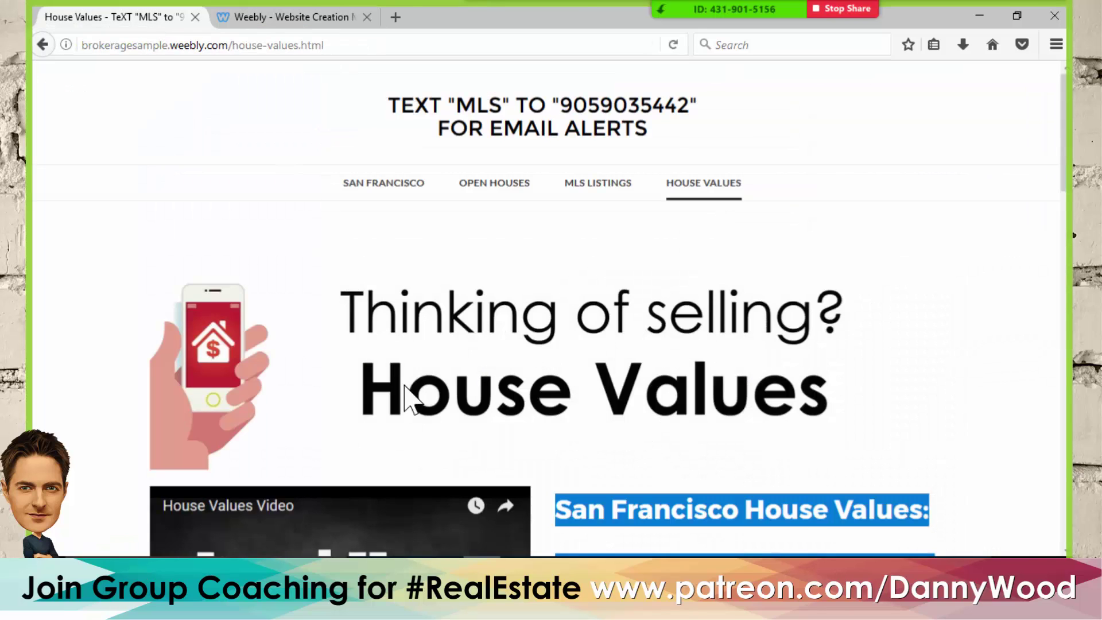
- Compare the live House Values page with the editor, ending on the editor's video block
scroll(409, 400, "down", 5)
left_click(556, 308)
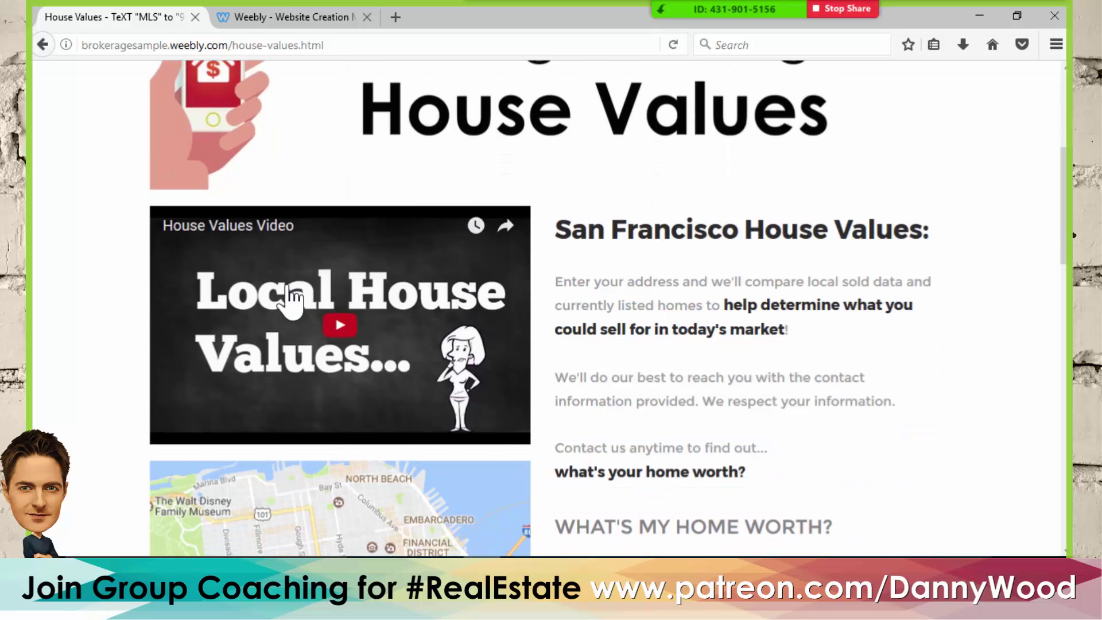
left_click(302, 17)
scroll(573, 298, "up", 6)
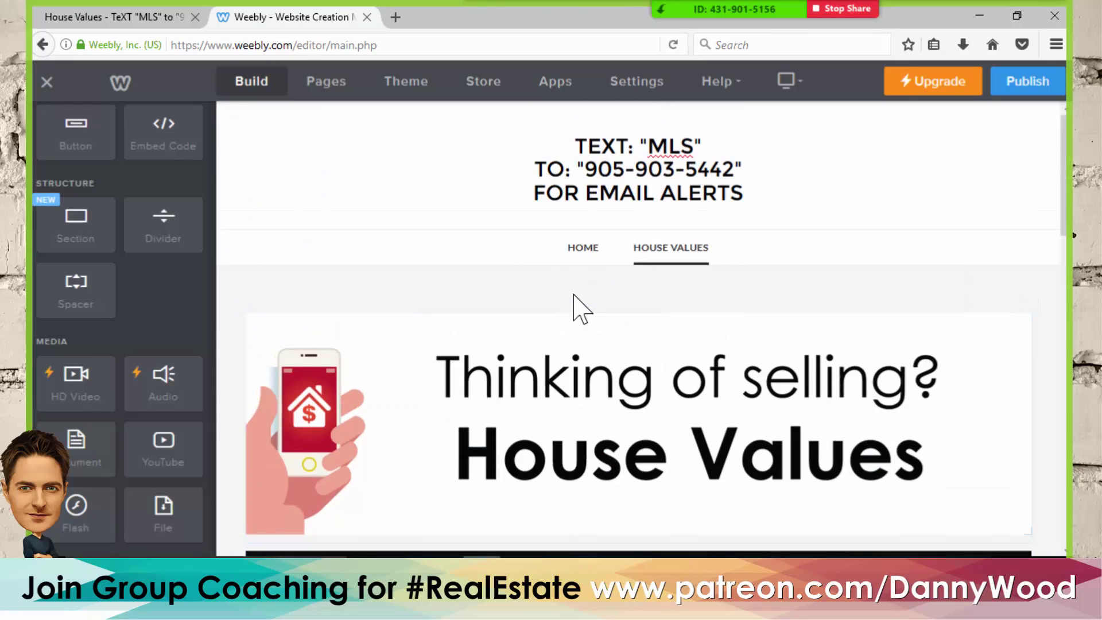
scroll(574, 294, "down", 6)
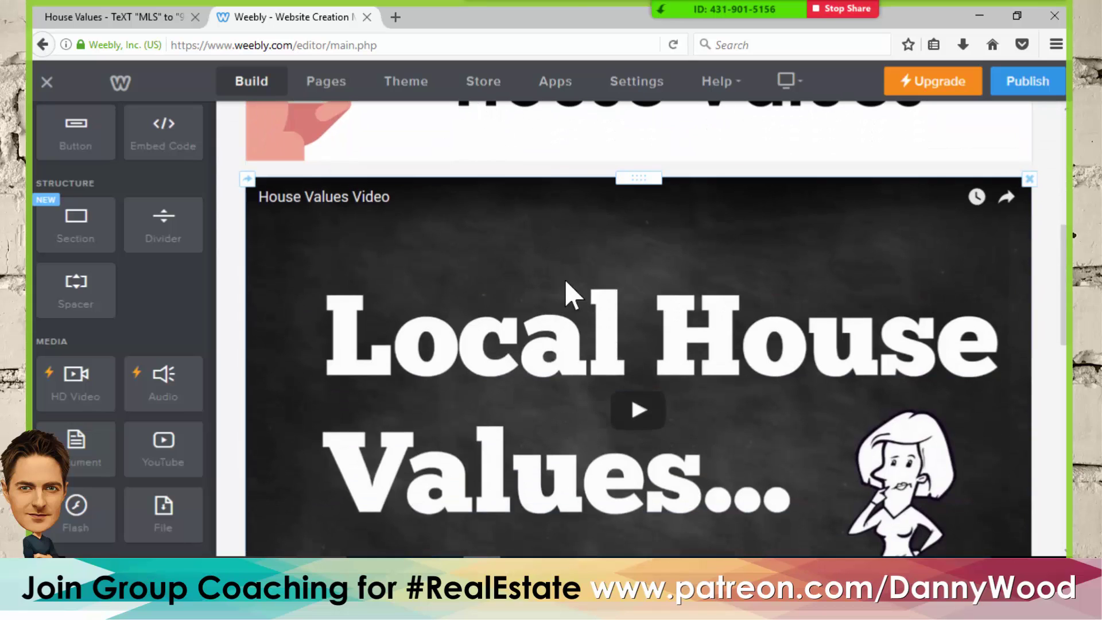
left_click(148, 18)
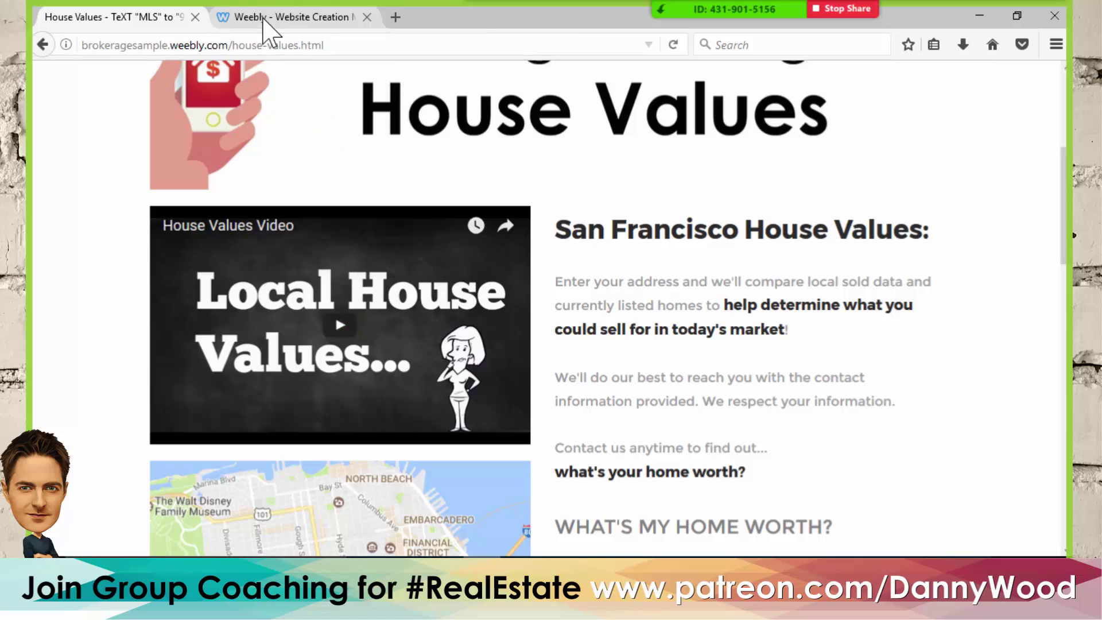
left_click(269, 20)
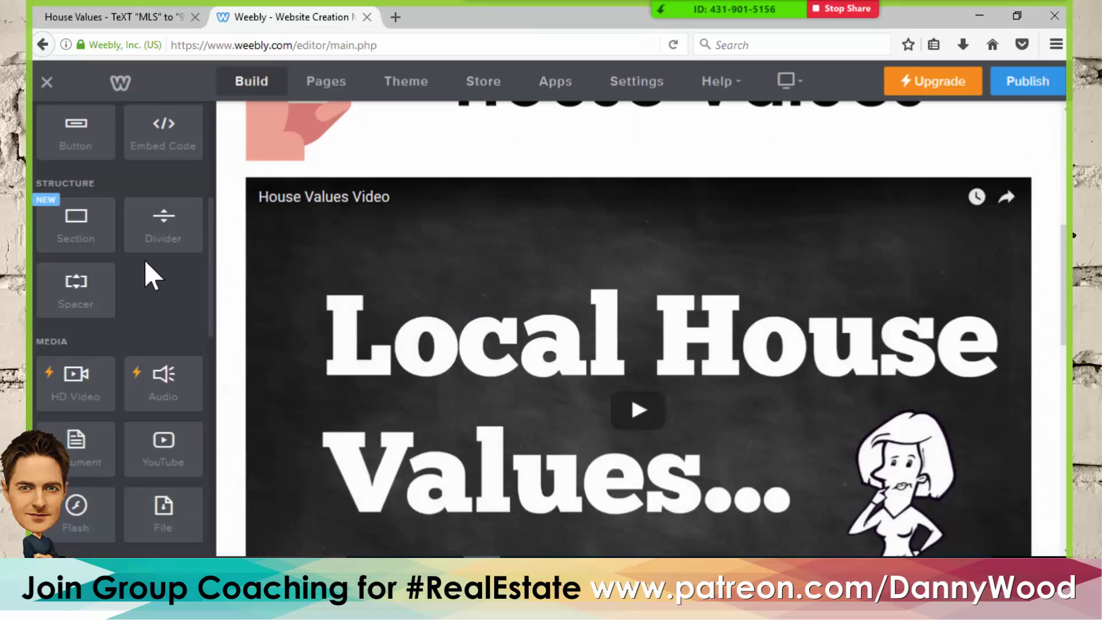
scroll(148, 264, "up", 5)
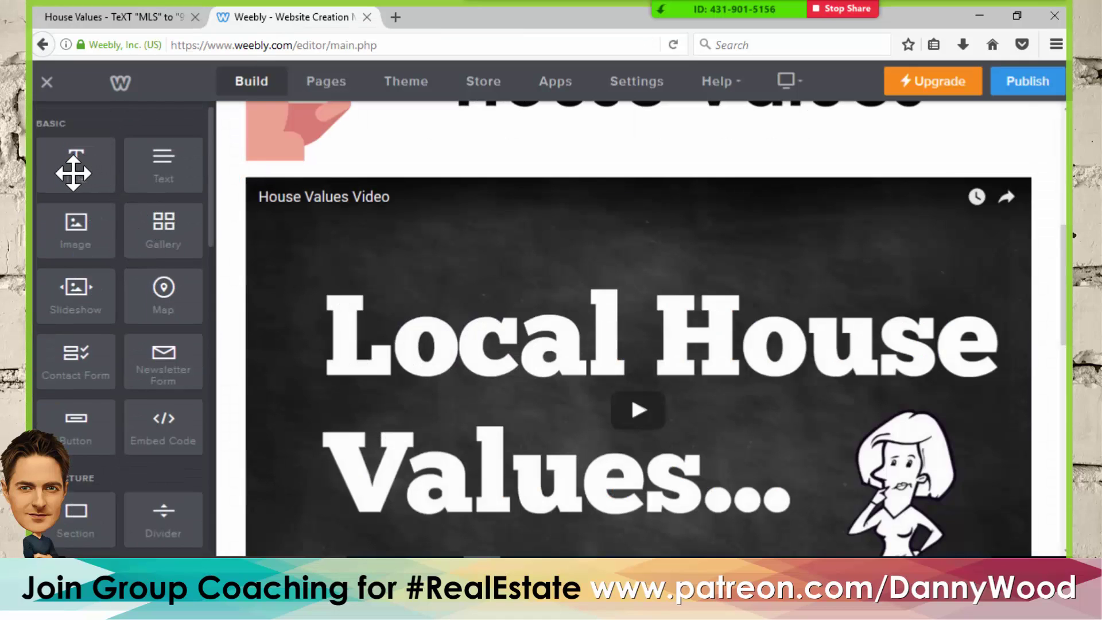
- Place a Title element to the right of the House Values video
left_click_drag(69, 169, 986, 343)
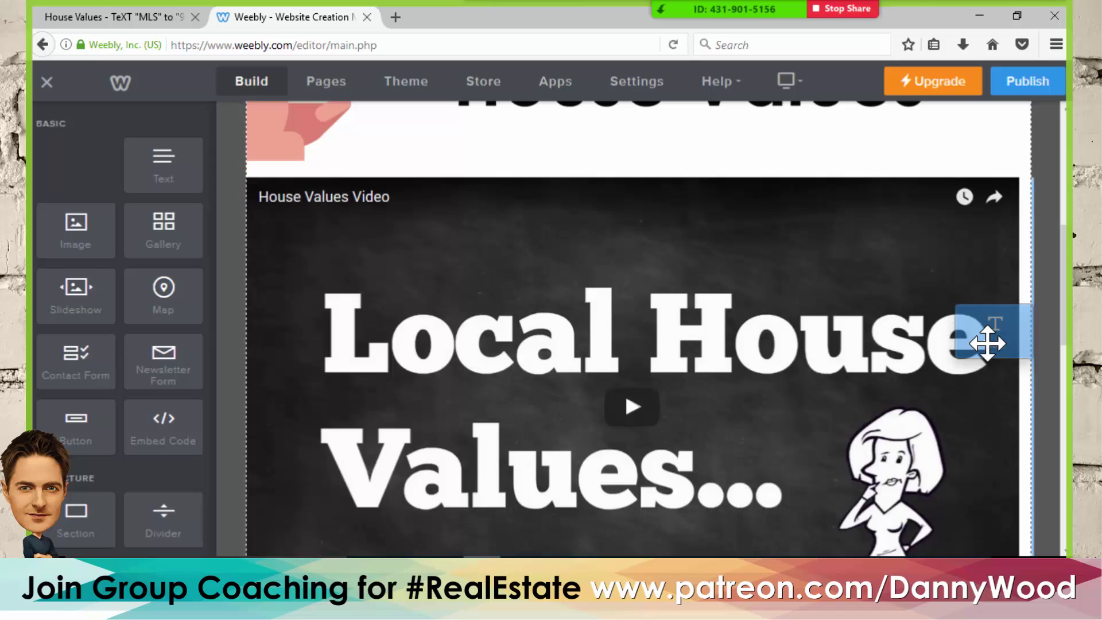
left_click_drag(987, 343, 431, 215)
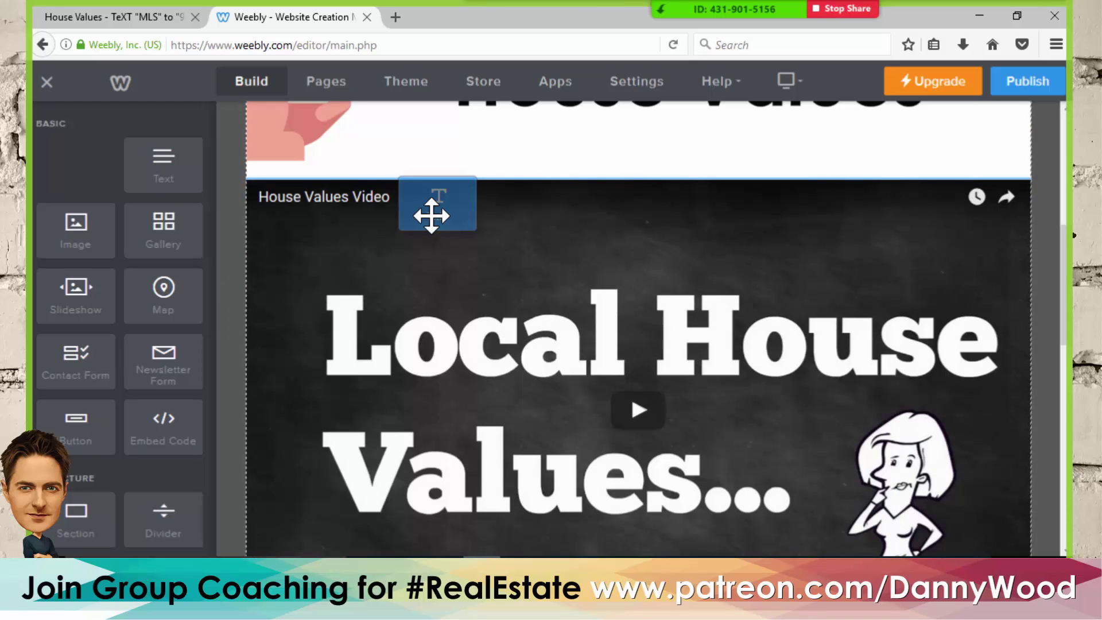
left_click_drag(431, 216, 998, 345)
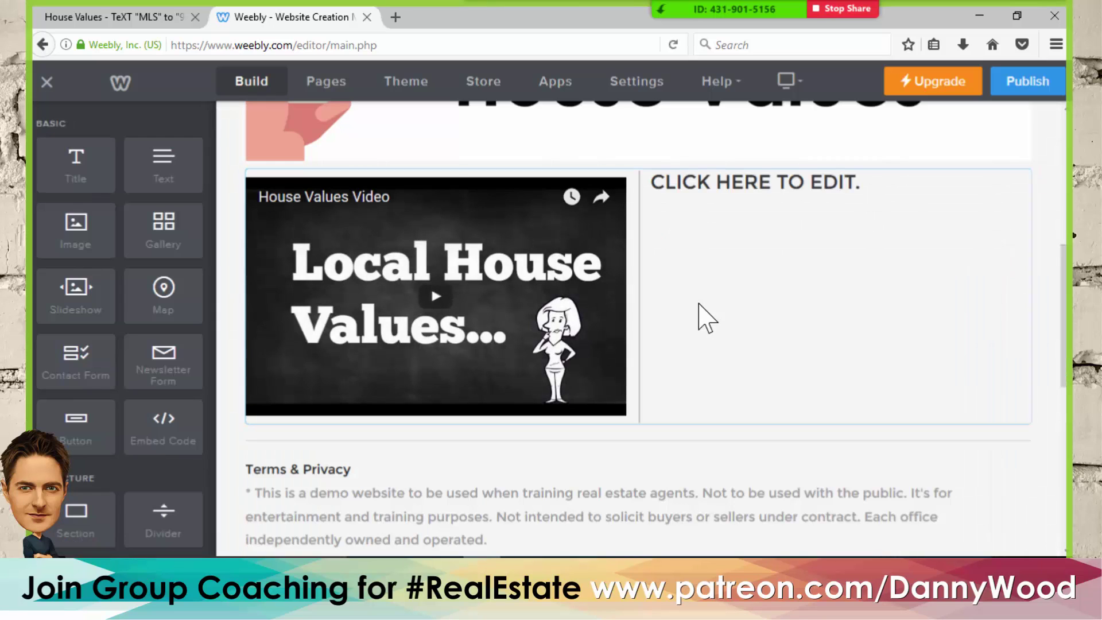
- Start selecting the heading text on the live House Values page
scroll(574, 320, "up", 3)
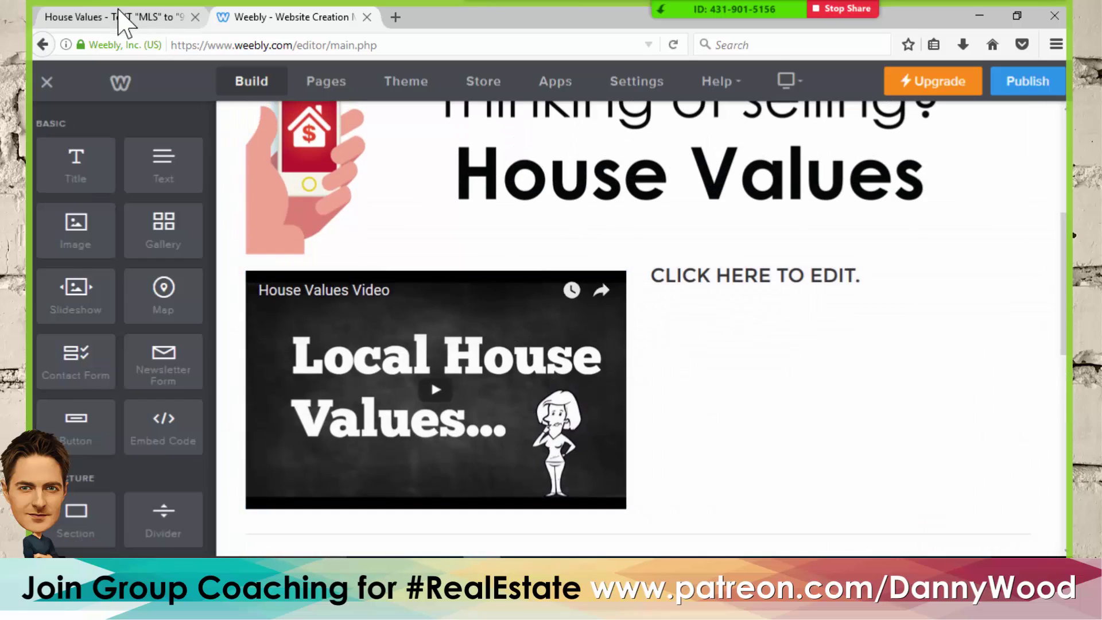
left_click(123, 17)
left_click_drag(561, 233, 738, 236)
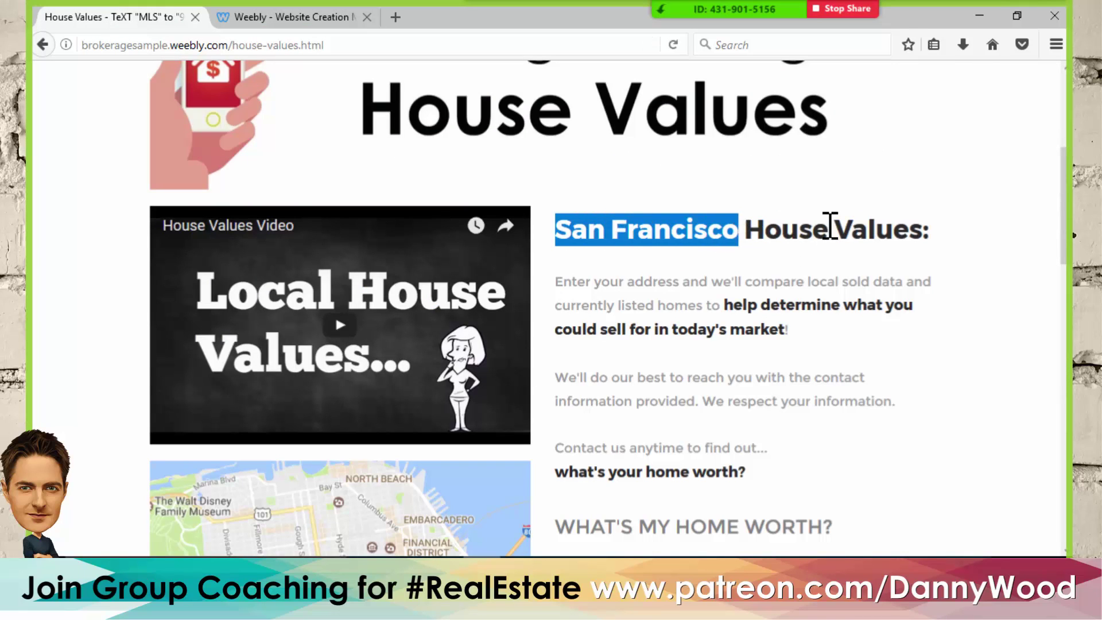
- Paste 'SAN FRANCISCO HOUSE VALUES:' into the new title and shrink it to one line
left_click_drag(829, 225, 945, 227)
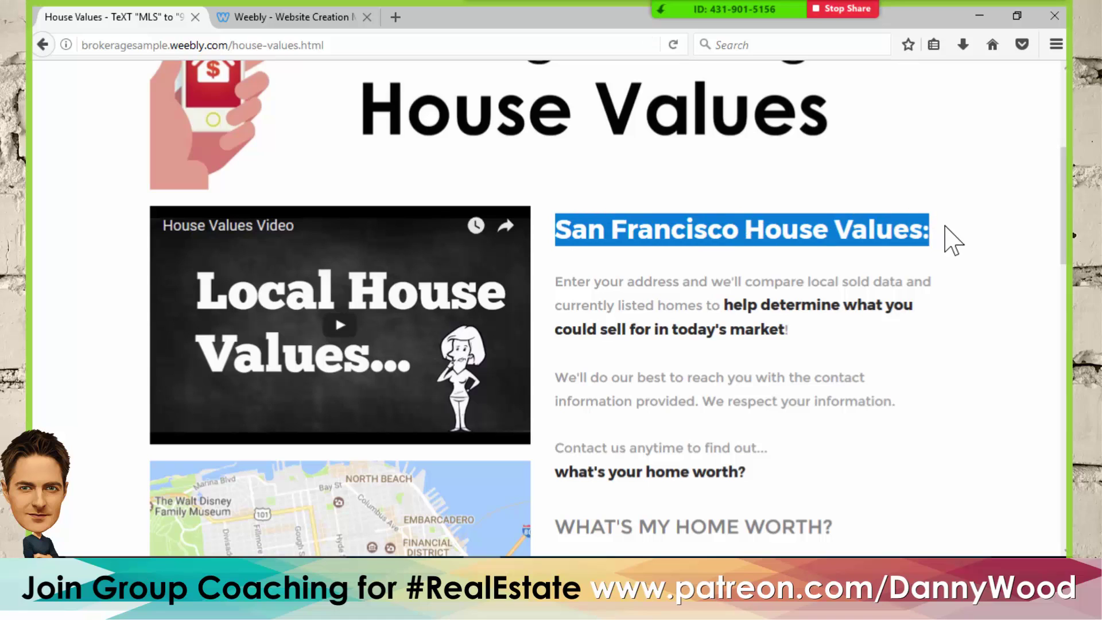
left_click(310, 17)
left_click(697, 275)
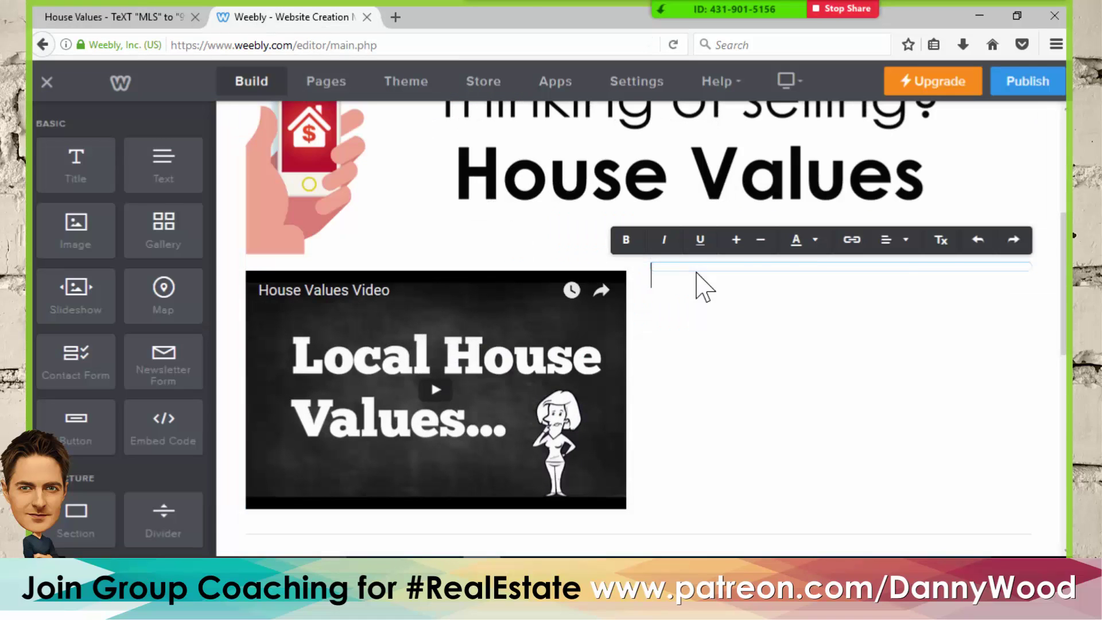
type("SAN FRANCISCO HOUSE VALUES:")
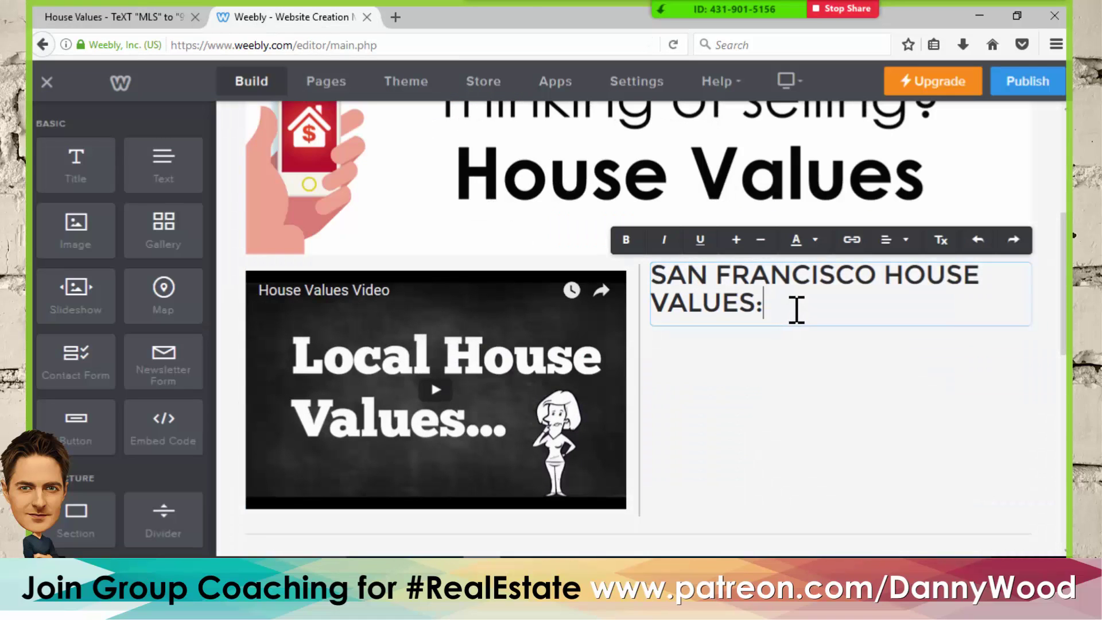
left_click_drag(794, 307, 634, 285)
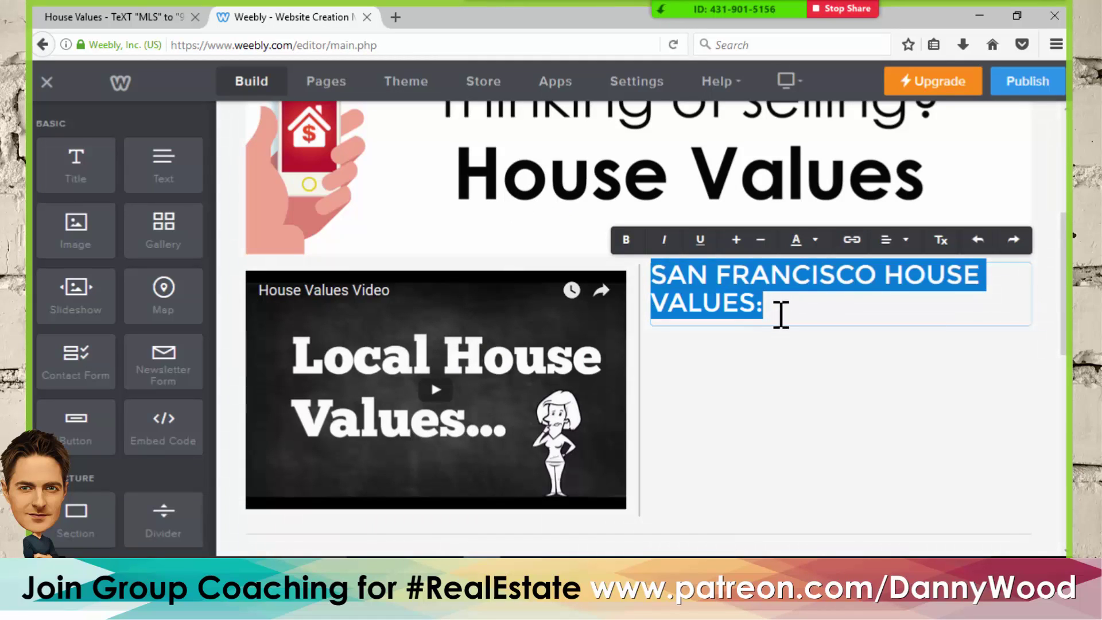
left_click(760, 241)
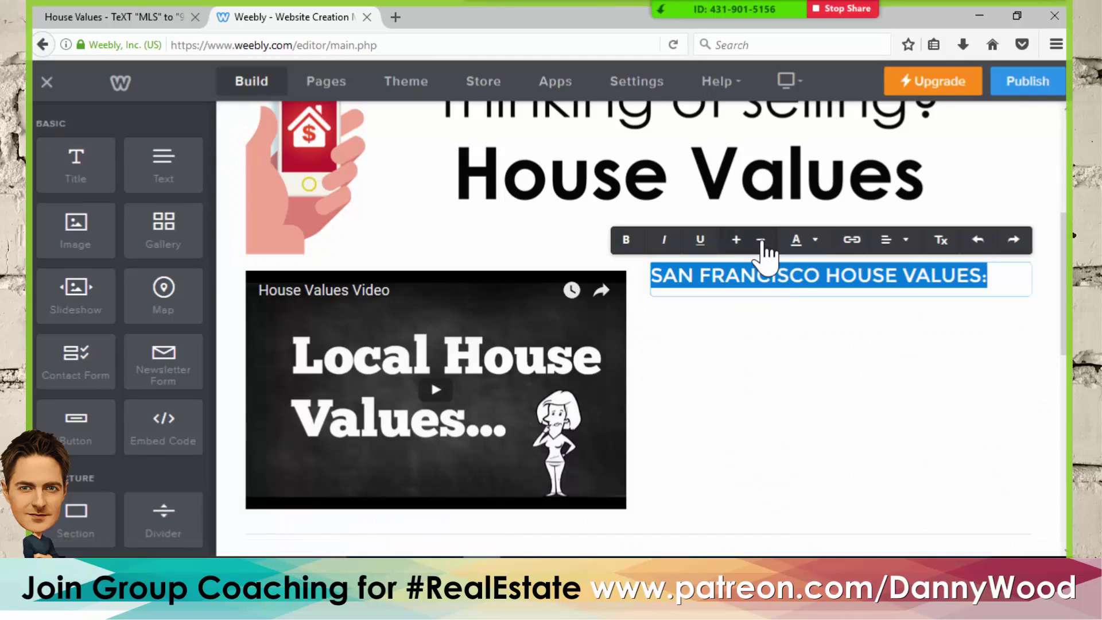
left_click(1054, 302)
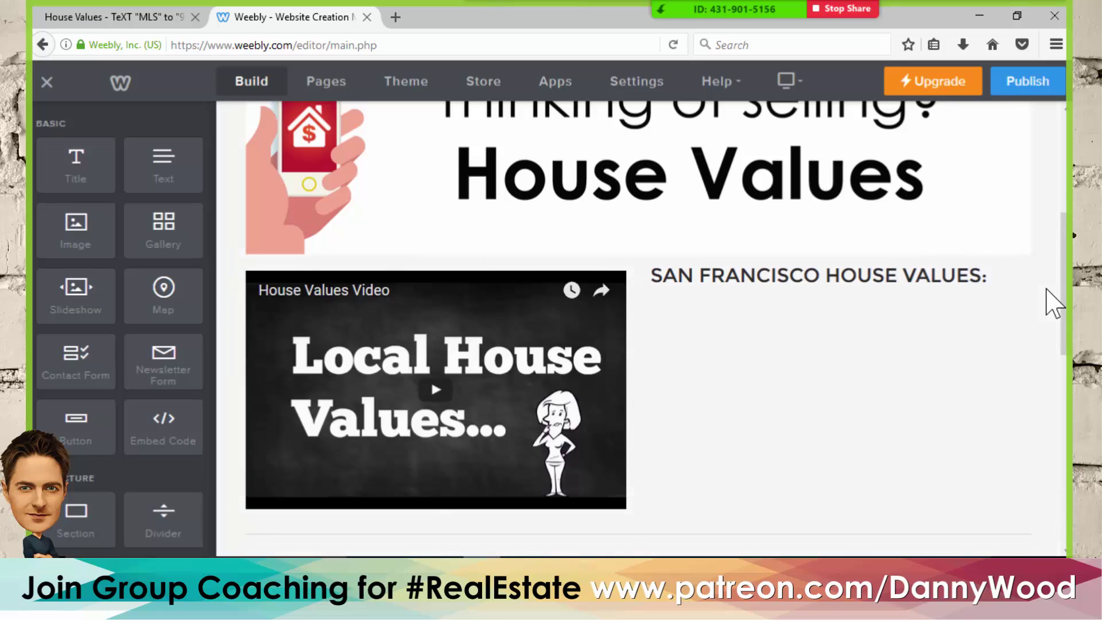
- Copy the three intro paragraphs from the live House Values page
left_click(106, 20)
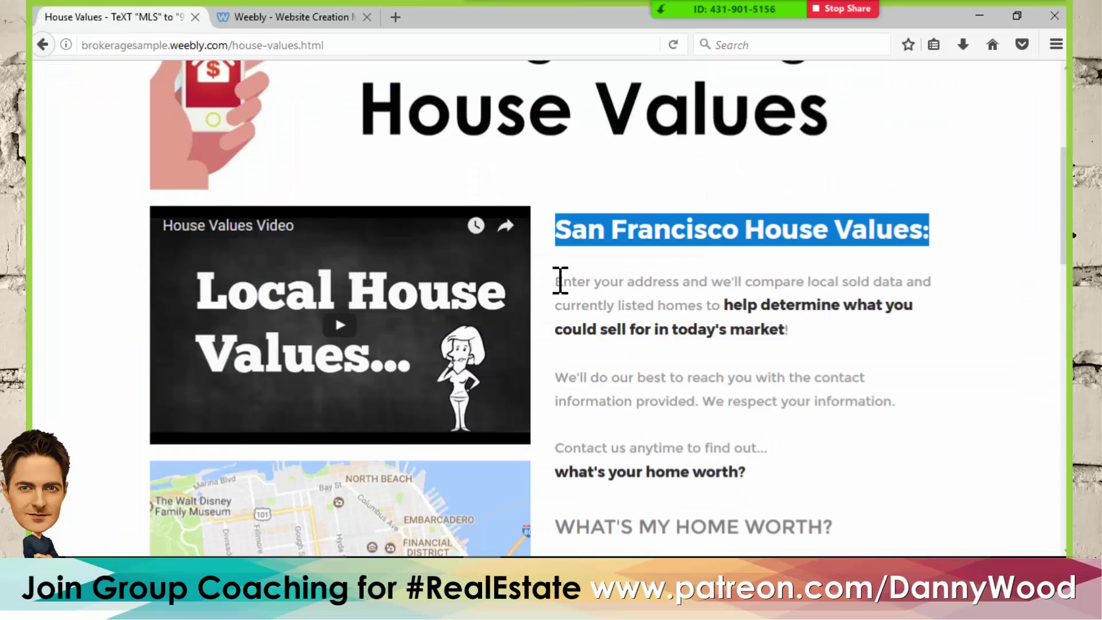
left_click_drag(560, 281, 797, 484)
key("ctrl+c")
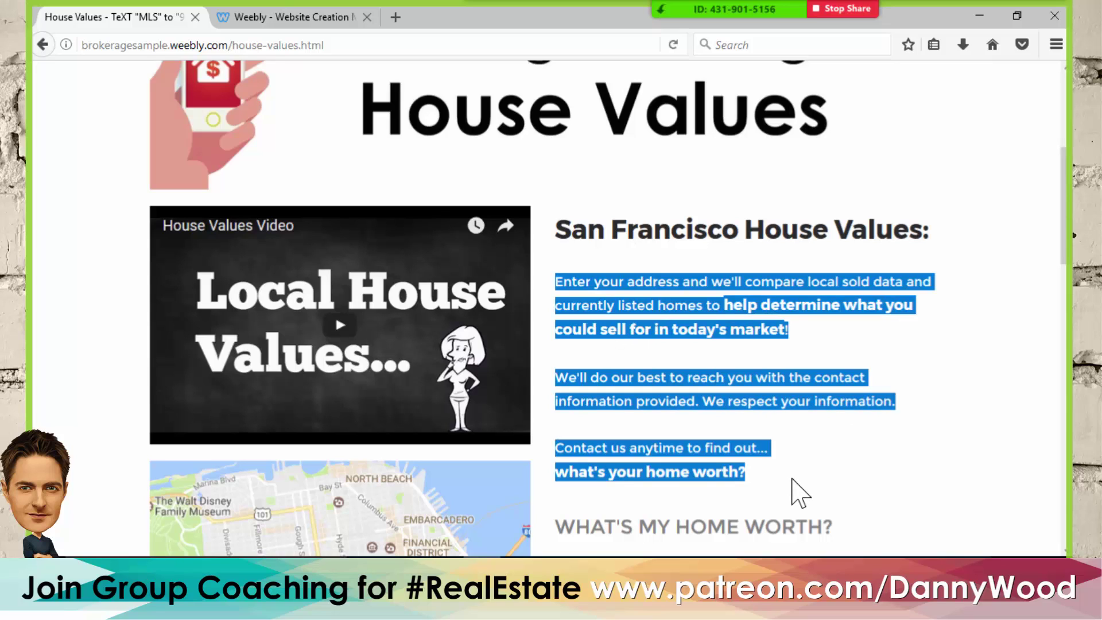
left_click(299, 17)
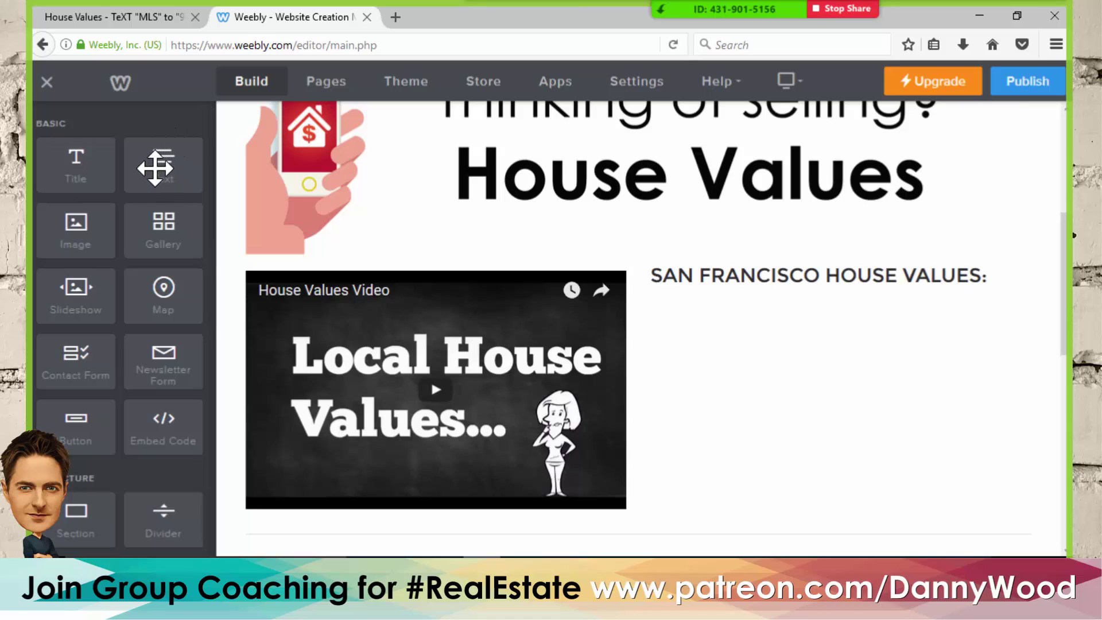
- Add a Text block under the San Francisco title and paste the three intro paragraphs ending 'what's your home worth?'
left_click_drag(155, 167, 642, 348)
left_click_drag(641, 351, 640, 351)
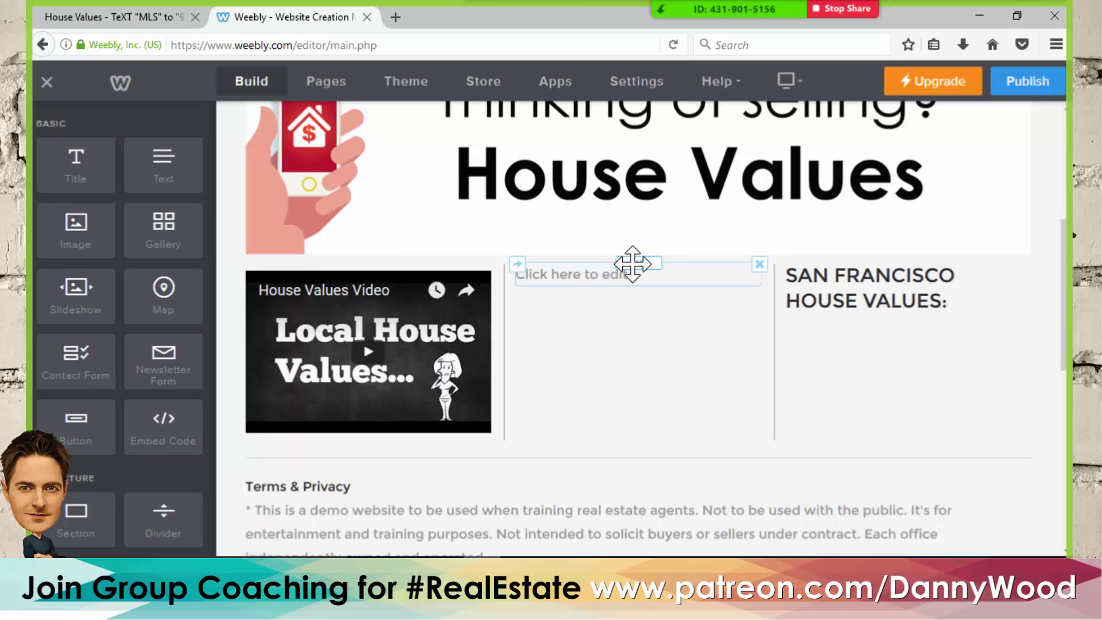
left_click_drag(631, 264, 870, 321)
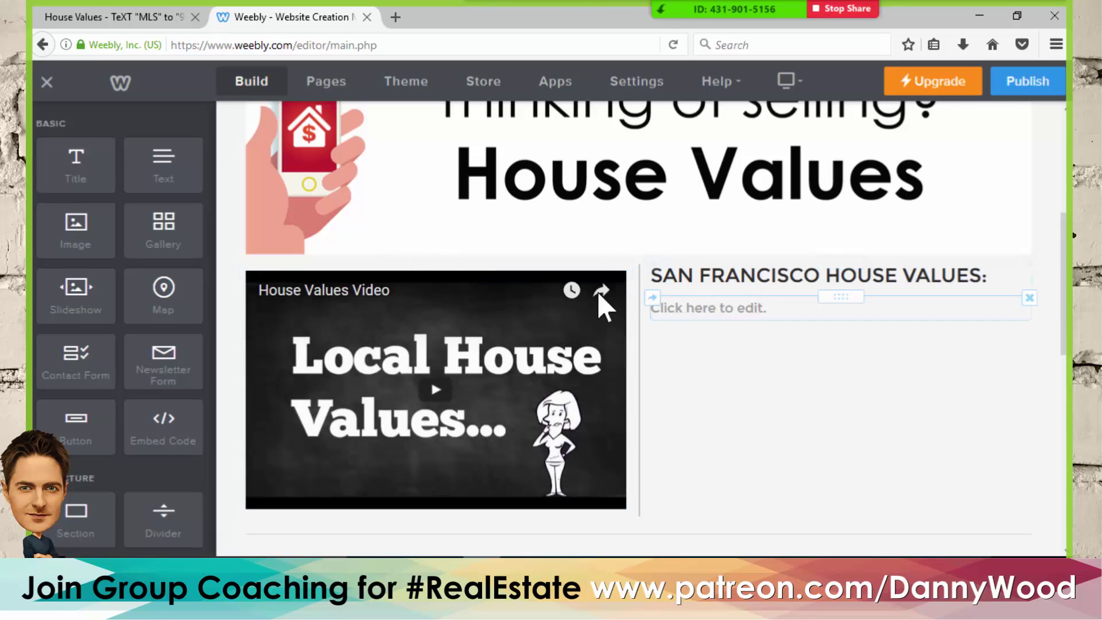
left_click(715, 310)
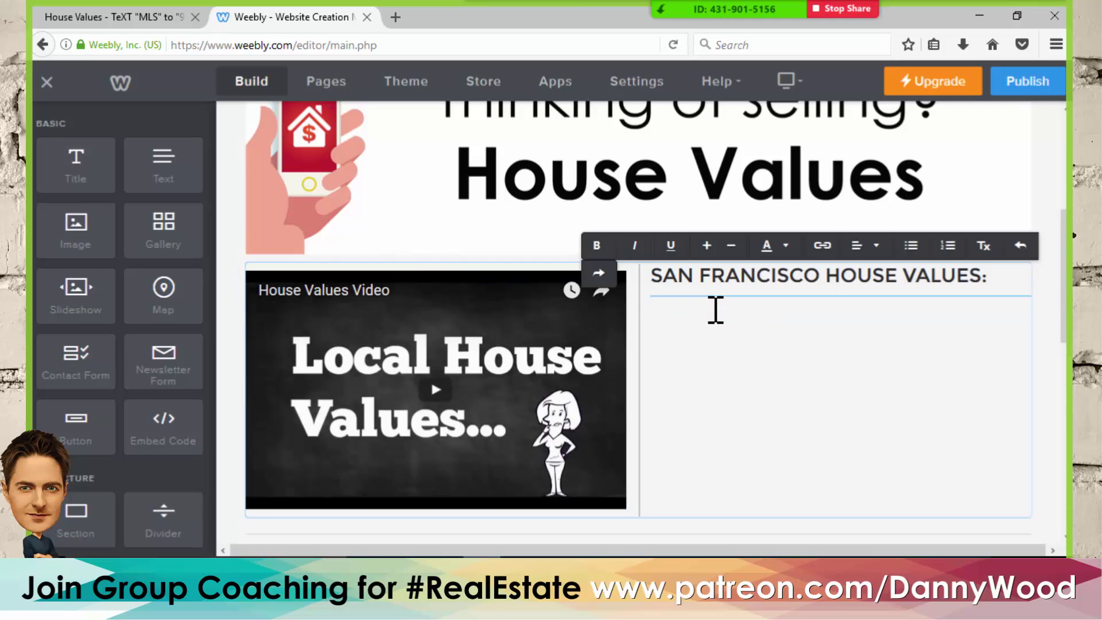
key("ctrl+v")
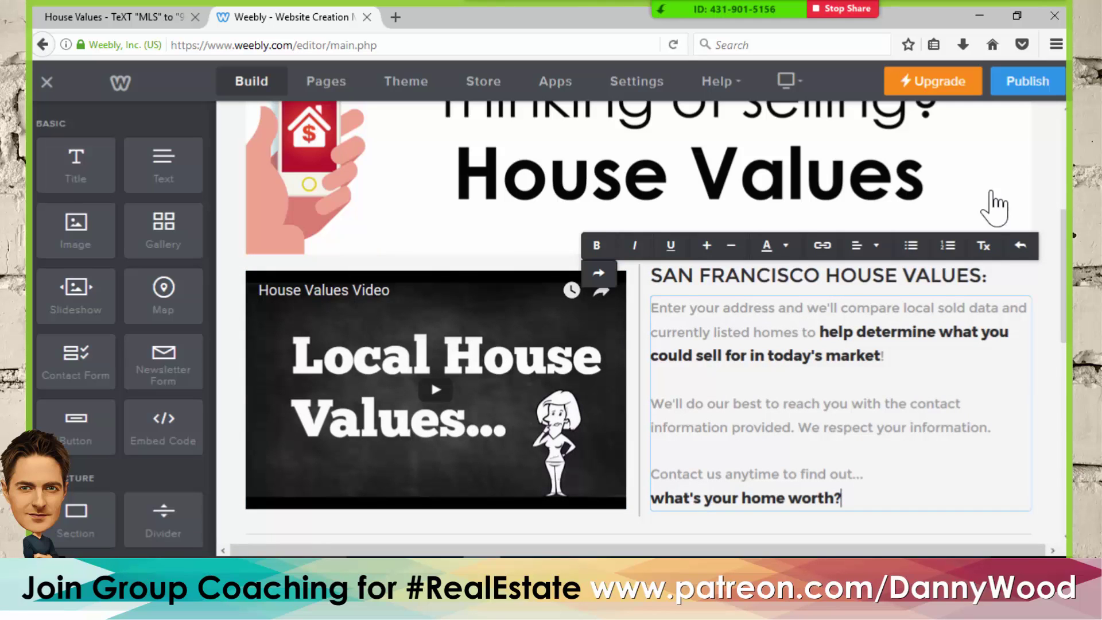
left_click(1055, 179)
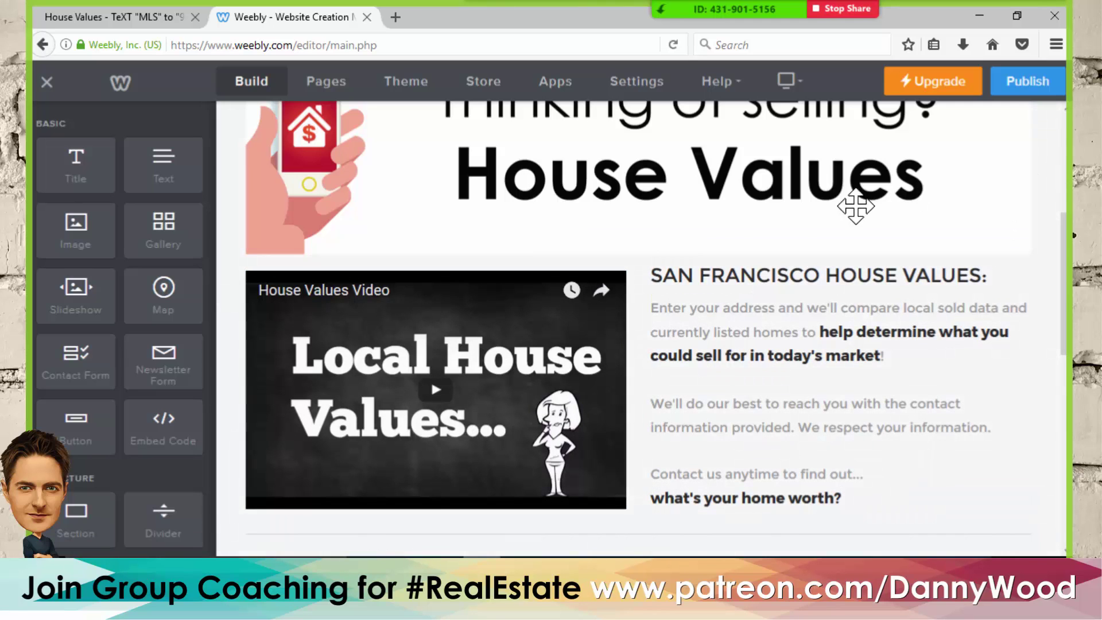
scroll(715, 253, "down", 3)
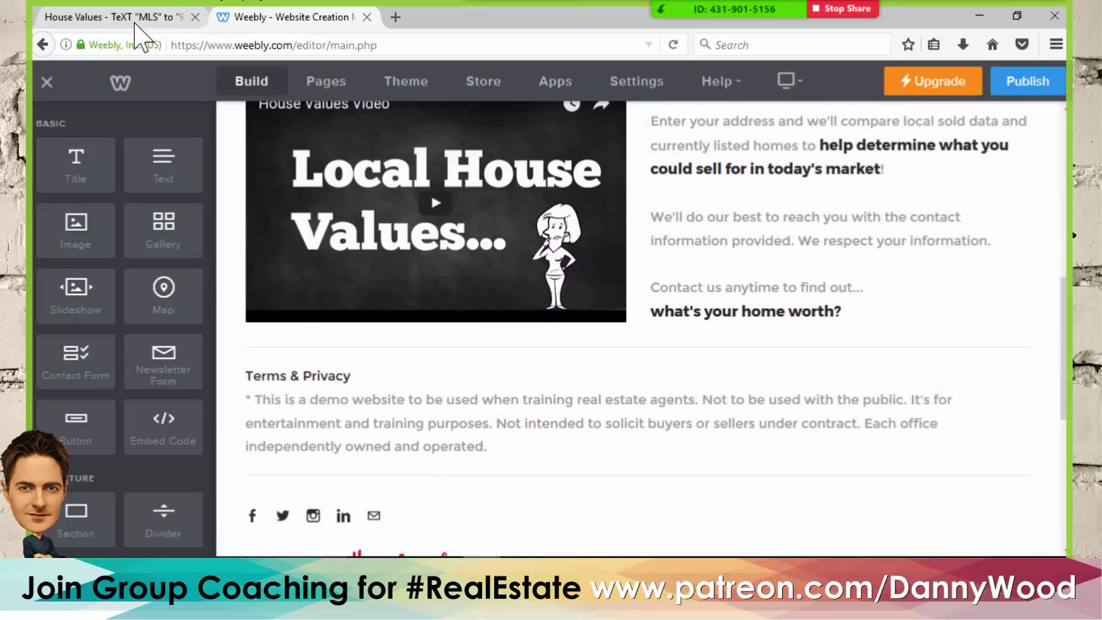
- Drag a Map element from the Build panel and drop it right beneath the House Values video
left_click(138, 17)
scroll(412, 295, "down", 5)
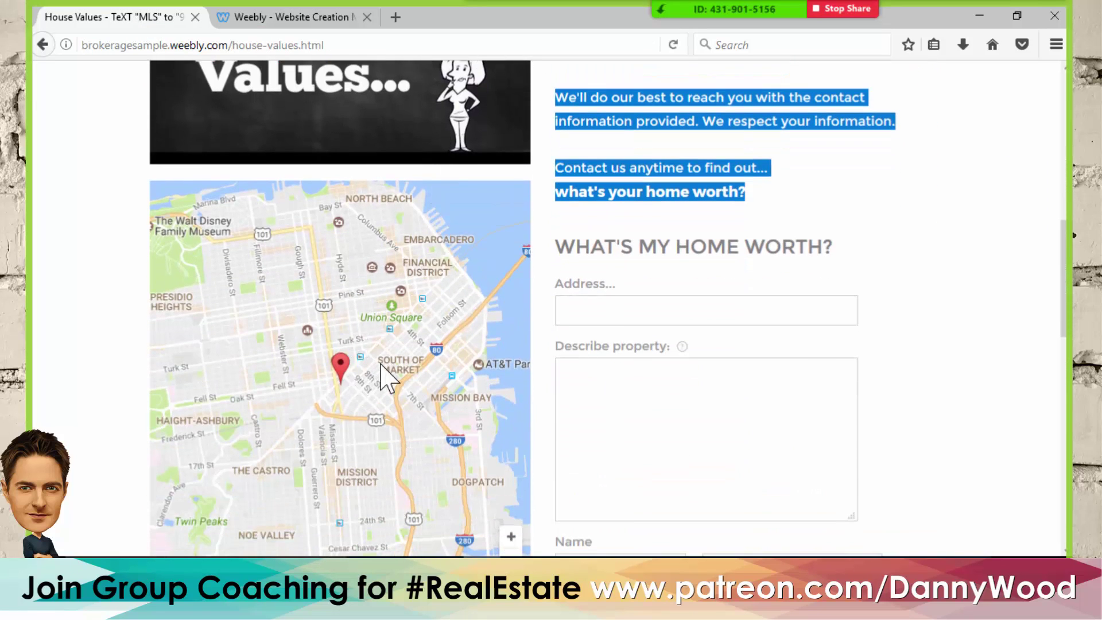
left_click(281, 15)
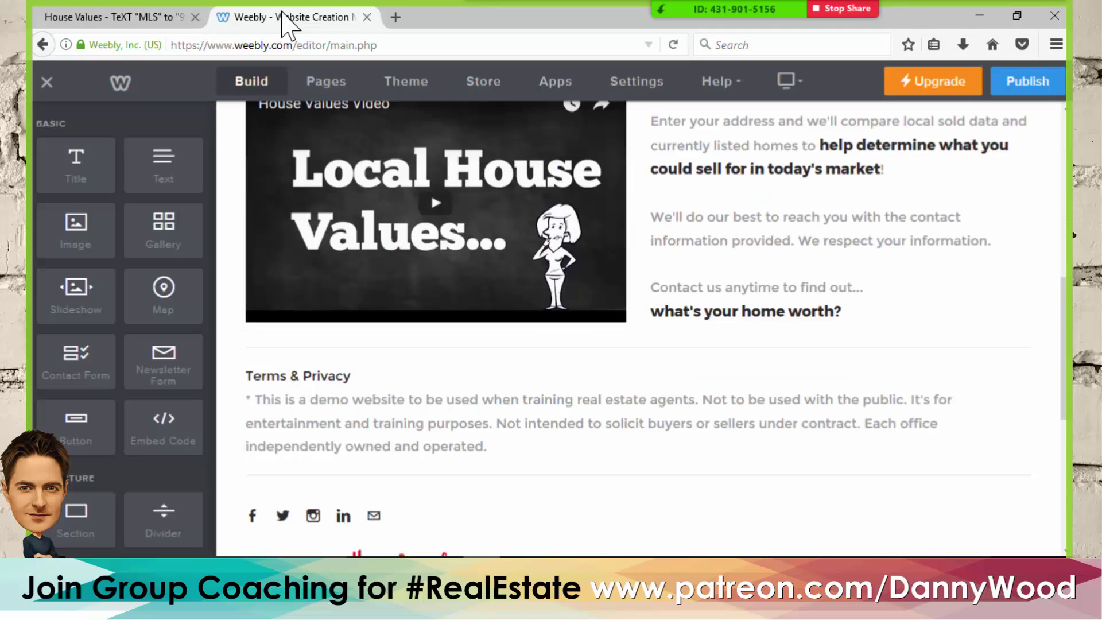
scroll(629, 352, "down", 2)
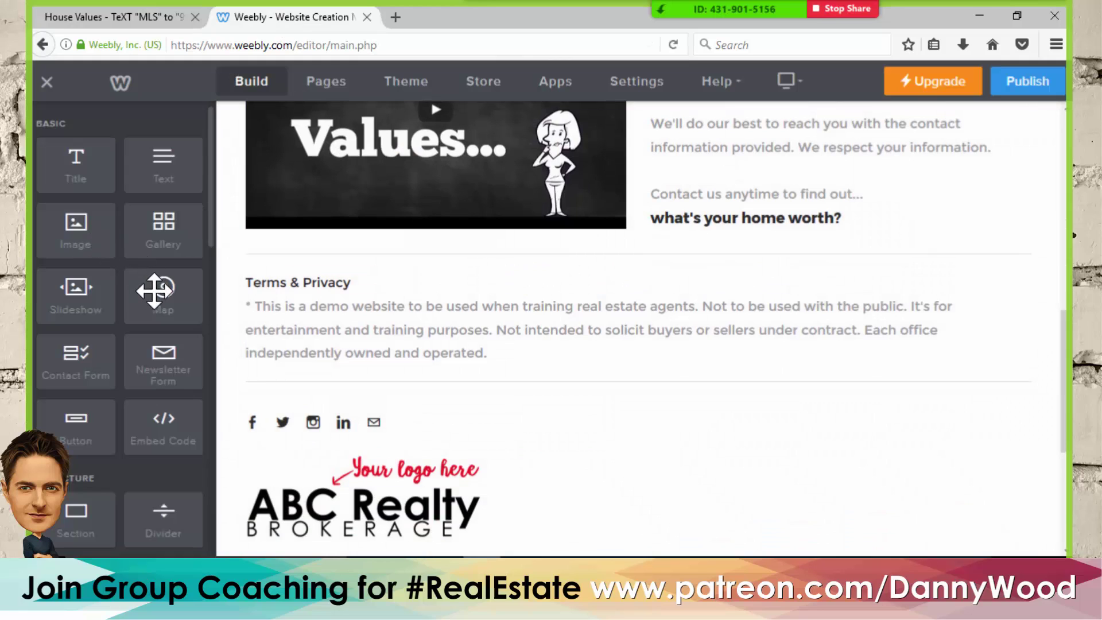
left_click_drag(154, 297, 395, 241)
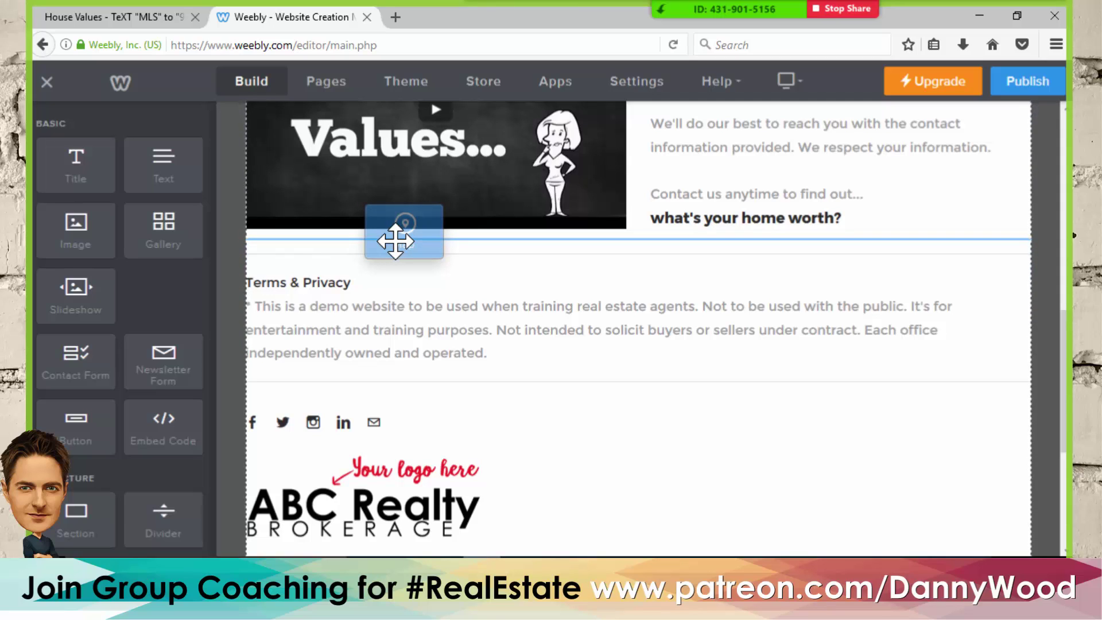
left_click_drag(395, 241, 396, 230)
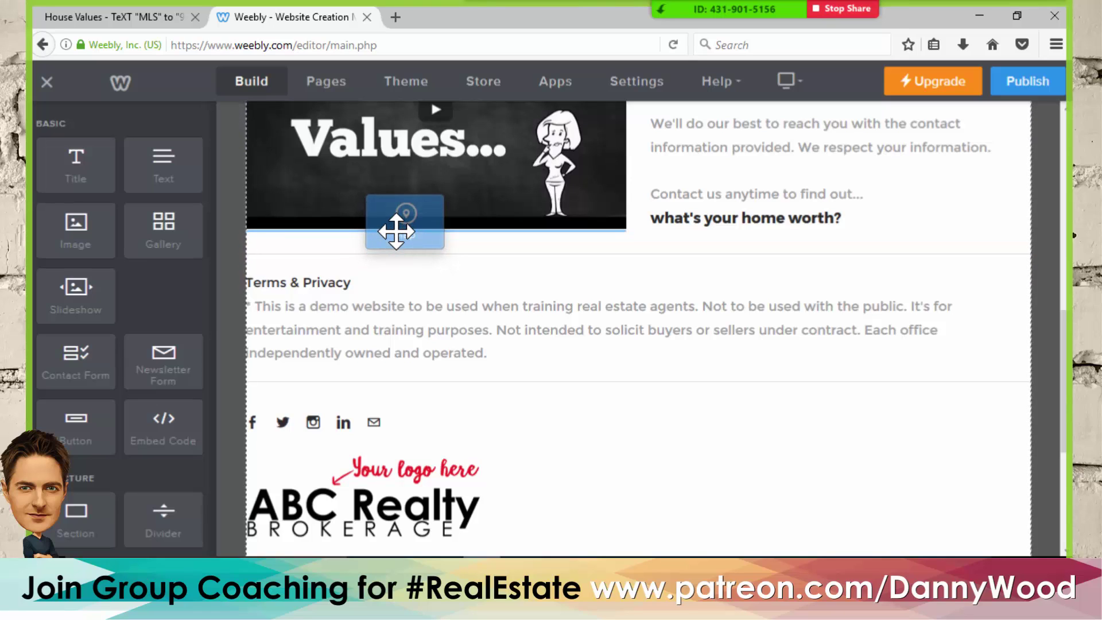
left_click_drag(396, 231, 395, 231)
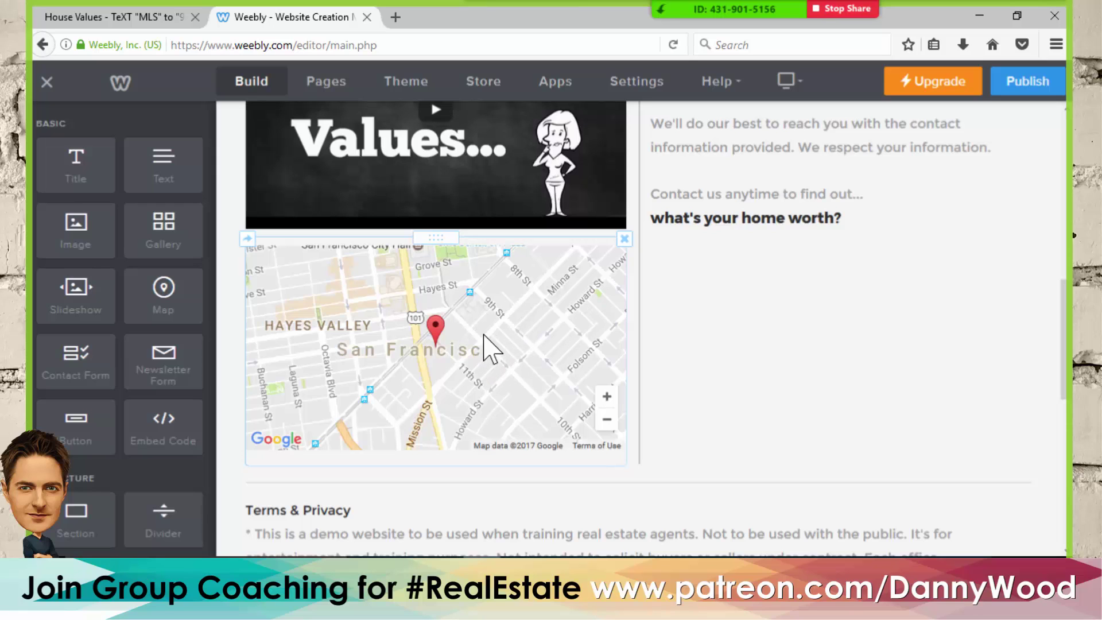
- Zoom the San Francisco map out one step overall, then view the live House Values page
left_click(484, 362)
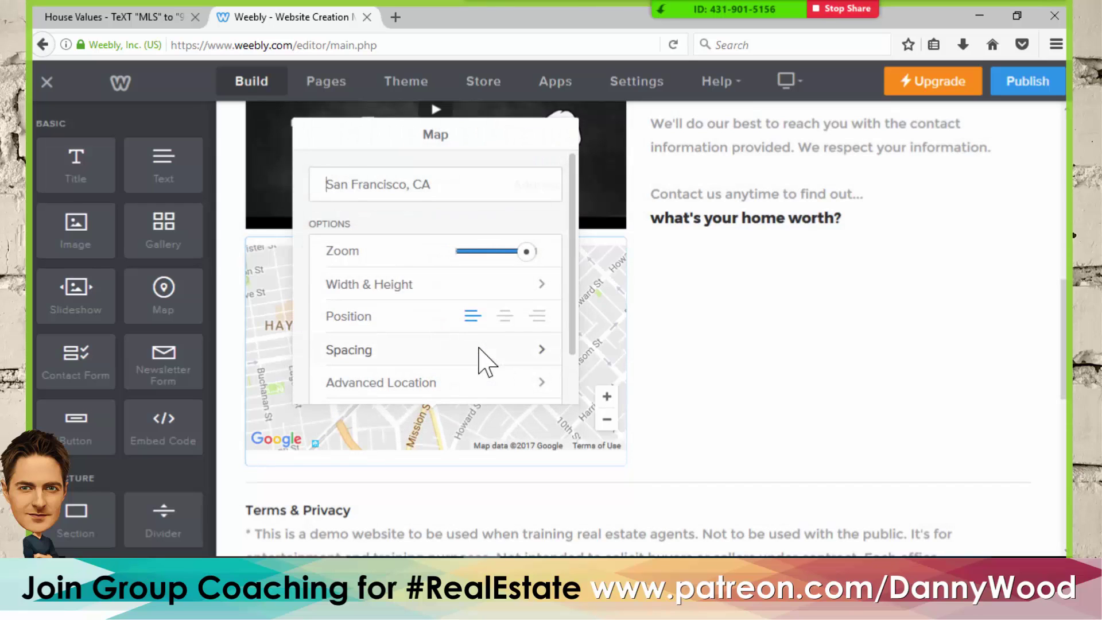
left_click_drag(440, 185, 295, 196)
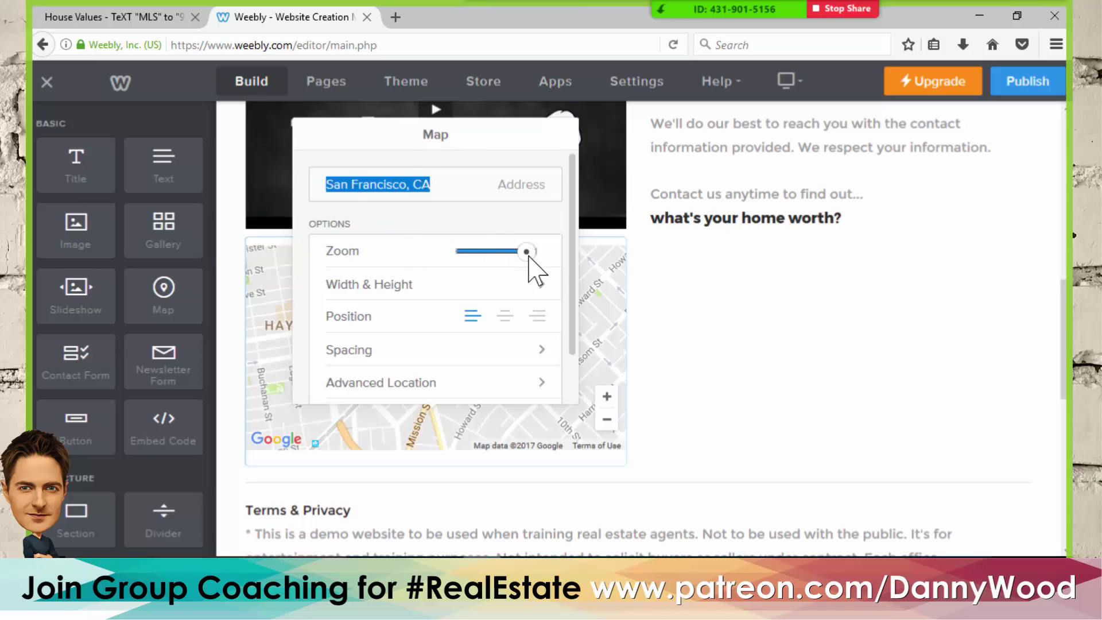
left_click_drag(529, 257, 516, 256)
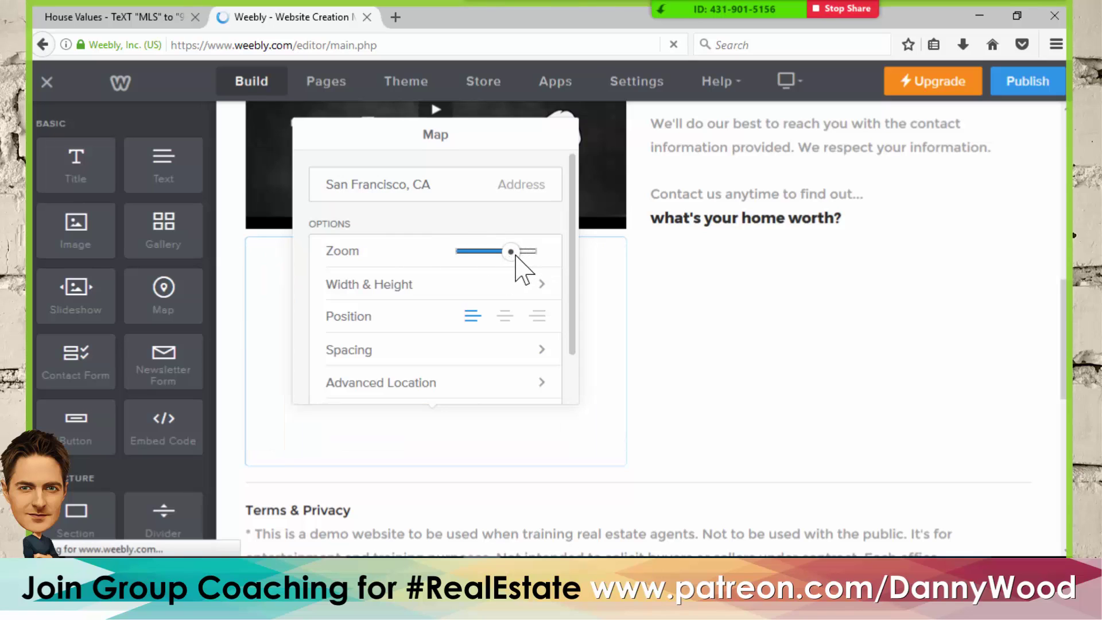
left_click_drag(514, 256, 498, 255)
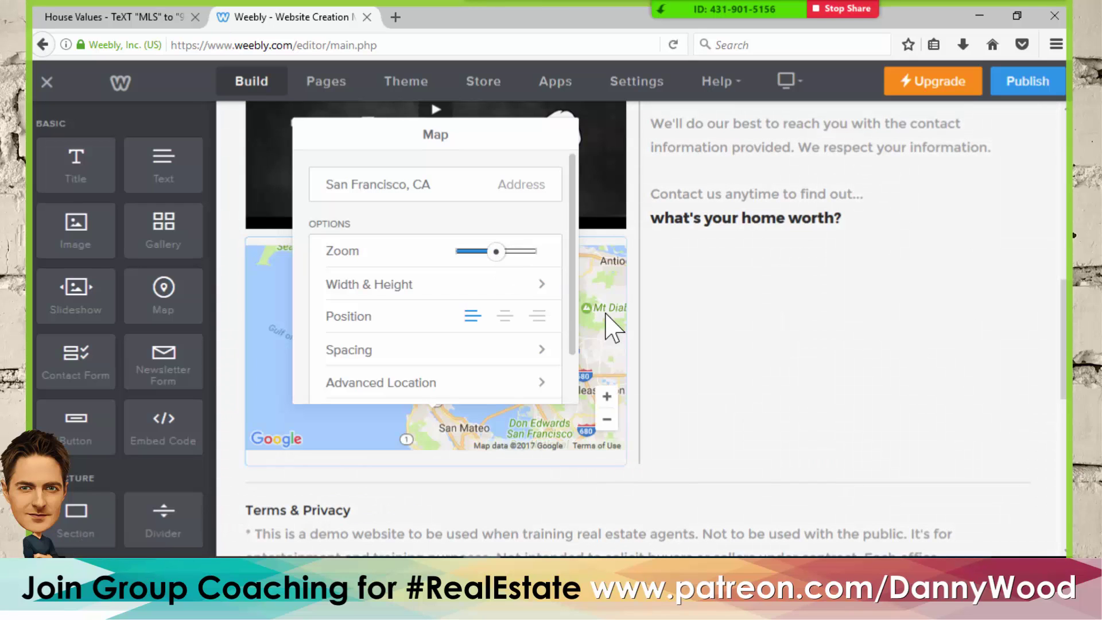
left_click(686, 333)
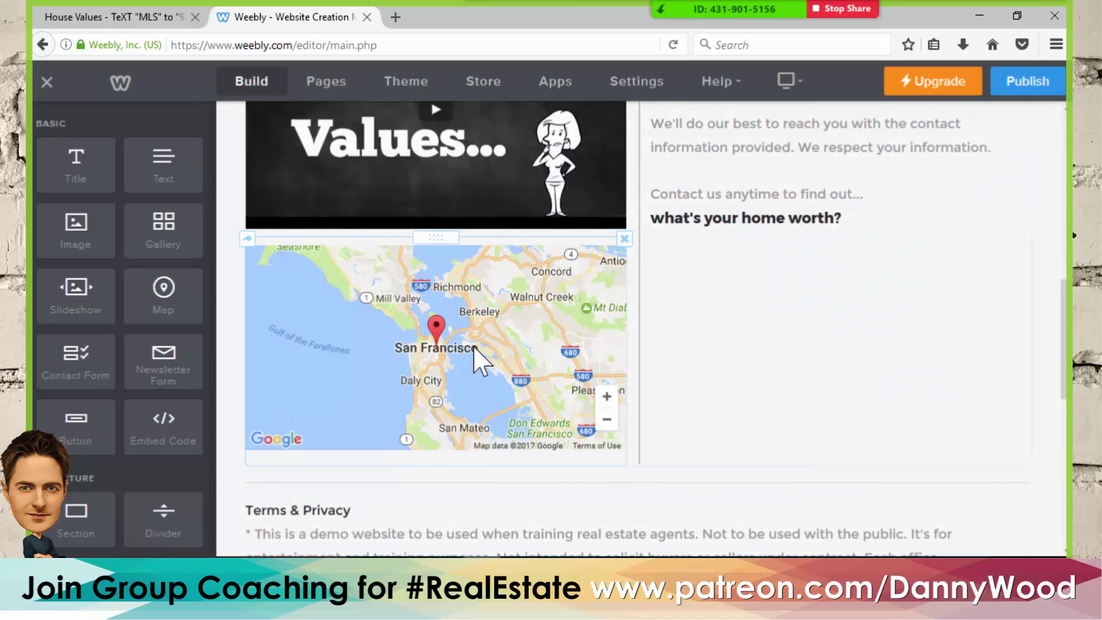
left_click(472, 362)
left_click_drag(497, 252, 512, 252)
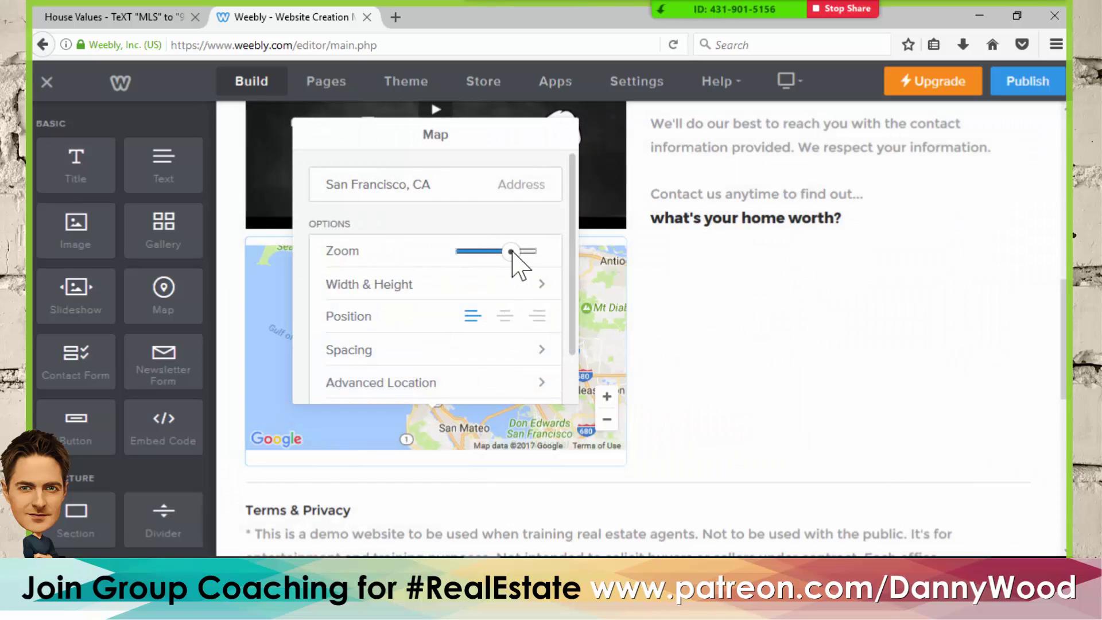
left_click(715, 345)
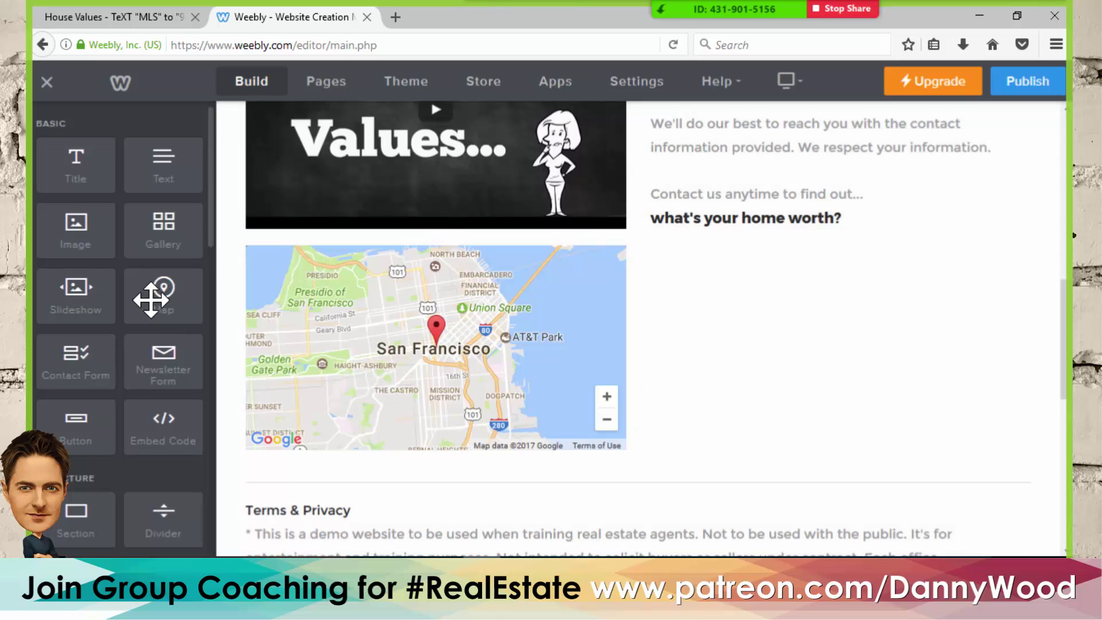
left_click(148, 20)
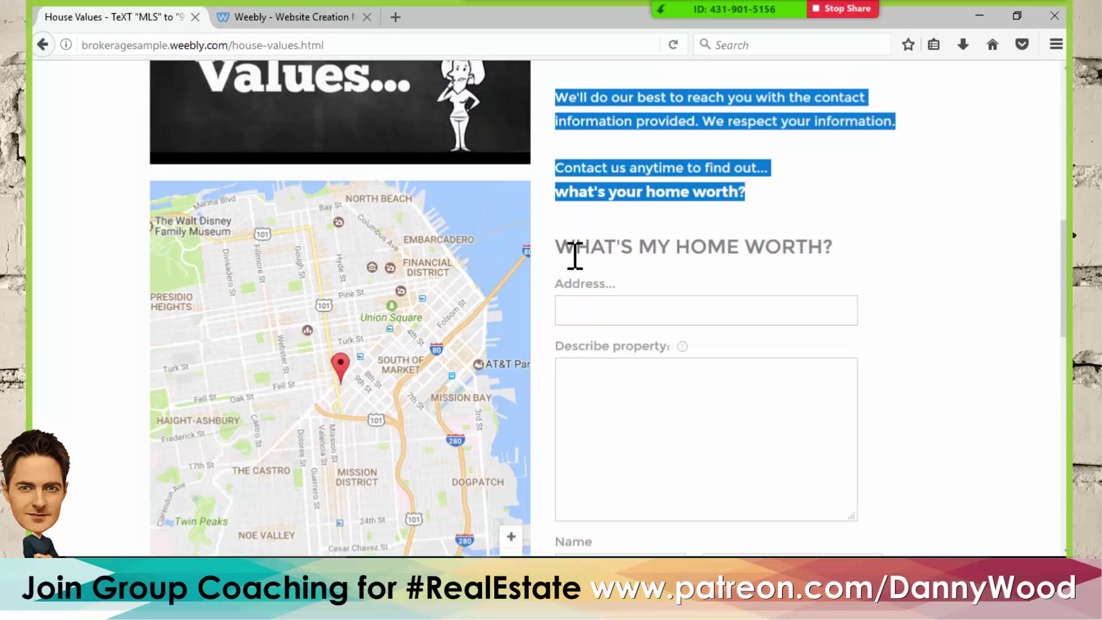
- Check the form fields on the live House Values page, then go back to the Weebly editor
scroll(787, 256, "down", 3)
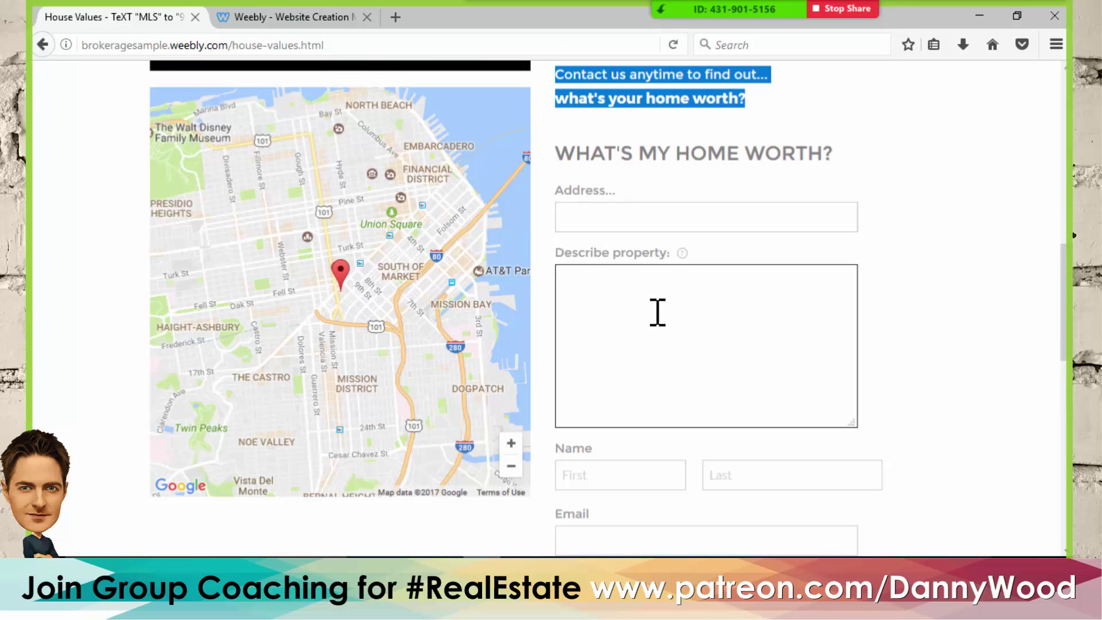
scroll(657, 312, "down", 6)
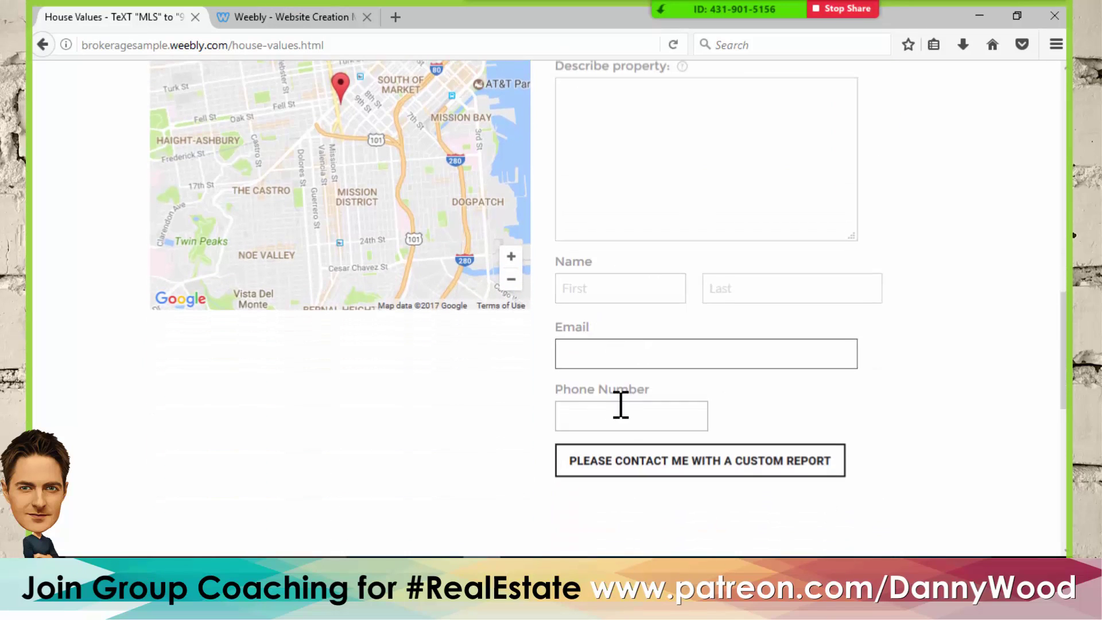
left_click(286, 16)
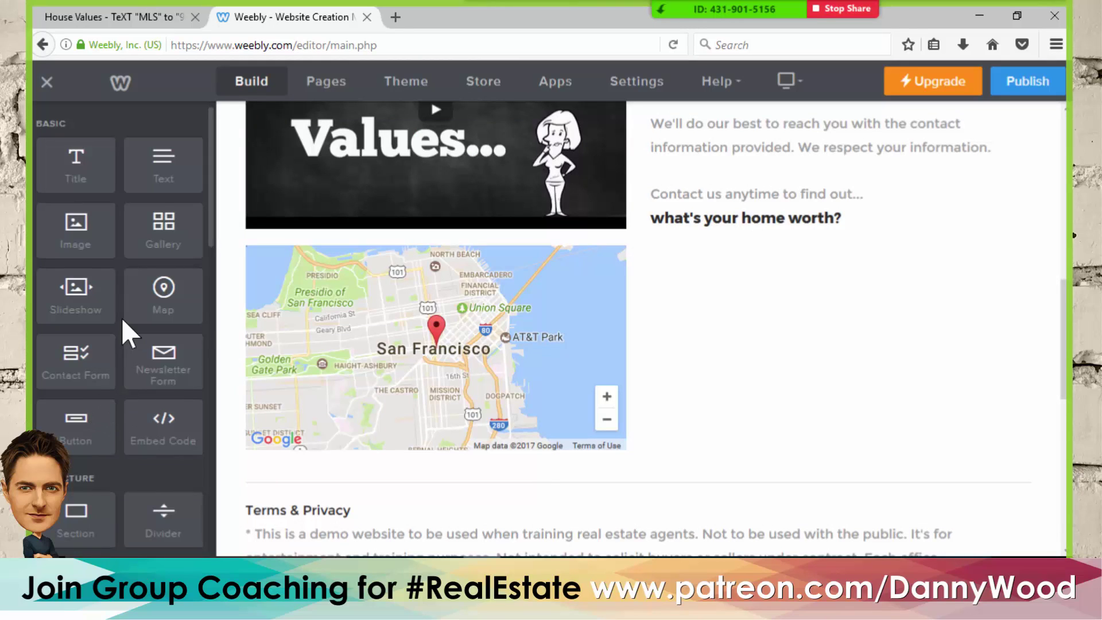
- Place a Contact Form with Name, Email and Comment fields in the column beside the San Francisco map
scroll(122, 318, "down", 4)
scroll(124, 315, "down", 4)
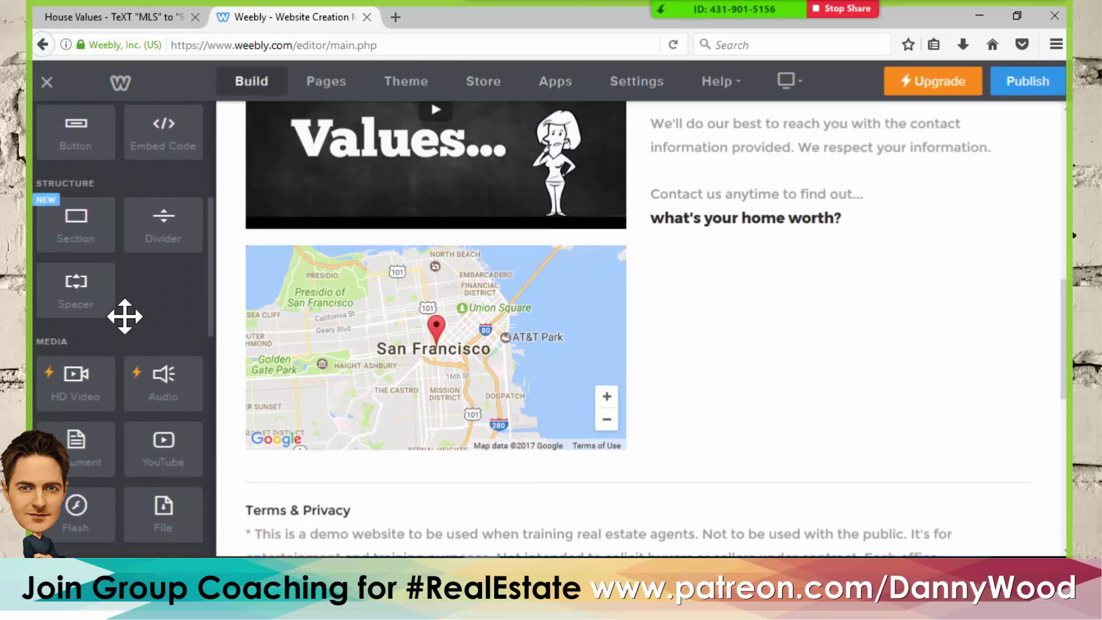
scroll(124, 316, "down", 4)
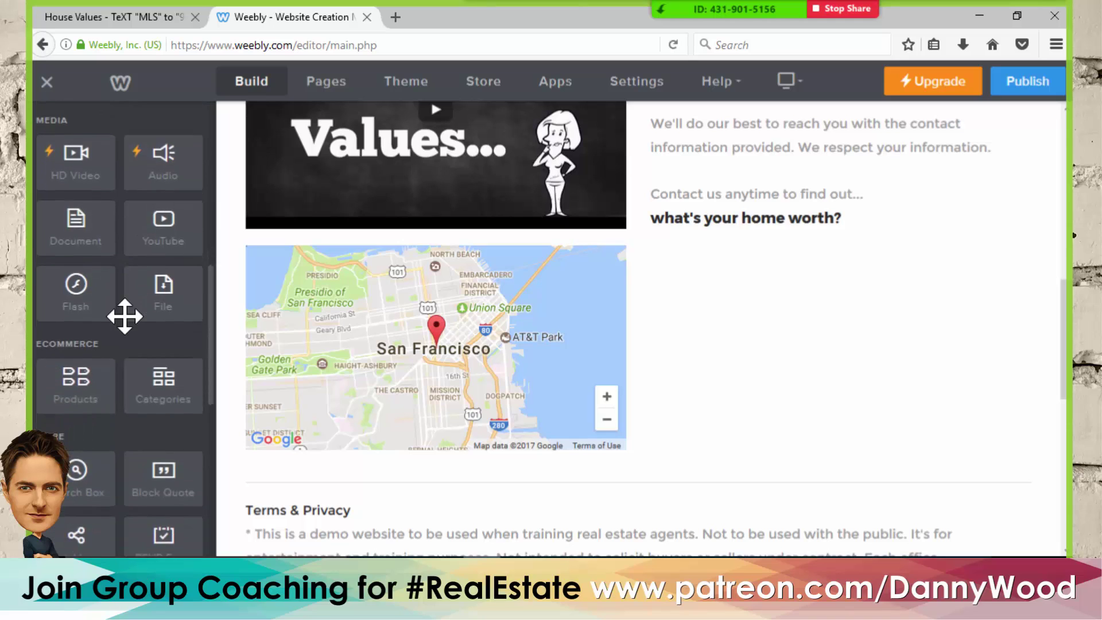
scroll(125, 318, "up", 3)
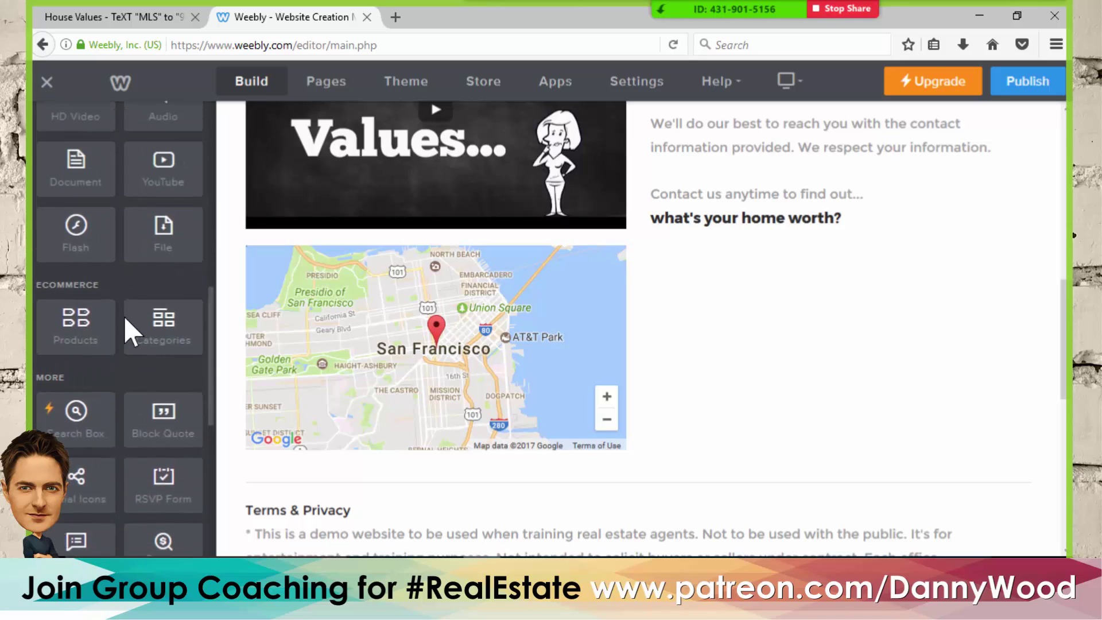
scroll(125, 316, "up", 3)
scroll(124, 317, "up", 4)
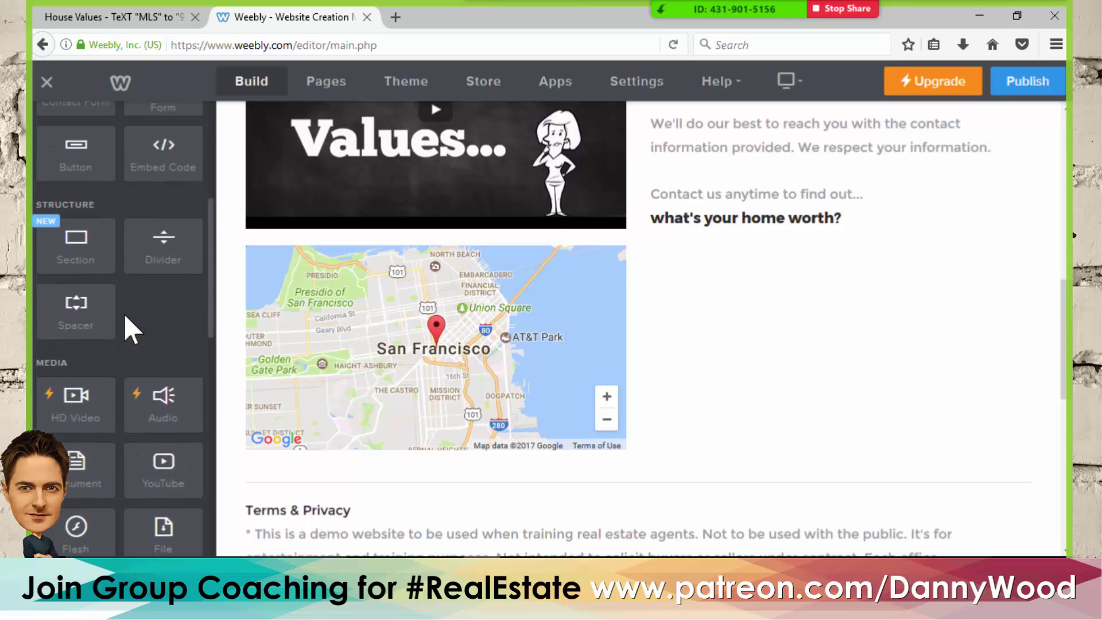
scroll(125, 316, "up", 3)
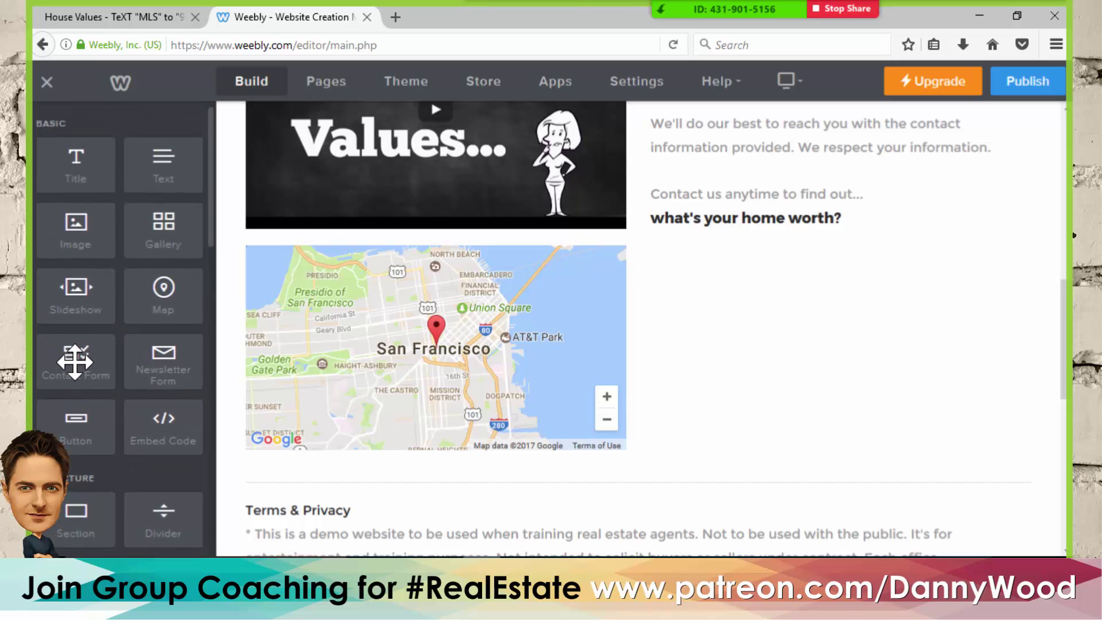
left_click_drag(69, 363, 755, 243)
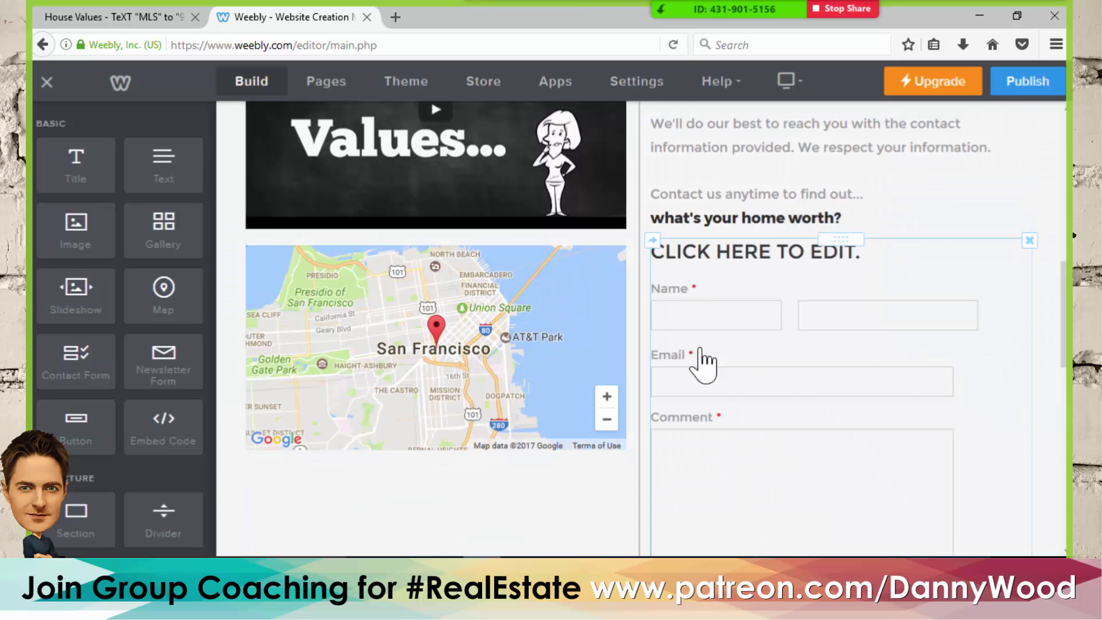
- Copy the 'What's My Home Worth?' heading text from the live House Values page
left_click(150, 17)
scroll(714, 242, "up", 5)
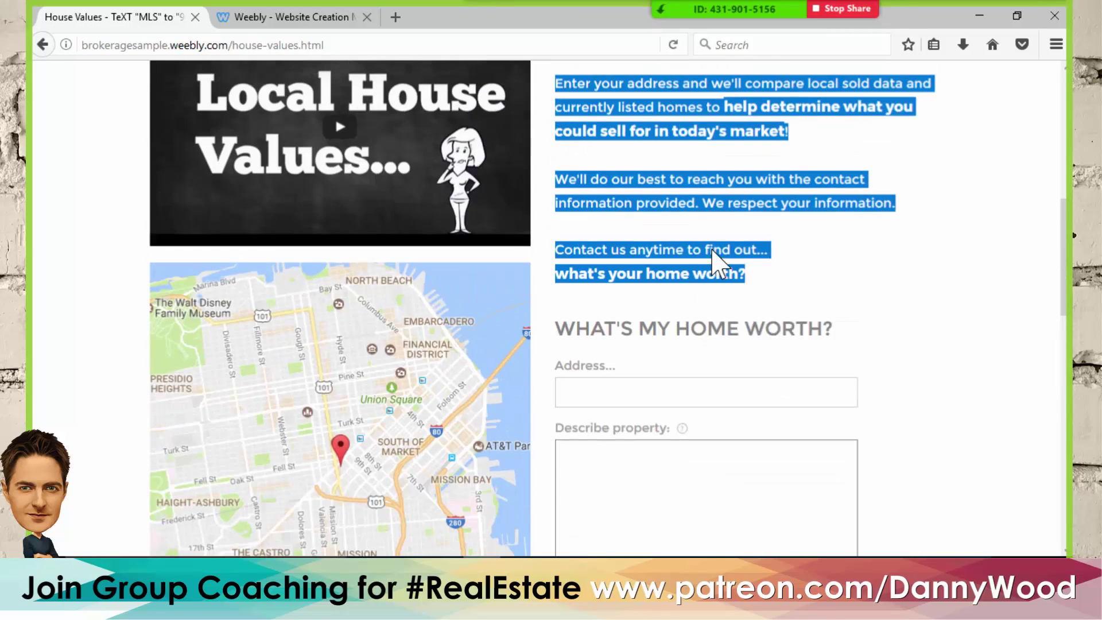
left_click(704, 349)
left_click_drag(844, 343, 556, 352)
key("ctrl+c")
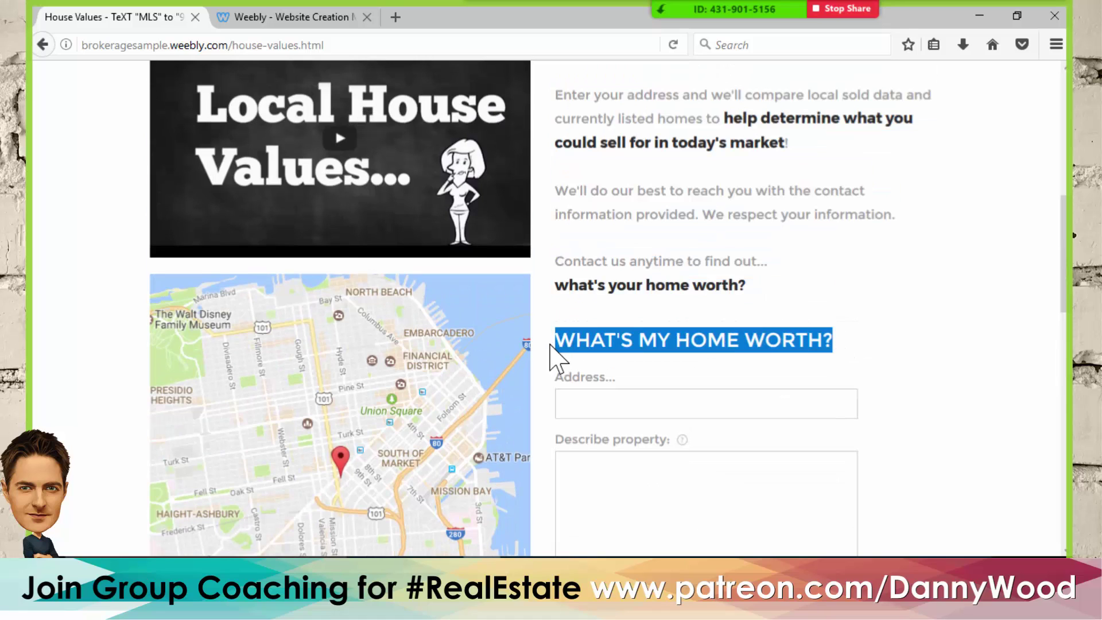
left_click(276, 17)
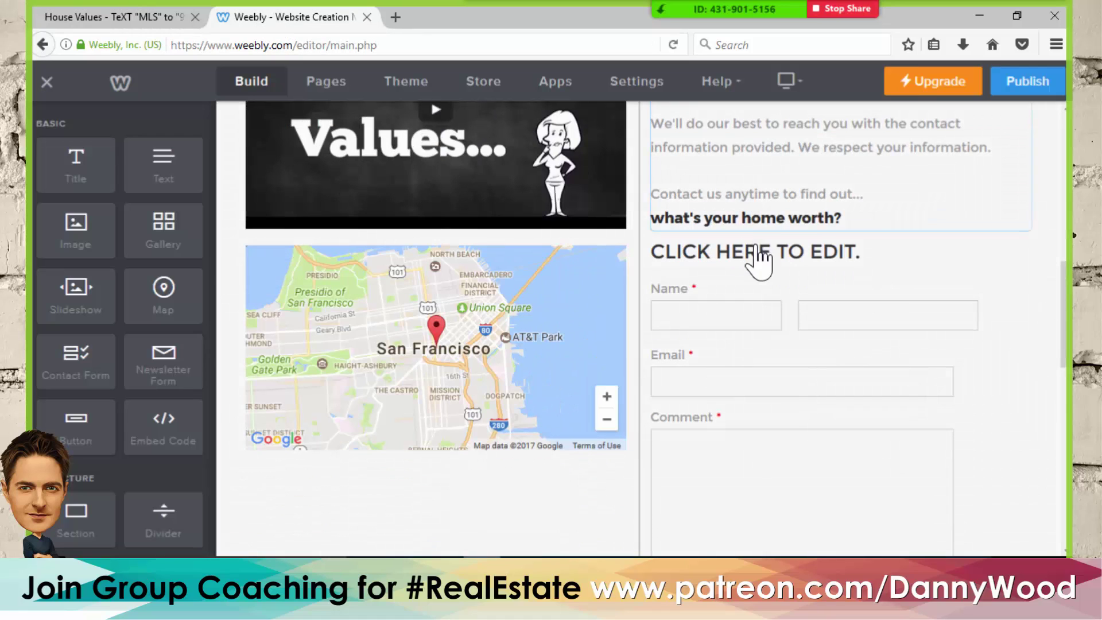
- Paste it as the contact form's heading and drop an Address field above Name
left_click(758, 262)
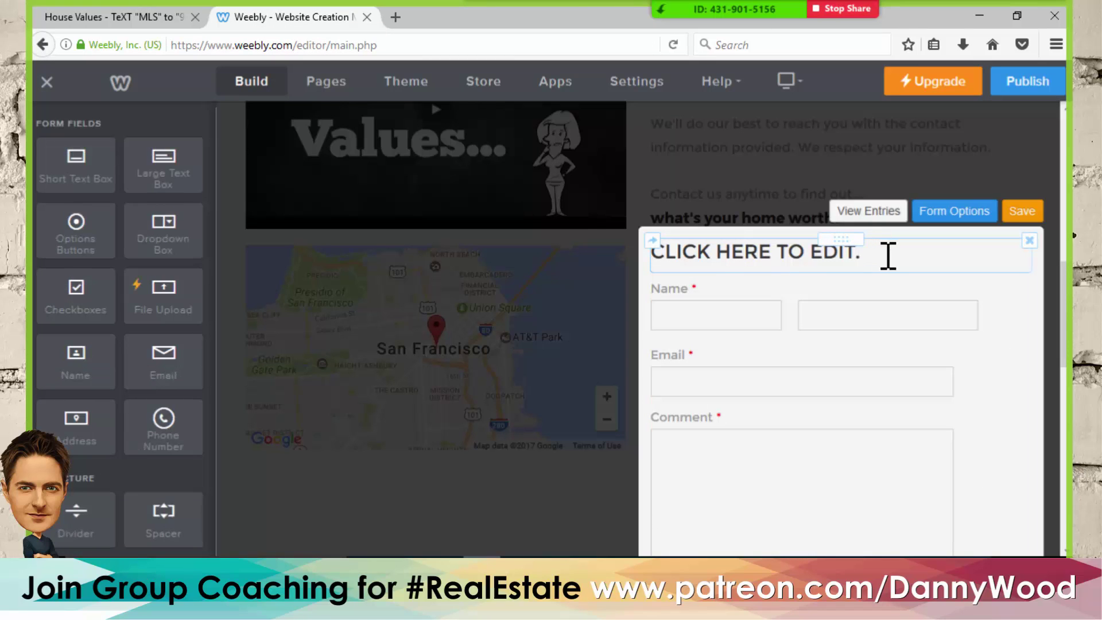
left_click(887, 255)
key("ctrl+v")
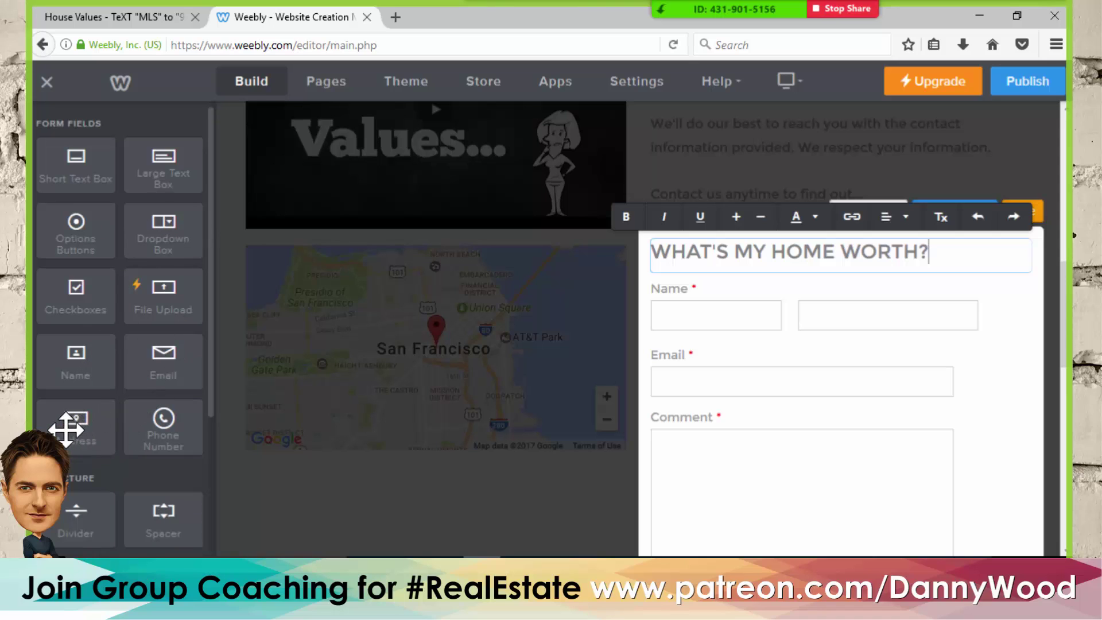
left_click_drag(74, 426, 777, 321)
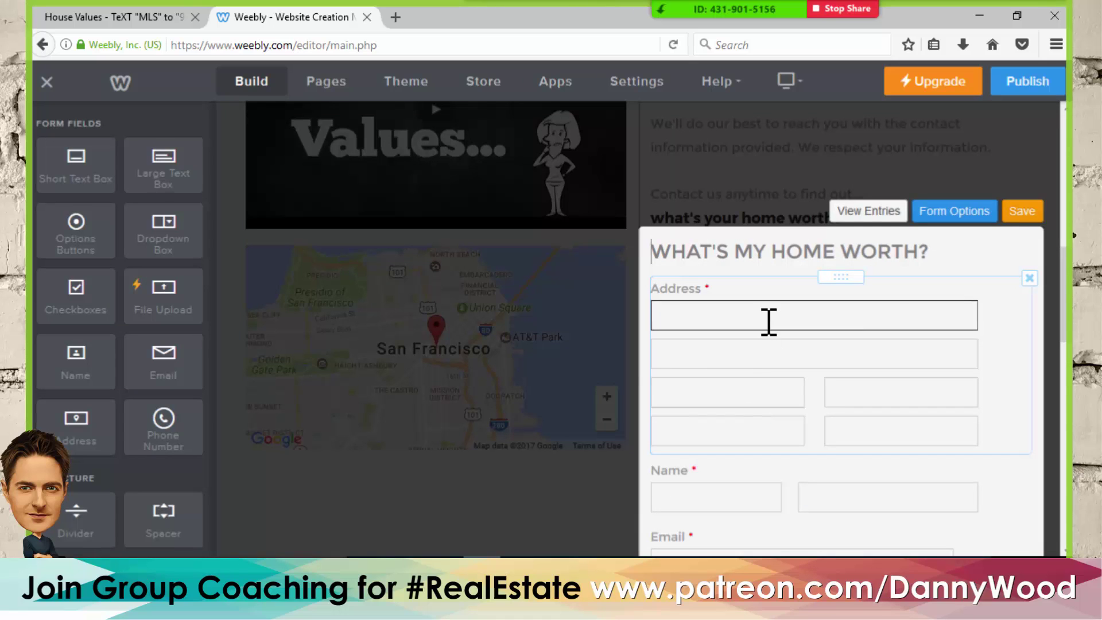
- Remove the previously added Address field from the form
left_click(764, 290)
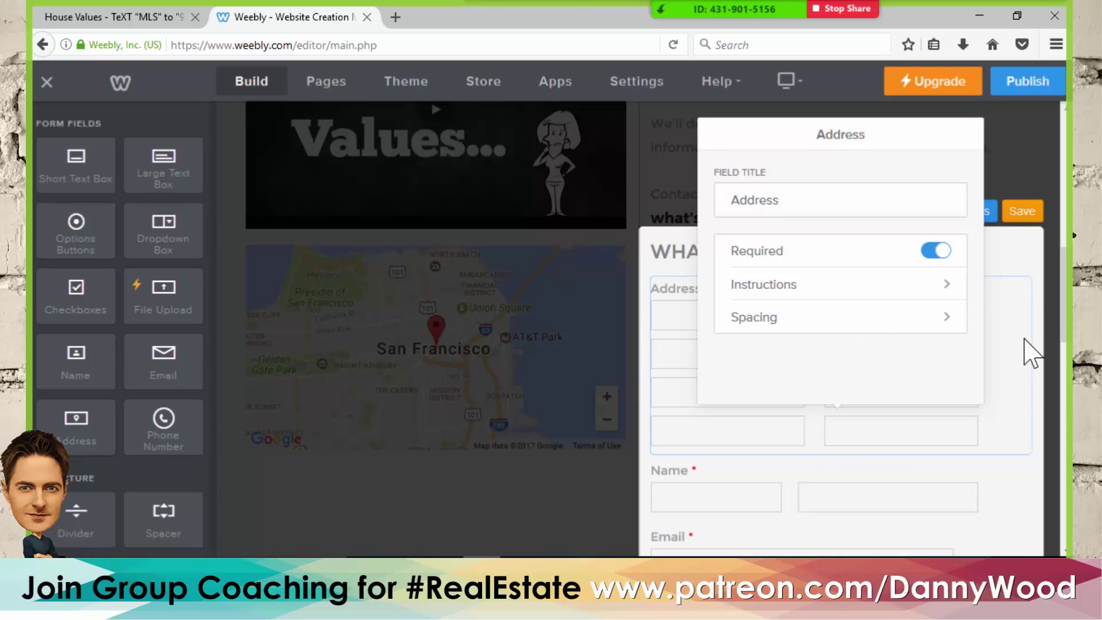
left_click(1030, 270)
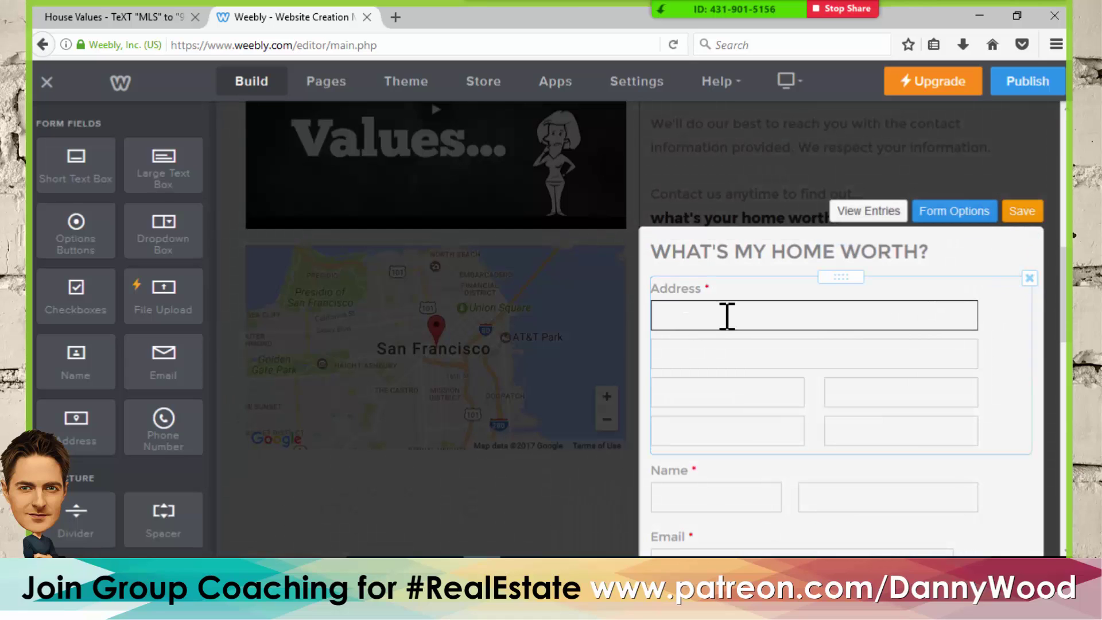
left_click(1030, 278)
left_click(993, 234)
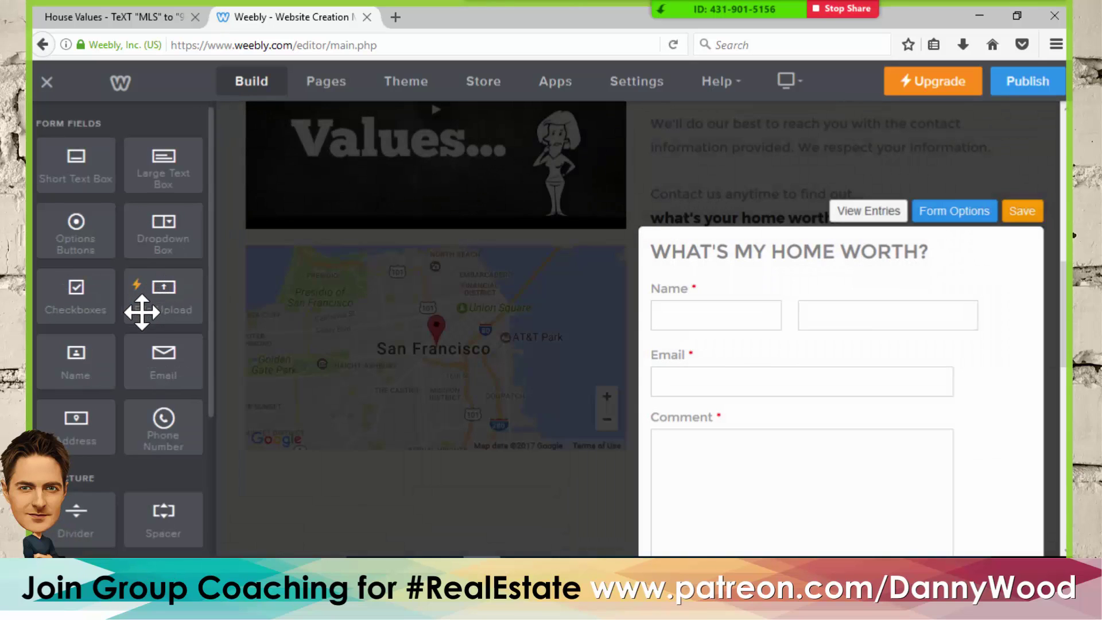
- Add a short text field at the top of the form and title it Address
scroll(125, 272, "down", 5)
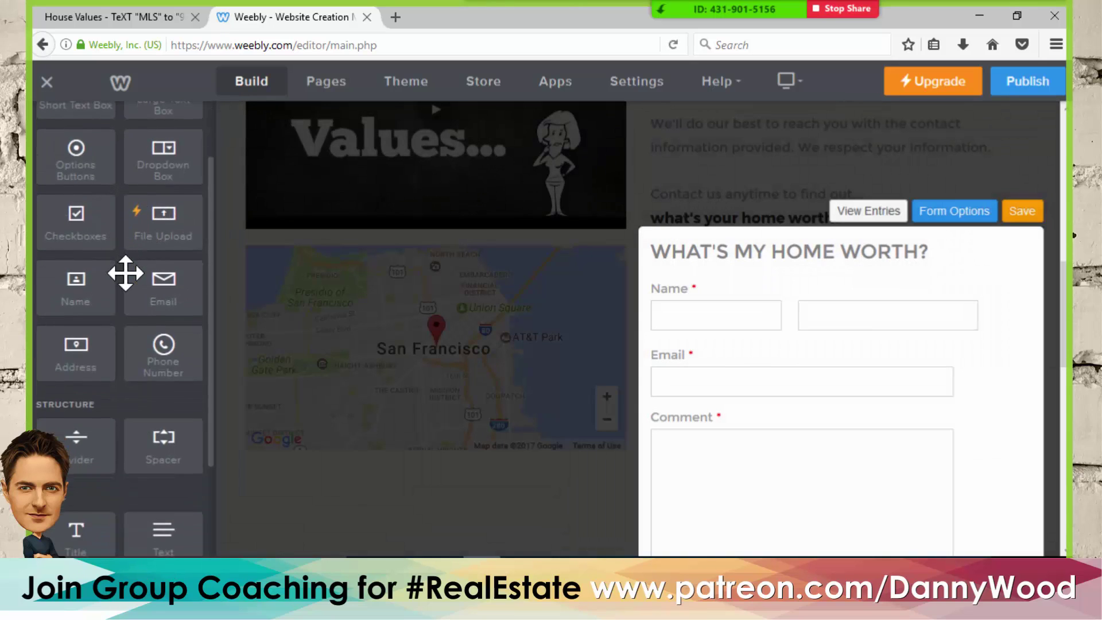
scroll(123, 272, "up", 3)
scroll(123, 272, "up", 1)
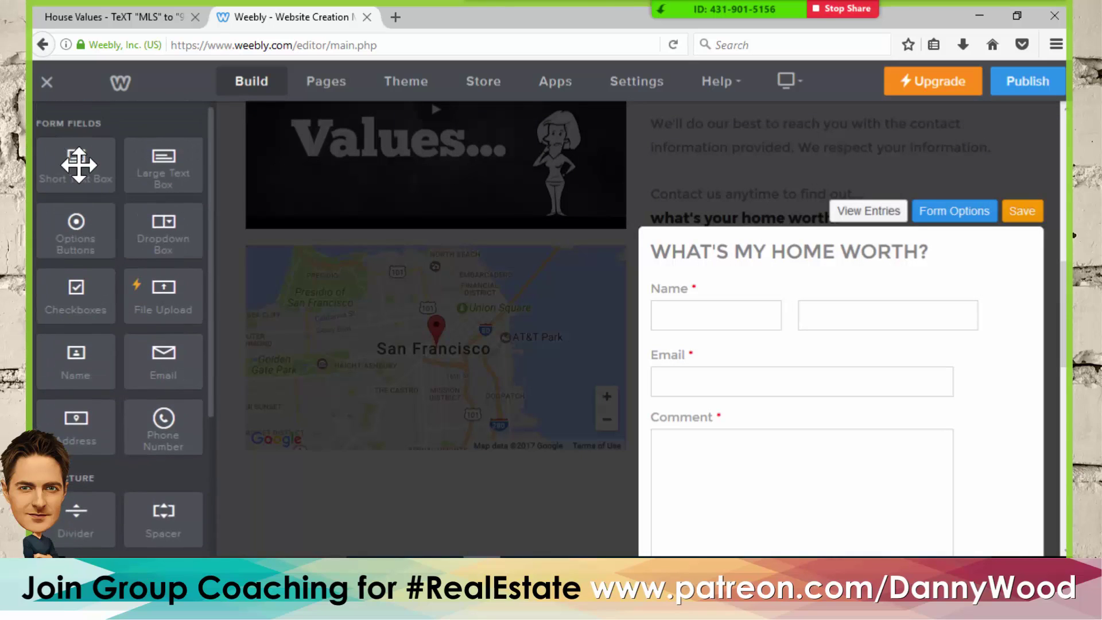
left_click_drag(79, 165, 736, 272)
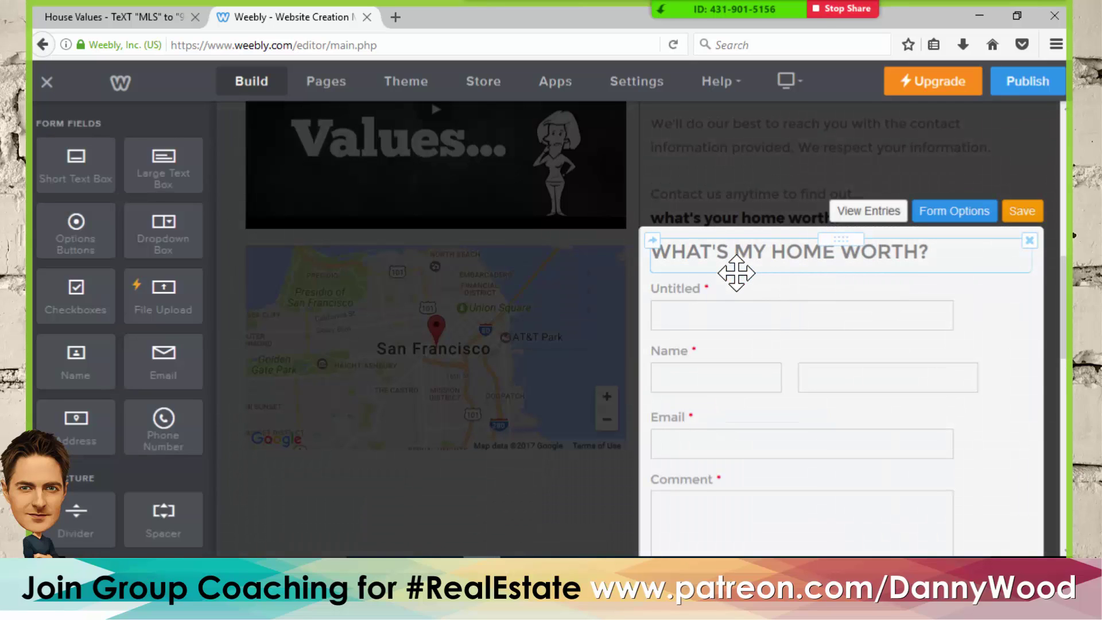
left_click(723, 303)
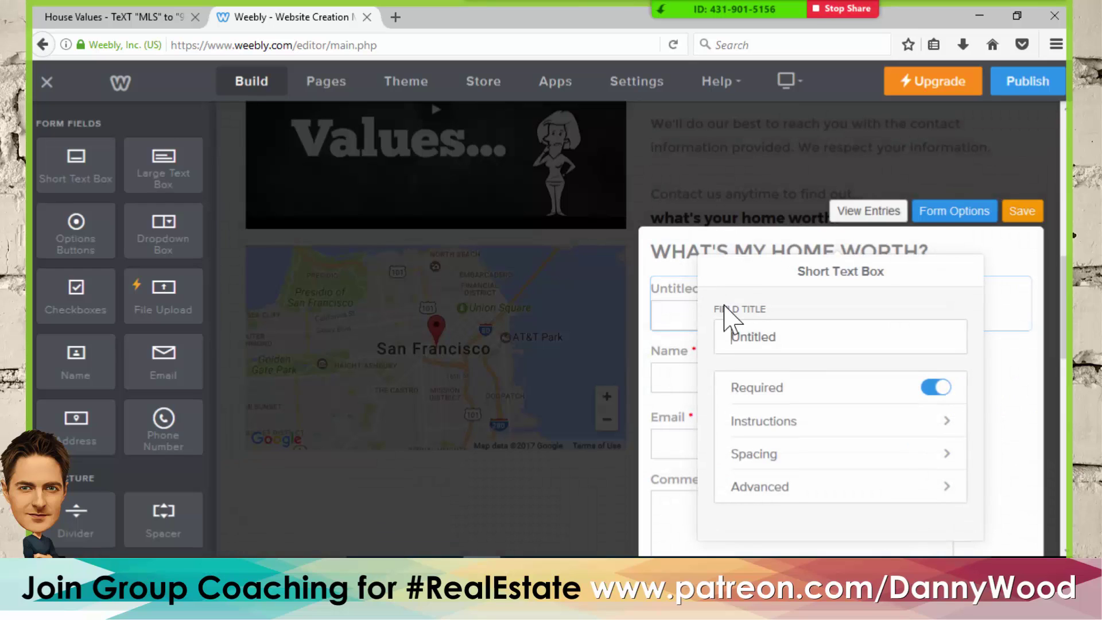
left_click_drag(787, 337, 738, 335)
left_click(1008, 263)
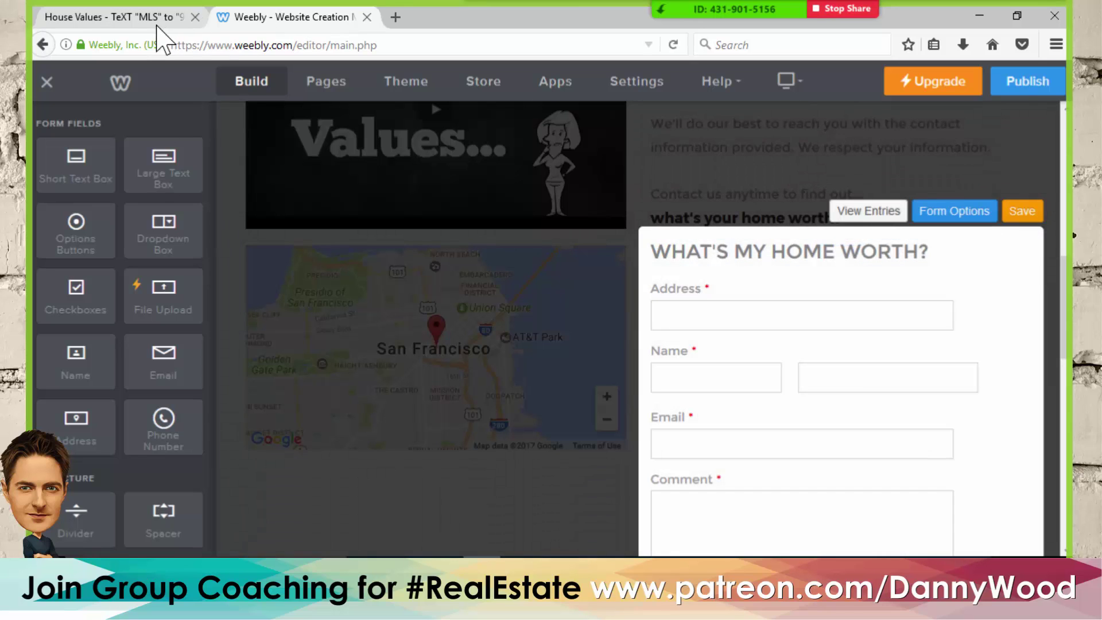
left_click(164, 18)
- Insert a large text box under Address and retitle it 'Tell us about your property...'
scroll(666, 283, "down", 3)
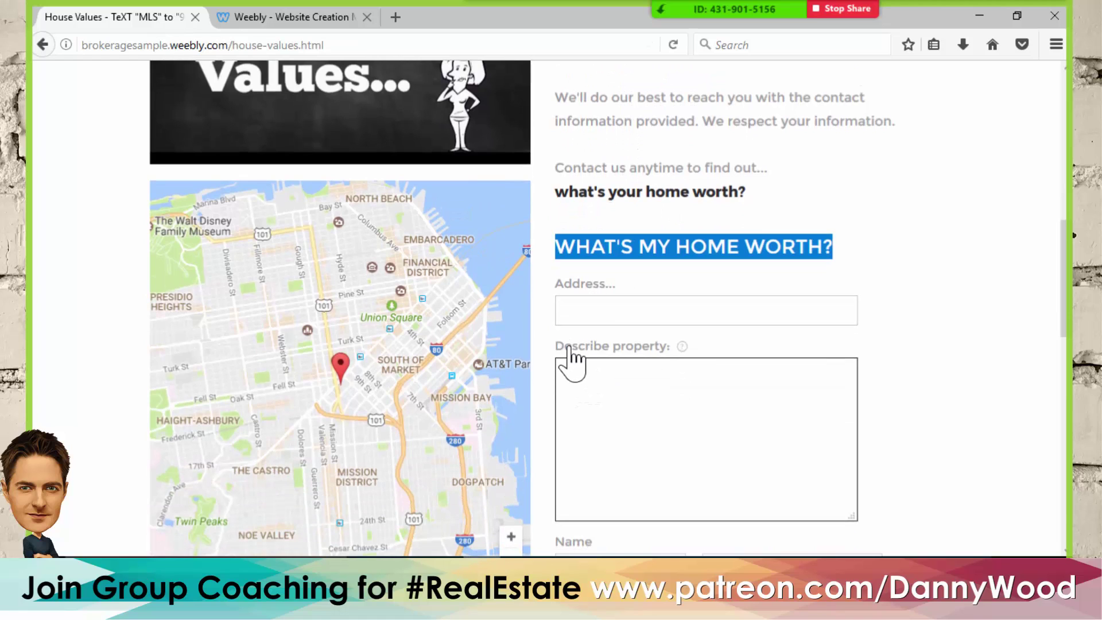
left_click(279, 18)
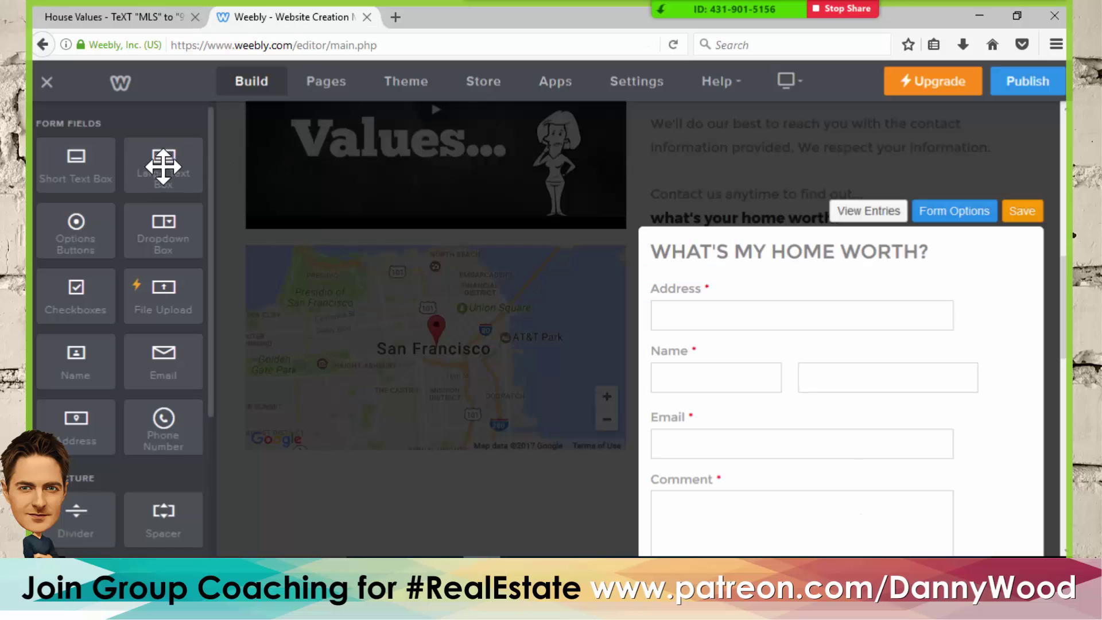
left_click_drag(162, 174, 733, 343)
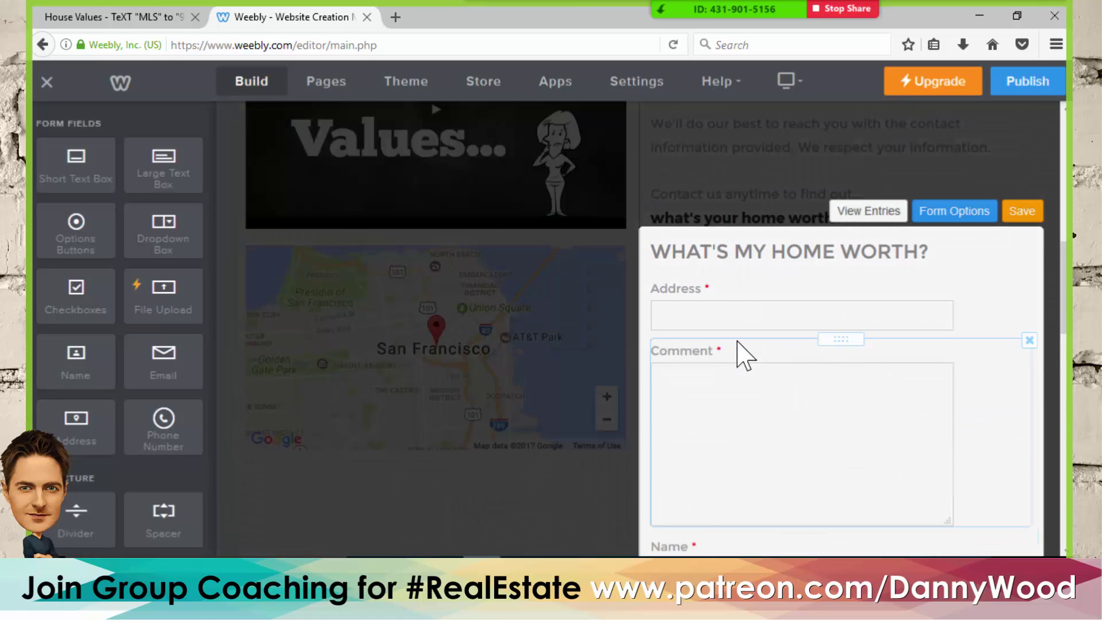
left_click(681, 354)
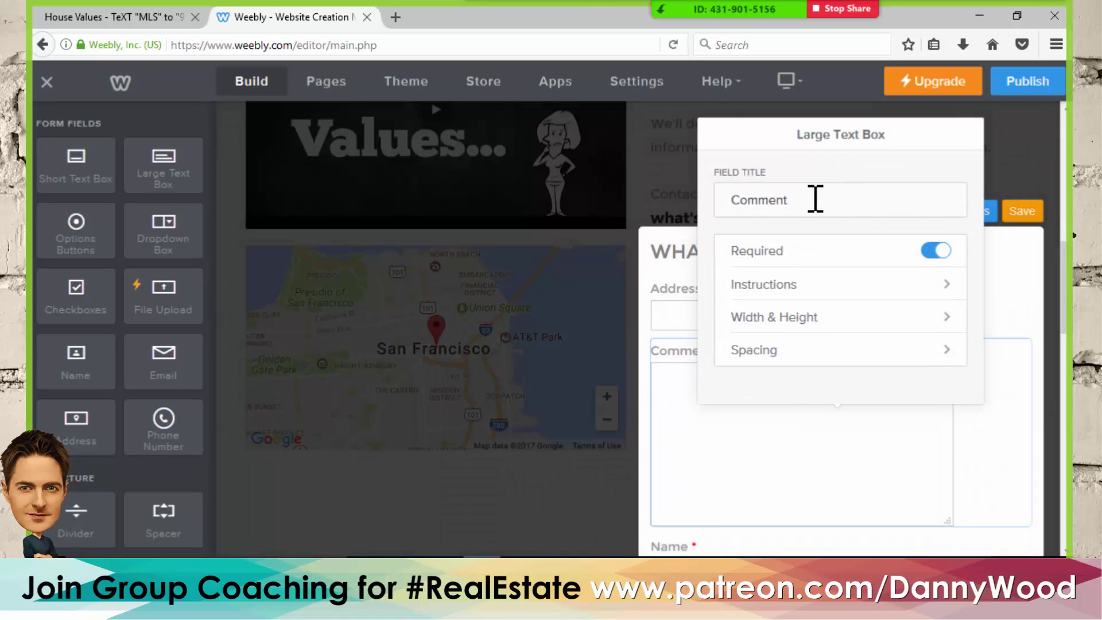
left_click_drag(795, 202, 724, 204)
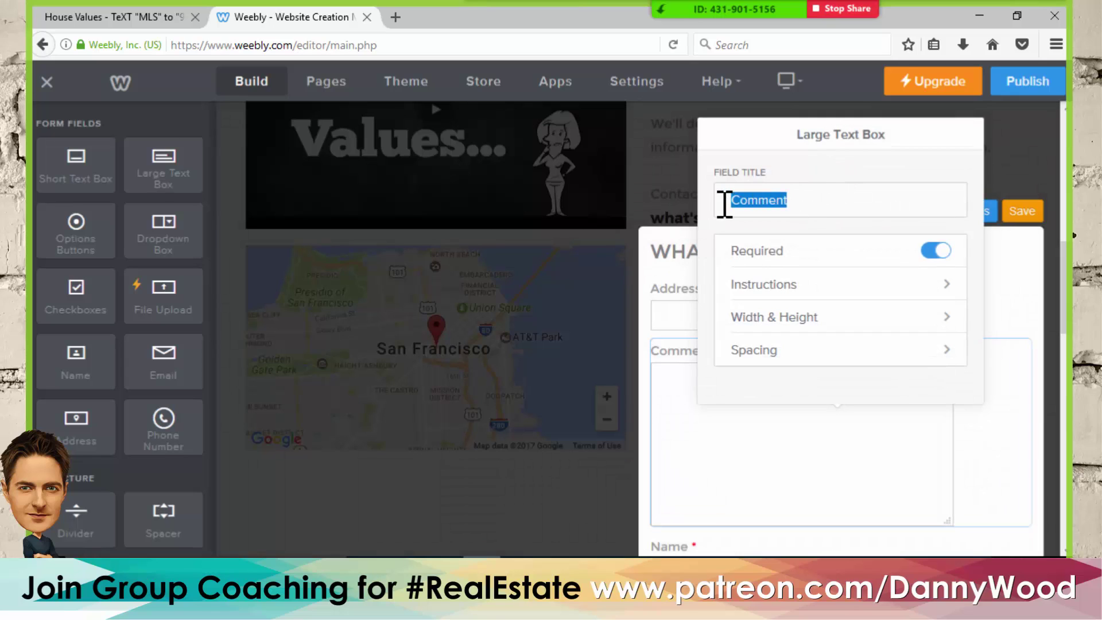
type("Tell us about your property...")
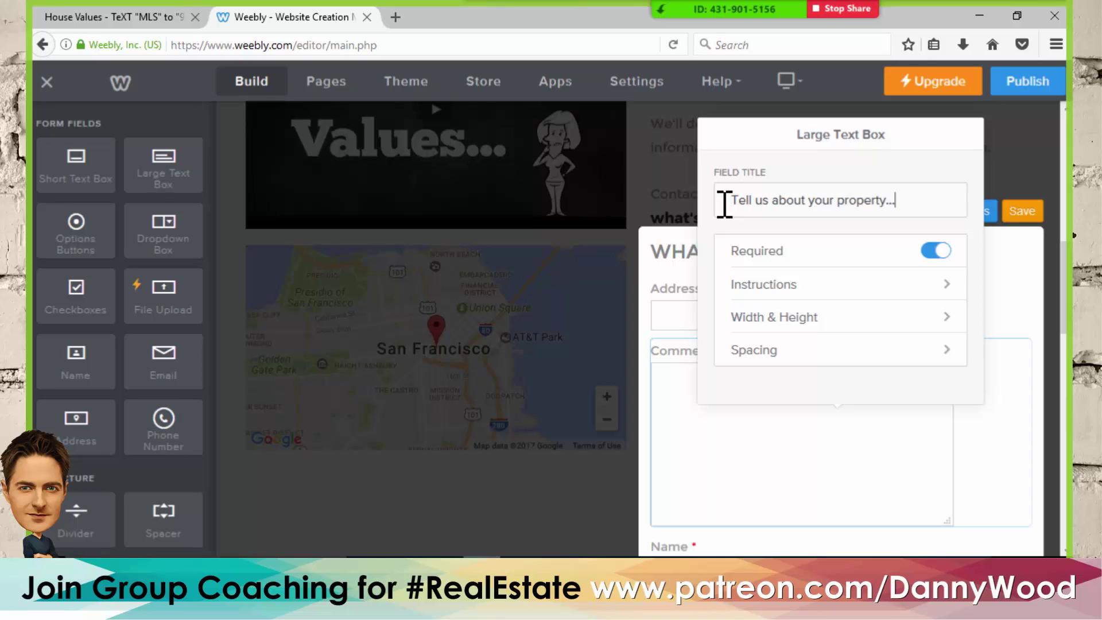
left_click(1015, 272)
scroll(892, 295, "down", 3)
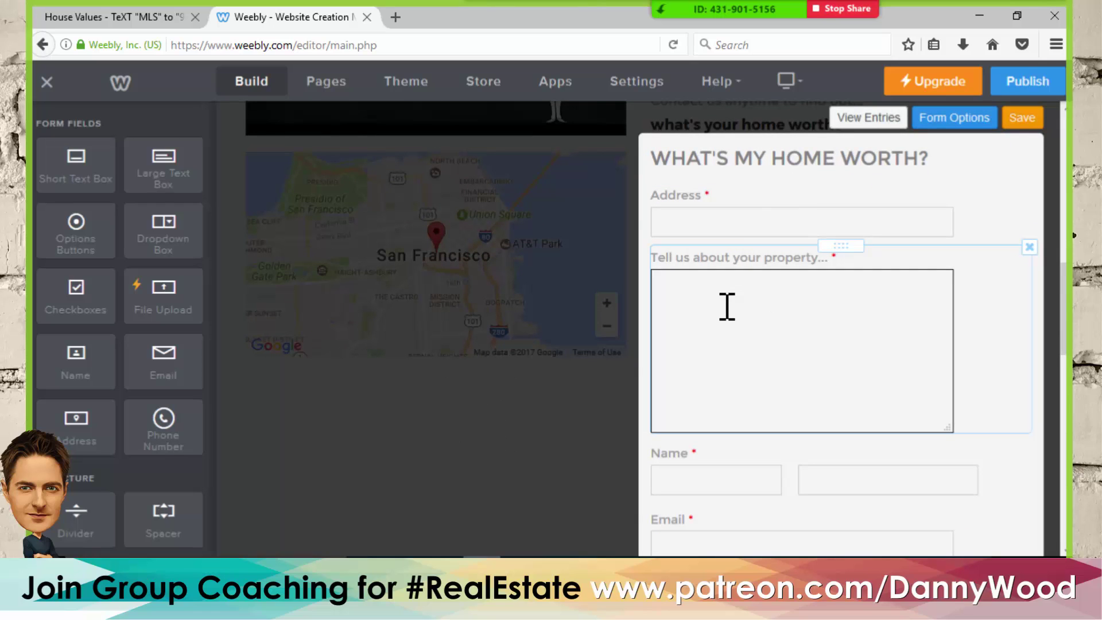
scroll(755, 300, "down", 5)
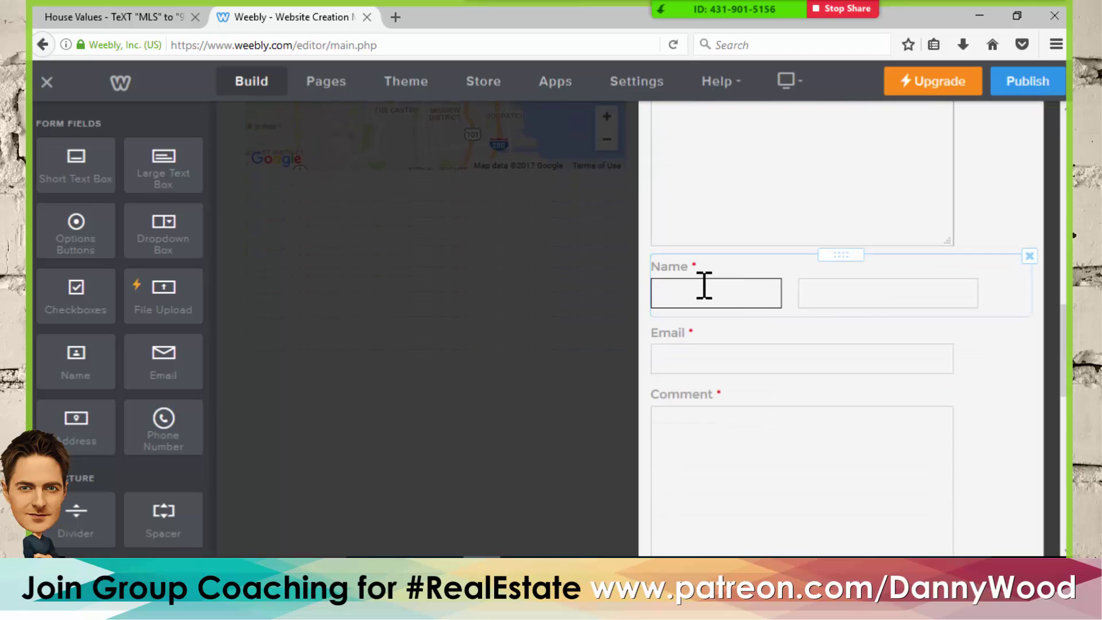
- Delete the old Comment box and insert a Phone Number field between Name and Email
scroll(711, 356, "down", 3)
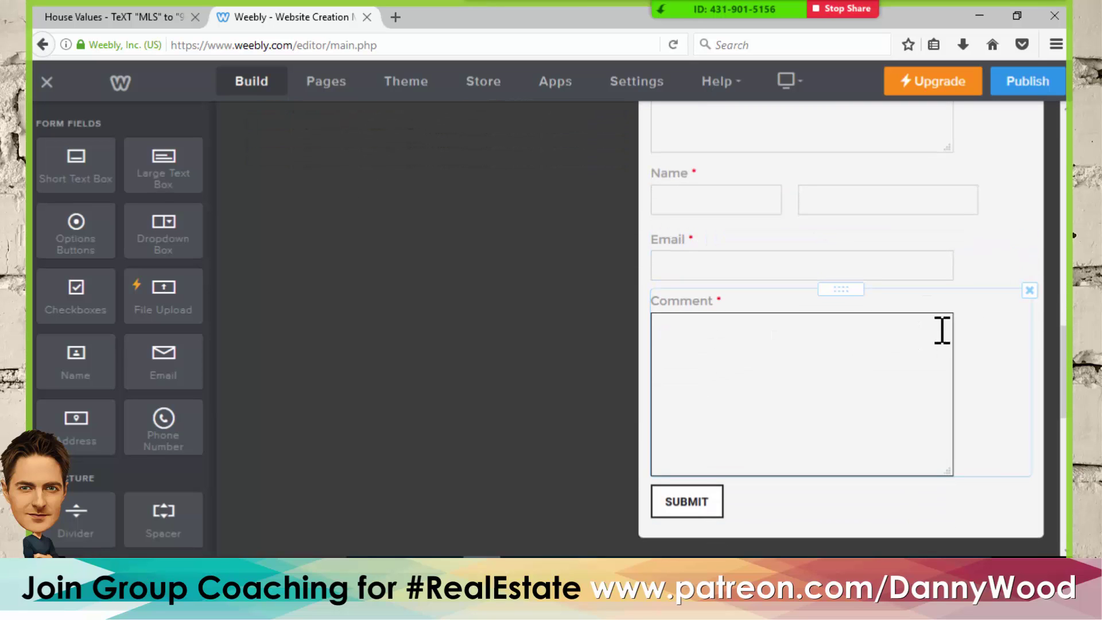
left_click(1029, 291)
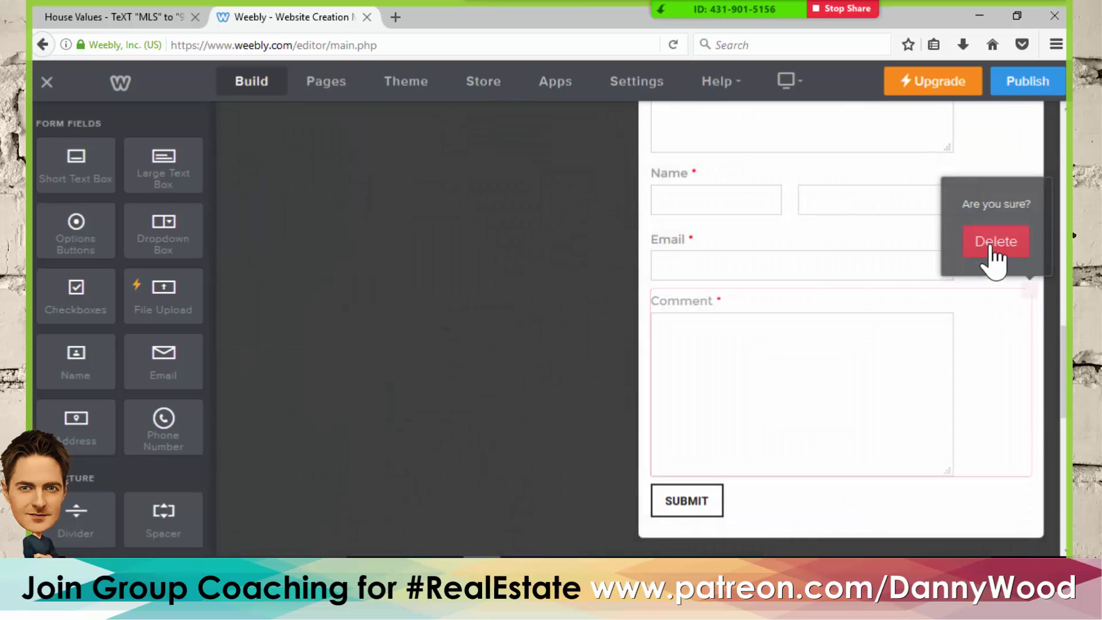
left_click(992, 242)
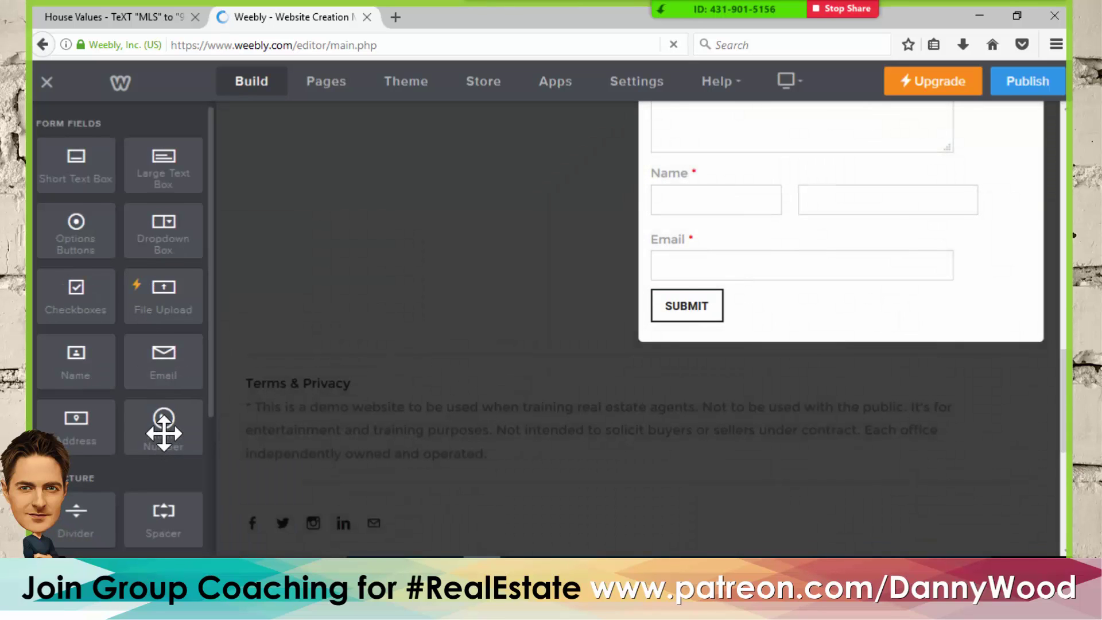
left_click_drag(163, 434, 790, 246)
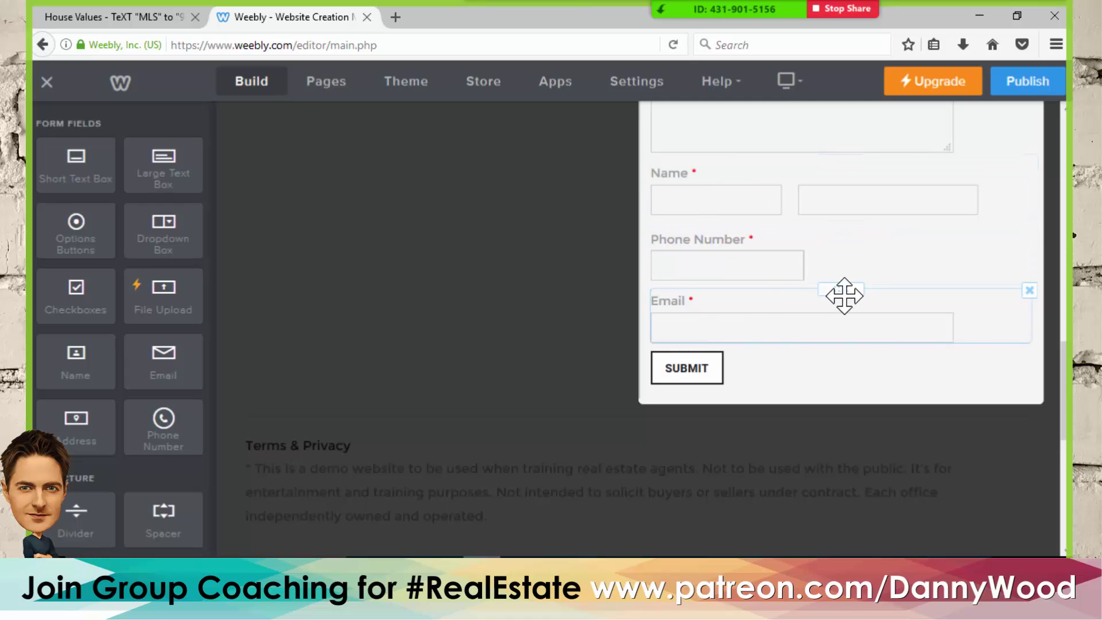
scroll(843, 295, "up", 5)
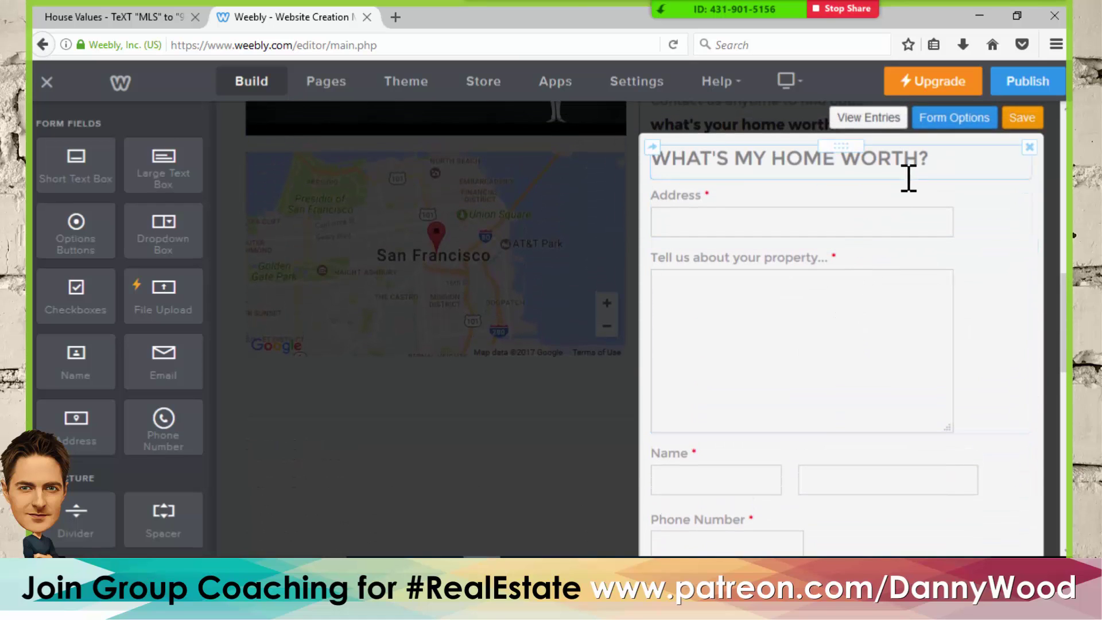
- Review the form's Email to and Confirmation options, save the form, and dismiss the Promote notice
left_click(950, 119)
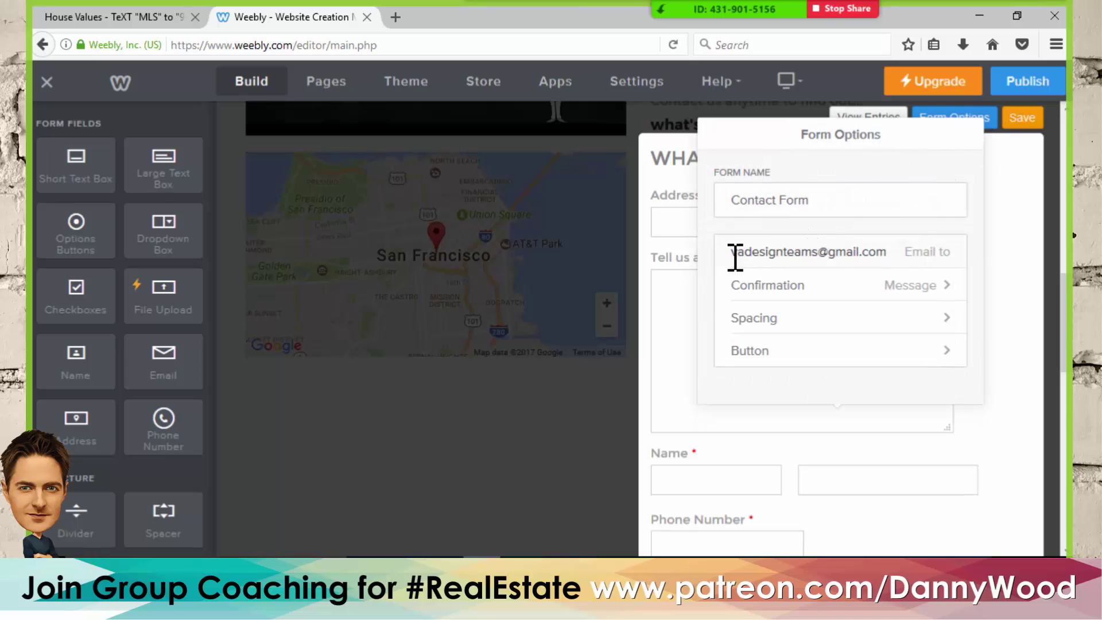
left_click_drag(734, 256, 913, 256)
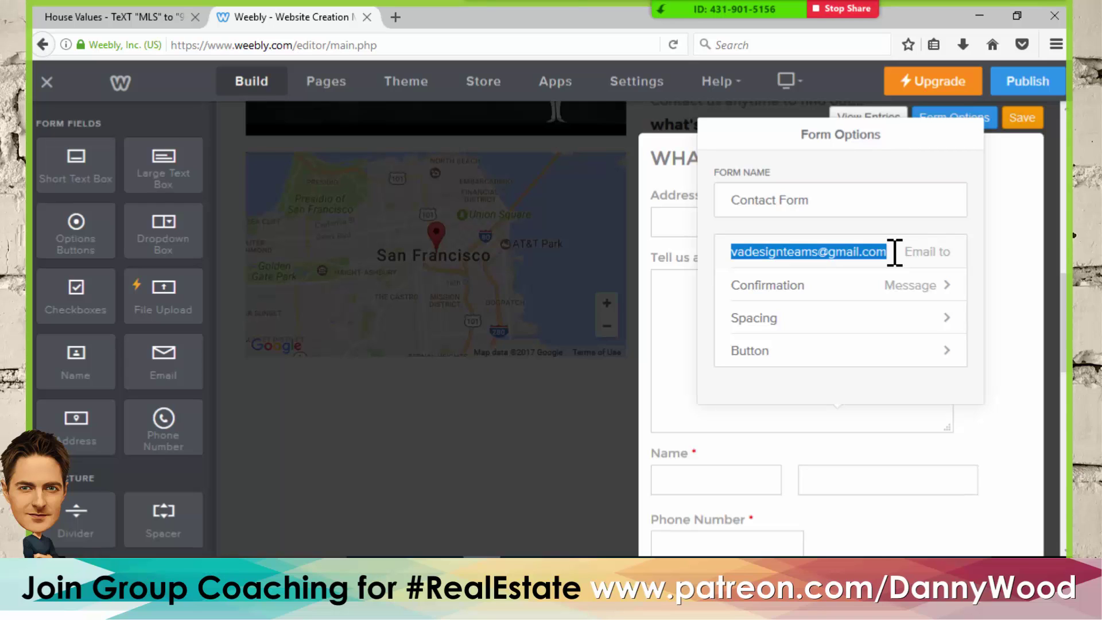
left_click(905, 293)
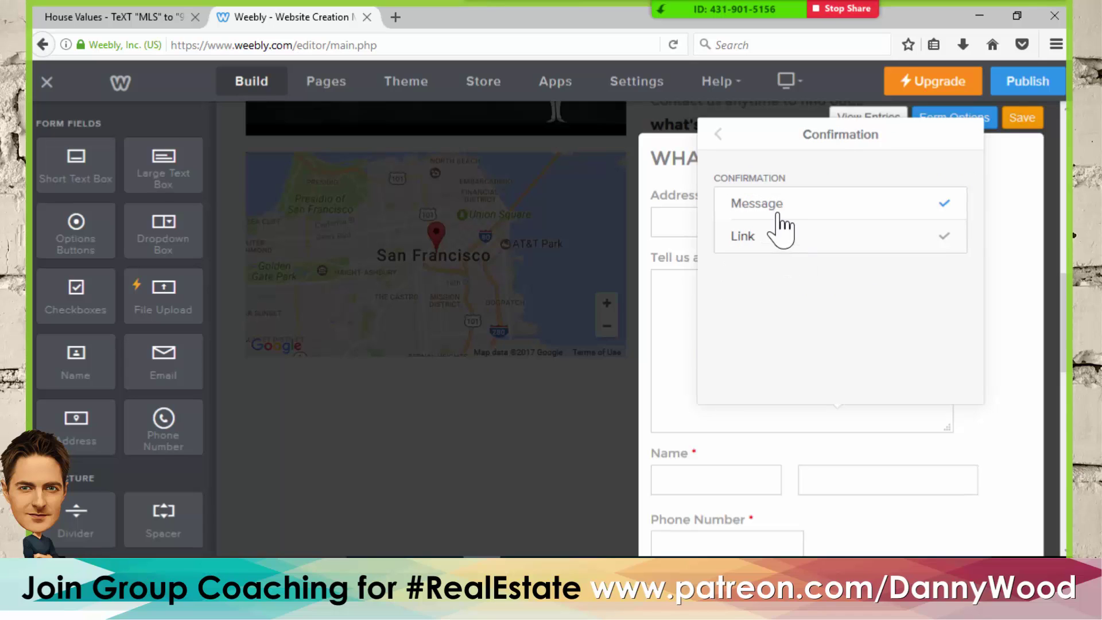
left_click(718, 133)
left_click(1015, 118)
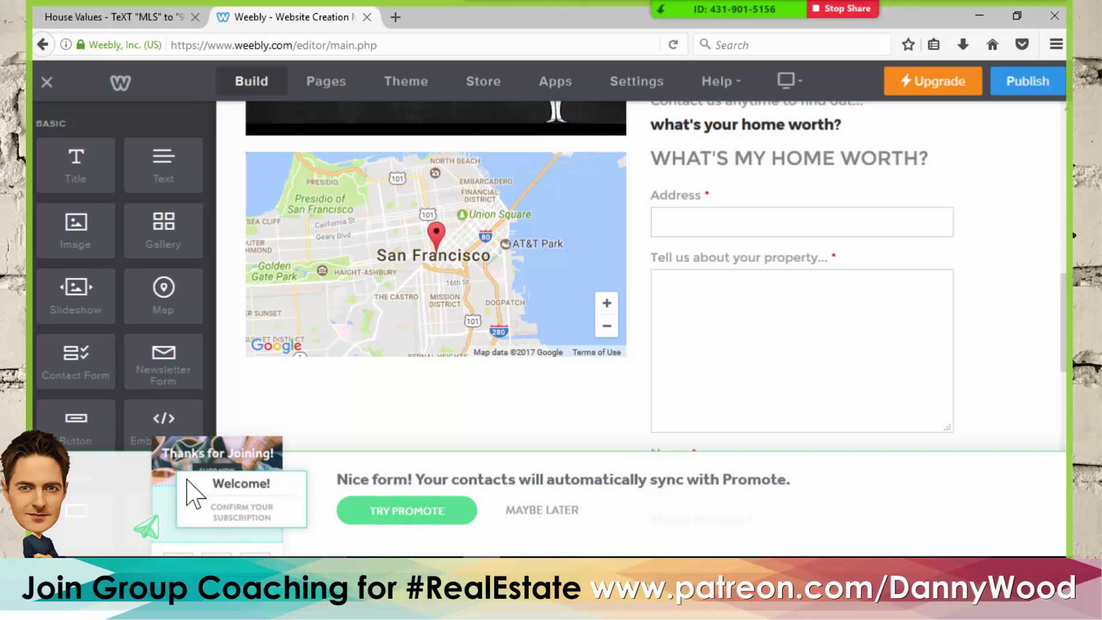
left_click(528, 512)
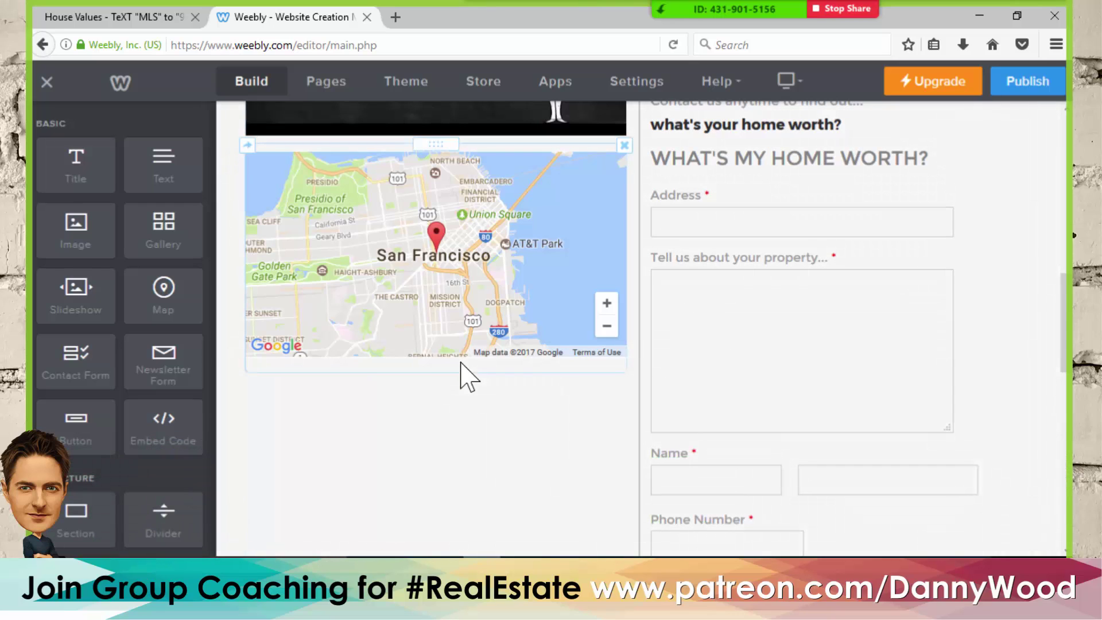
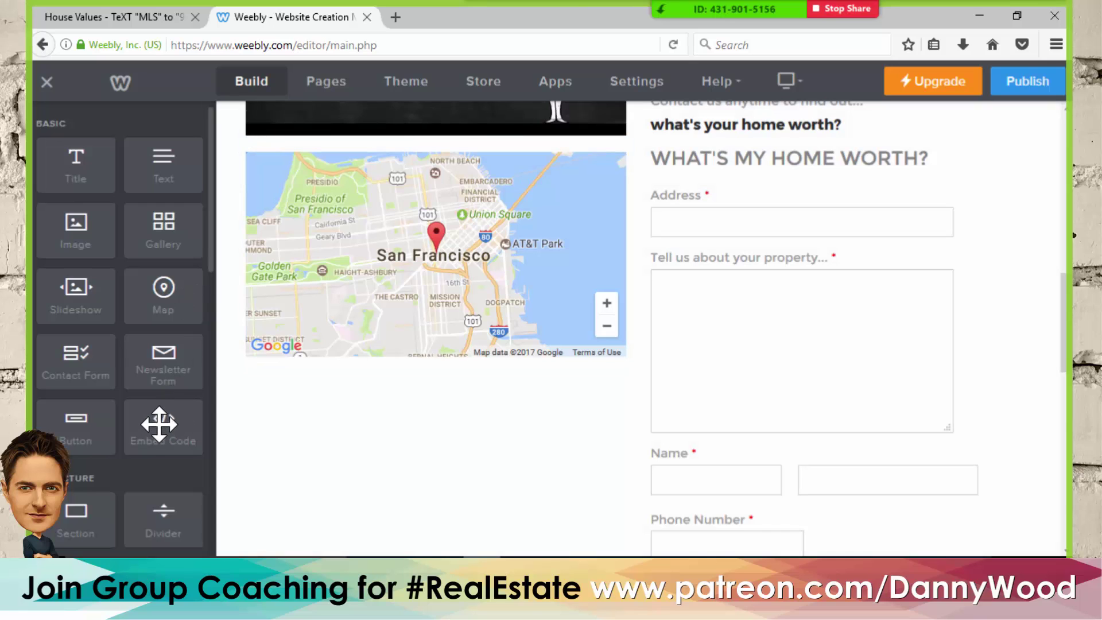
- Drop an Embed Code element above the home-value form and open its custom HTML editor
left_click_drag(152, 432, 784, 196)
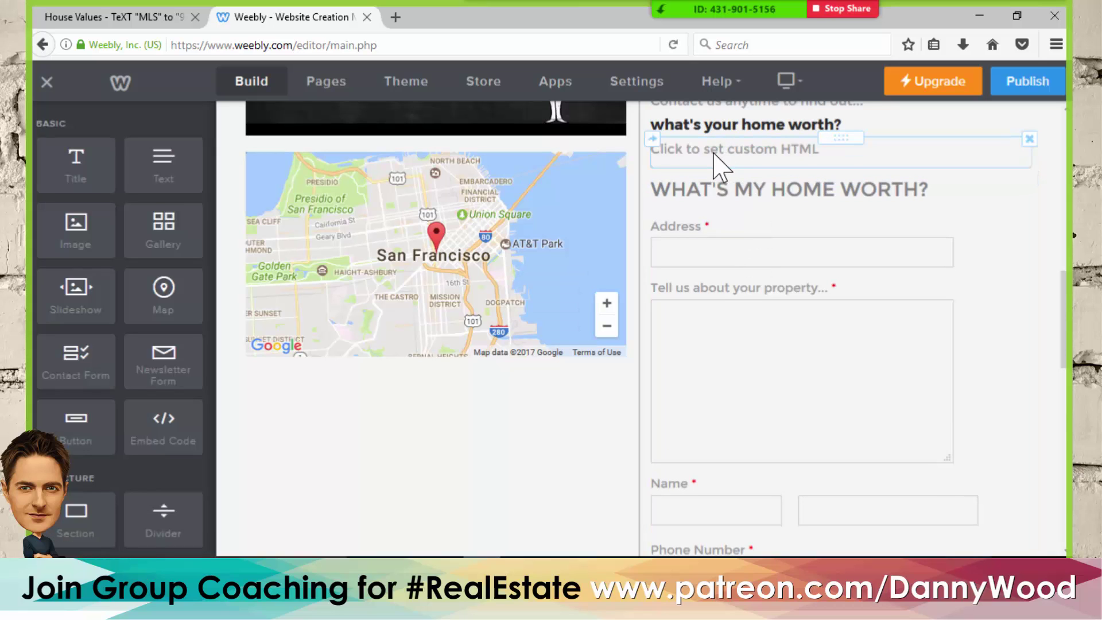
left_click(714, 164)
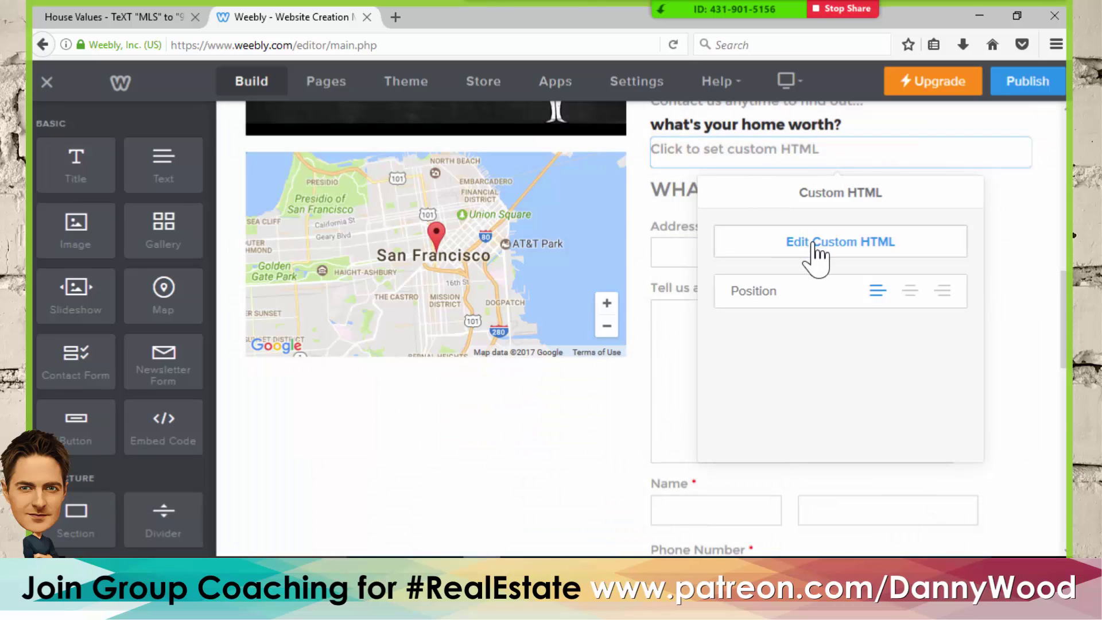
left_click(818, 252)
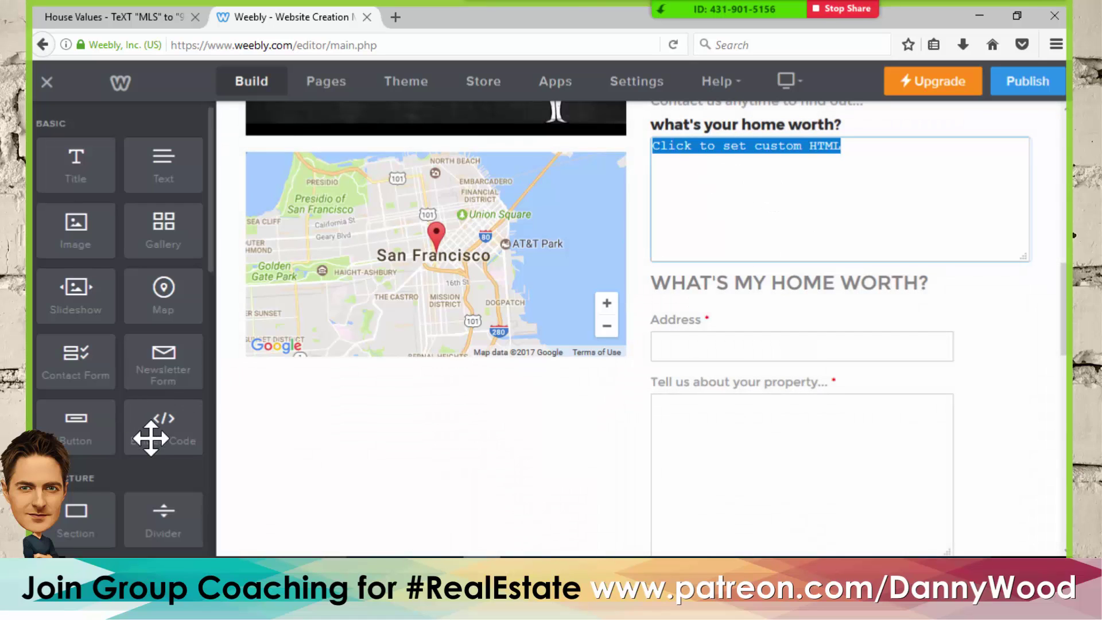
- Close the HTML editor without code and choose to delete the empty embed block
scroll(895, 198, "up", 2)
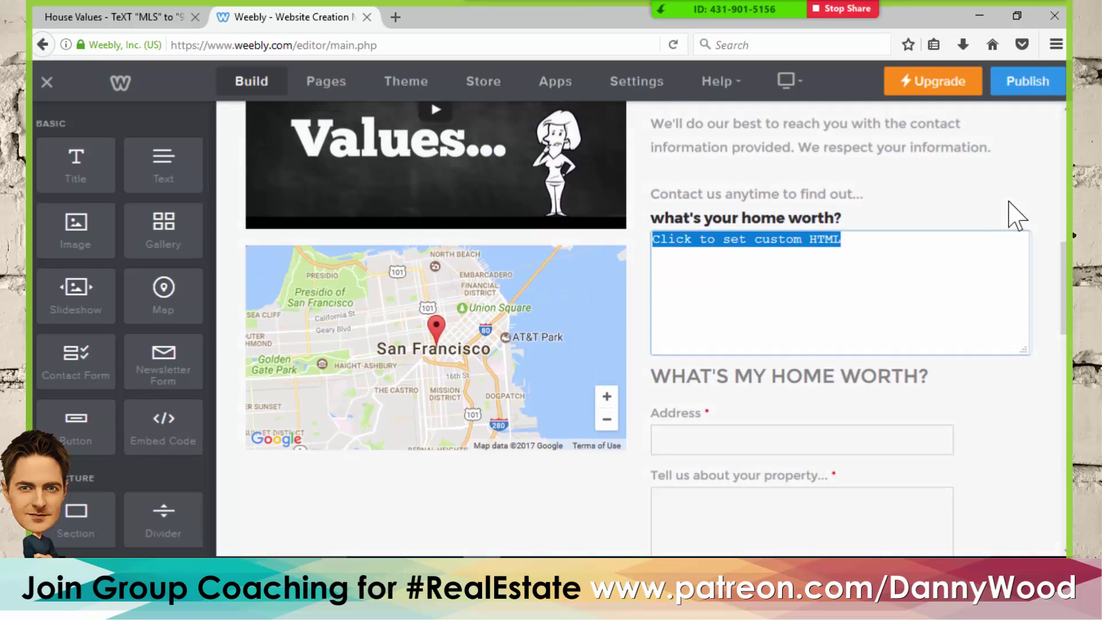
left_click(1035, 191)
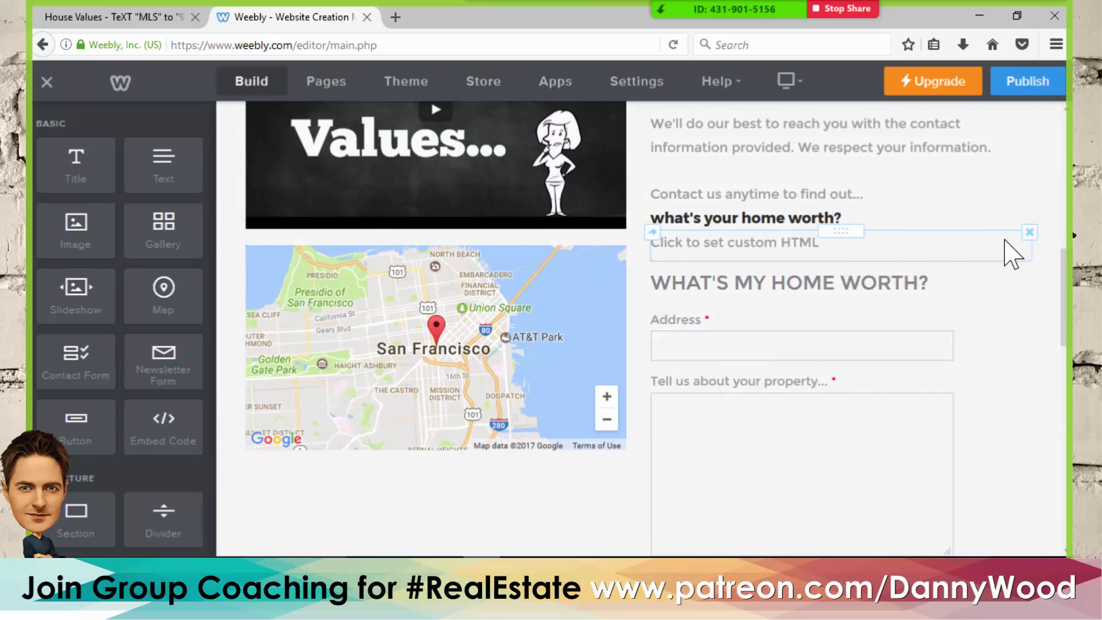
left_click(1029, 232)
- Confirm the embed block's deletion, then scroll from the banner down to the brokerage footer
left_click(997, 197)
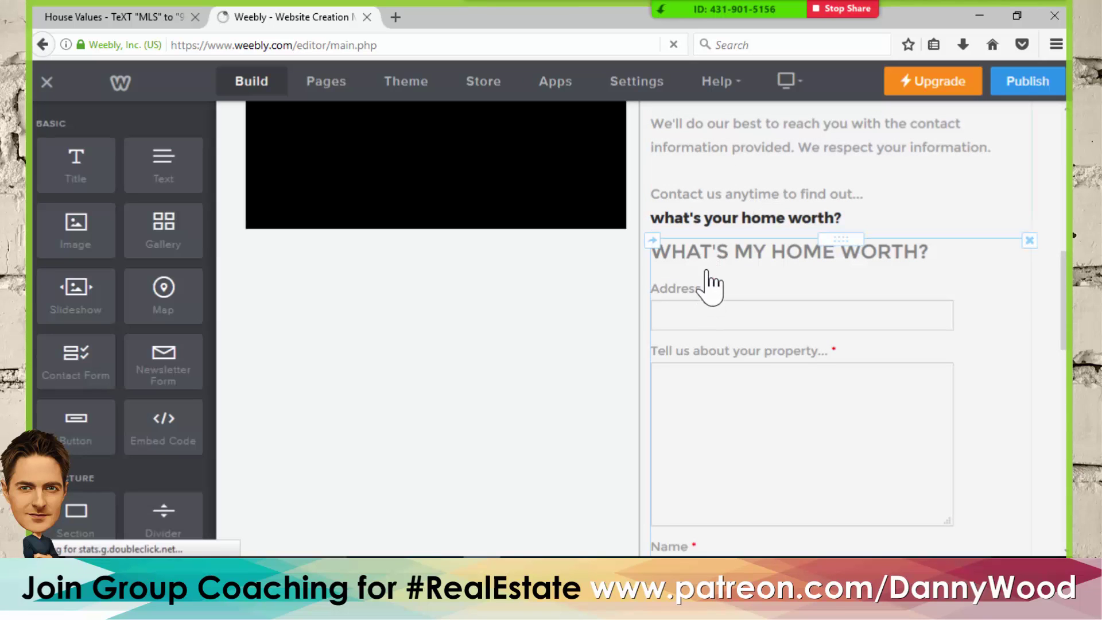
scroll(739, 320, "up", 10)
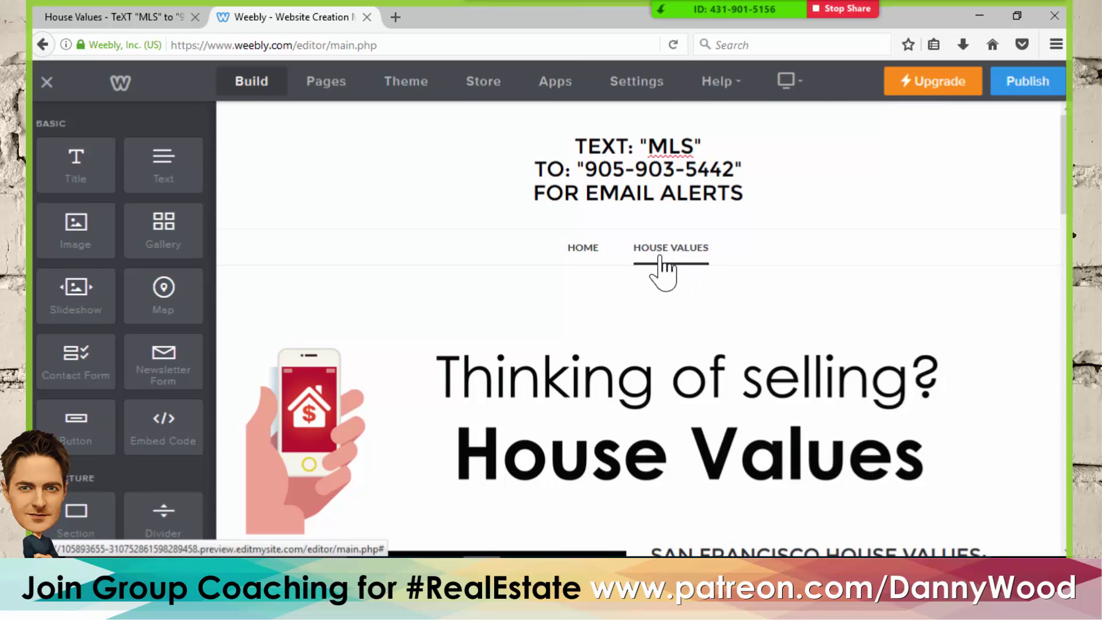
scroll(631, 241, "down", 3)
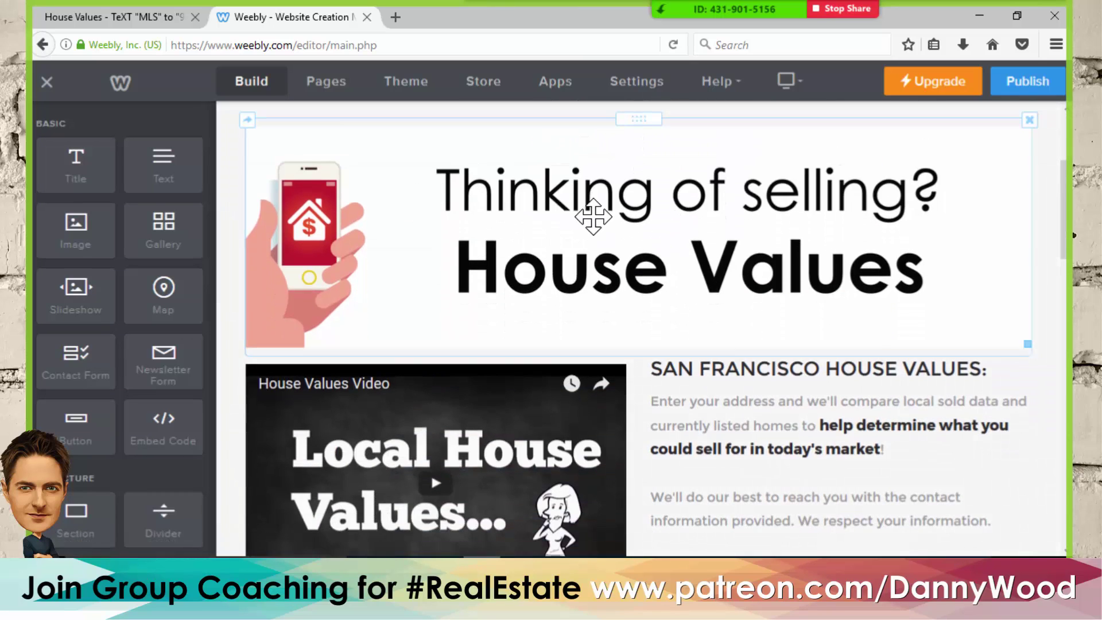
scroll(620, 227, "down", 3)
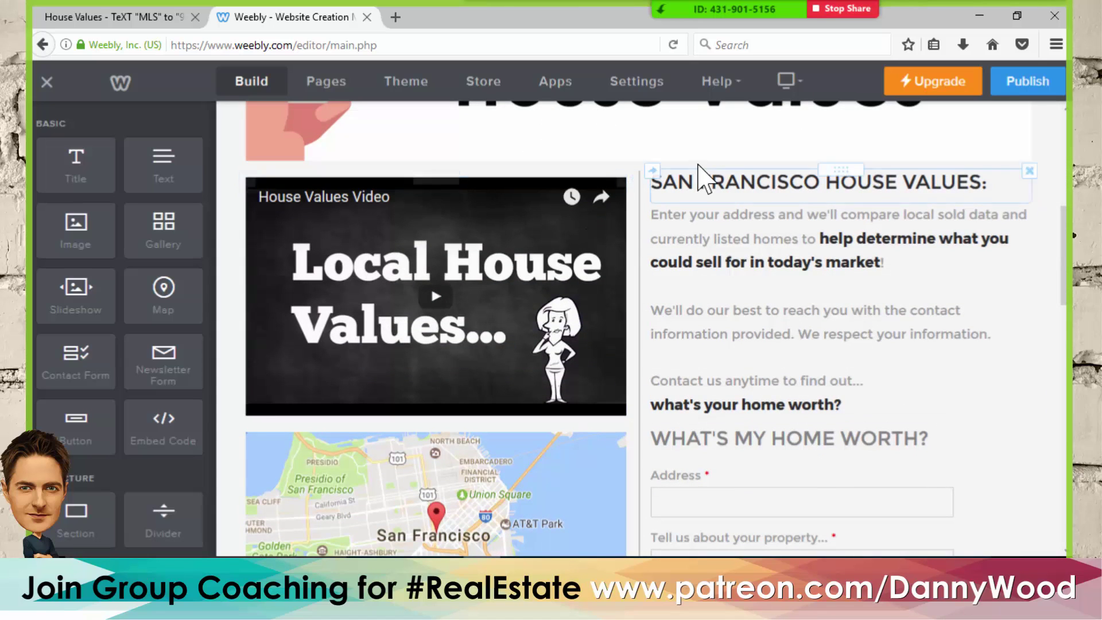
scroll(714, 241, "down", 2)
scroll(714, 241, "down", 2)
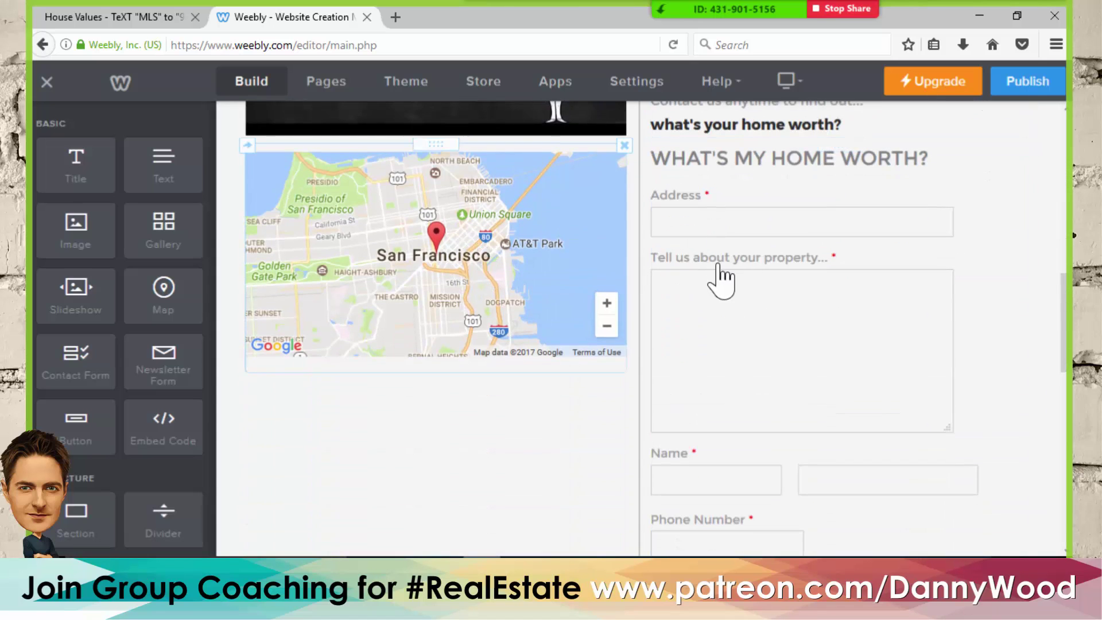
scroll(790, 291, "down", 7)
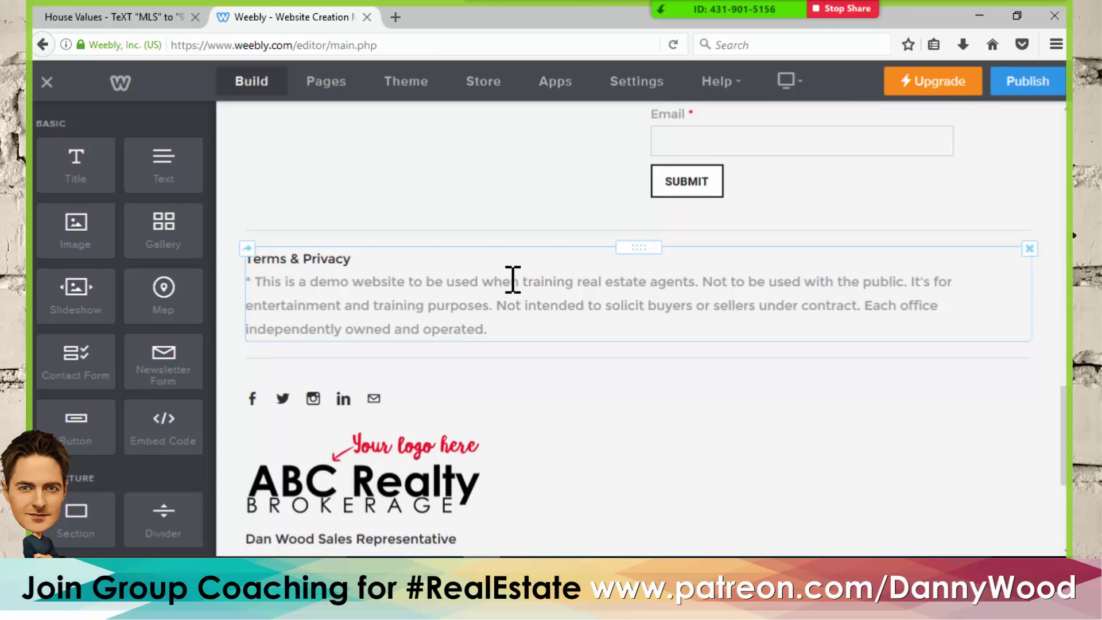
scroll(512, 279, "down", 3)
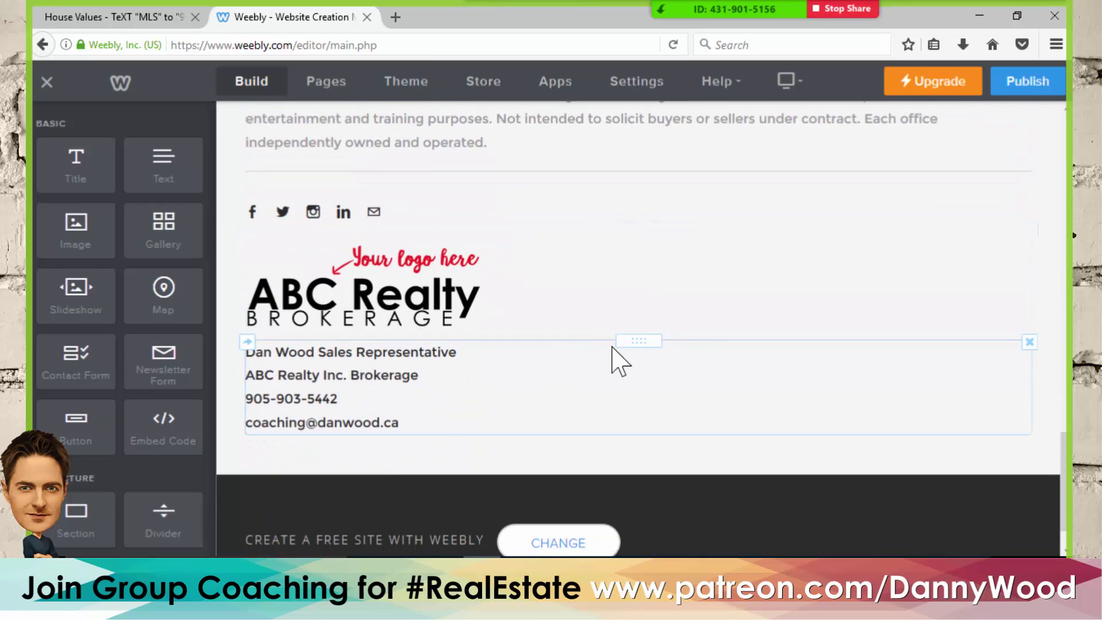
scroll(712, 356, "up", 15)
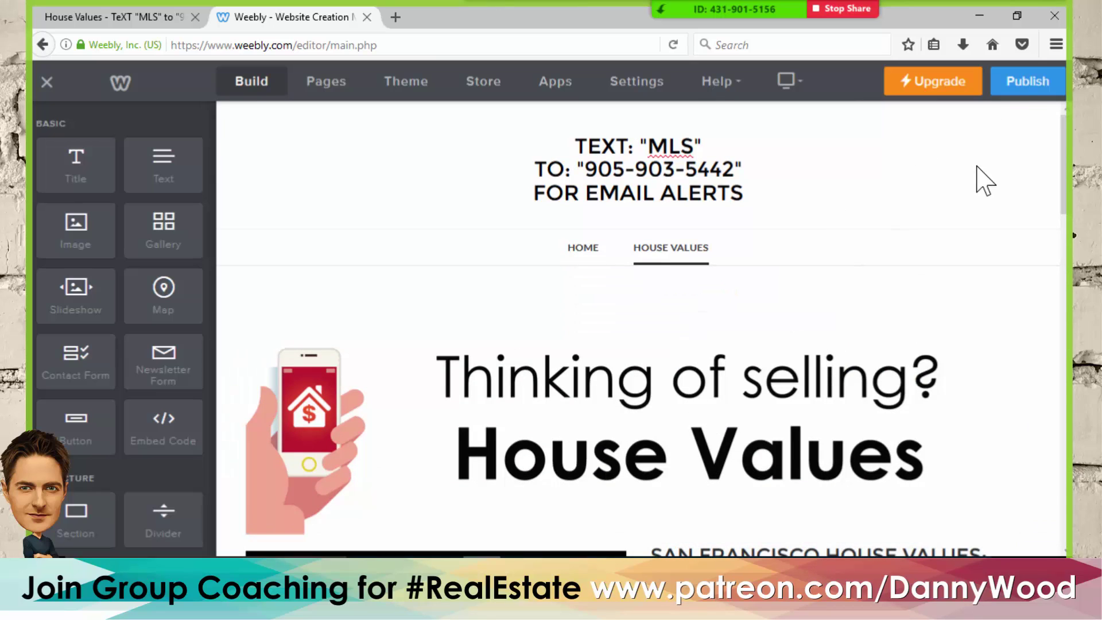
- Publish to the openhousetours.weebly.com subdomain and view the live home page in a new tab
left_click(1027, 83)
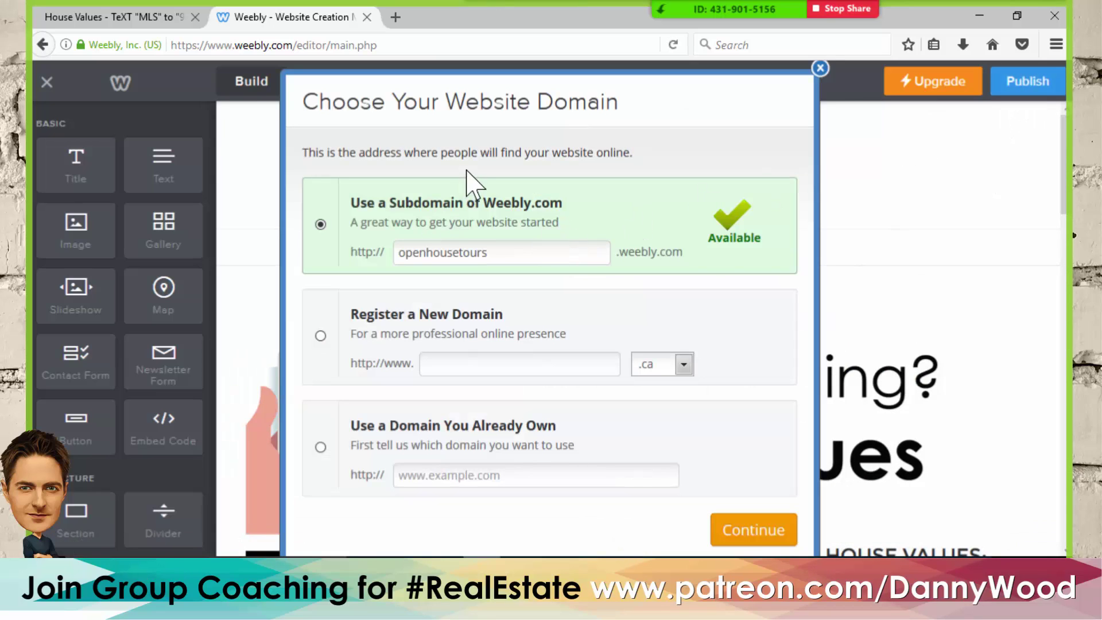
left_click(753, 531)
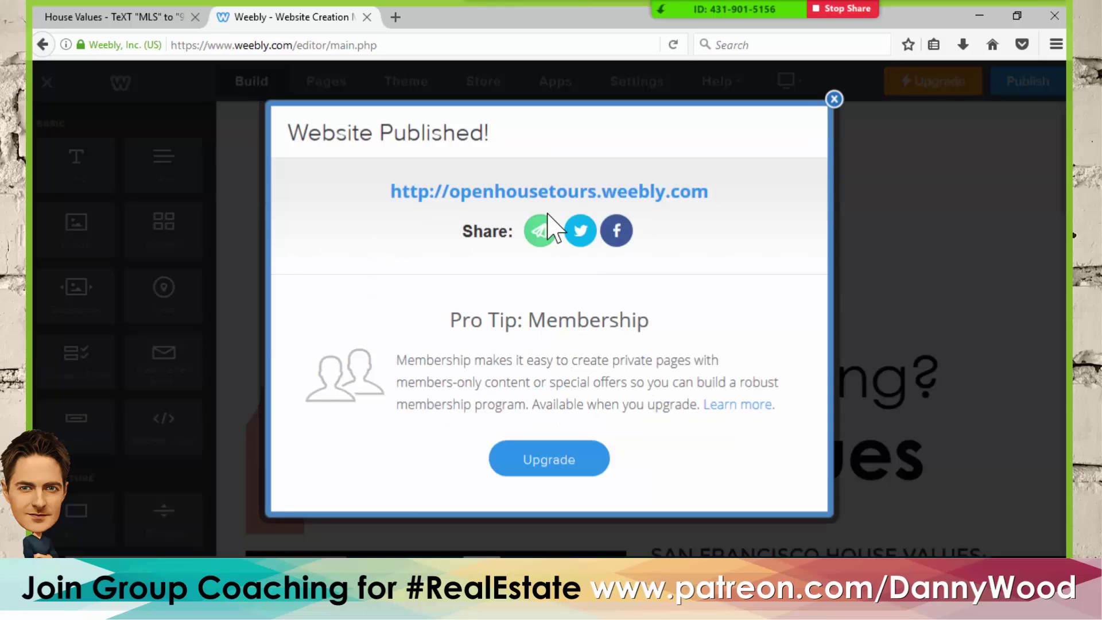
right_click(531, 198)
left_click(566, 208)
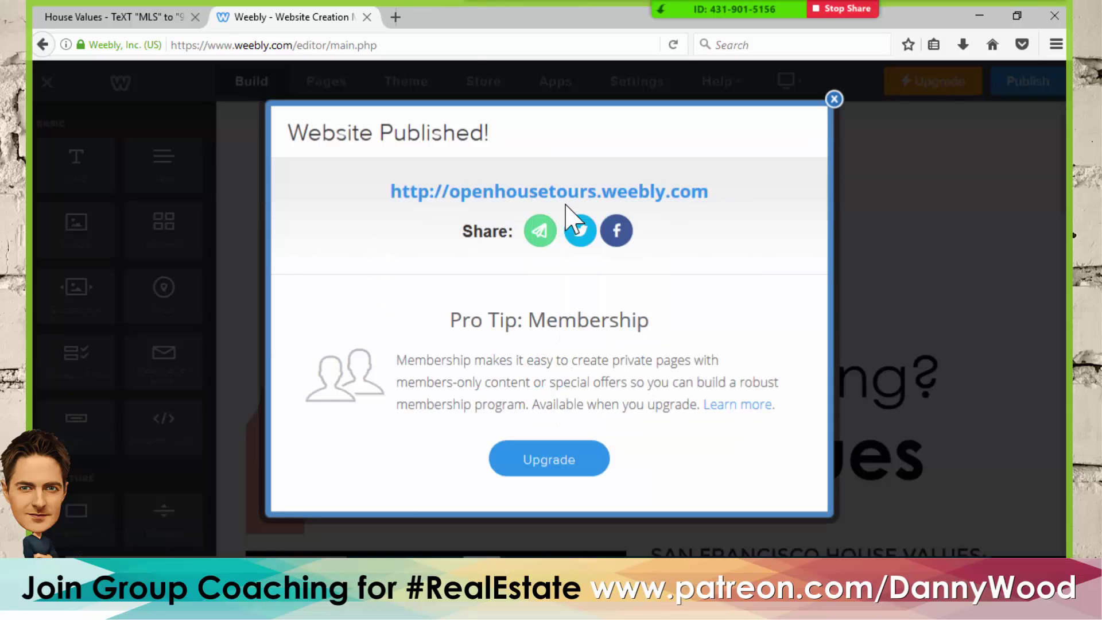
left_click(430, 16)
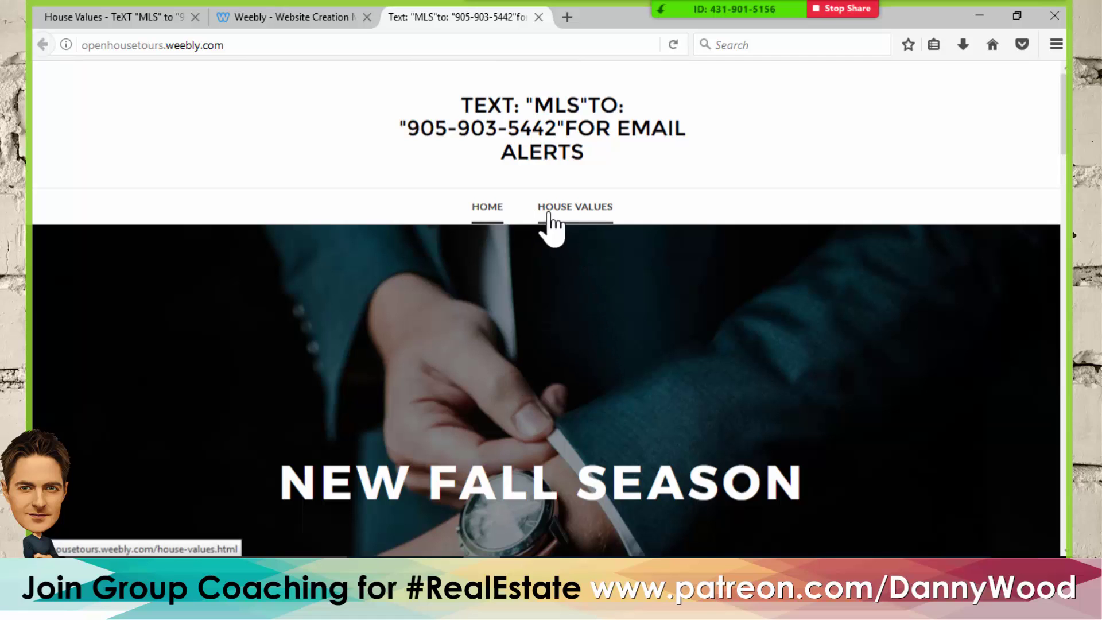
- Open the live House Values page and check its form, submit button and footer
left_click(572, 217)
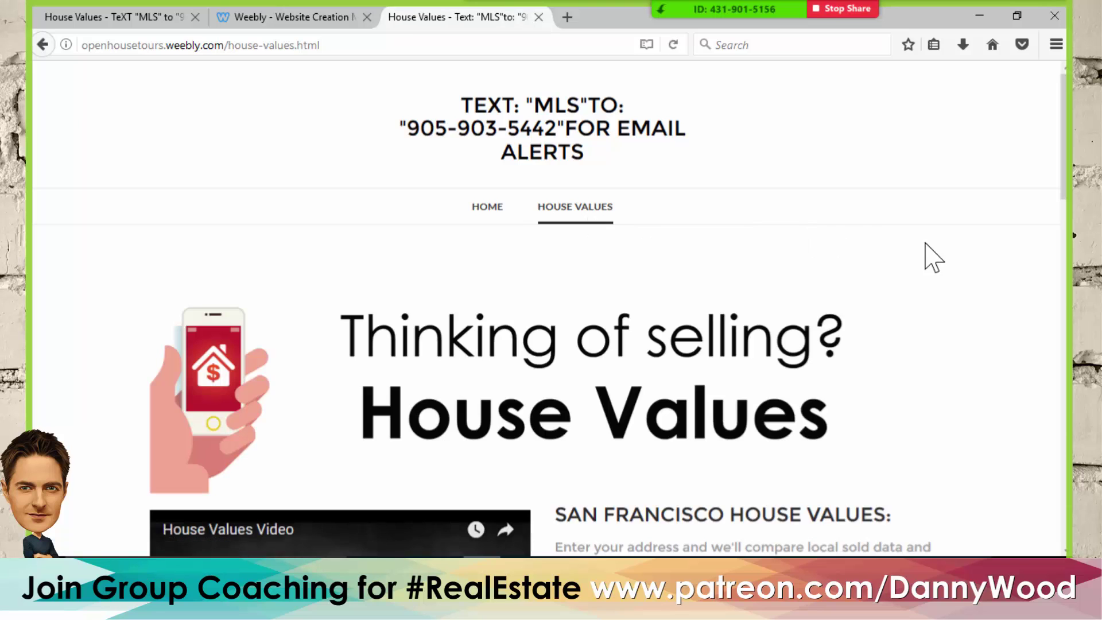
scroll(934, 241, "down", 3)
scroll(934, 241, "down", 10)
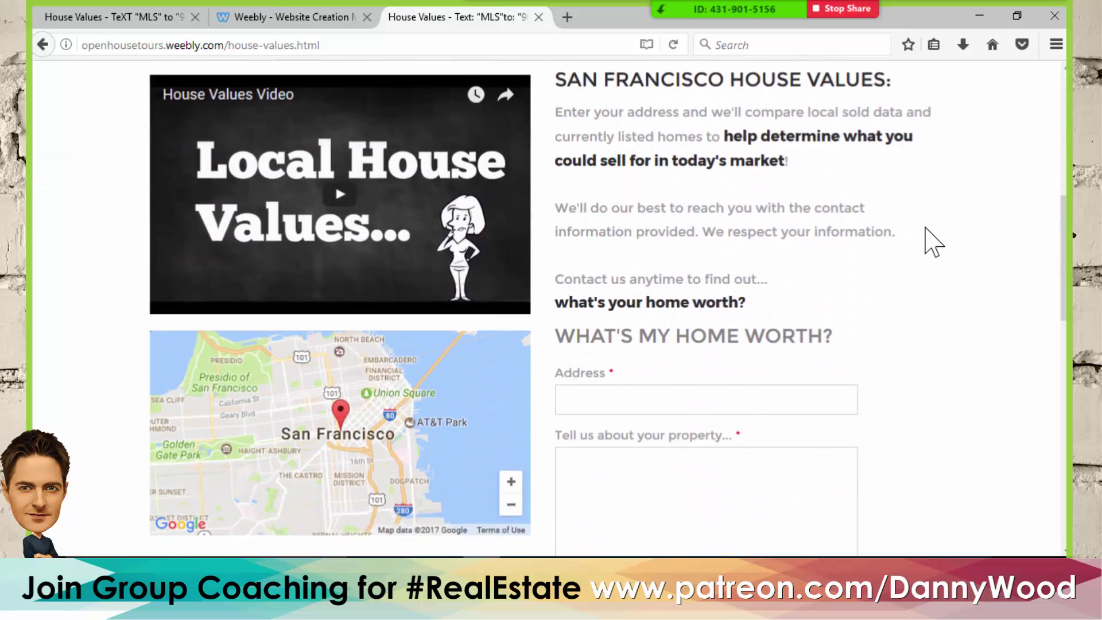
scroll(933, 241, "down", 7)
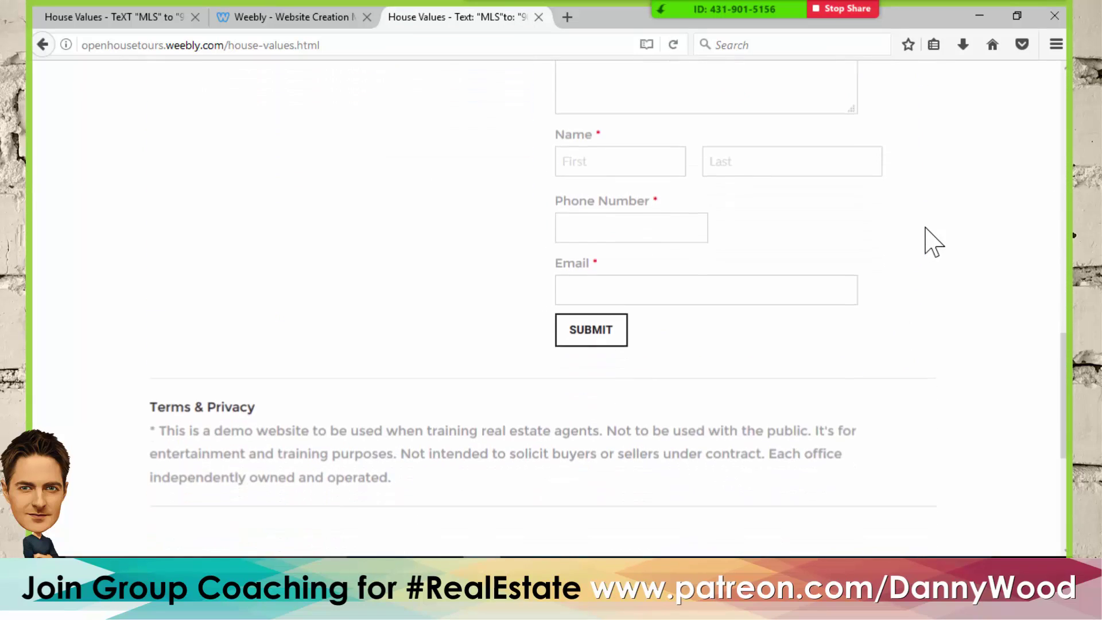
scroll(934, 241, "down", 1)
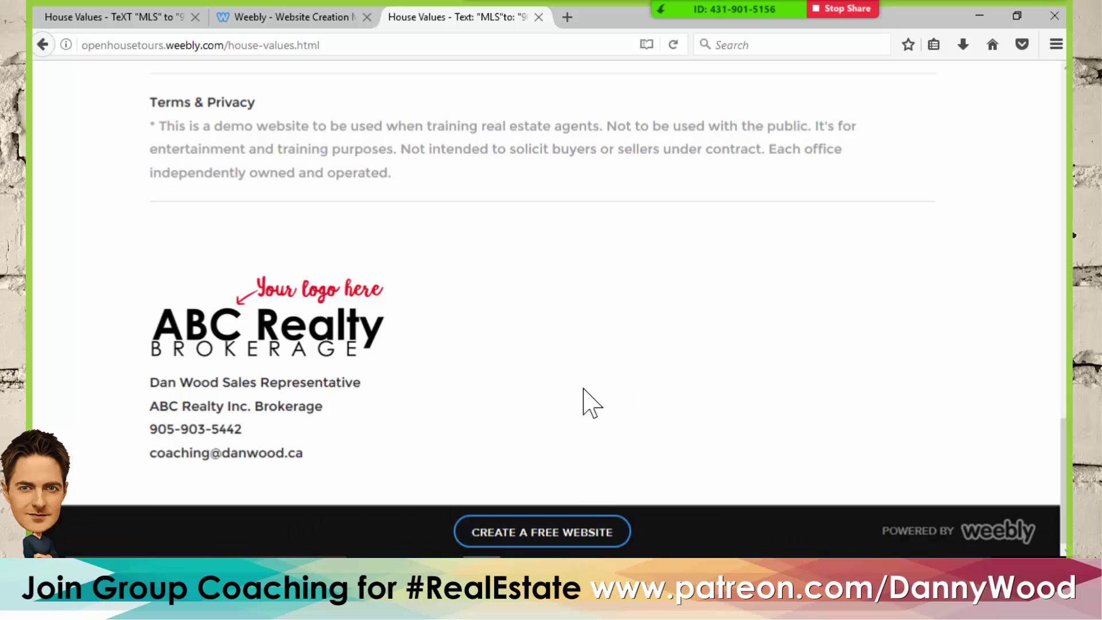
scroll(591, 402, "up", 15)
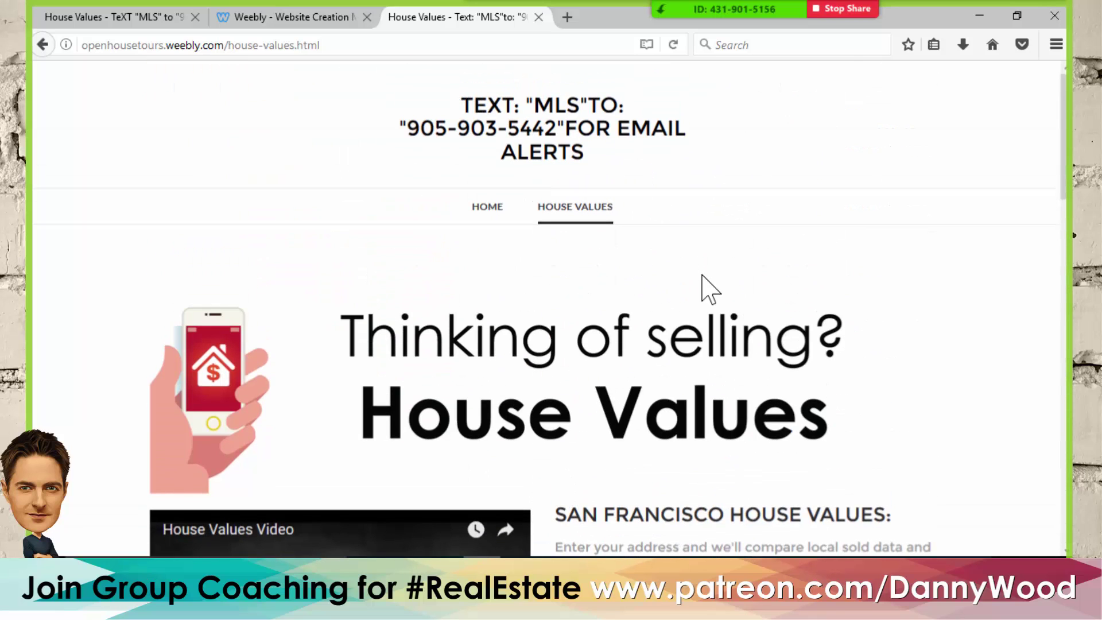
scroll(746, 290, "down", 15)
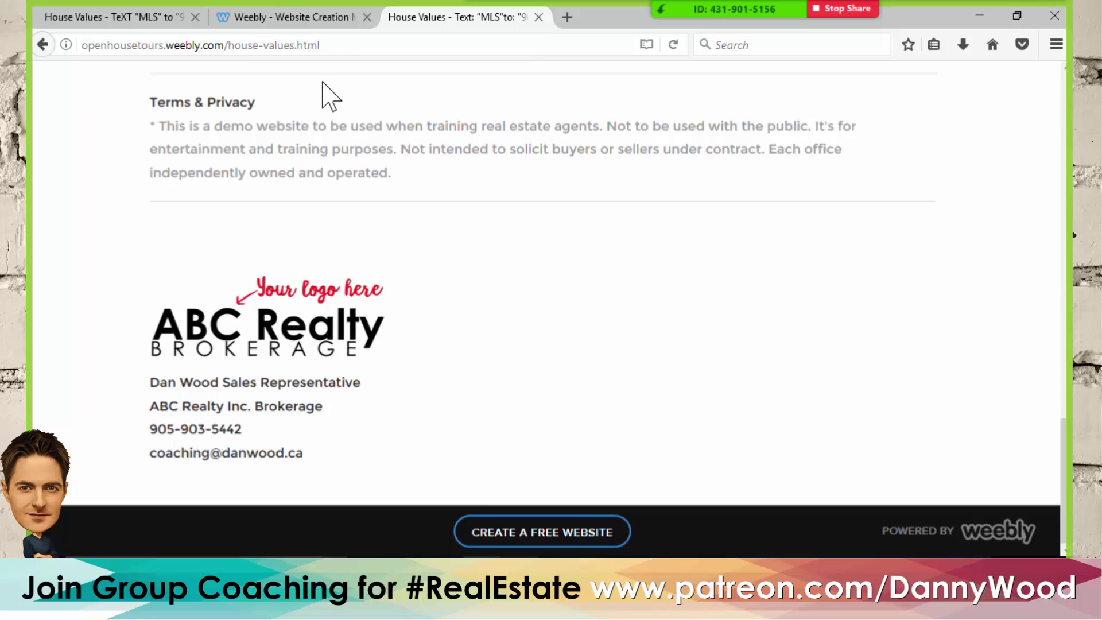
left_click(338, 44)
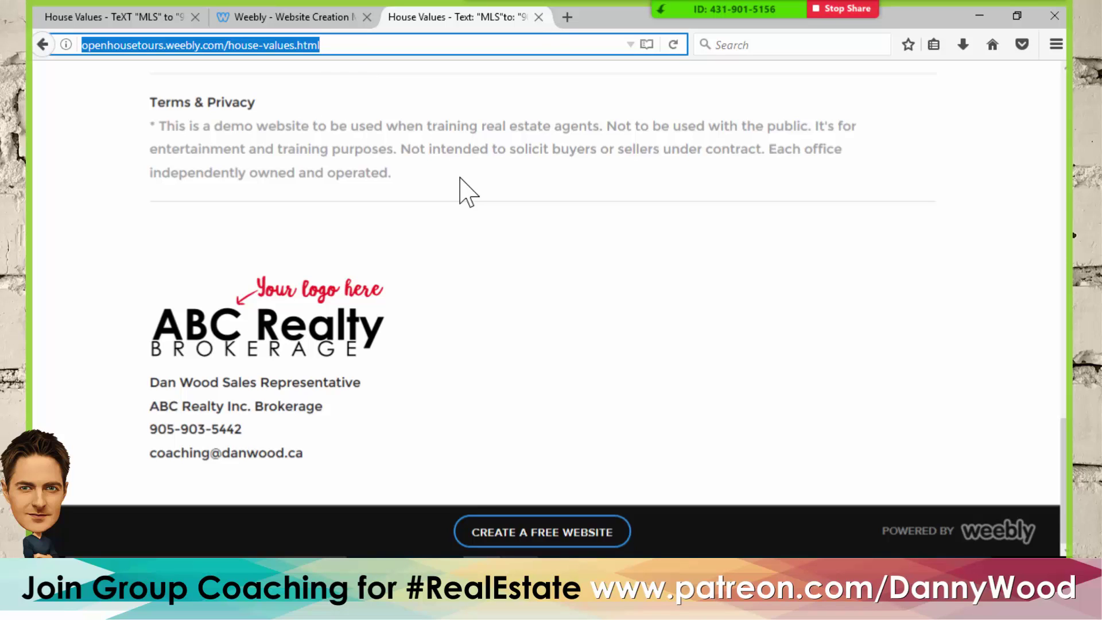
scroll(654, 294, "up", 20)
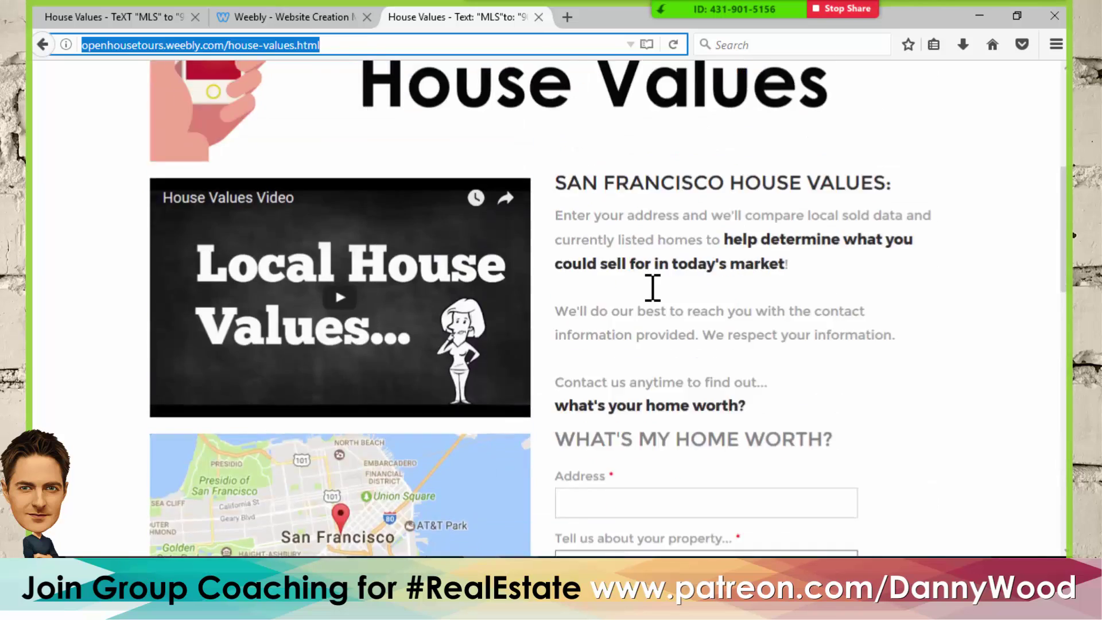
left_click(720, 267)
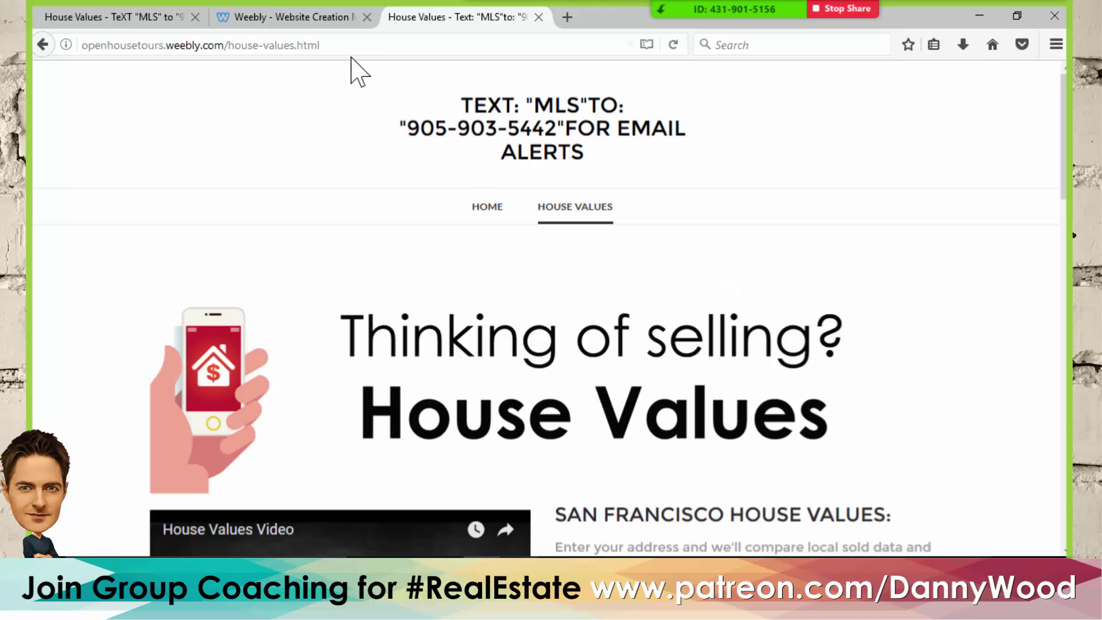
- In the editor, dismiss the publish notice and review House Values' SEO settings before returning to Pages
left_click(310, 19)
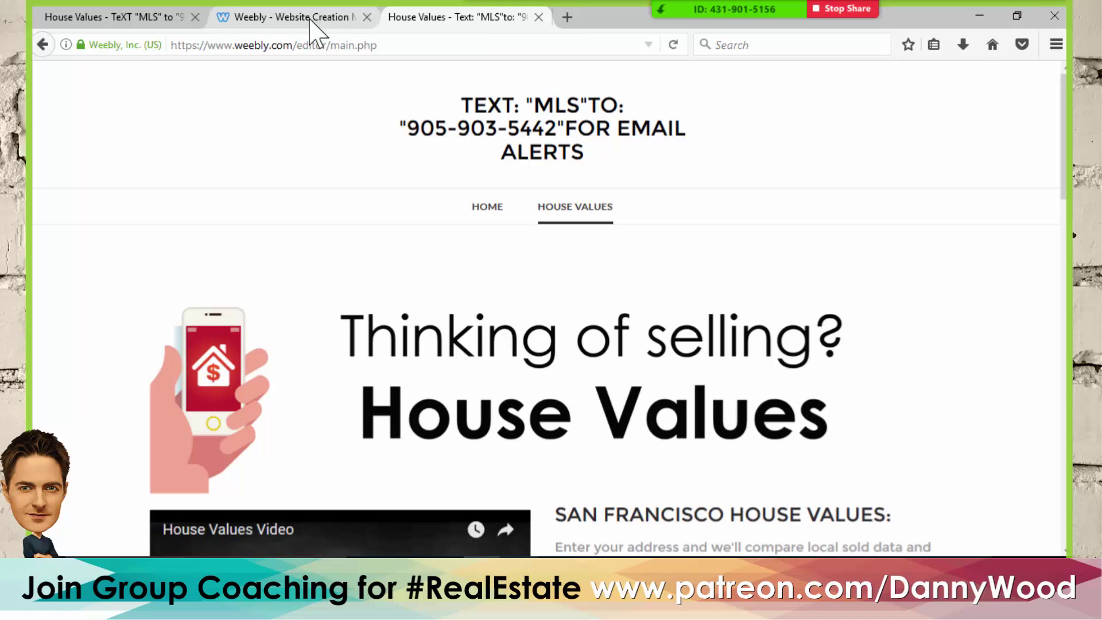
left_click(833, 99)
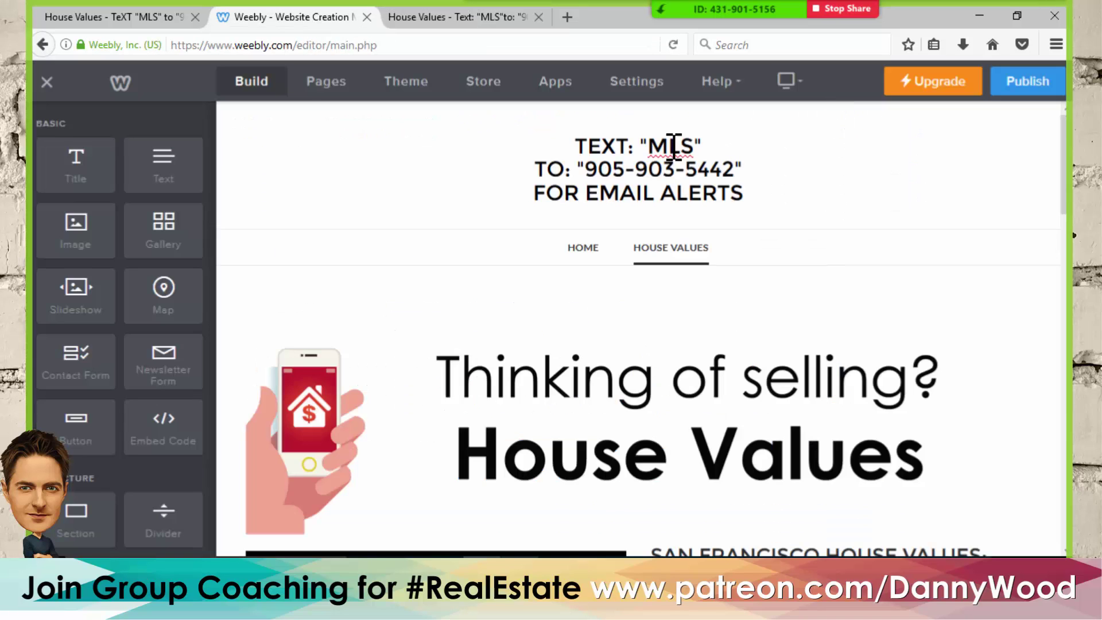
left_click(319, 86)
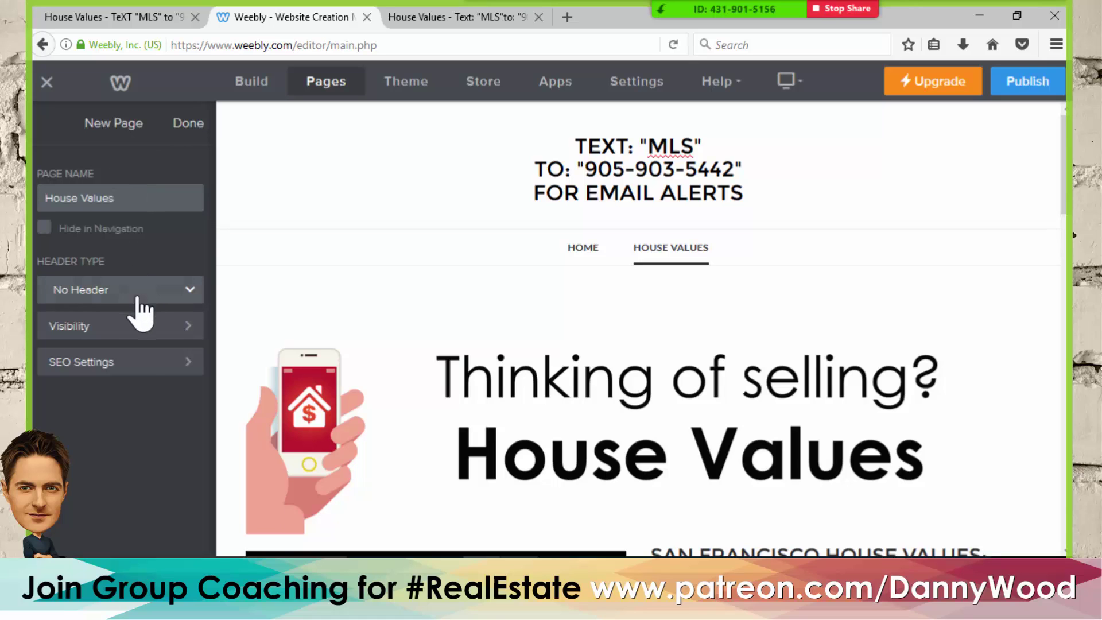
left_click(136, 379)
scroll(138, 370, "down", 5)
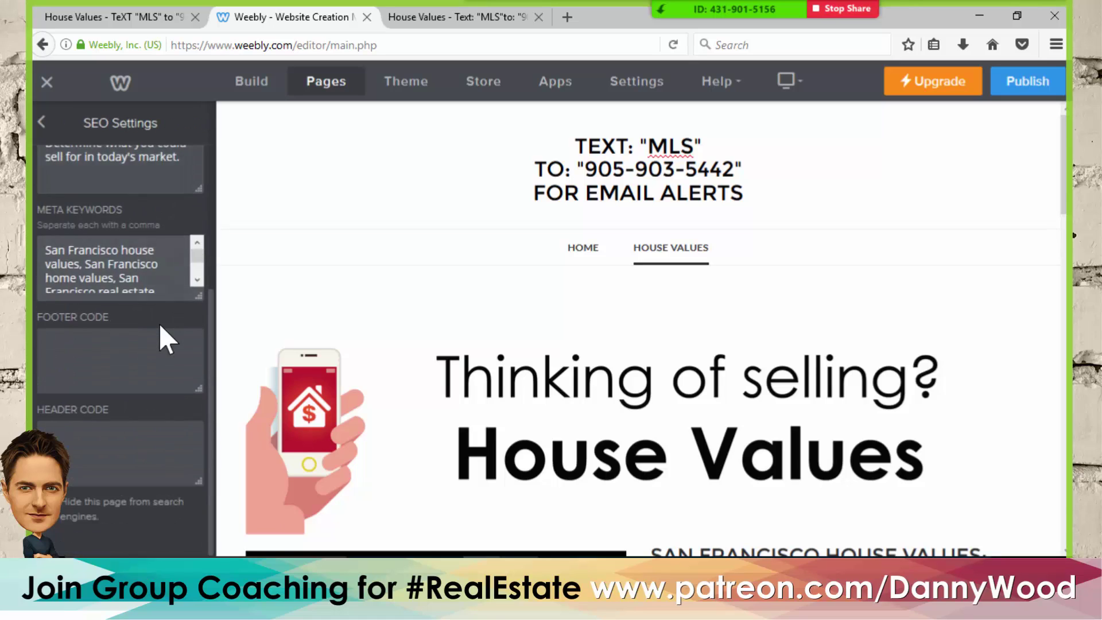
scroll(159, 323, "up", 5)
left_click(42, 123)
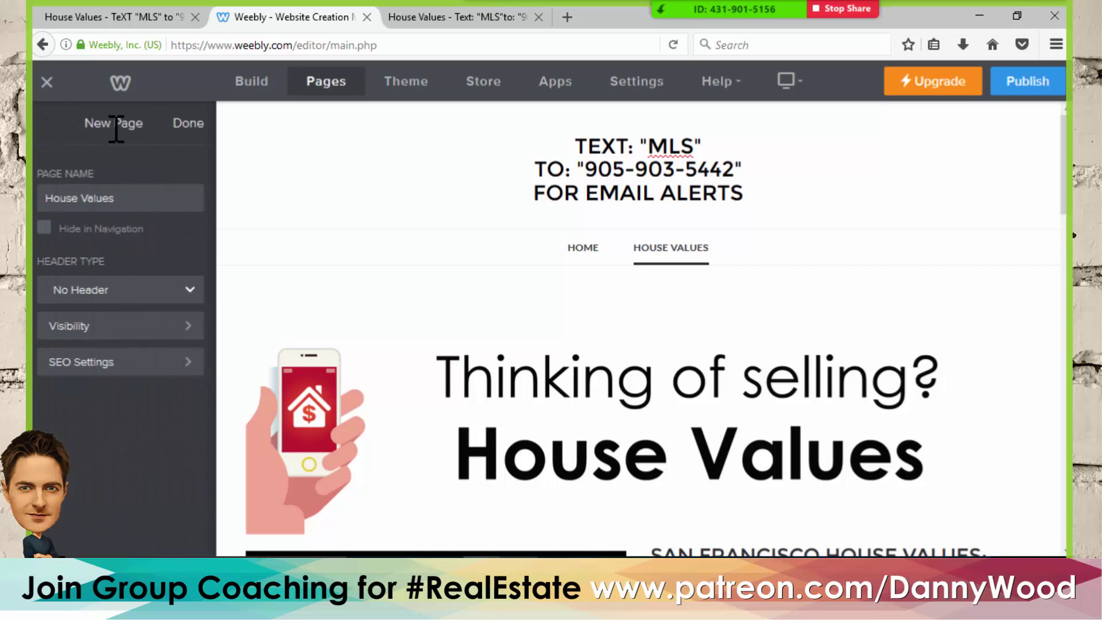
left_click(189, 125)
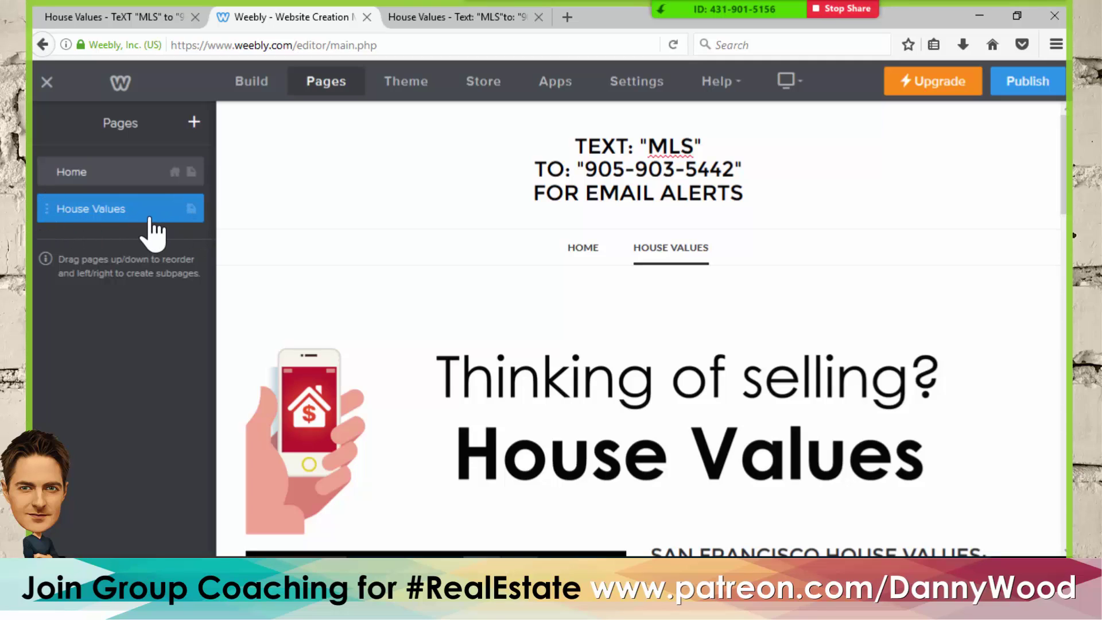
- Duplicate the House Values page
left_click(192, 213)
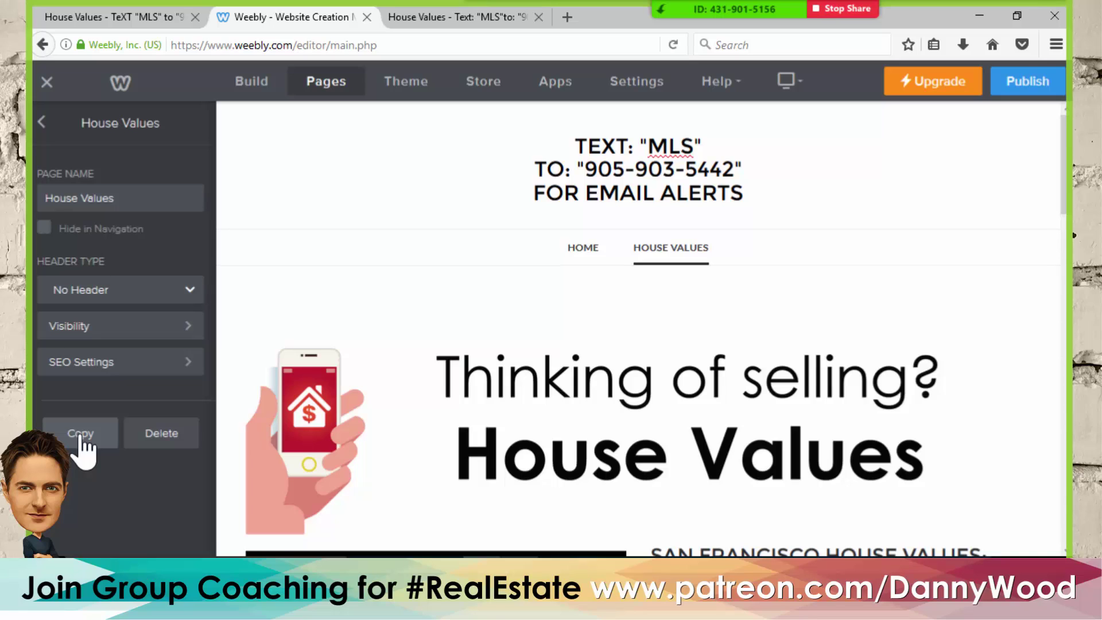
left_click(144, 380)
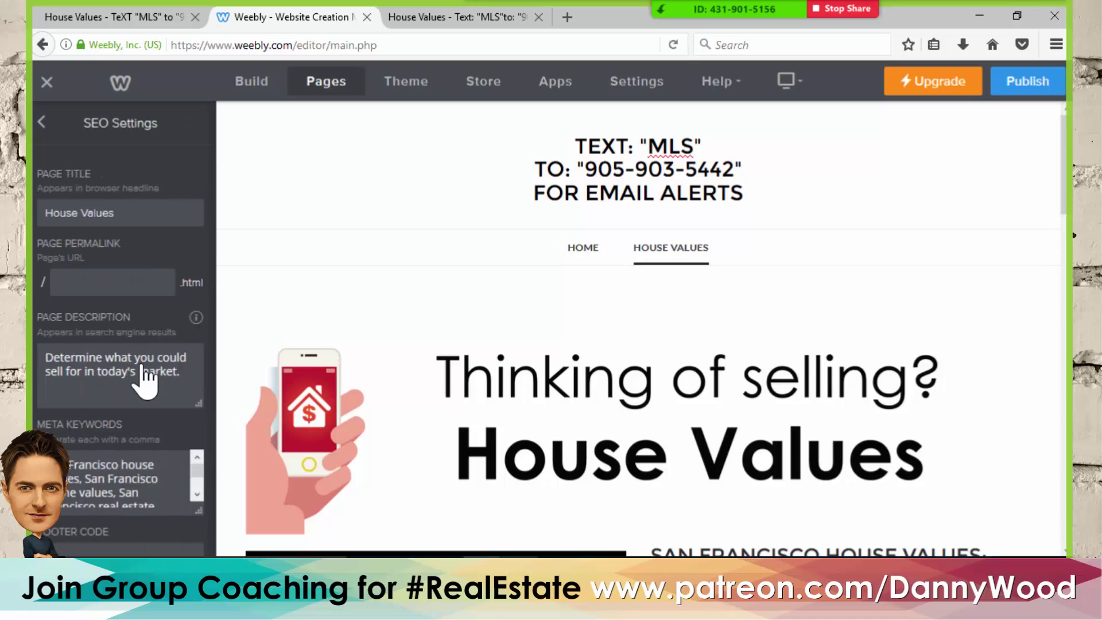
left_click(41, 123)
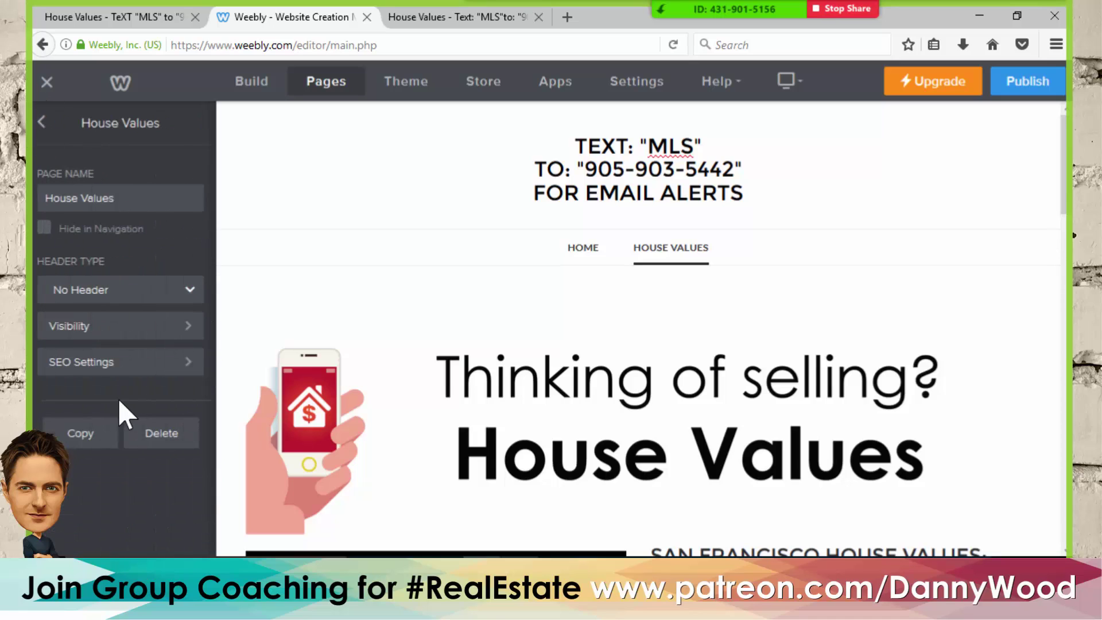
left_click(75, 440)
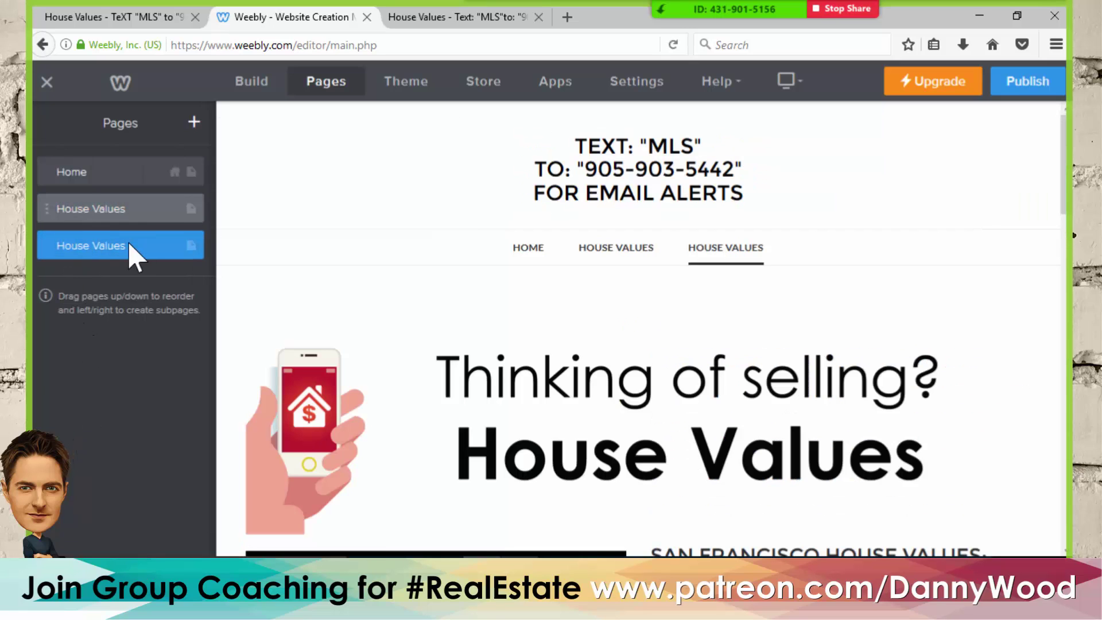
- Rename the copied page MLS Listings and open its SEO settings and the Word notes
left_click(192, 257)
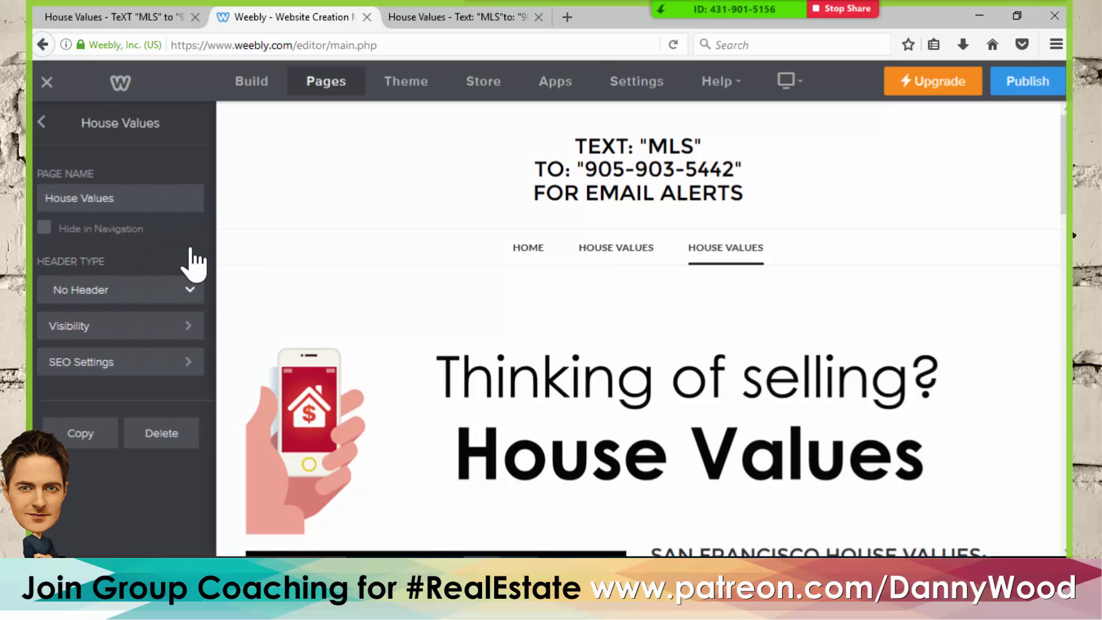
left_click_drag(146, 207, 31, 199)
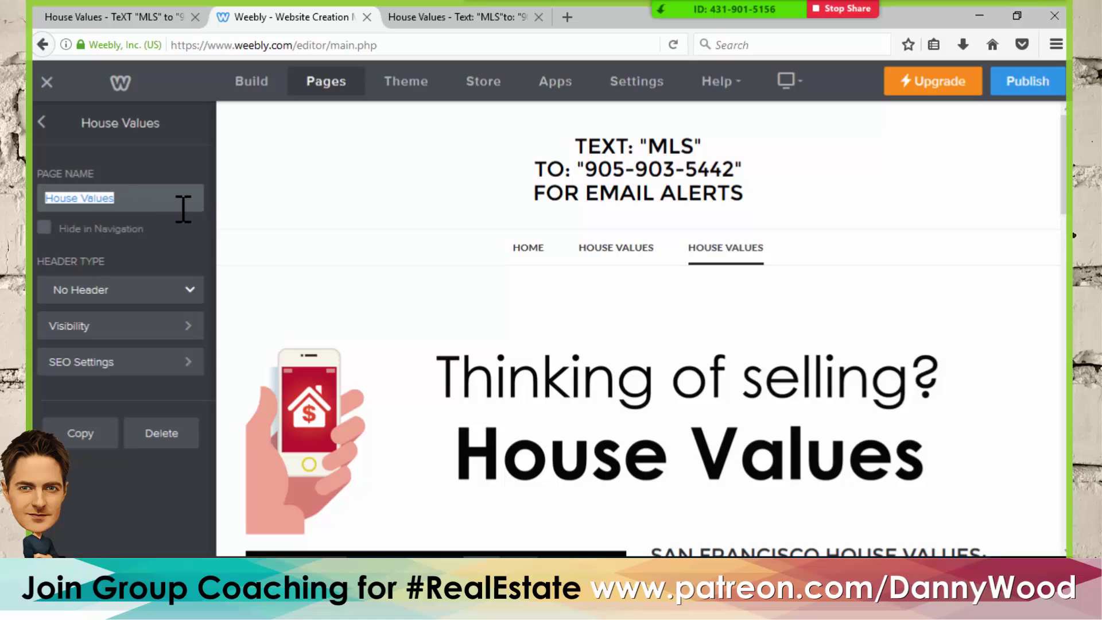
type("MLS Listings")
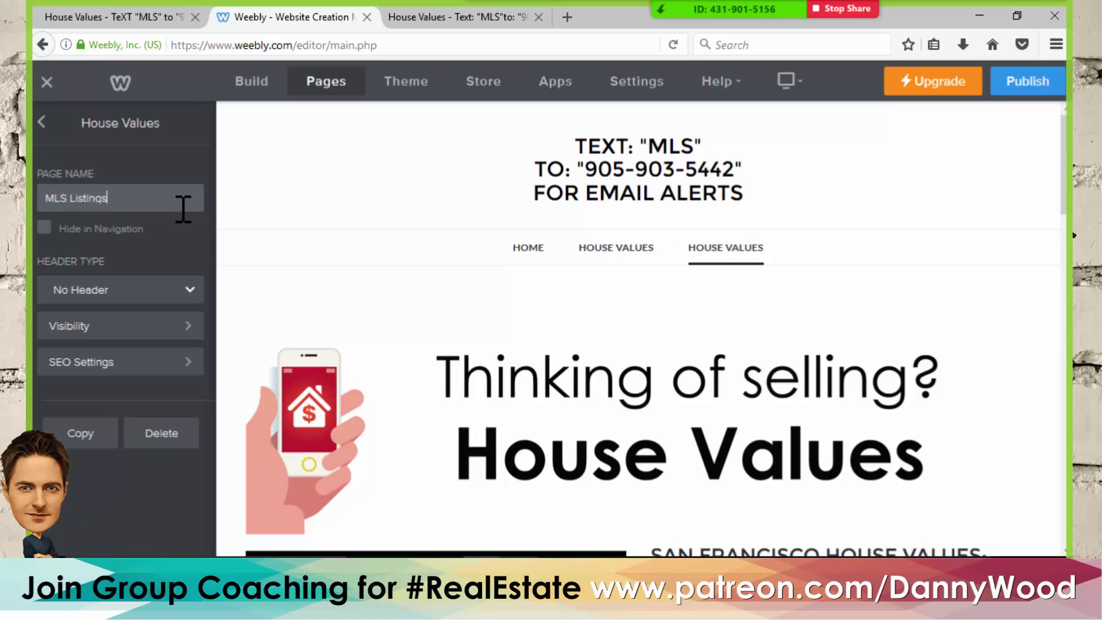
left_click(92, 366)
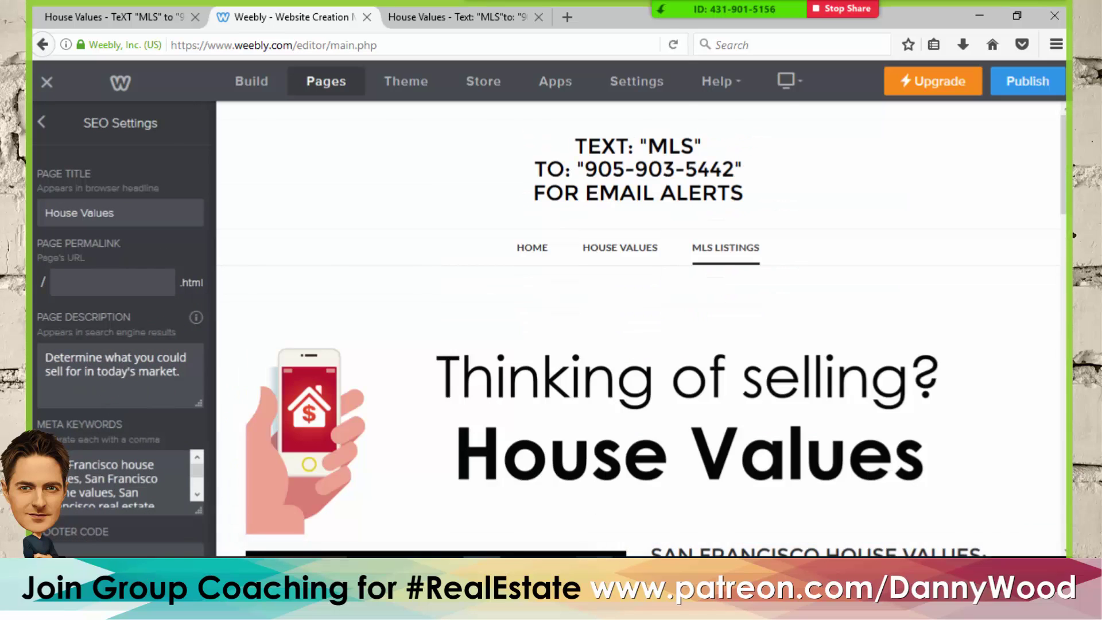
key("alt+Tab")
scroll(469, 360, "down", 10)
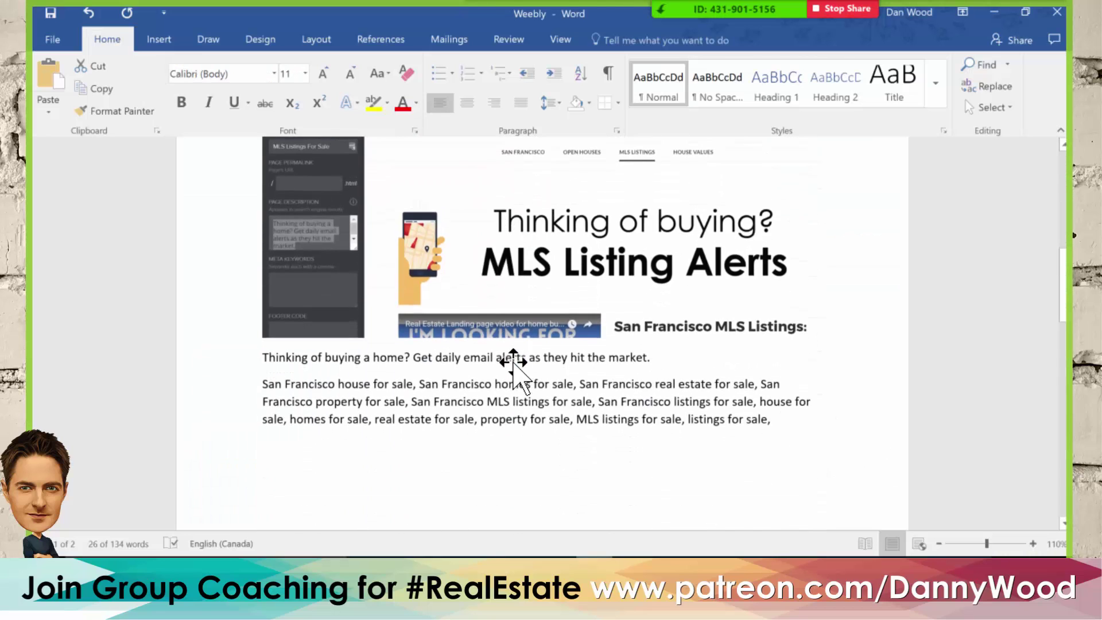
- Set the page description to 'Thinking of buying a home? Get daily email alerts as they hit the market.'
scroll(514, 366, "down", 10)
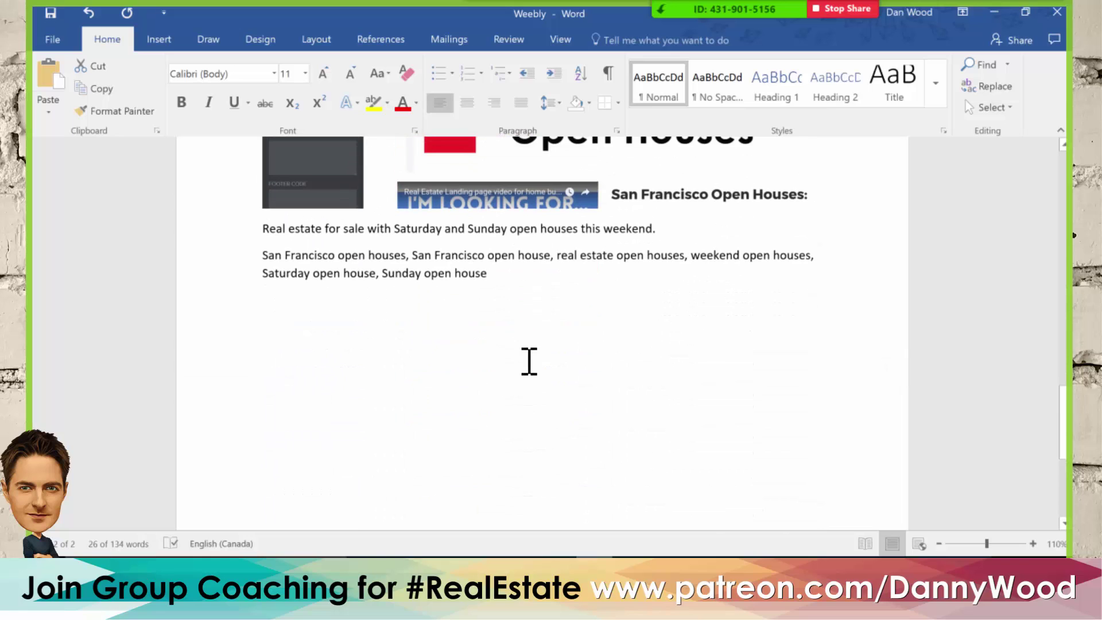
scroll(528, 361, "up", 5)
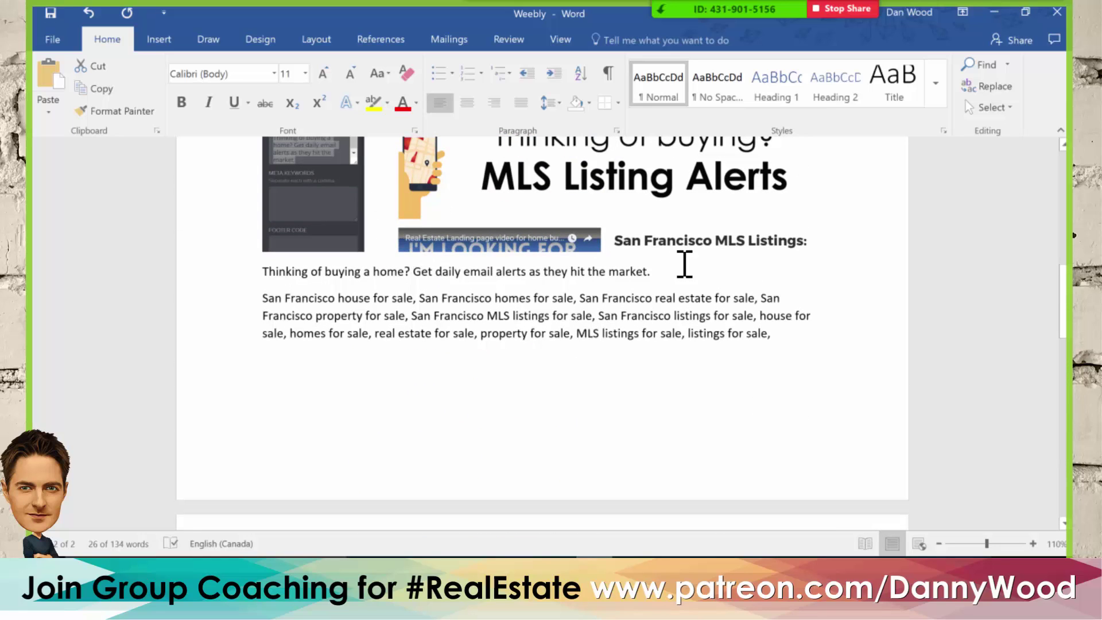
left_click_drag(608, 265, 204, 270)
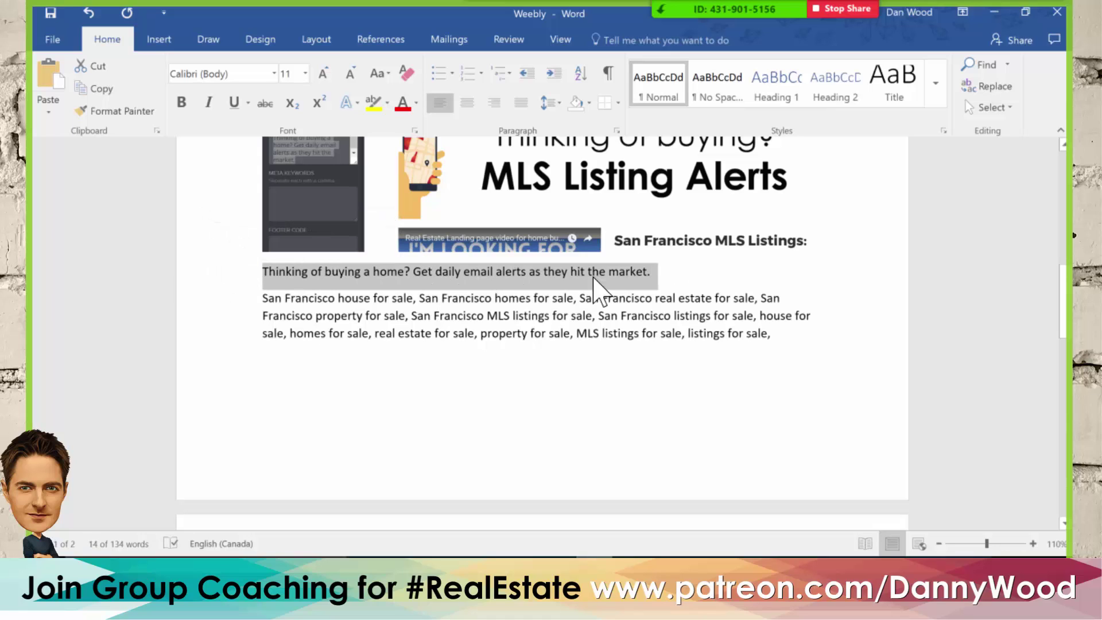
key("alt+Tab")
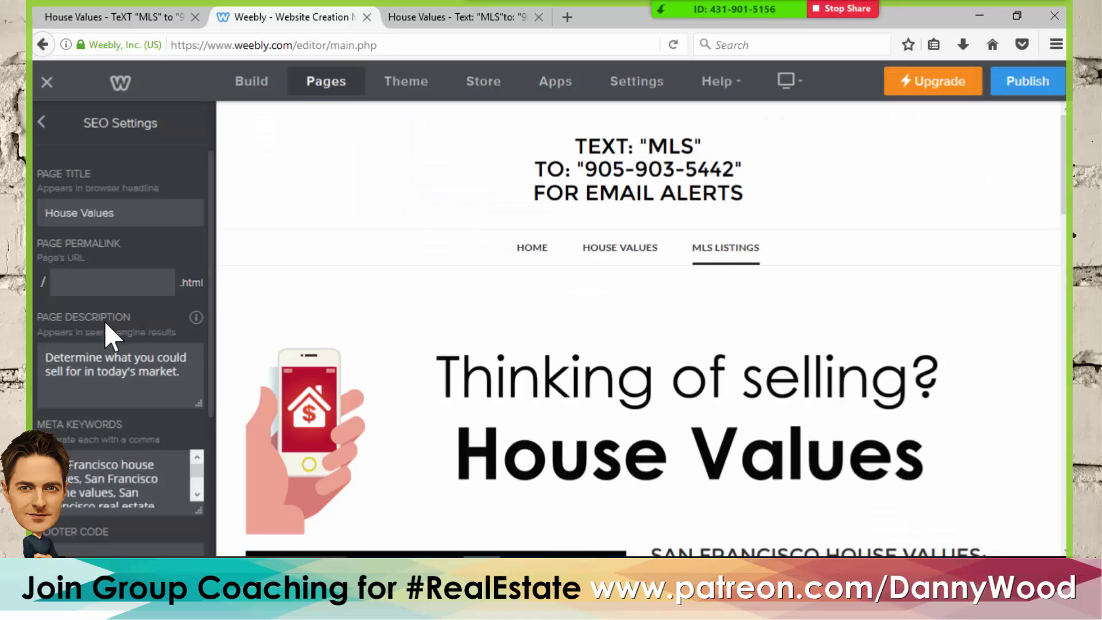
left_click(98, 360)
key("ctrl+a")
key("ctrl+v")
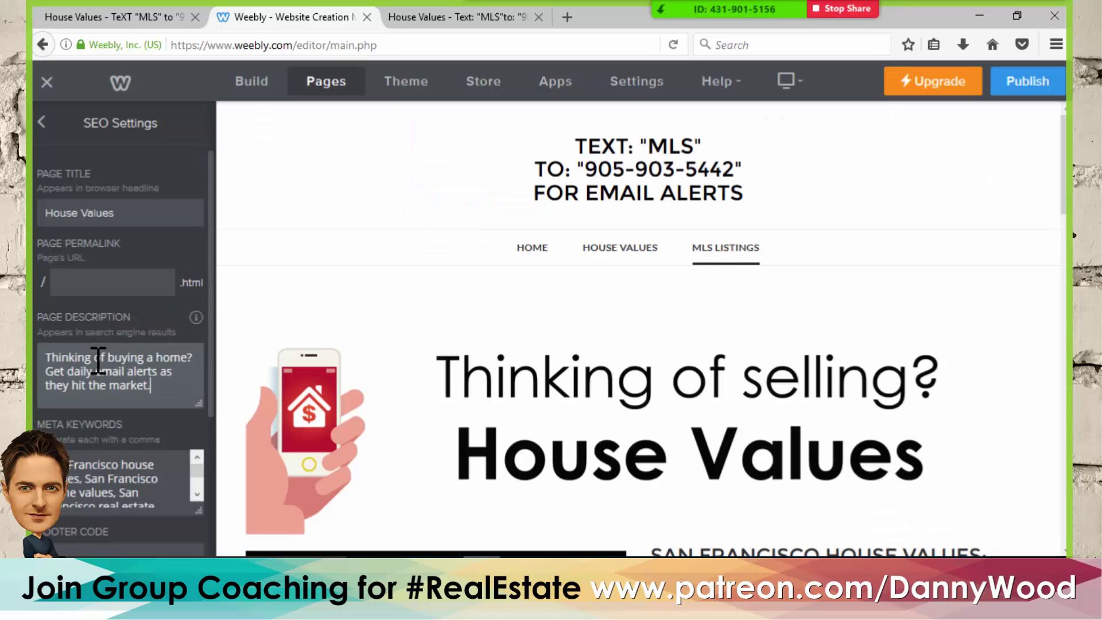
- Clear out the page's old meta keywords
scroll(78, 409, "down", 3)
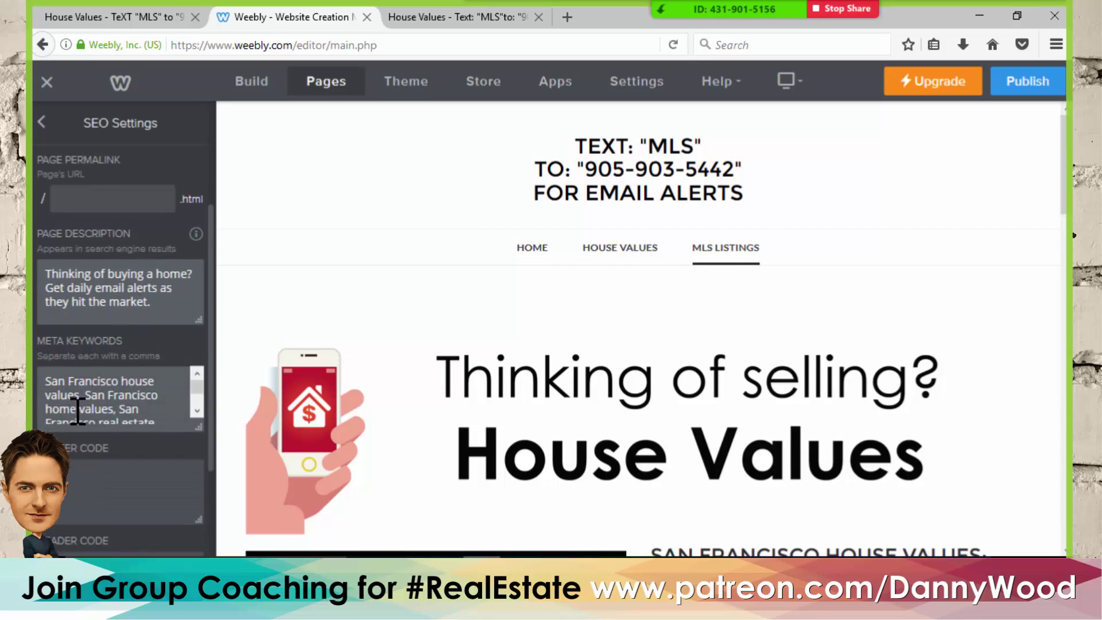
left_click(77, 394)
key("ctrl+a")
key("BackSpace")
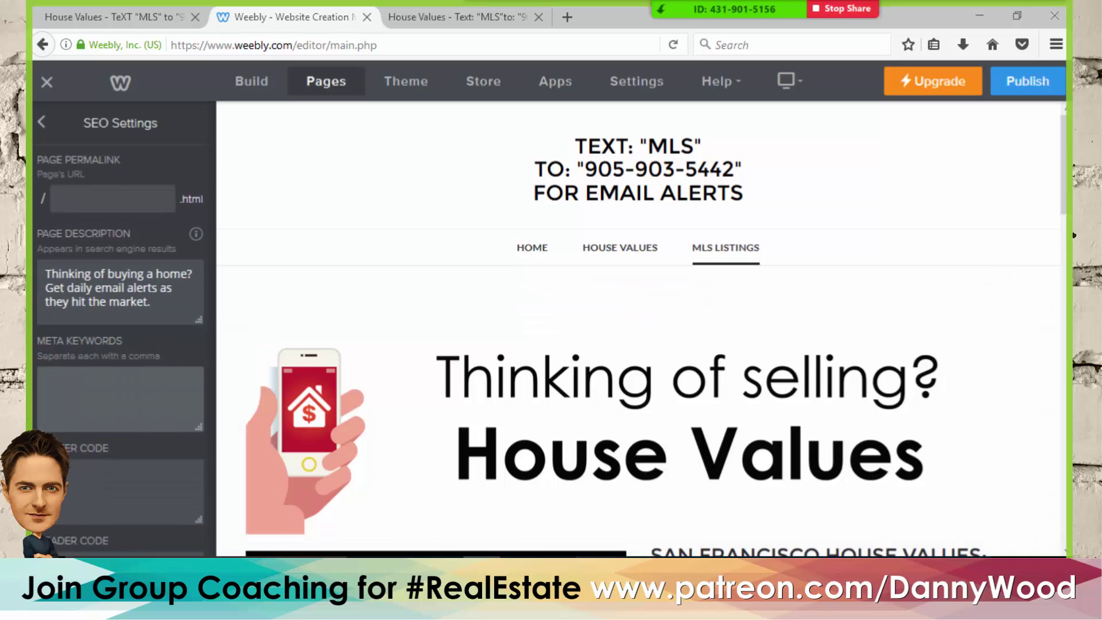
key("alt+Tab")
left_click(371, 356)
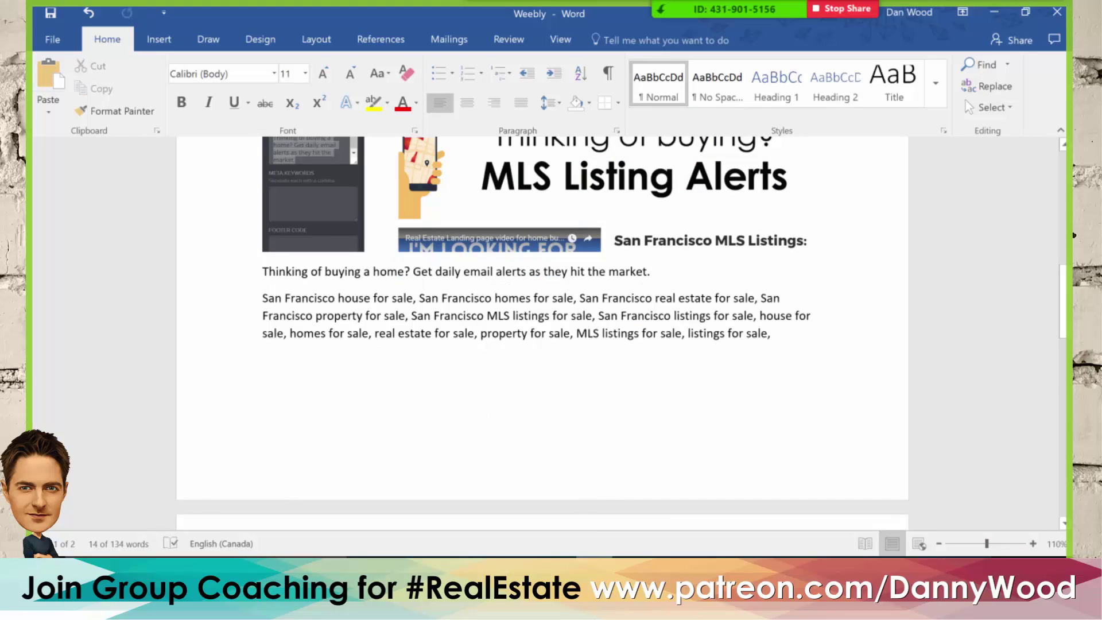
- Paste the San Francisco homes and MLS listings-for-sale keyword paragraph into Meta Keywords
left_click_drag(263, 297, 724, 297)
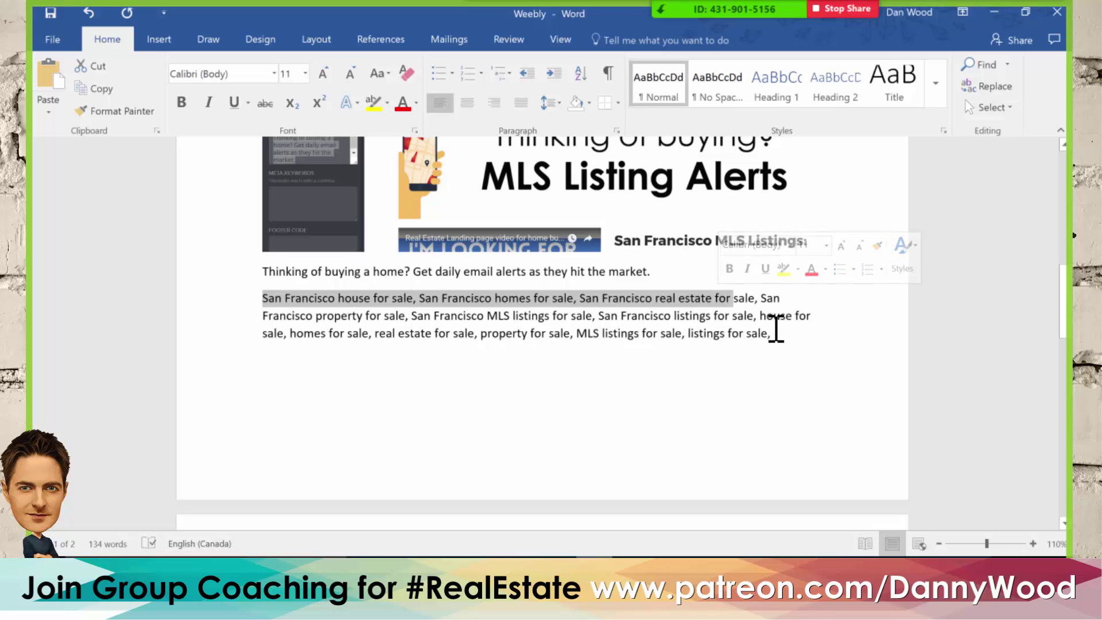
scroll(752, 356, "down", 1)
scroll(713, 356, "down", 3)
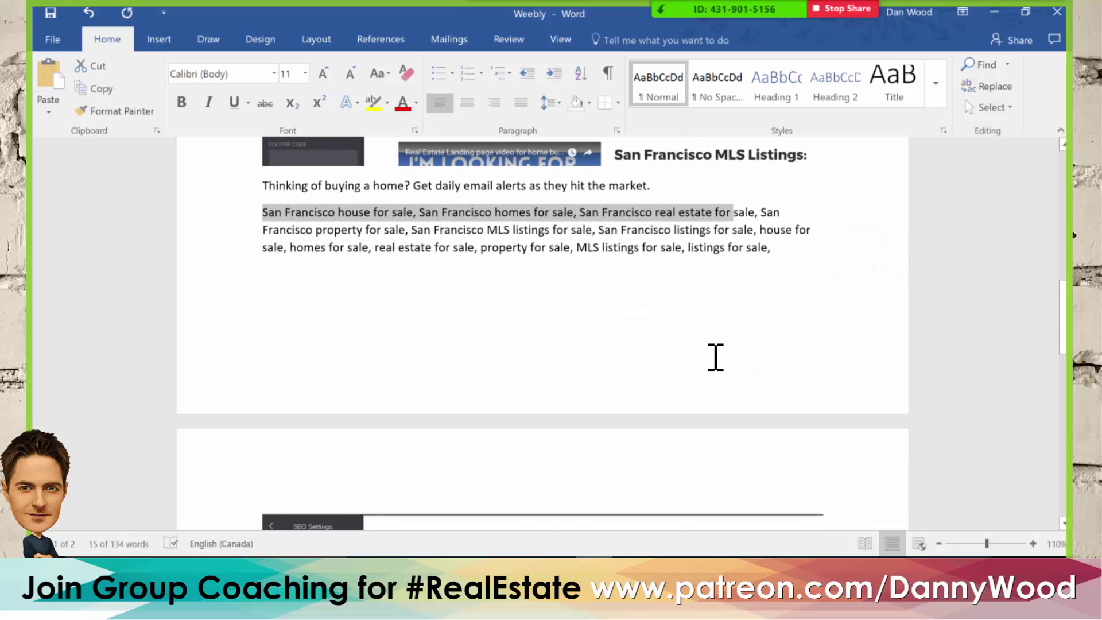
scroll(708, 356, "up", 3)
left_click(795, 291)
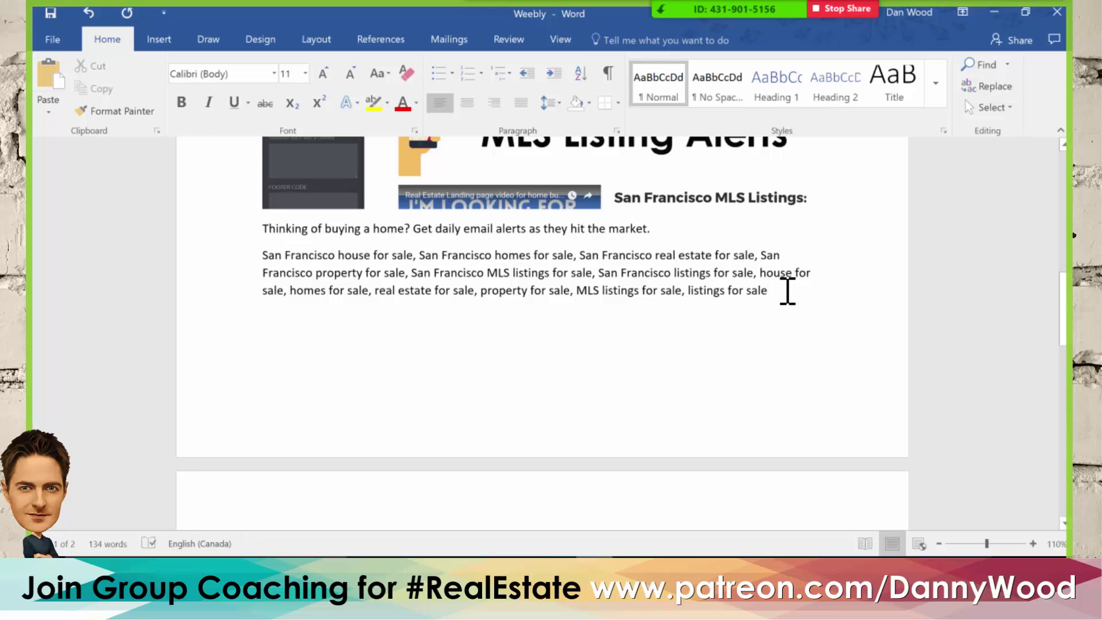
left_click_drag(768, 293, 253, 256)
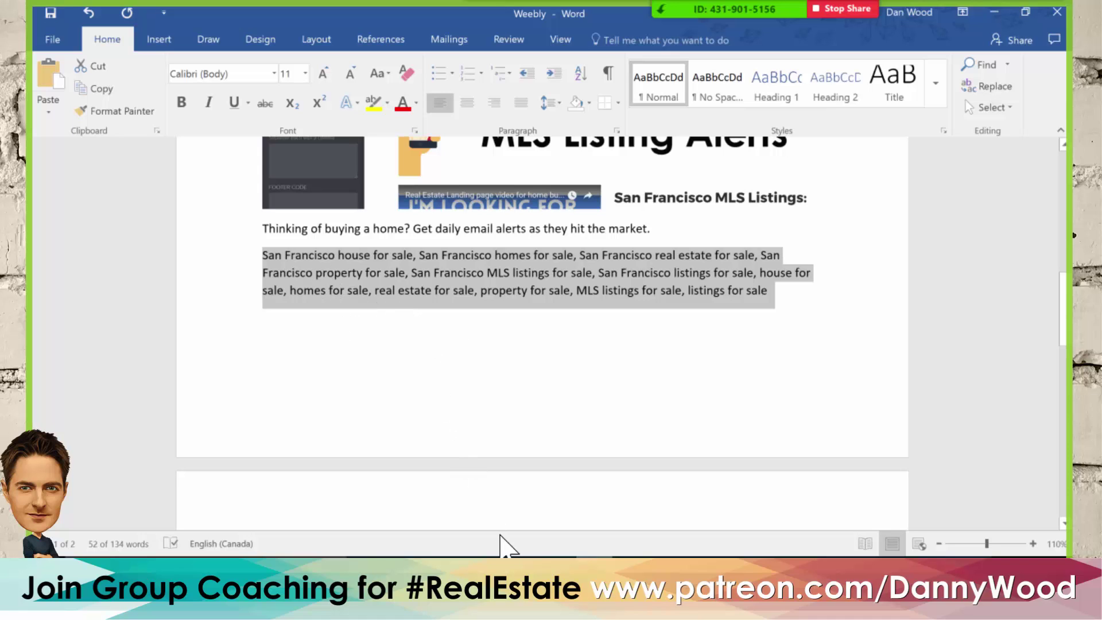
left_click(483, 571)
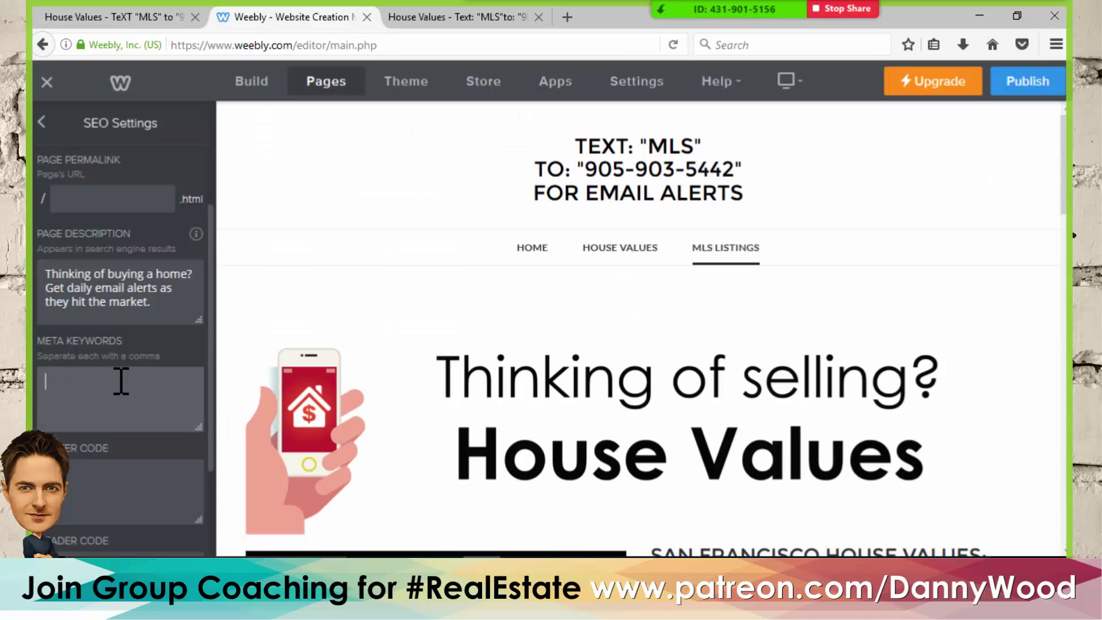
key("ctrl+v")
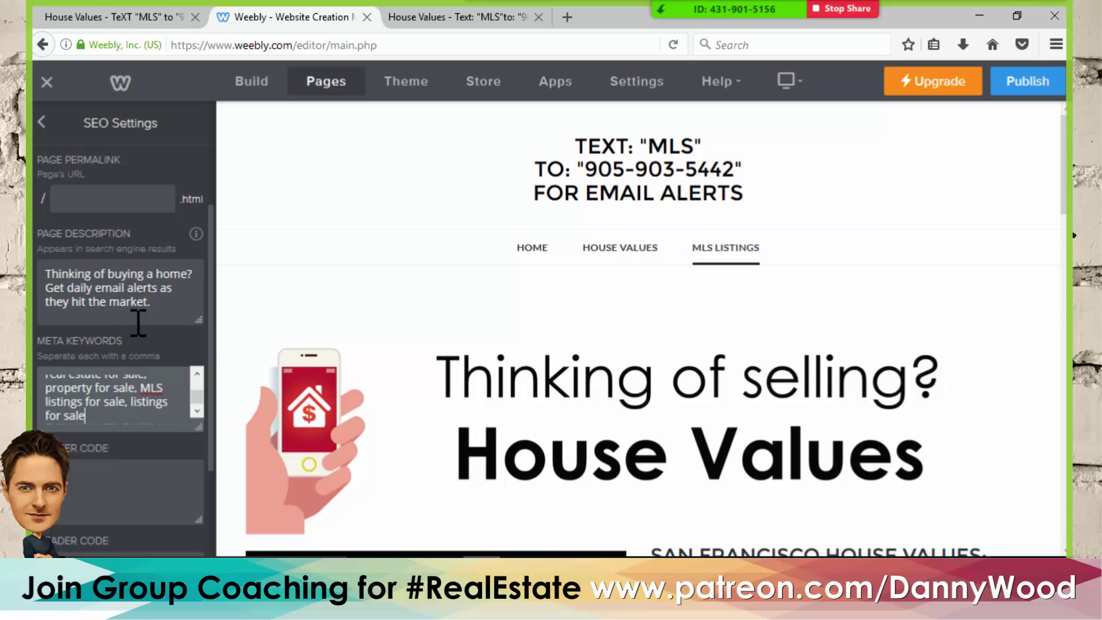
scroll(401, 315, "down", 5)
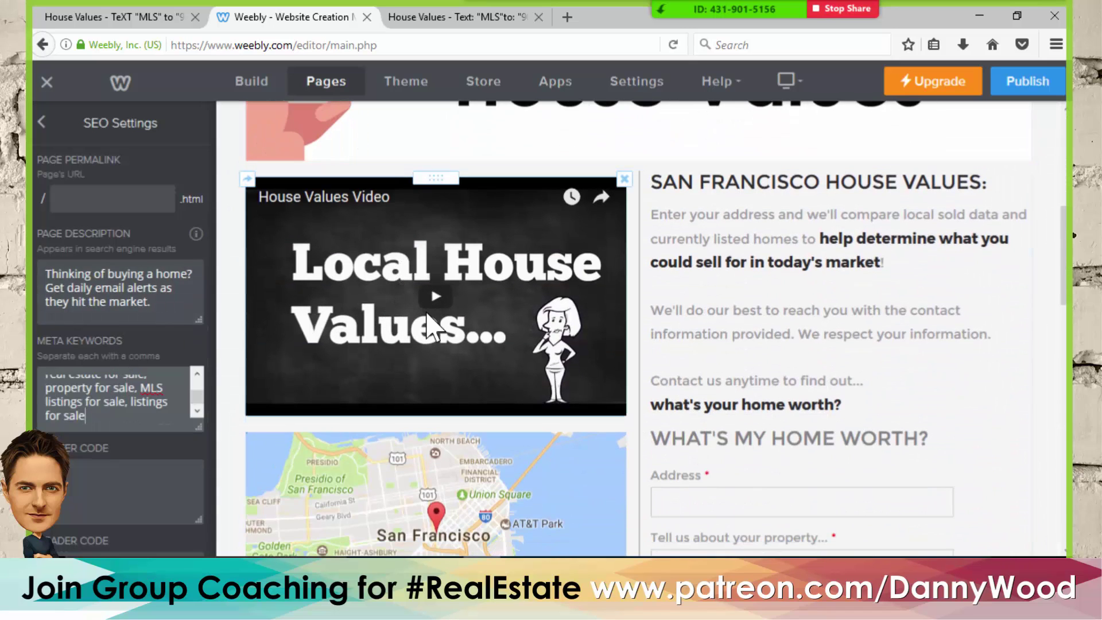
- Swap the hero banner for the uploaded Thinking-of-buying MLS Listing Alerts image
scroll(344, 261, "up", 5)
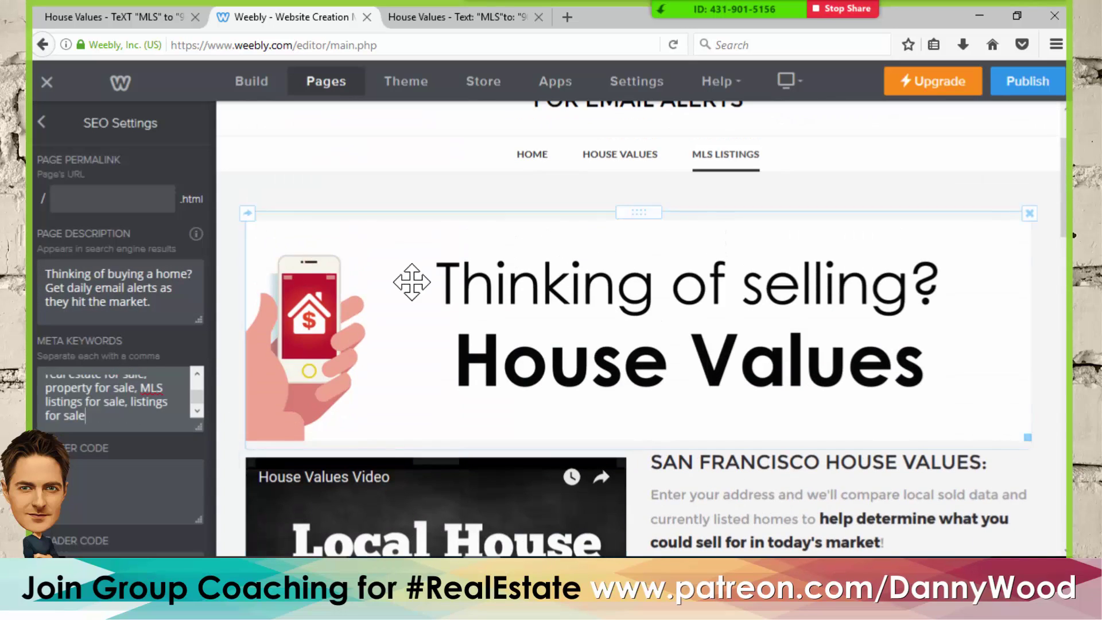
left_click(626, 300)
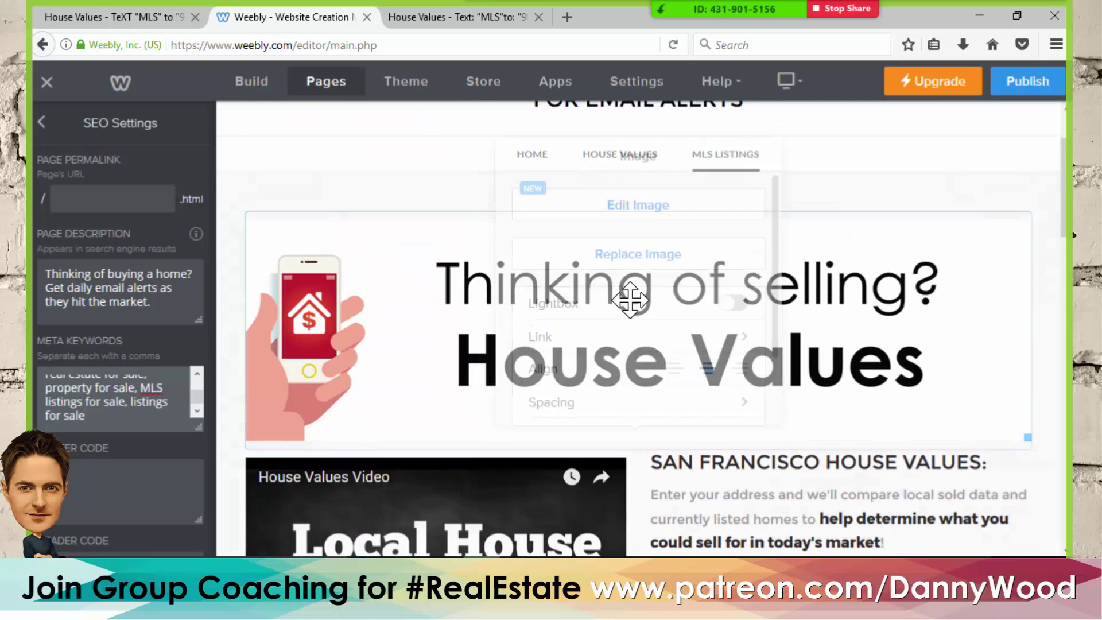
left_click(631, 246)
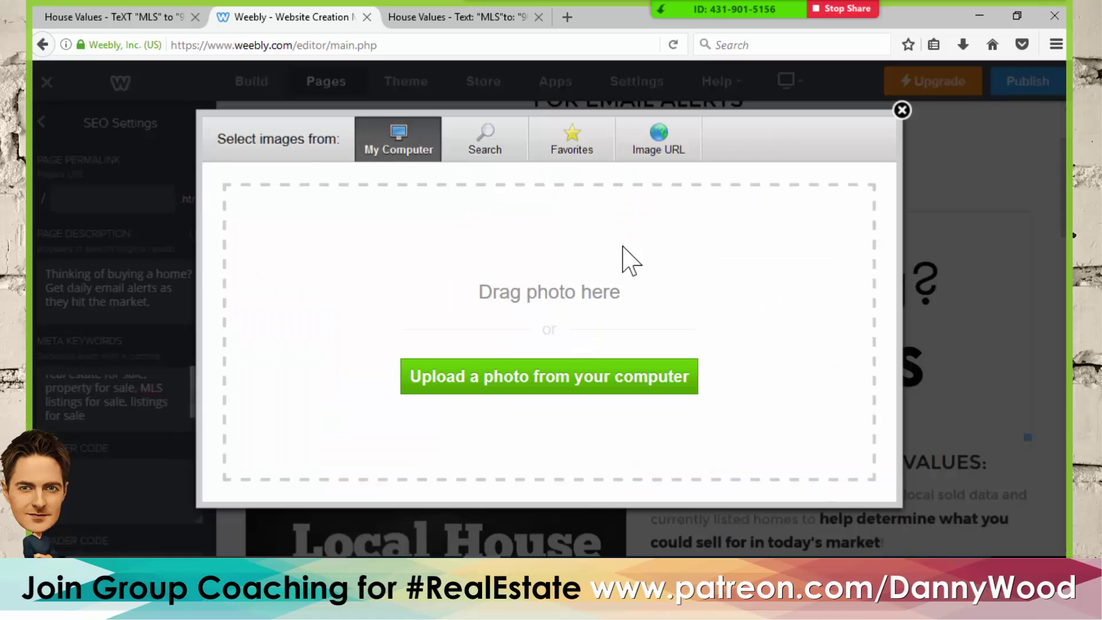
left_click(561, 379)
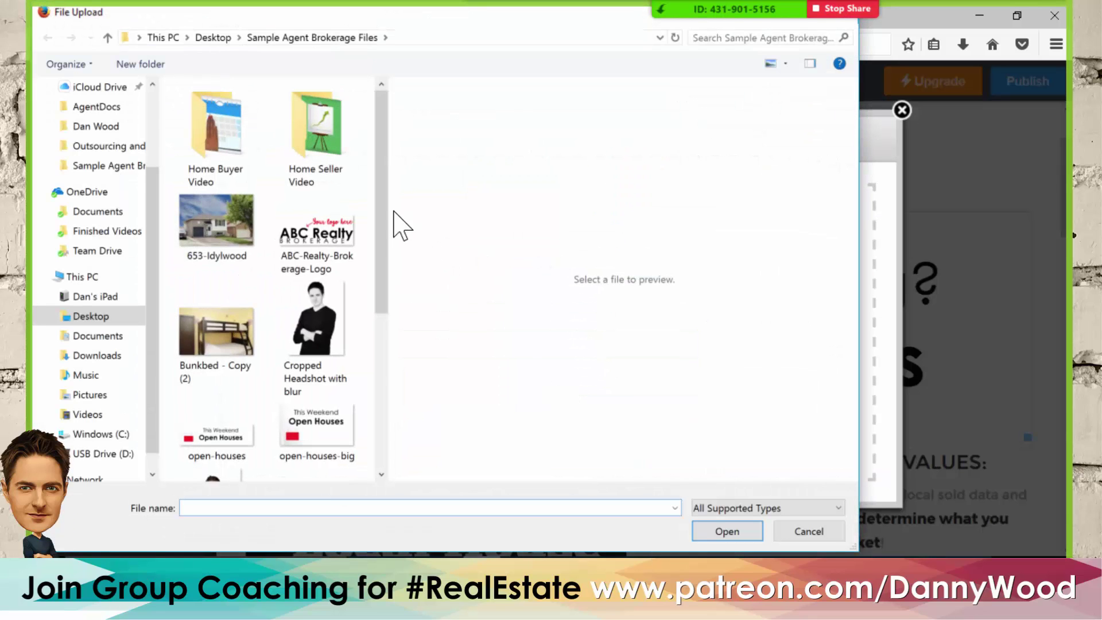
scroll(393, 331, "down", 3)
scroll(400, 342, "down", 1)
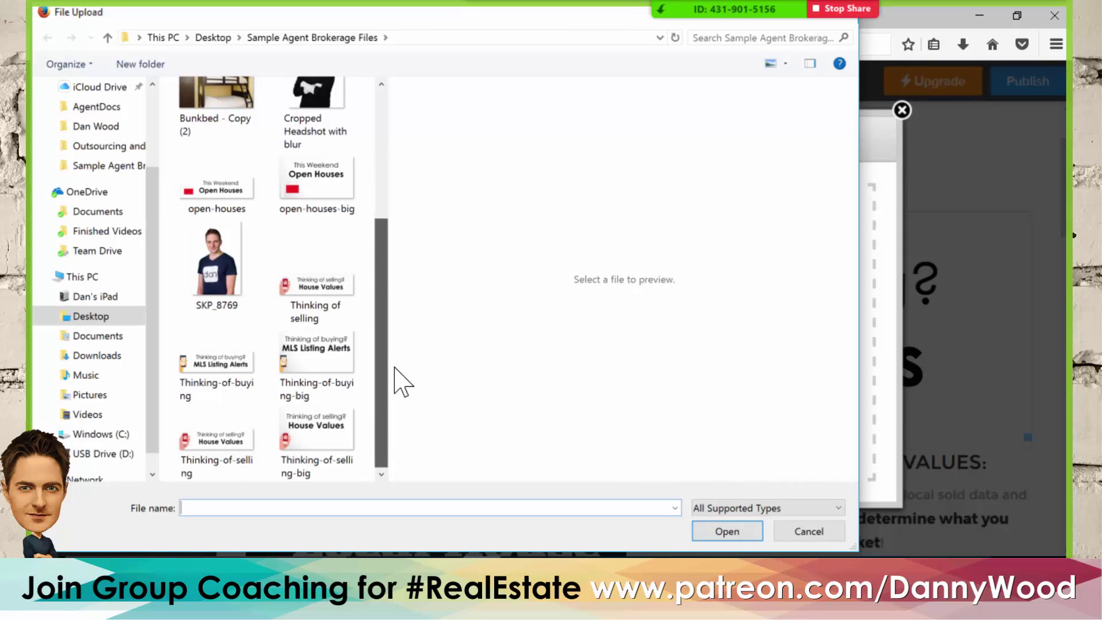
left_click(216, 367)
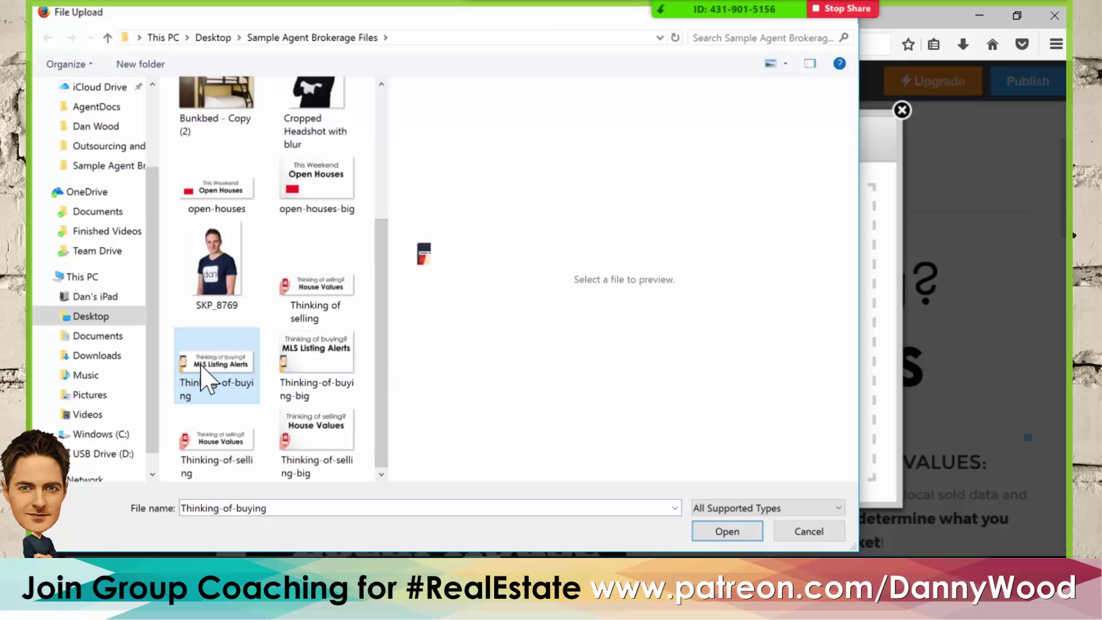
left_click(739, 534)
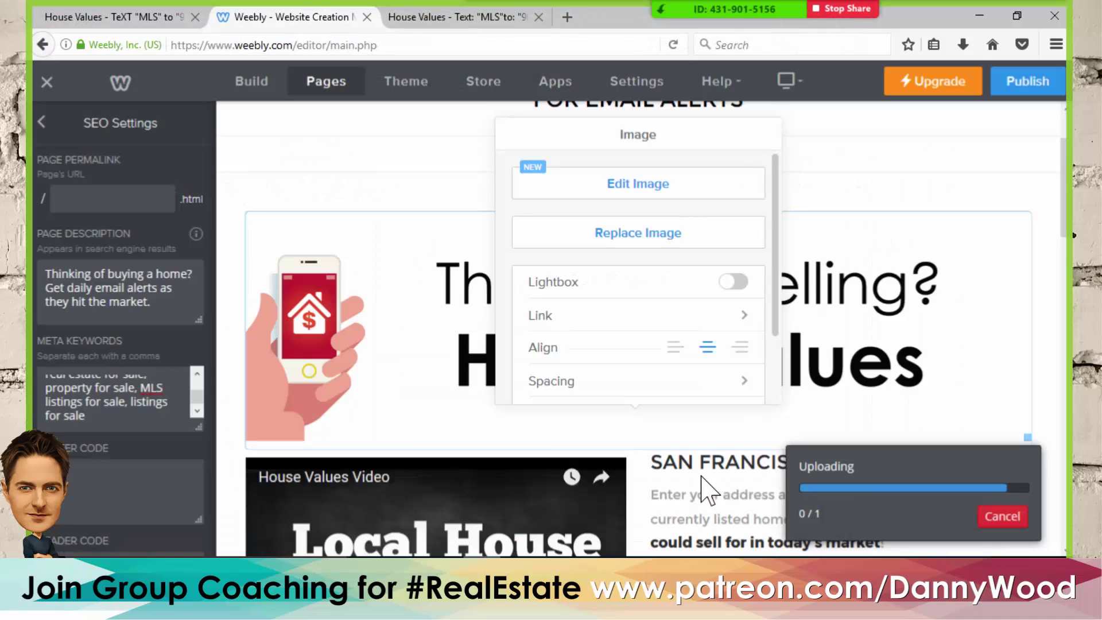
left_click(1046, 258)
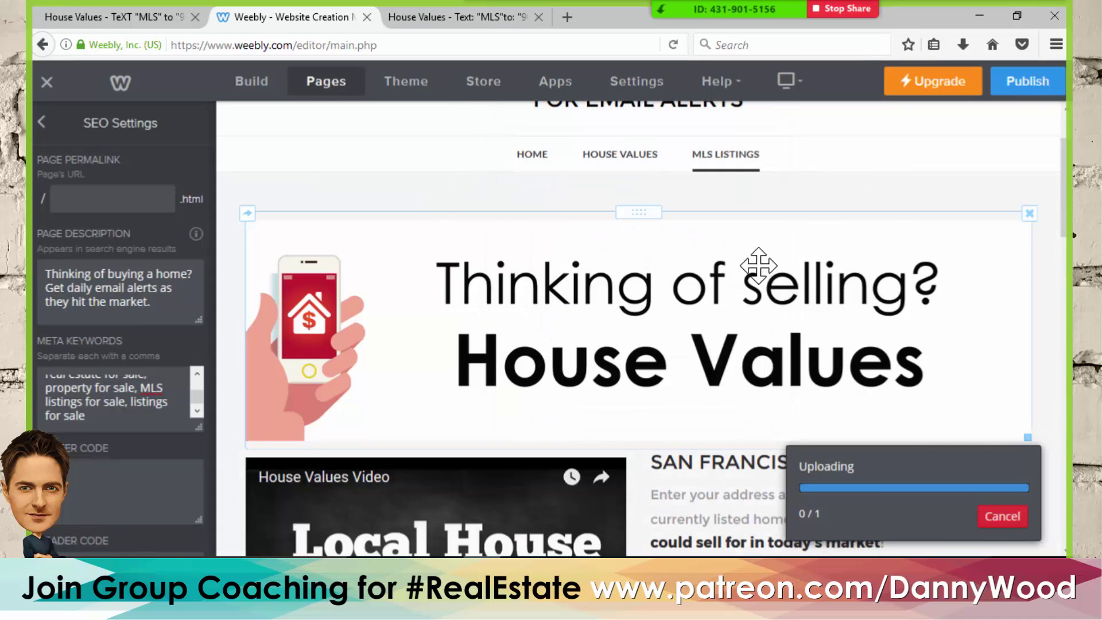
scroll(605, 290, "down", 3)
scroll(597, 344, "up", 3)
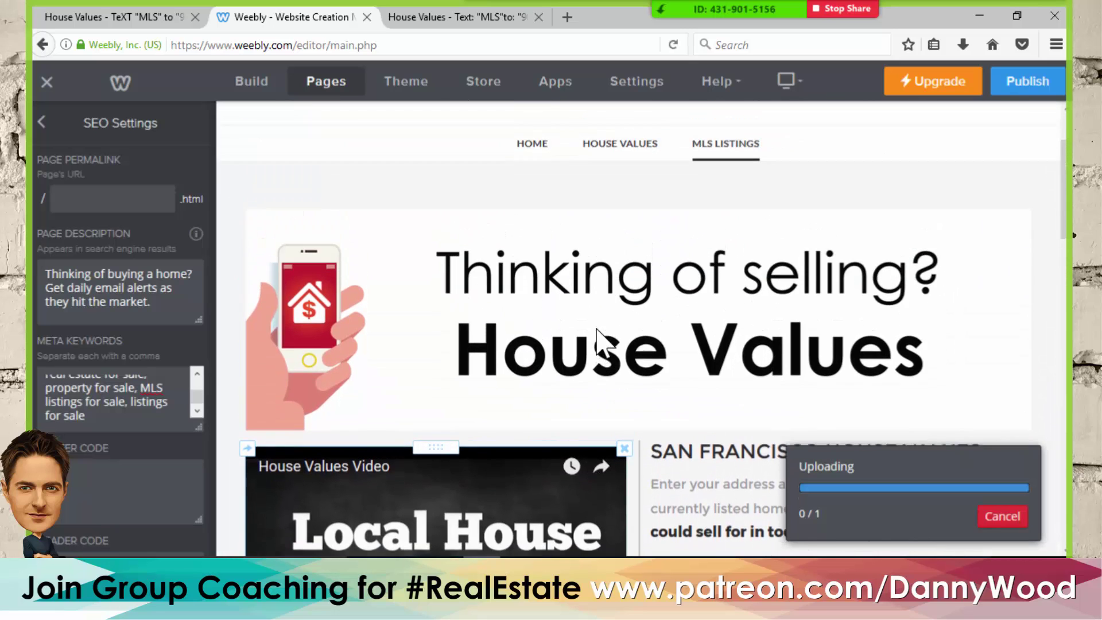
scroll(593, 322, "down", 6)
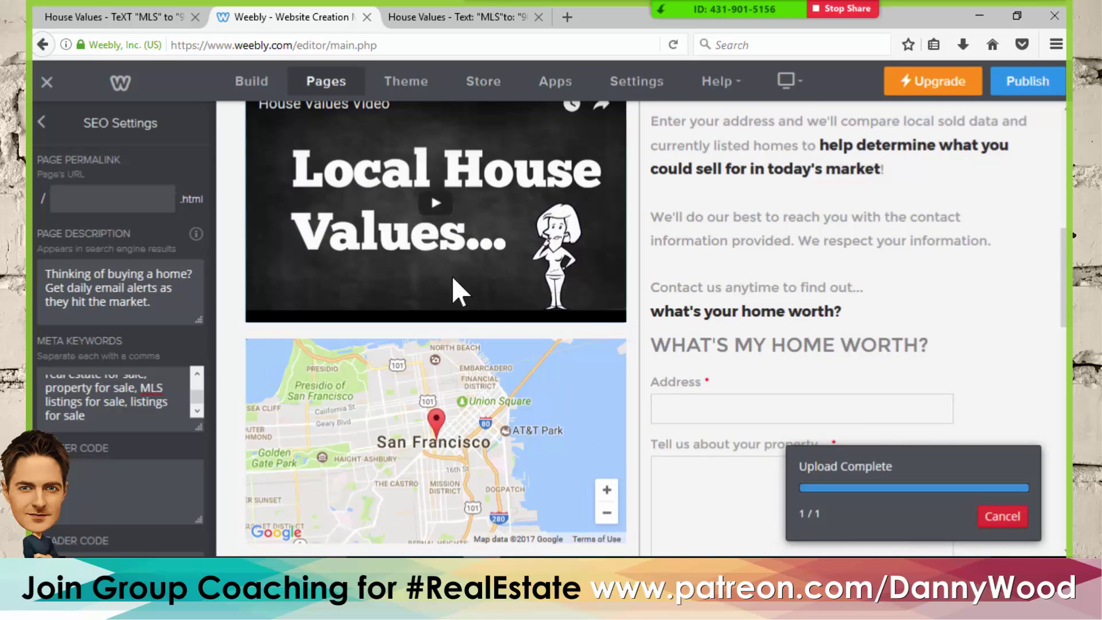
scroll(452, 287, "up", 3)
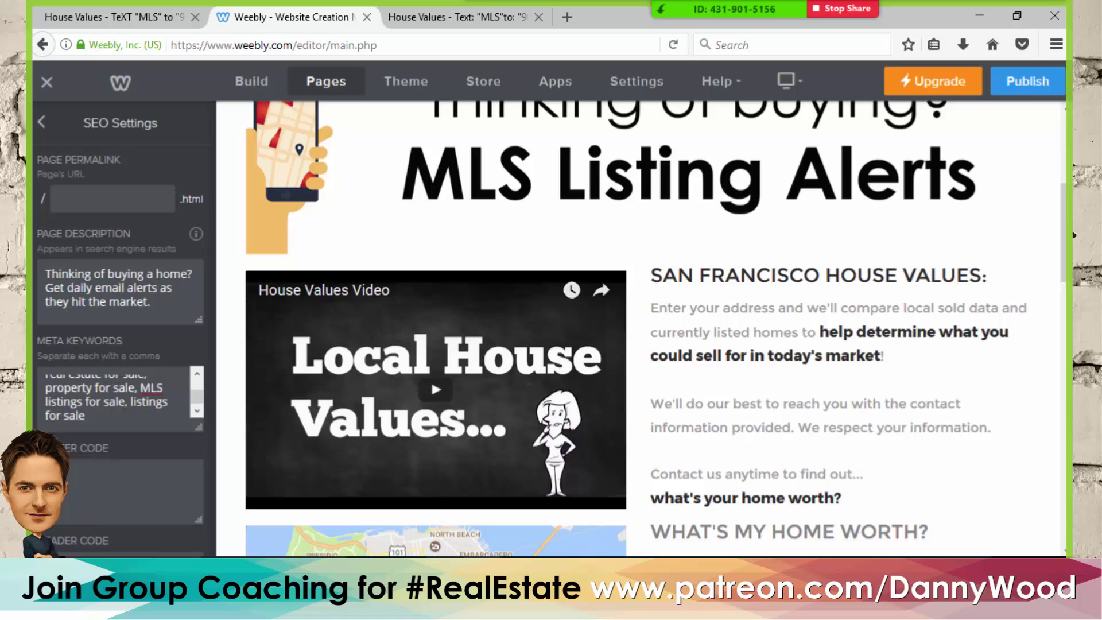
- In a new Chrome tab, browse the YouTube channel's uploaded videos
key("alt+Tab")
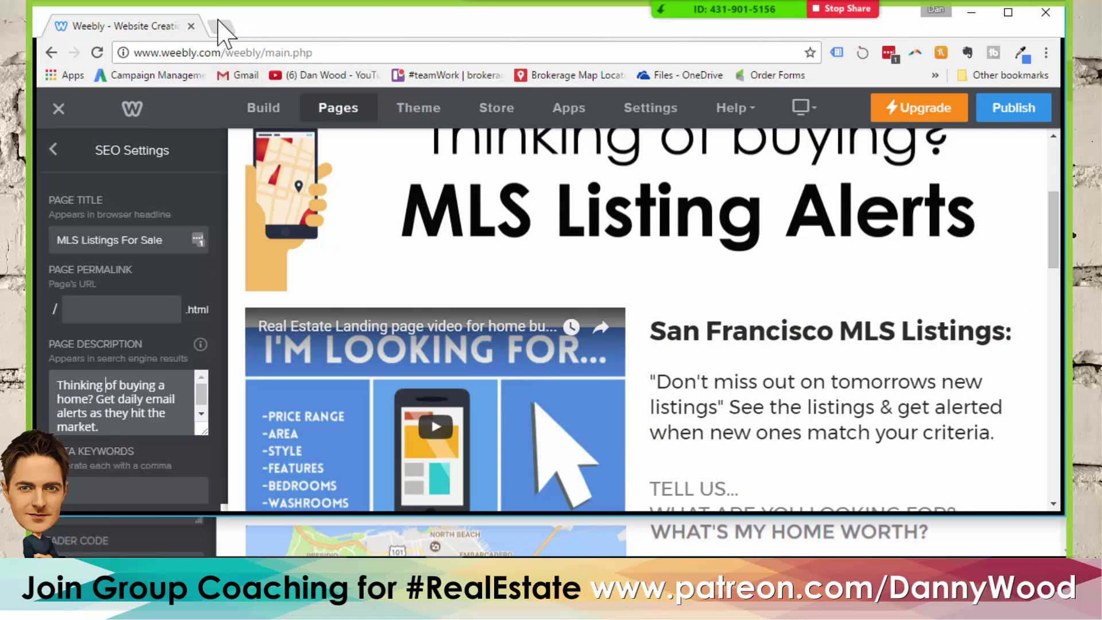
left_click(217, 26)
left_click(294, 77)
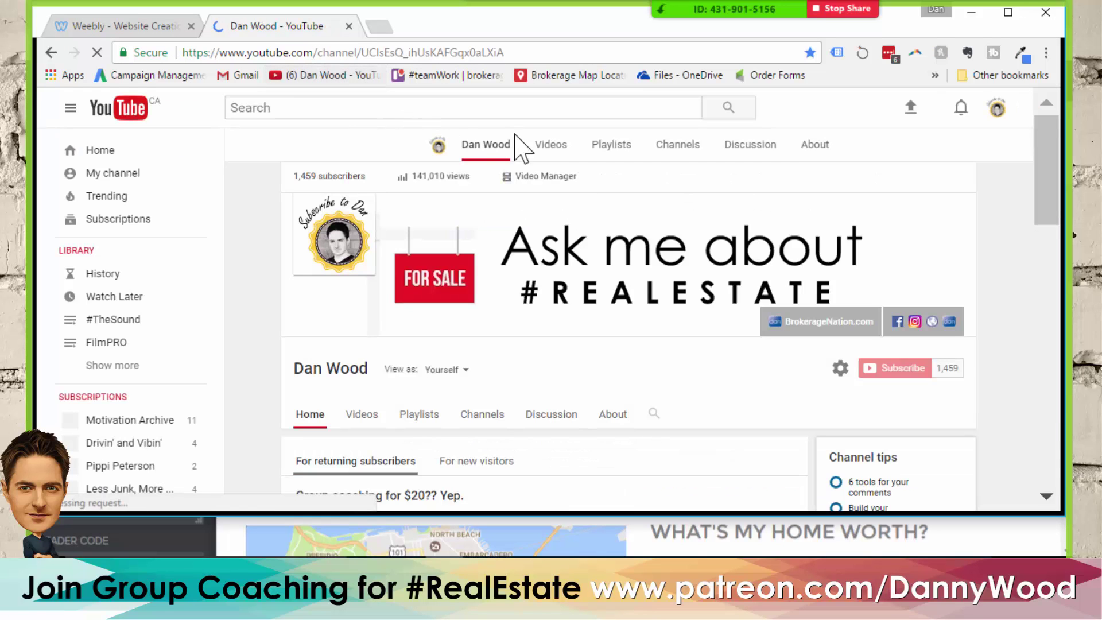
left_click(550, 152)
left_click(500, 148)
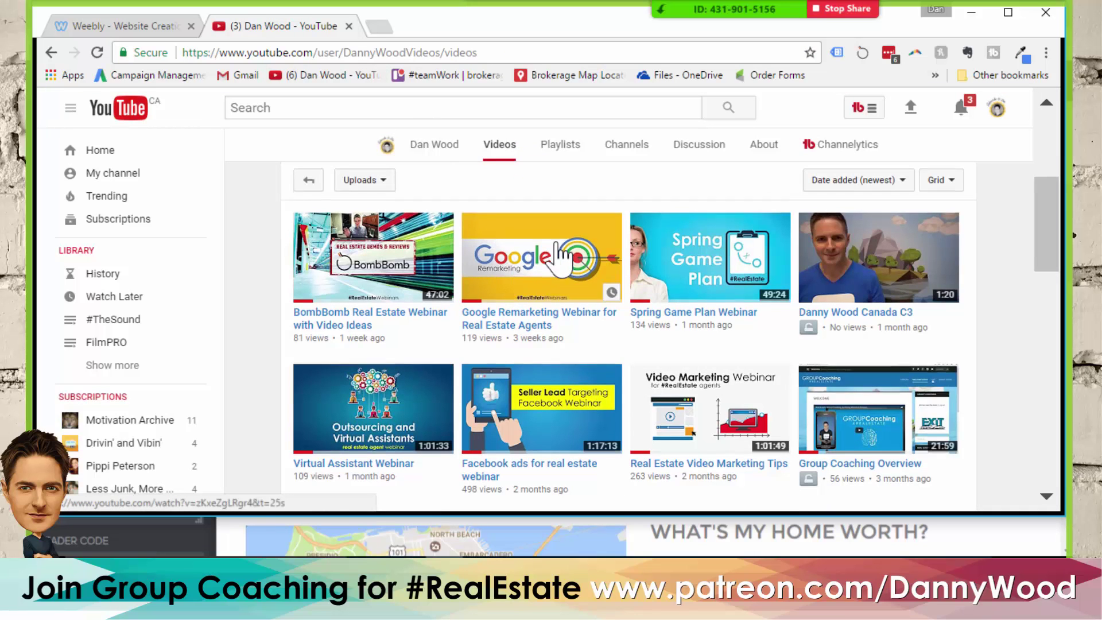
scroll(555, 253, "down", 2)
scroll(555, 255, "down", 6)
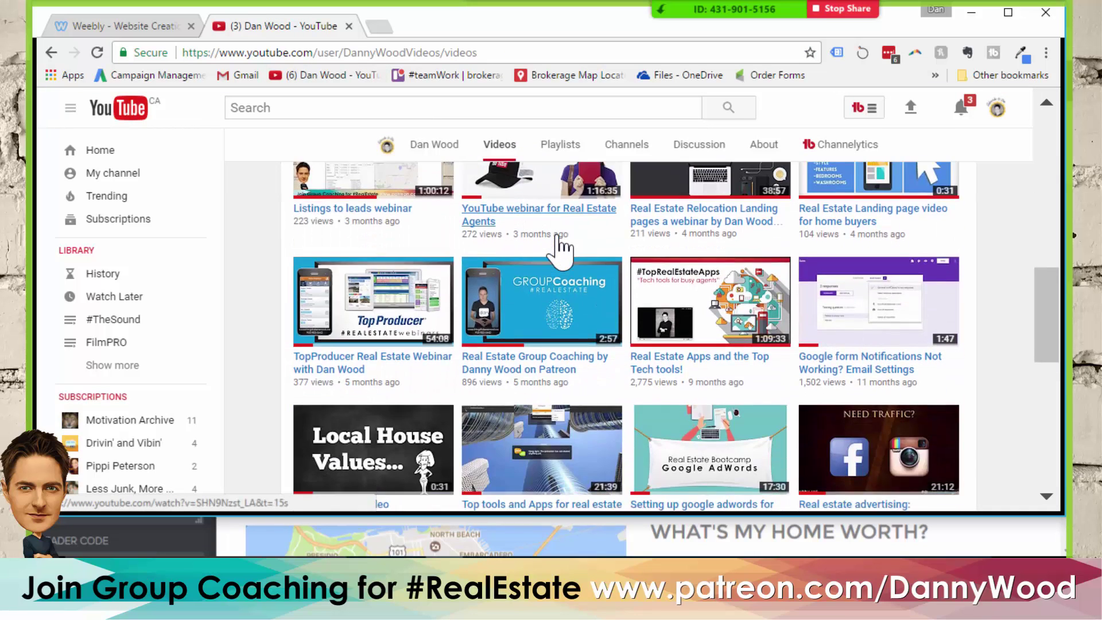
scroll(560, 245, "up", 3)
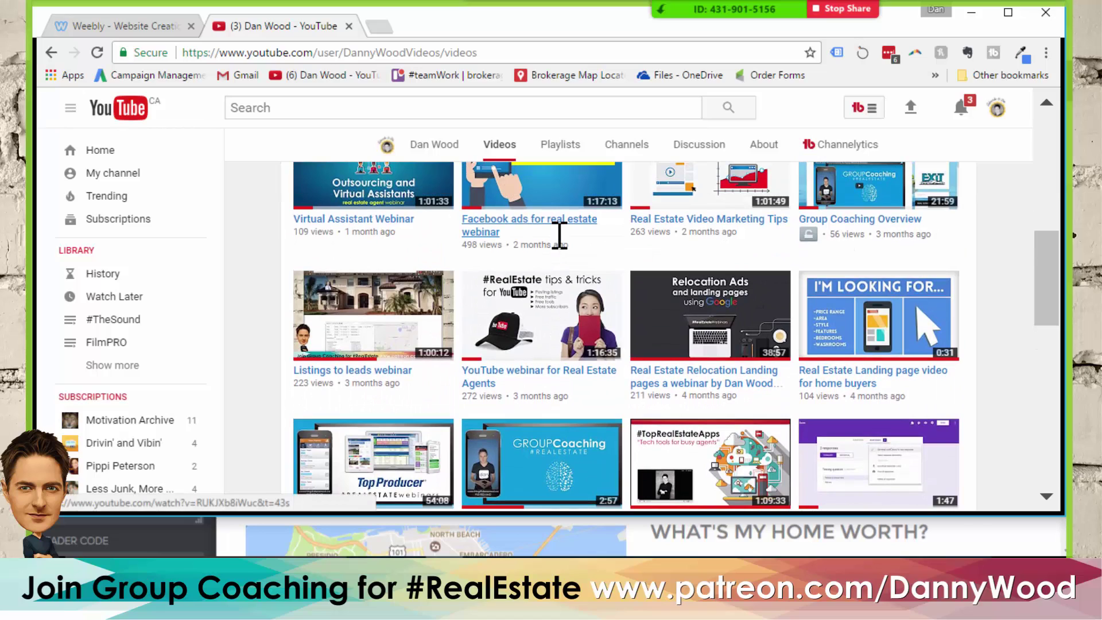
- Open the 'Real Estate Landing page video for home buyers' and select its URL
left_click(560, 230)
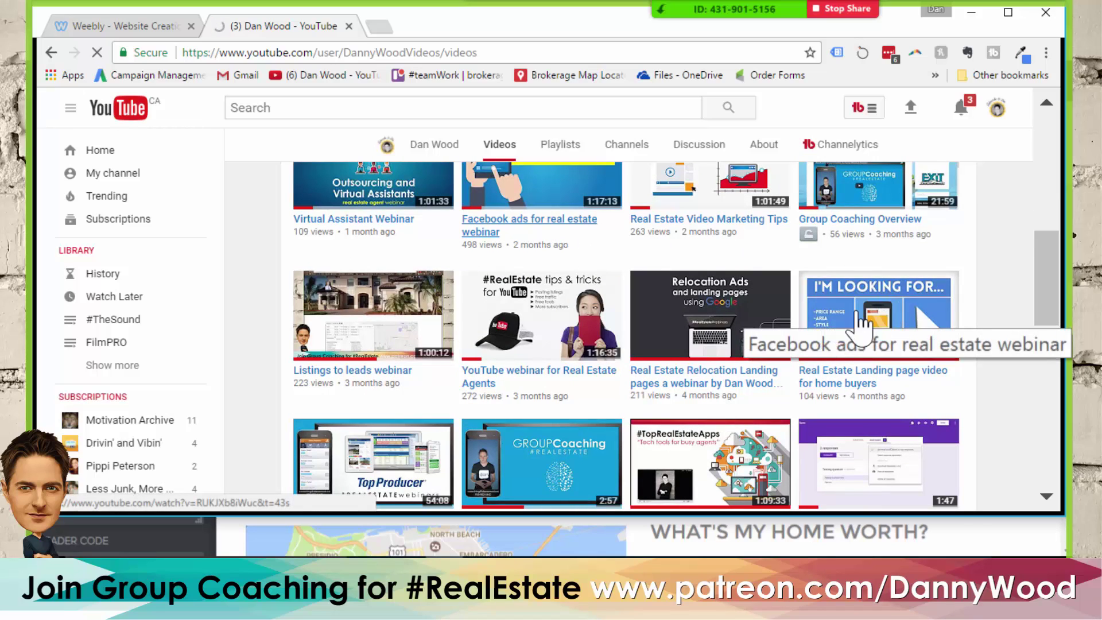
left_click(875, 313)
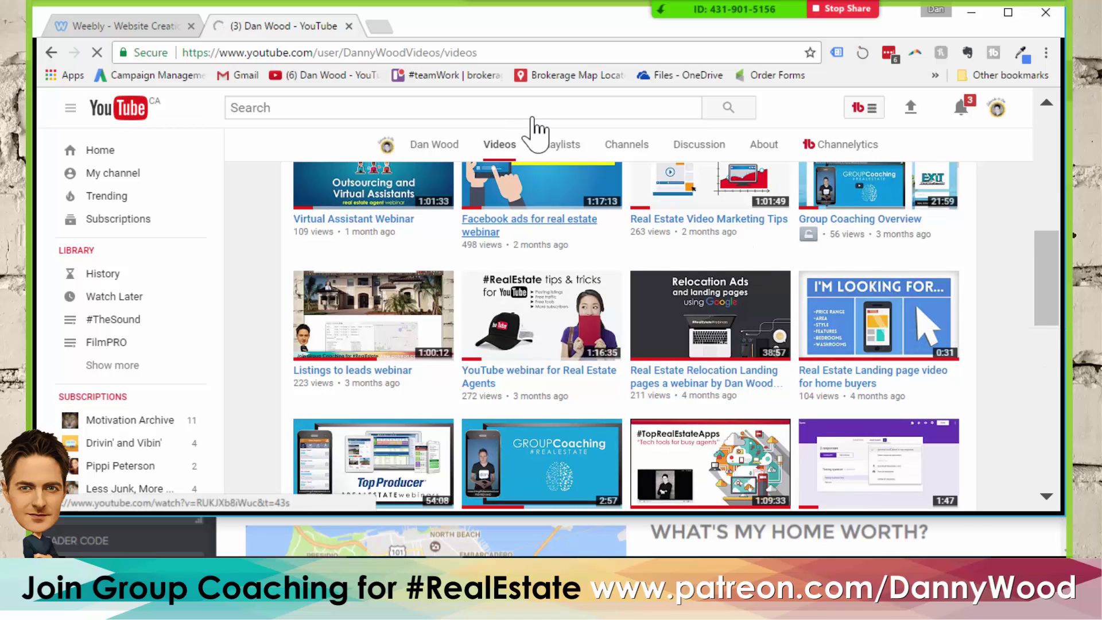
left_click(378, 52)
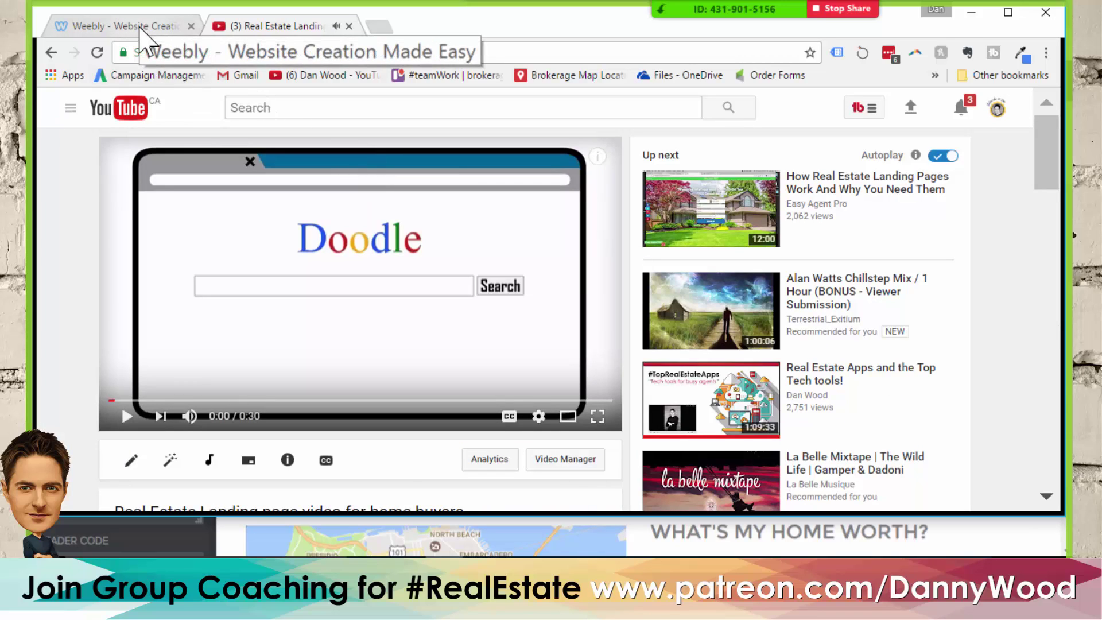
key("alt+Tab")
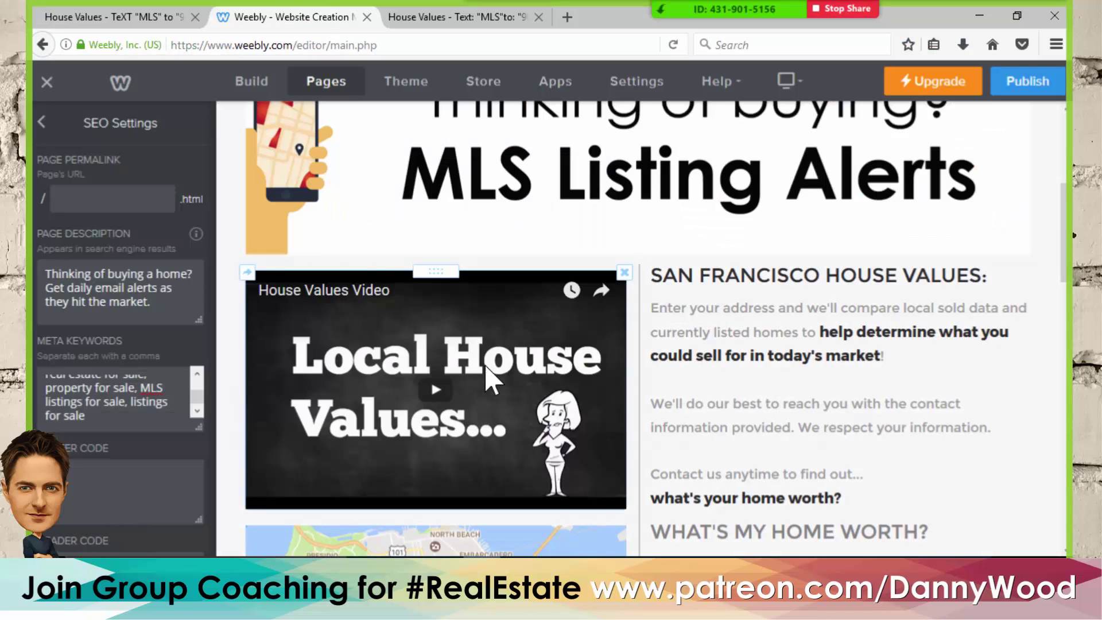
- Replace the embed's URL with the home-buyers landing page video and play it in YouTube
left_click(533, 368)
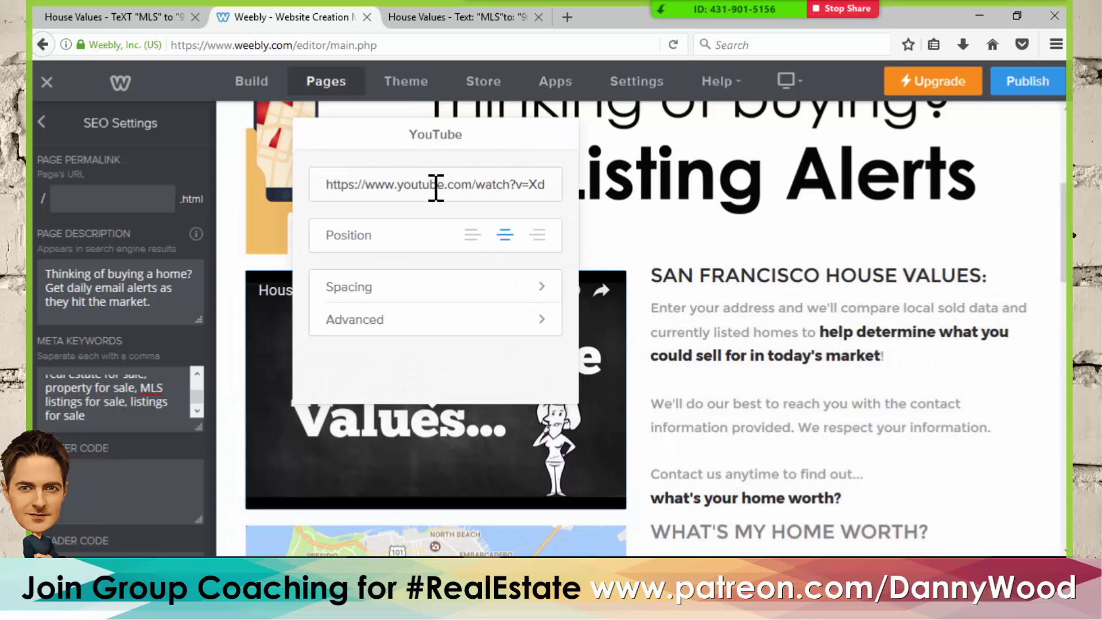
triple_click(436, 184)
key("BackSpace")
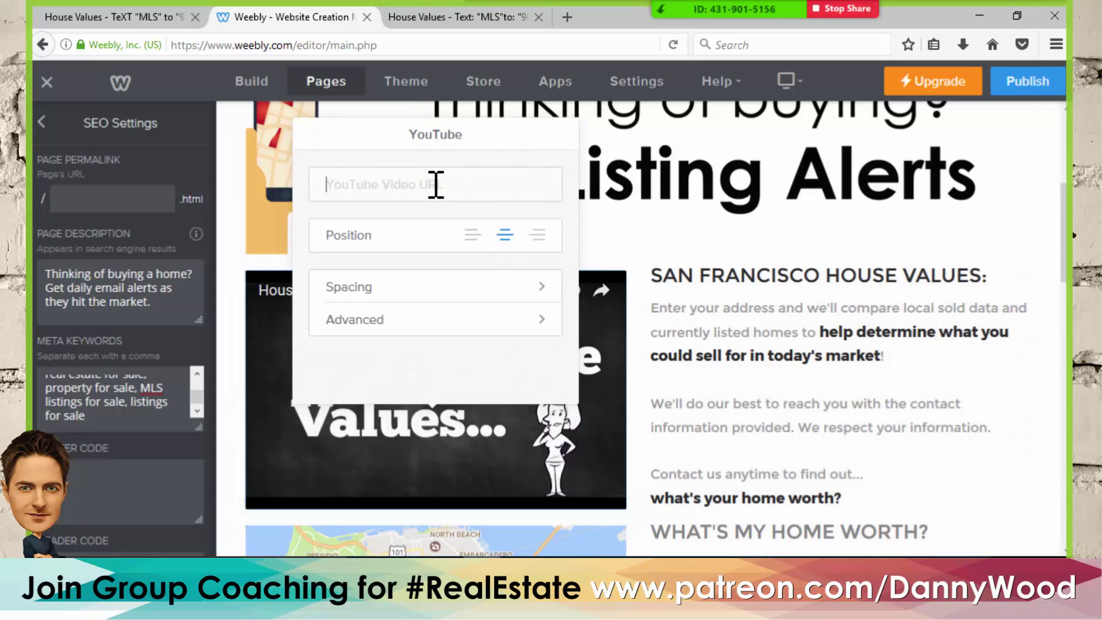
key("ctrl+v")
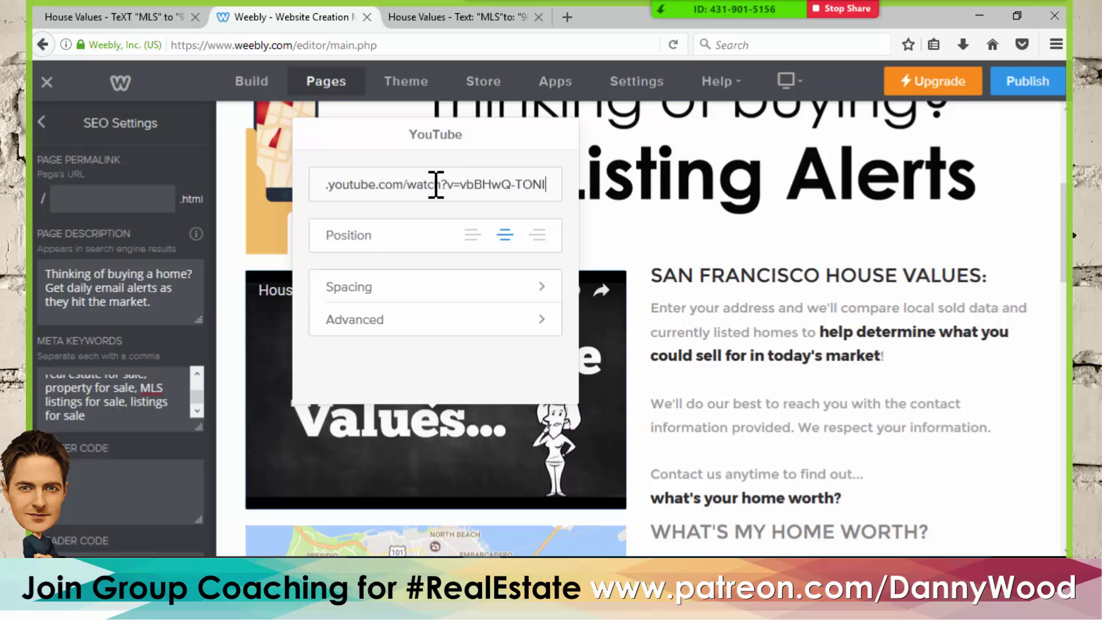
left_click(238, 248)
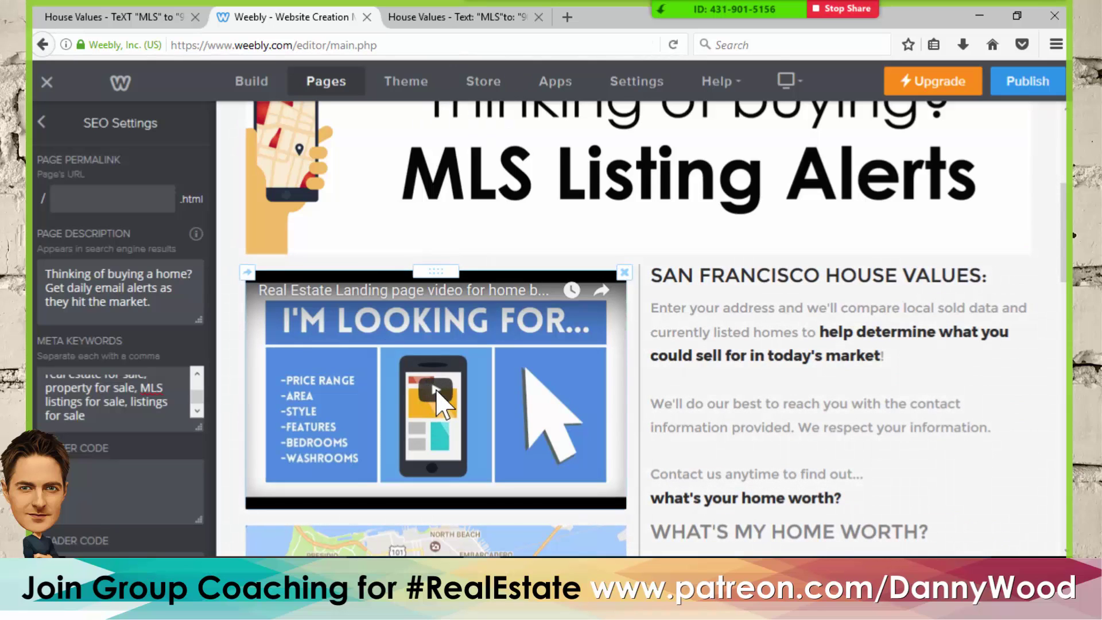
left_click(467, 572)
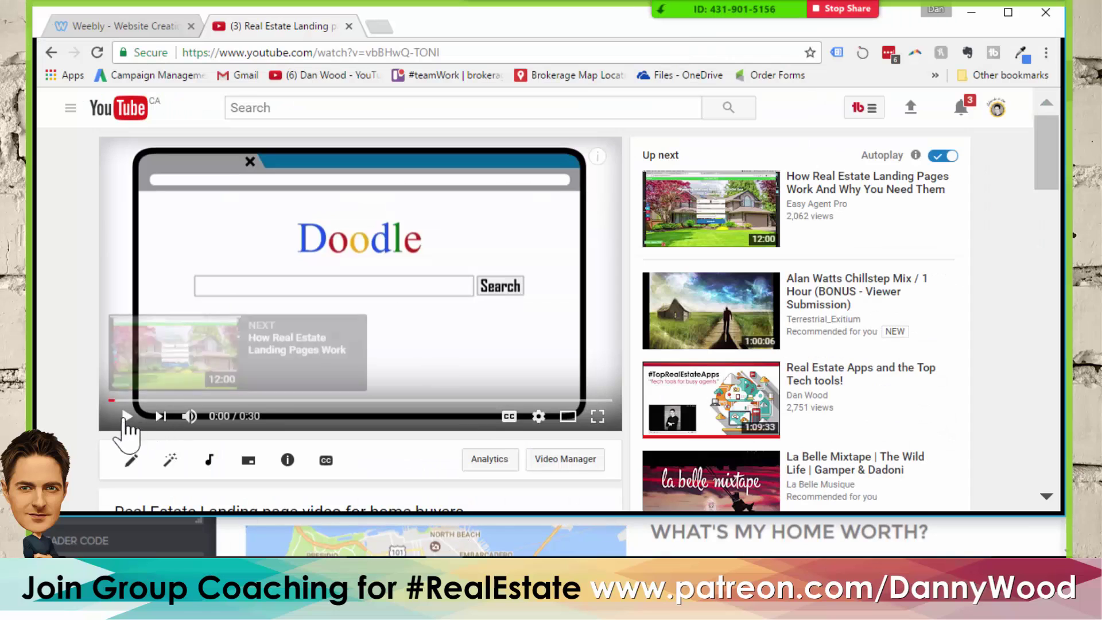
left_click(127, 417)
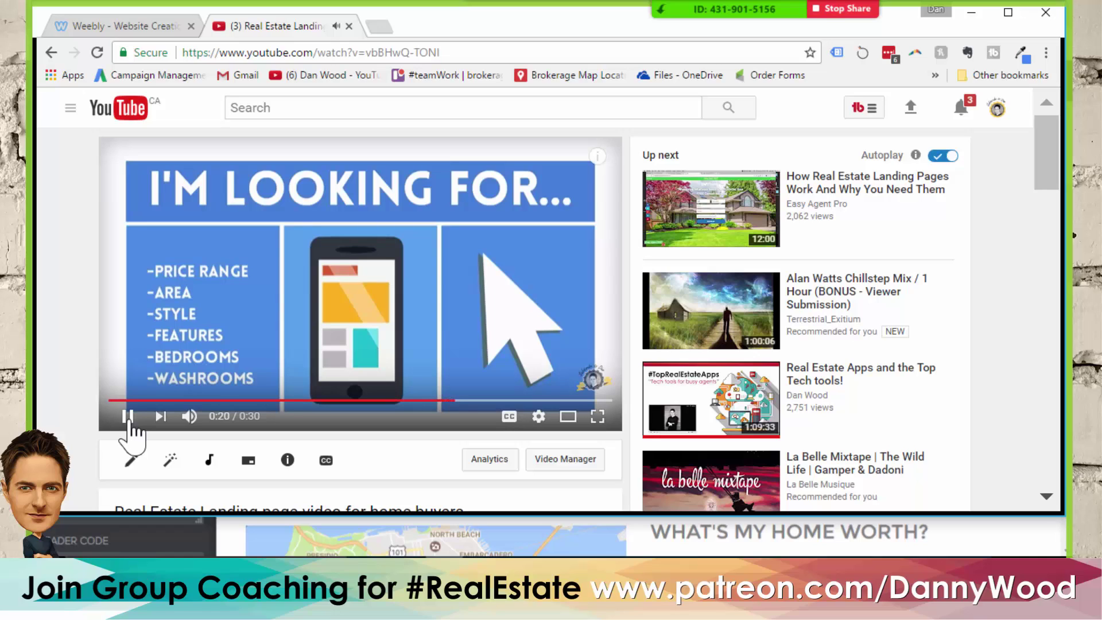
- Pause the landing page video in YouTube and go back to the Weebly editor
left_click(129, 420)
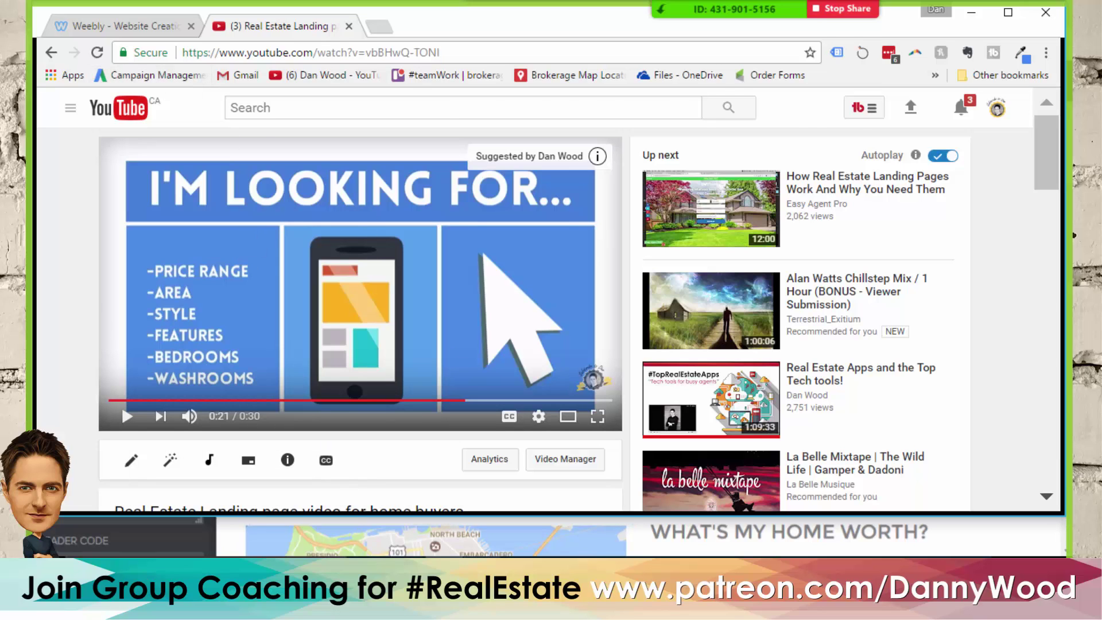
key("alt+Tab")
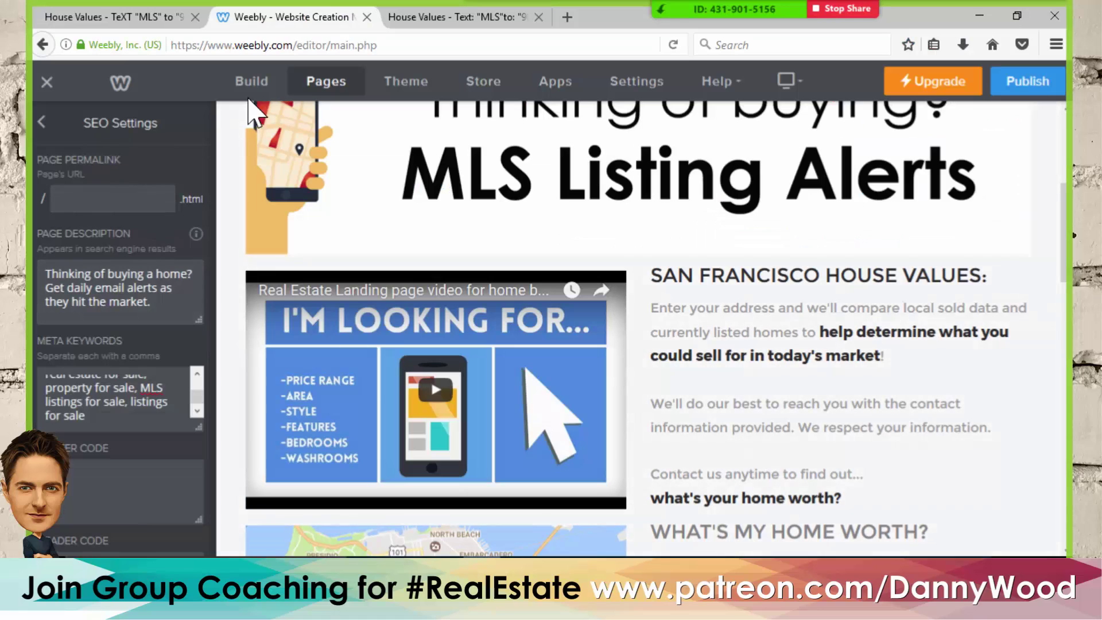
- Copy the 'San Francisco MLS Listings:' heading from the live MLS Listings page
left_click(252, 92)
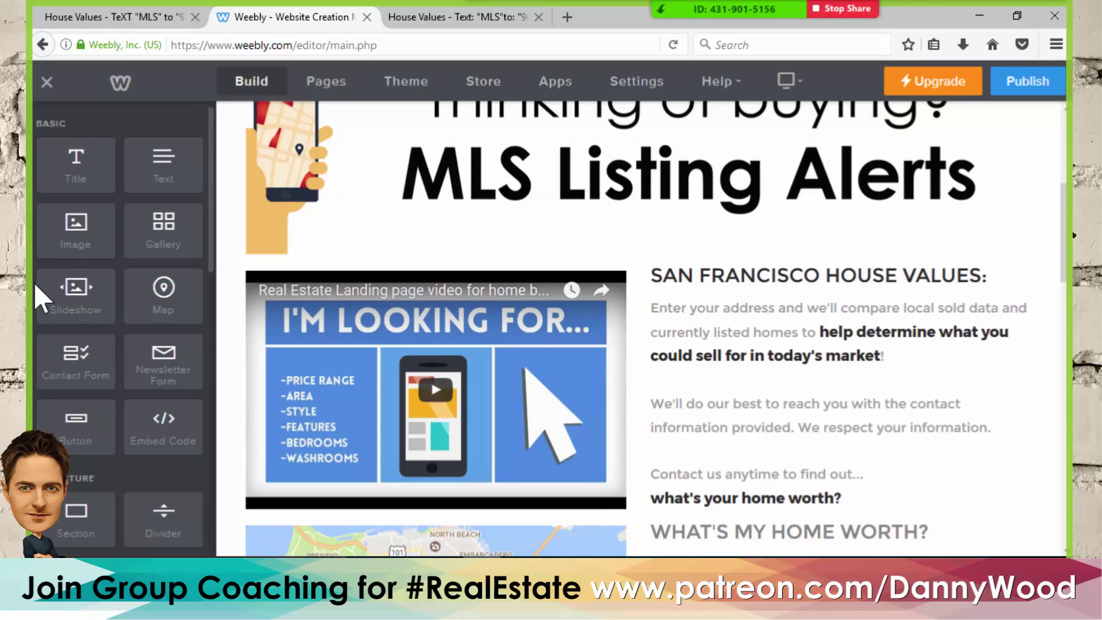
scroll(86, 304, "down", 5)
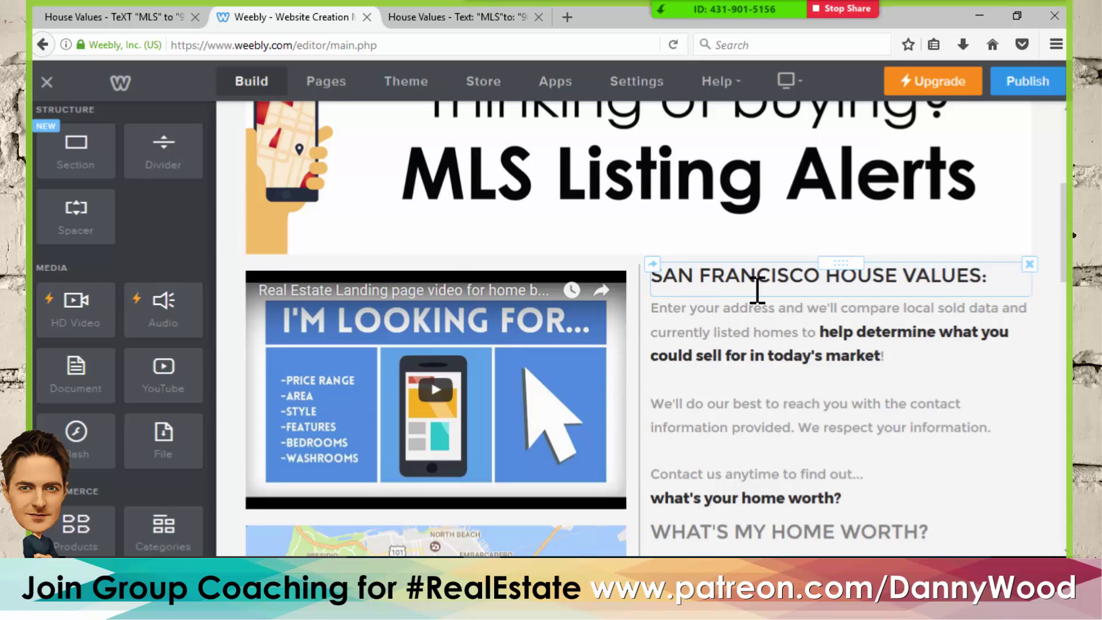
scroll(757, 290, "down", 3)
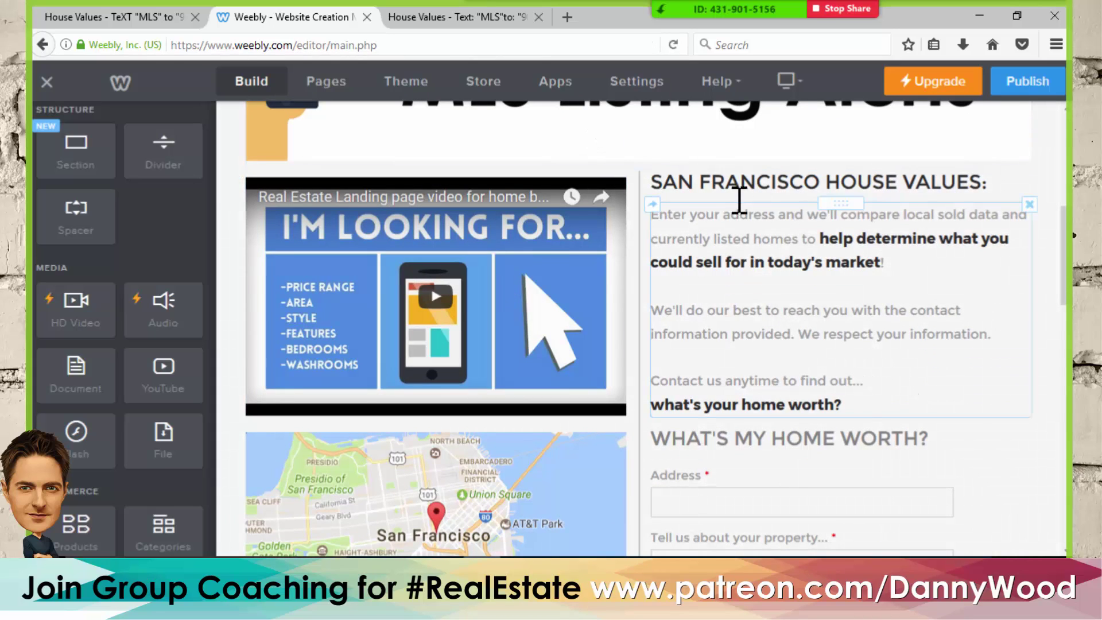
left_click(177, 17)
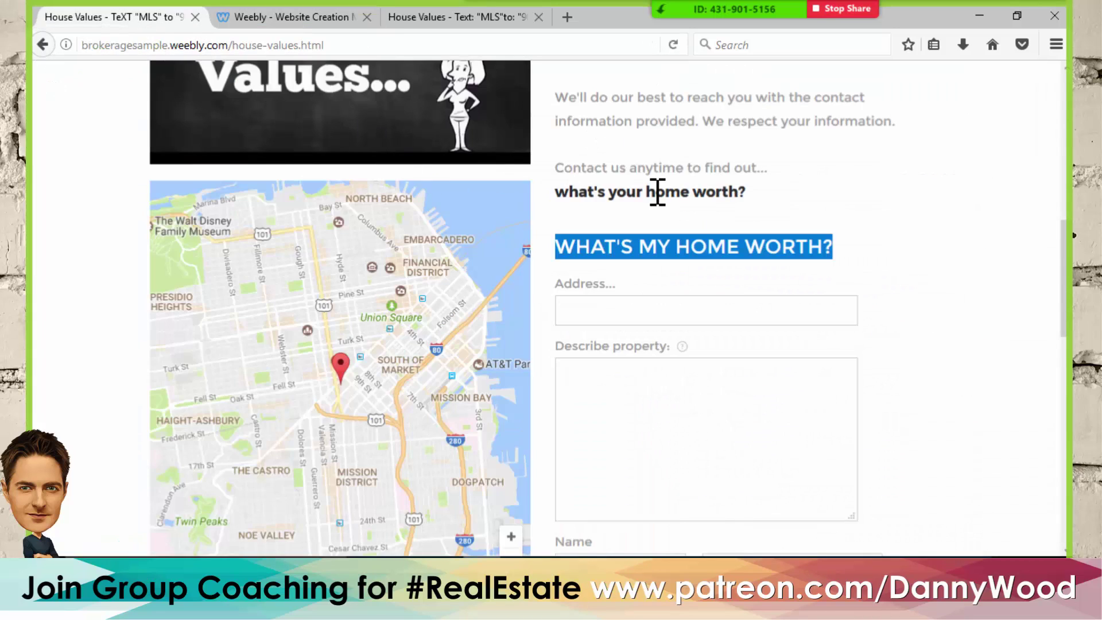
scroll(658, 189, "up", 10)
left_click(593, 185)
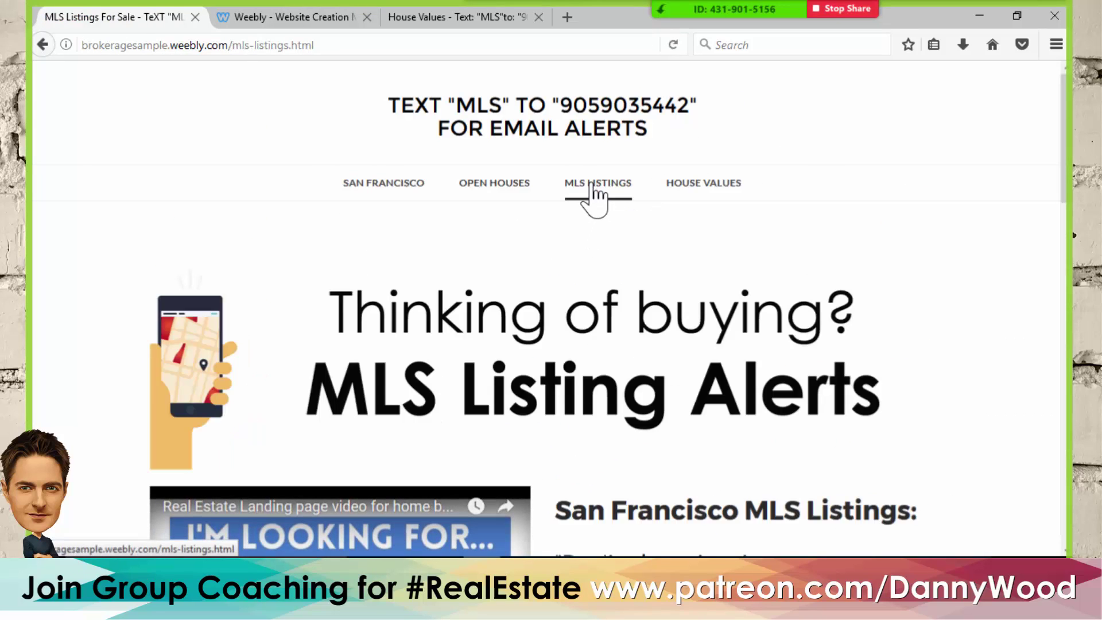
scroll(659, 229, "down", 5)
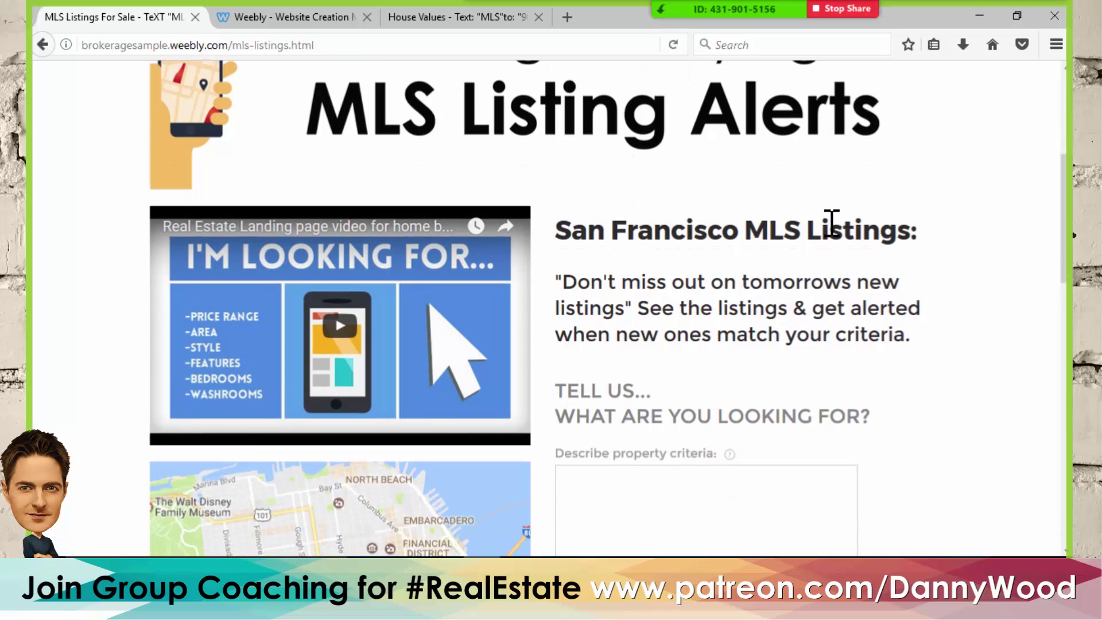
left_click_drag(918, 229, 545, 227)
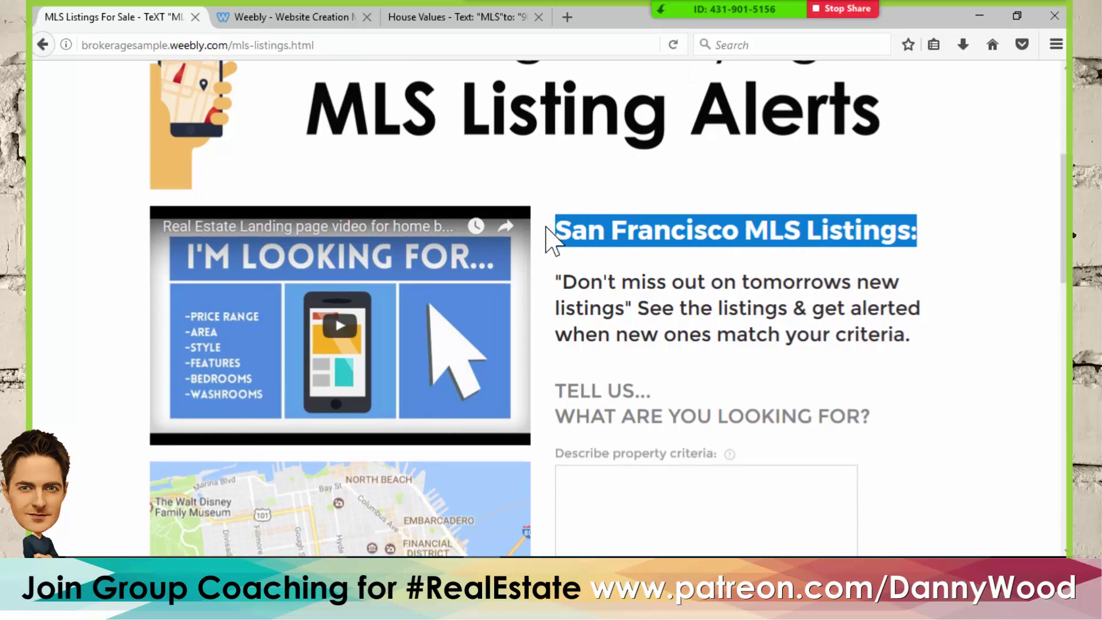
- Replace the editor heading with SAN FRANCISCO MLS LISTINGS: and reduce its font size
left_click(434, 20)
left_click(308, 18)
left_click(681, 182)
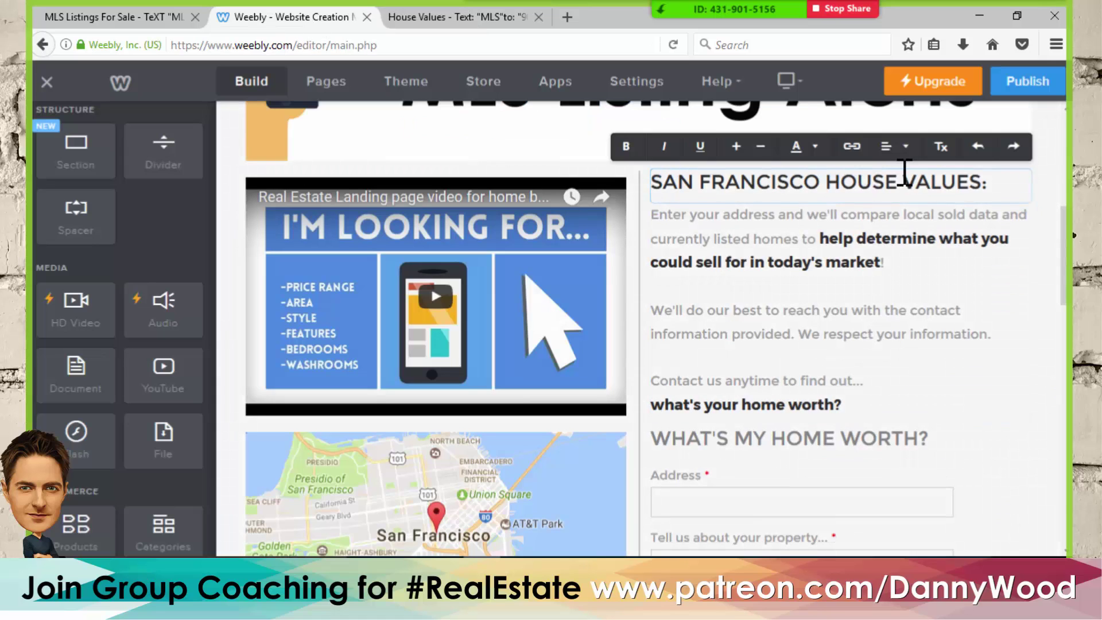
left_click_drag(977, 184, 654, 201)
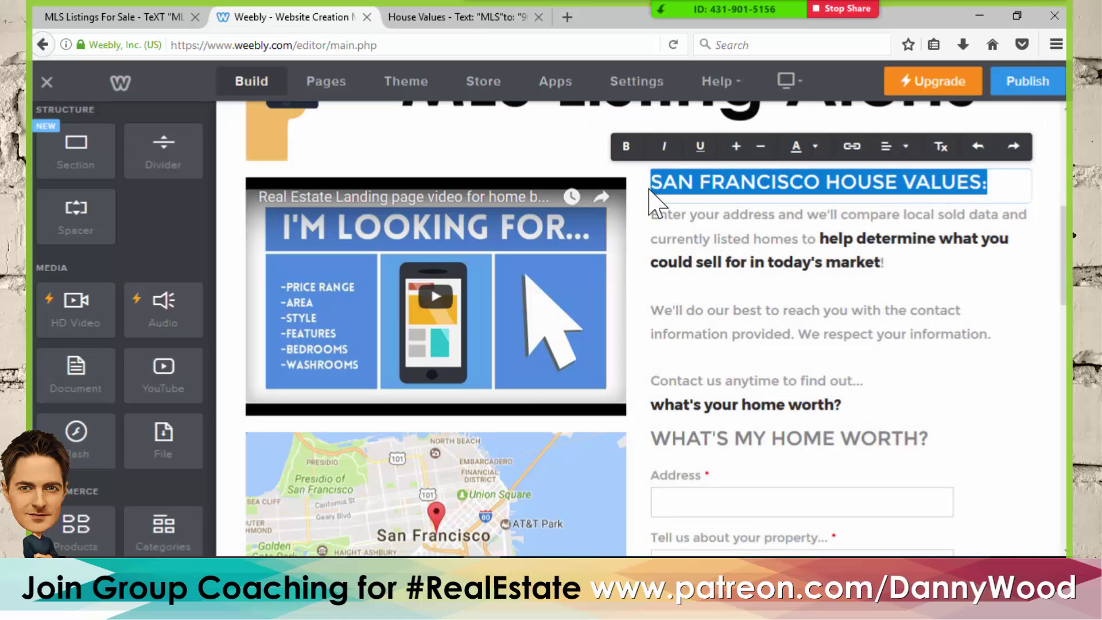
type("SAN FRANCISCO MLS LISTINGS:")
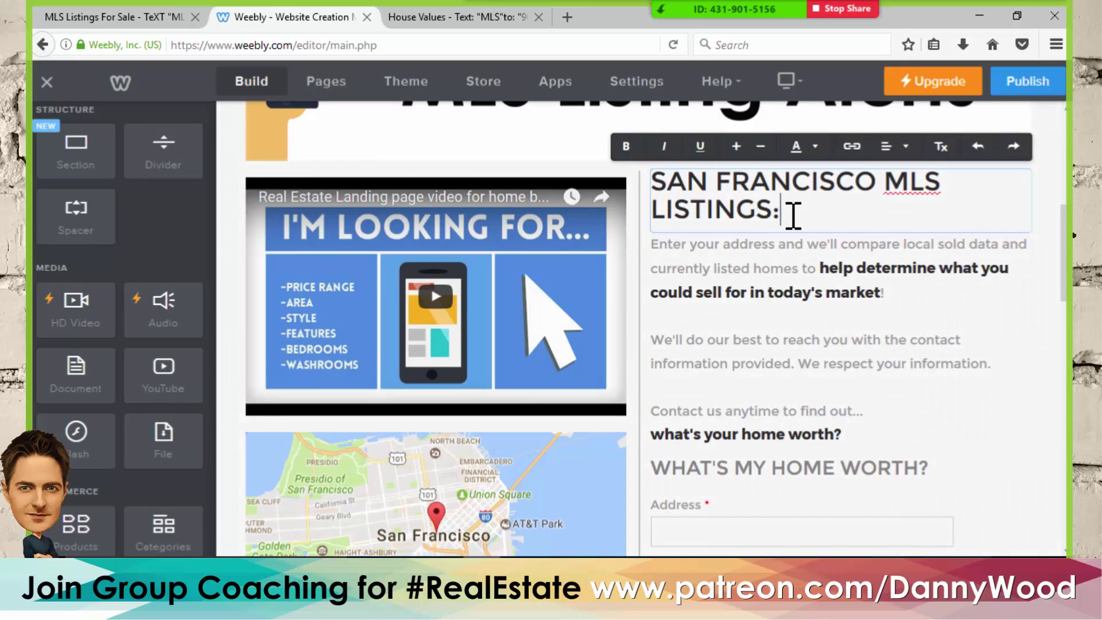
left_click_drag(788, 215, 651, 184)
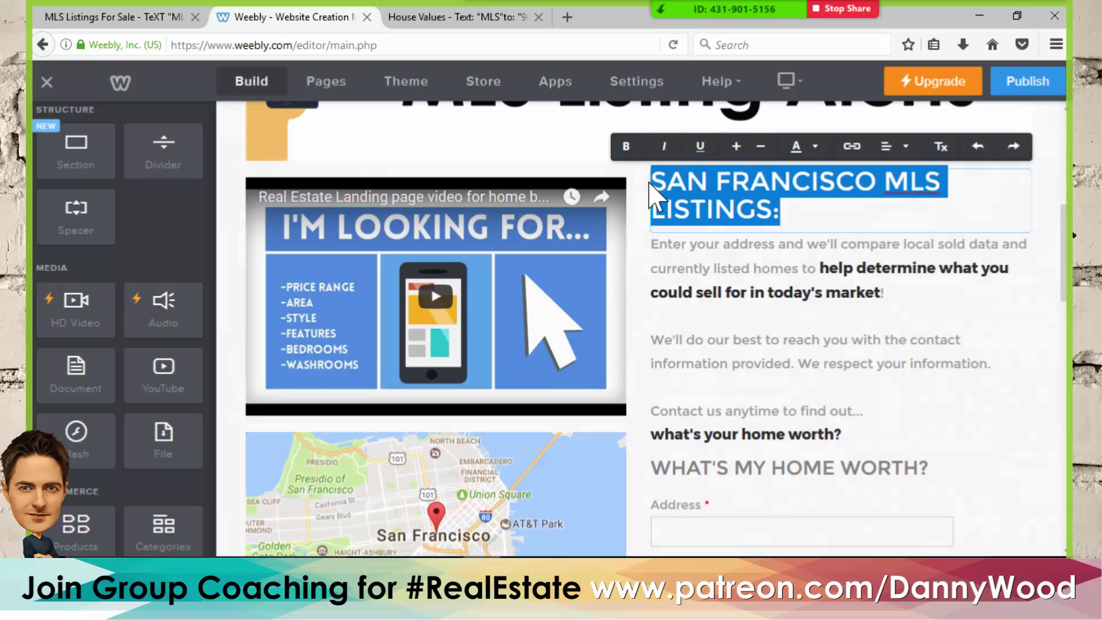
left_click(761, 147)
- Replace the intro paragraph with the listings-alert blurb copied from the live page
left_click(177, 11)
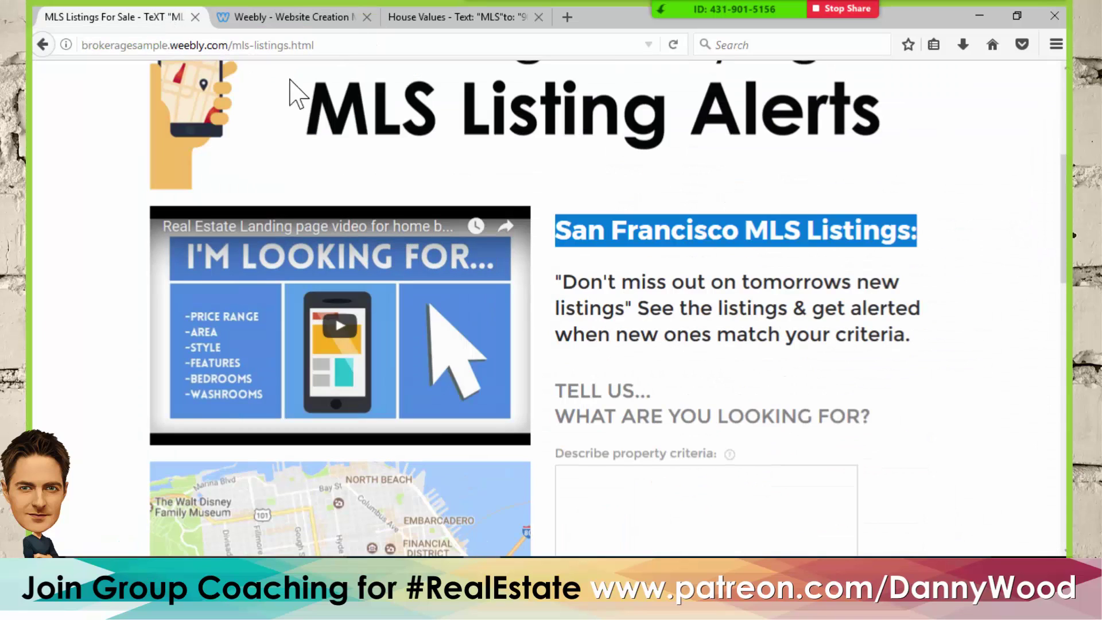
left_click_drag(555, 281, 808, 308)
left_click_drag(741, 333, 927, 350)
key("ctrl+c")
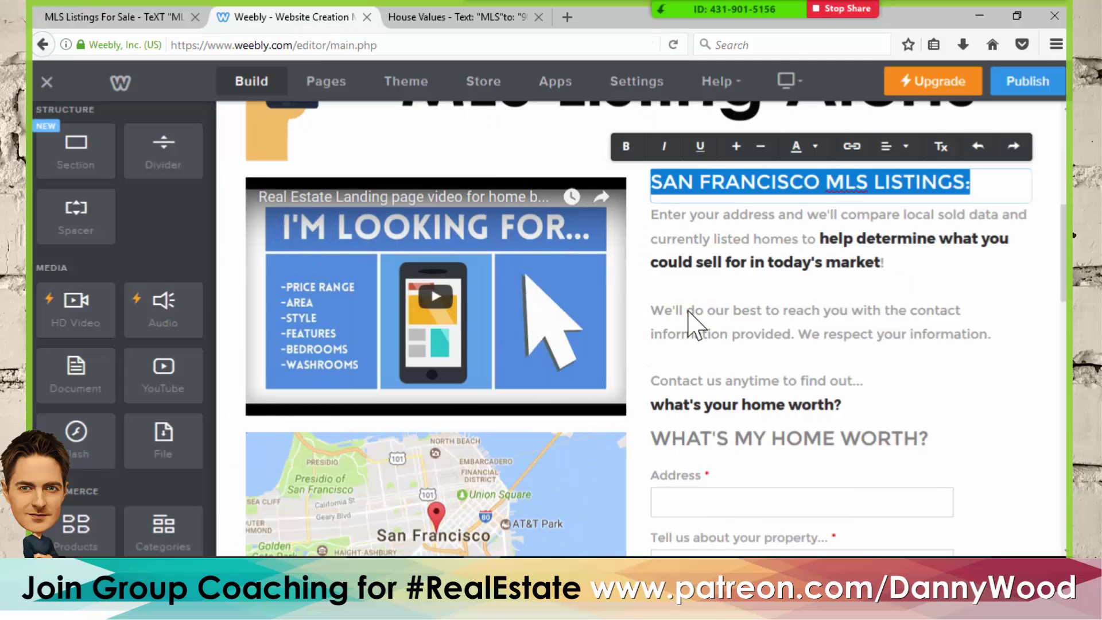
left_click(697, 261)
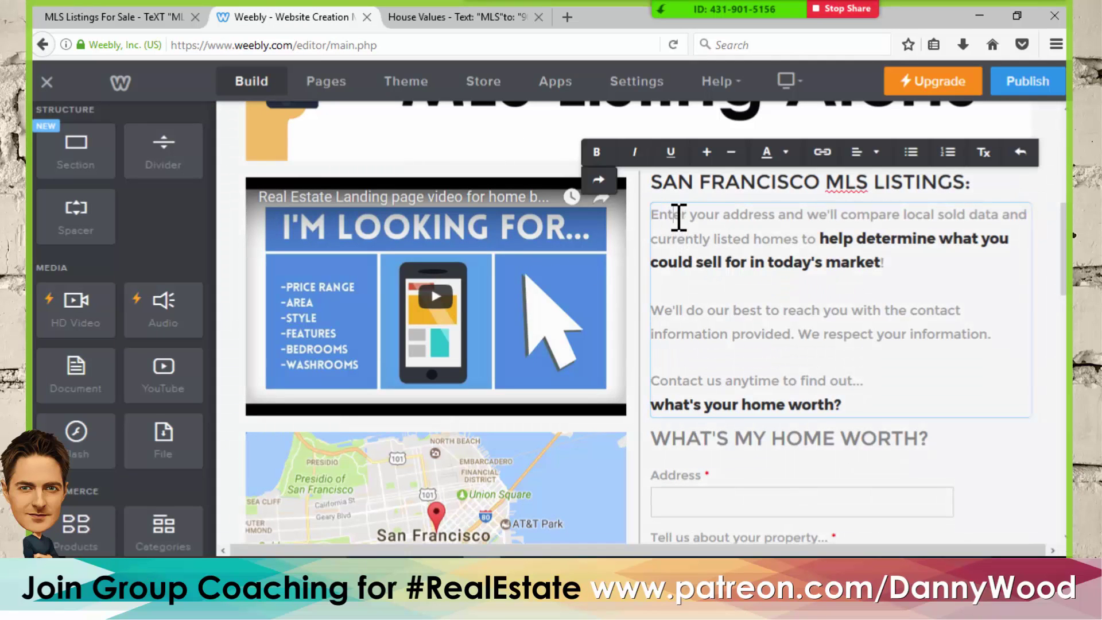
key("ctrl+a")
key("ctrl+v")
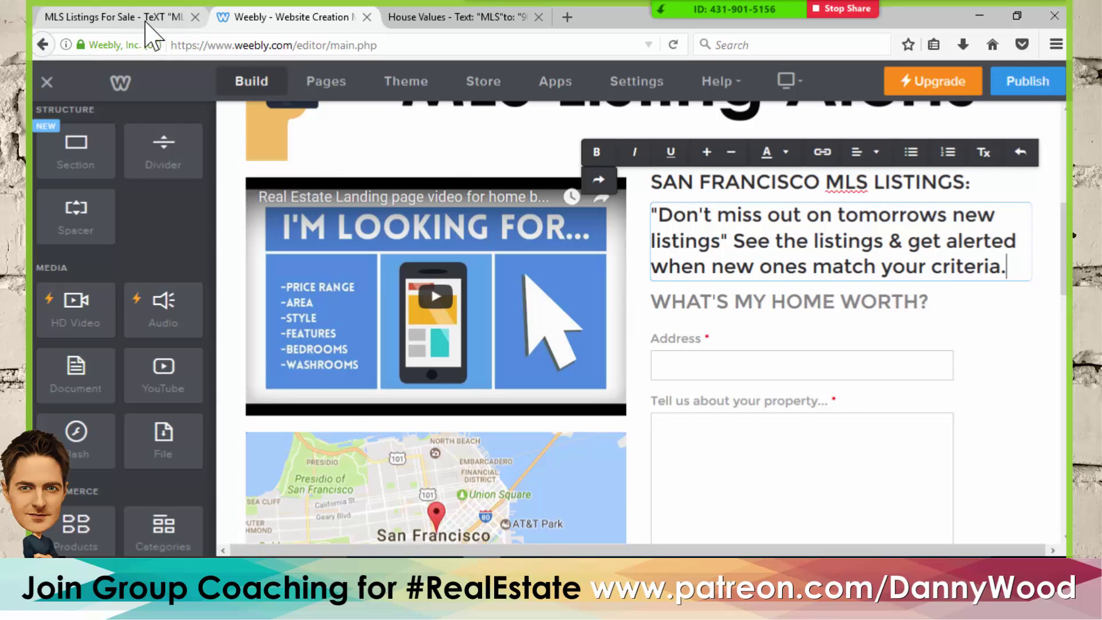
left_click(115, 16)
- Retitle the contact form heading to TELL US... WHAT ARE YOU LOOKING FOR?
scroll(660, 287, "down", 5)
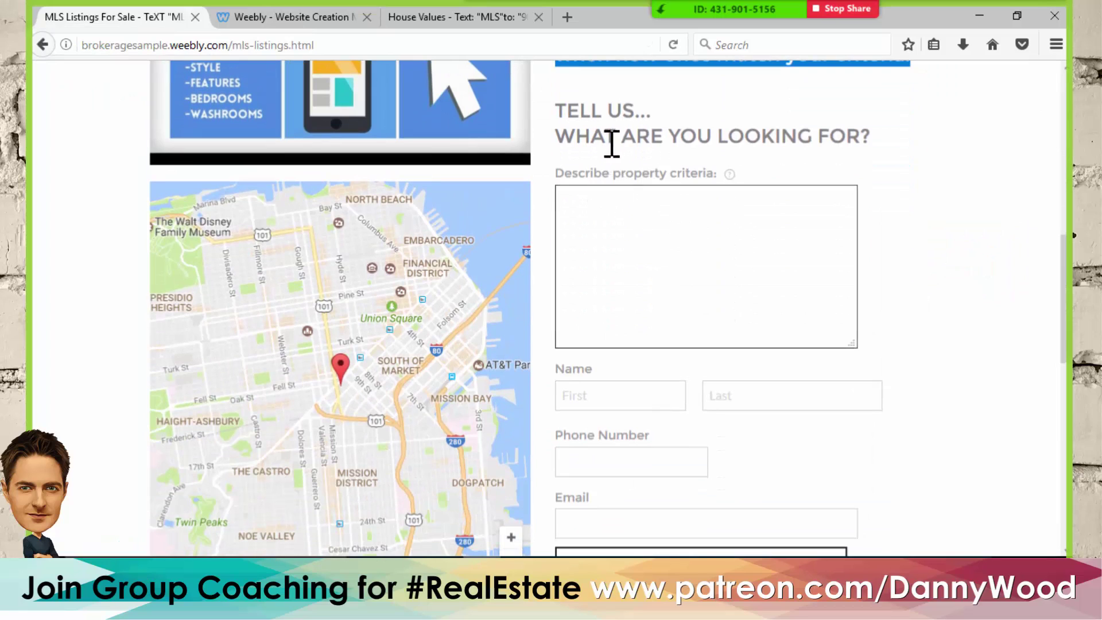
left_click_drag(875, 147, 557, 110)
key("ctrl+c")
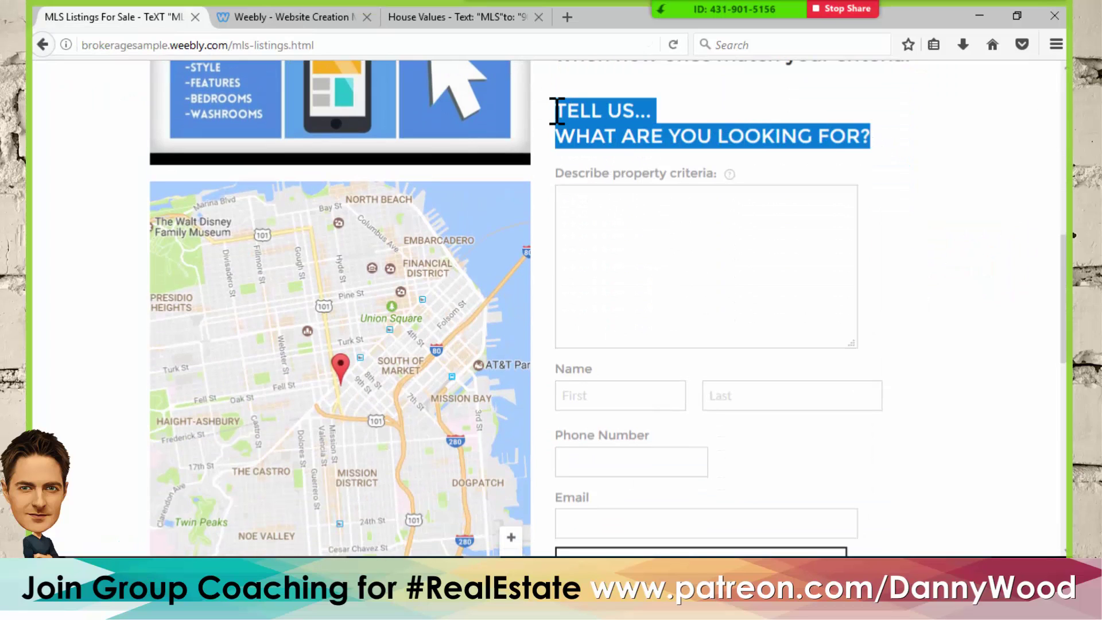
left_click(271, 17)
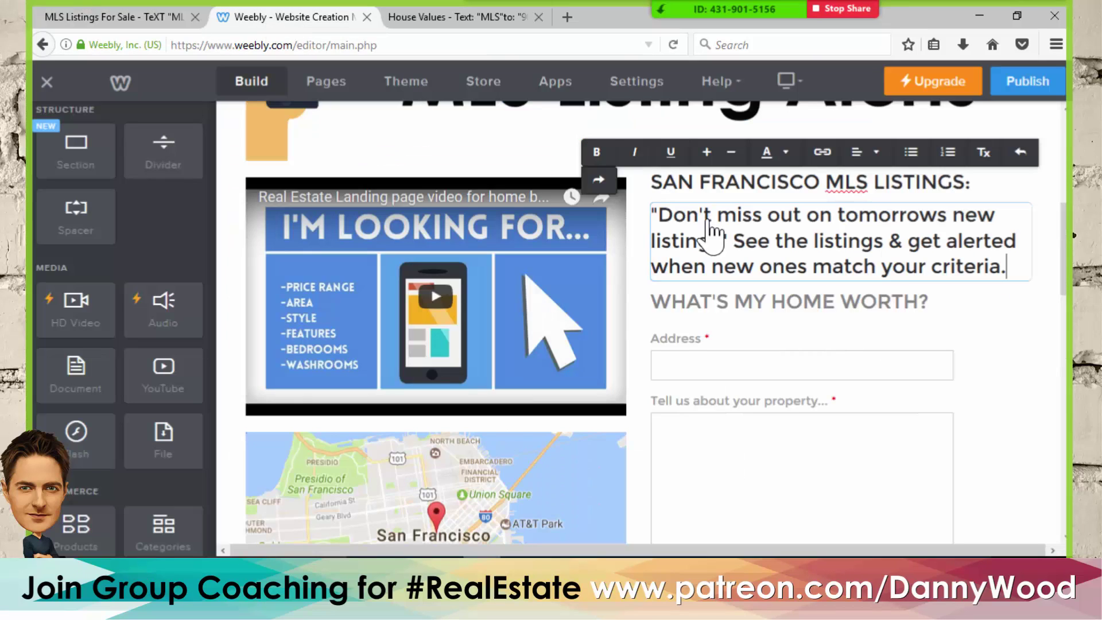
left_click(769, 314)
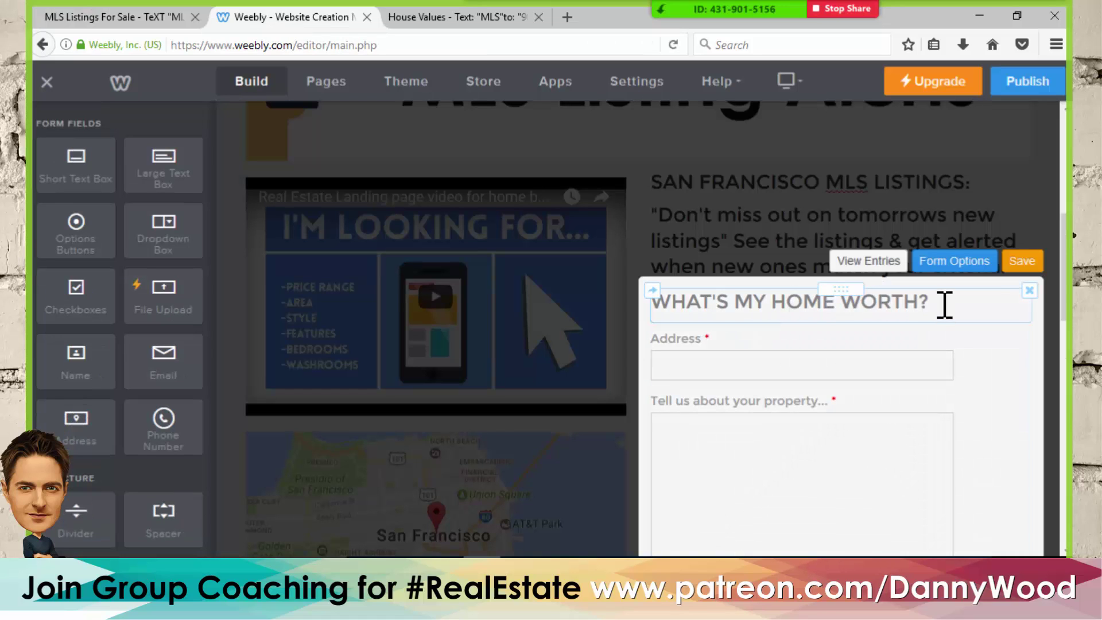
left_click(651, 307)
left_click(715, 298)
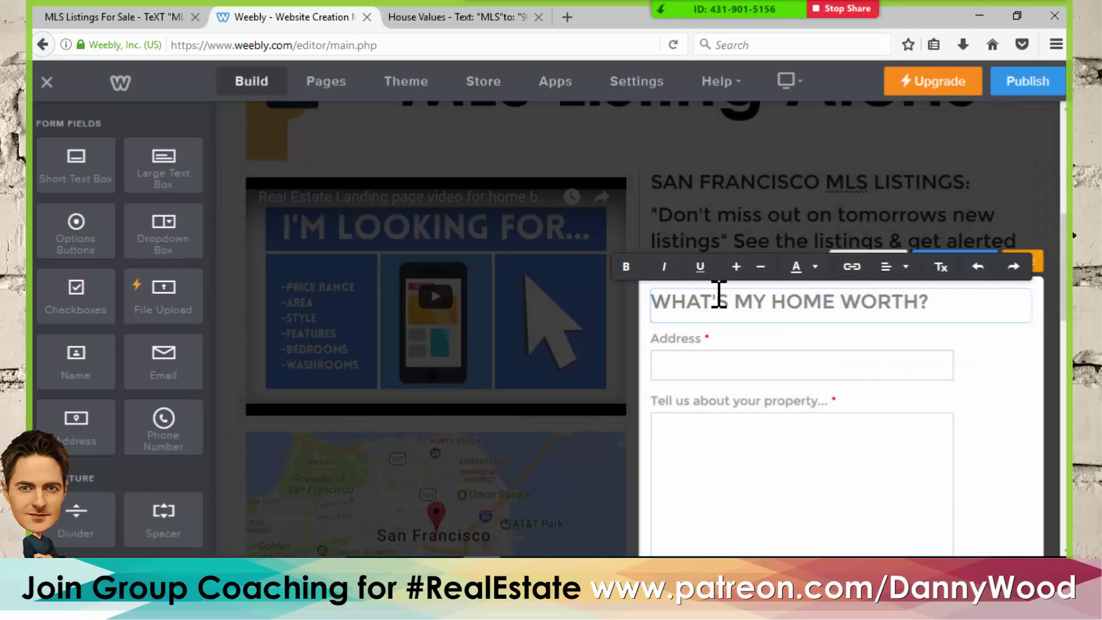
left_click_drag(938, 304, 649, 318)
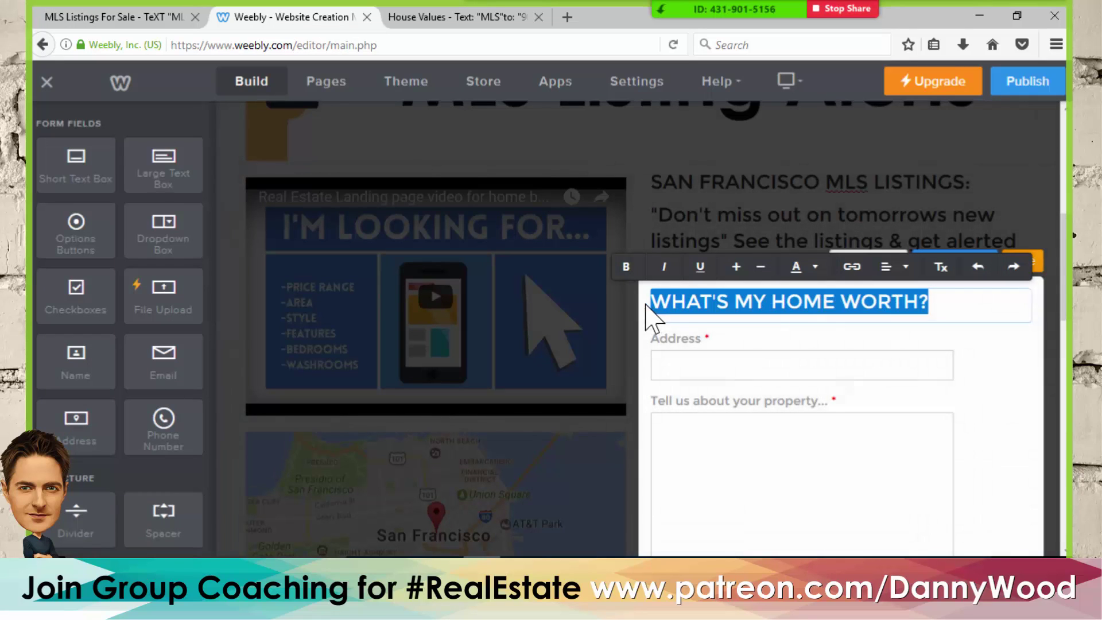
key("ctrl+v")
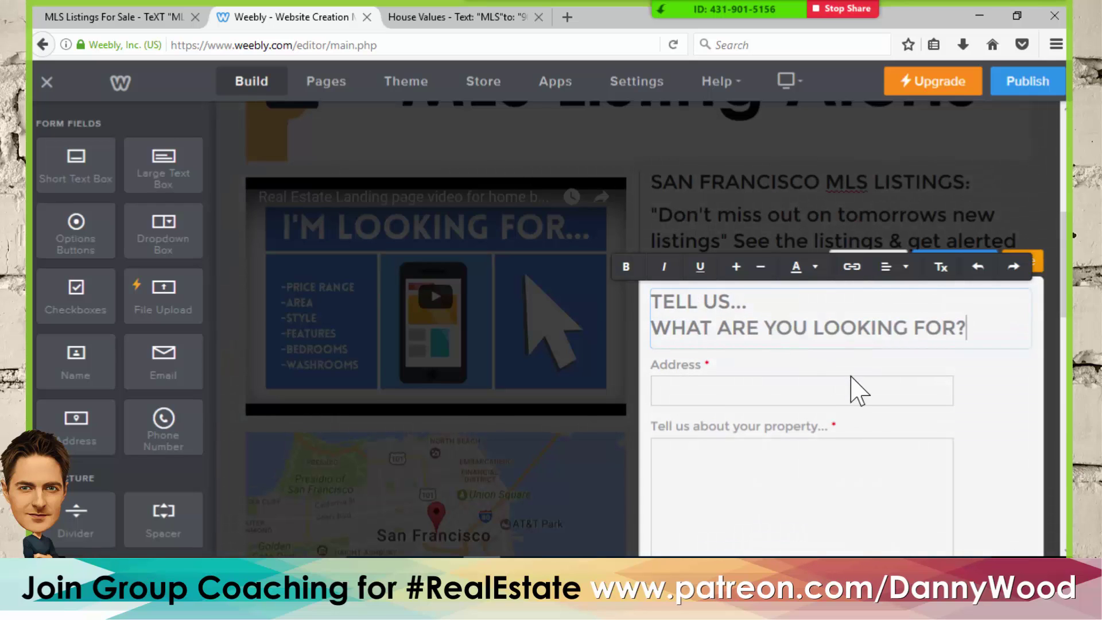
- Delete the Address field from the contact form
scroll(746, 321, "down", 2)
left_click(735, 293)
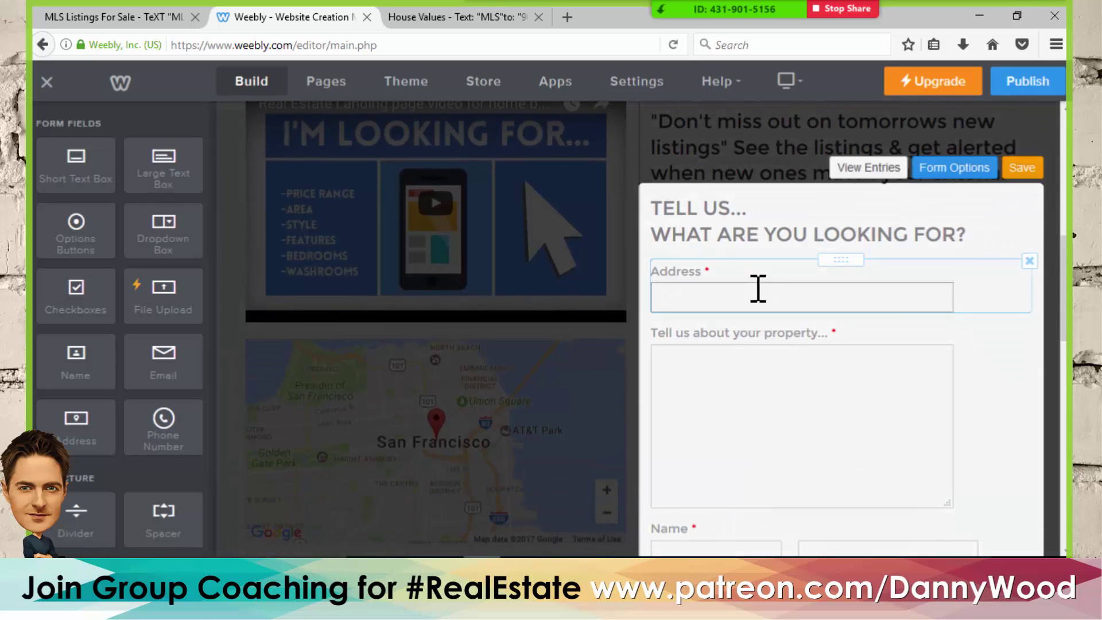
left_click(1028, 264)
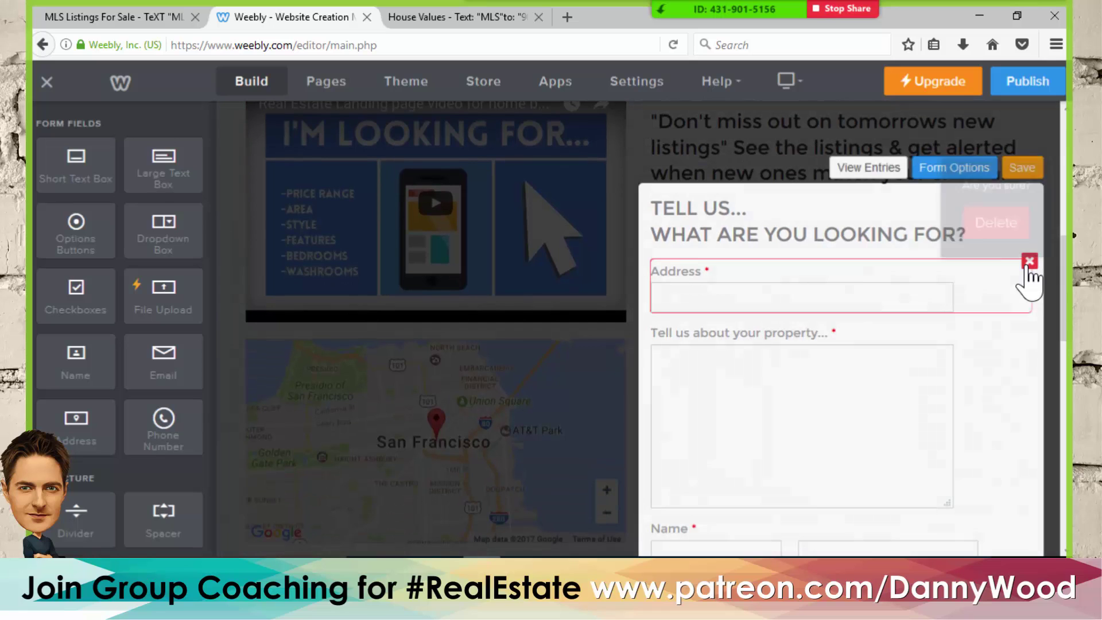
left_click(993, 215)
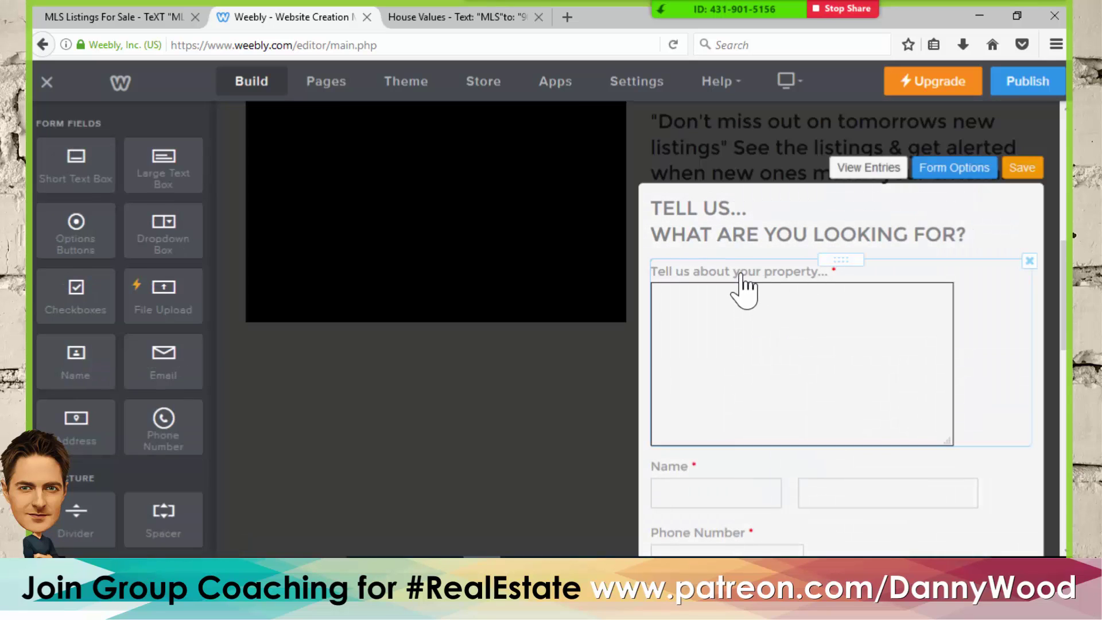
- Rename the Large Text Box field to 'Describe property criteria:'
left_click(738, 269)
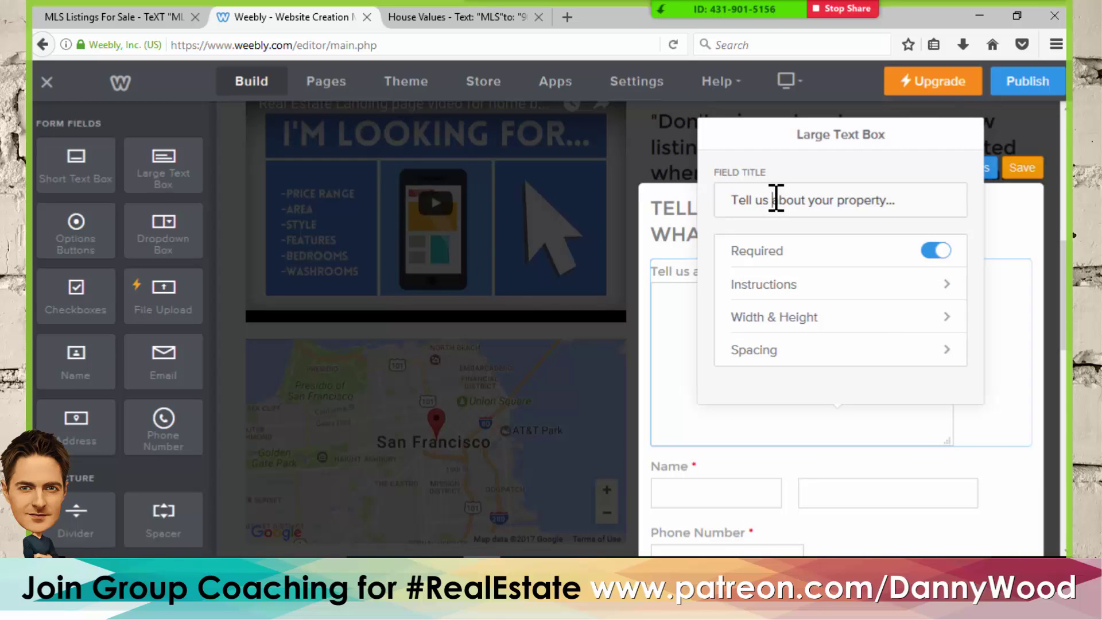
left_click(153, 18)
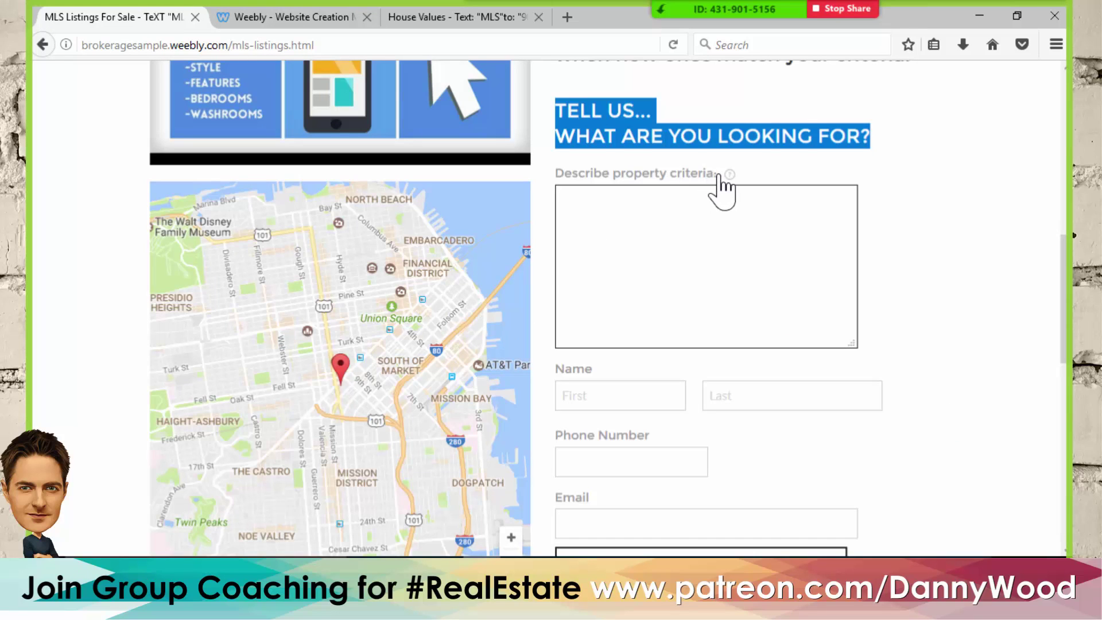
left_click_drag(719, 175, 562, 180)
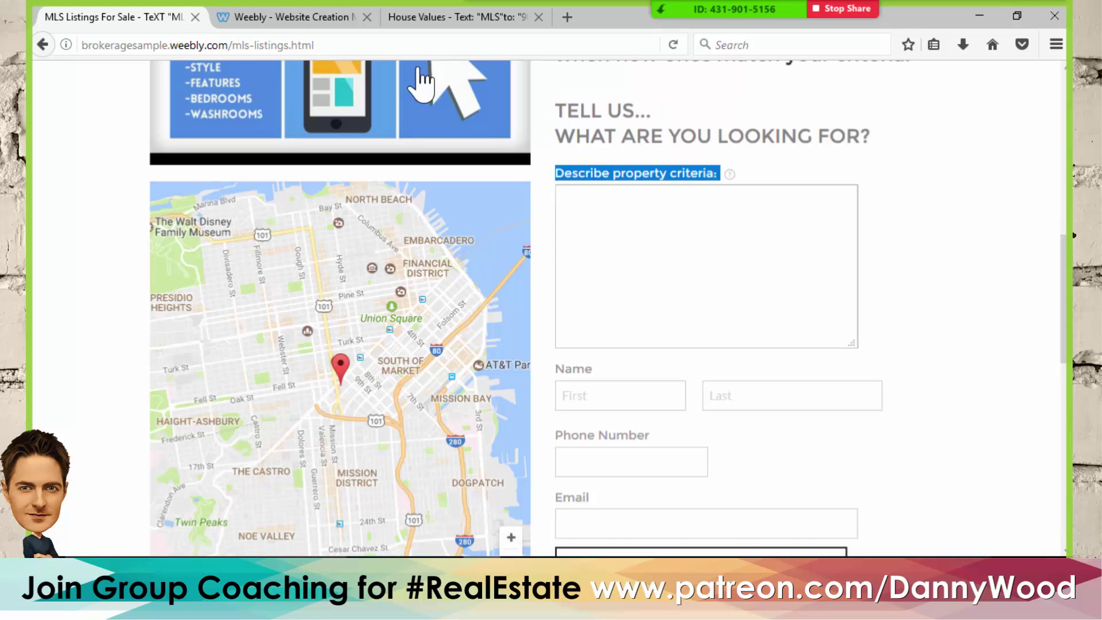
left_click(314, 19)
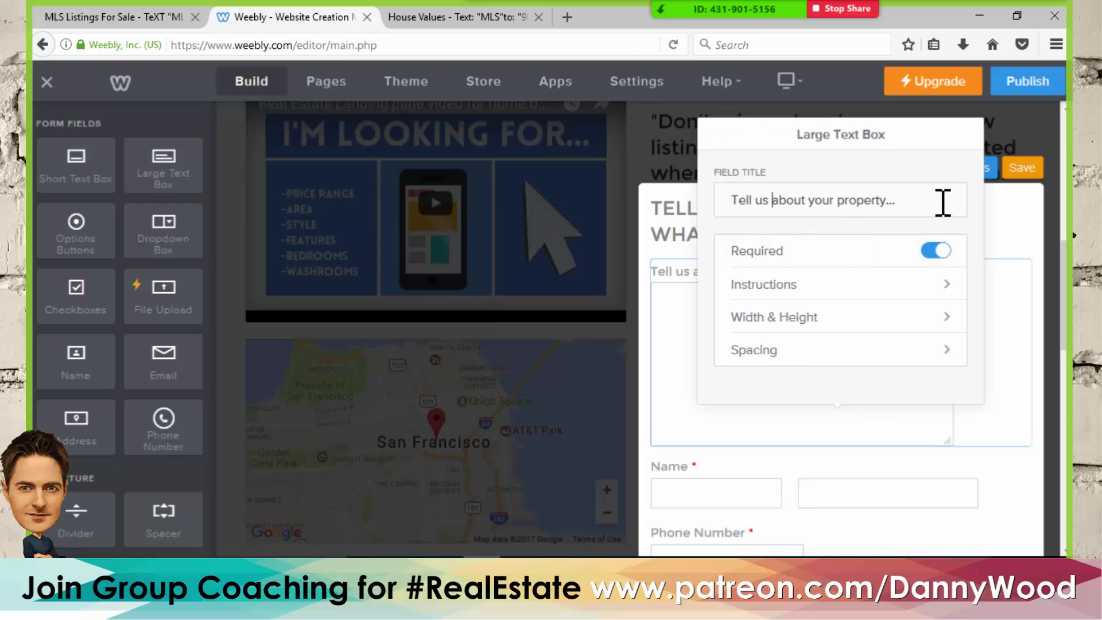
left_click_drag(942, 204, 718, 216)
type("Describe property criteria:")
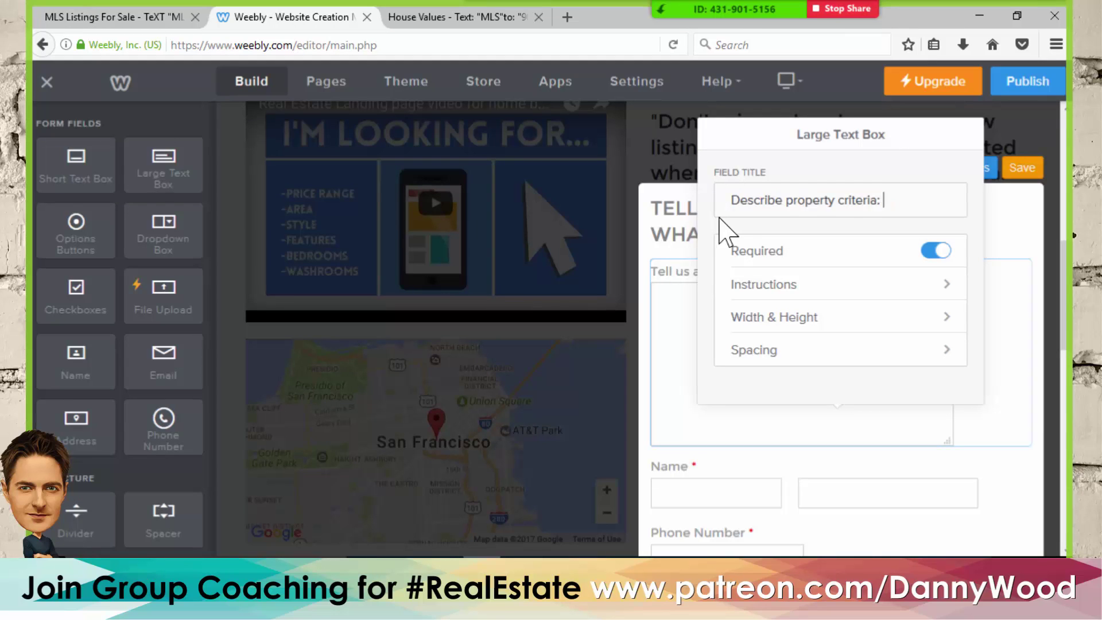
left_click(1019, 222)
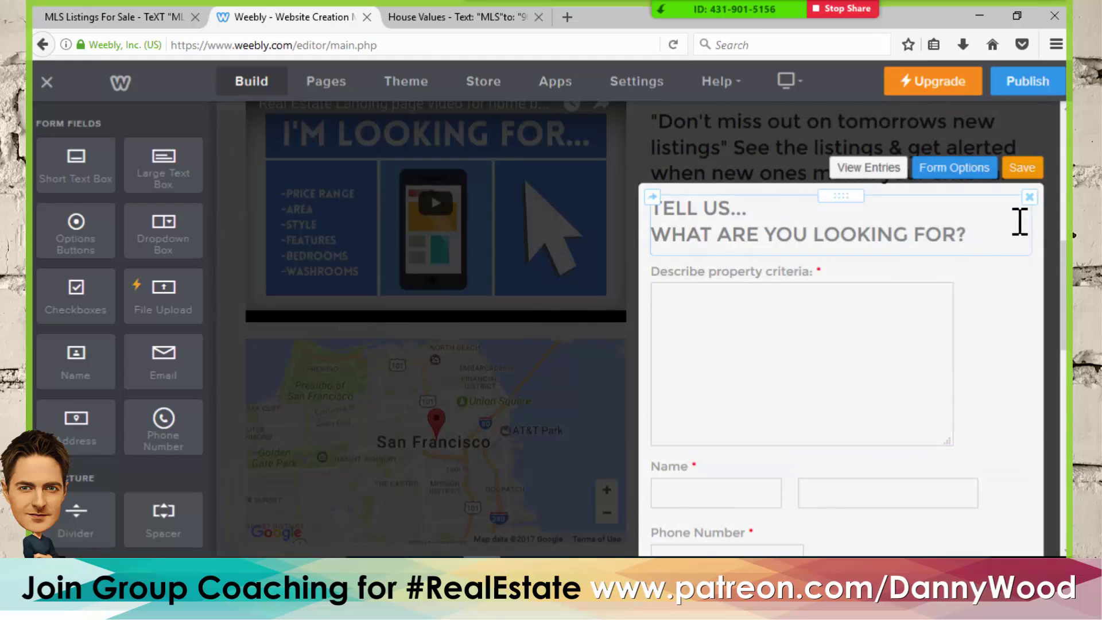
scroll(802, 278, "down", 3)
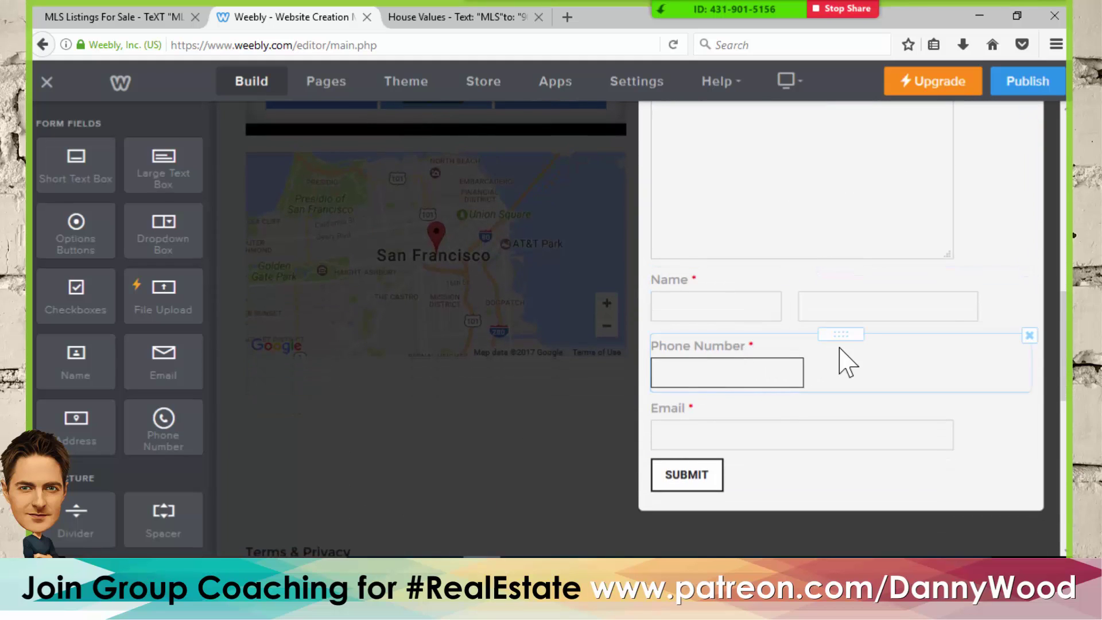
scroll(897, 356, "up", 5)
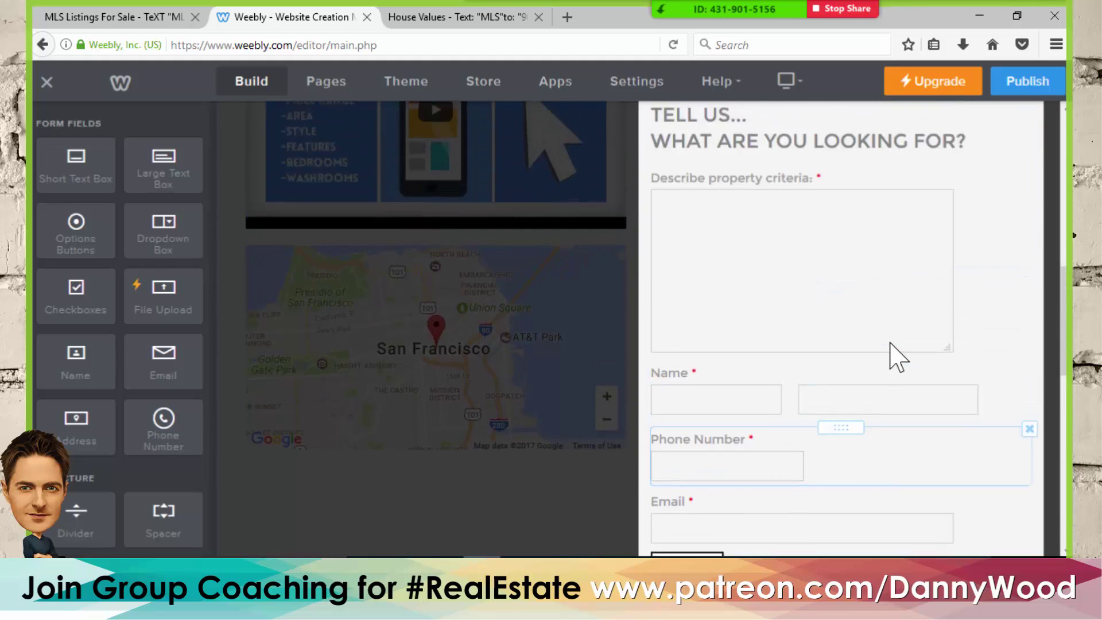
- Save the form, publish the site, and reload the live page
left_click(1037, 263)
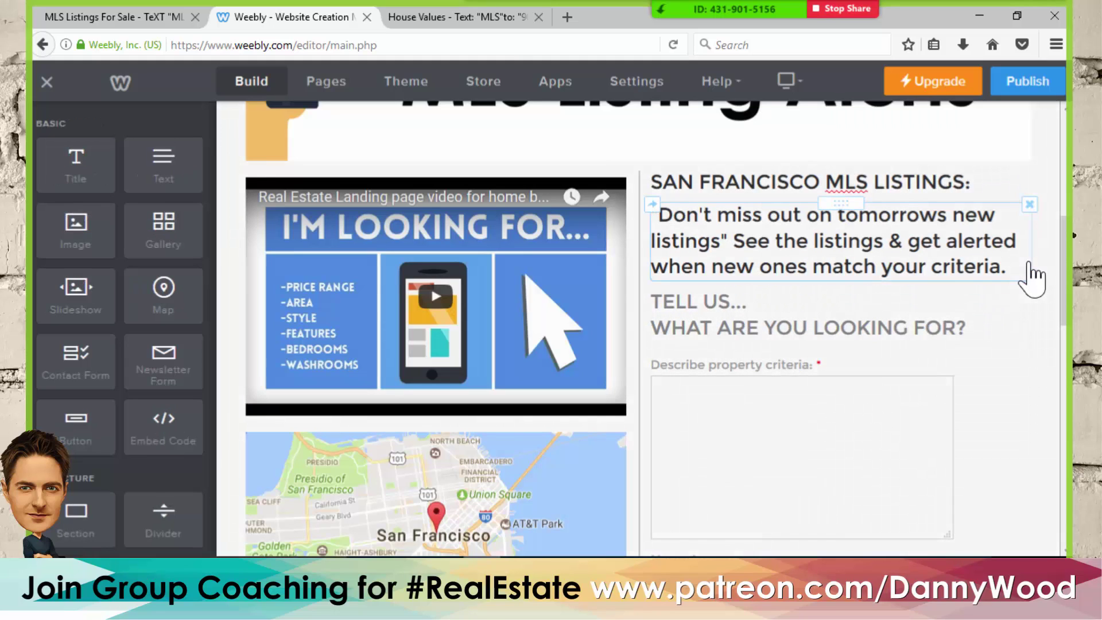
scroll(1053, 287, "up", 6)
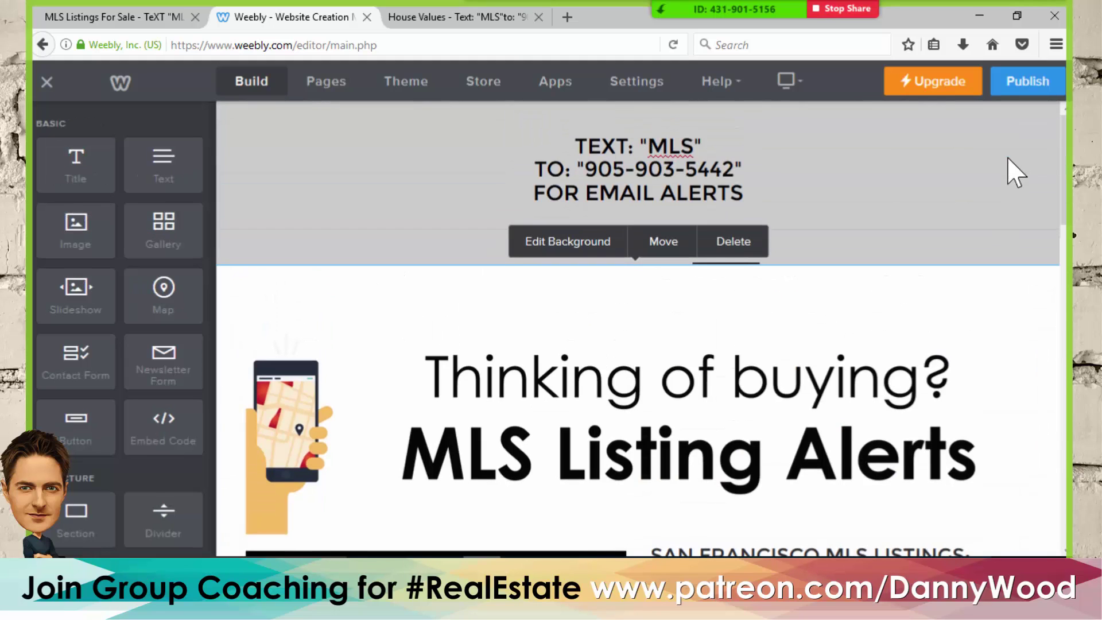
left_click(1029, 82)
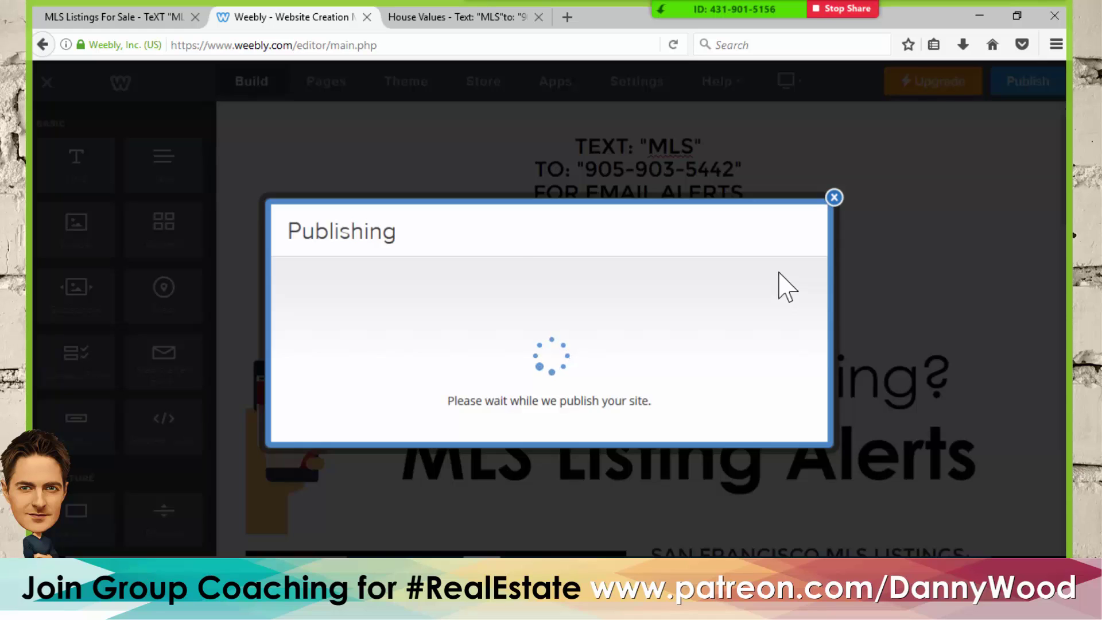
left_click(832, 106)
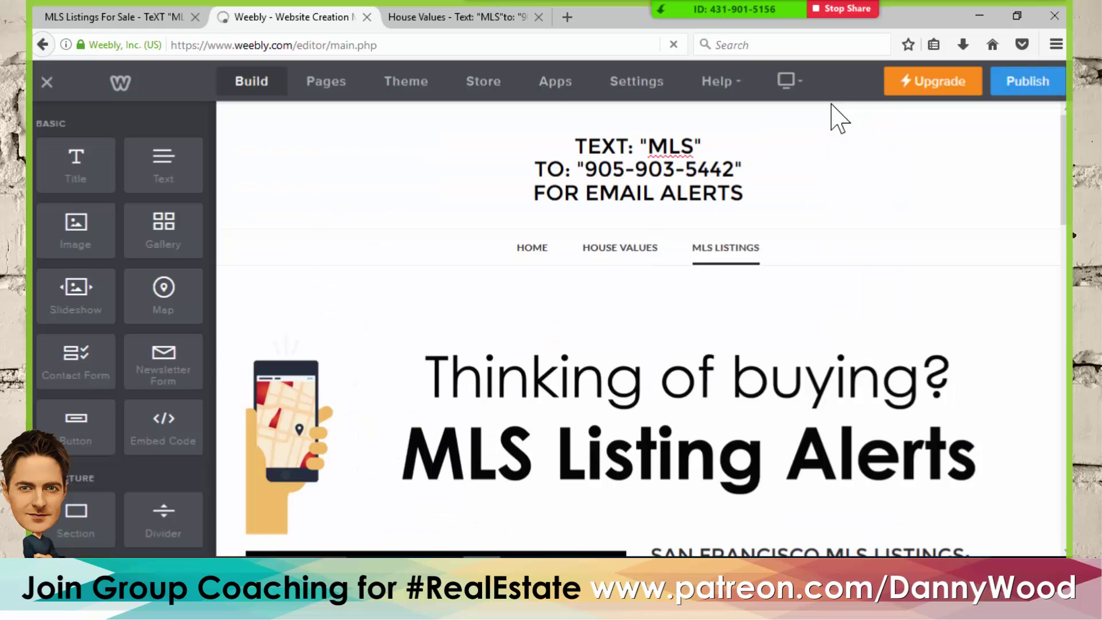
left_click(465, 17)
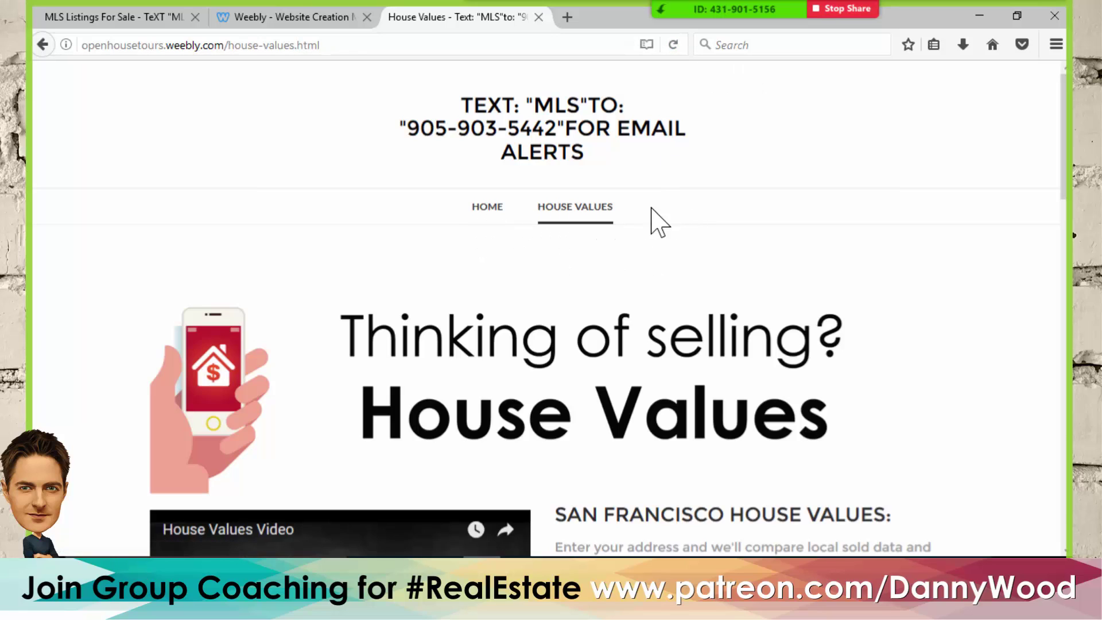
left_click(674, 45)
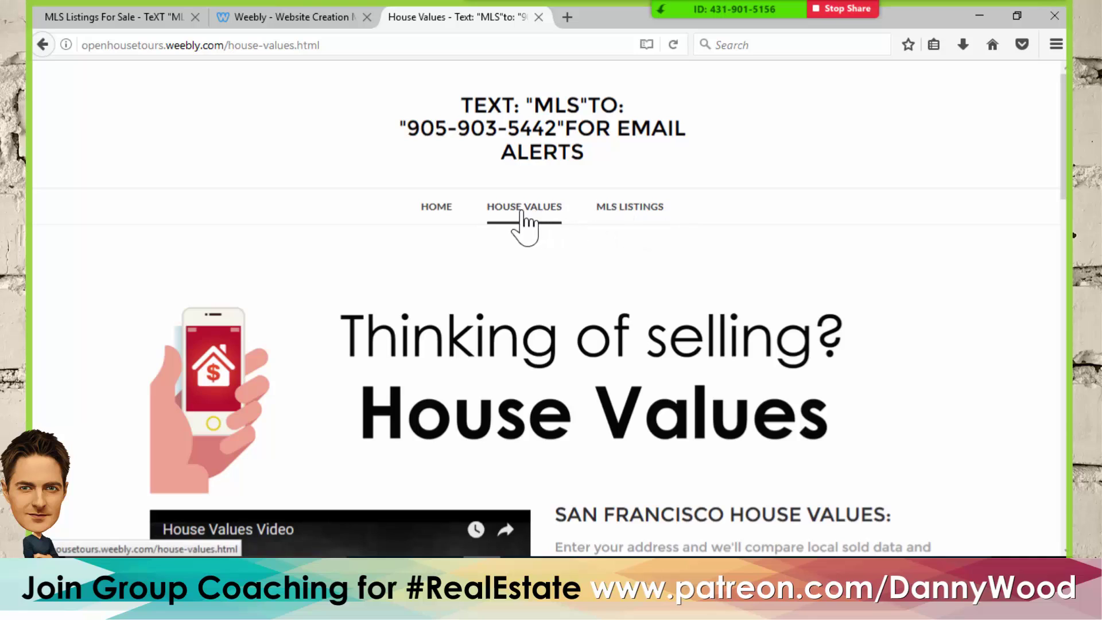
- Open the live MLS Listings page and scroll through it to the footer and back
left_click(626, 212)
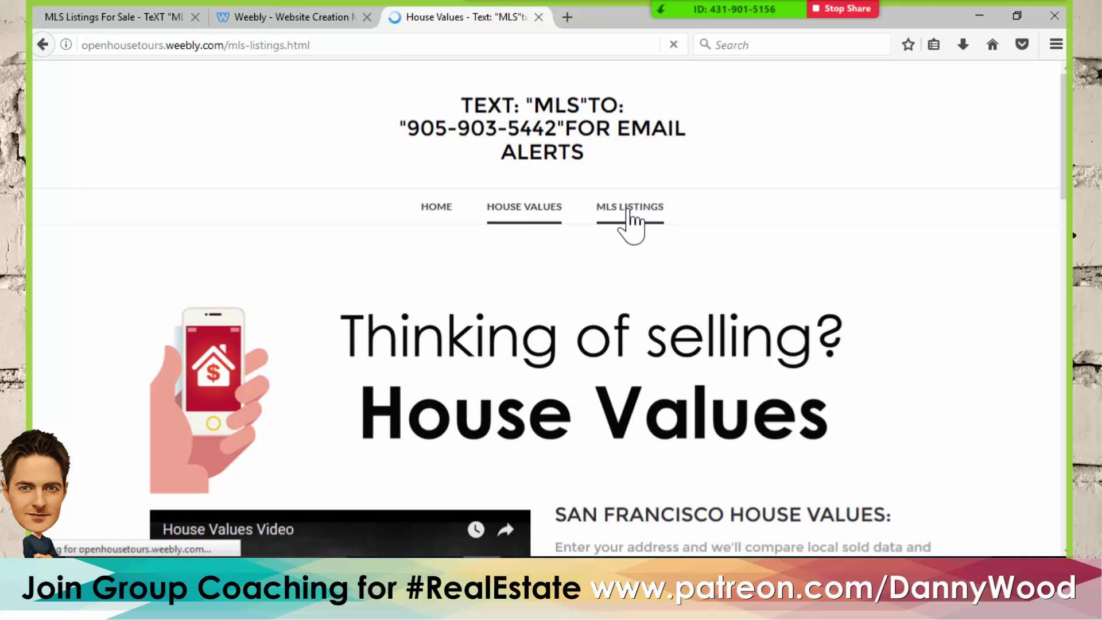
scroll(733, 198, "down", 3)
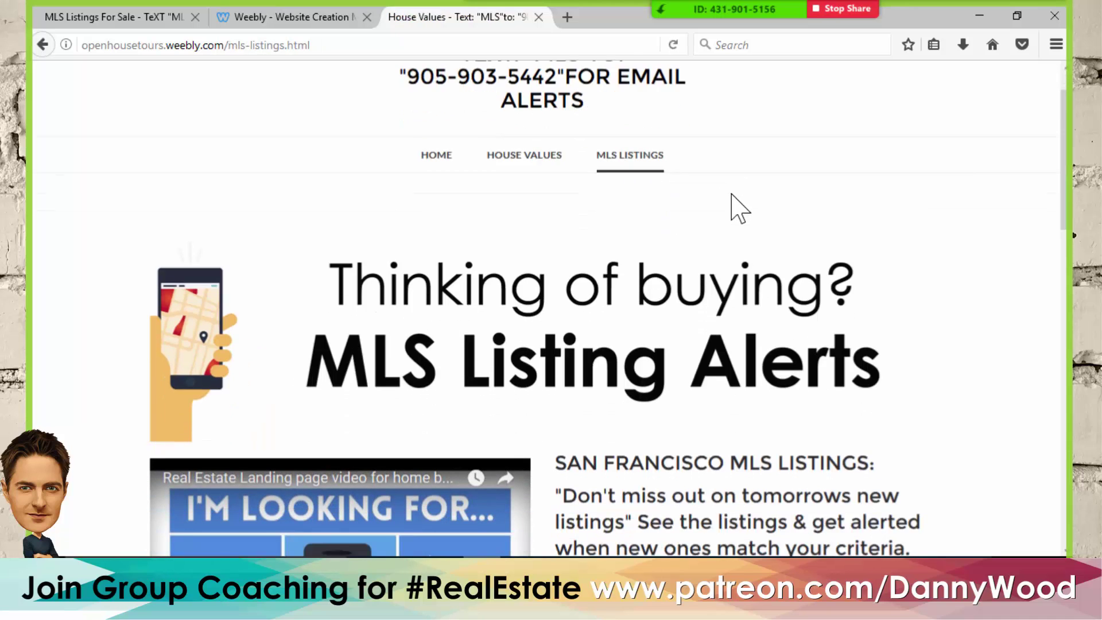
scroll(732, 198, "down", 8)
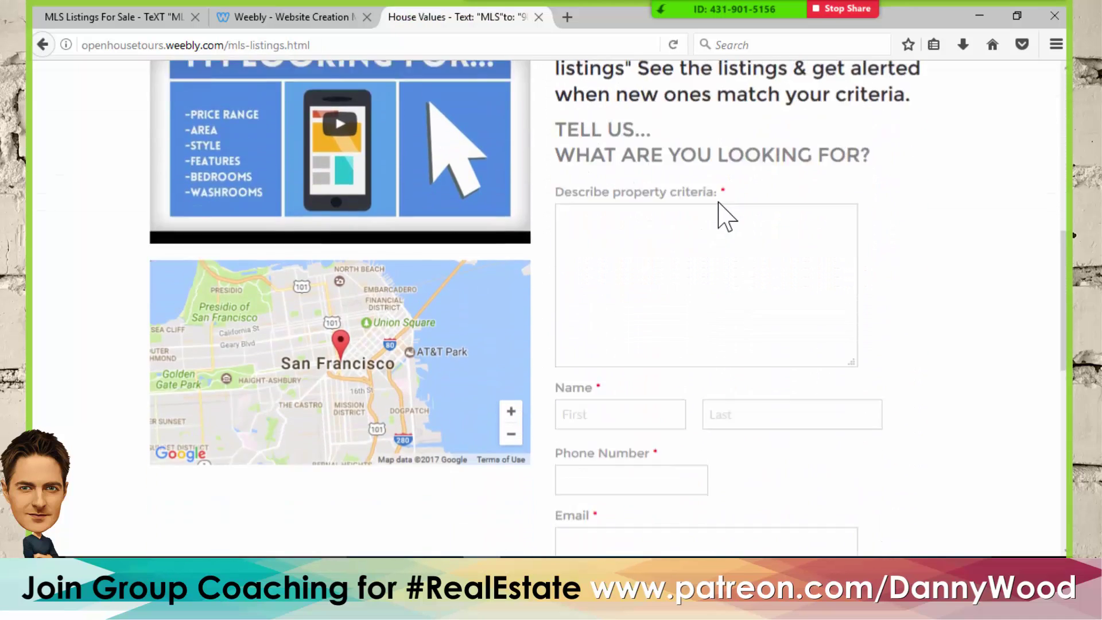
scroll(728, 202, "down", 7)
scroll(746, 221, "down", 2)
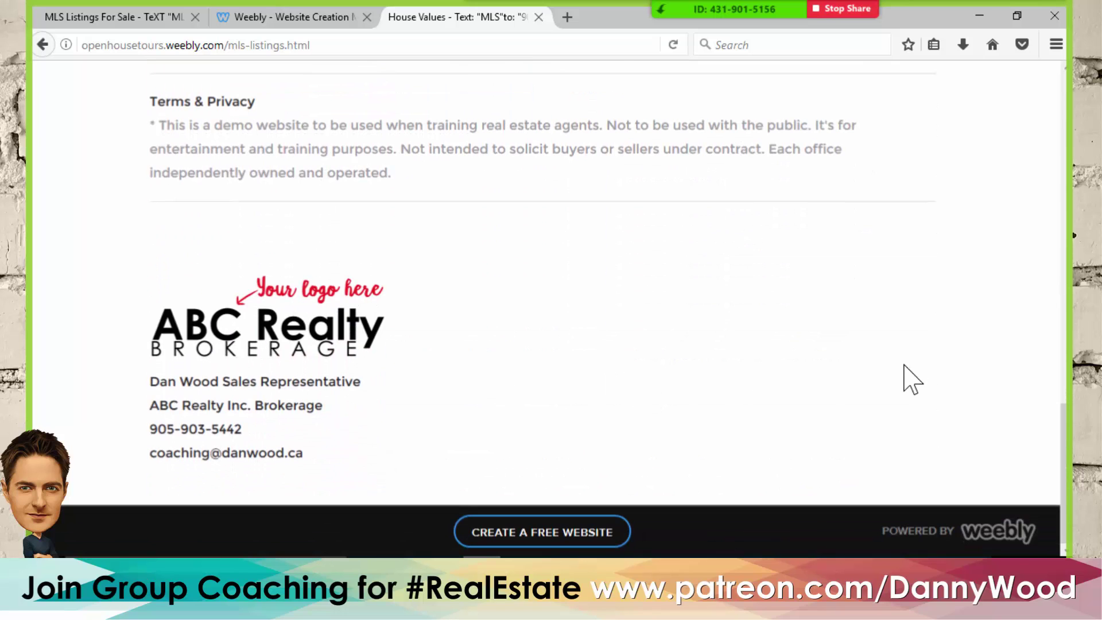
scroll(912, 378, "up", 12)
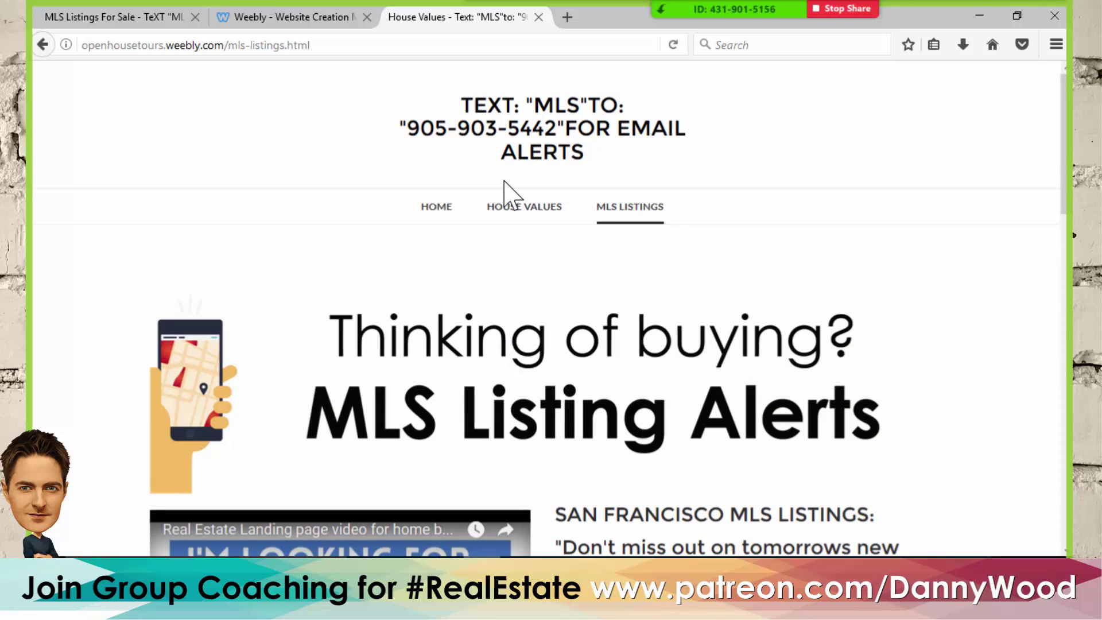
- Copy the MLS Listings page and rename the duplicate 'Open House'
left_click(293, 20)
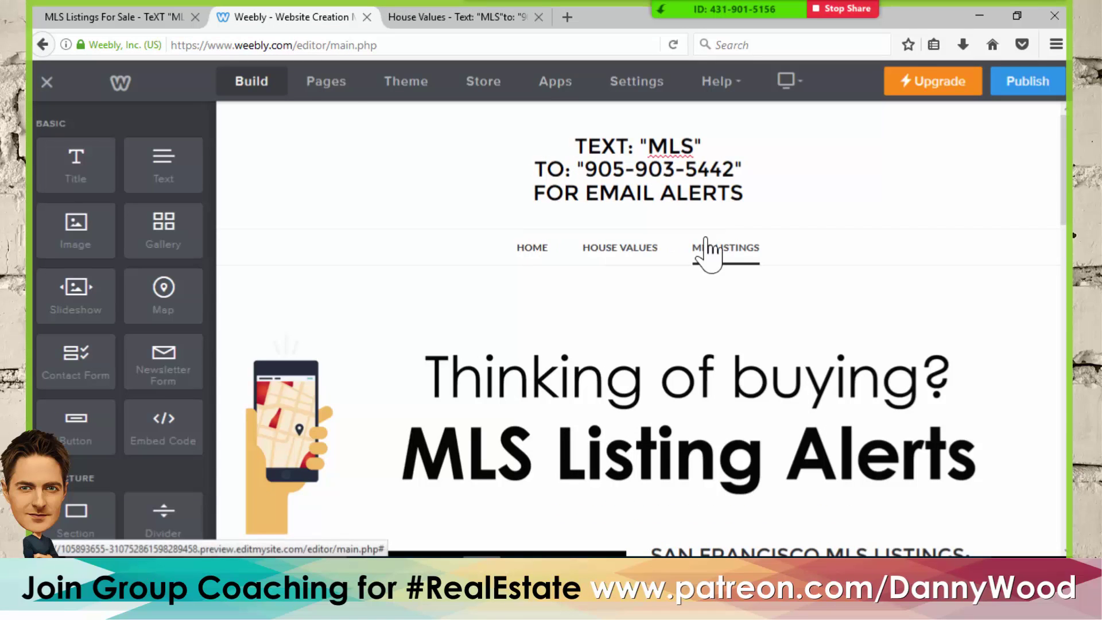
left_click(319, 84)
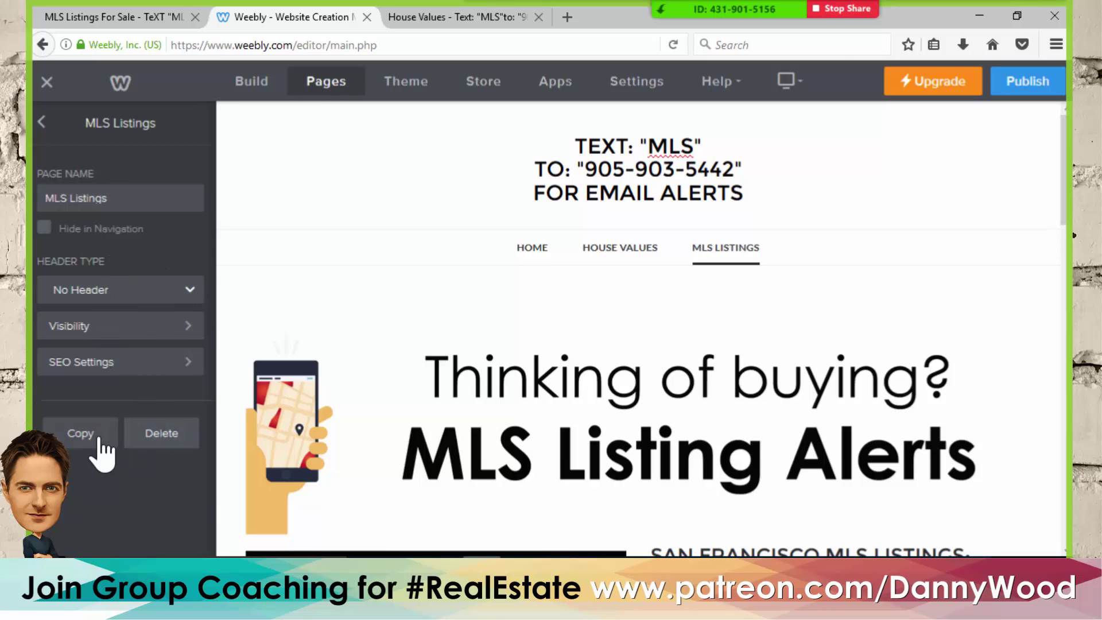
left_click(81, 434)
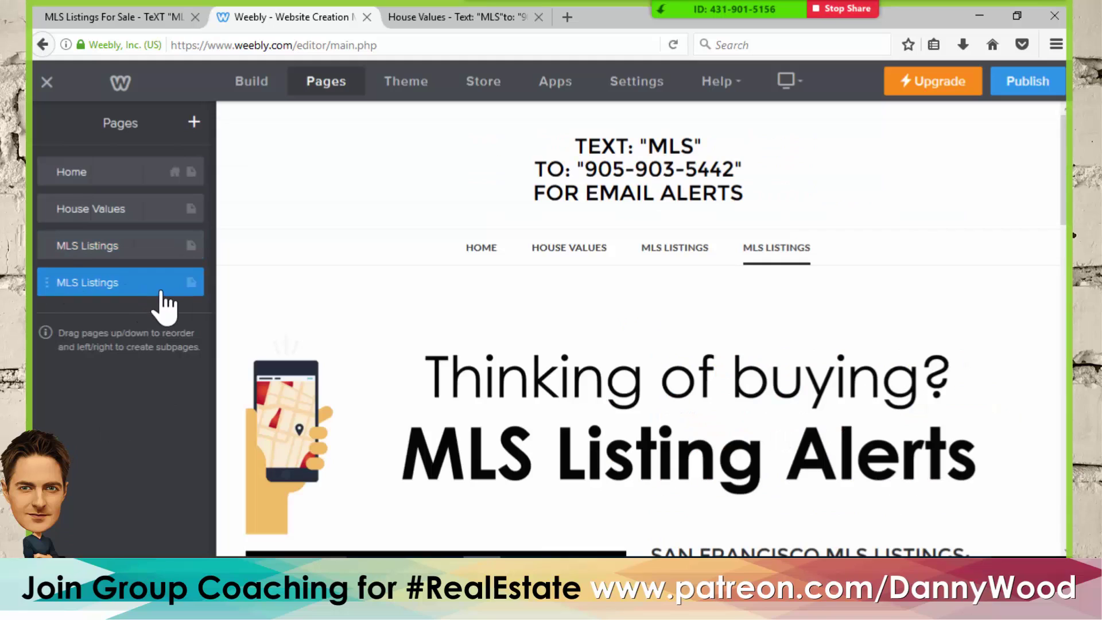
left_click(191, 285)
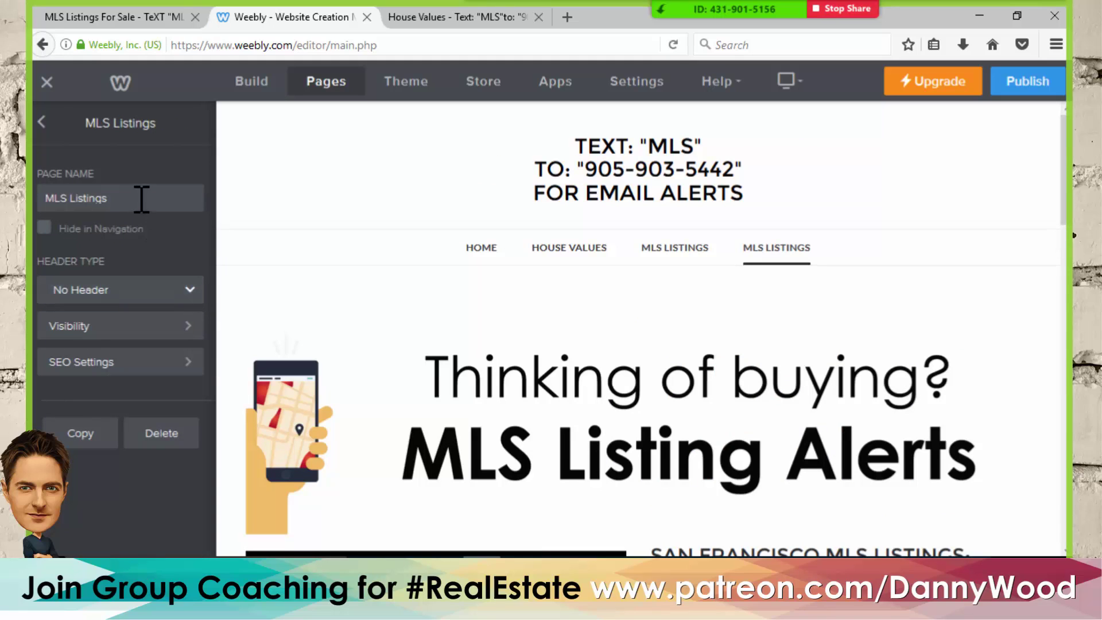
left_click_drag(141, 199, 43, 184)
type("Open H")
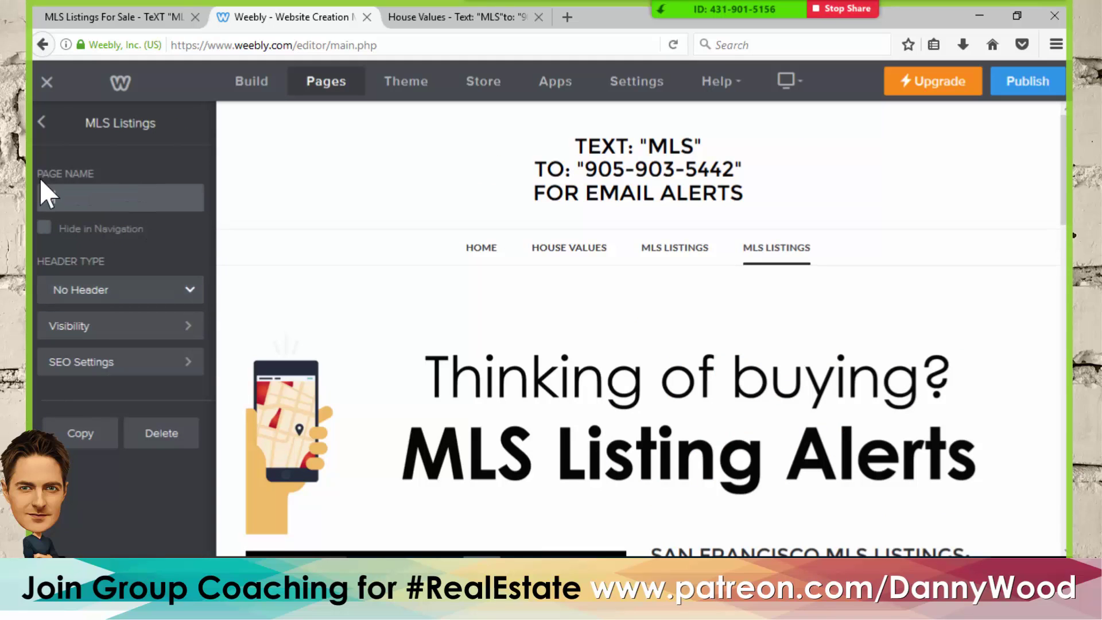
type("ouse")
- Open the new page's SEO Settings and copy the weekend open-houses sentence from the Word notes
left_click(142, 370)
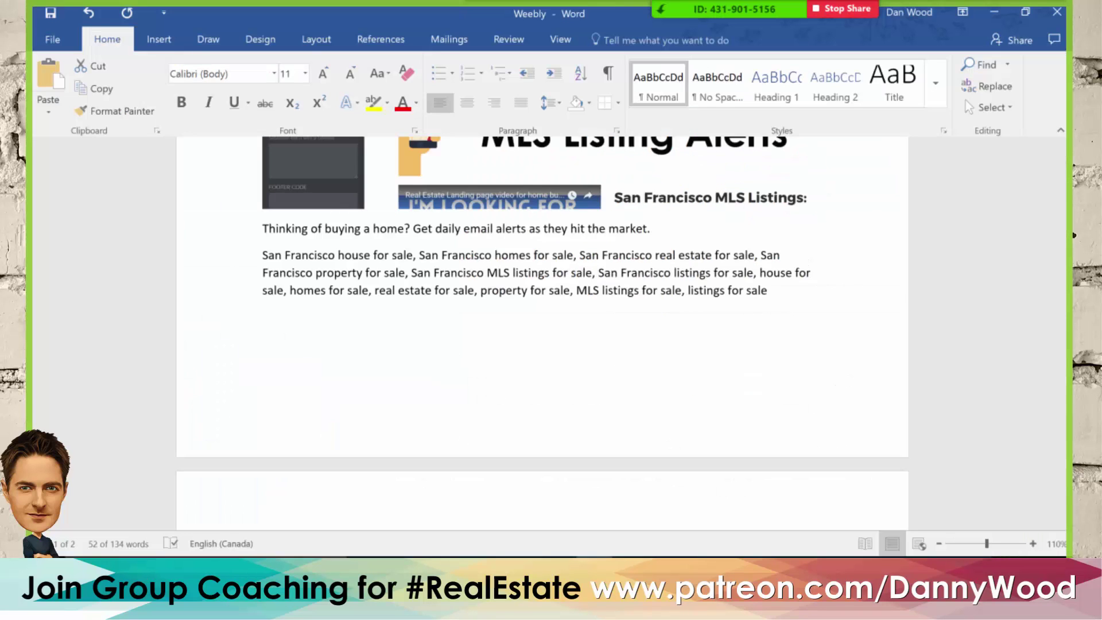
left_click_drag(263, 252, 480, 351)
scroll(480, 352, "up", 8)
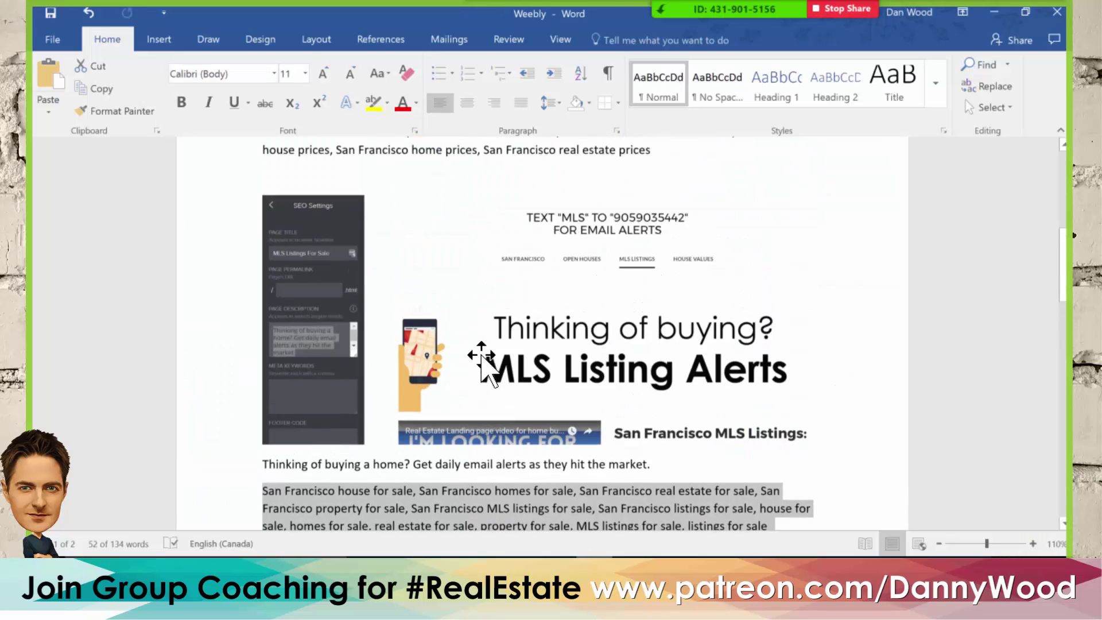
scroll(481, 359, "up", 2)
scroll(488, 358, "down", 8)
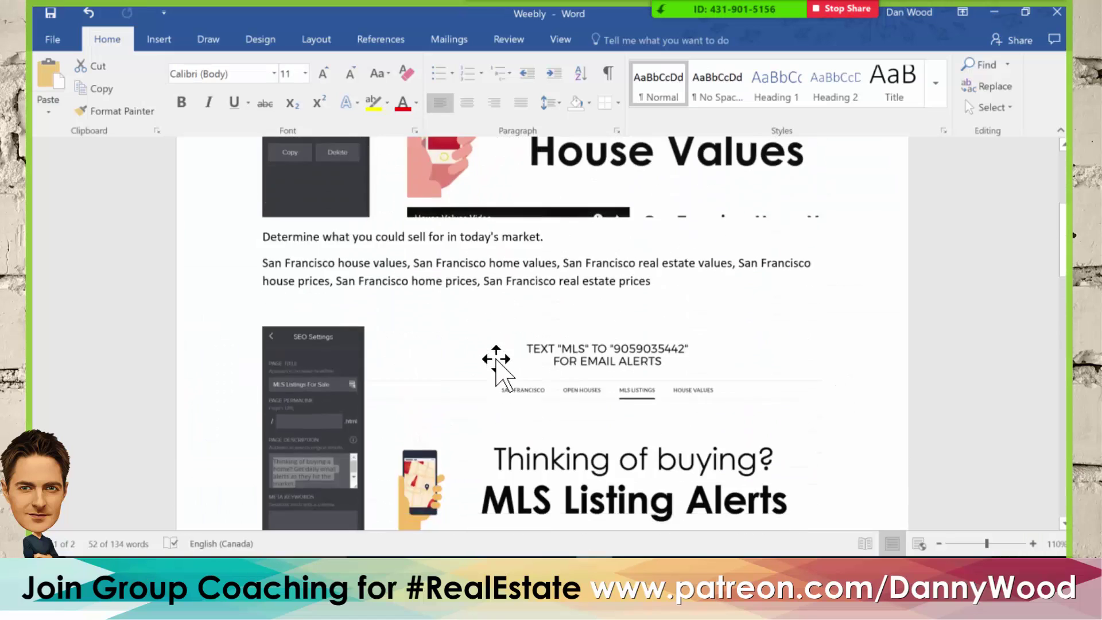
scroll(495, 362, "up", 11)
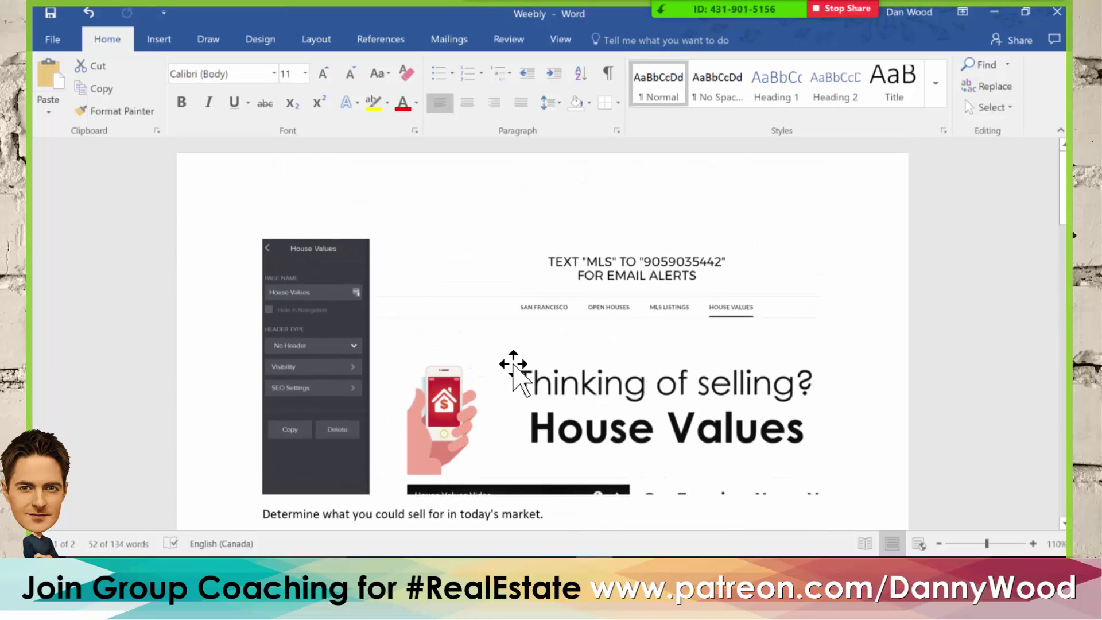
scroll(505, 368, "down", 10)
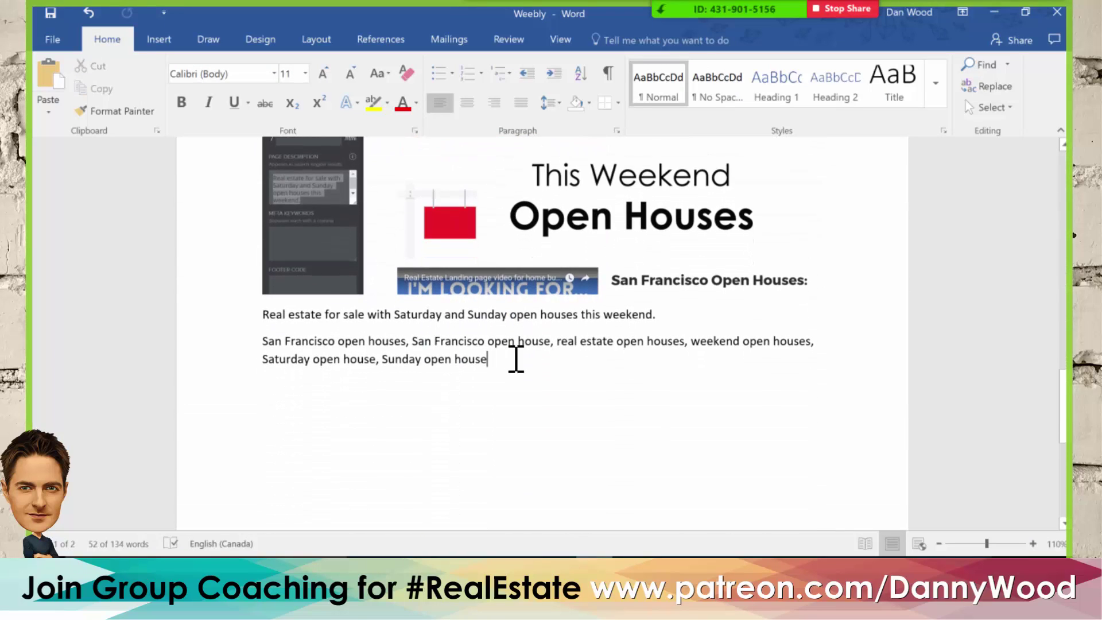
left_click_drag(665, 316, 251, 315)
key("ctrl+c")
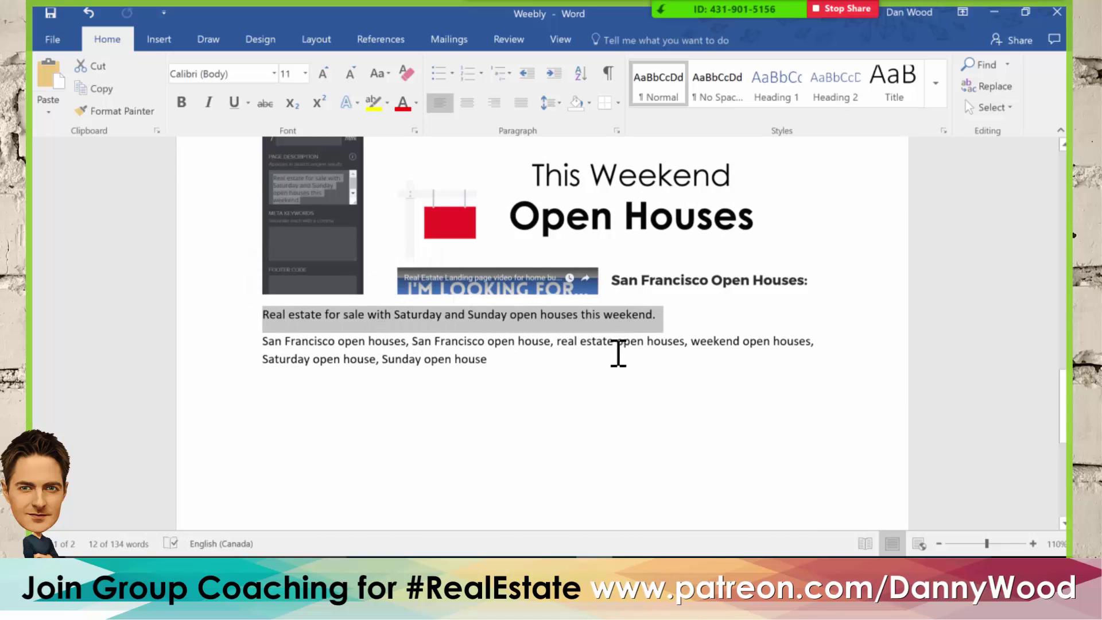
key("alt+Tab")
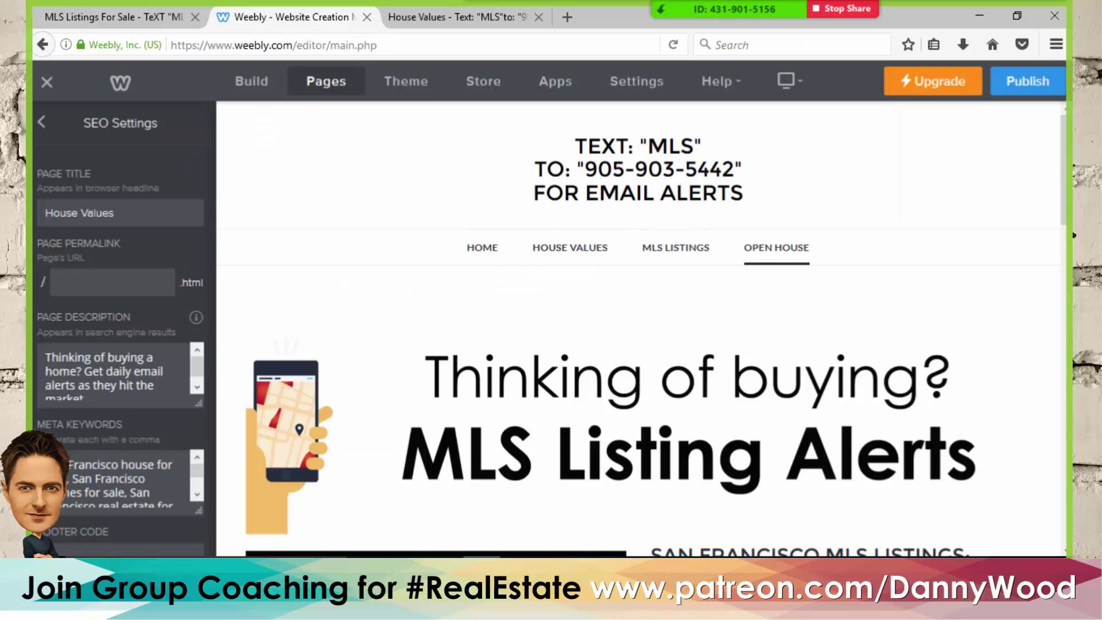
- Paste the weekend open-houses page description and begin retitling the page Open Houses
left_click(85, 359)
key("ctrl+a")
key("BackSpace")
key("ctrl+v")
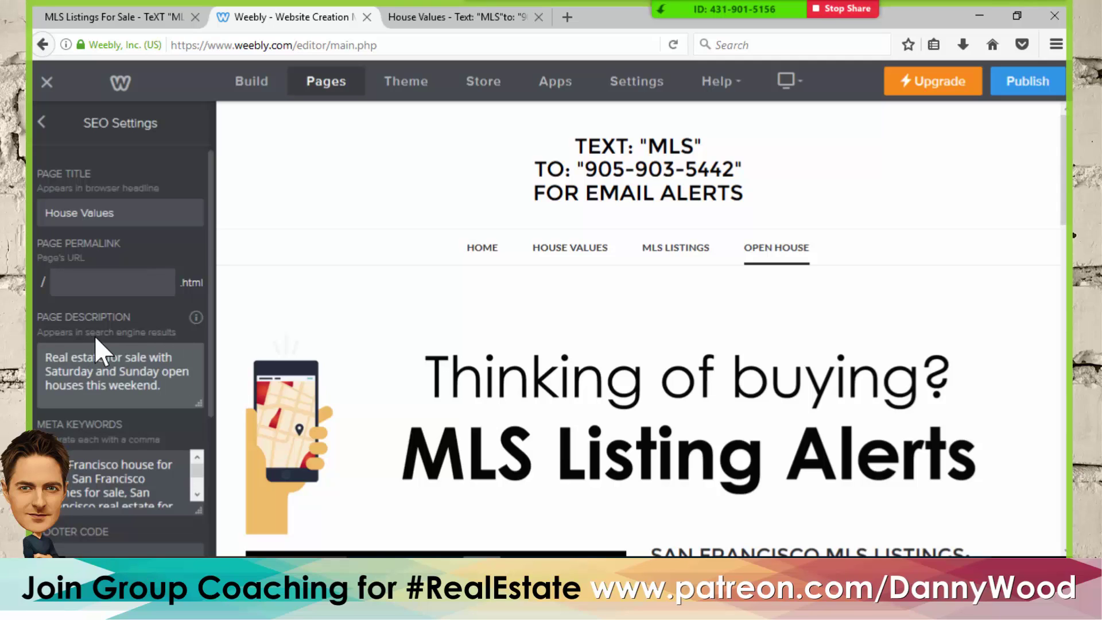
scroll(94, 335, "down", 3)
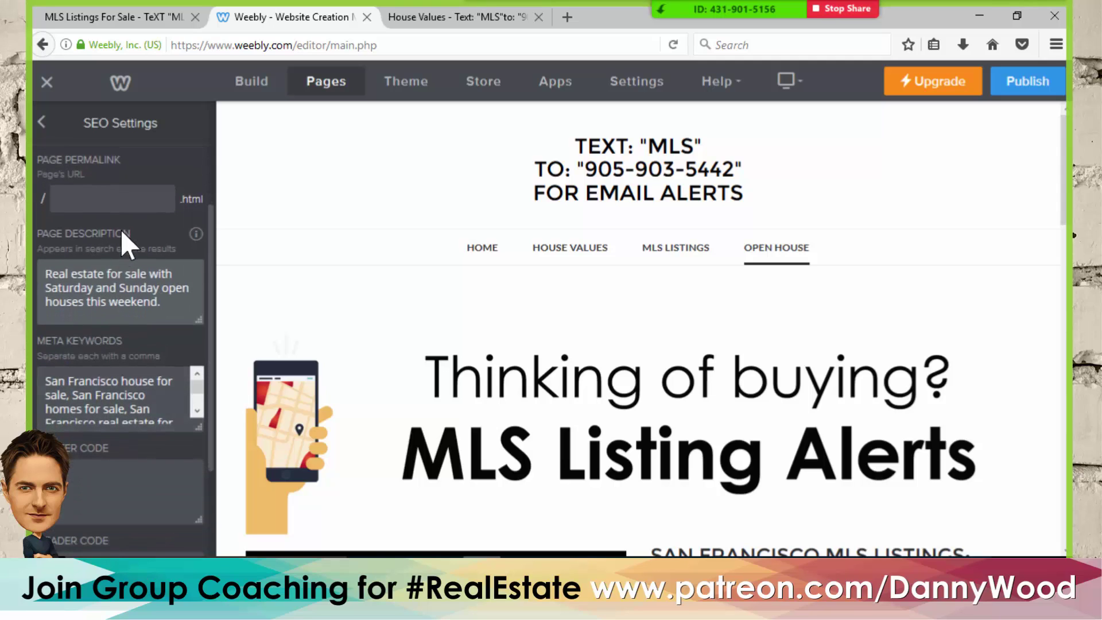
scroll(129, 253, "up", 3)
left_click_drag(154, 213, 29, 212)
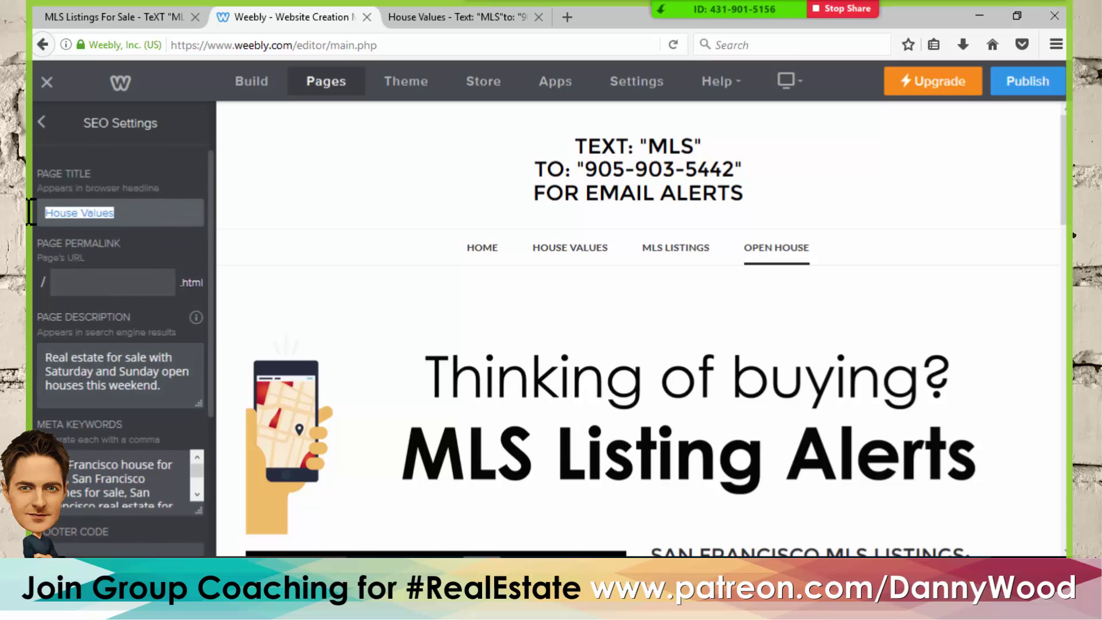
type("Open")
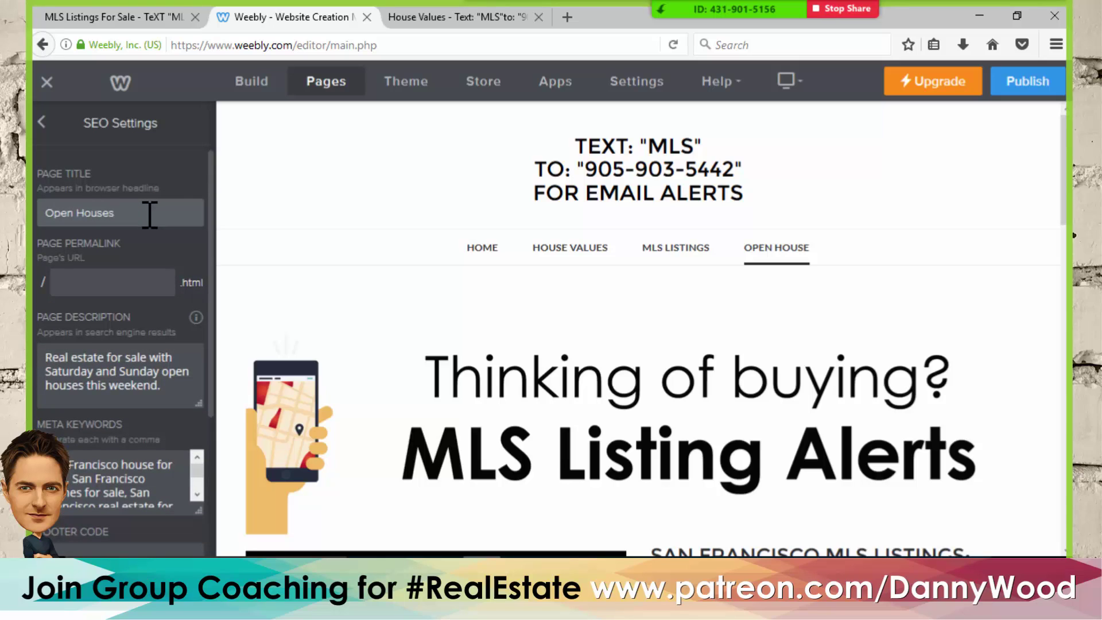
- Replace the meta keywords with the San Francisco open-house keywords copied from Word
scroll(149, 218, "down", 3)
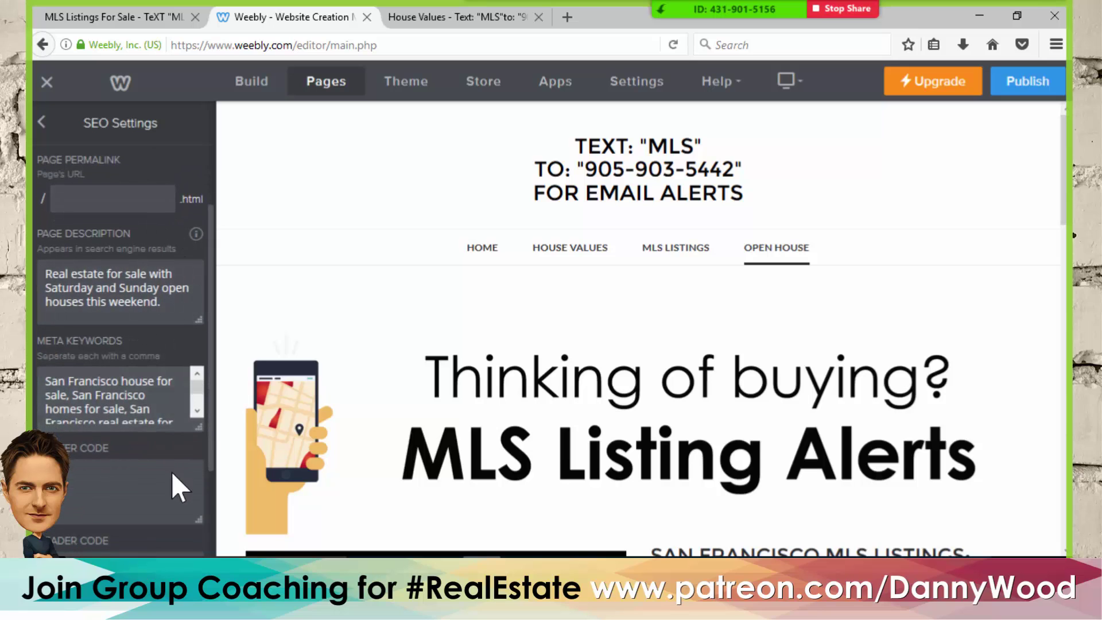
left_click(519, 573)
left_click(480, 357)
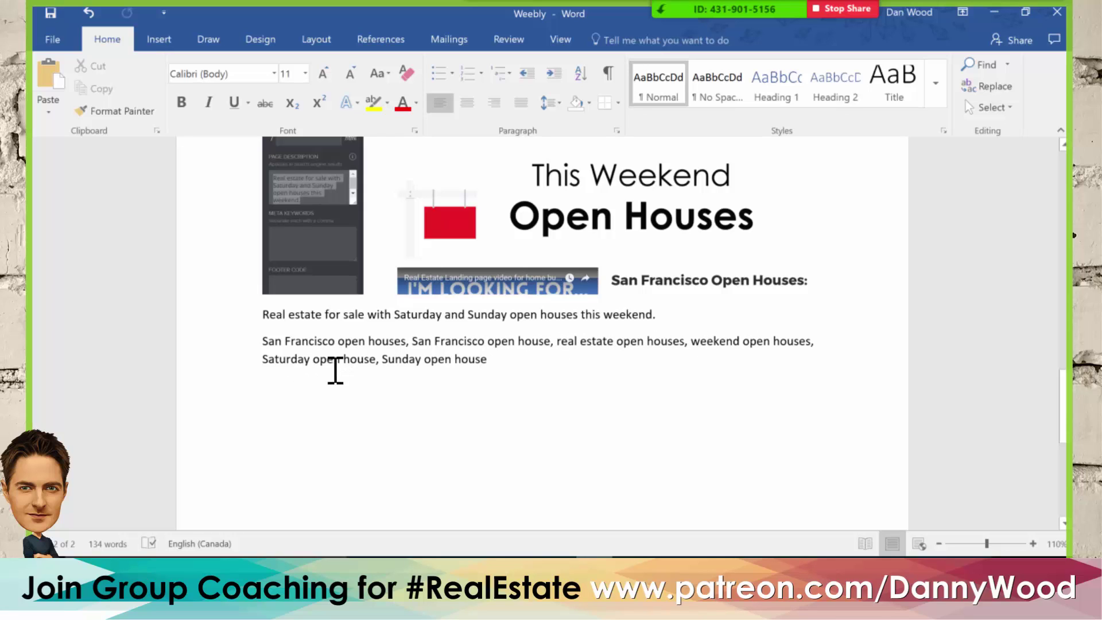
left_click_drag(501, 360, 231, 342)
key("alt+Tab")
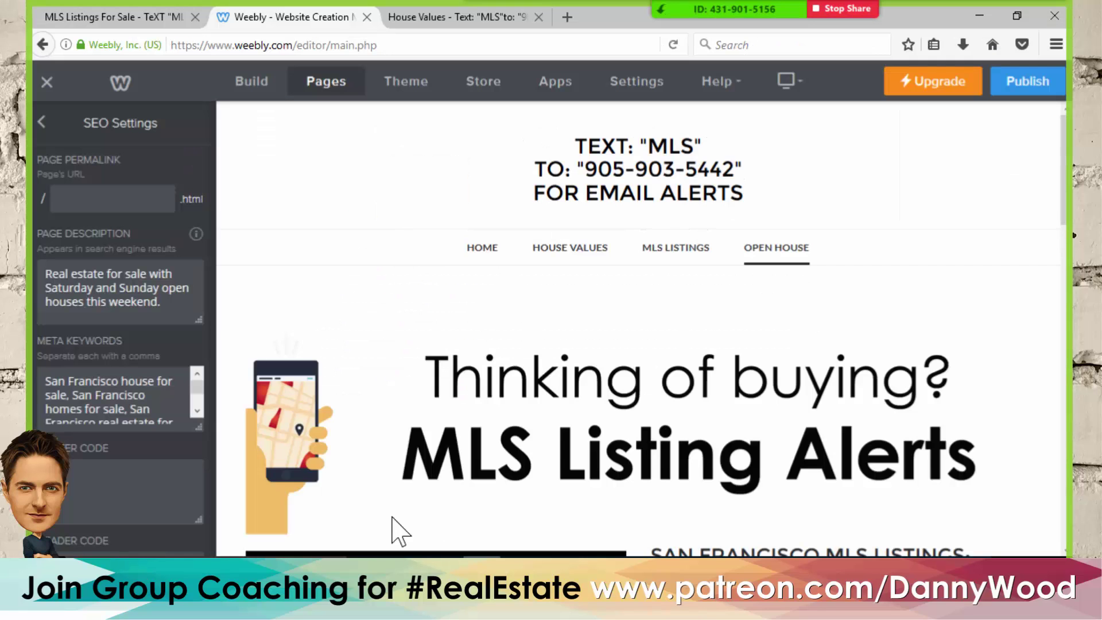
left_click(113, 409)
key("ctrl+a")
key("Delete")
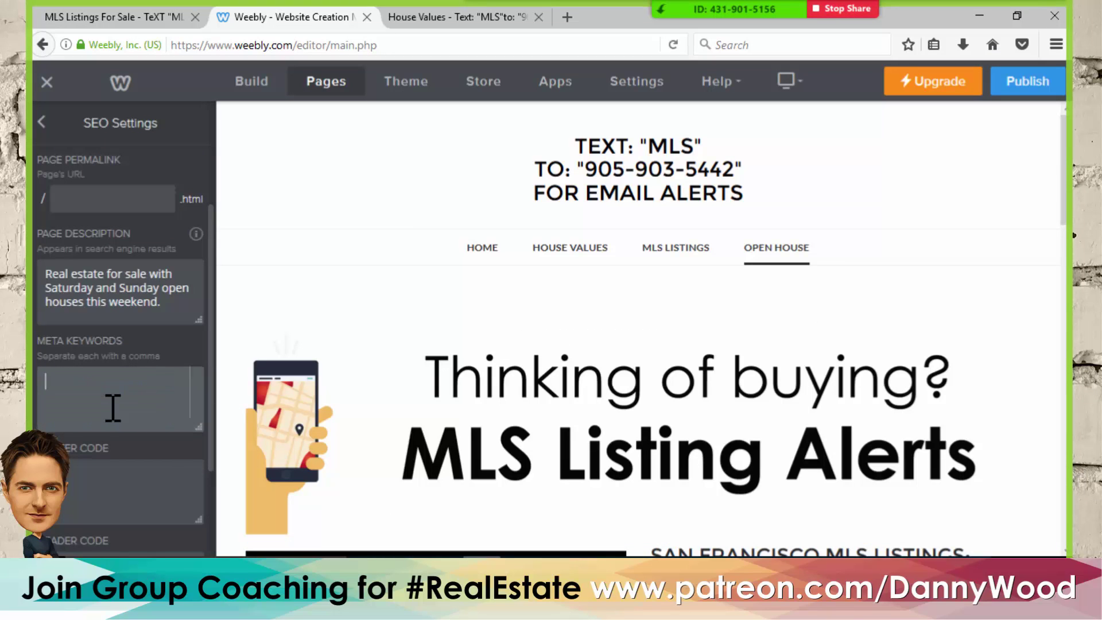
key("ctrl+v")
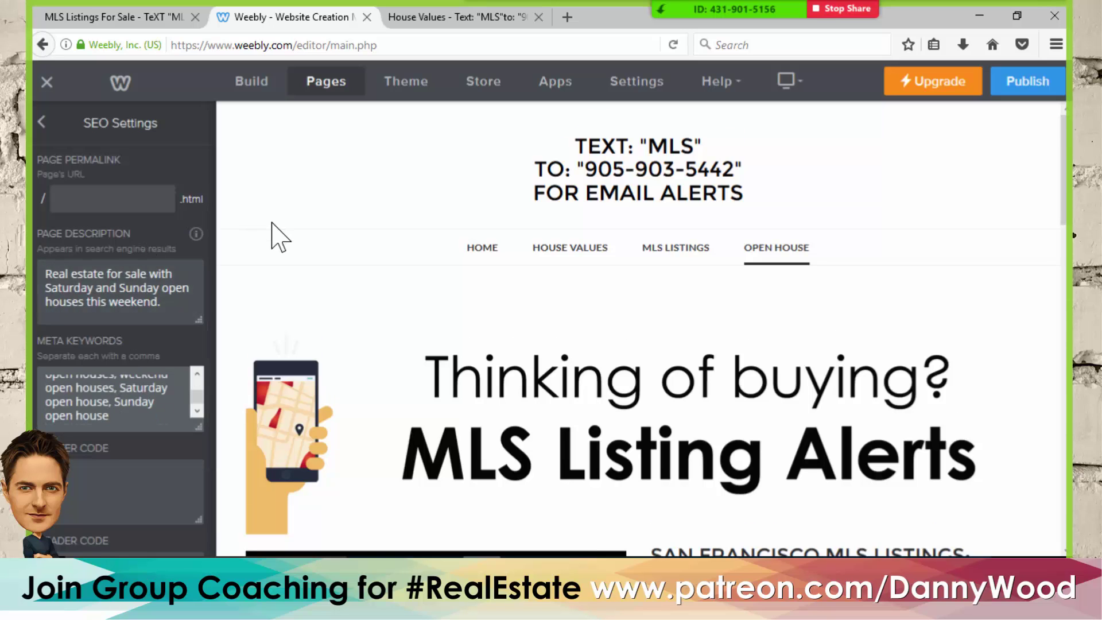
scroll(276, 238, "down", 3)
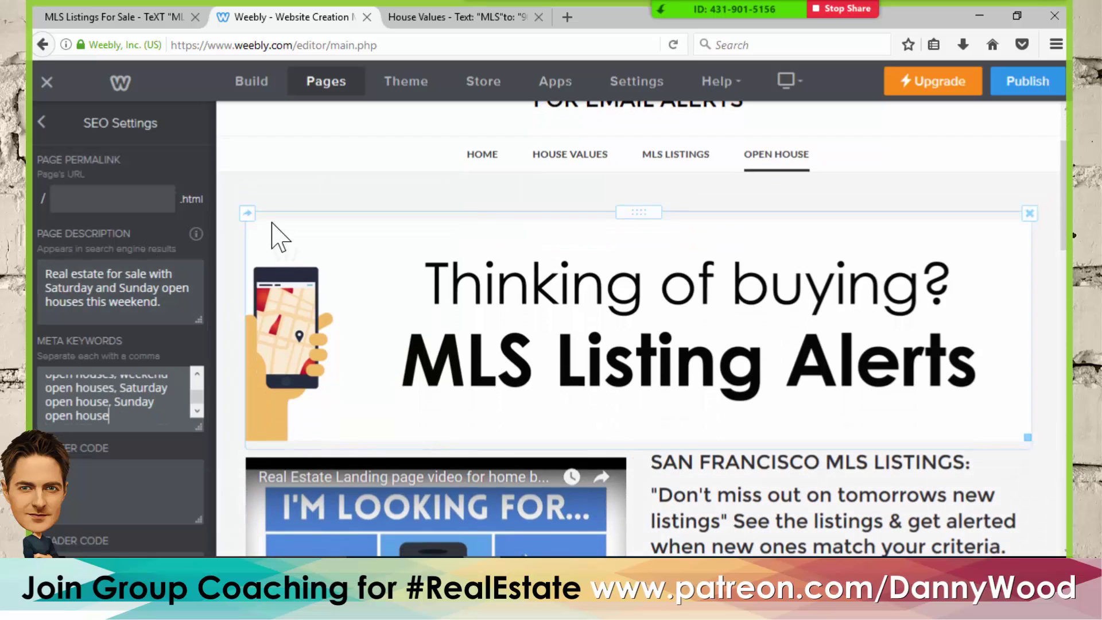
- Replace the banner image with the uploaded 'Open Houses' image file
left_click(774, 313)
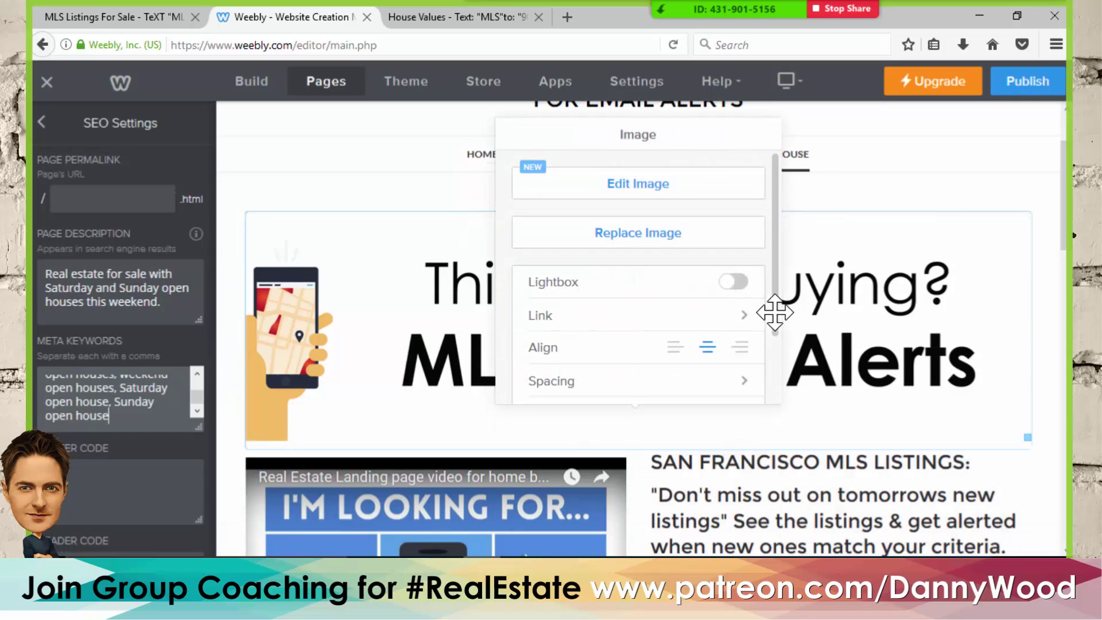
left_click(629, 237)
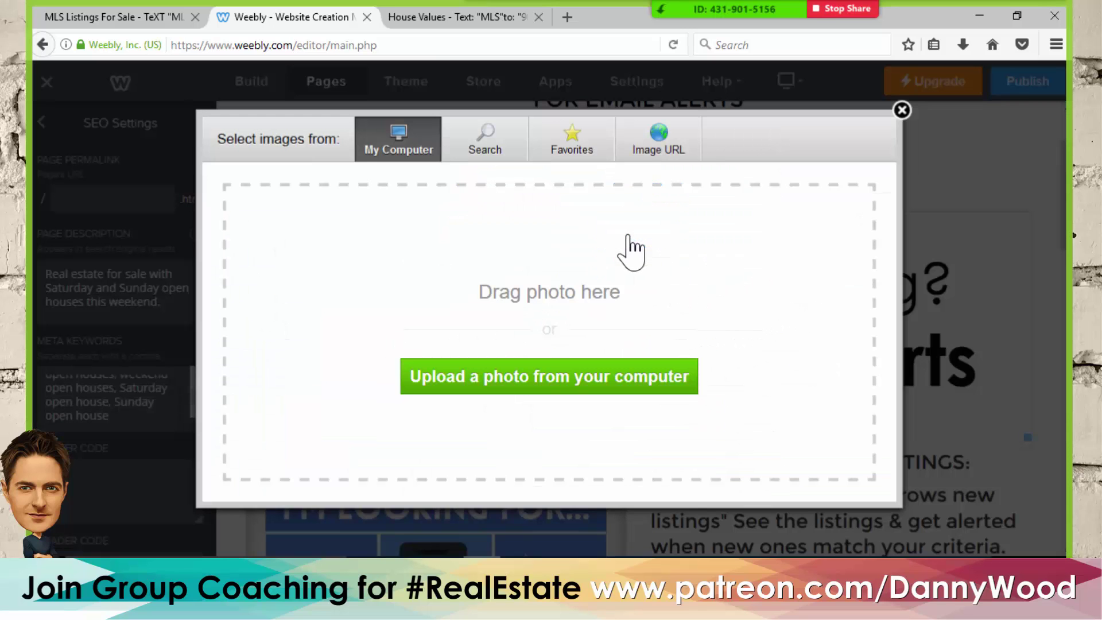
left_click(452, 392)
left_click_drag(379, 252, 360, 379)
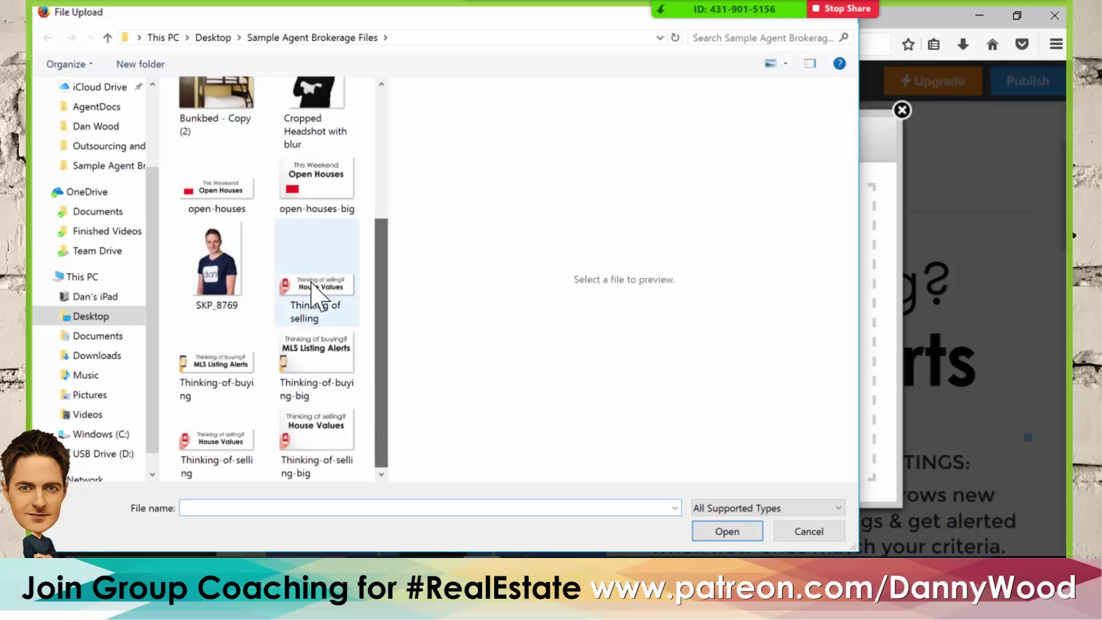
left_click(210, 198)
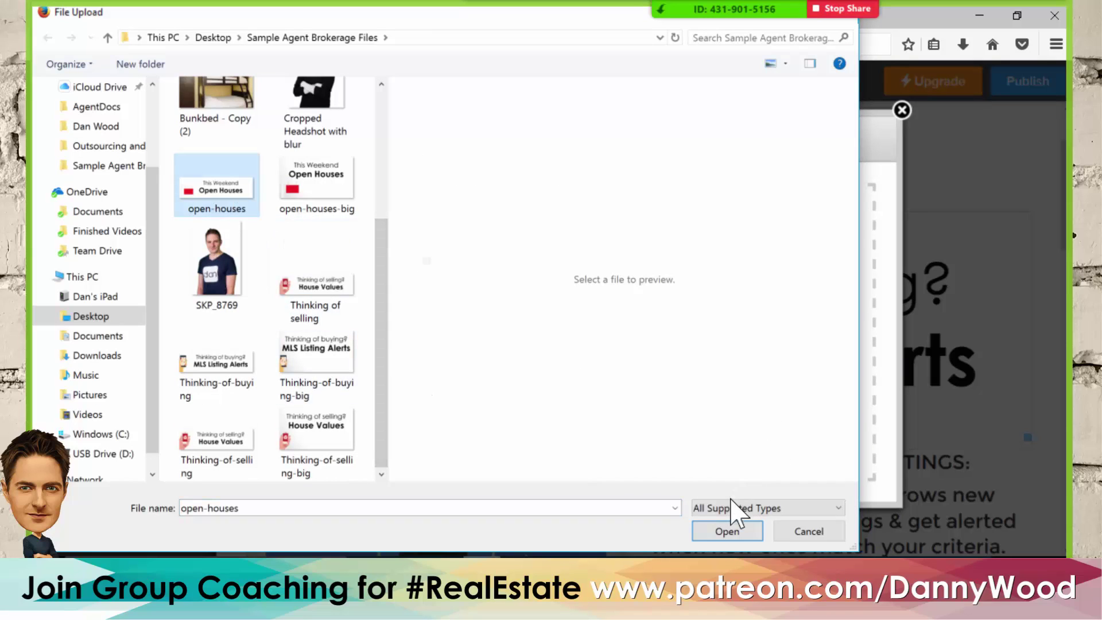
left_click(728, 530)
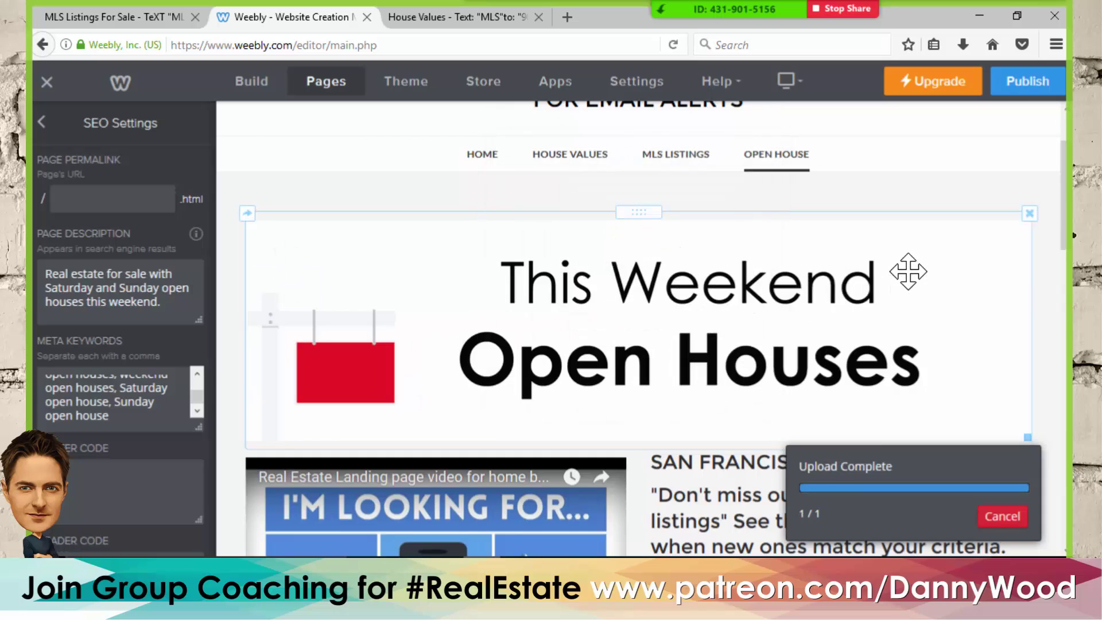
scroll(732, 239, "down", 5)
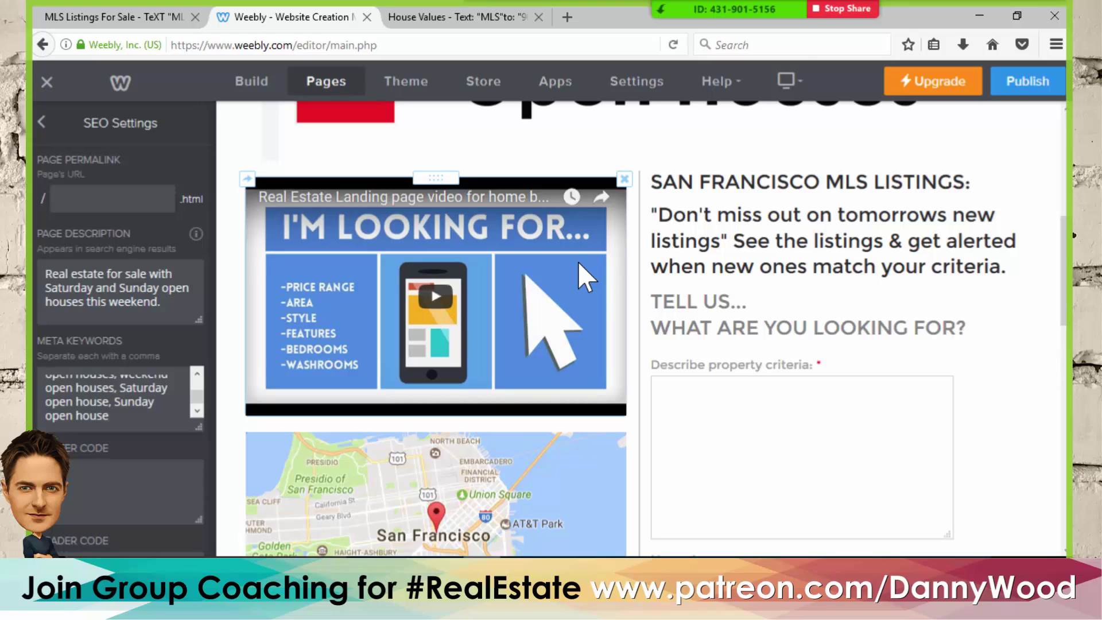
- Copy the 'San Francisco Open Houses:' heading from the live Open Houses page
left_click(167, 17)
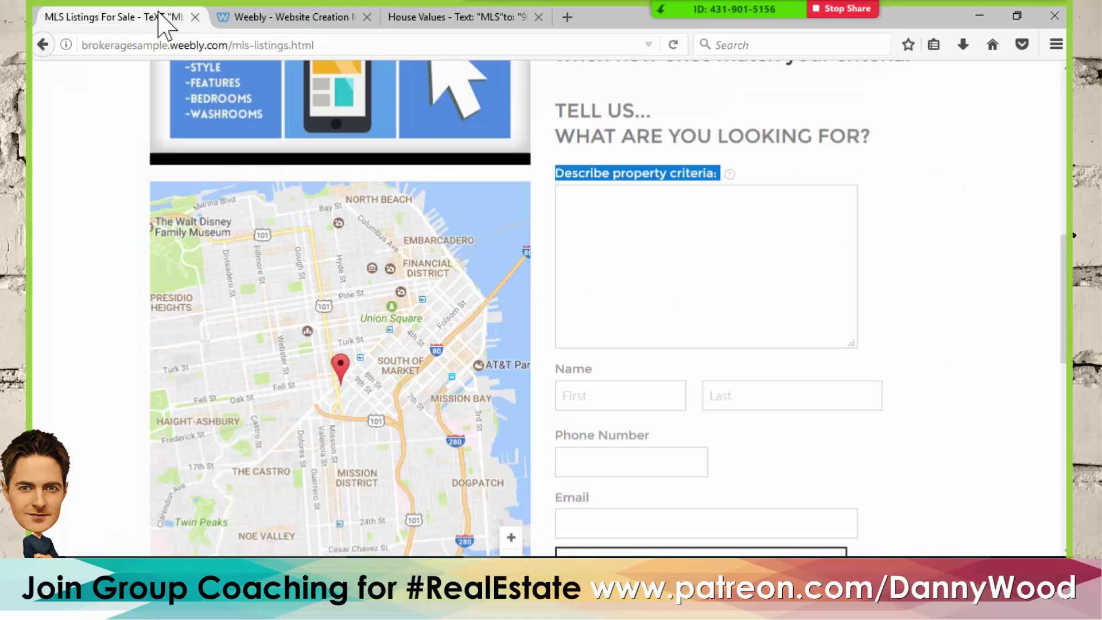
scroll(633, 172, "up", 10)
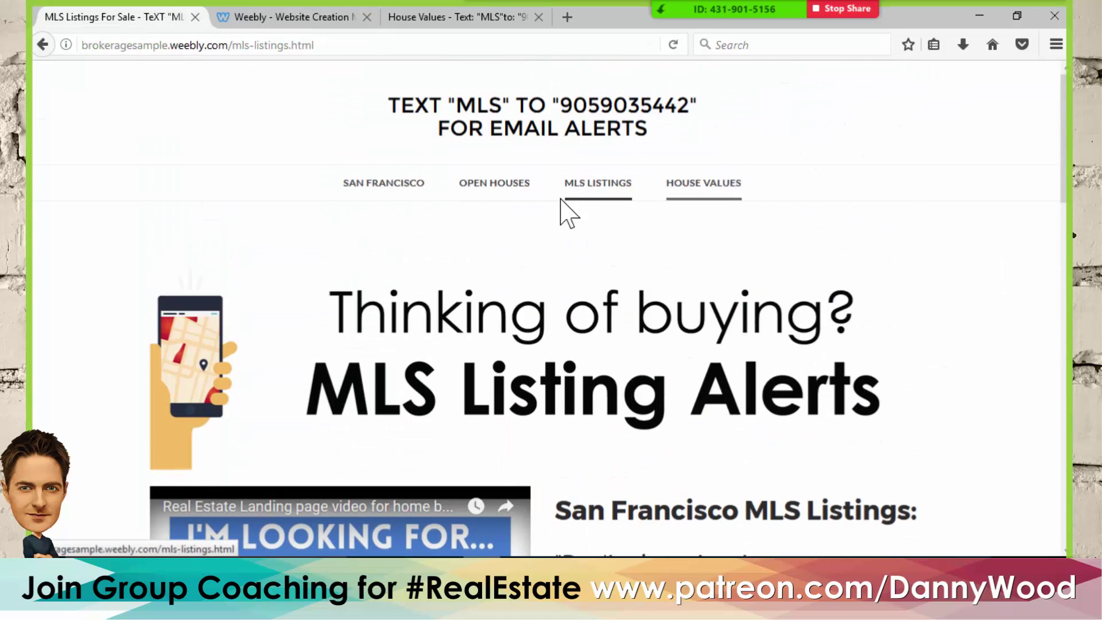
left_click(496, 192)
scroll(558, 263, "down", 5)
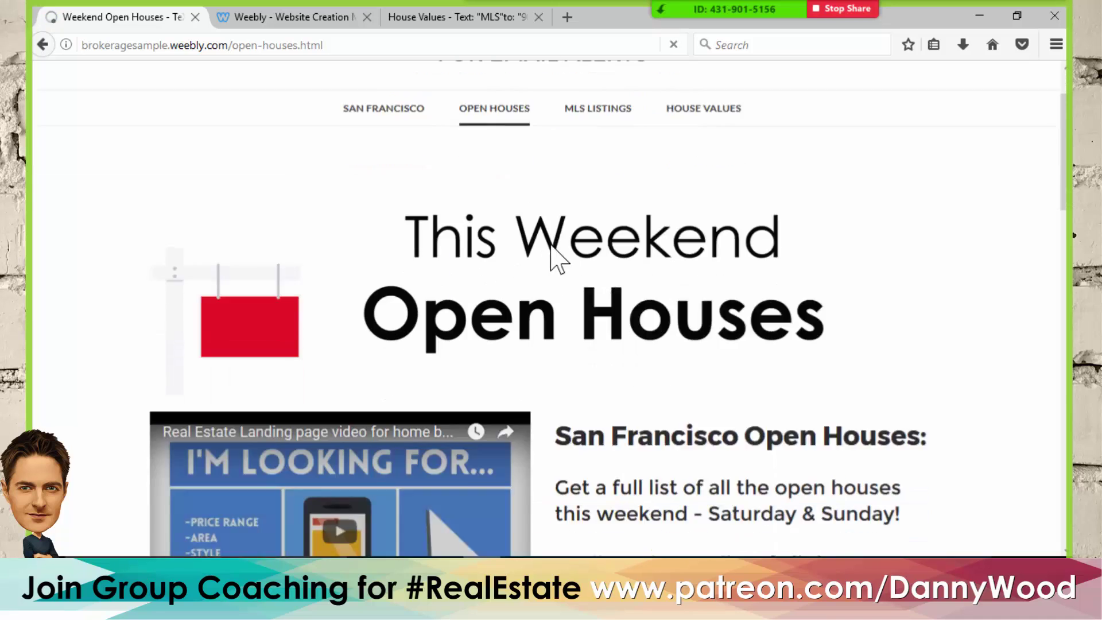
left_click_drag(934, 239, 560, 231)
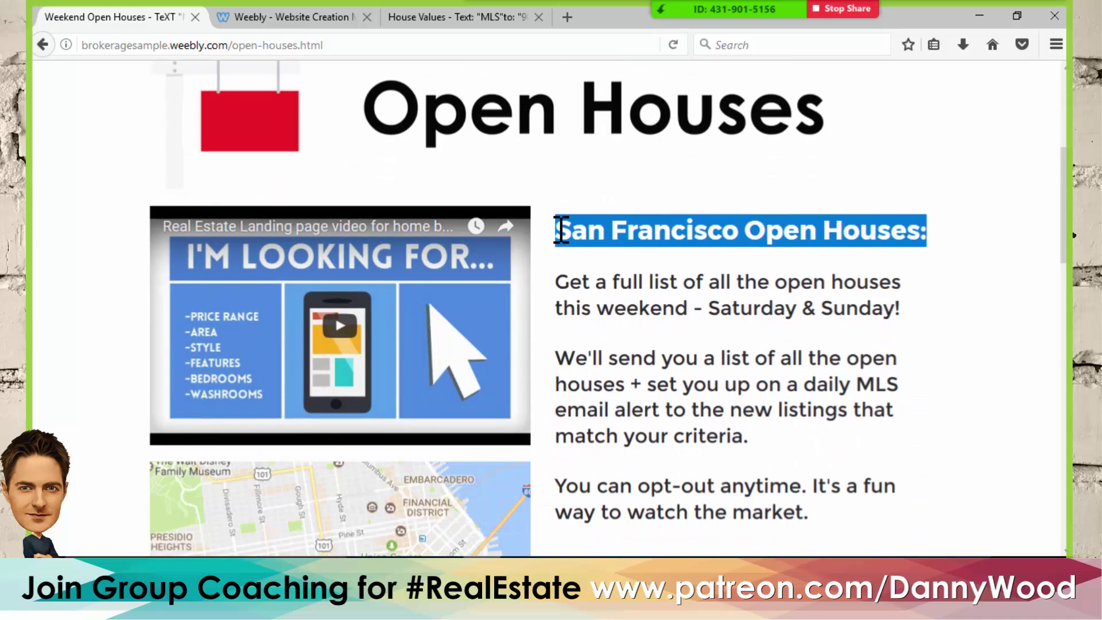
- Replace the heading beside the video with SAN FRANCISCO OPEN HOUSES: and shrink its font
left_click(293, 17)
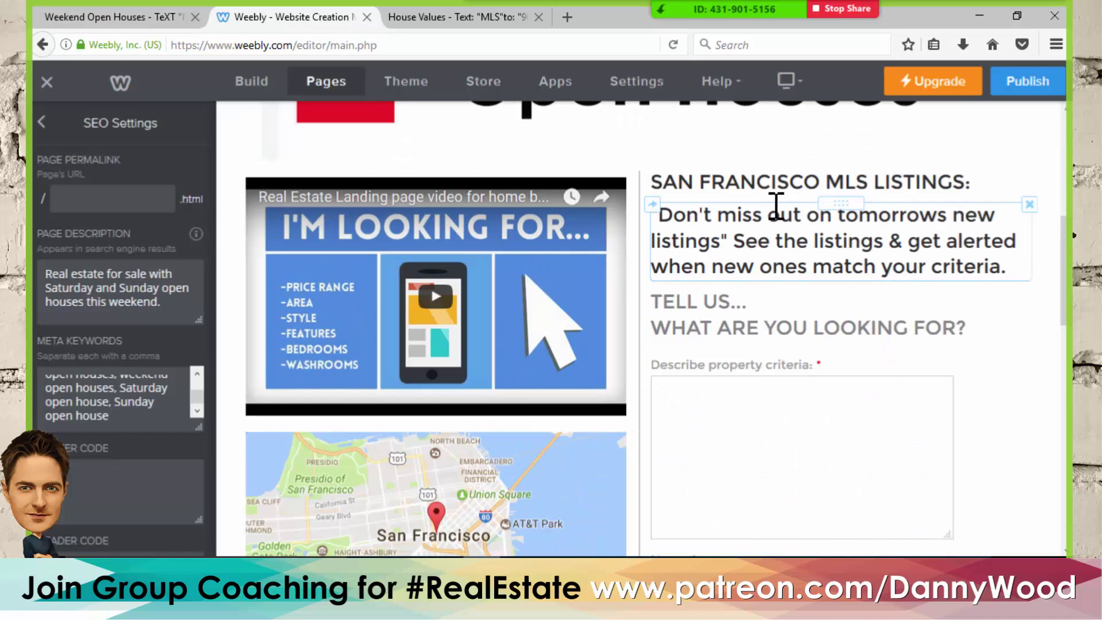
left_click(778, 186)
left_click_drag(973, 181, 647, 205)
type("SAN FRANCISCO OPEN HOUSES:")
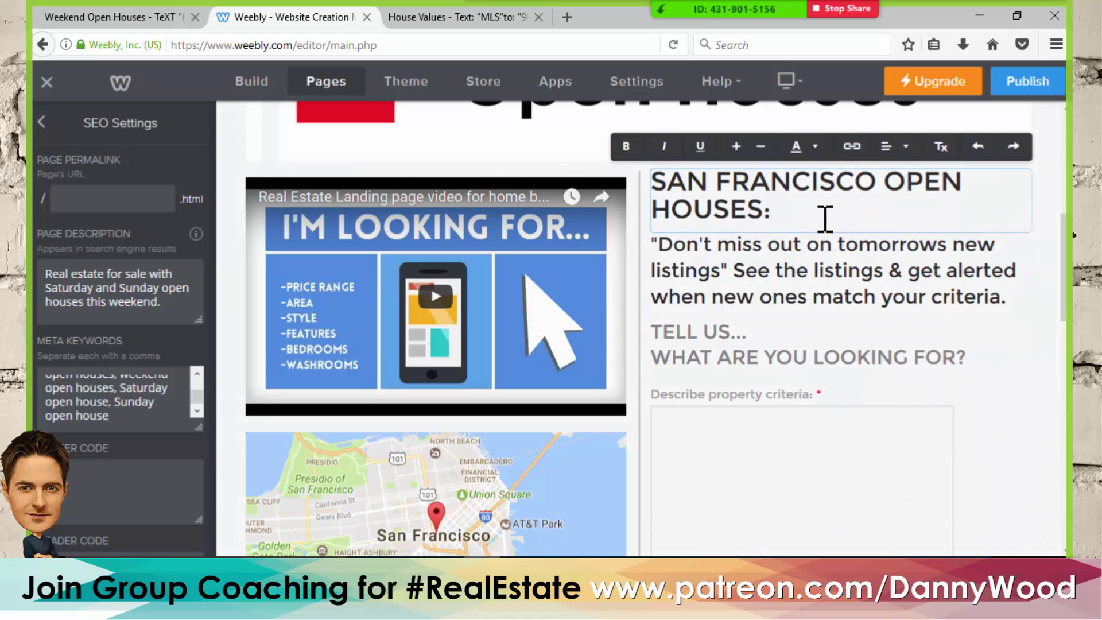
left_click_drag(803, 213, 644, 179)
left_click(760, 148)
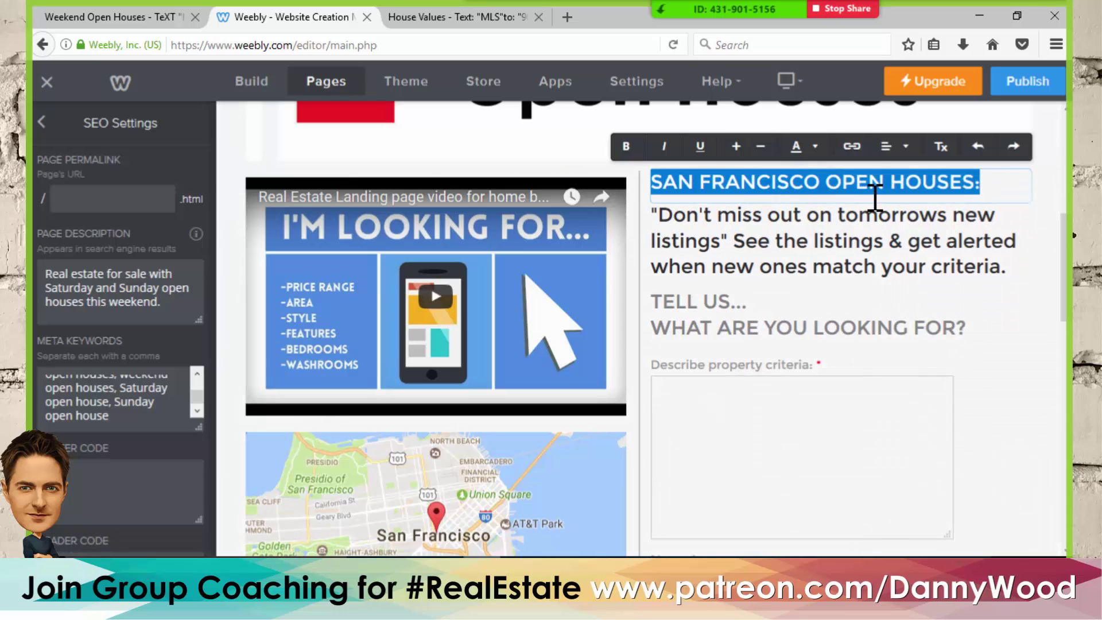
- Make the words OPEN HOUSES in the heading bold, without adding a link
left_click(812, 189)
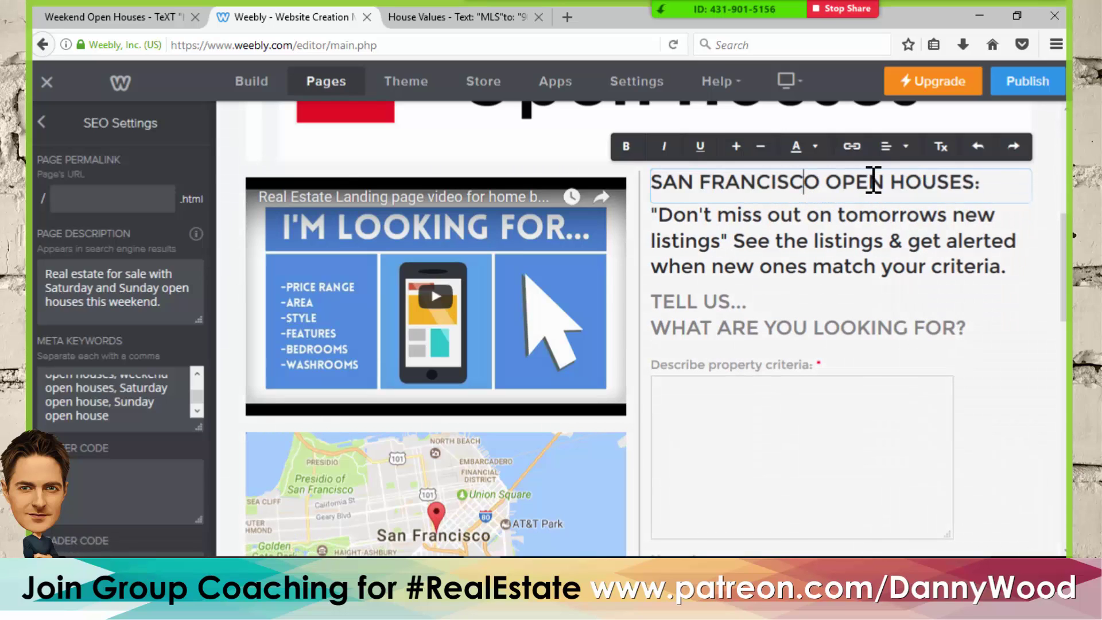
left_click_drag(993, 185, 930, 190)
left_click(911, 184)
left_click_drag(832, 184, 959, 185)
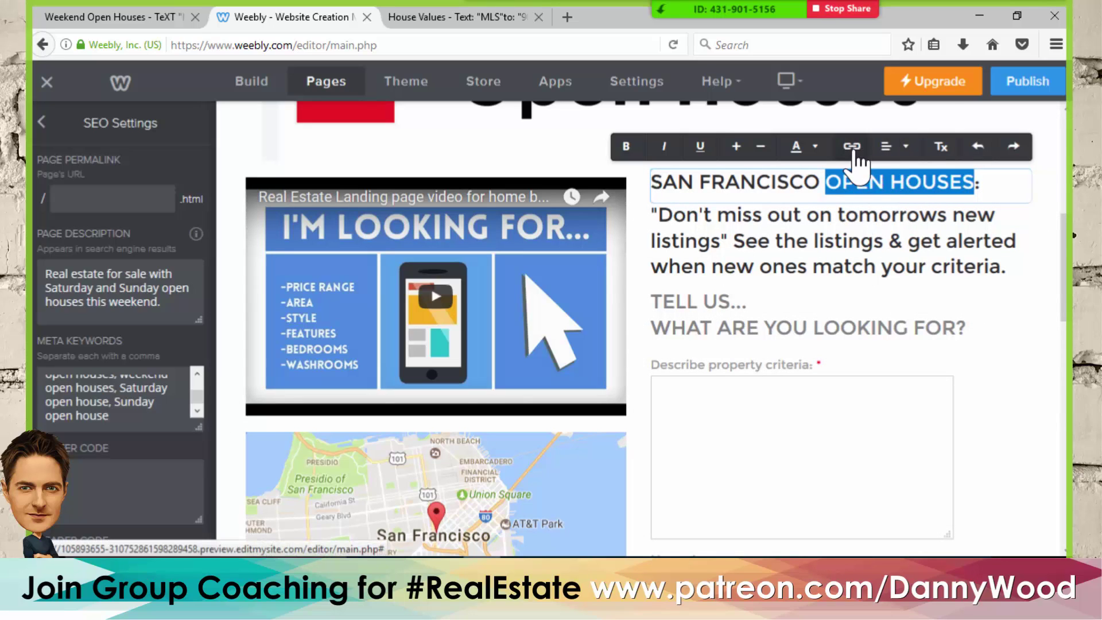
left_click(851, 147)
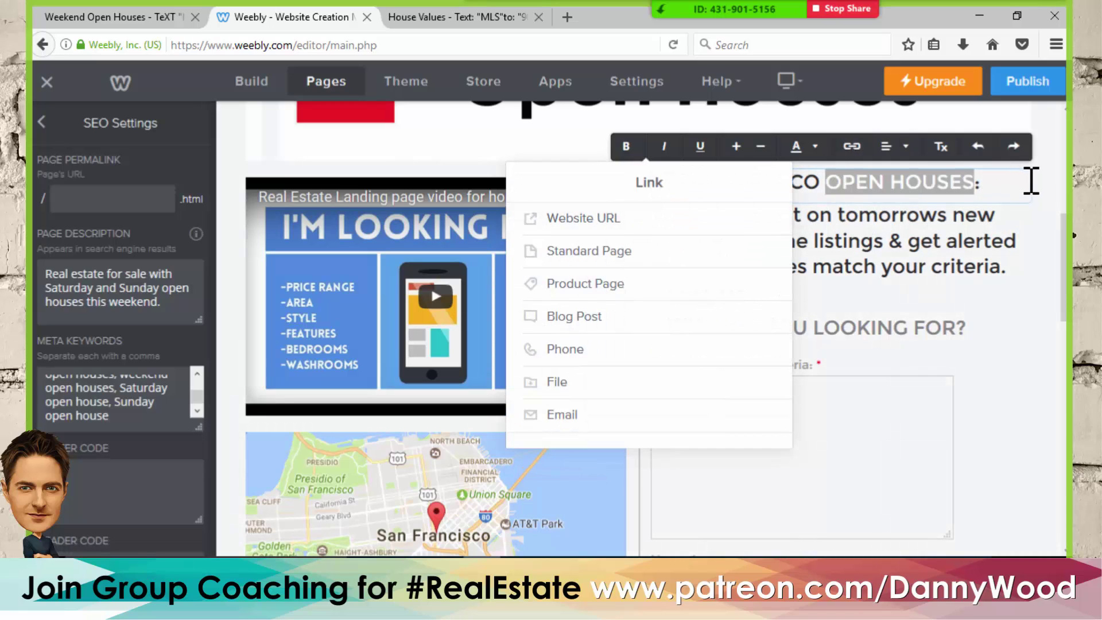
left_click(997, 187)
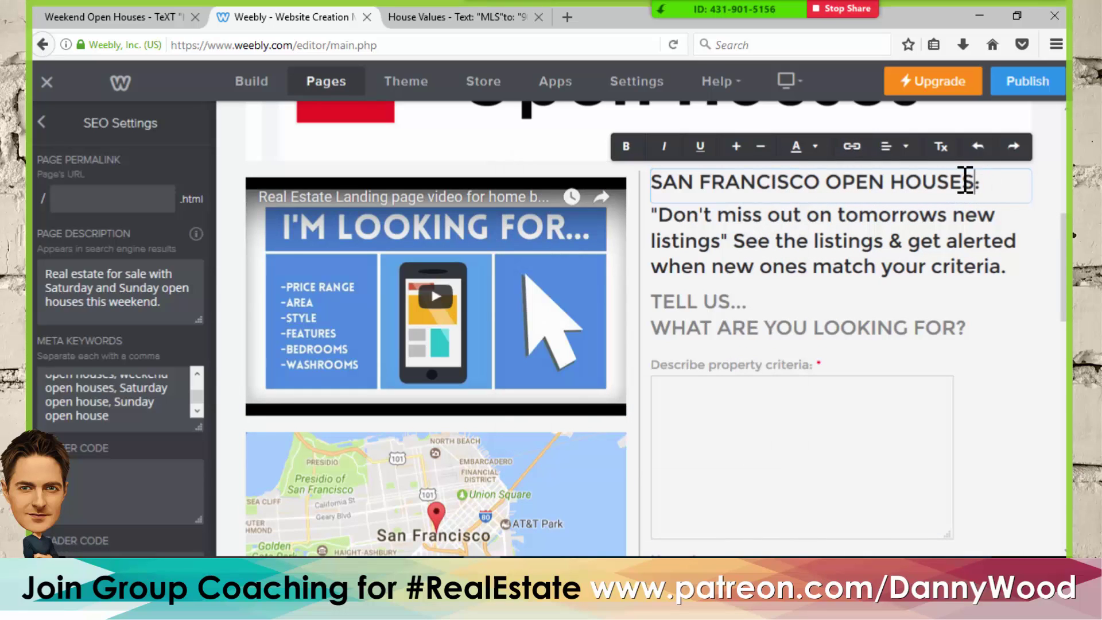
left_click_drag(965, 182, 829, 190)
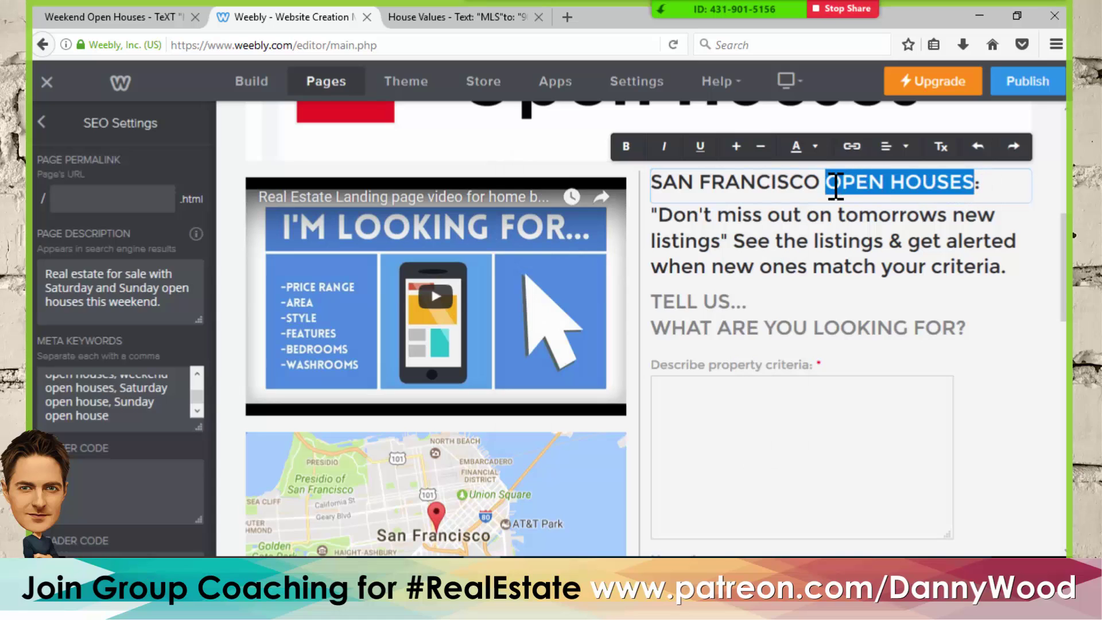
left_click(620, 148)
left_click(977, 187)
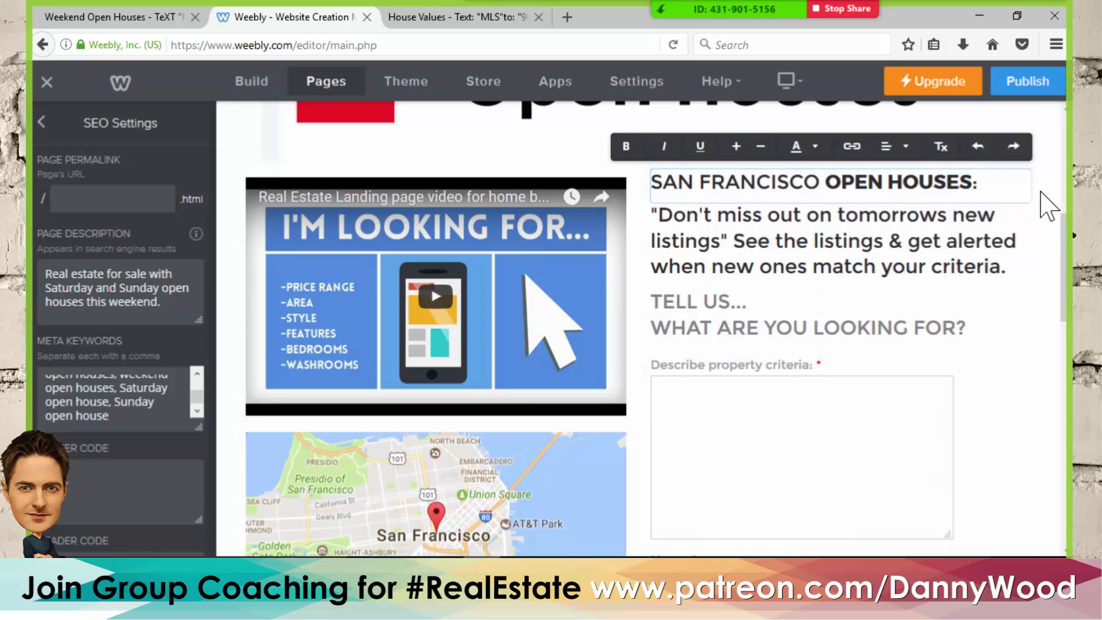
left_click_drag(968, 182, 843, 188)
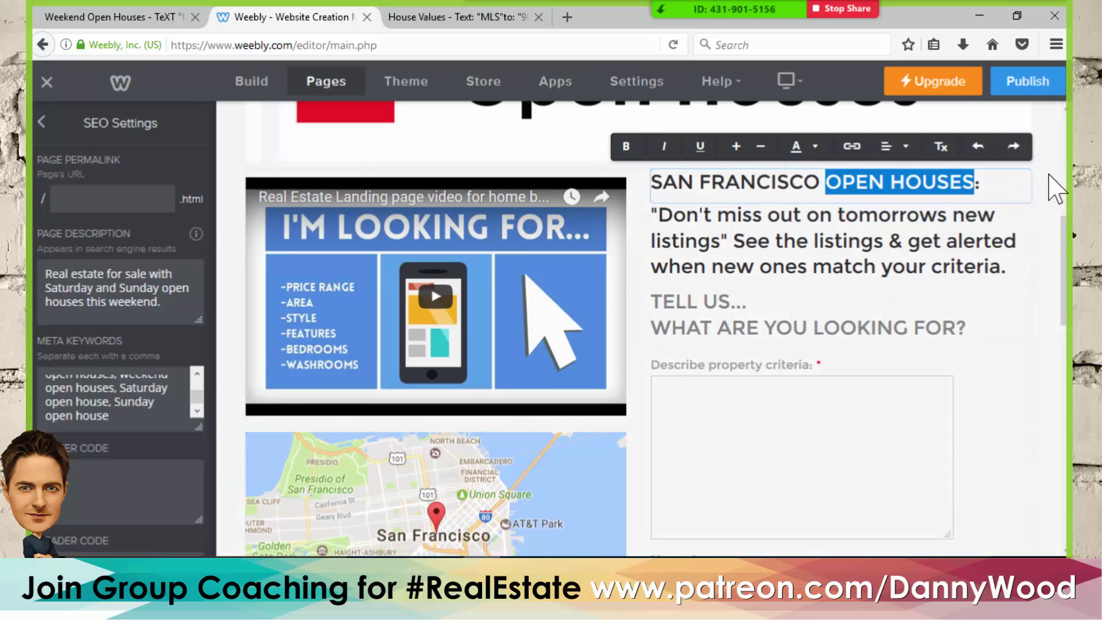
left_click(999, 183)
- Copy the three intro paragraphs from the live page and paste them over the 'Don't miss out' paragraph
left_click(183, 17)
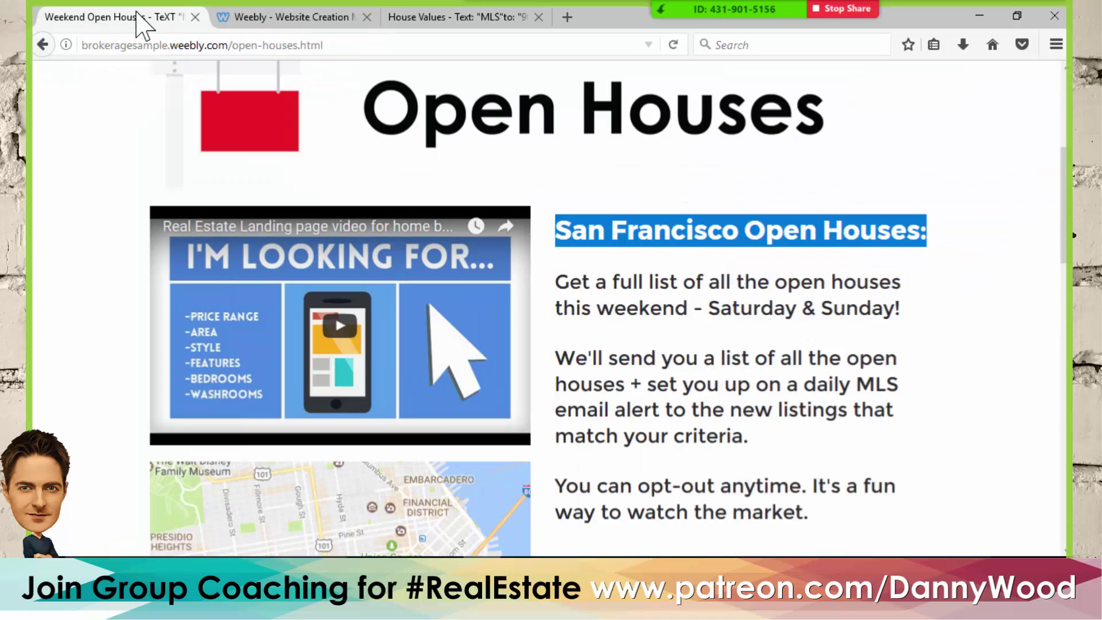
scroll(603, 238, "down", 3)
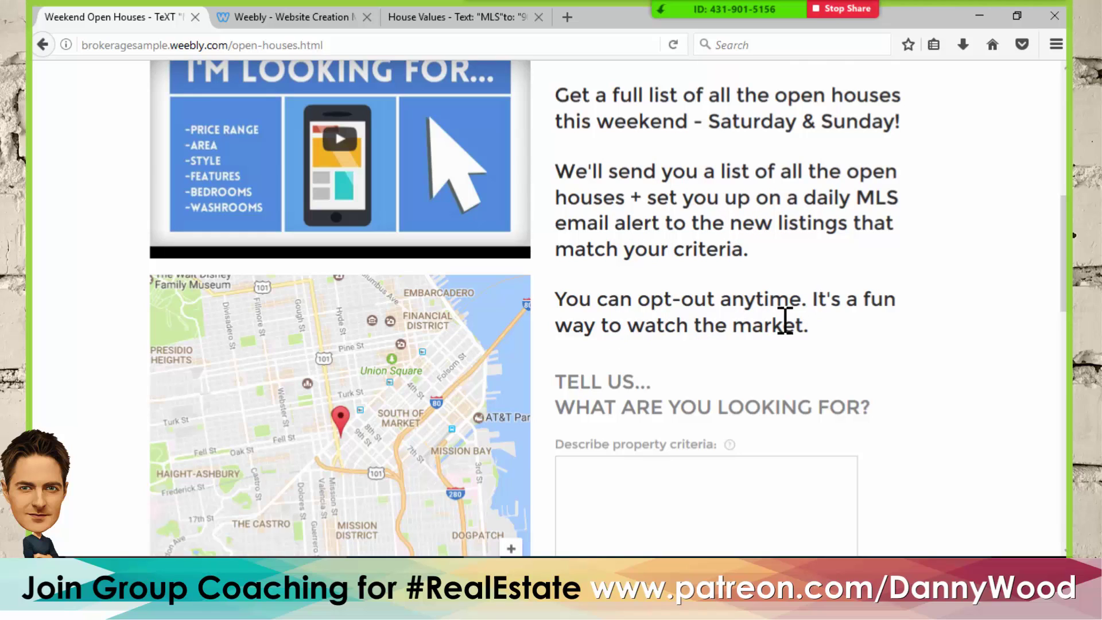
left_click_drag(814, 330, 537, 90)
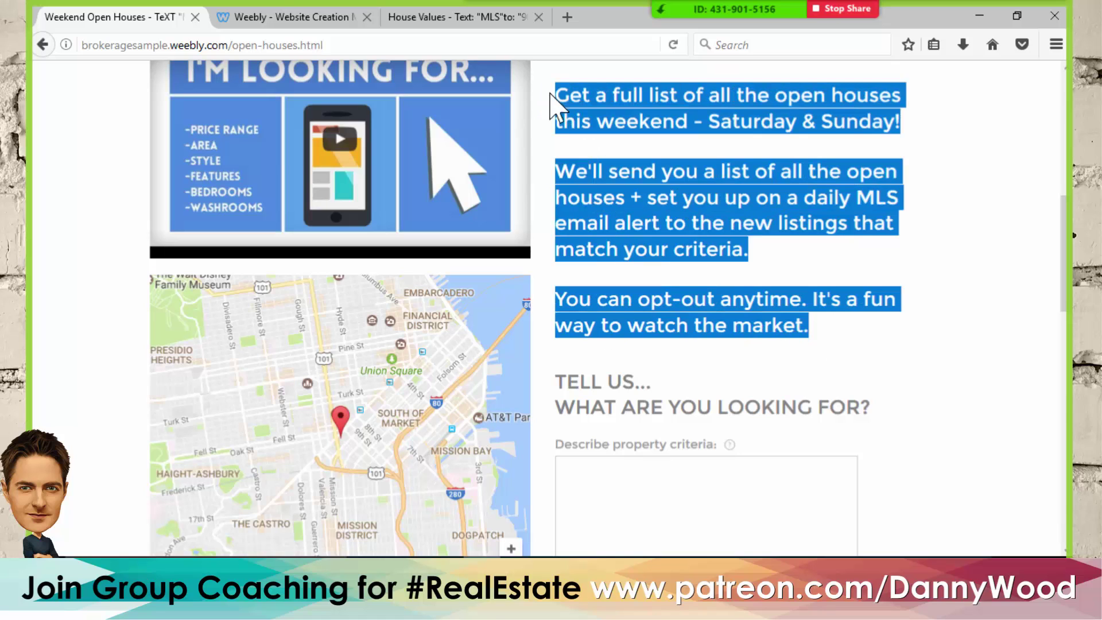
left_click(289, 18)
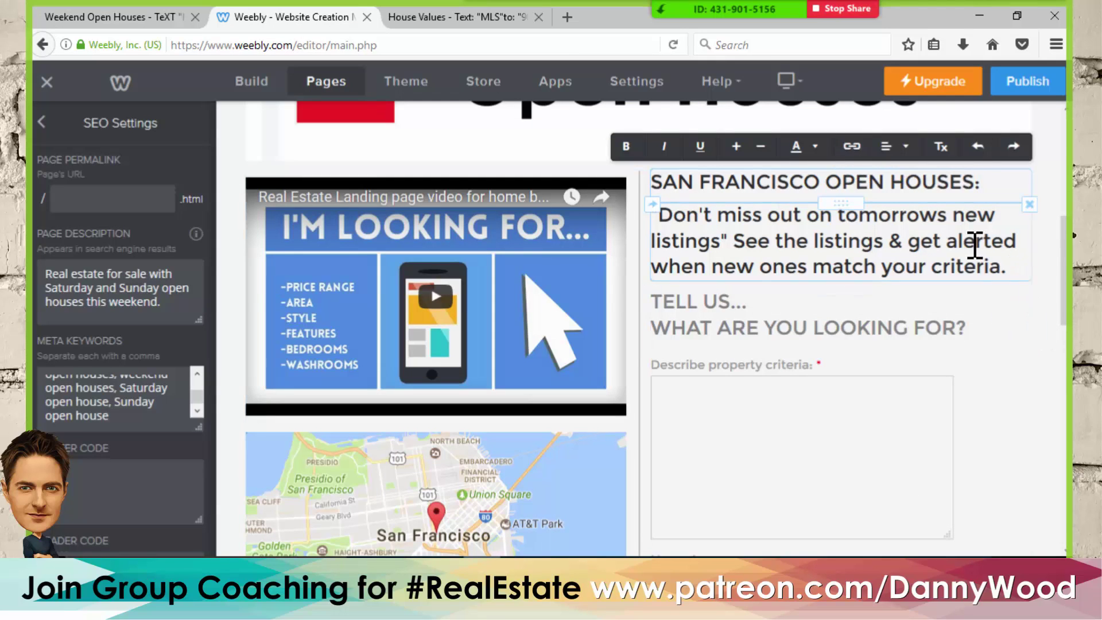
left_click_drag(992, 270, 635, 217)
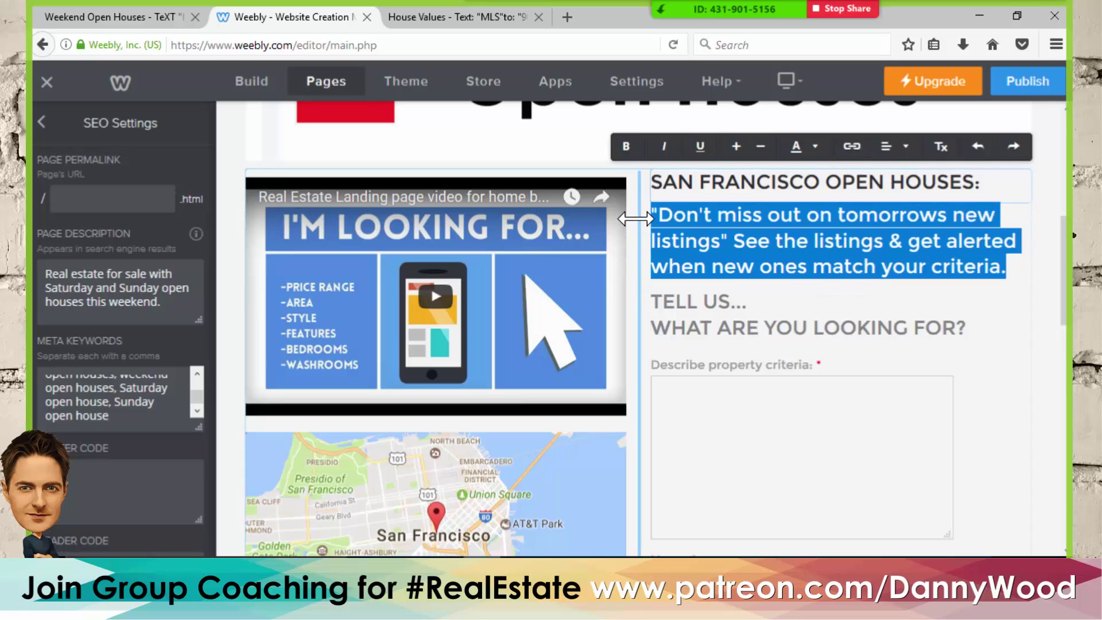
type("San Francisco Open Houses:  Get a full list of all the open houses this weekend - Saturday & Sunday!  We'll send you a list of all the open houses + set you up on a daily MLS email alert to the new listings that match your criteria.  You can opt-out anytime. It's a fun way to watch the market.")
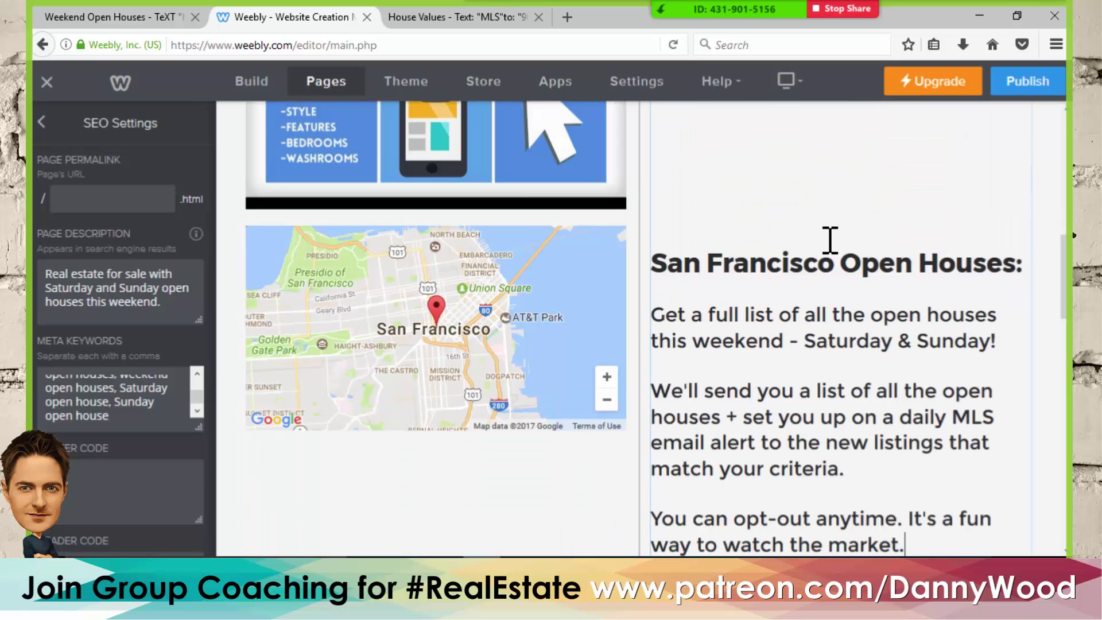
scroll(815, 275, "up", 3)
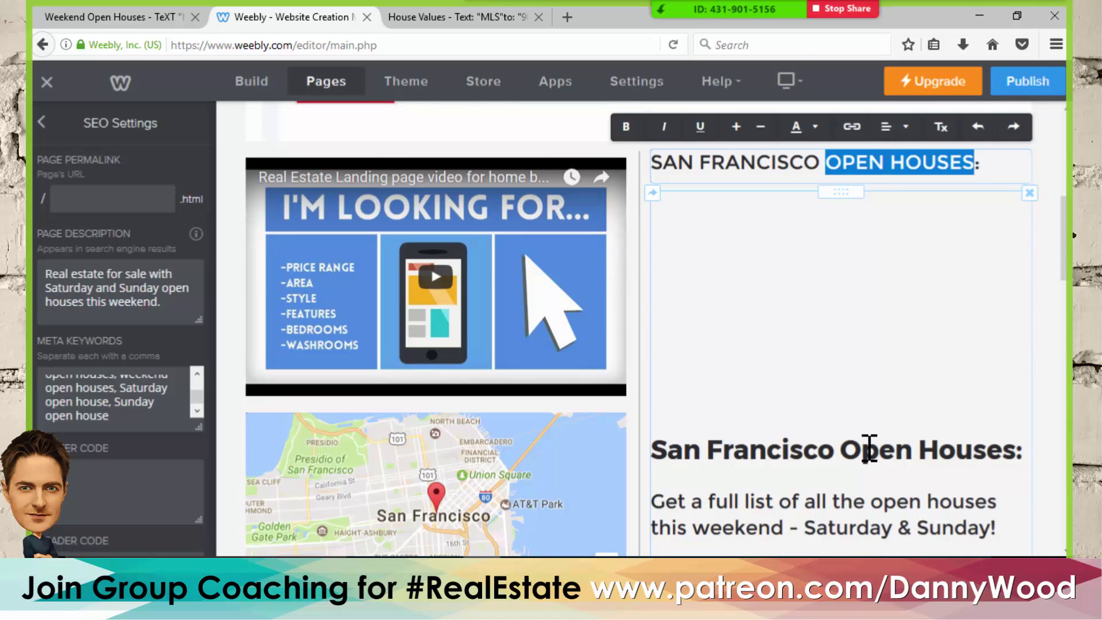
- Open the contact form for editing and save it
left_click(1036, 253)
scroll(1036, 252, "down", 2)
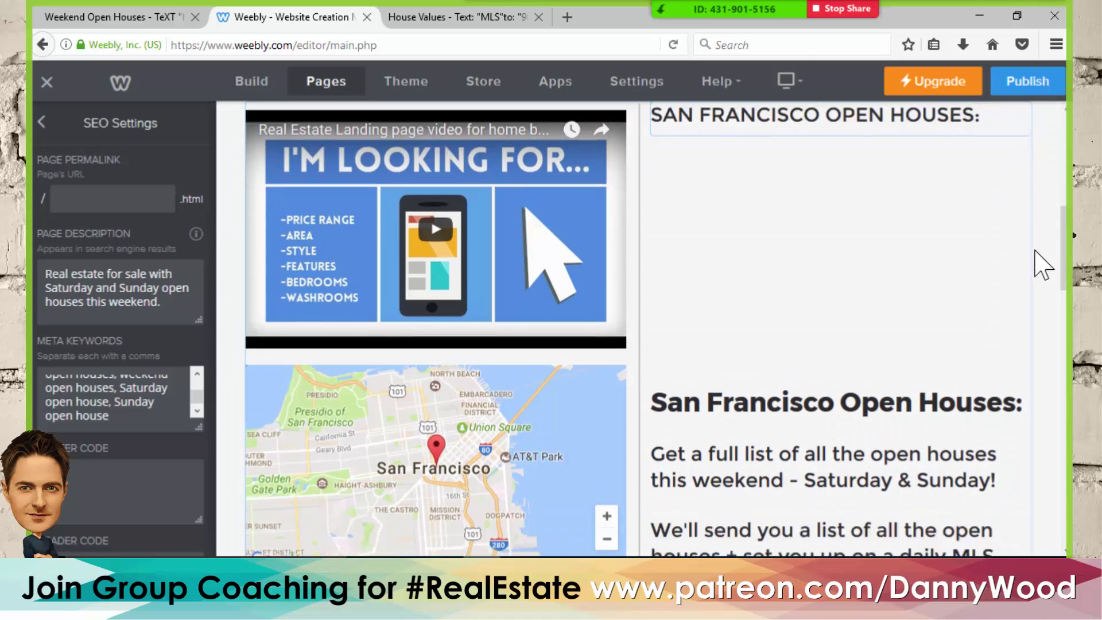
scroll(1043, 265, "down", 5)
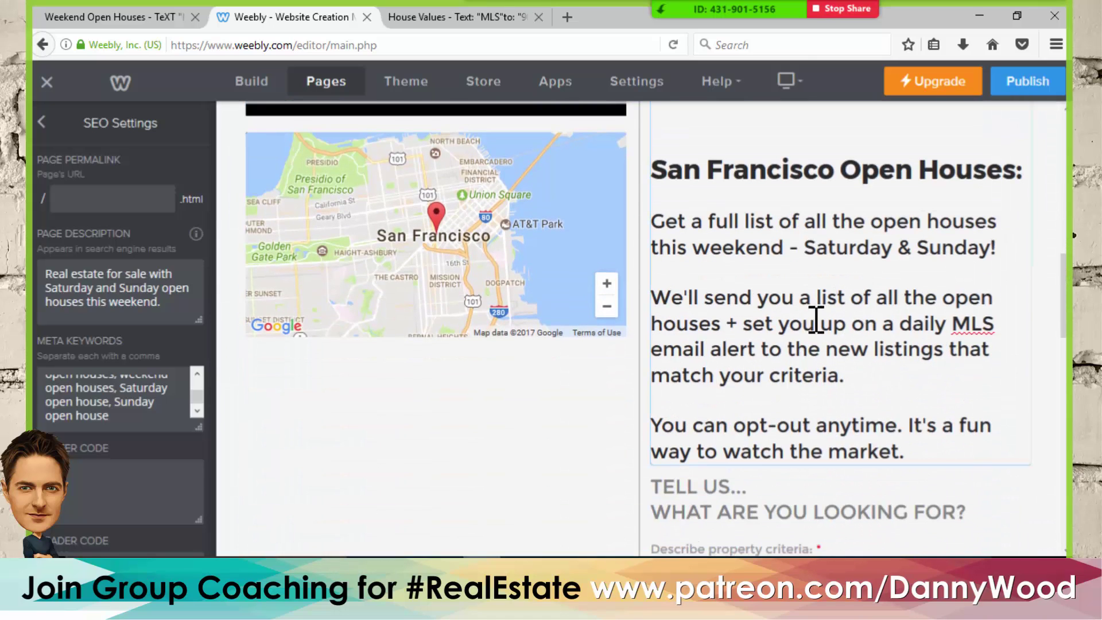
left_click(758, 479)
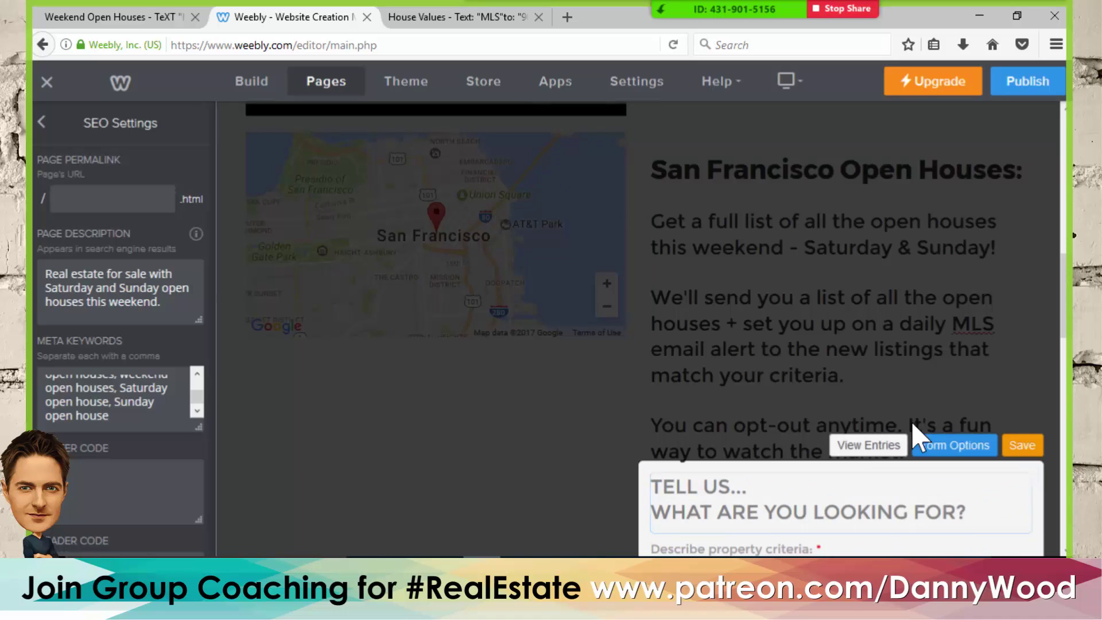
left_click(1022, 445)
- Delete the pasted intro text block so the form follows the heading
scroll(721, 238, "up", 5)
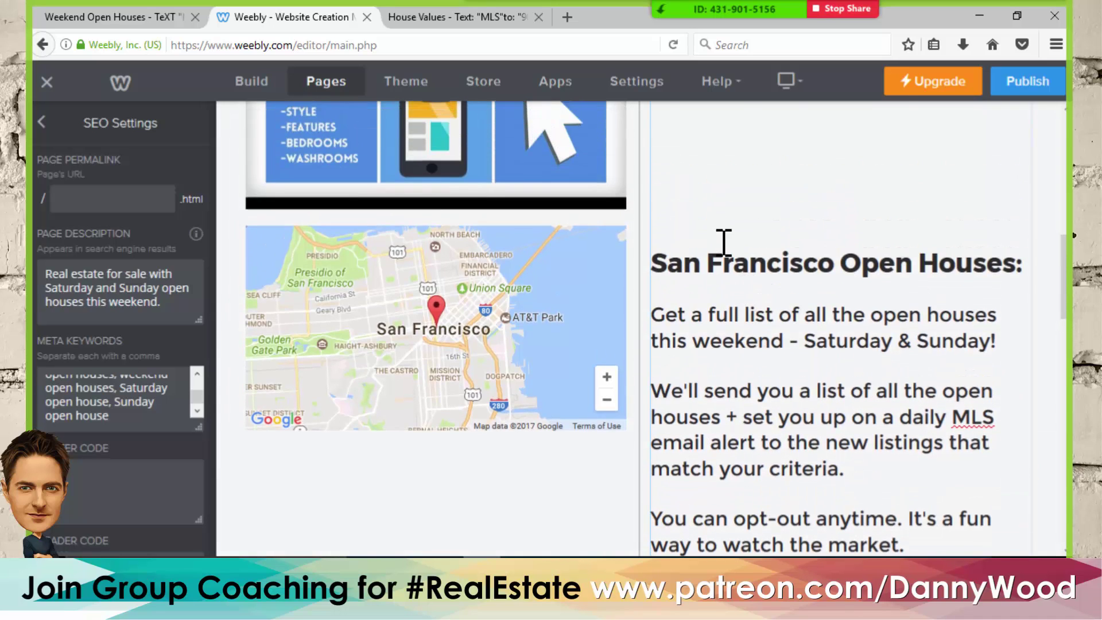
left_click(721, 241)
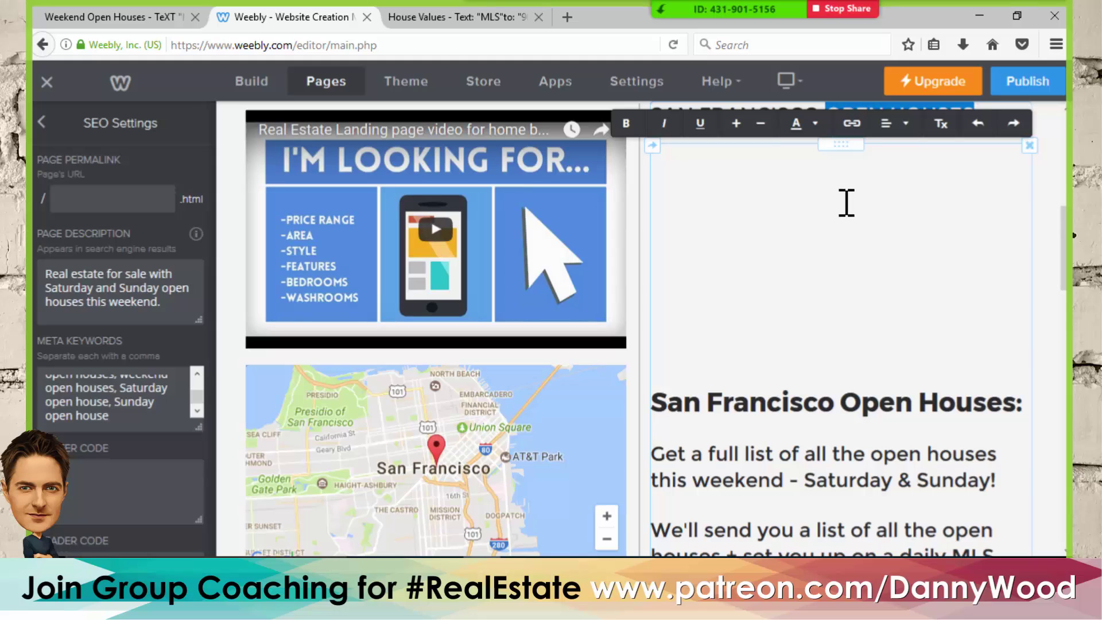
scroll(846, 206, "up", 2)
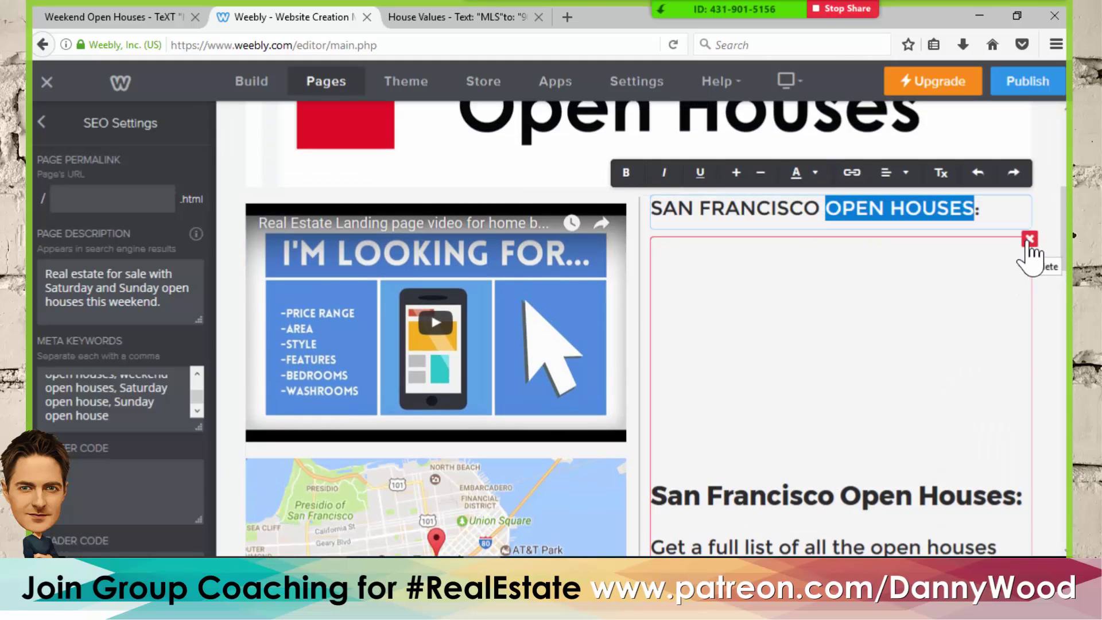
left_click(1030, 240)
left_click(991, 188)
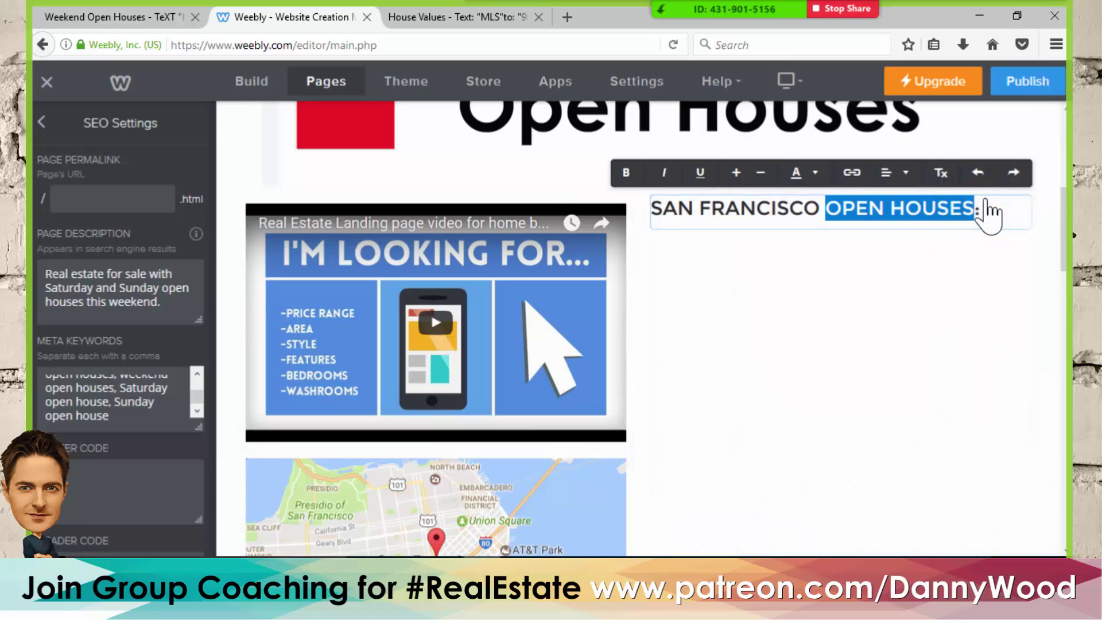
left_click(41, 122)
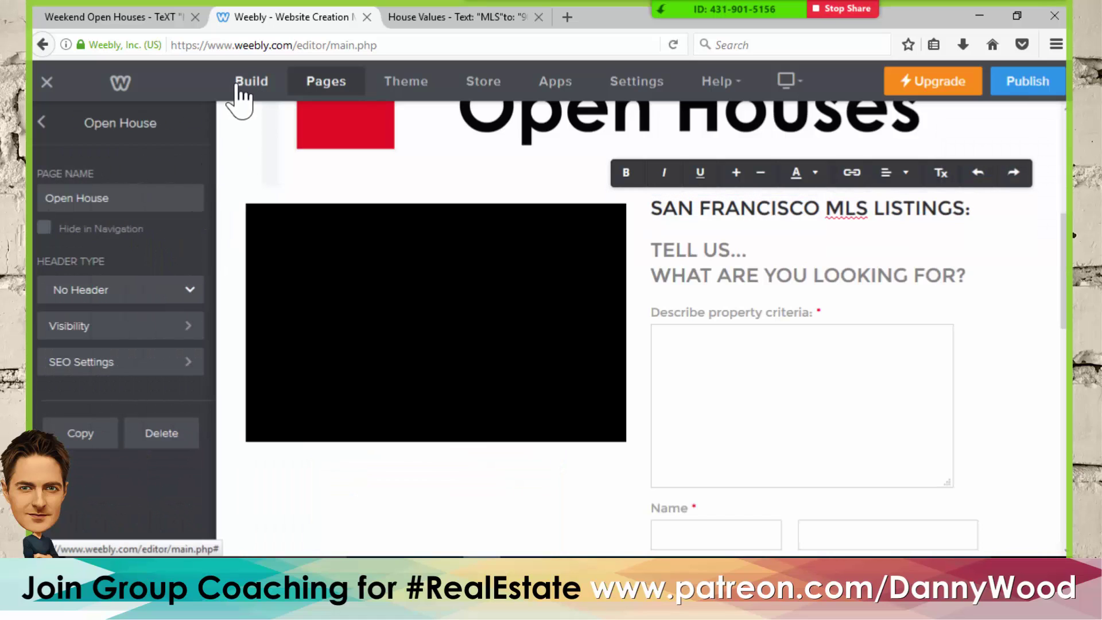
- Add a text block under the listings heading, paste the description, and delete the empty embed box
left_click(244, 86)
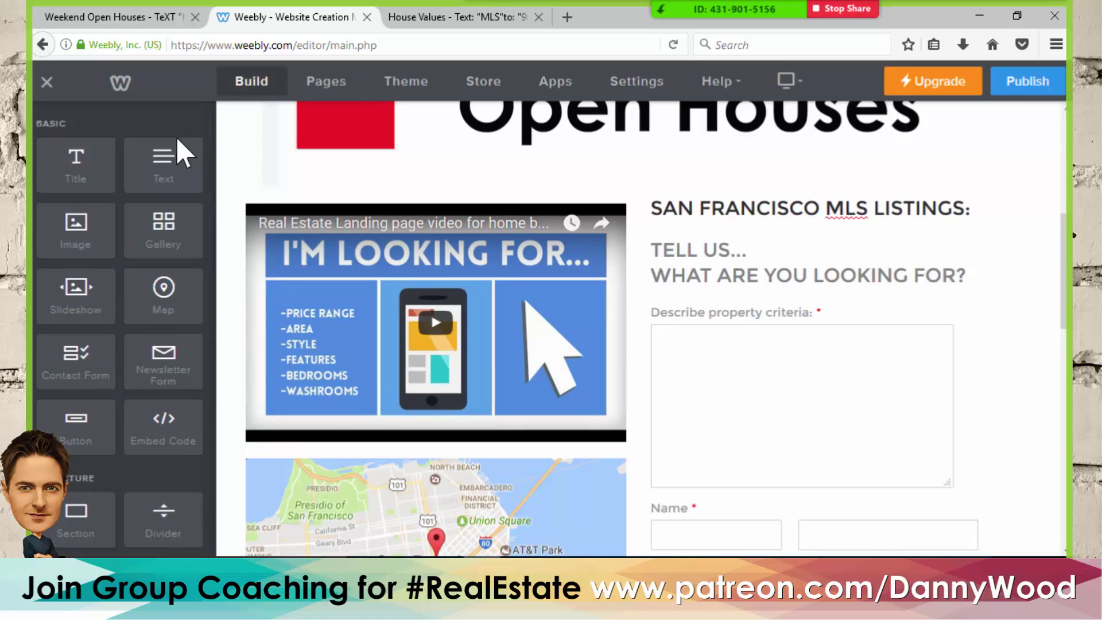
left_click_drag(159, 163, 737, 230)
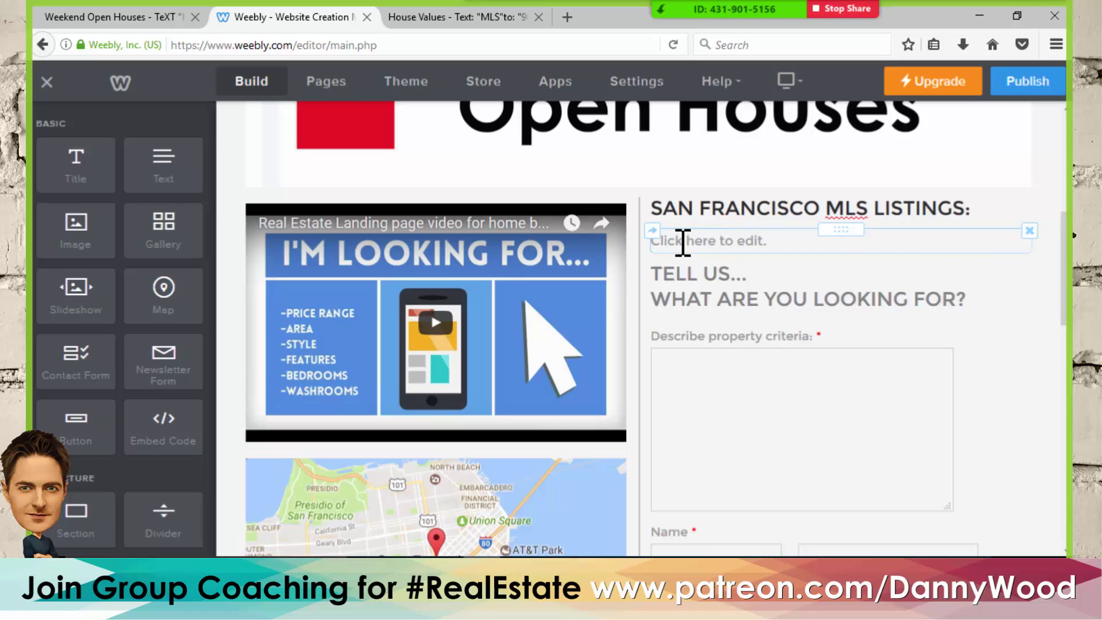
left_click_drag(789, 237, 652, 243)
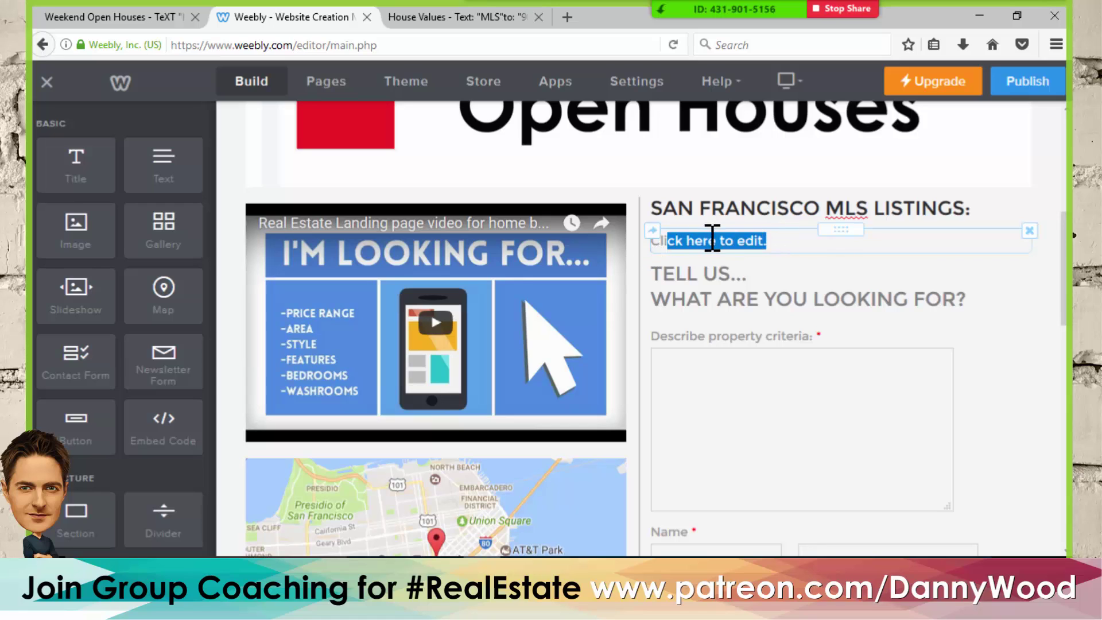
type("Cli")
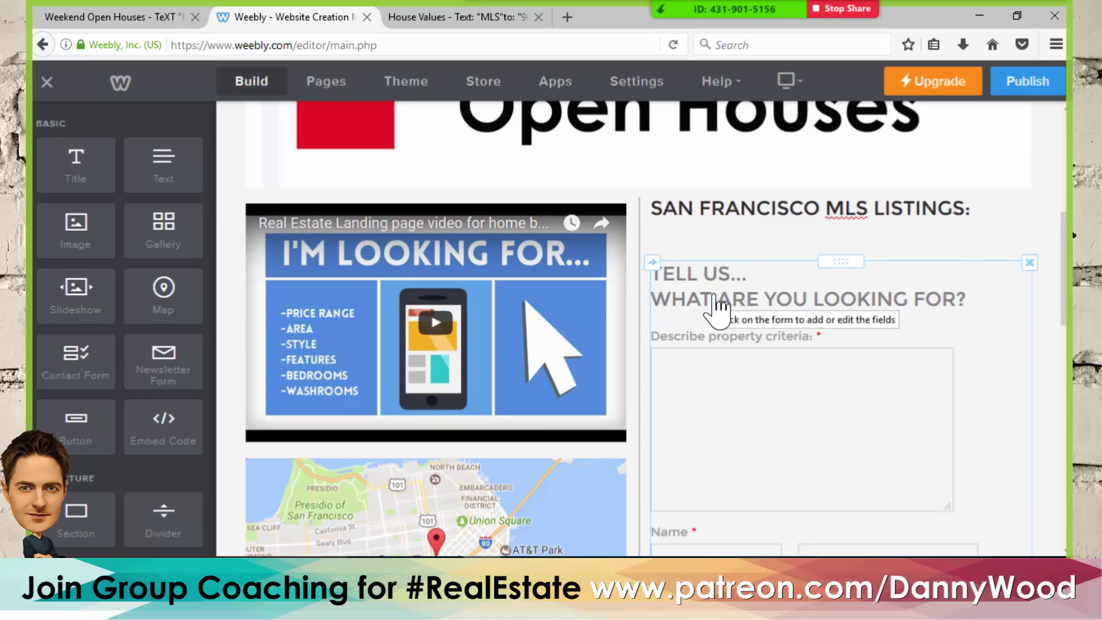
type("San Francisco Open Houses:  Get a full list of all the open houses this weekend - Saturday & Sunday!  We'll send you a list of all the open houses + set you up on a daily MLS email alert to the new listings that match your criteria.  You can opt-out anytime. It's a fun way to watch the market.")
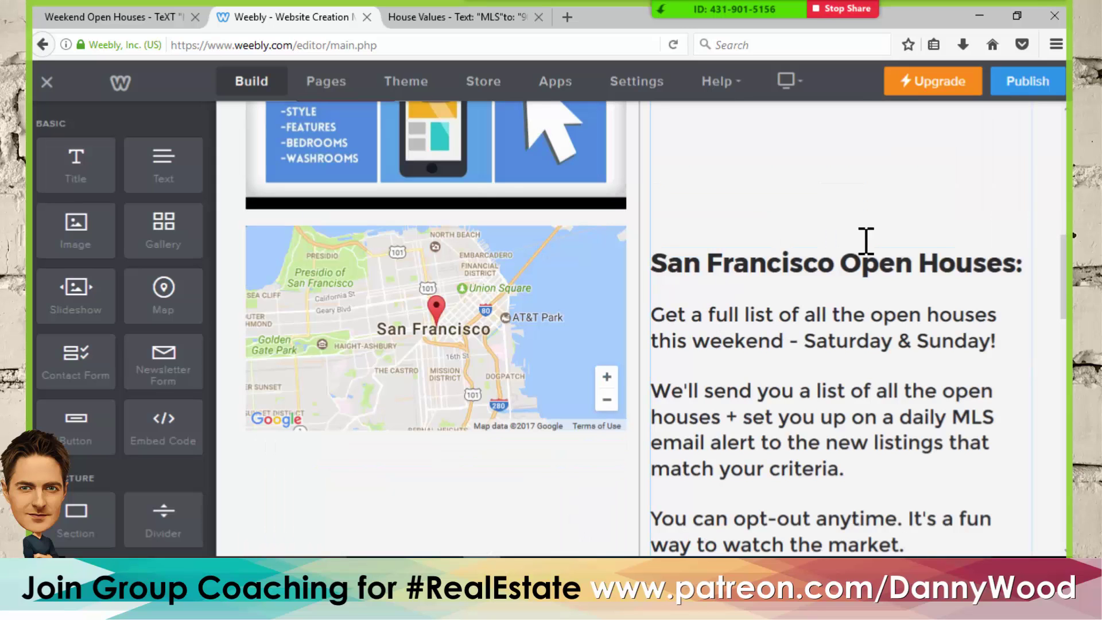
scroll(755, 189, "up", 8)
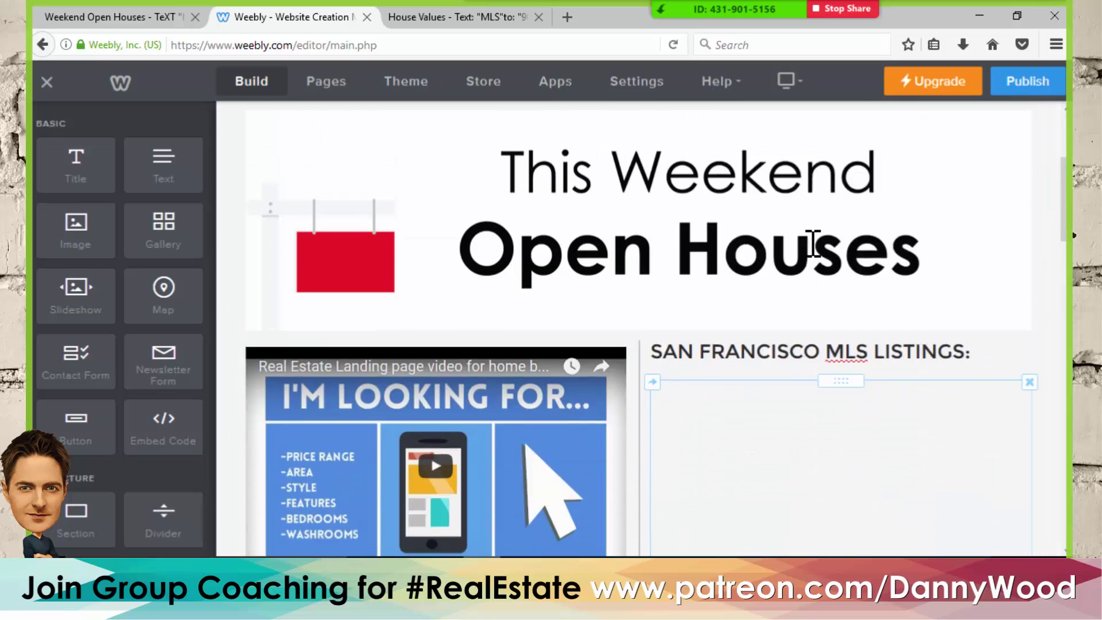
scroll(947, 302, "down", 3)
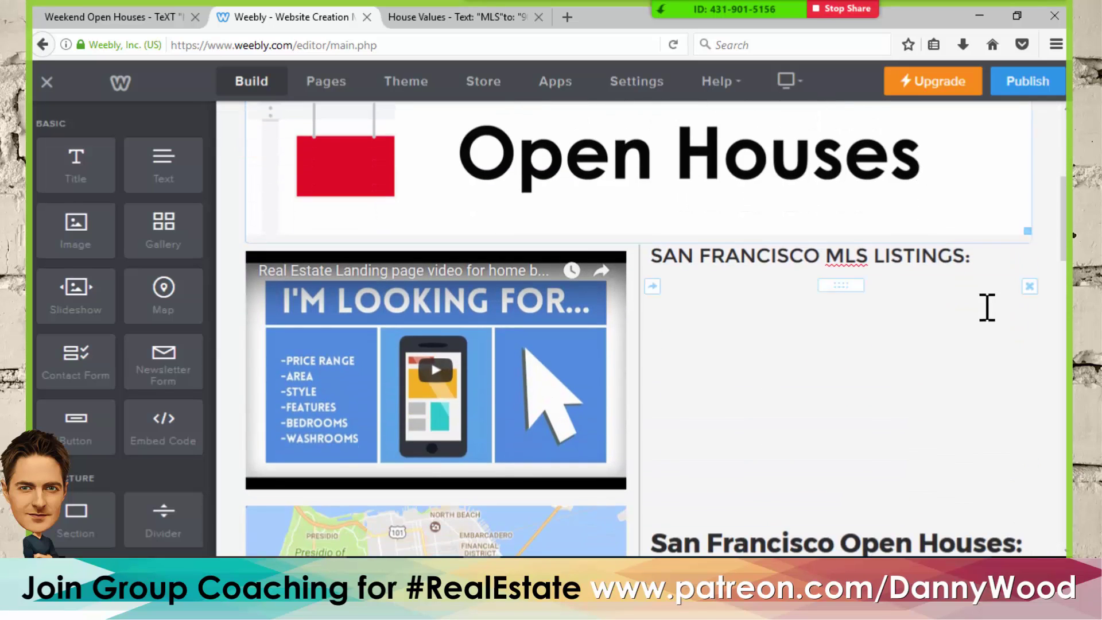
left_click(1029, 288)
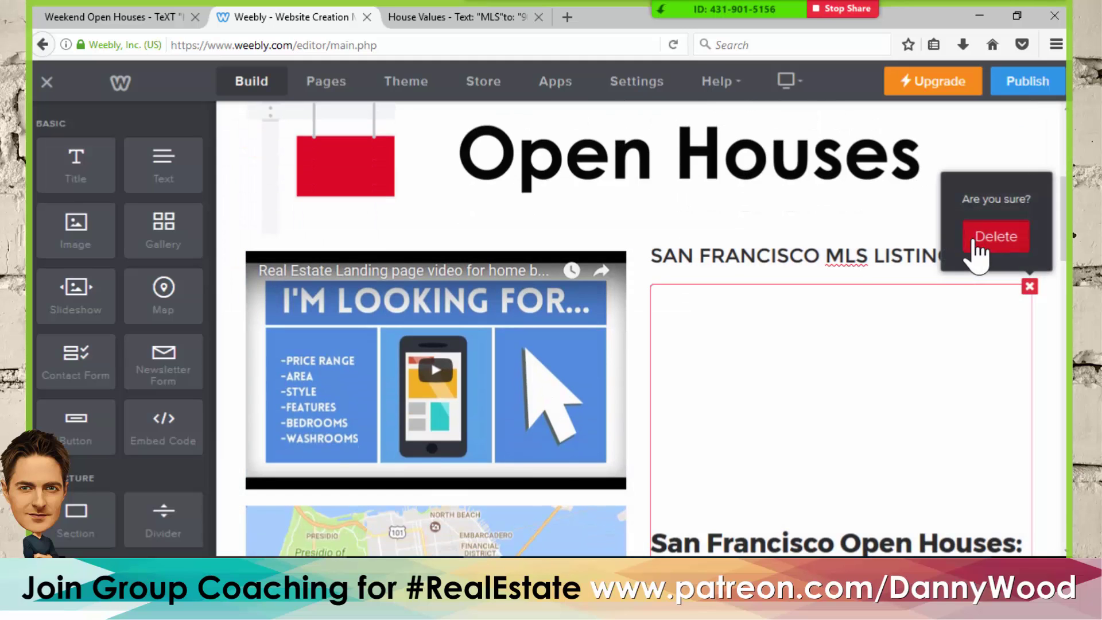
left_click(979, 236)
- Copy the three open-house description paragraphs from the live Weekend Open Houses page
left_click(162, 17)
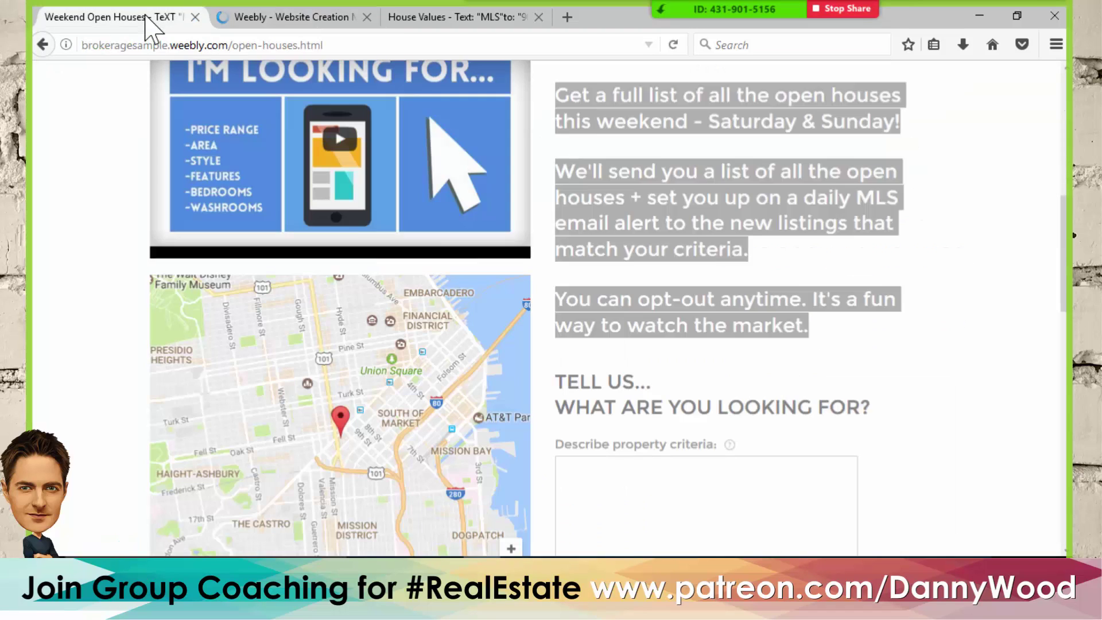
left_click(613, 247)
scroll(617, 241, "up", 3)
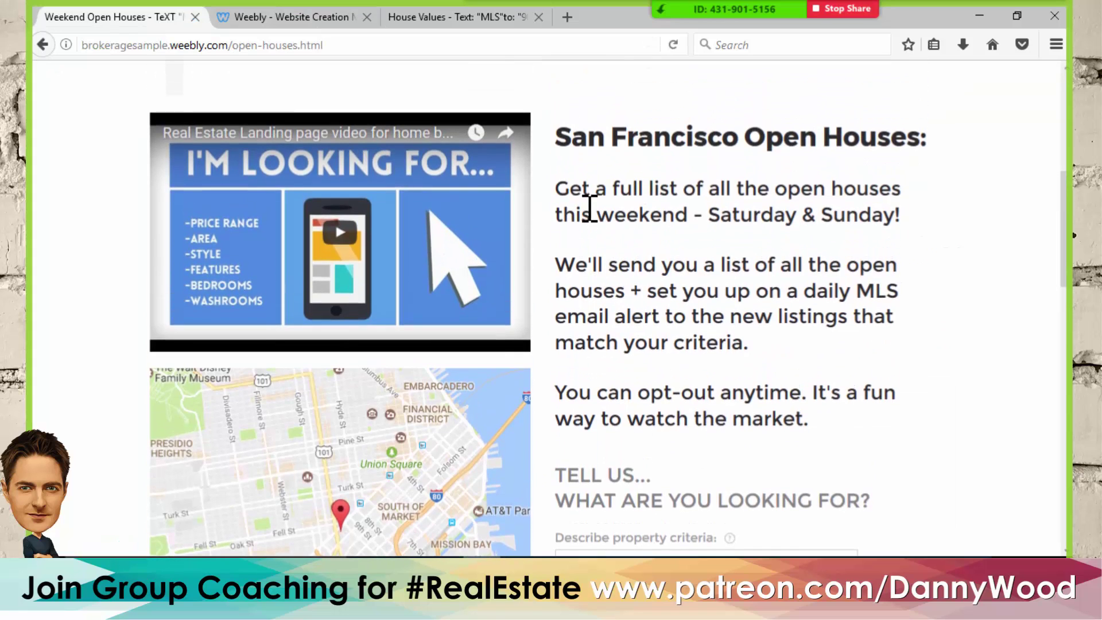
left_click_drag(556, 190, 814, 416)
key("ctrl+c")
left_click(294, 17)
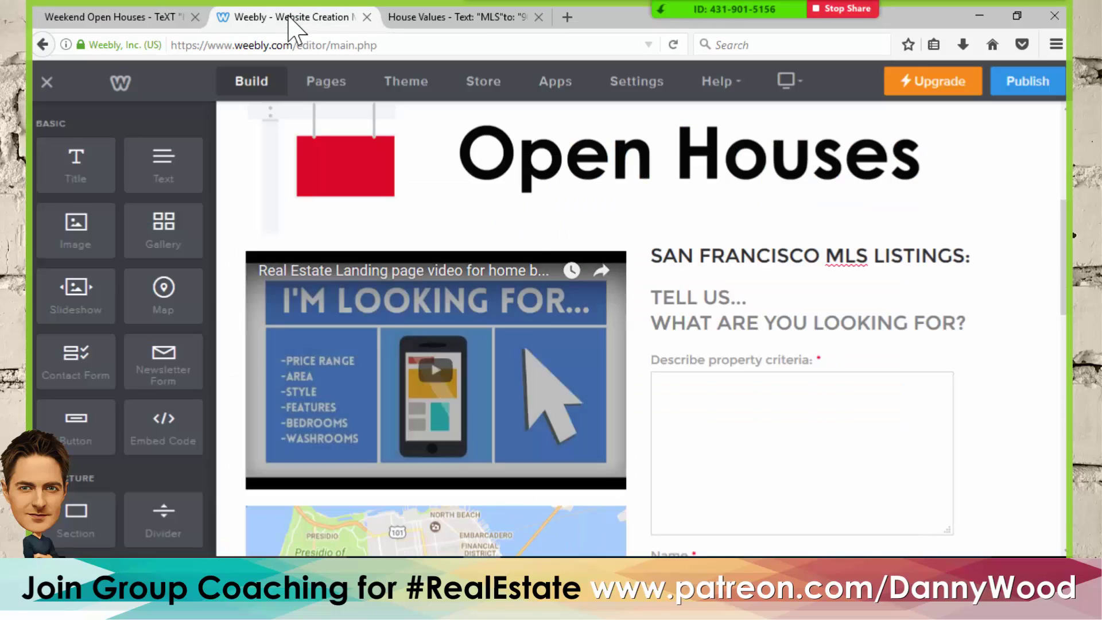
- Drop a new text block under the listings heading and paste the three description paragraphs
left_click_drag(160, 167, 762, 278)
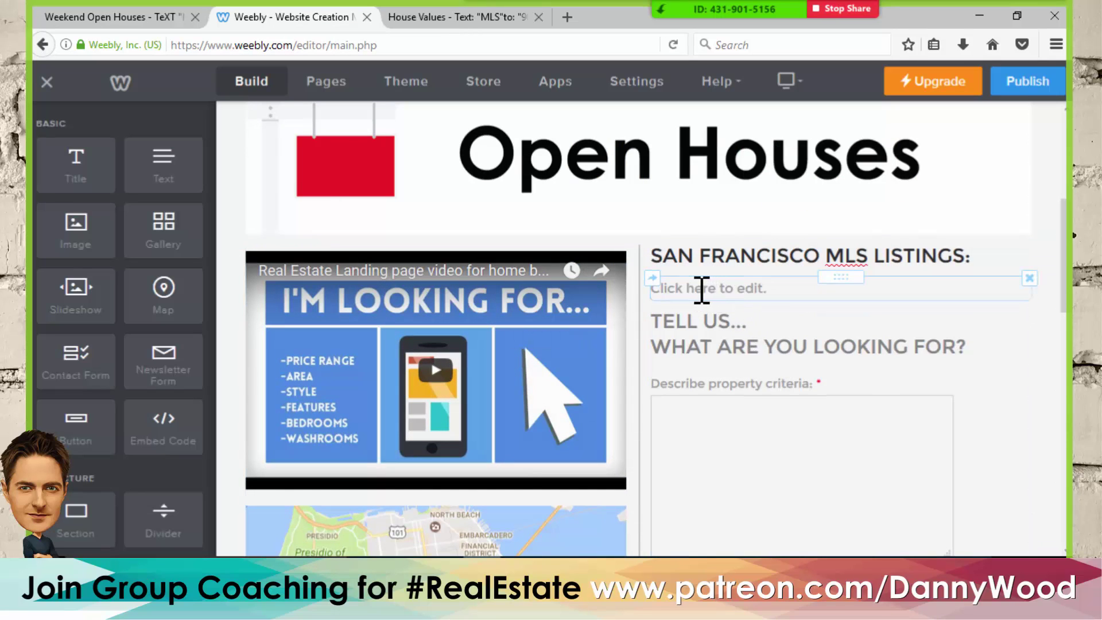
triple_click(709, 290)
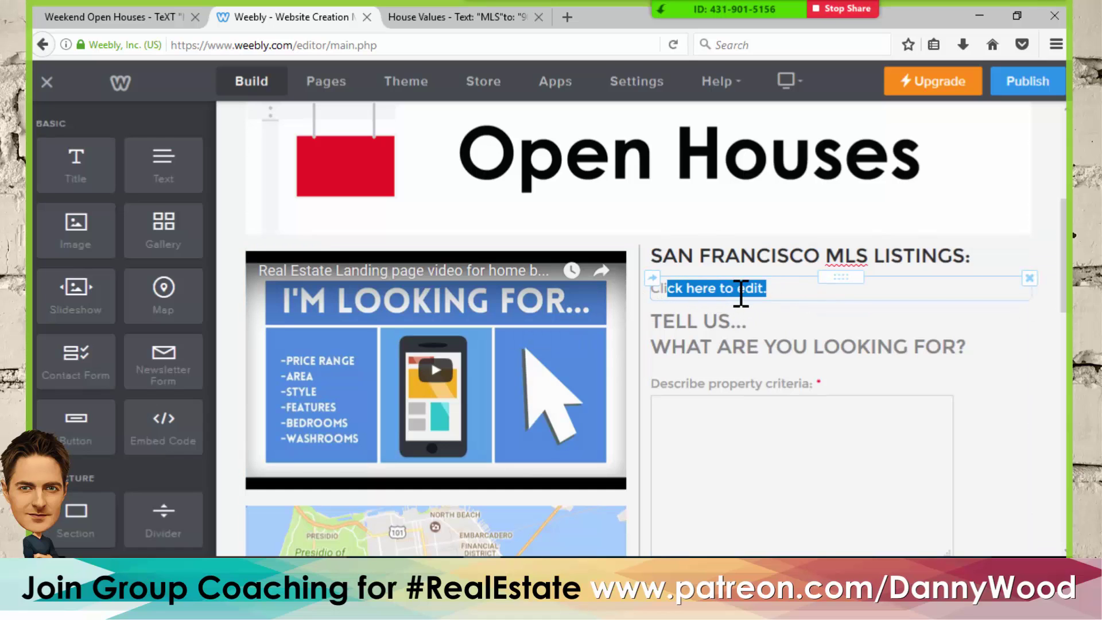
type("Cli")
key("ctrl+v")
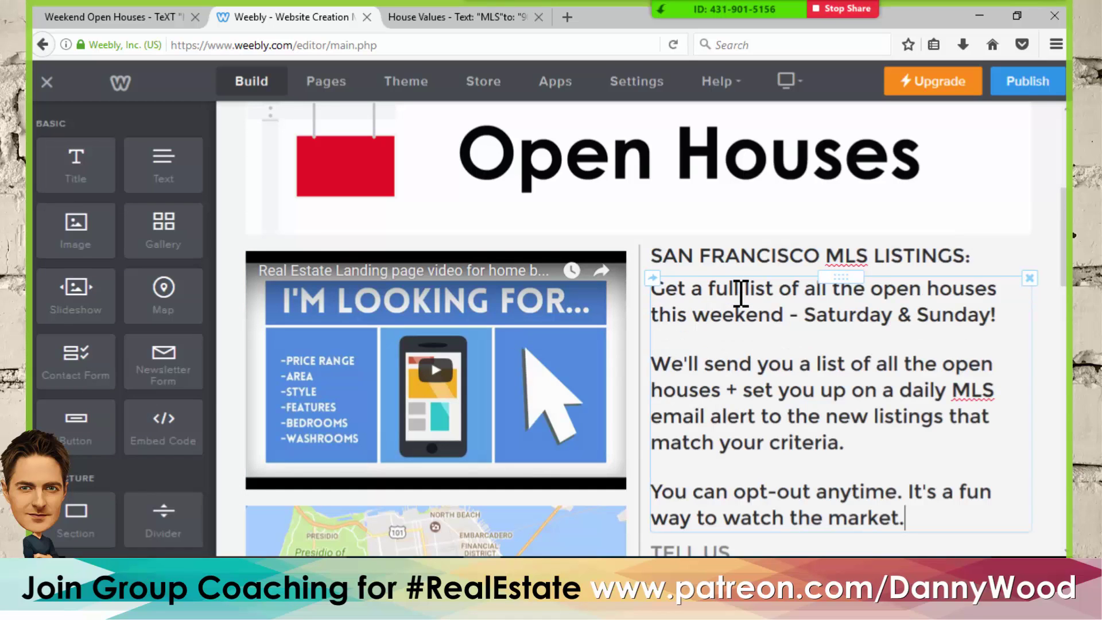
key("ctrl+a")
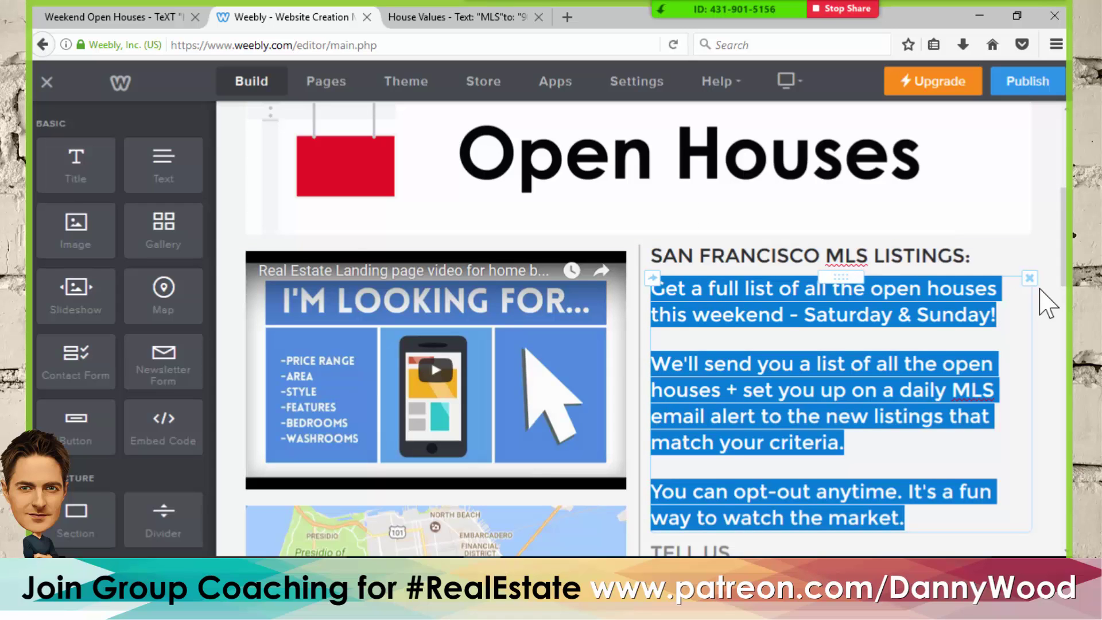
left_click(1052, 255)
- Check the SAN FRANCISCO MLS LISTINGS heading above the new paragraphs
scroll(752, 412, "up", 2)
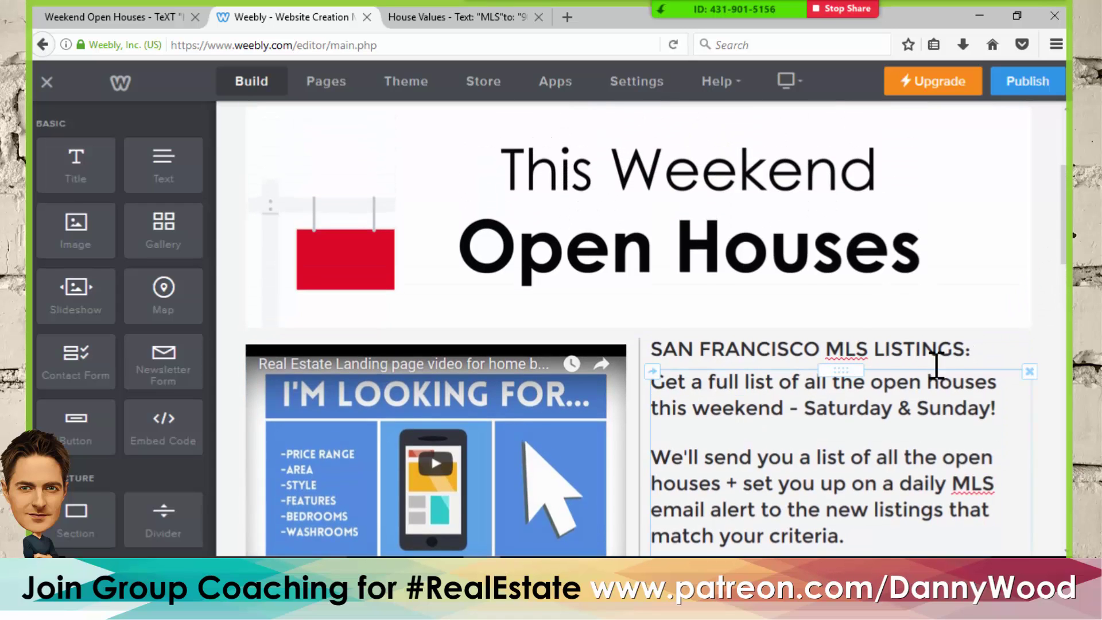
left_click_drag(981, 347, 661, 348)
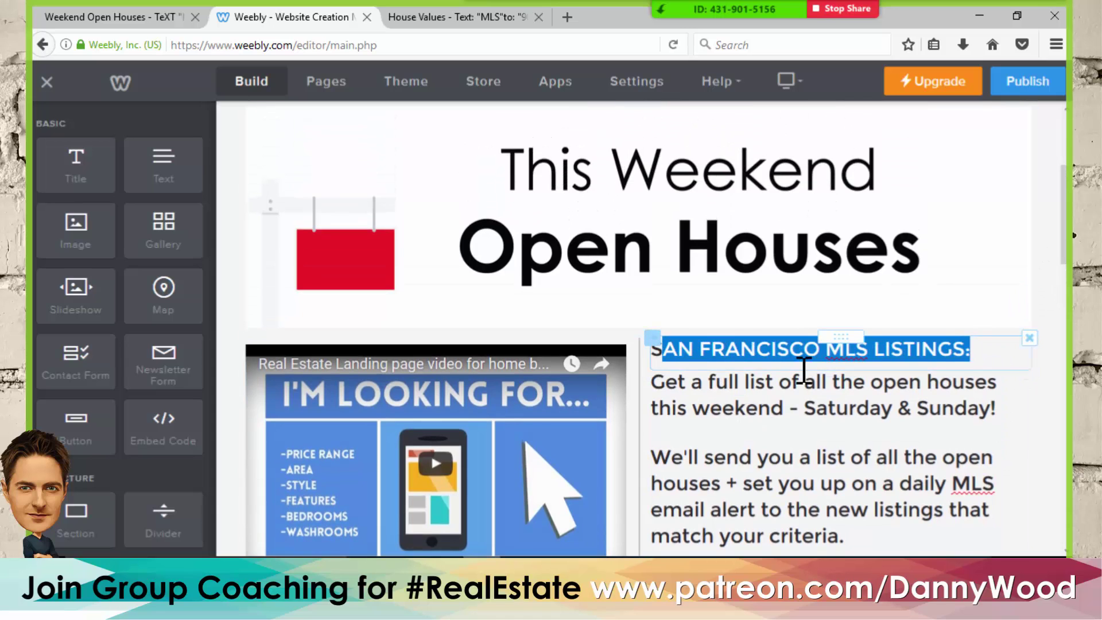
left_click(1055, 326)
scroll(1047, 330, "up", 3)
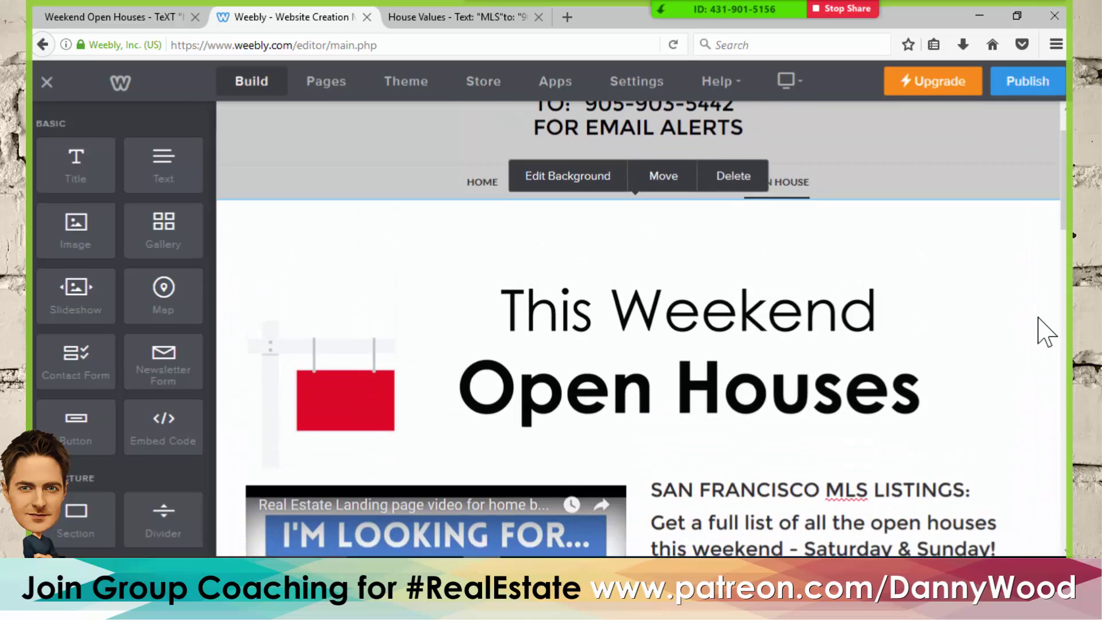
scroll(1045, 330, "down", 8)
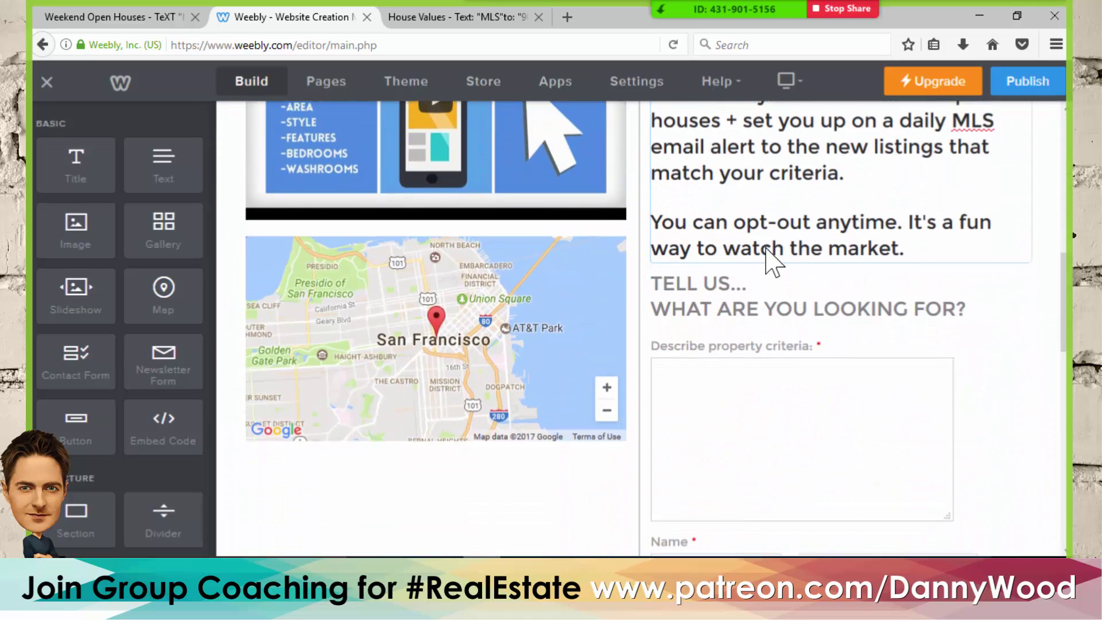
scroll(772, 261, "down", 2)
left_click(127, 18)
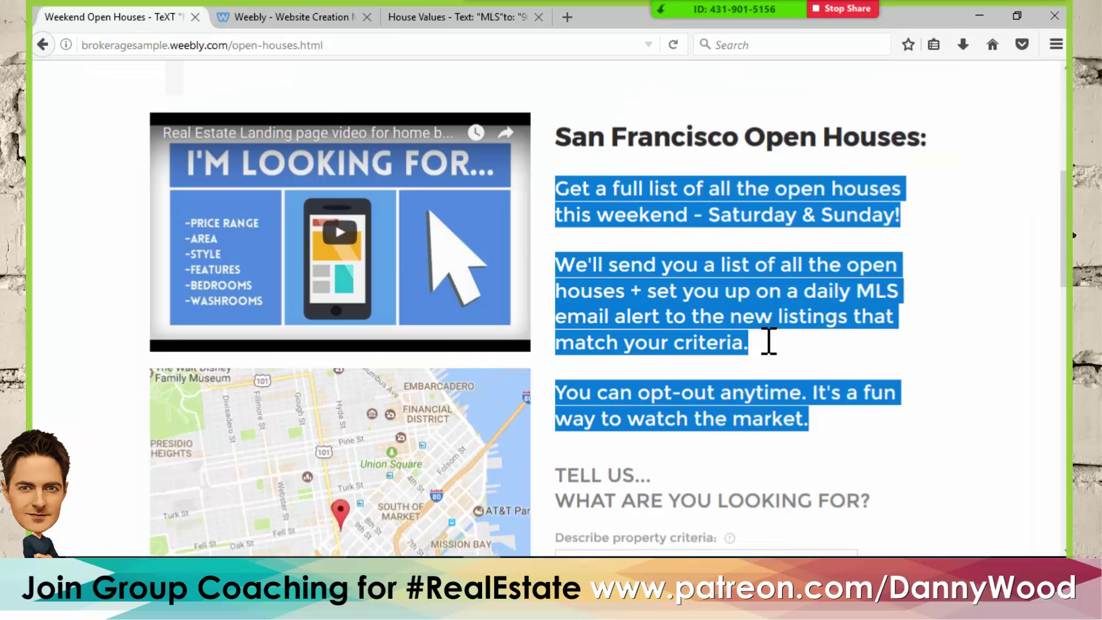
scroll(772, 327, "down", 5)
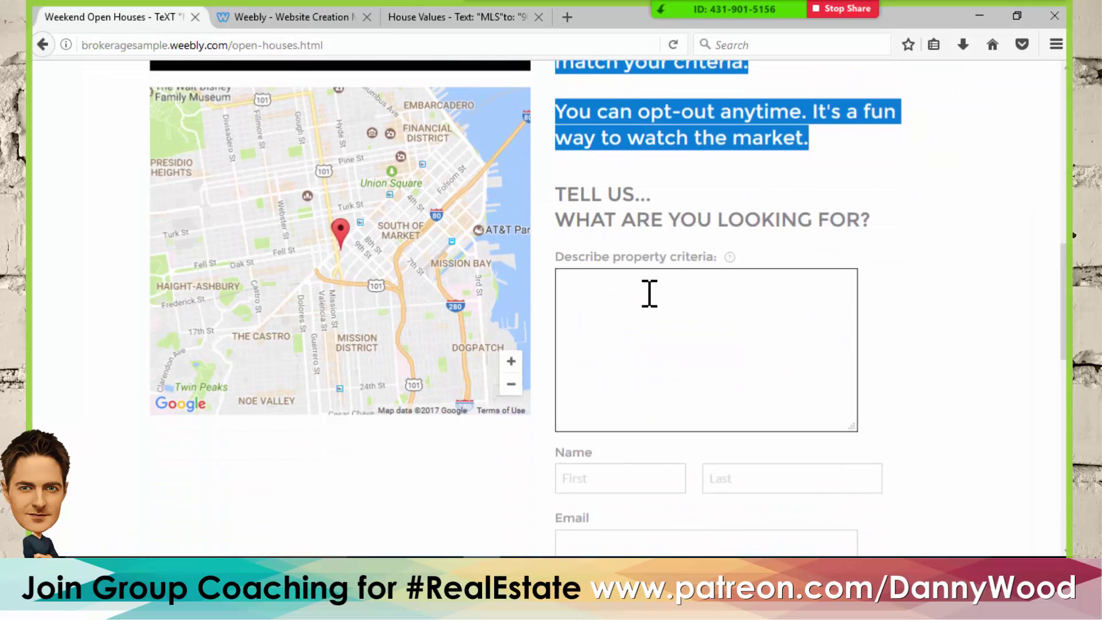
scroll(649, 293, "down", 3)
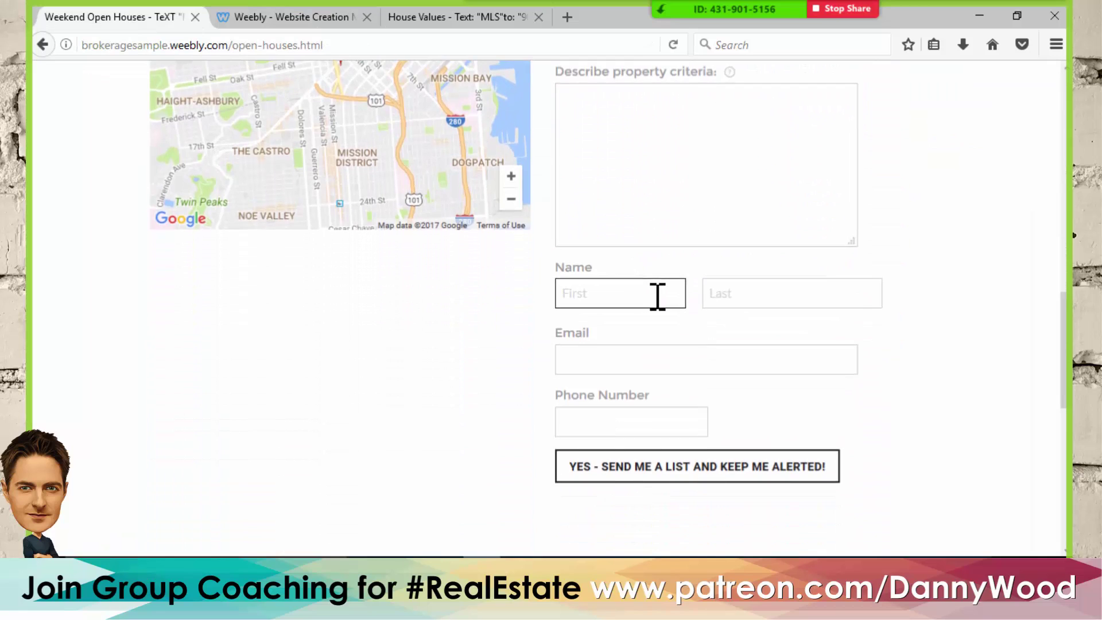
scroll(656, 296, "up", 3)
scroll(658, 298, "down", 5)
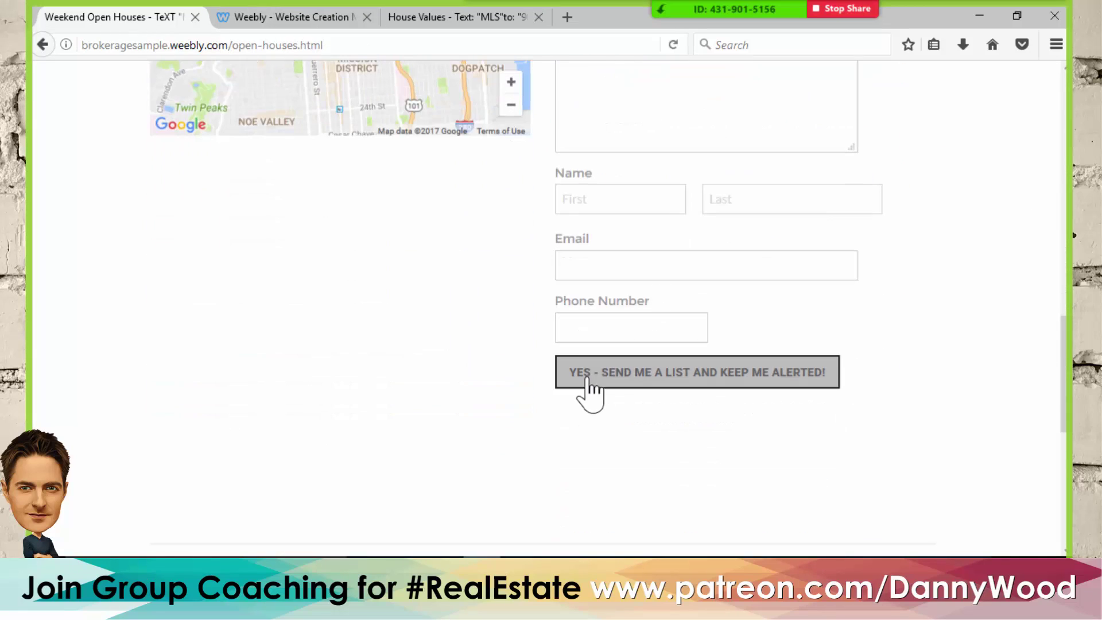
left_click(579, 383)
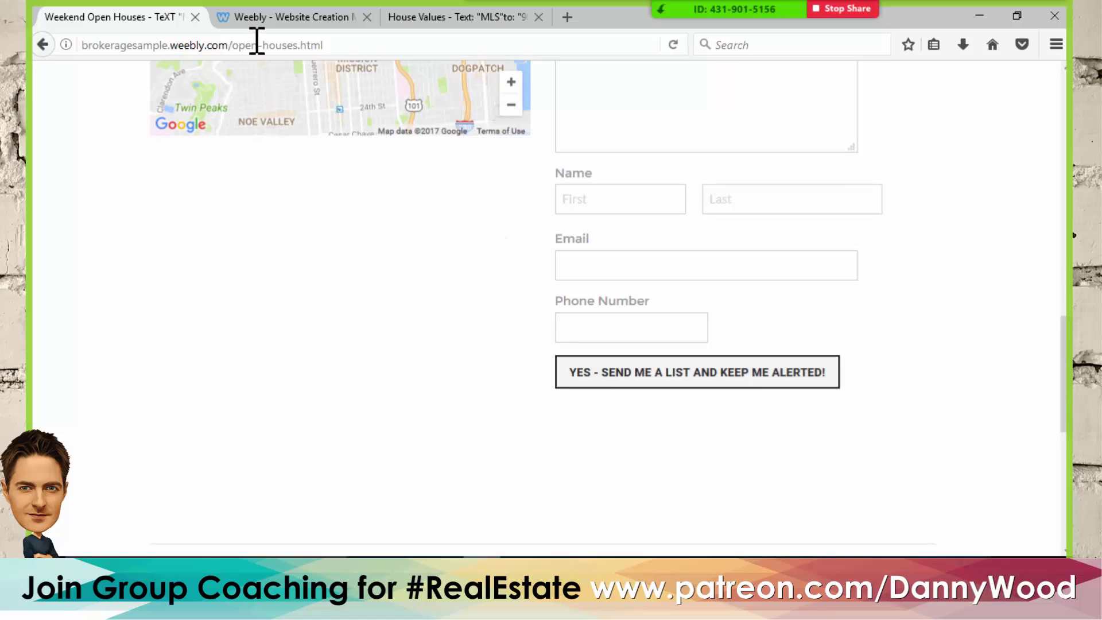
- Select the contact form on the Open House page and open its Form Options
left_click(273, 17)
scroll(954, 367, "down", 6)
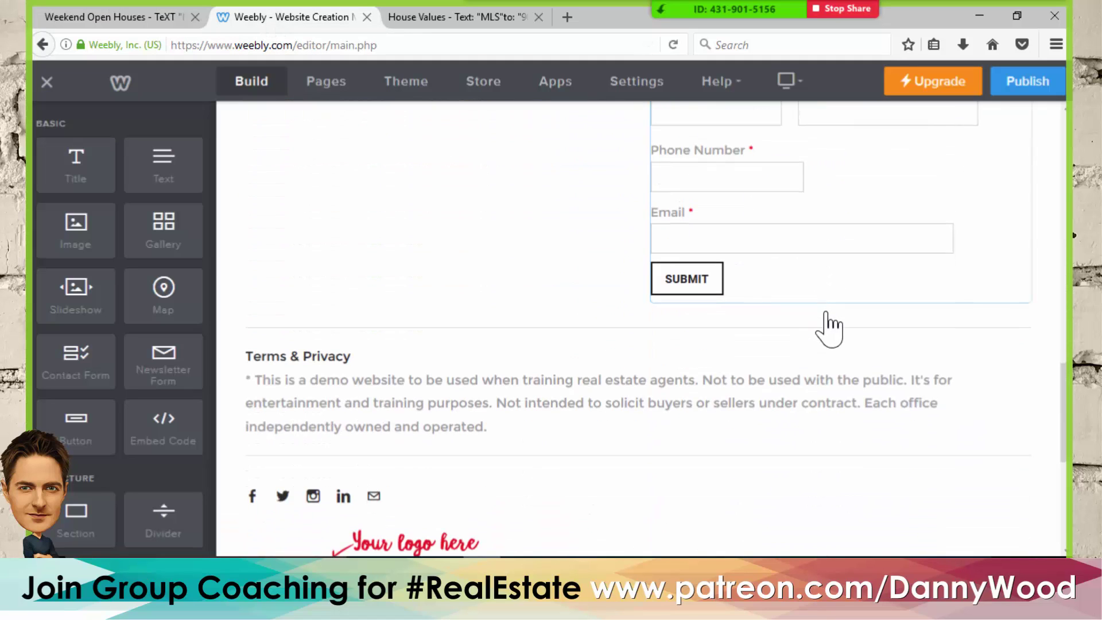
left_click(746, 293)
scroll(806, 296, "up", 6)
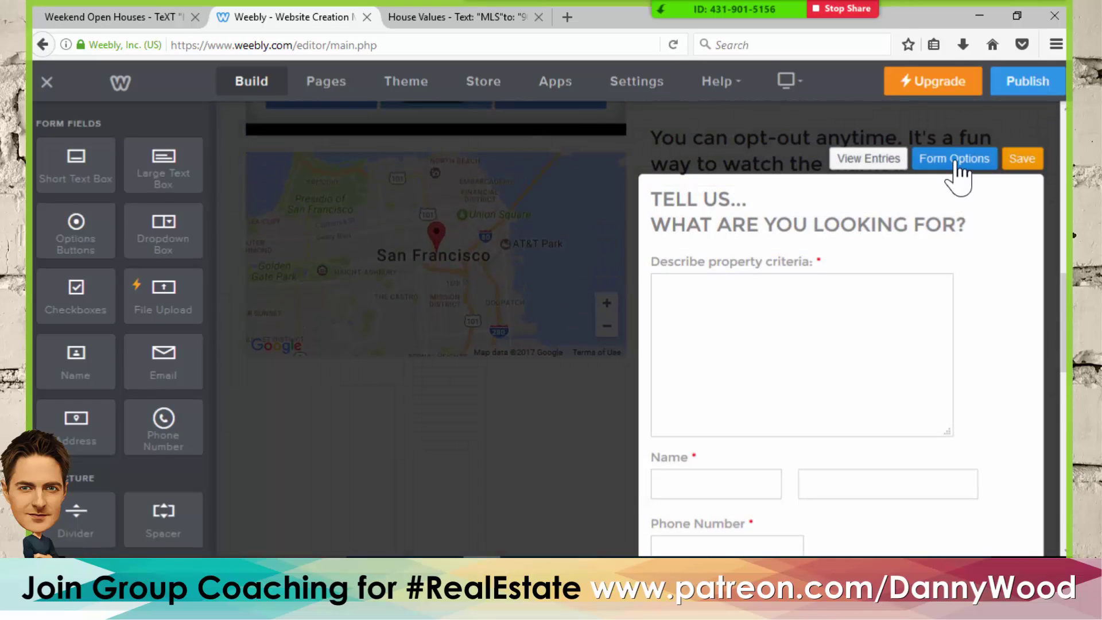
scroll(842, 353, "down", 1)
scroll(842, 353, "down", 4)
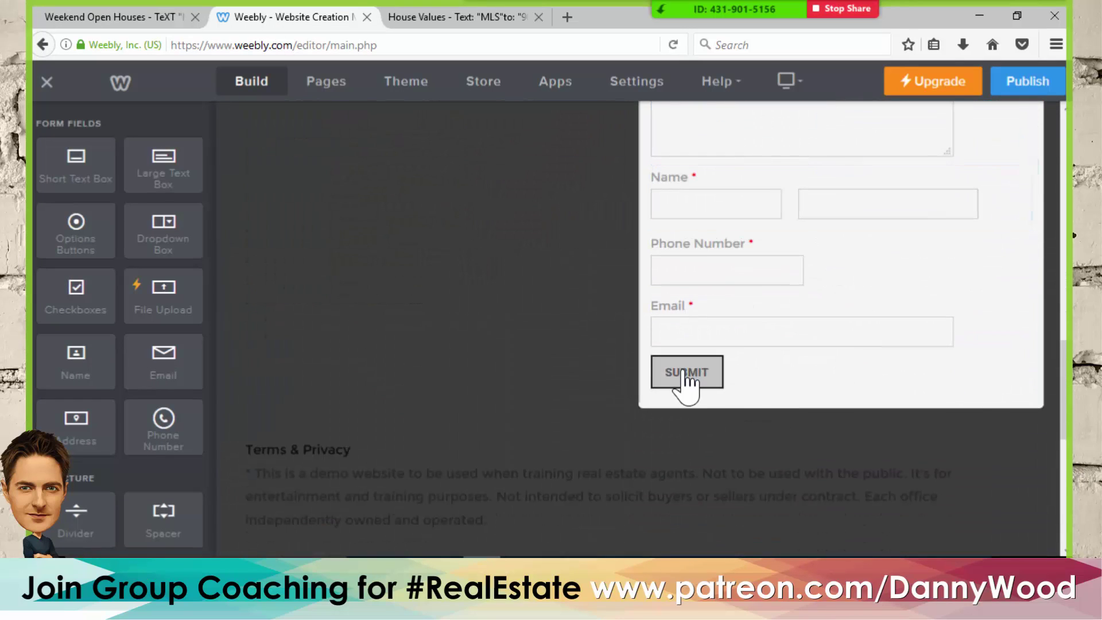
left_click(683, 372)
- Change the form name from 'Contact Form' to 'YES - keep me alerted!' with lowercase 'keep'
left_click_drag(848, 337, 690, 329)
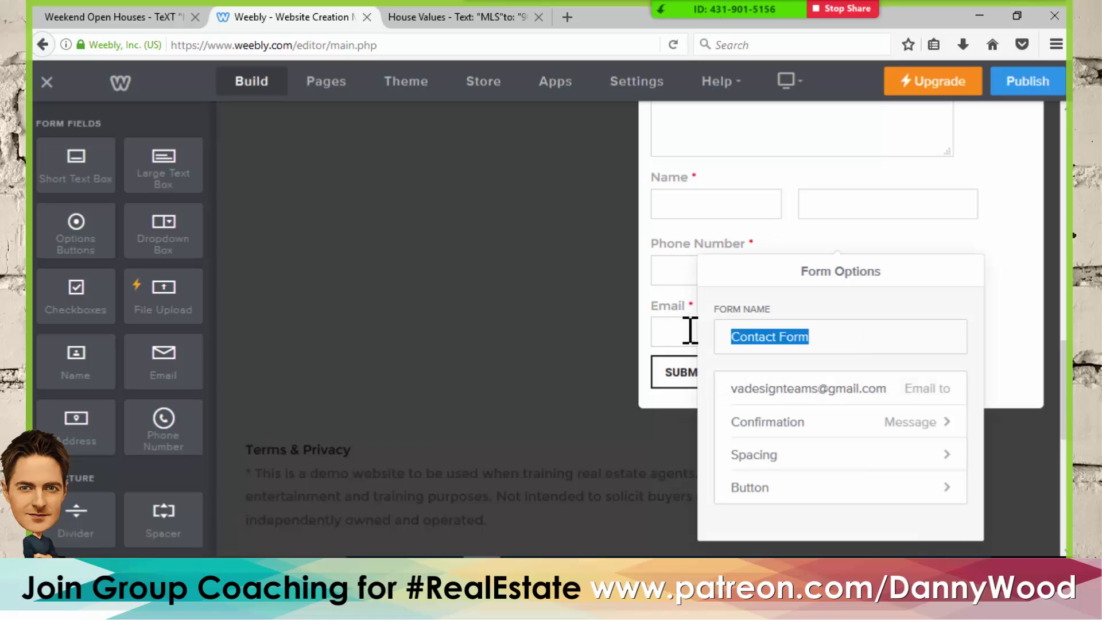
type("YES - Keep me alerted!")
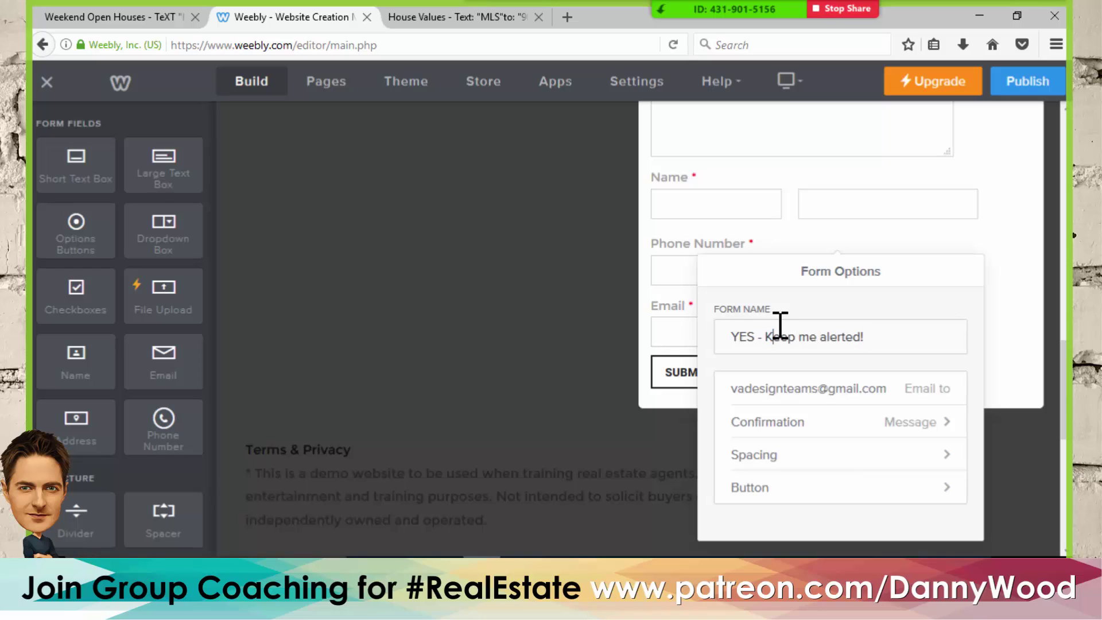
left_click(780, 325)
key("BackSpace")
type("k")
left_click(1006, 214)
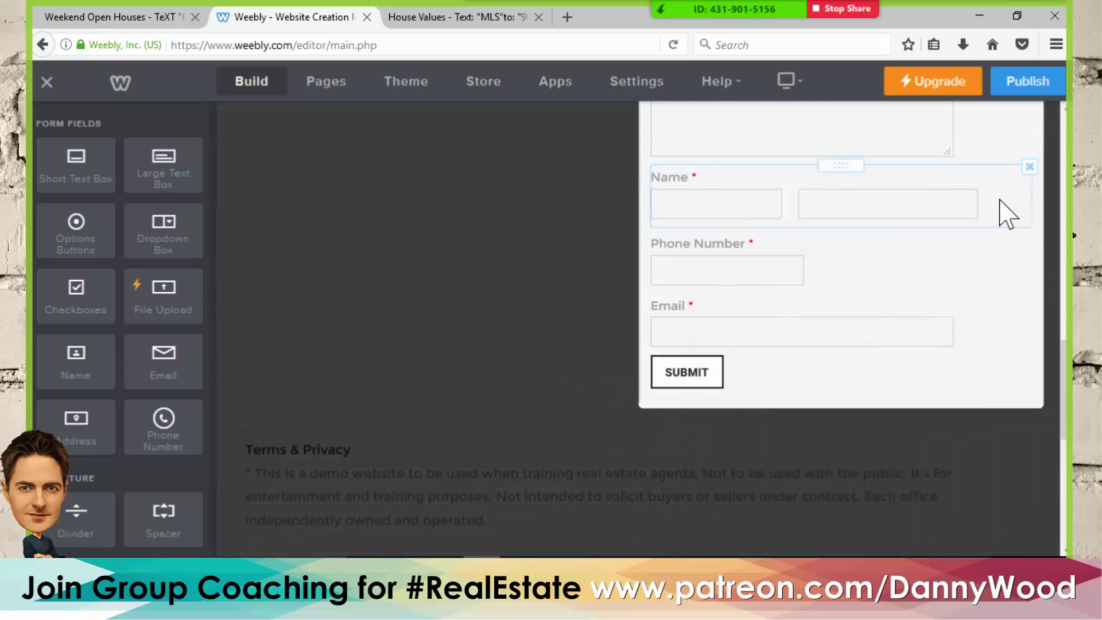
scroll(803, 356, "down", 4)
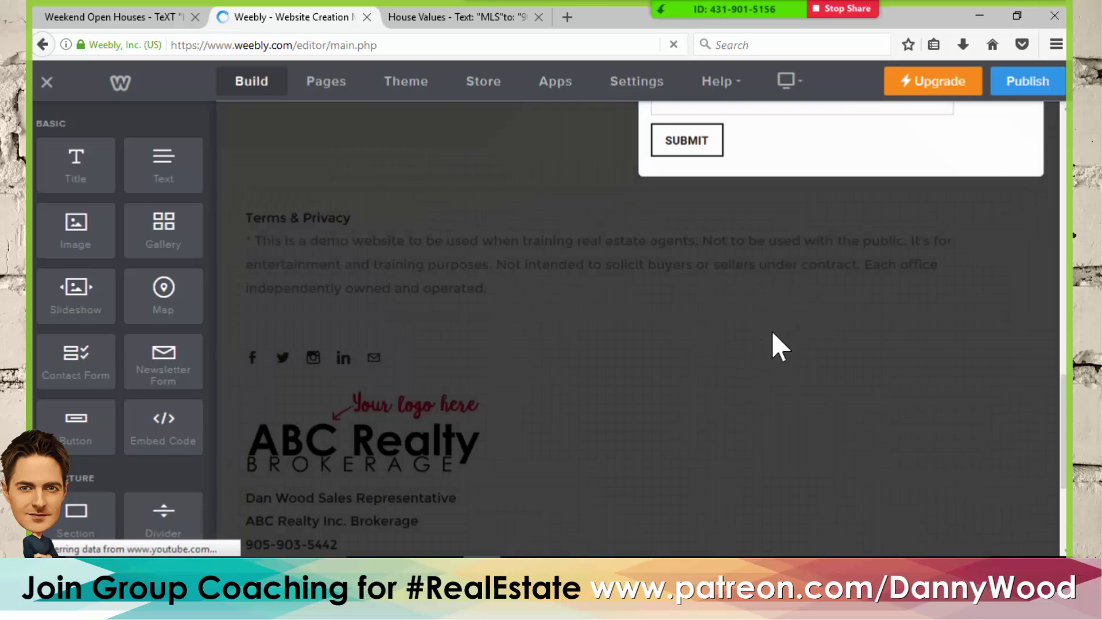
- Open the form's Button options and select the current SUBMIT label
scroll(810, 296, "up", 6)
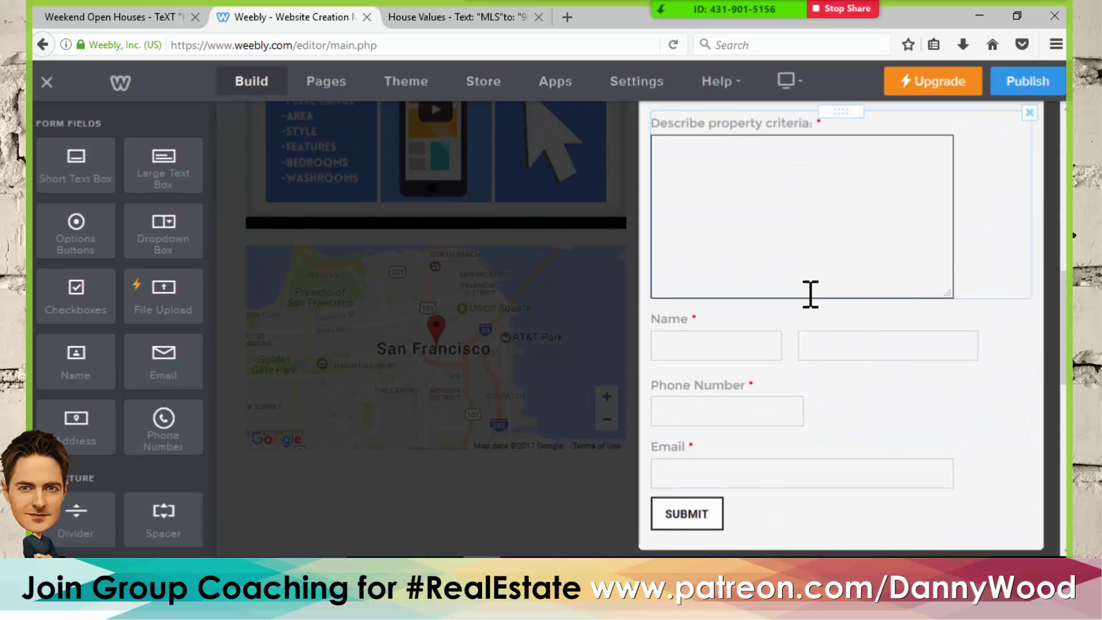
left_click(696, 523)
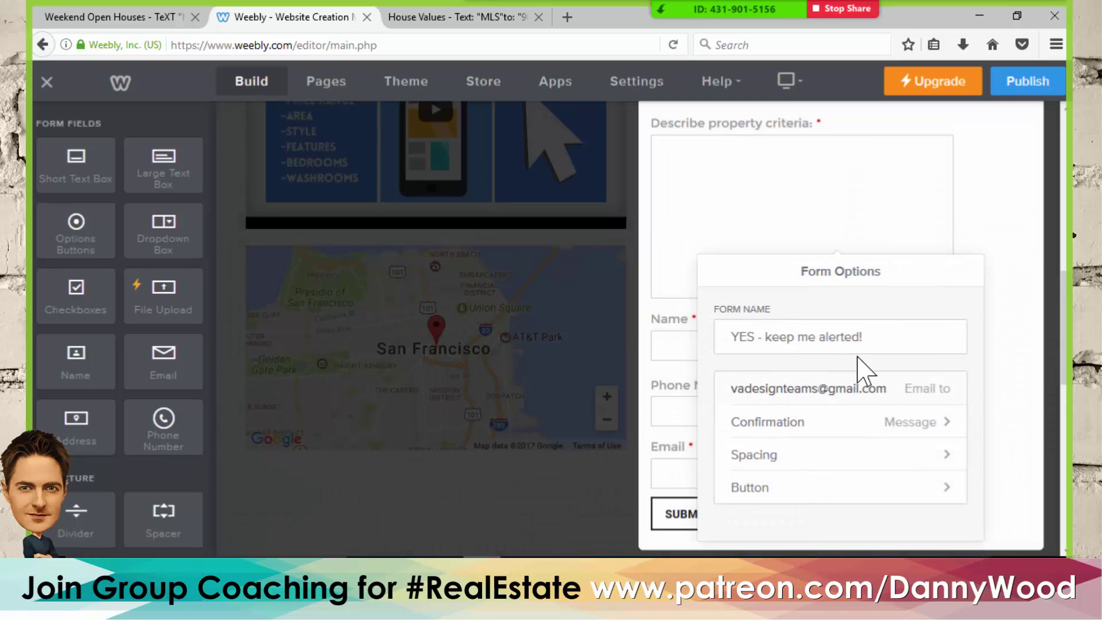
left_click(808, 490)
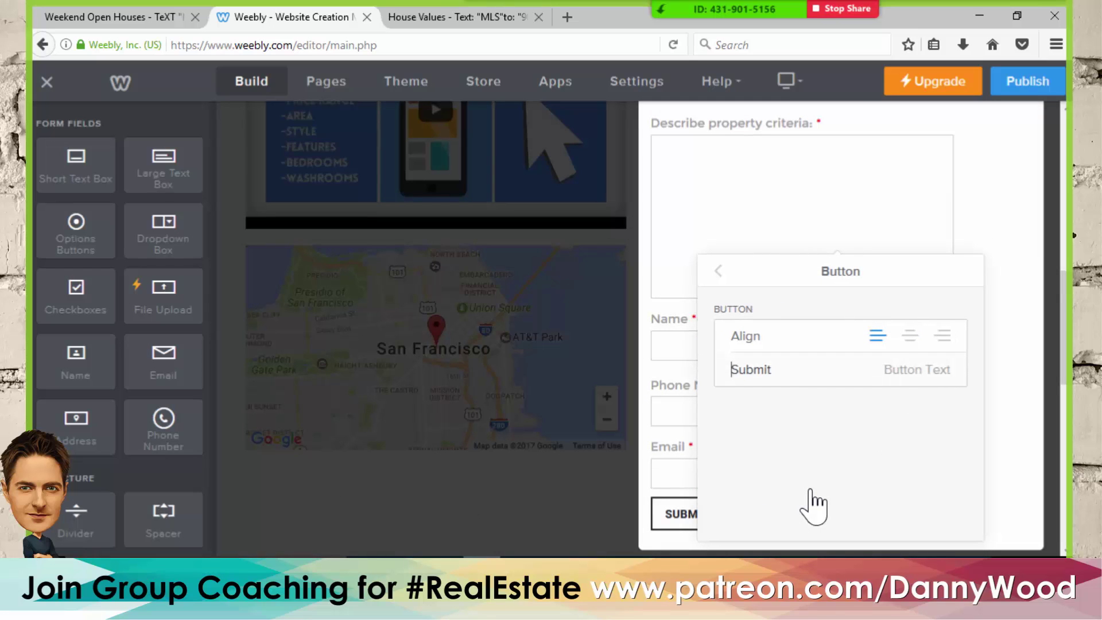
double_click(779, 360)
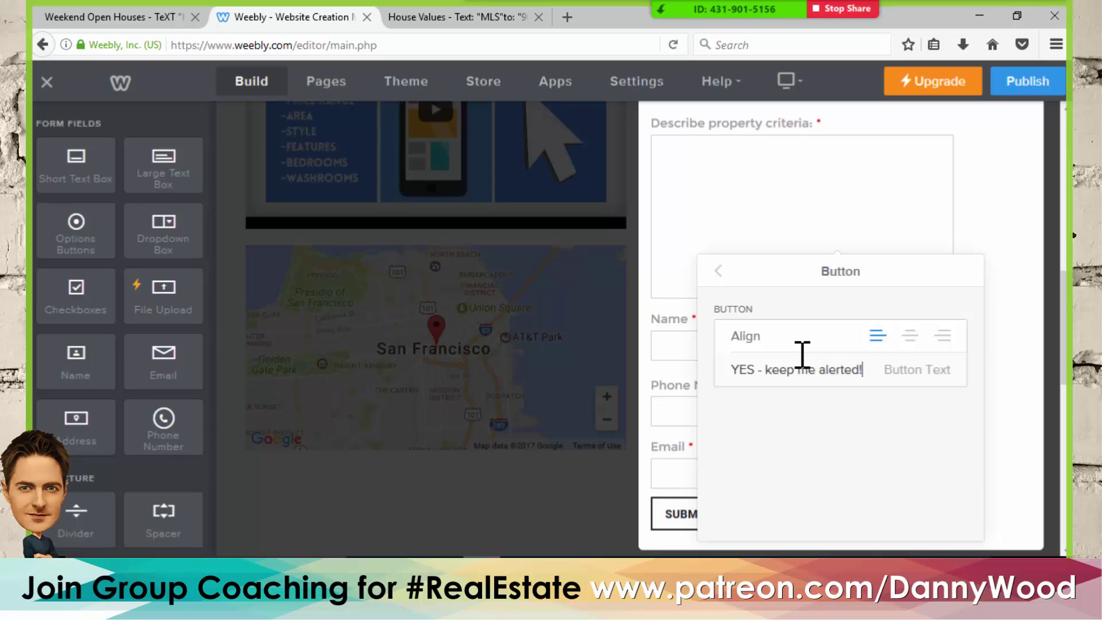
left_click(719, 271)
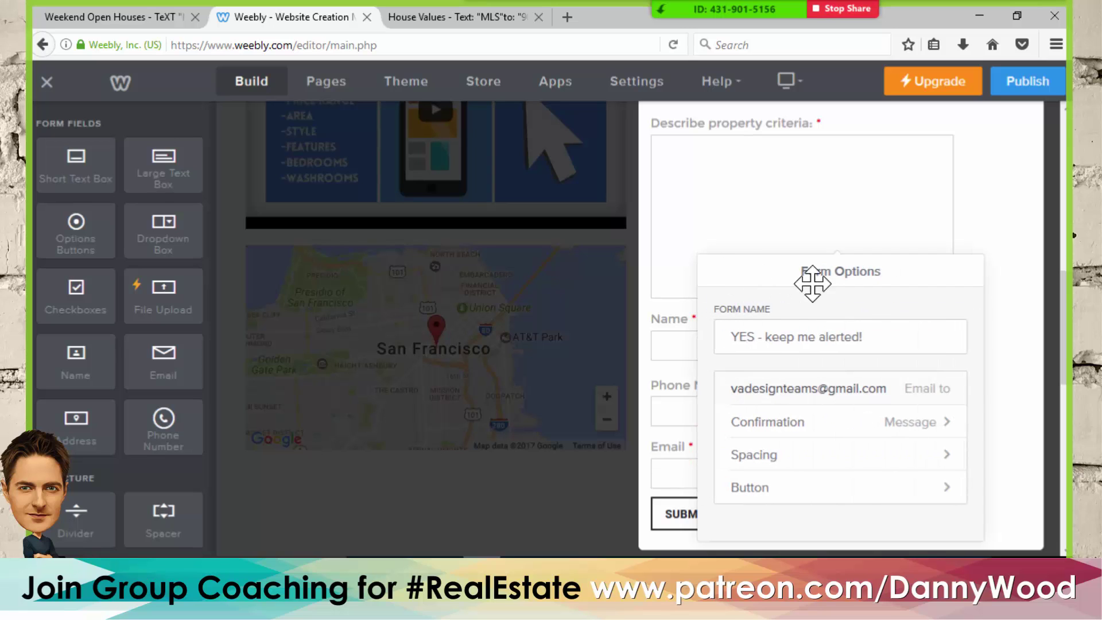
scroll(865, 307, "down", 5)
scroll(866, 349, "up", 2)
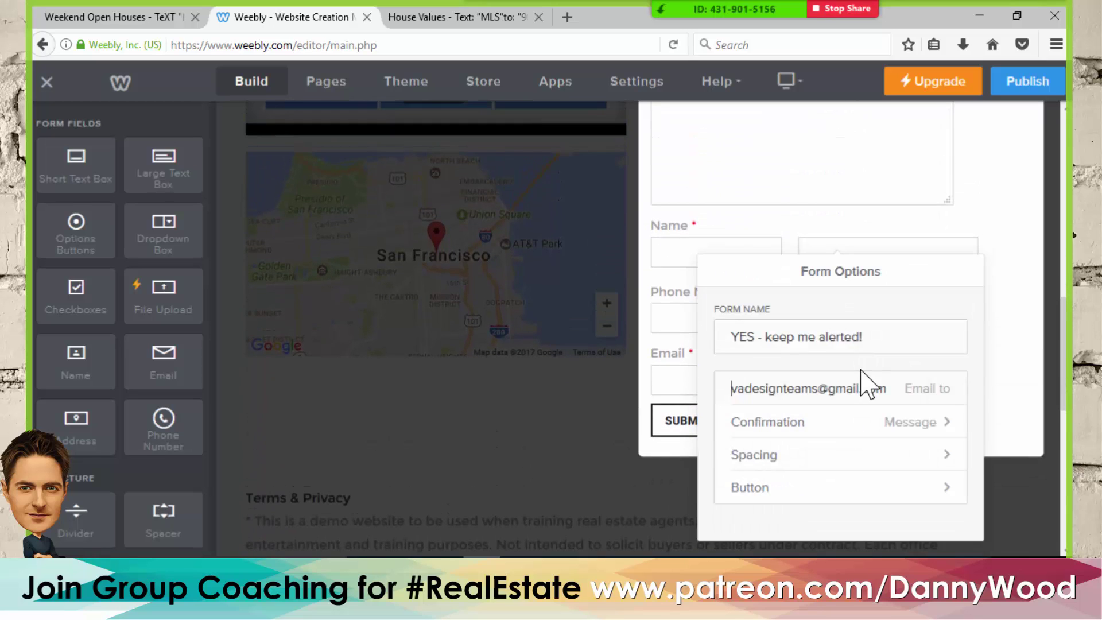
left_click(1010, 210)
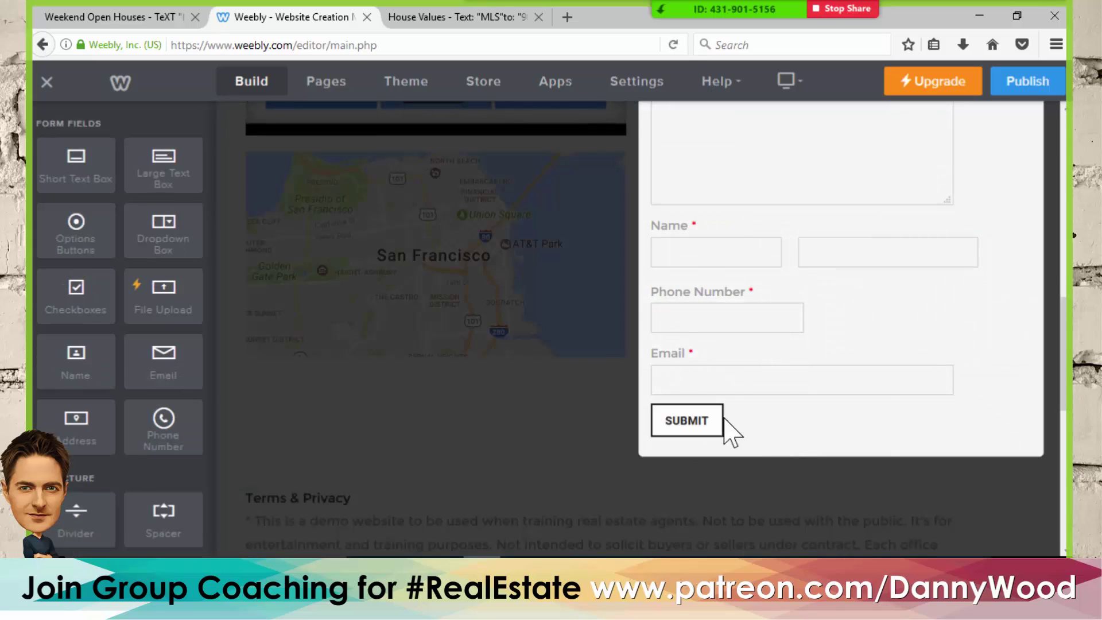
- Replace the submit button text with 'Test' and close the form settings
left_click(705, 428)
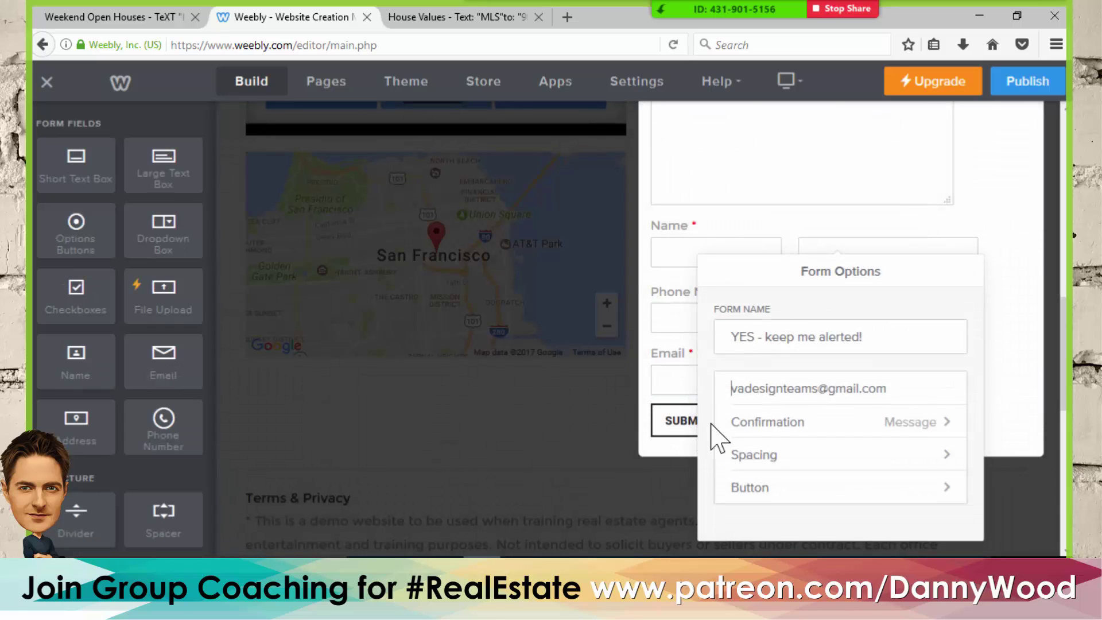
left_click(809, 488)
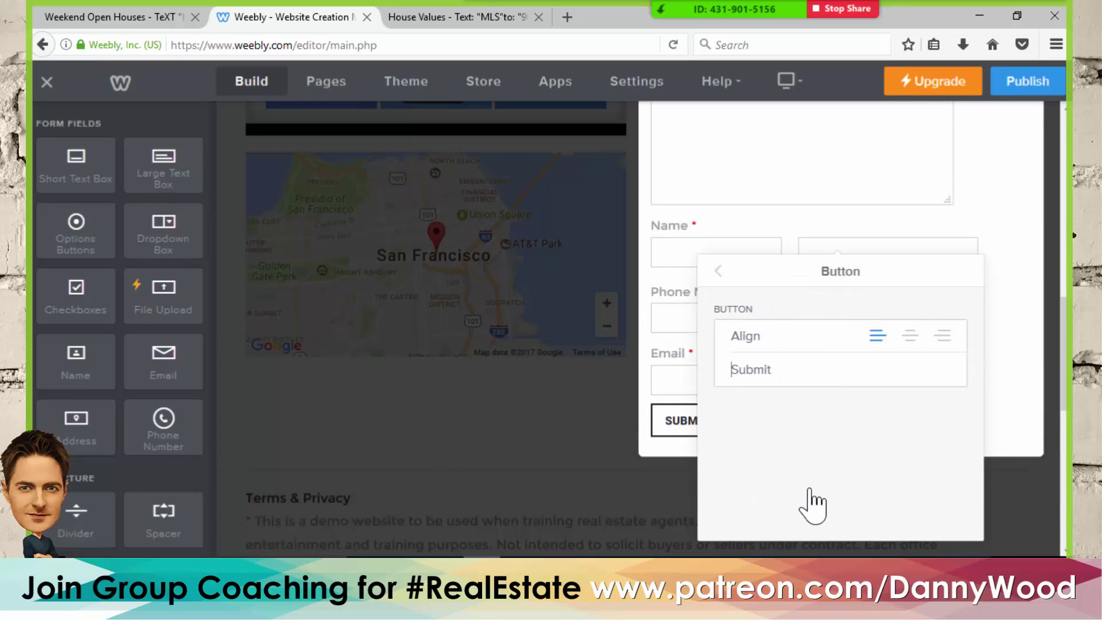
left_click_drag(806, 374, 737, 370)
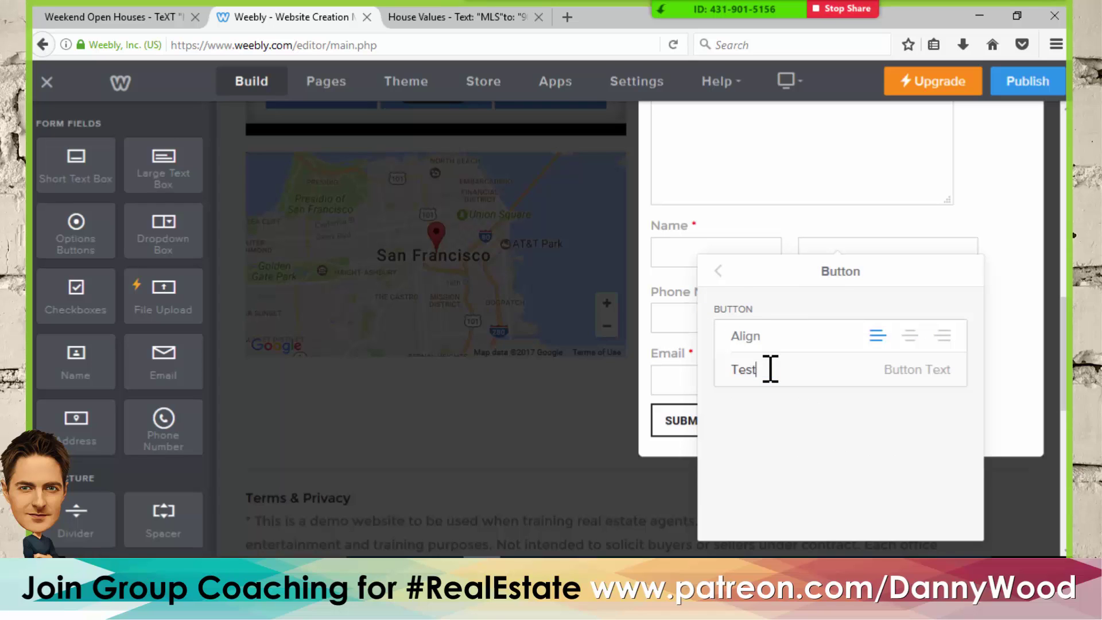
left_click(718, 269)
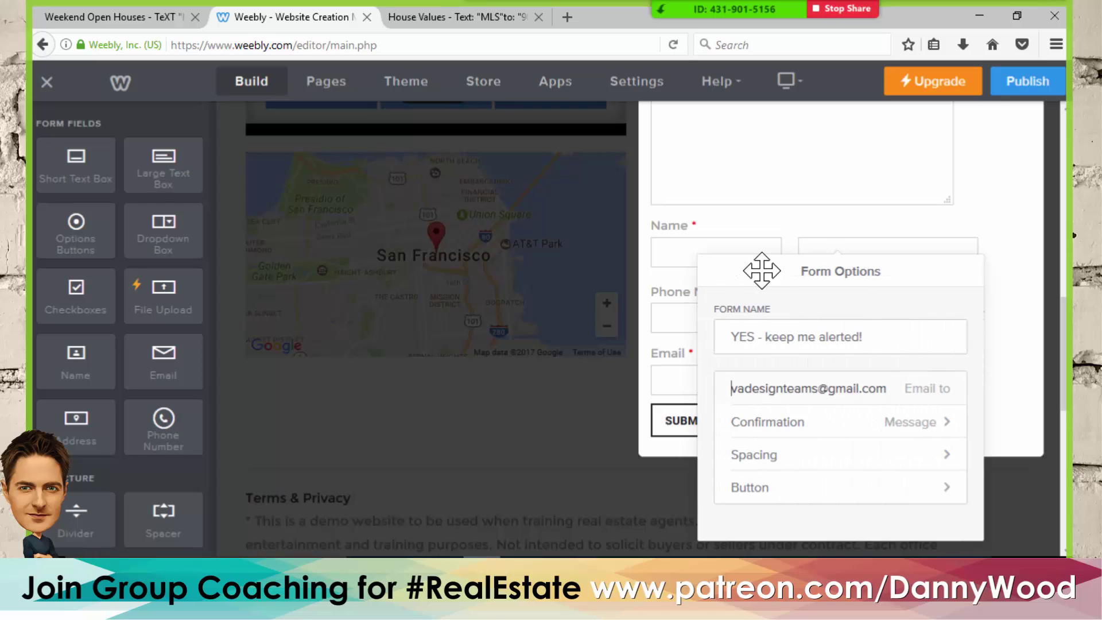
left_click(1005, 209)
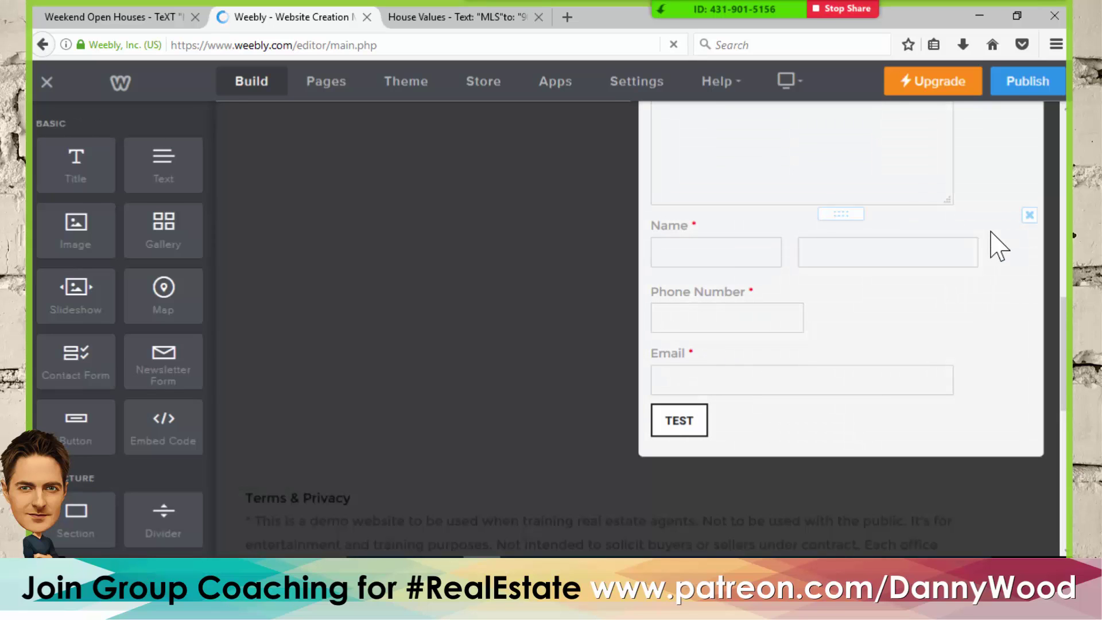
scroll(971, 288, "up", 2)
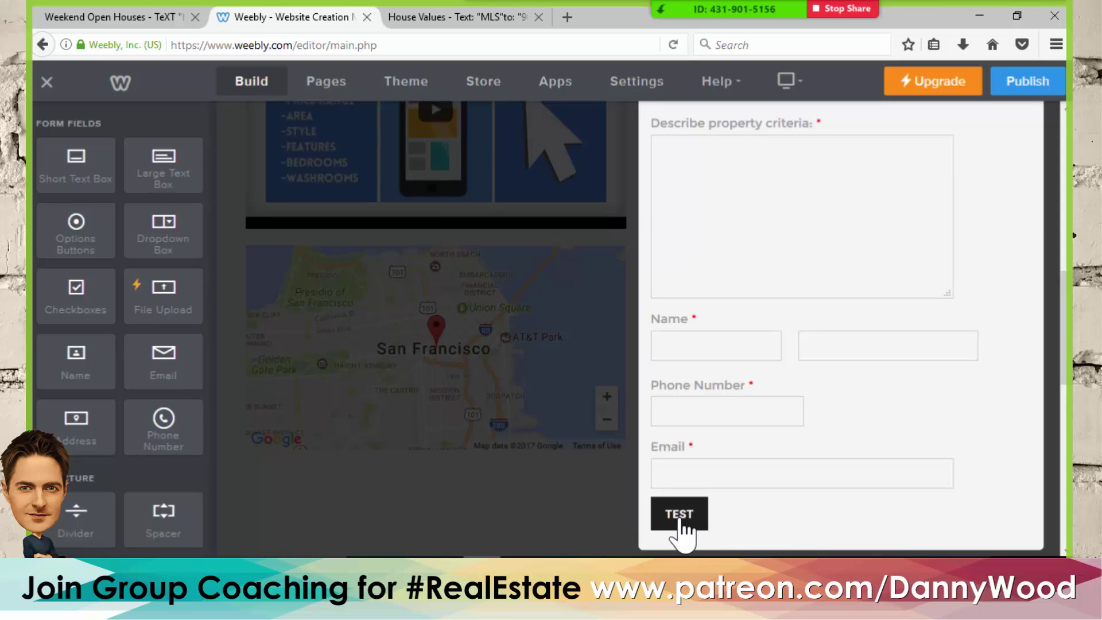
scroll(835, 413, "up", 2)
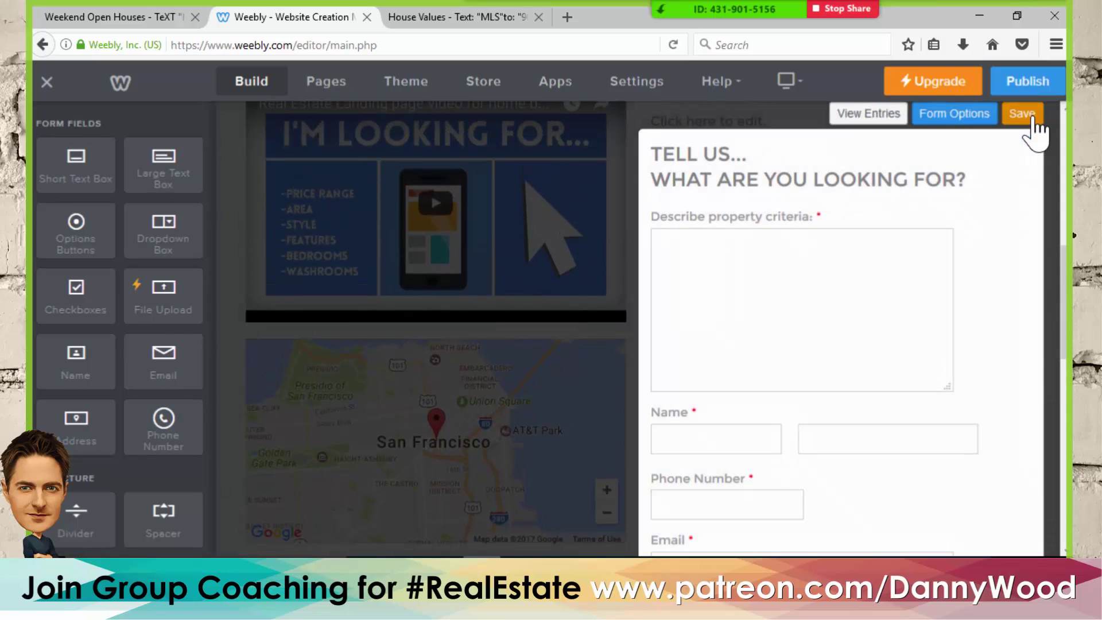
- Finish the form, publish the site, and view the live MLS Listings tab
left_click(1027, 115)
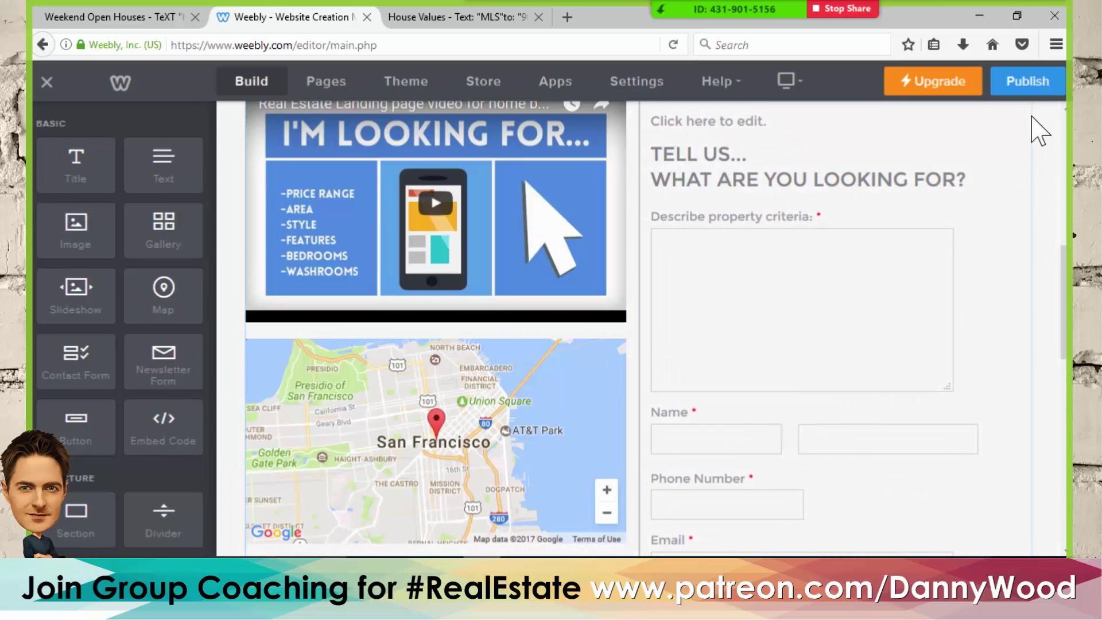
left_click(1036, 90)
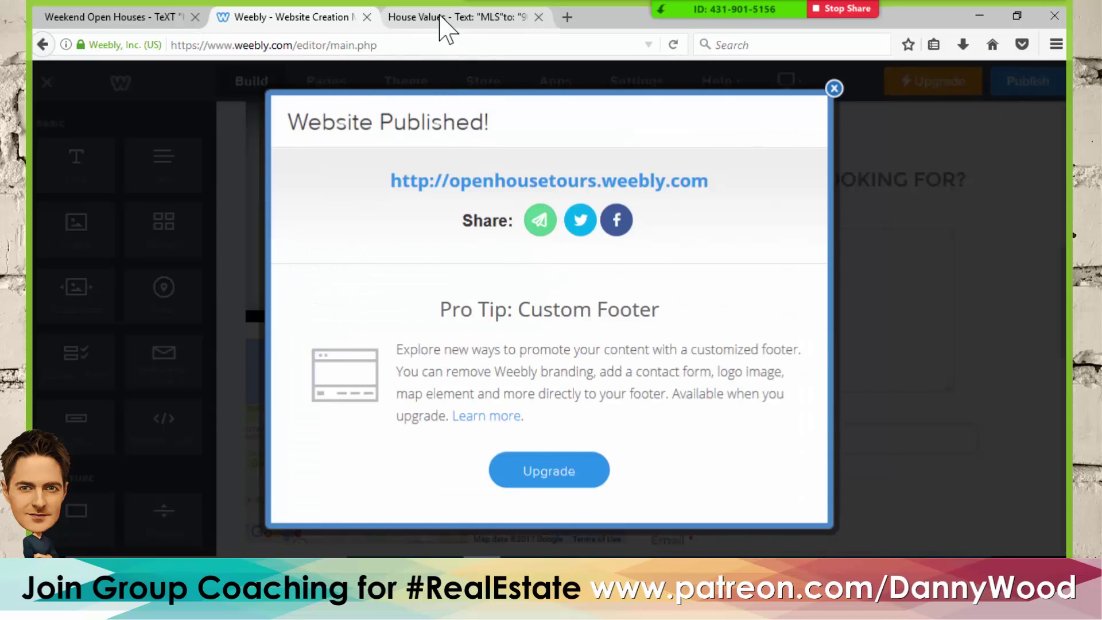
left_click(440, 20)
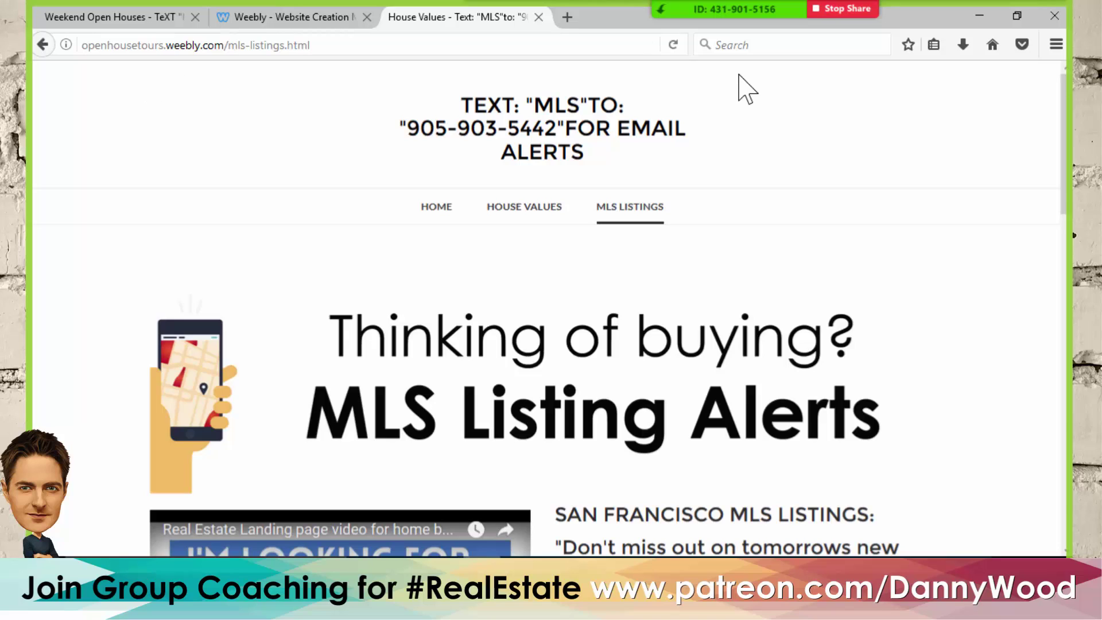
- Reload the live site, go to OPEN HOUSE, and confirm the form button reads TEST
left_click(674, 45)
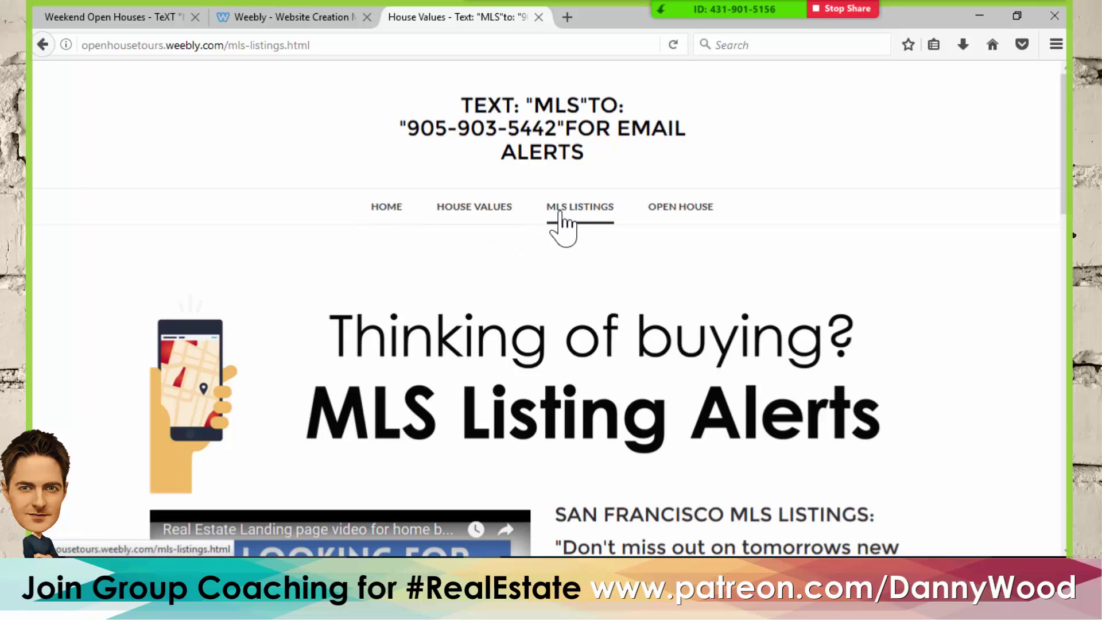
left_click(677, 214)
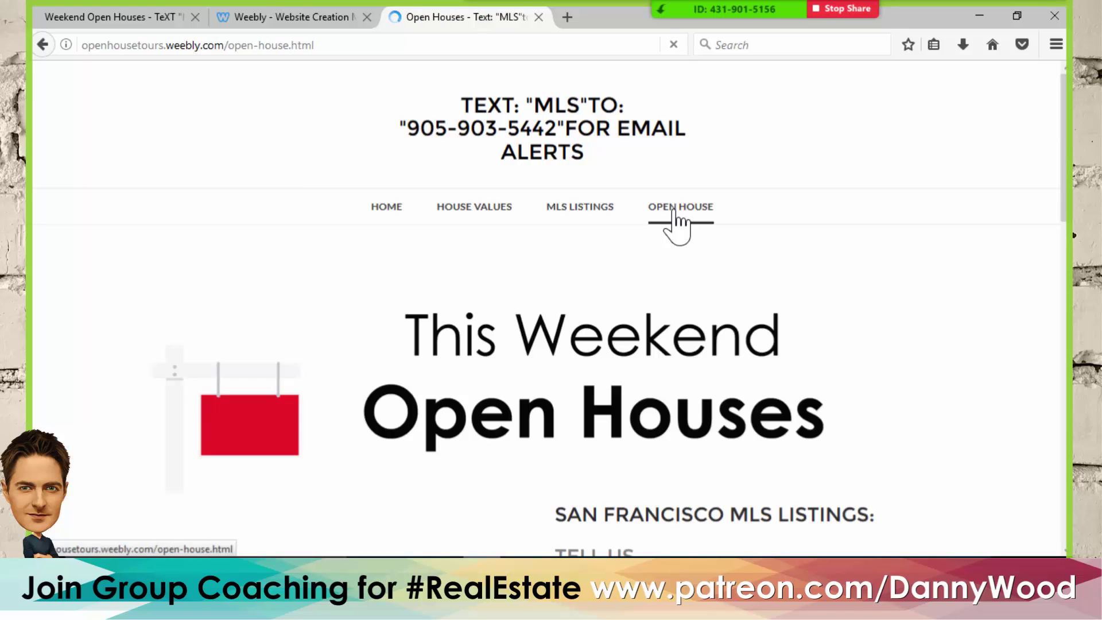
scroll(839, 239, "down", 3)
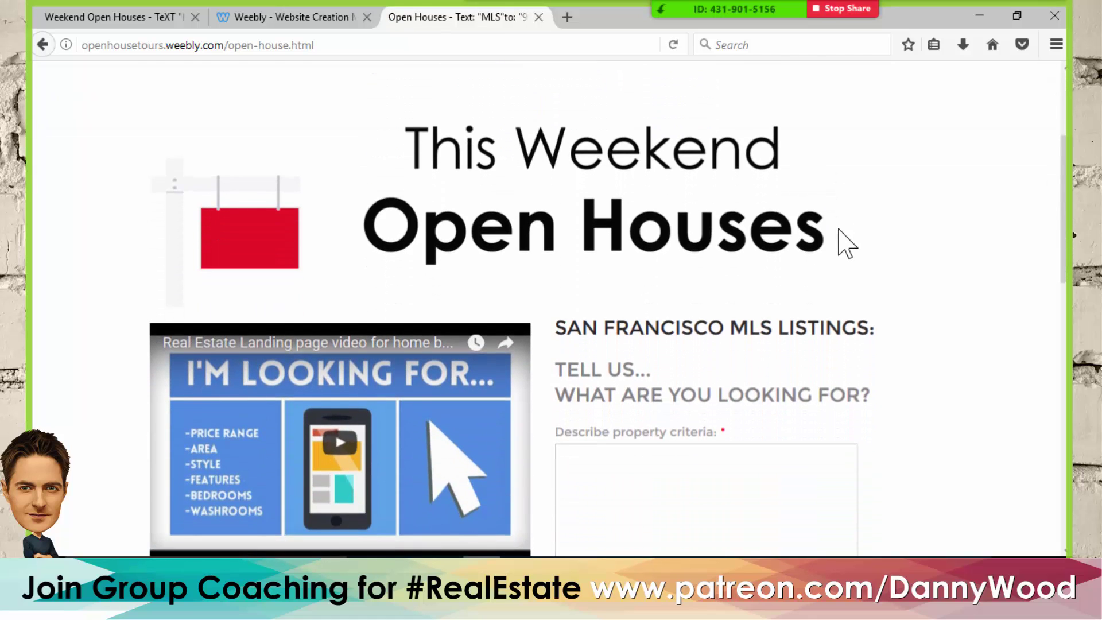
scroll(839, 240, "down", 10)
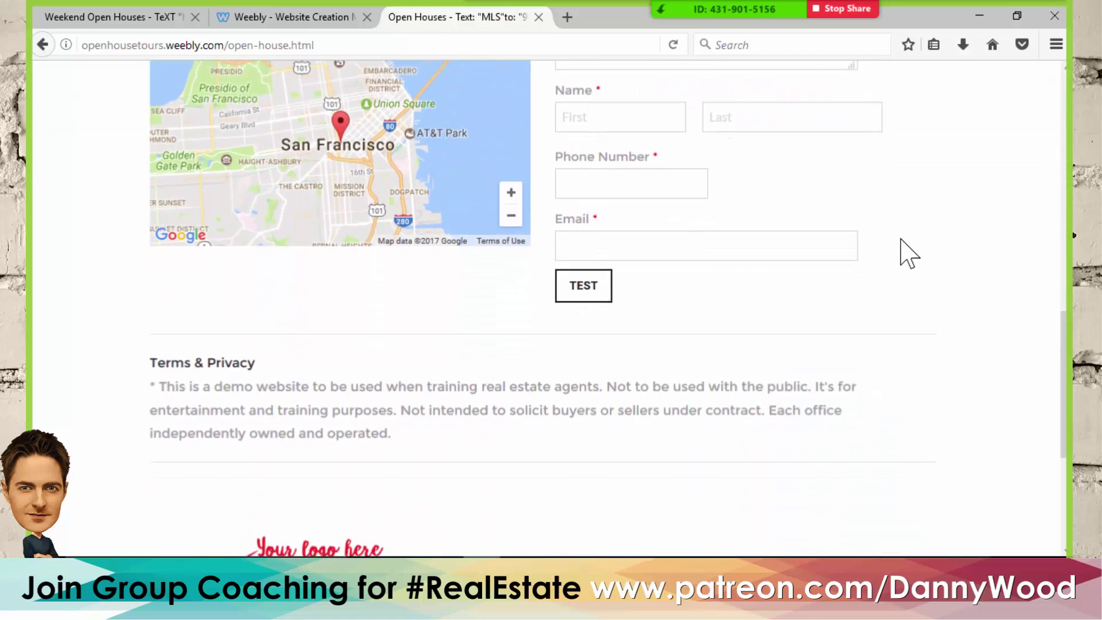
scroll(902, 244, "down", 2)
scroll(902, 244, "up", 8)
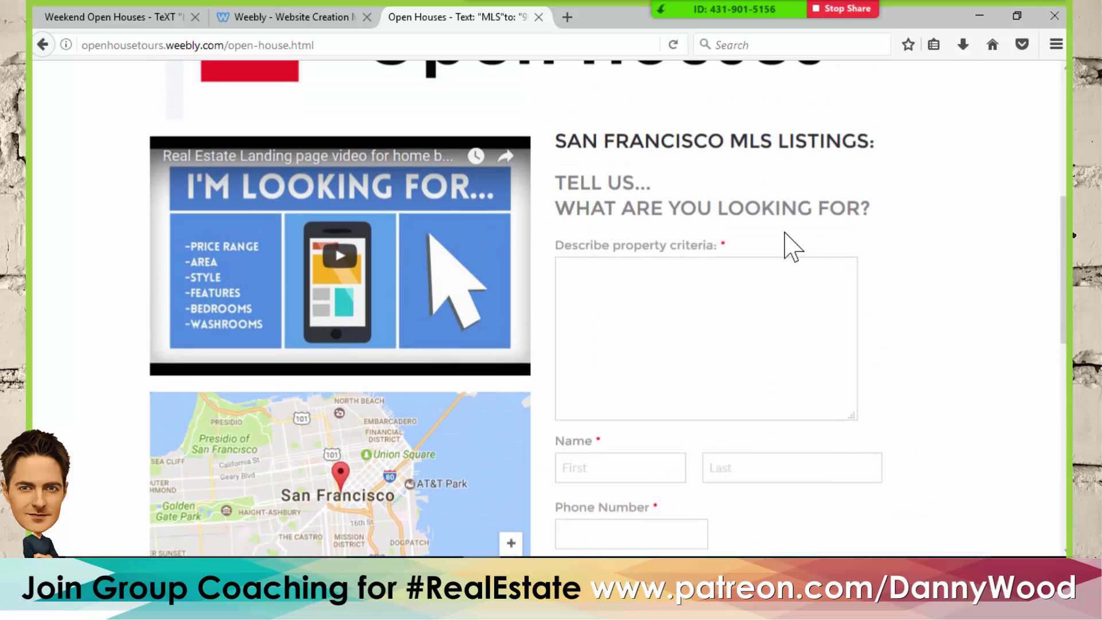
scroll(812, 196, "down", 3)
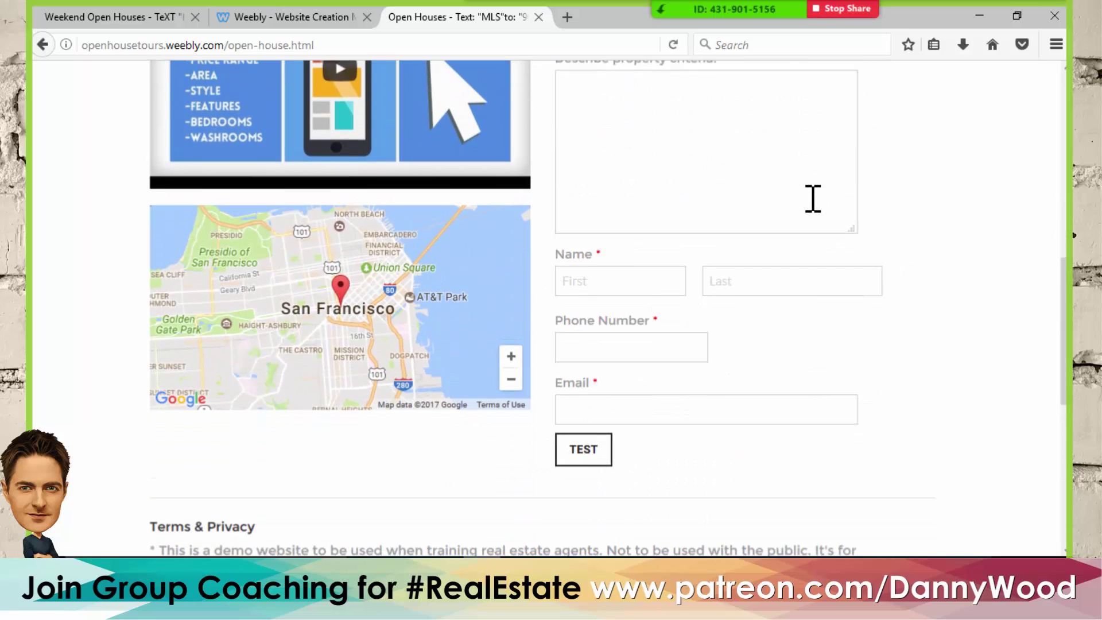
scroll(910, 389, "up", 5)
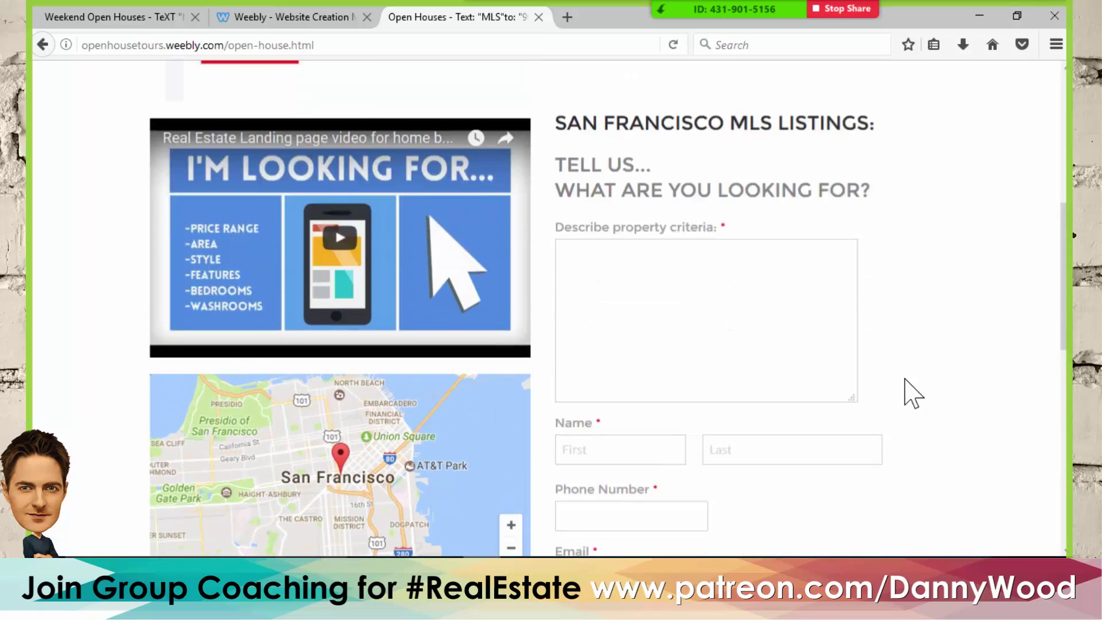
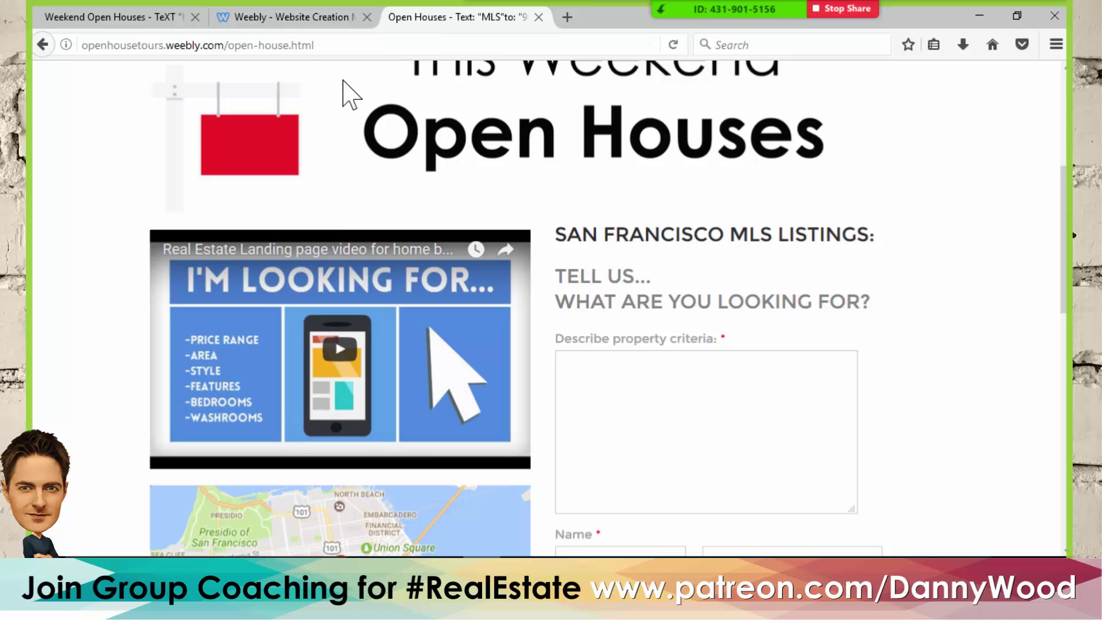
- Return to the Weebly editor tab showing the Website Published! confirmation
left_click(306, 17)
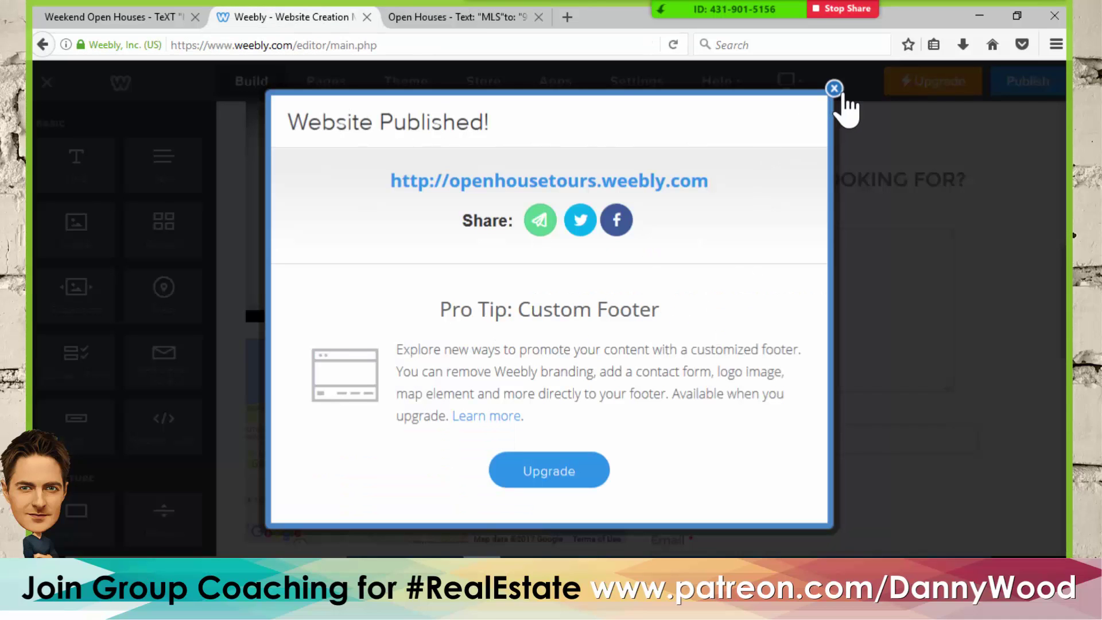
- Dismiss the Website Published! notice and review the Open House page's placeholder text block
left_click(836, 90)
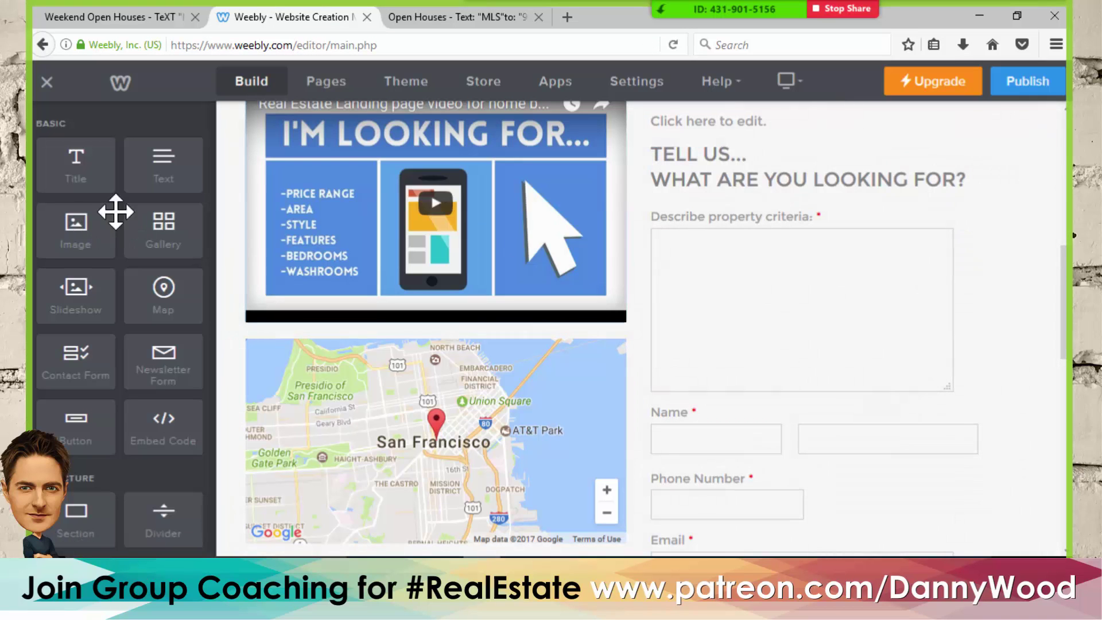
scroll(746, 305, "up", 3)
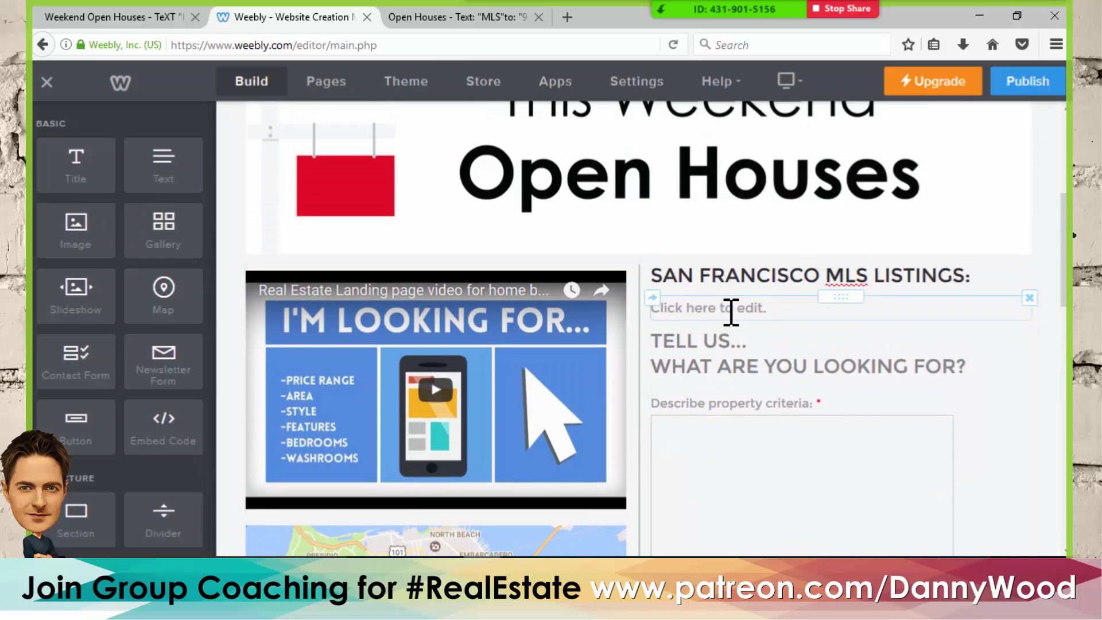
left_click_drag(783, 311, 666, 307)
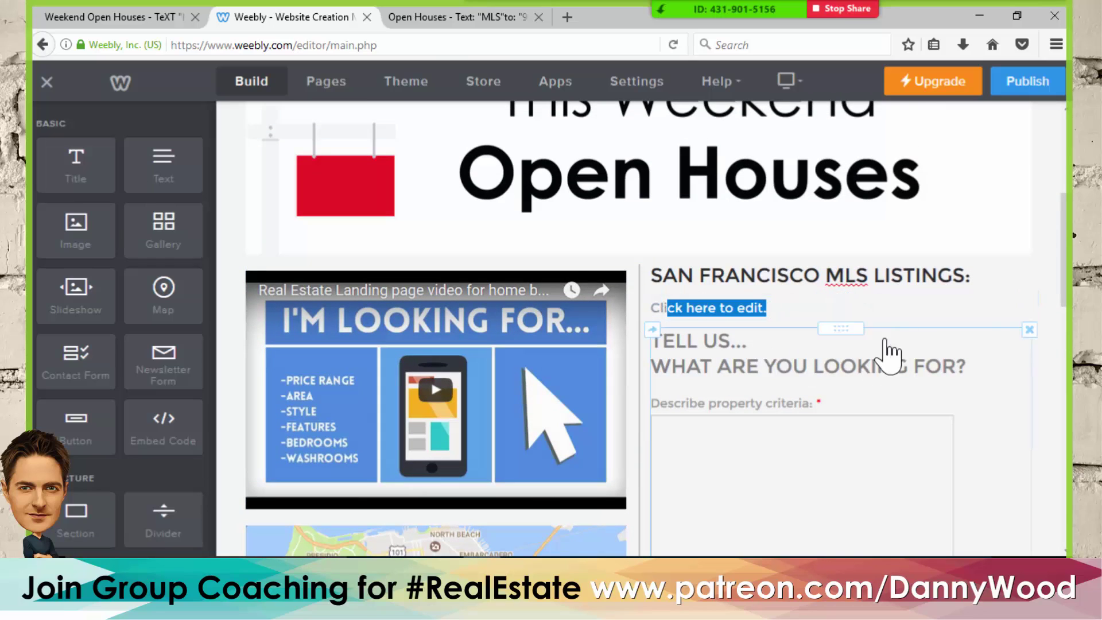
left_click(1057, 229)
scroll(826, 318, "up", 5)
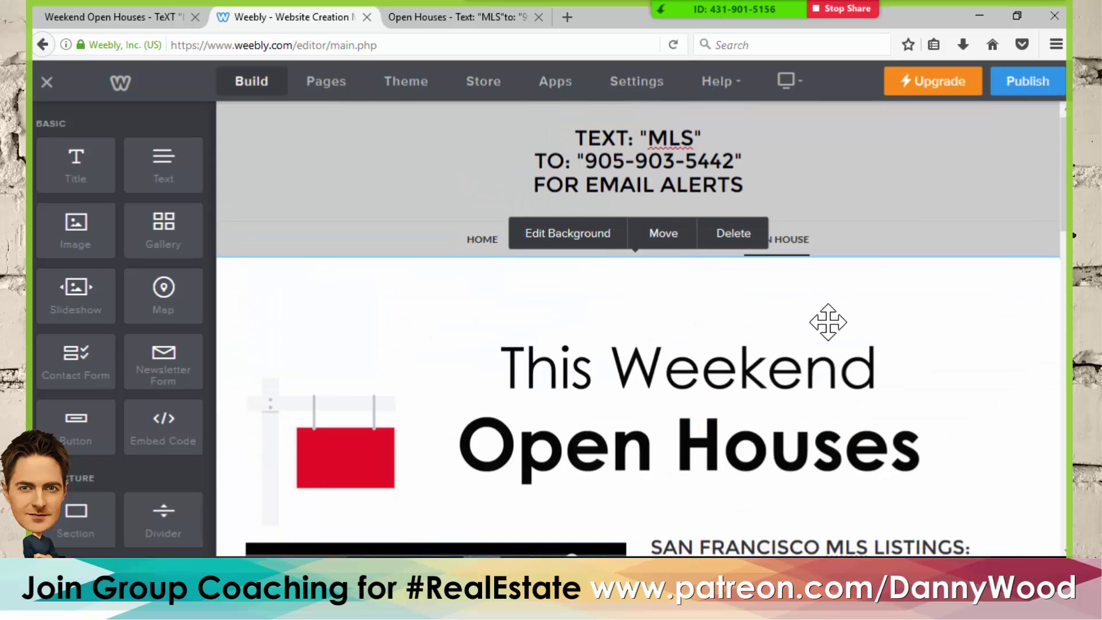
scroll(828, 320, "down", 5)
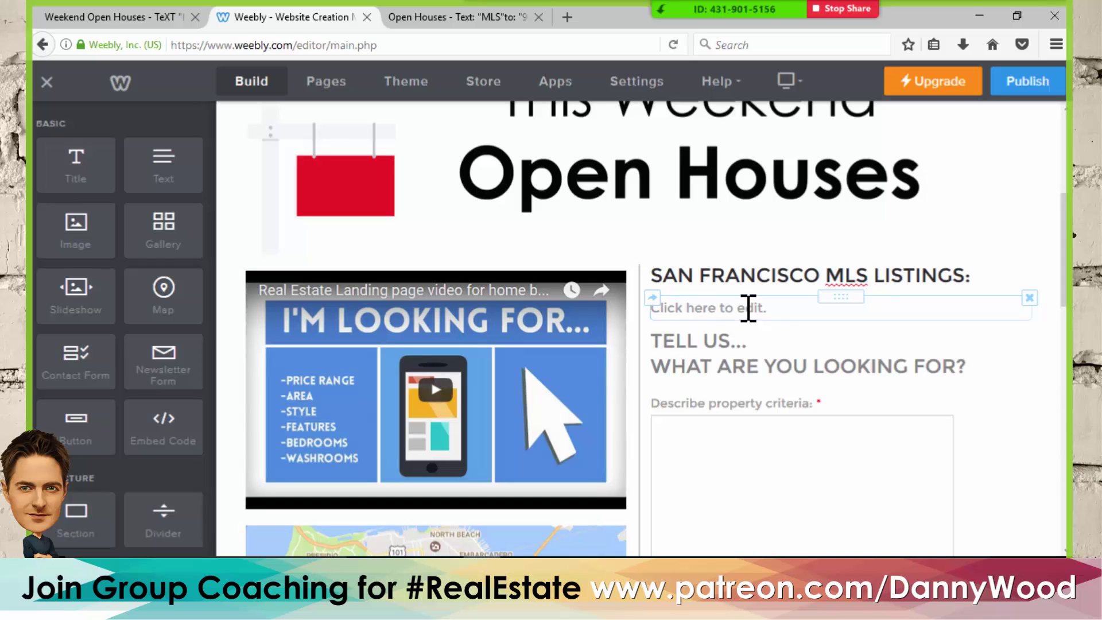
scroll(696, 277, "up", 5)
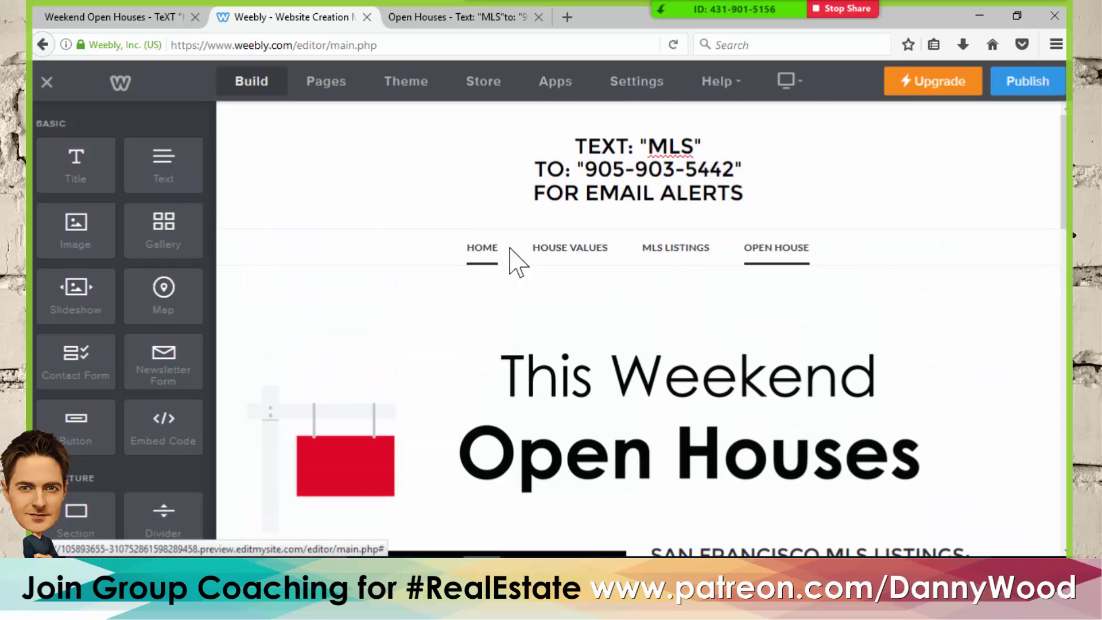
- Open the Home page in the editor and look over its template sections
left_click(483, 249)
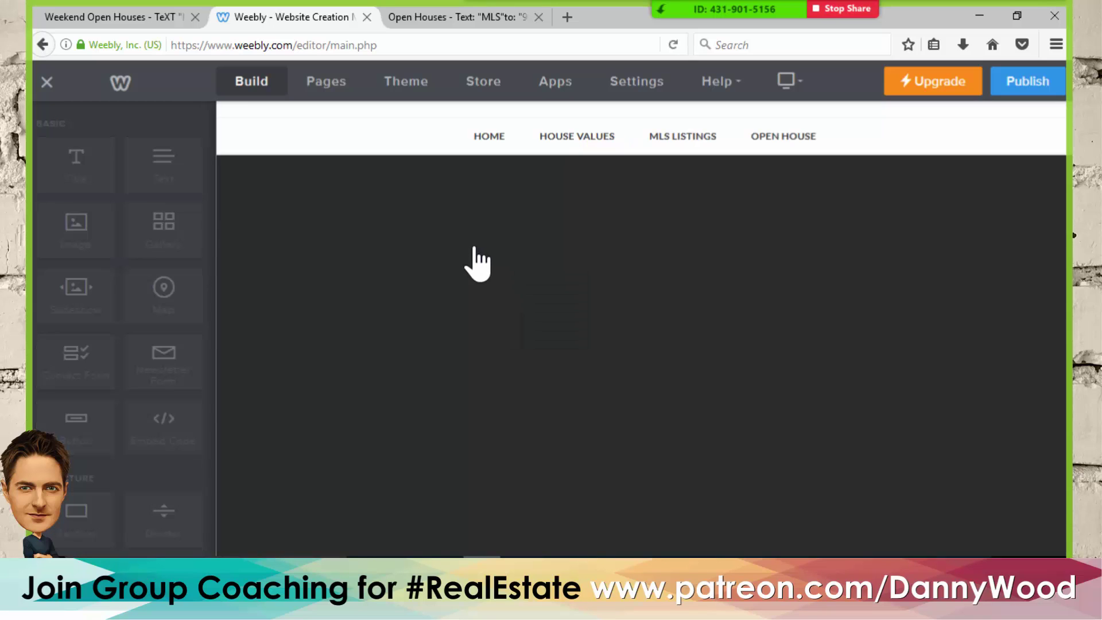
scroll(560, 313, "down", 5)
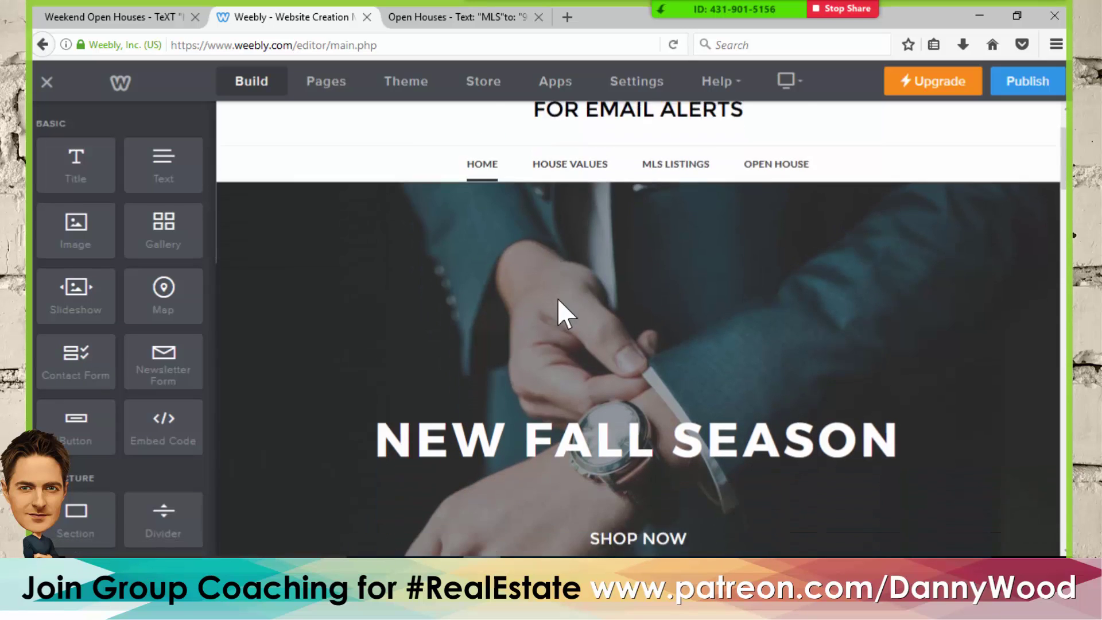
scroll(676, 332, "down", 2)
scroll(634, 341, "up", 5)
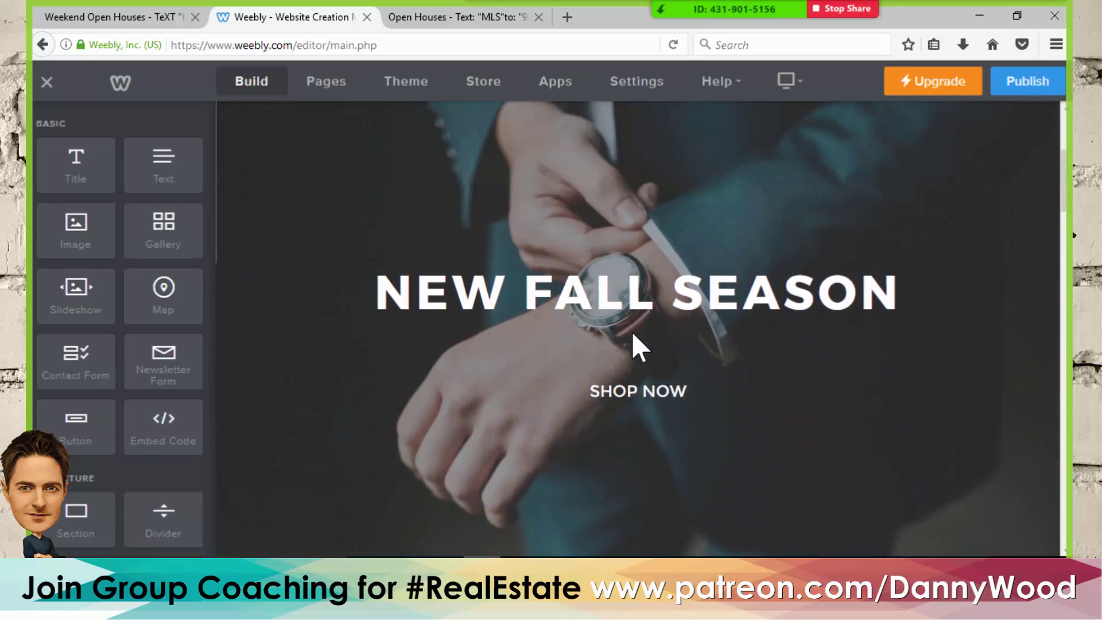
scroll(620, 328, "down", 7)
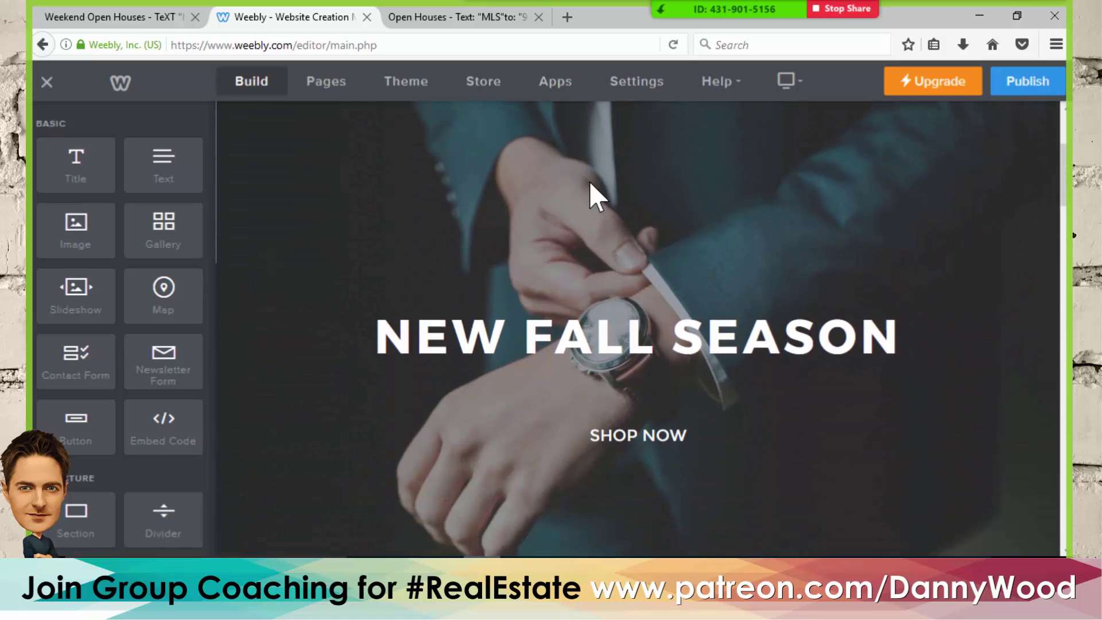
scroll(590, 183, "down", 2)
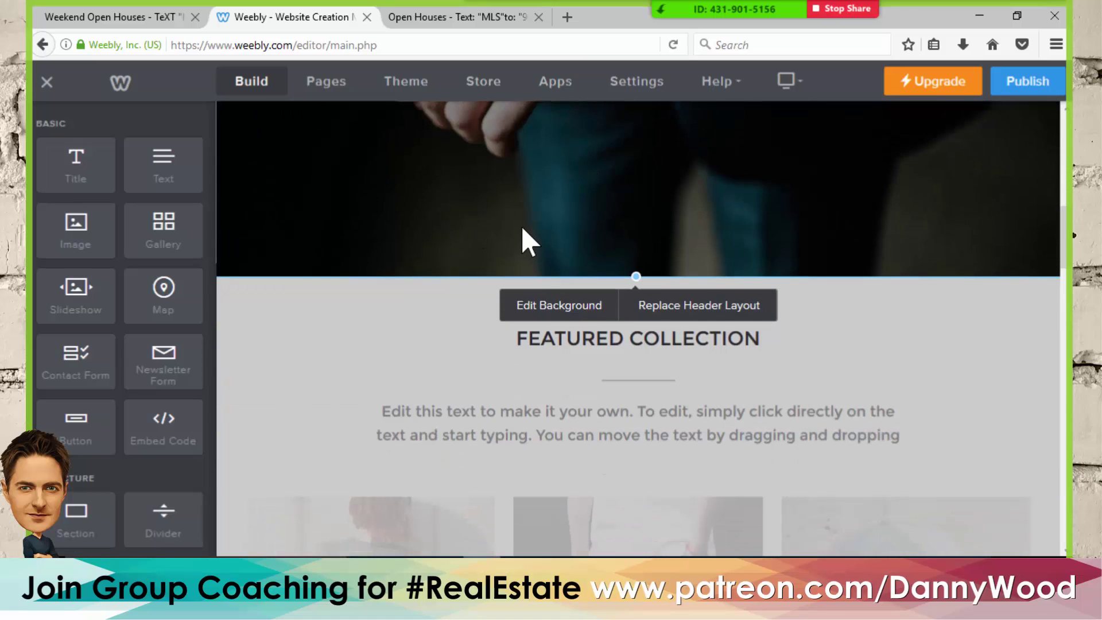
scroll(522, 224, "up", 8)
scroll(602, 212, "down", 1)
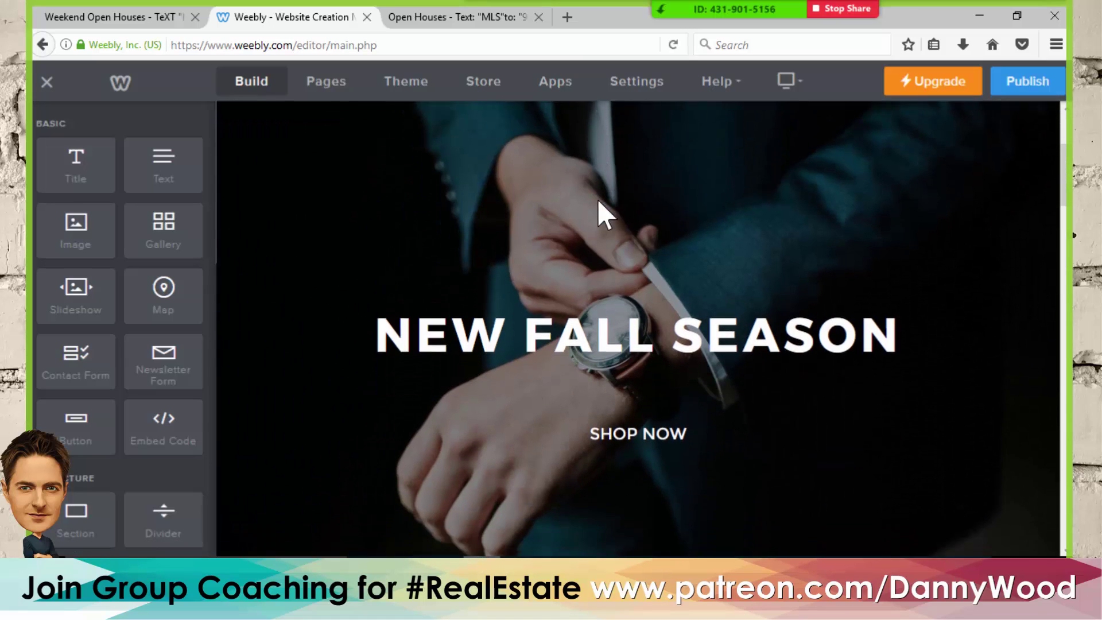
scroll(598, 200, "down", 5)
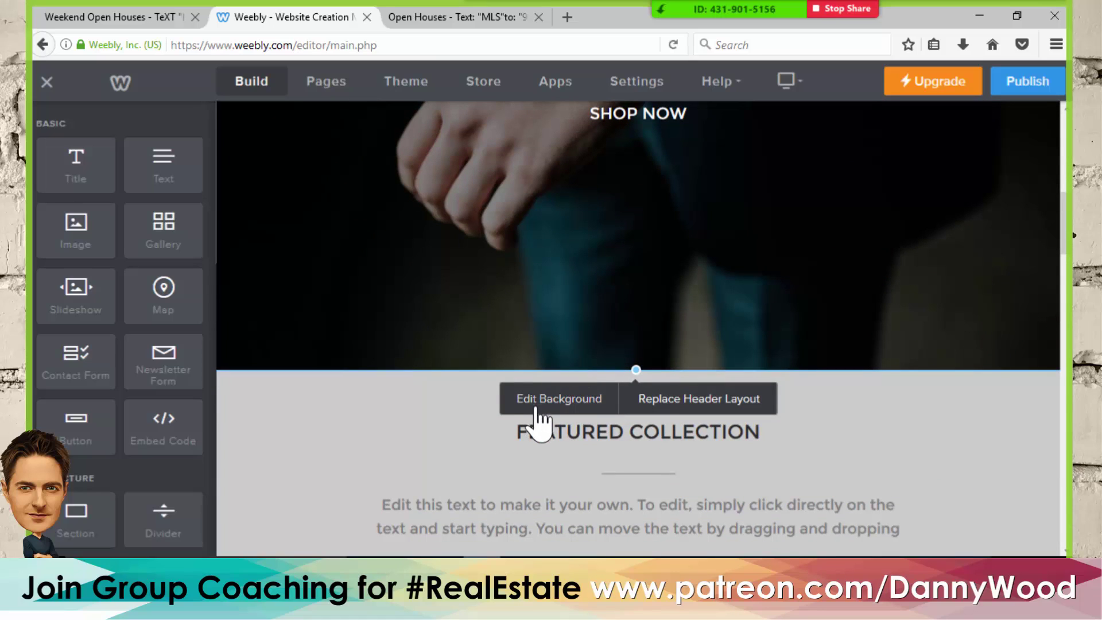
- Replace the NEW FALL SEASON banner background with the red brick wall image and save
left_click(566, 402)
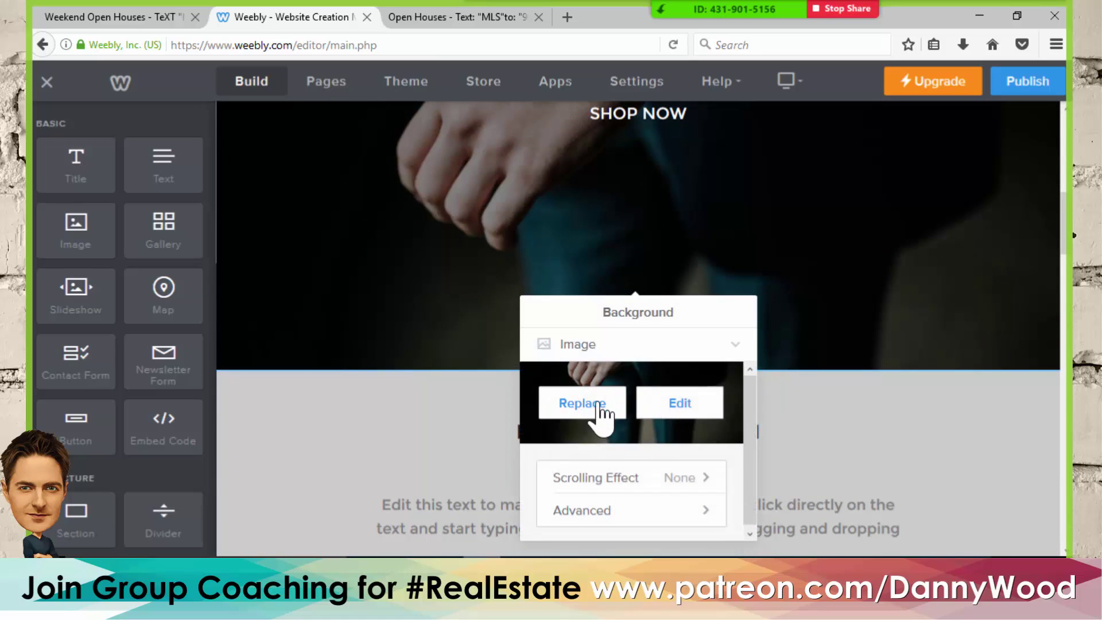
left_click(578, 408)
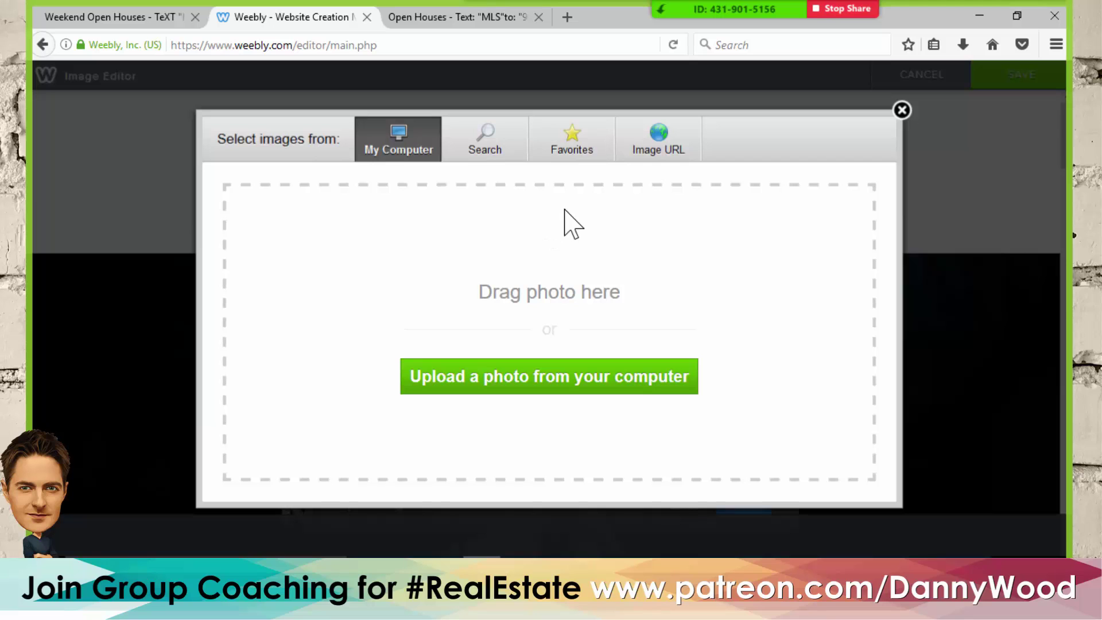
left_click(901, 110)
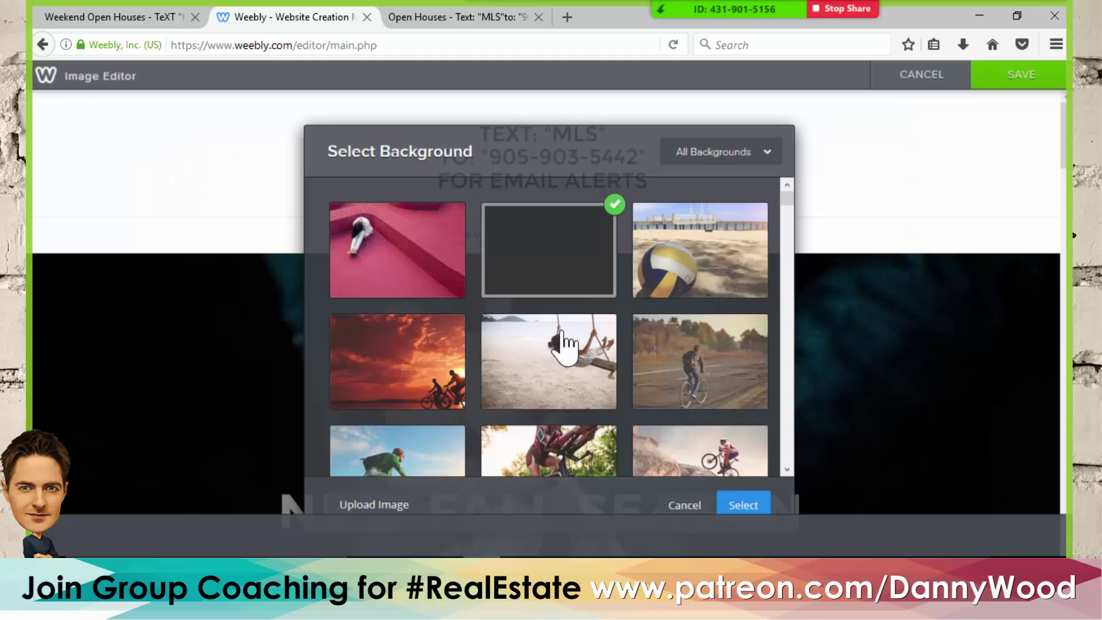
scroll(567, 269, "down", 5)
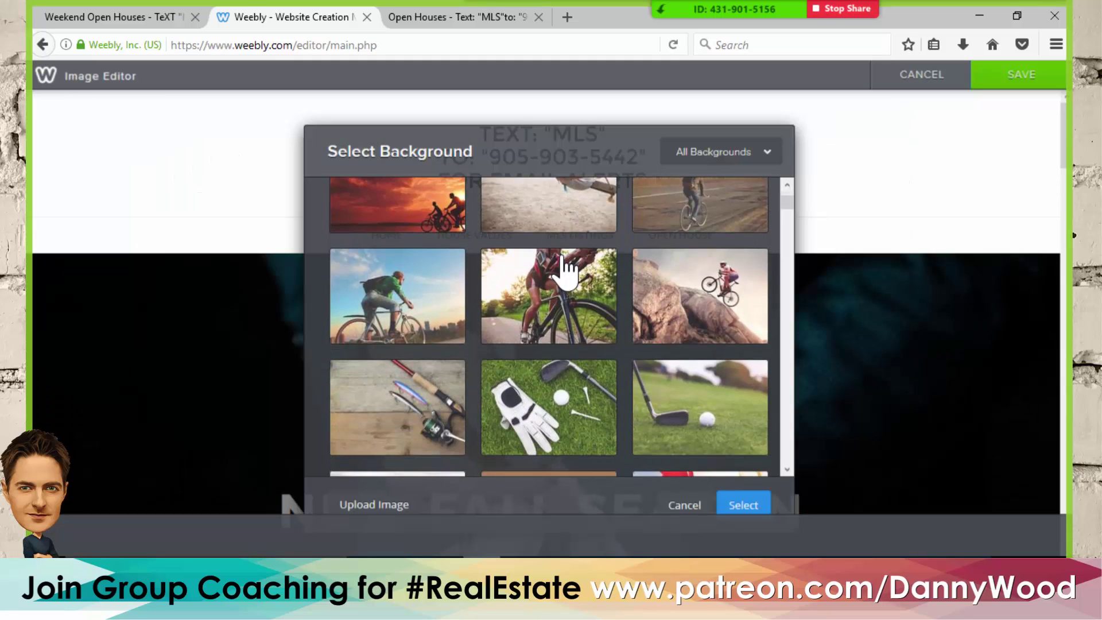
scroll(565, 269, "down", 15)
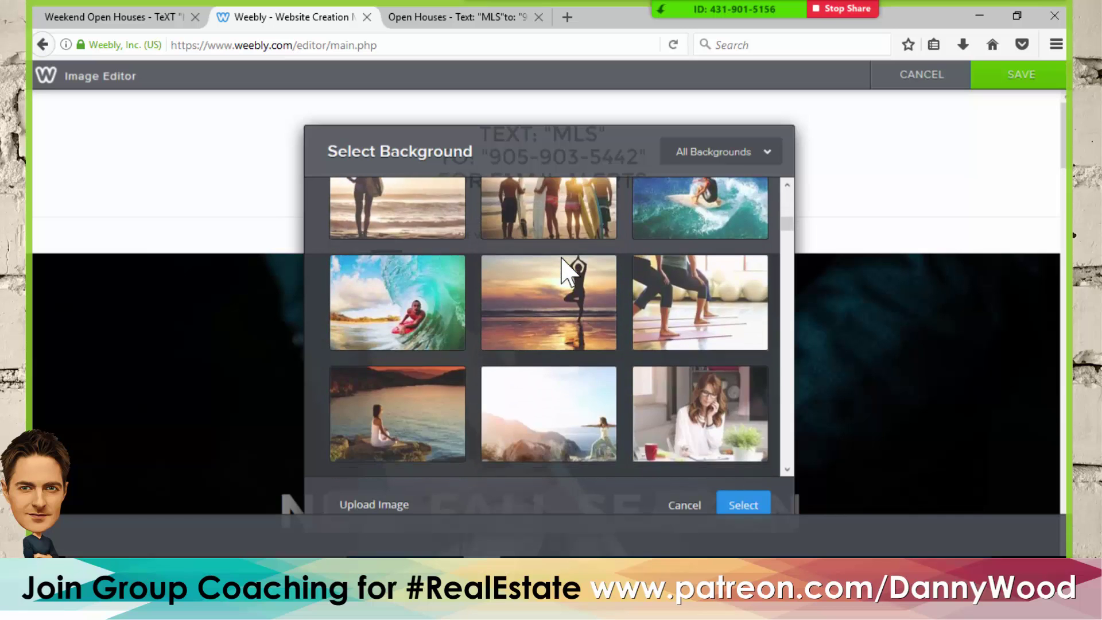
scroll(561, 274, "down", 15)
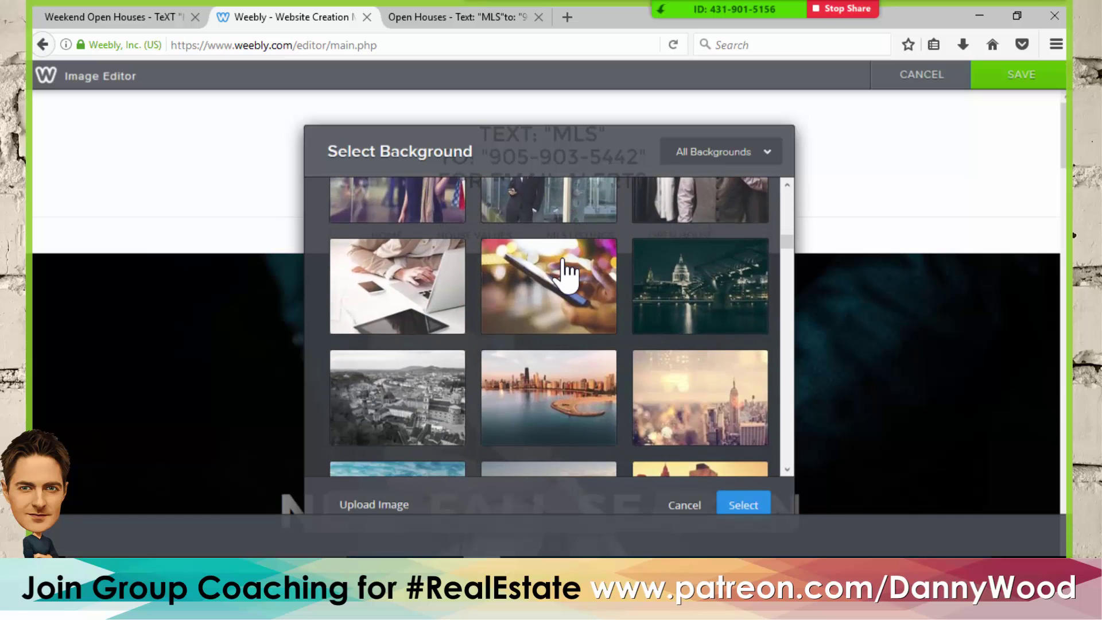
scroll(566, 275, "down", 15)
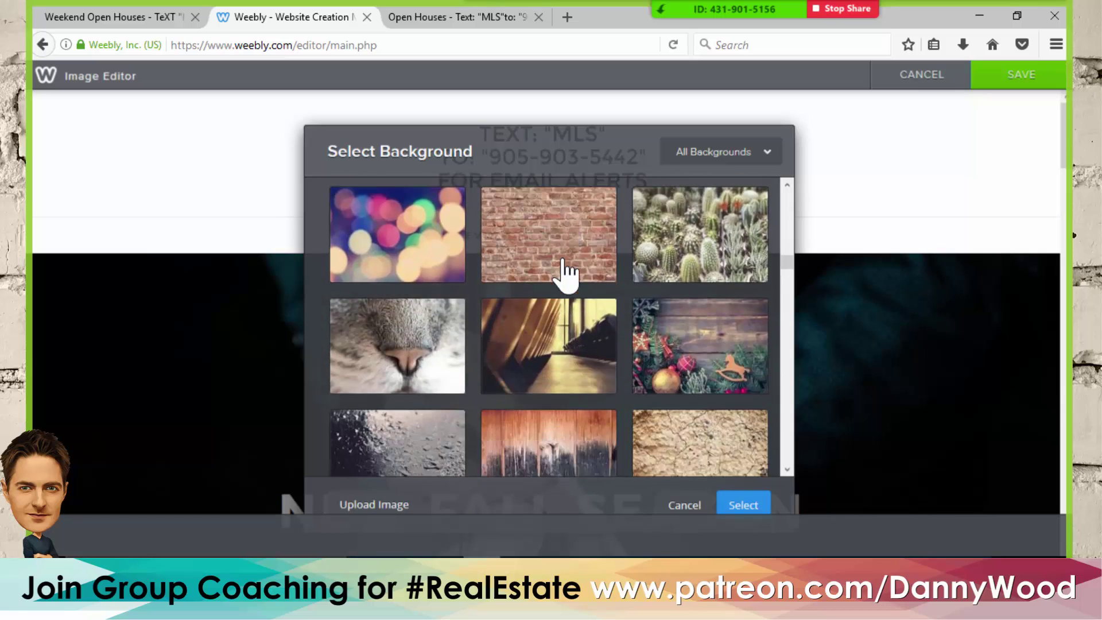
scroll(565, 269, "up", 1)
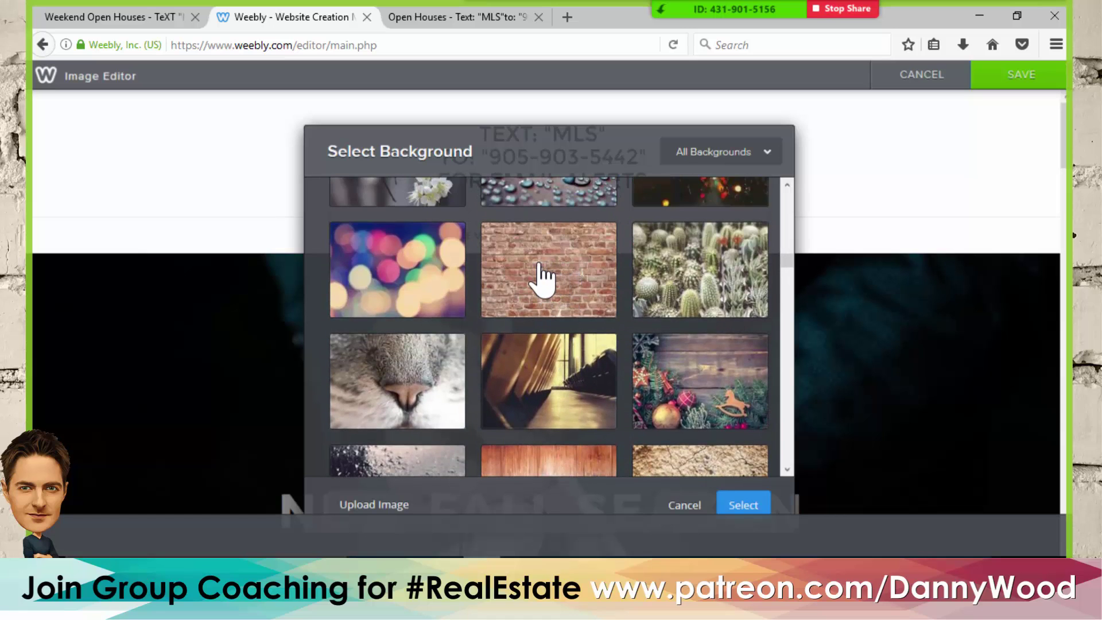
left_click(565, 261)
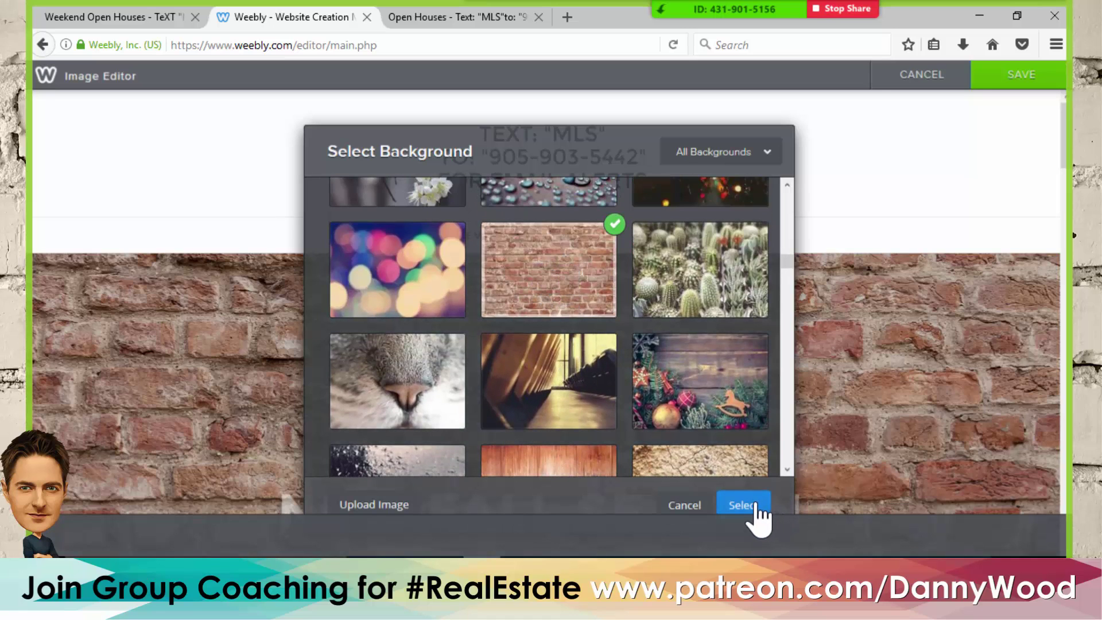
left_click(747, 505)
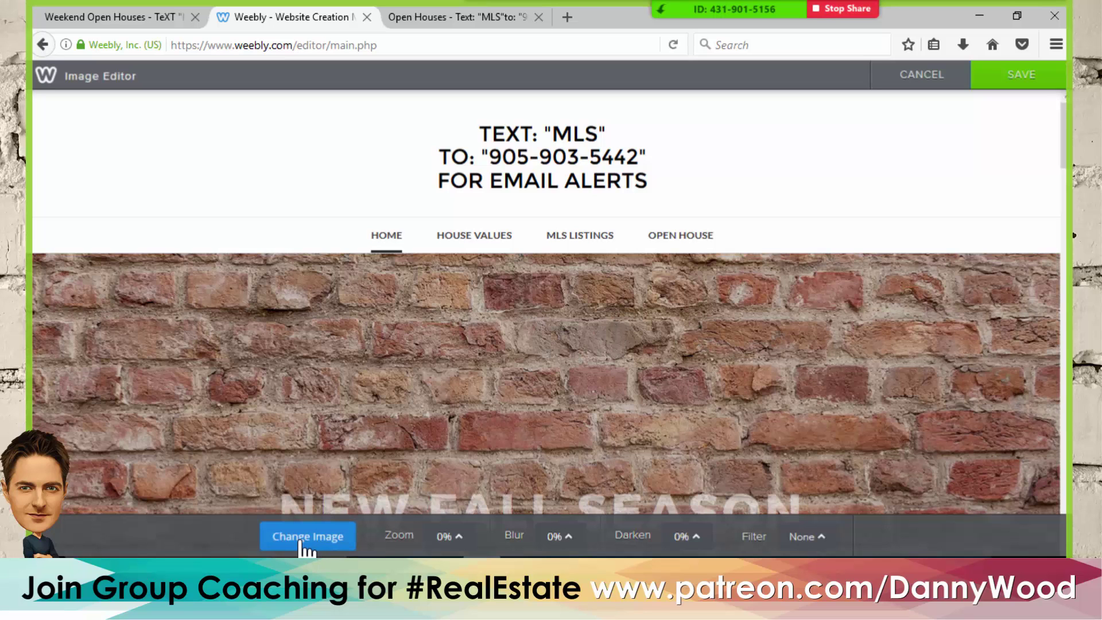
left_click(1024, 80)
- Add an image to the hero banner using the uploaded open-houses file, plus another image block below
scroll(688, 287, "down", 3)
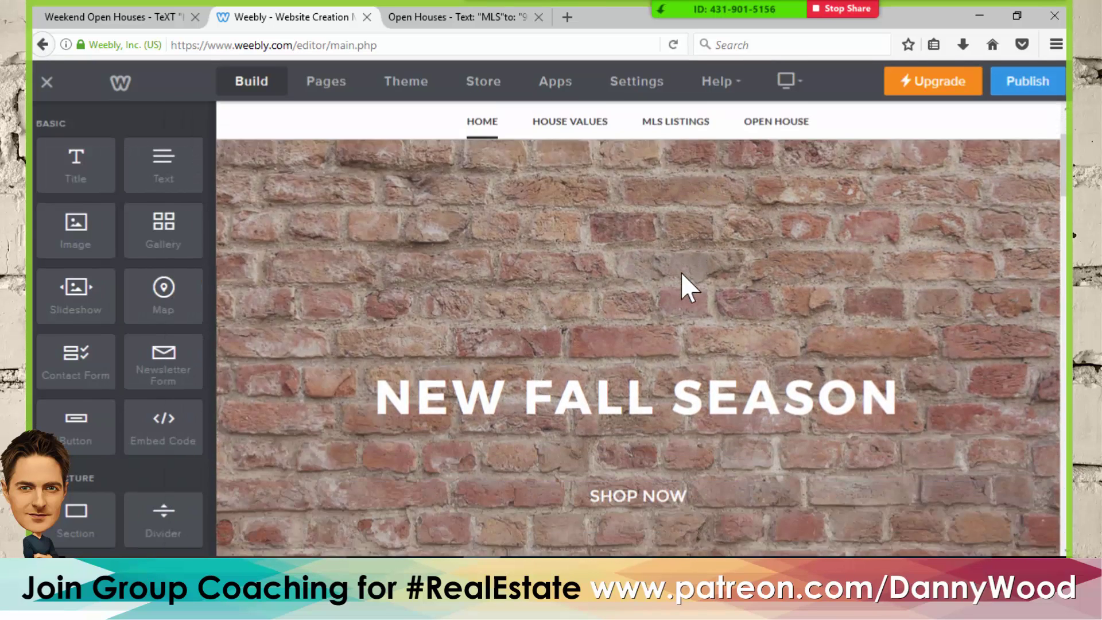
scroll(681, 271, "down", 1)
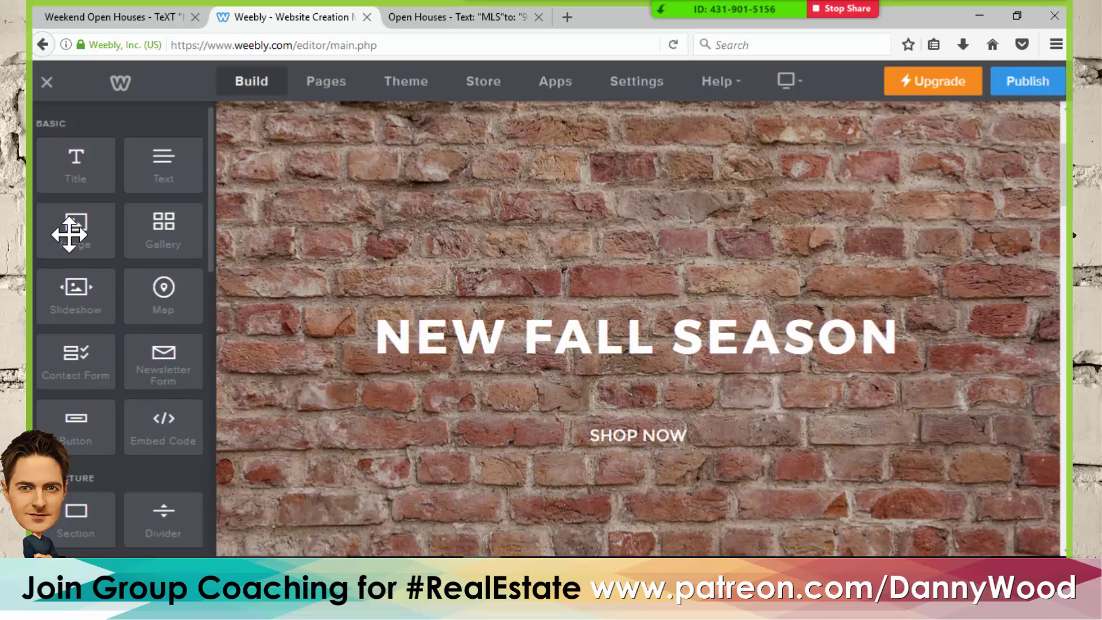
left_click_drag(68, 234, 588, 310)
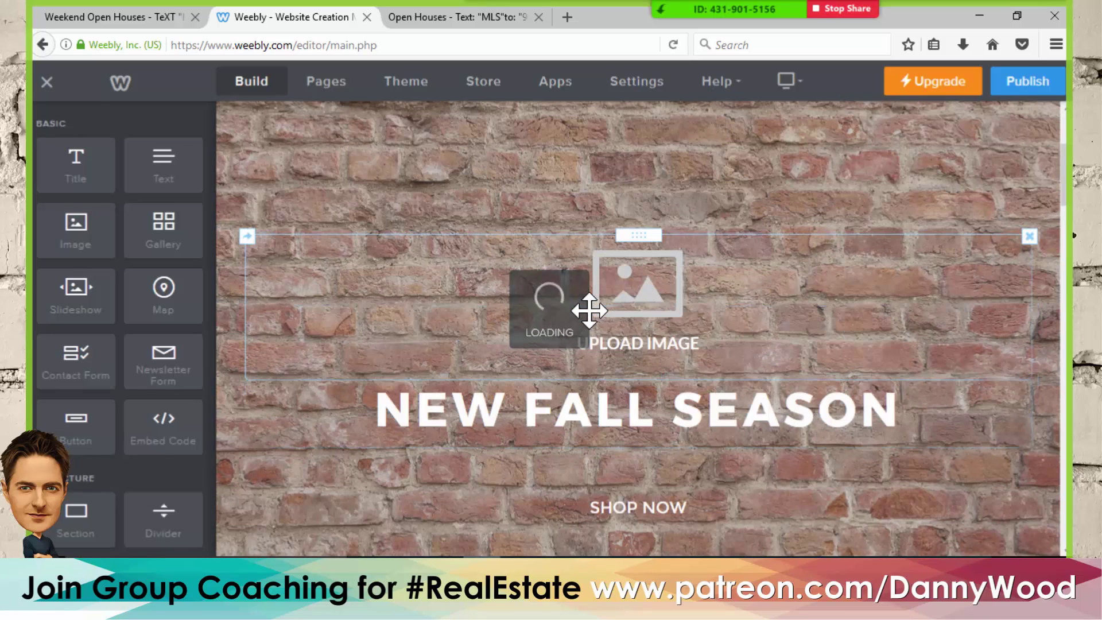
left_click(635, 325)
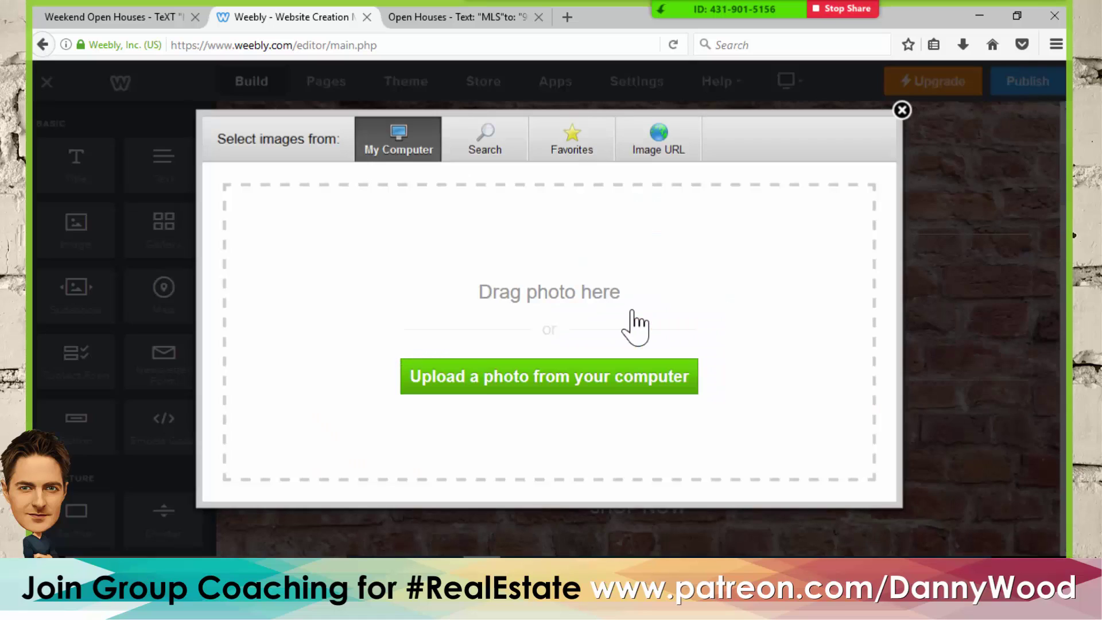
left_click(601, 380)
scroll(380, 247, "down", 1)
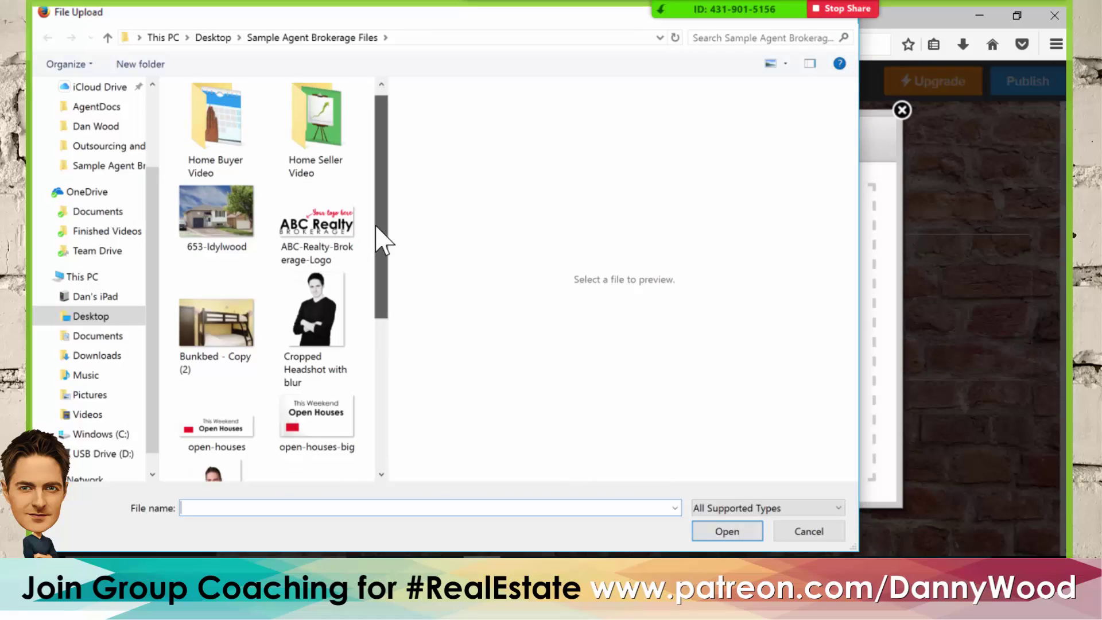
left_click(244, 355)
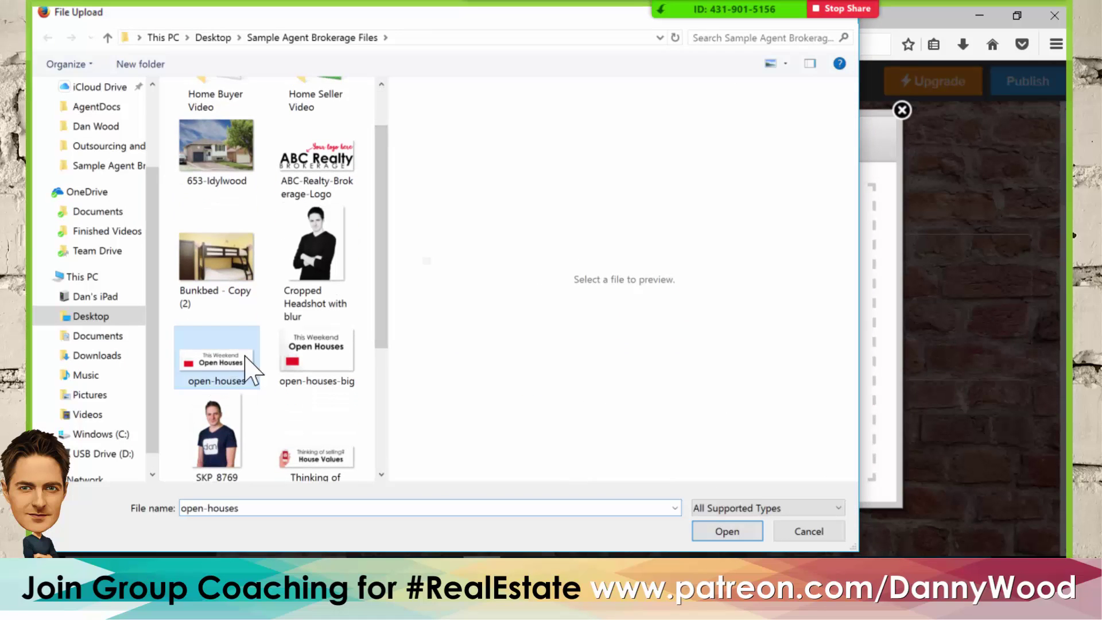
left_click(727, 531)
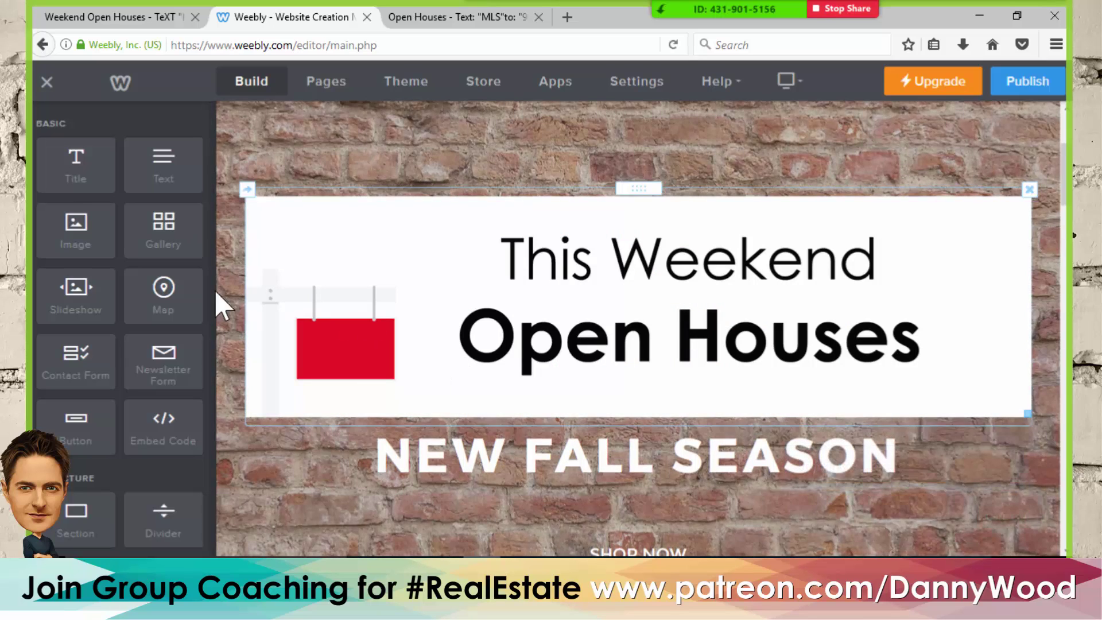
left_click_drag(64, 232, 609, 439)
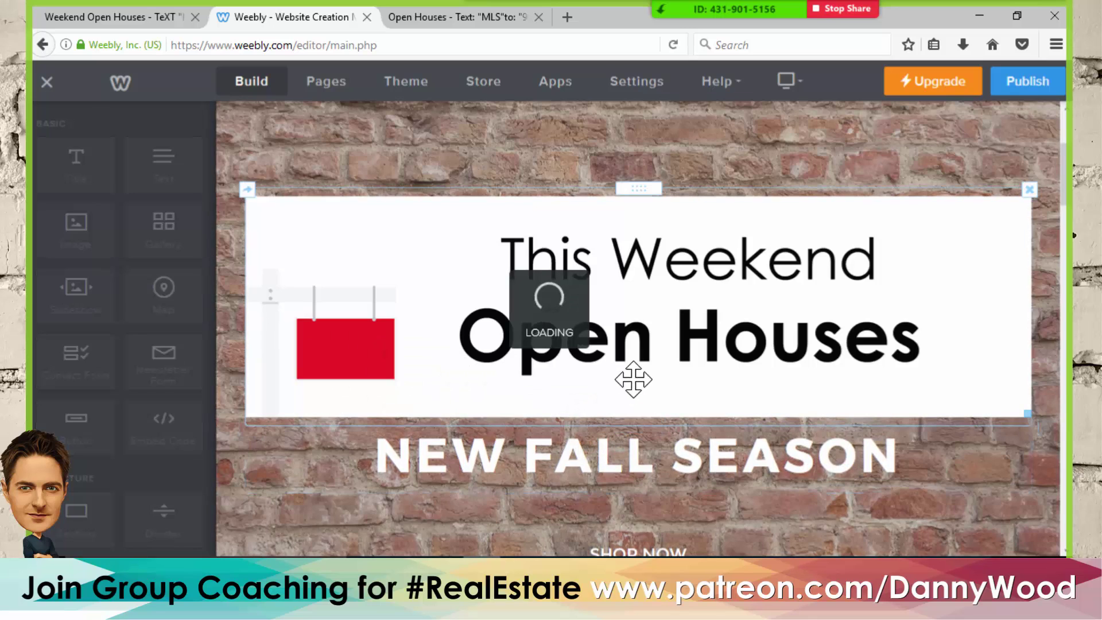
- Delete the NEW FALL SEASON heading and the SHOP NOW button from the banner
scroll(628, 351, "down", 1)
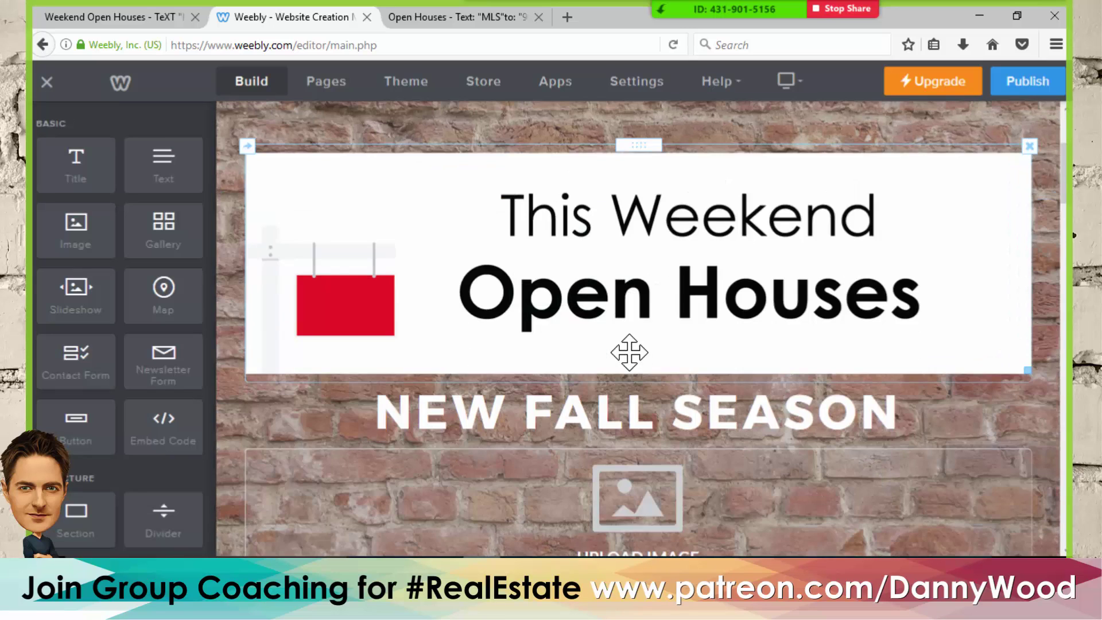
scroll(619, 315, "down", 2)
scroll(619, 315, "down", 2)
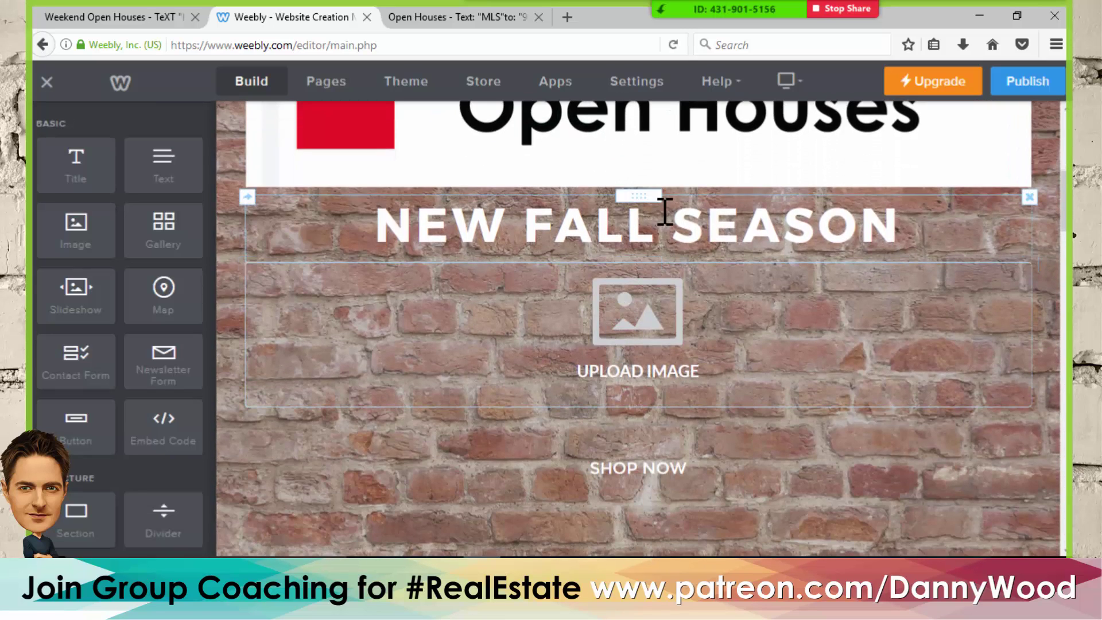
left_click(1028, 198)
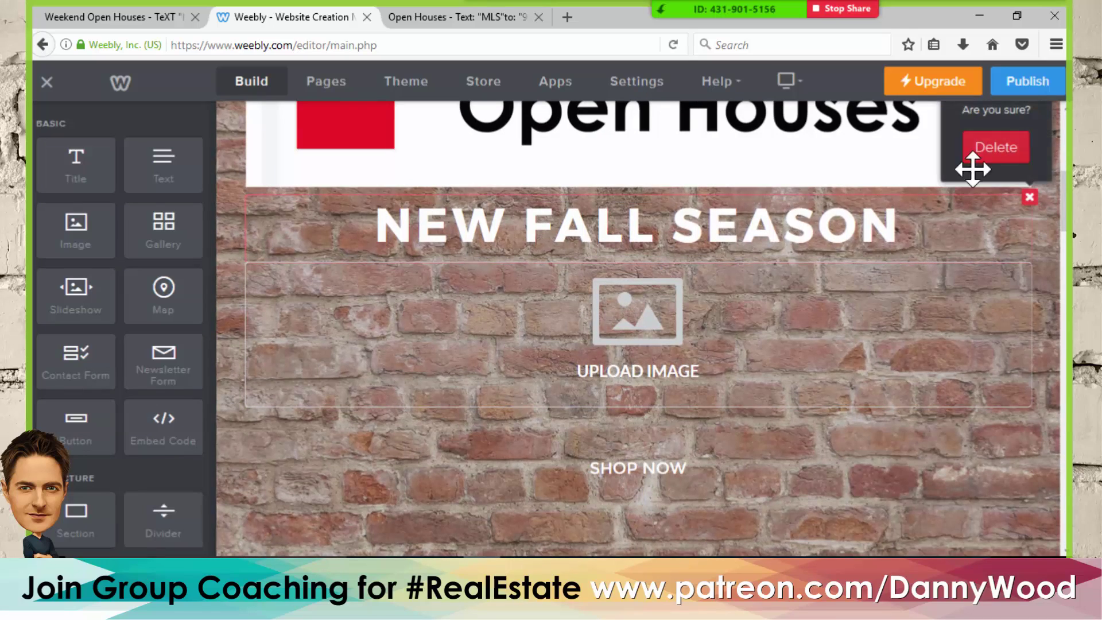
left_click(996, 149)
left_click(650, 456)
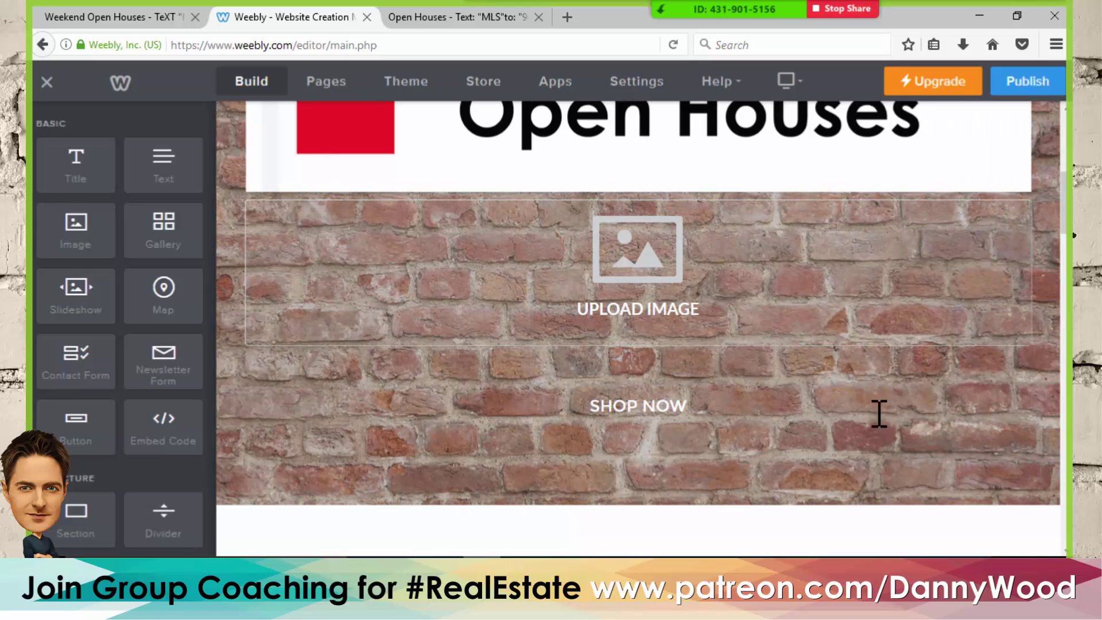
left_click(1029, 388)
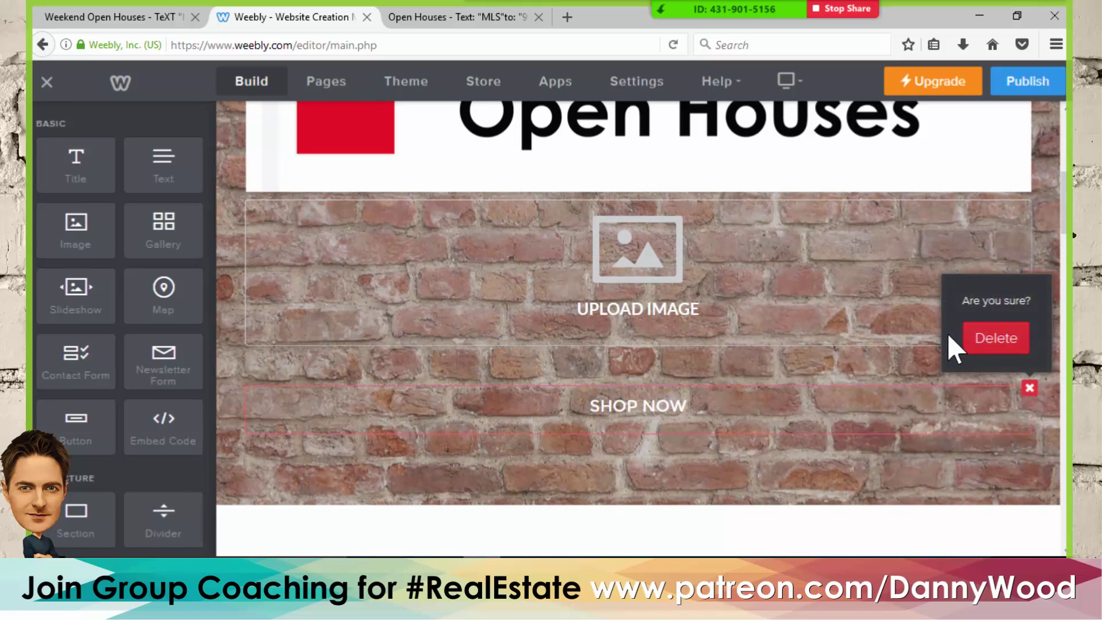
left_click(982, 340)
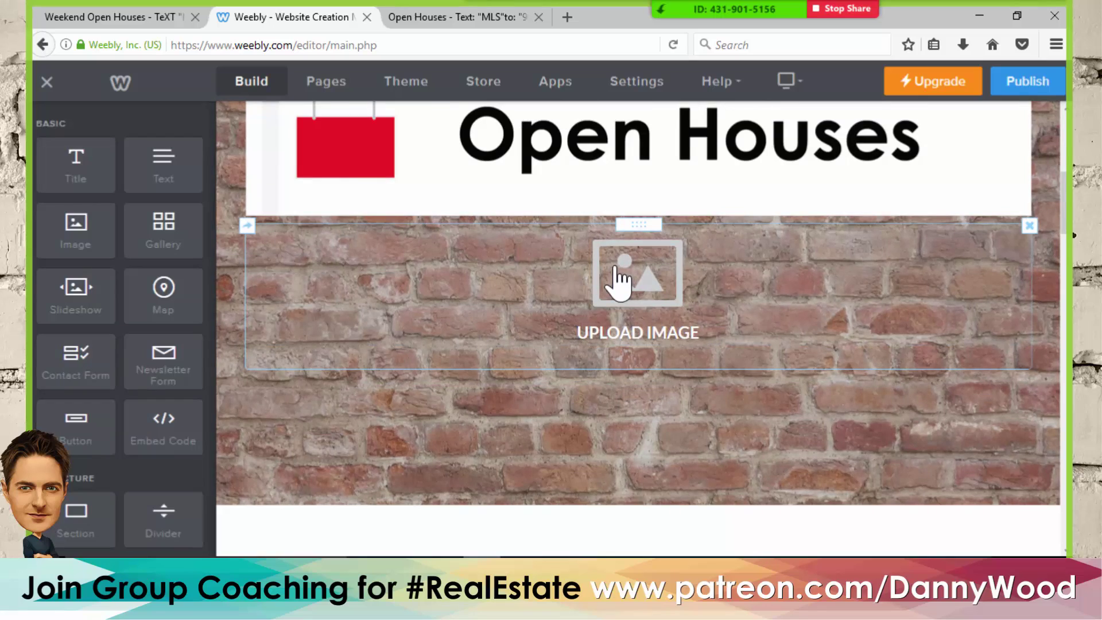
- Fill the empty image block with the uploaded Thinking of selling image, then add another image block beneath it
left_click(619, 281)
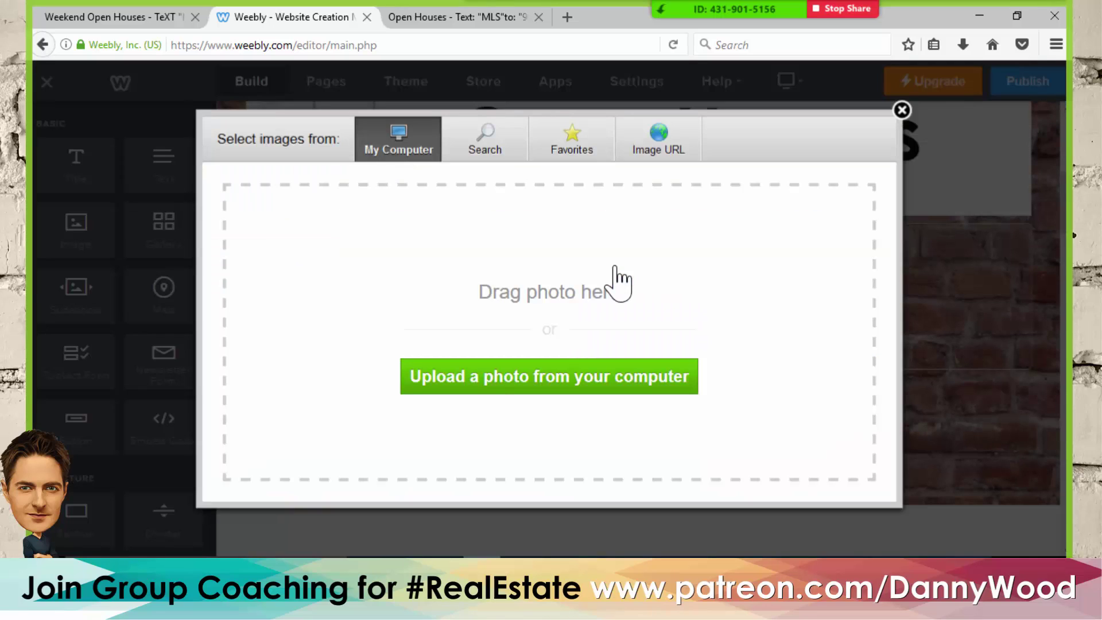
left_click(491, 379)
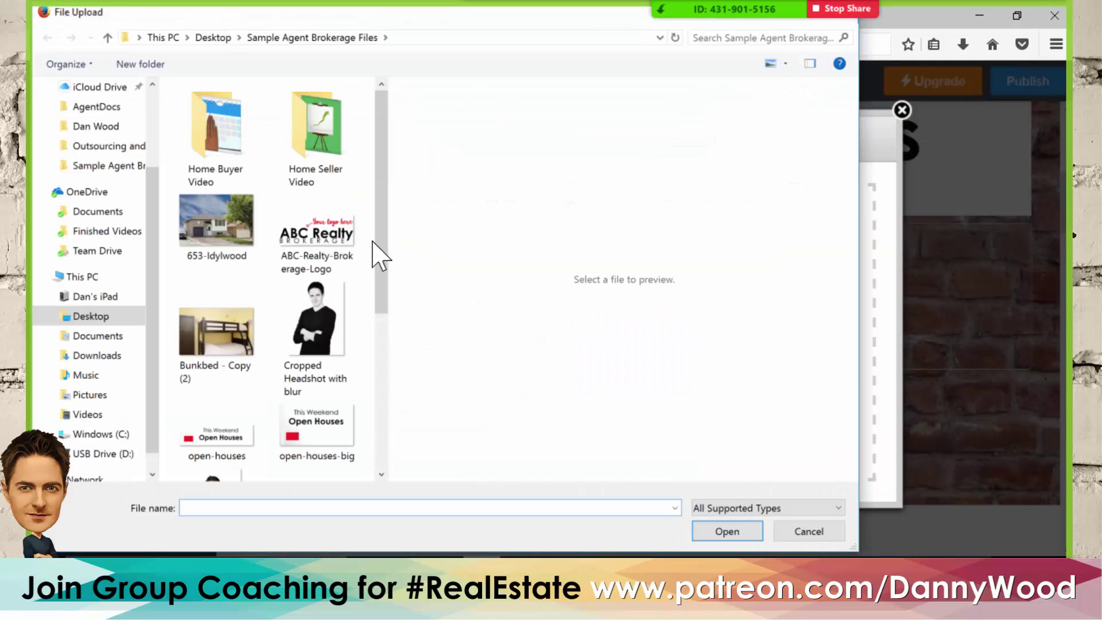
left_click_drag(386, 242, 373, 369)
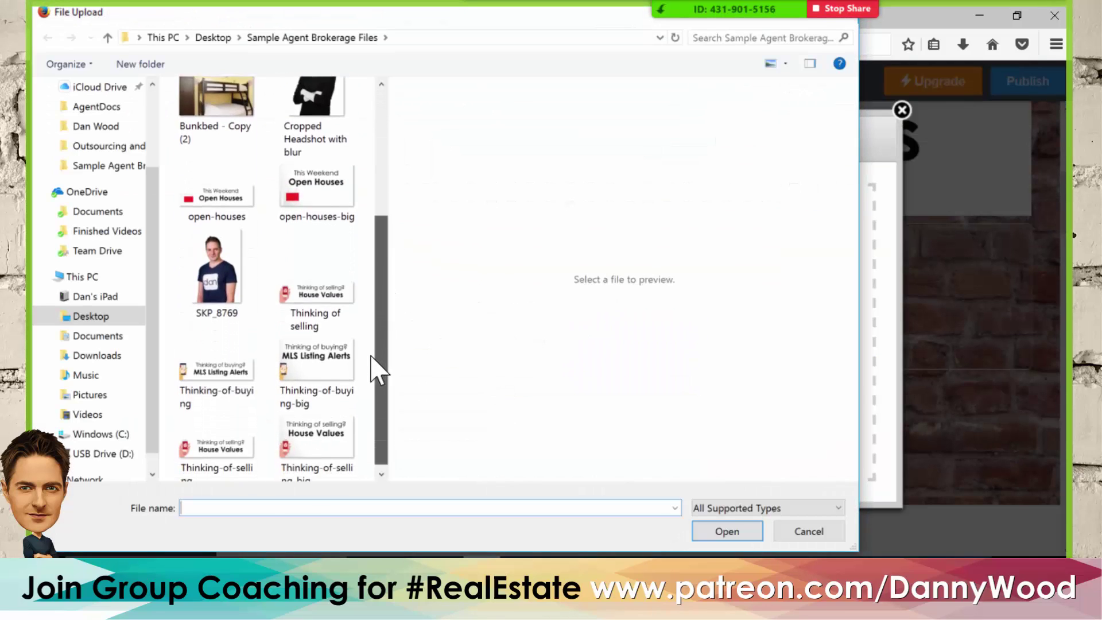
left_click(324, 296)
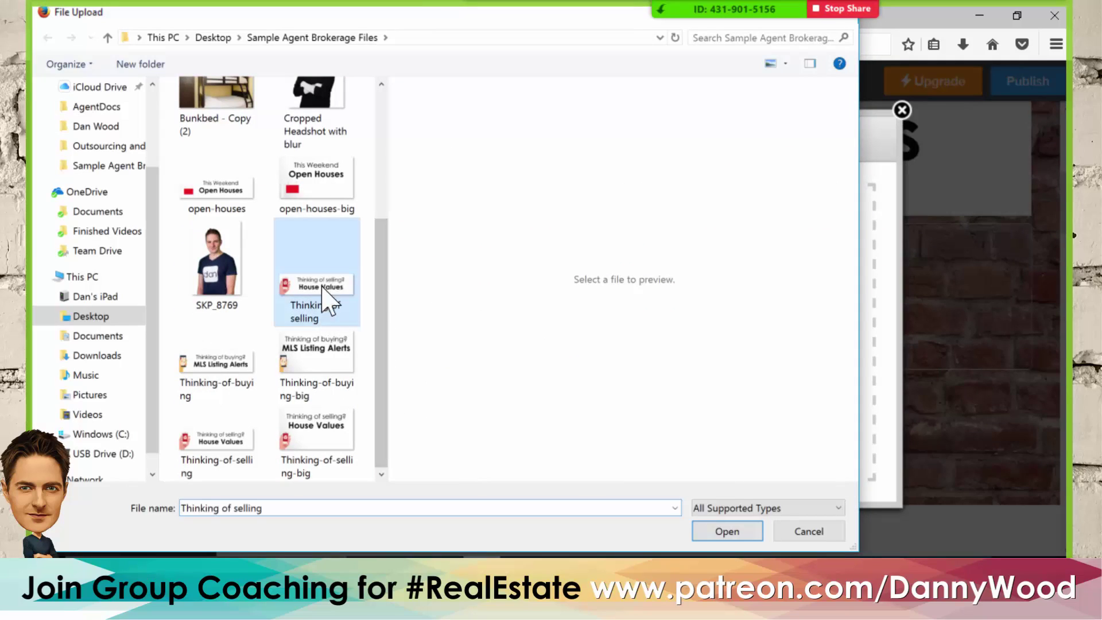
left_click(724, 531)
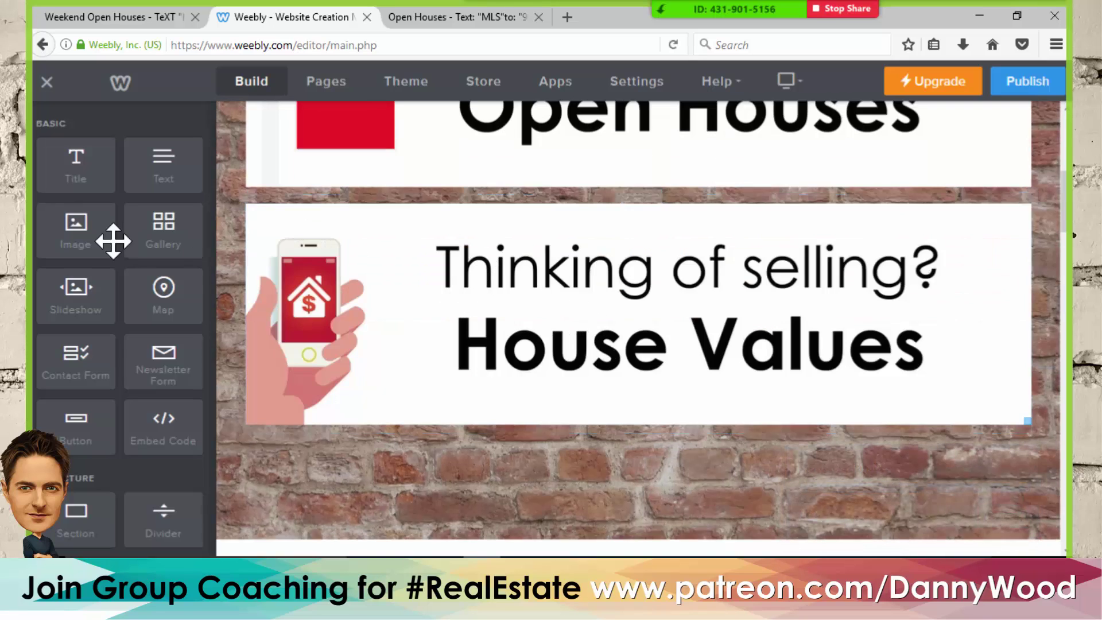
left_click_drag(71, 229, 504, 432)
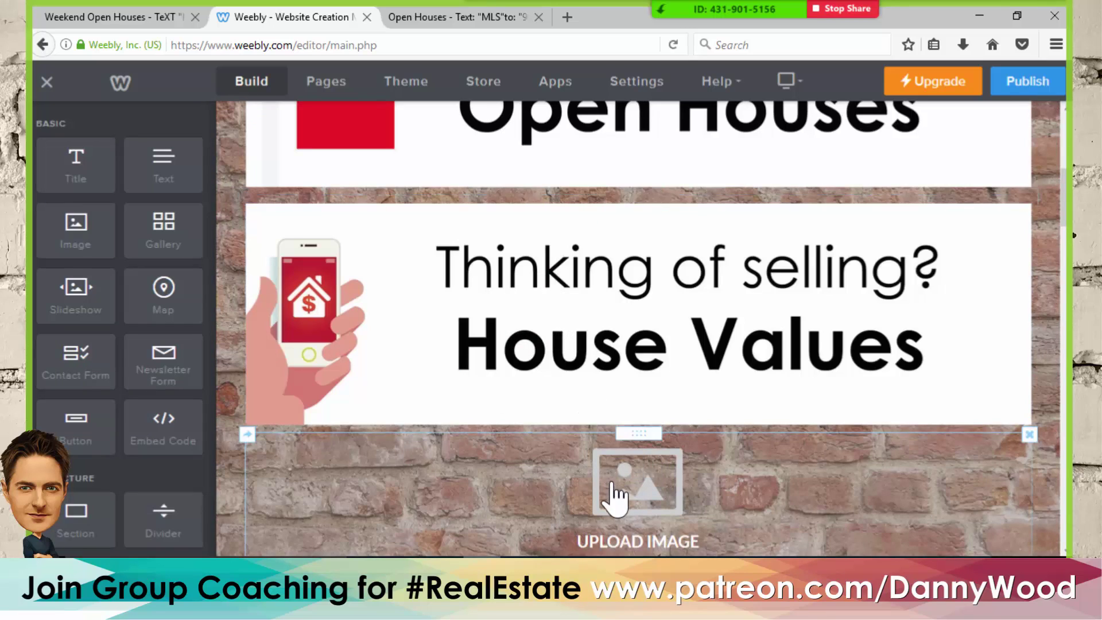
- Upload the Thinking-of-buying file into the empty image block below House Values
left_click(613, 492)
left_click(554, 378)
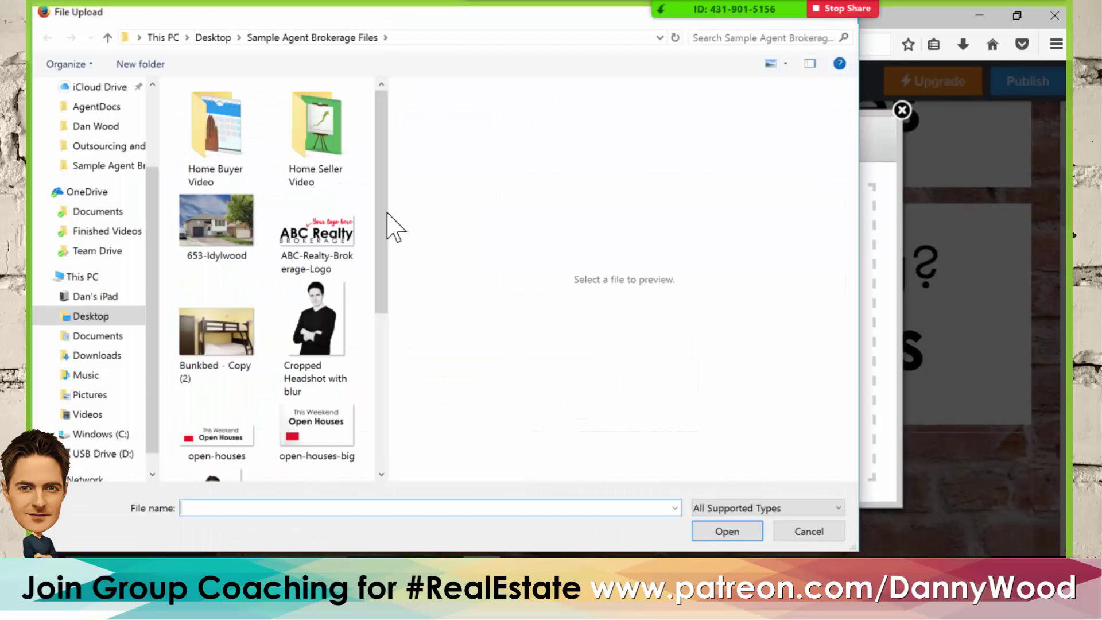
left_click_drag(383, 198, 389, 343)
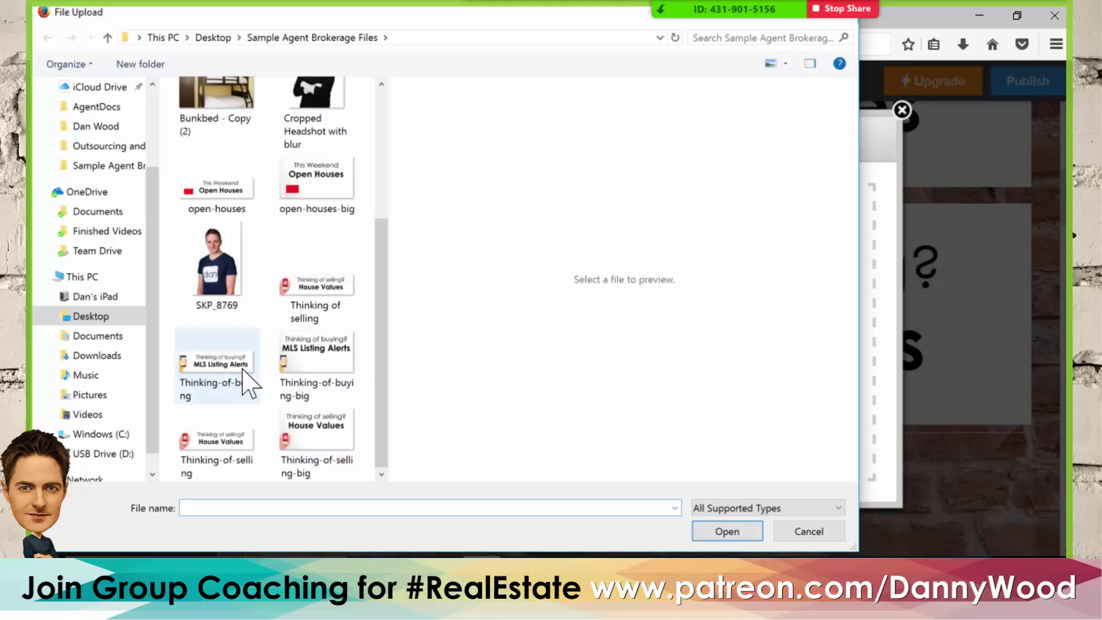
left_click(219, 371)
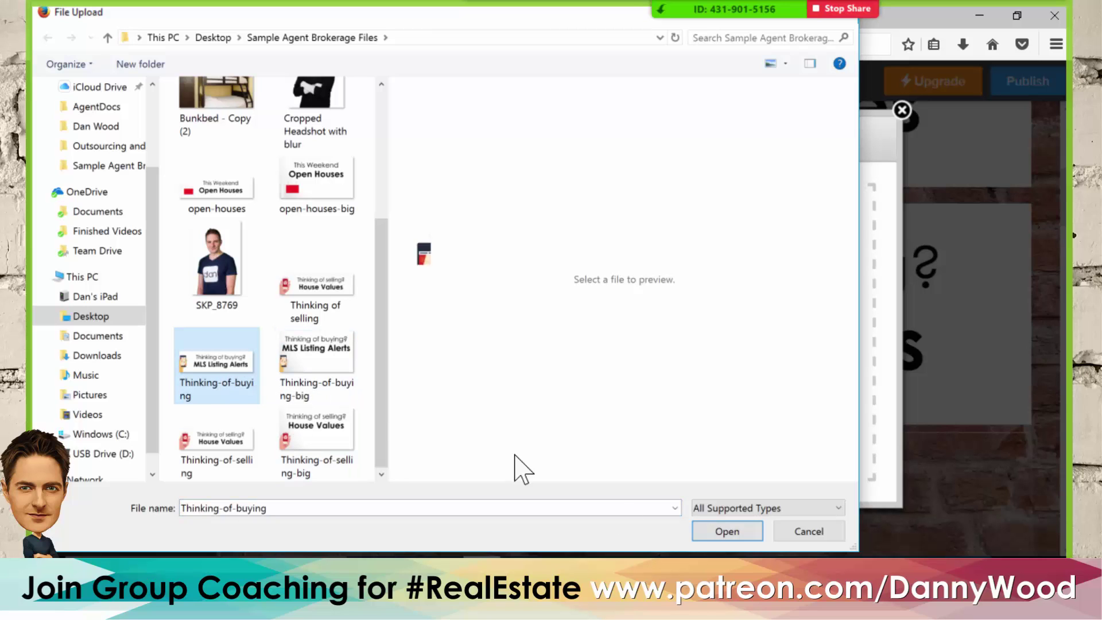
left_click(721, 532)
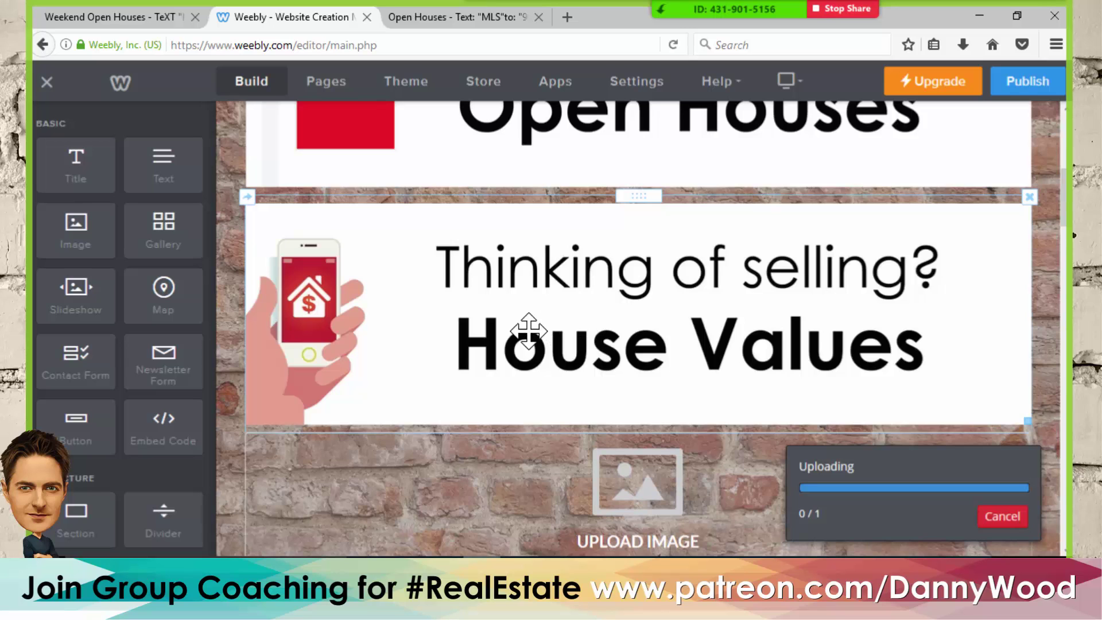
scroll(487, 320, "up", 6)
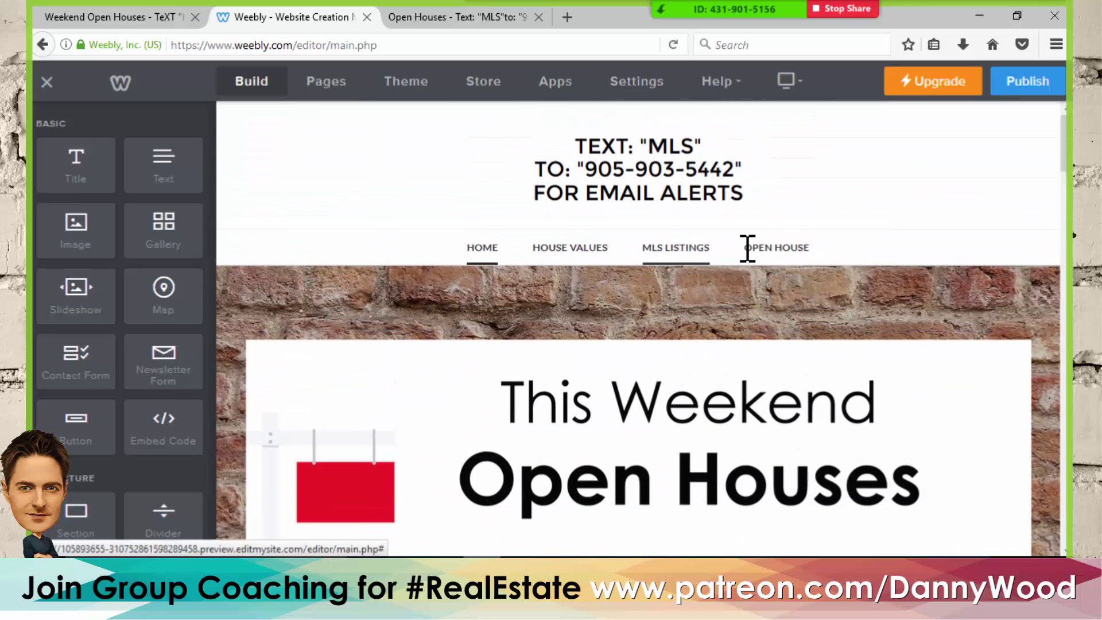
scroll(602, 278, "down", 4)
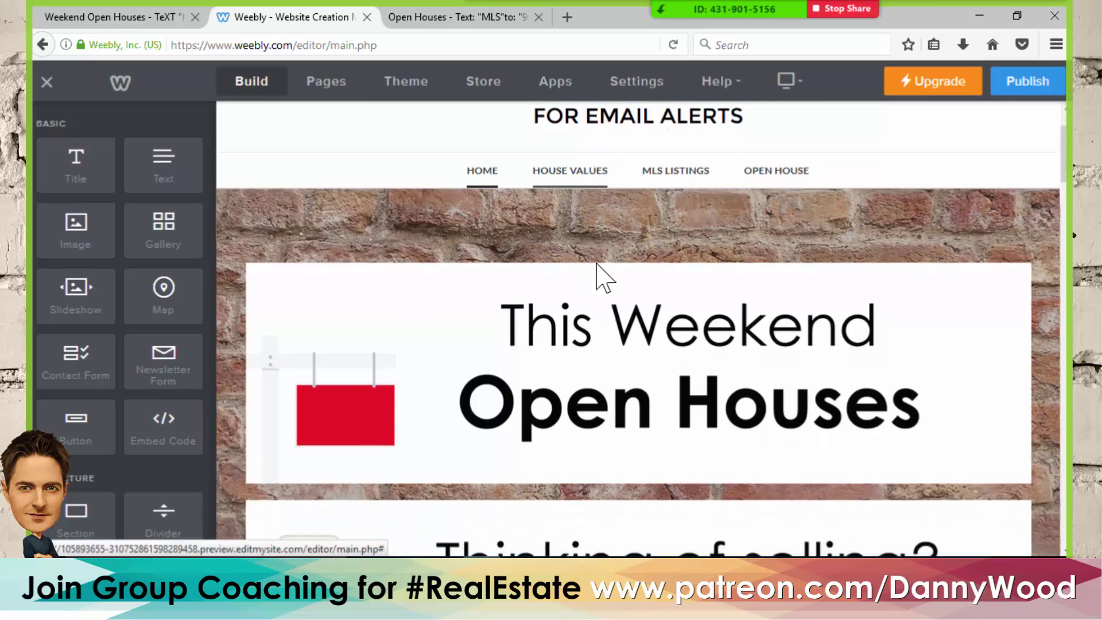
scroll(596, 263, "down", 5)
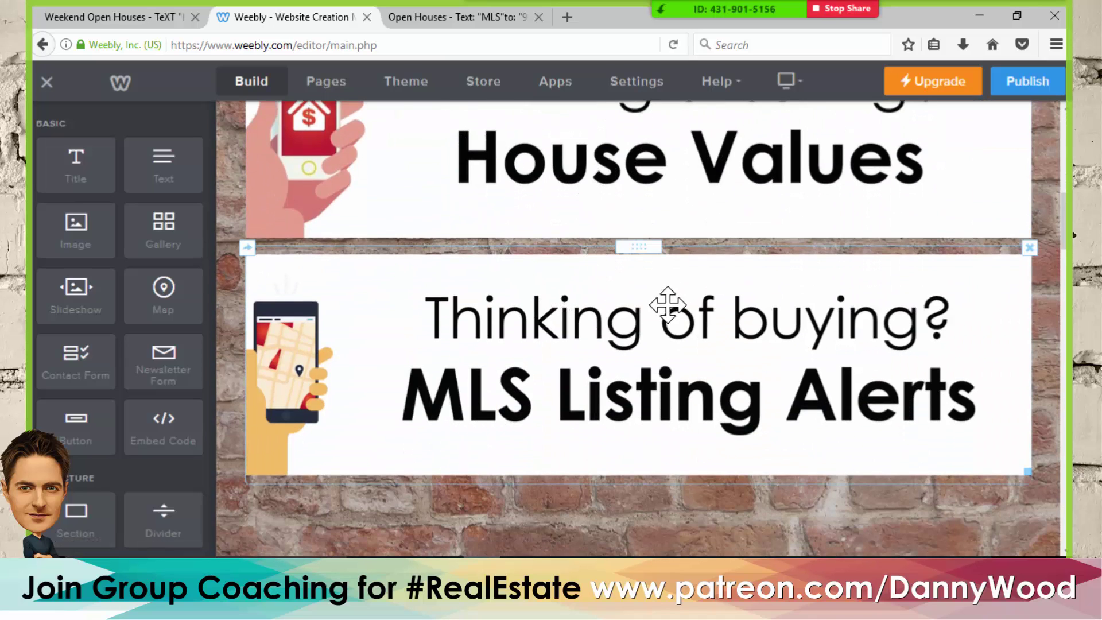
scroll(601, 308, "up", 3)
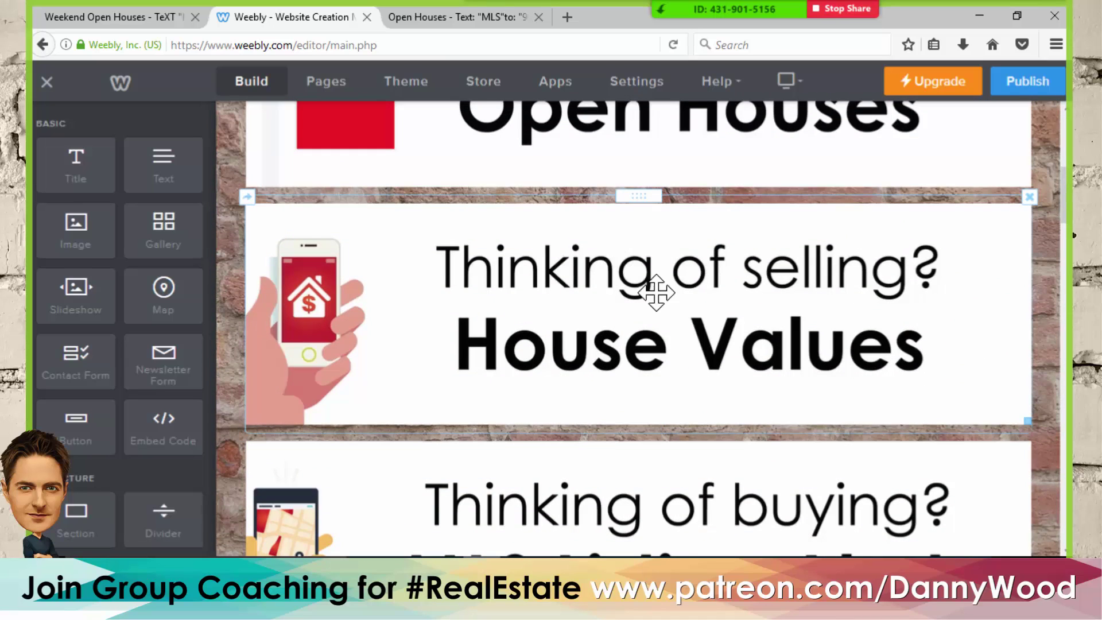
scroll(656, 293, "up", 3)
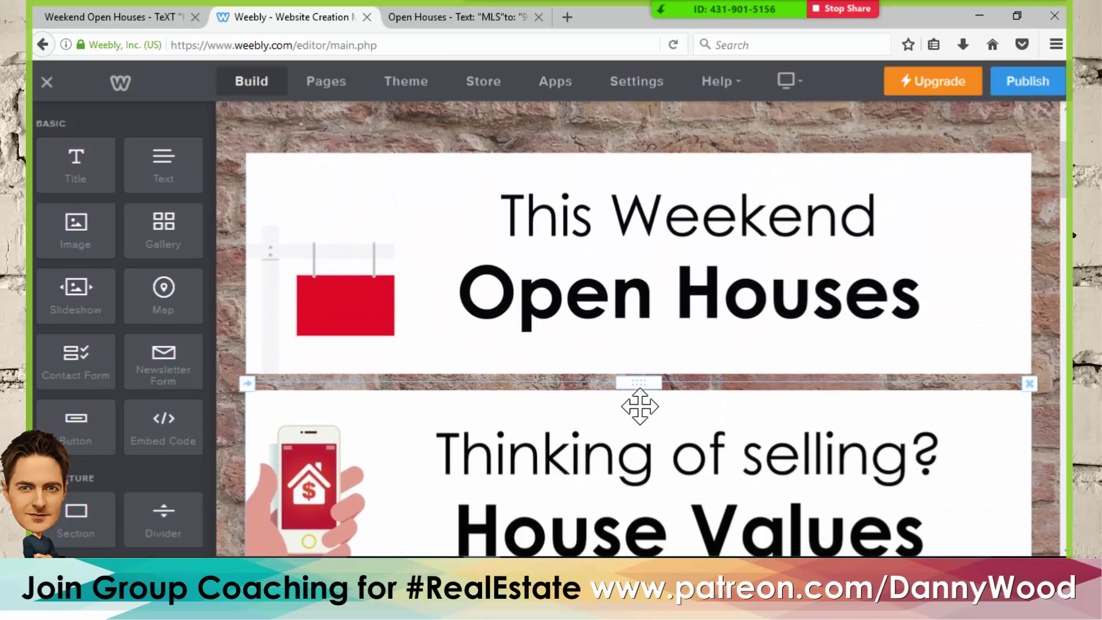
left_click_drag(632, 381, 624, 176)
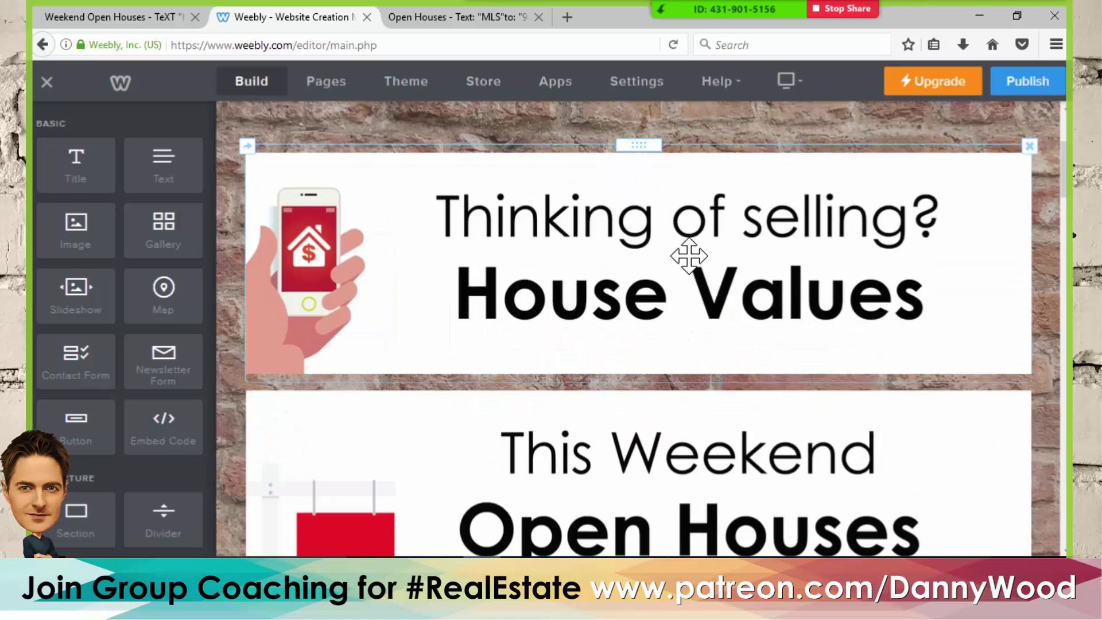
scroll(688, 255, "down", 6)
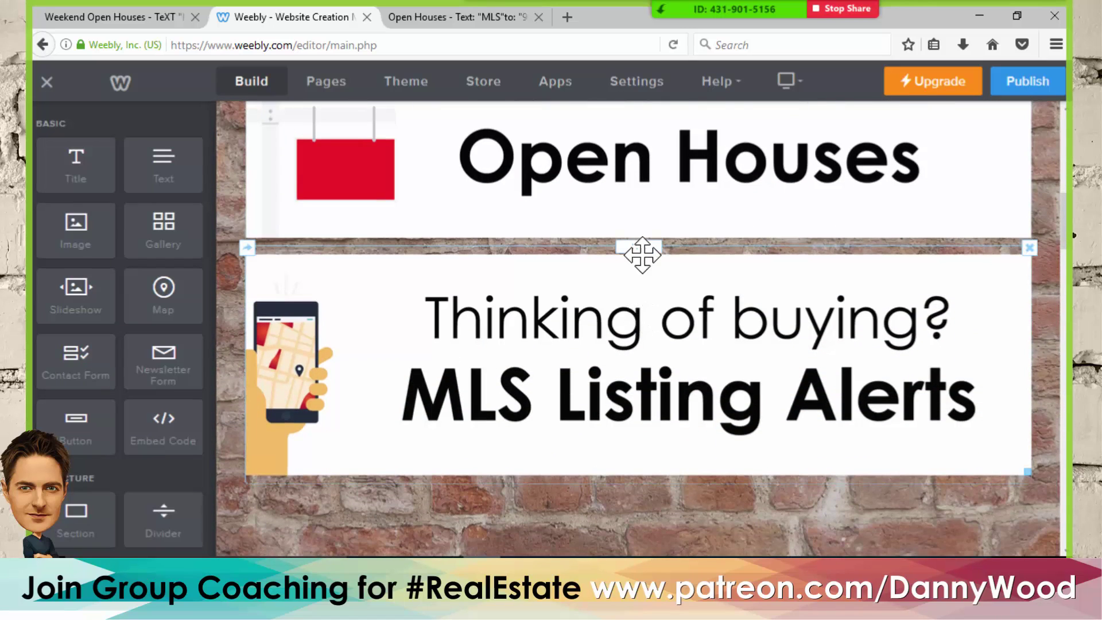
scroll(687, 316, "up", 2)
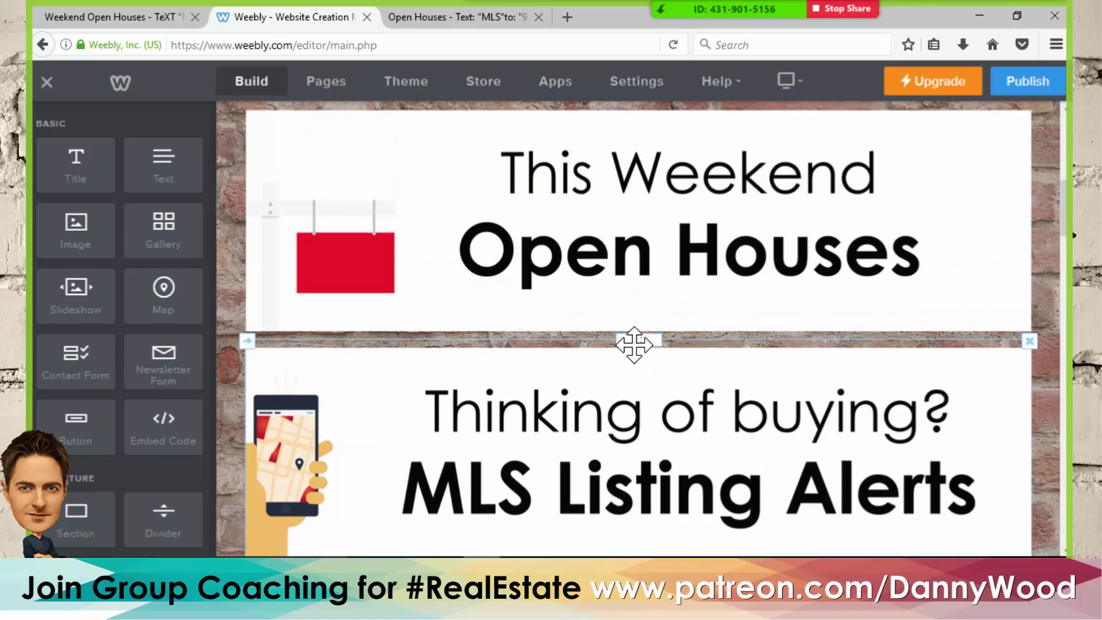
left_click_drag(634, 344, 560, 172)
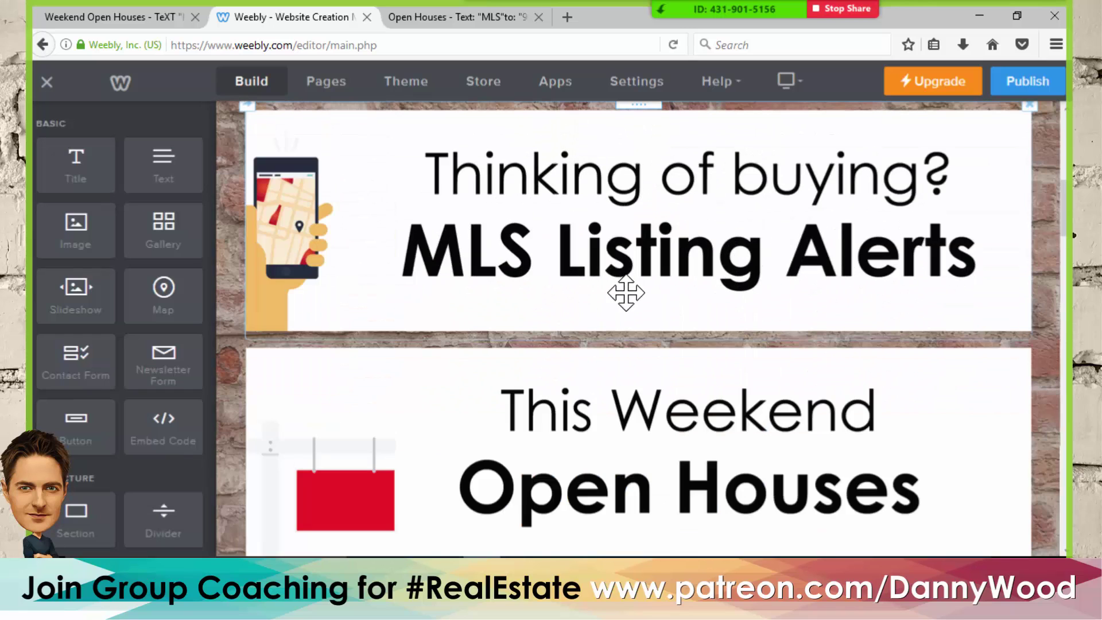
scroll(631, 317, "up", 5)
scroll(630, 313, "down", 7)
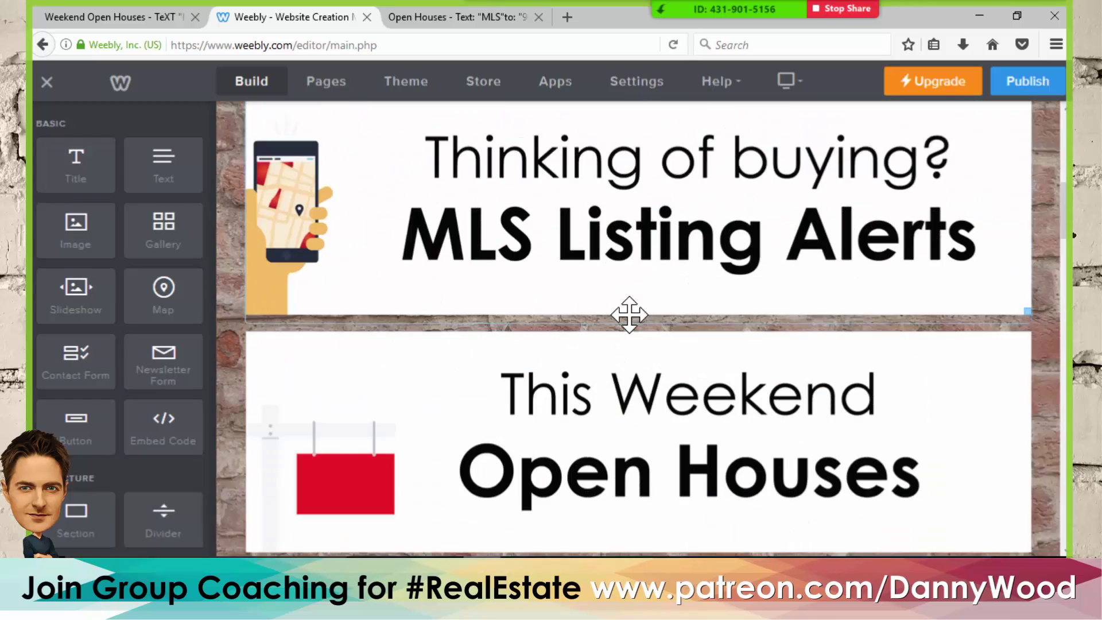
scroll(648, 313, "down", 5)
- Delete the FEATURED COLLECTION heading, its placeholder paragraph and the store category block
scroll(659, 321, "up", 2)
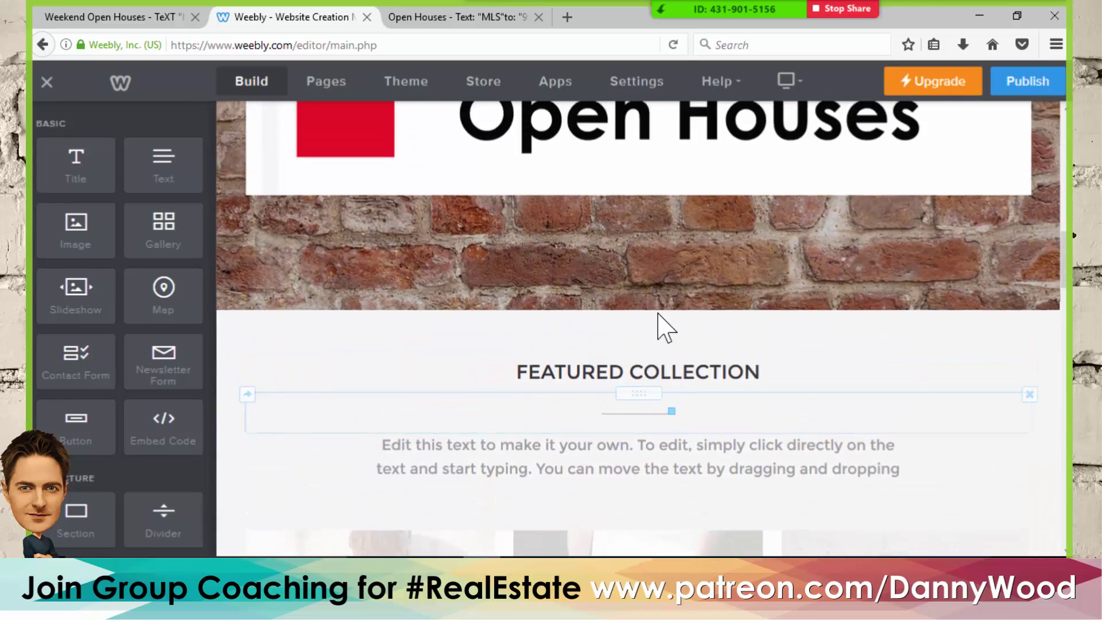
scroll(662, 324, "down", 2)
scroll(666, 327, "down", 1)
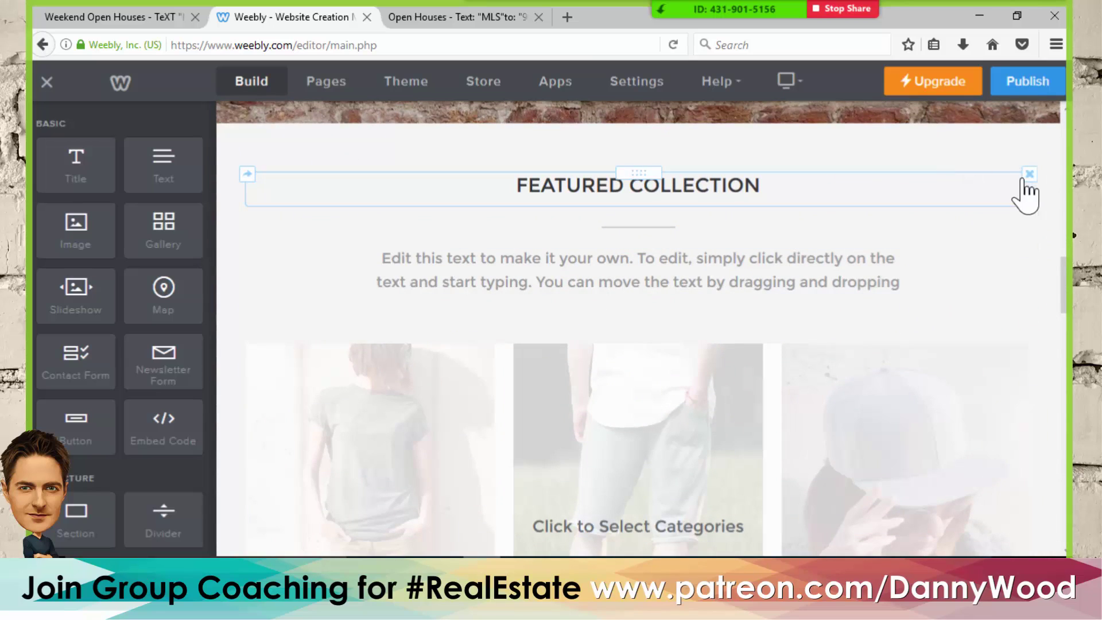
left_click(1028, 175)
left_click(990, 135)
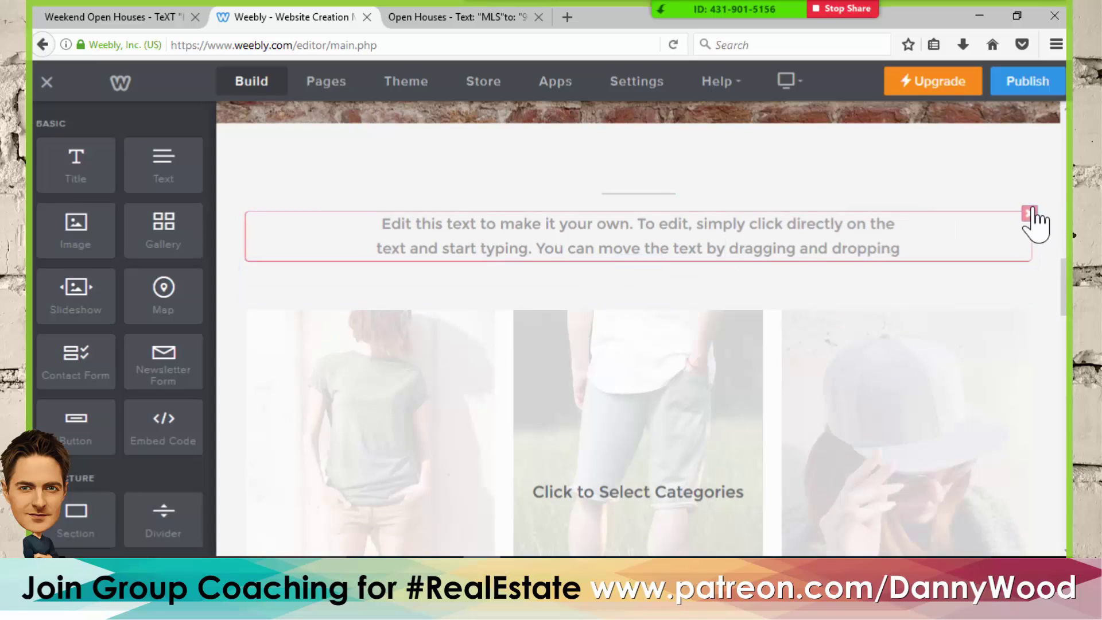
left_click(1029, 213)
left_click(998, 164)
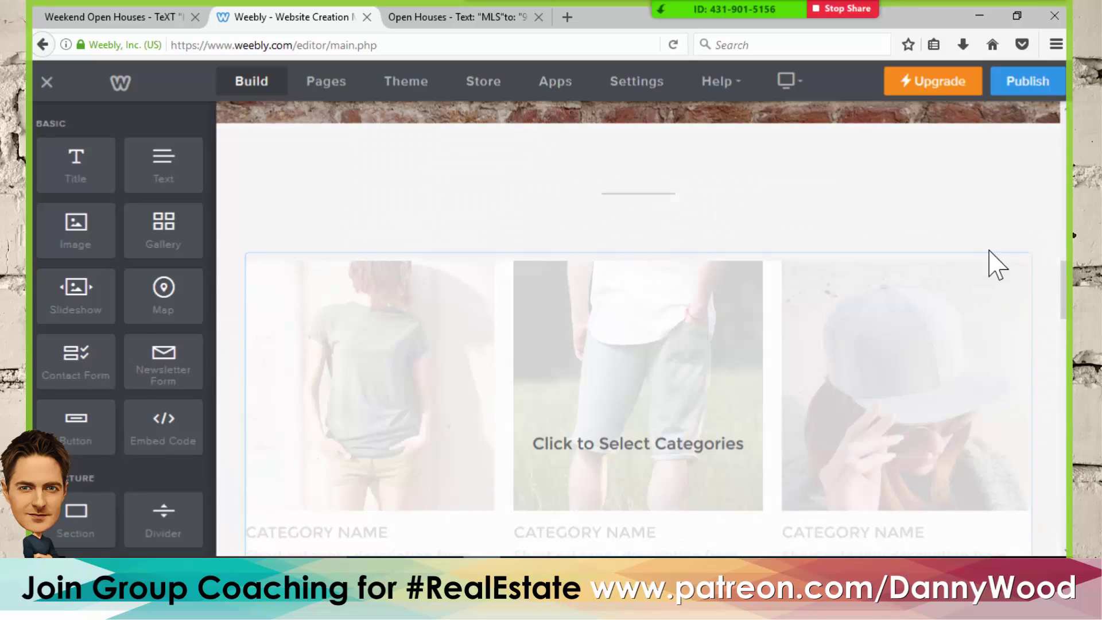
left_click(994, 263)
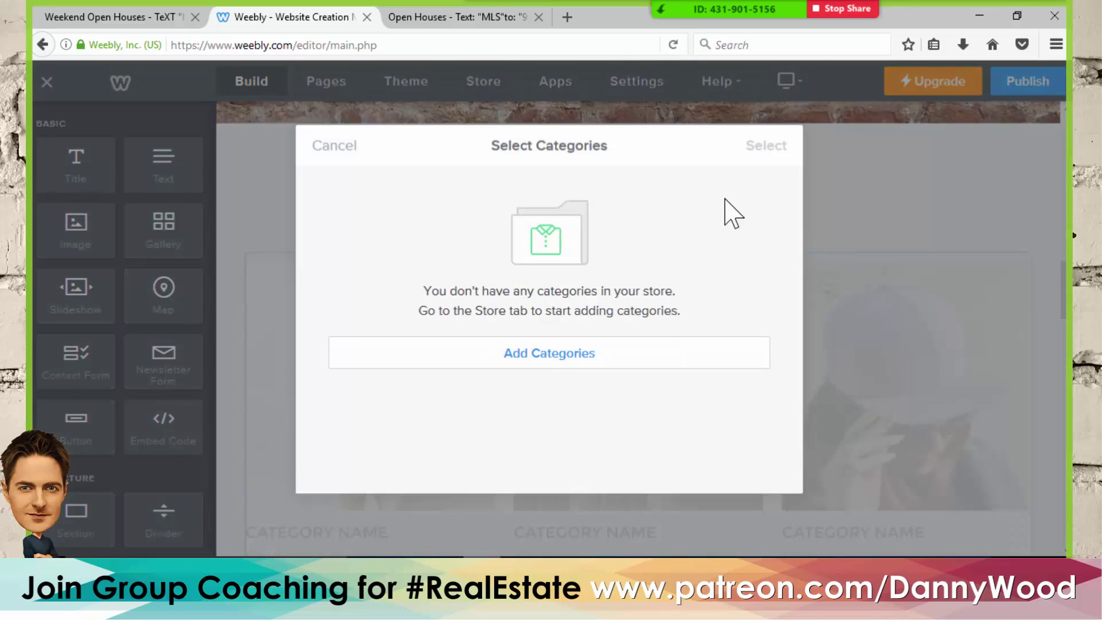
left_click(345, 151)
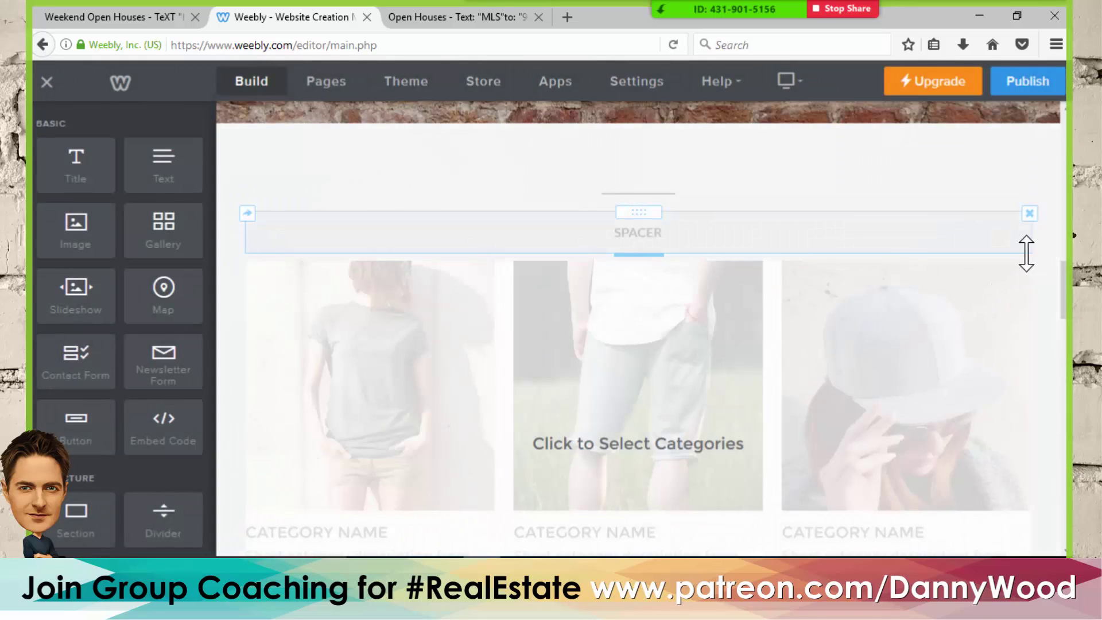
left_click(1029, 255)
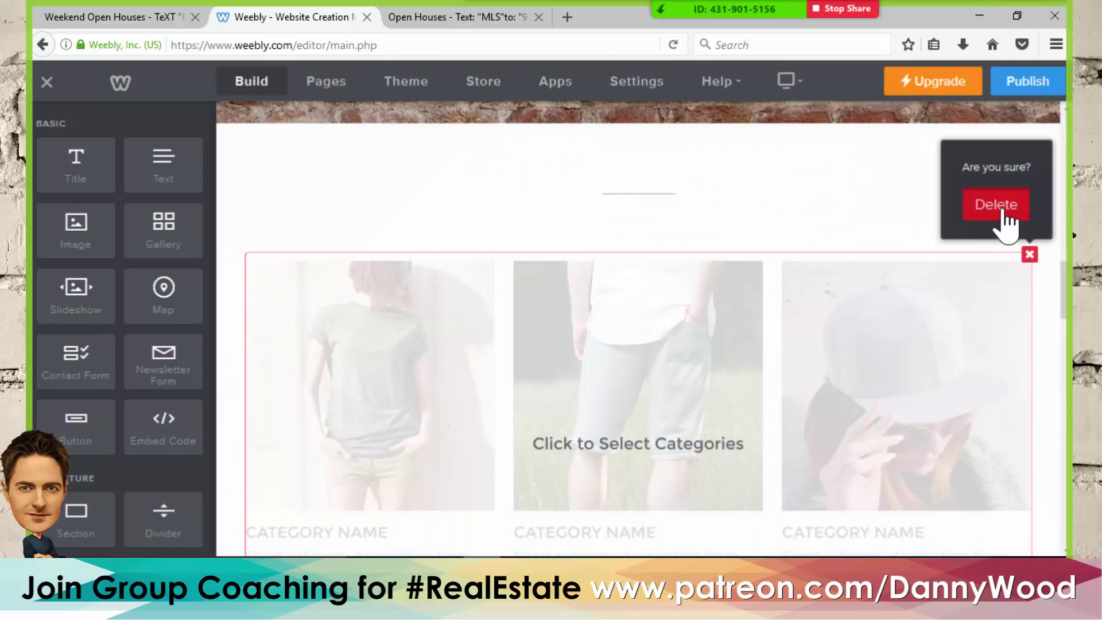
left_click(996, 206)
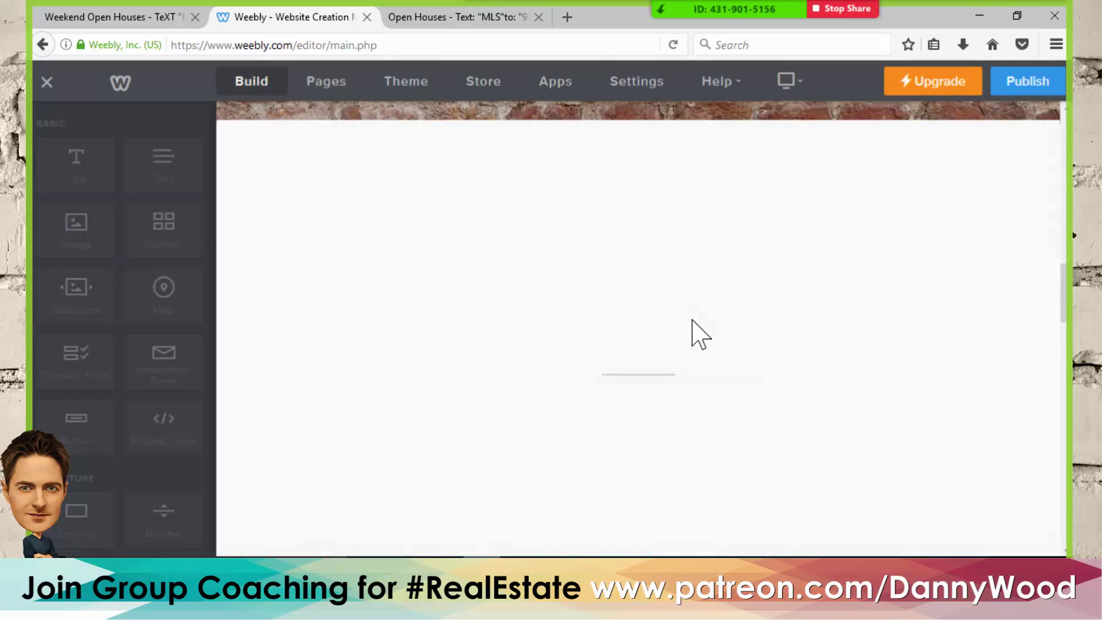
- Delete the emptied former Featured Collection section above the eyewear row
scroll(693, 321, "down", 3)
scroll(794, 295, "down", 9)
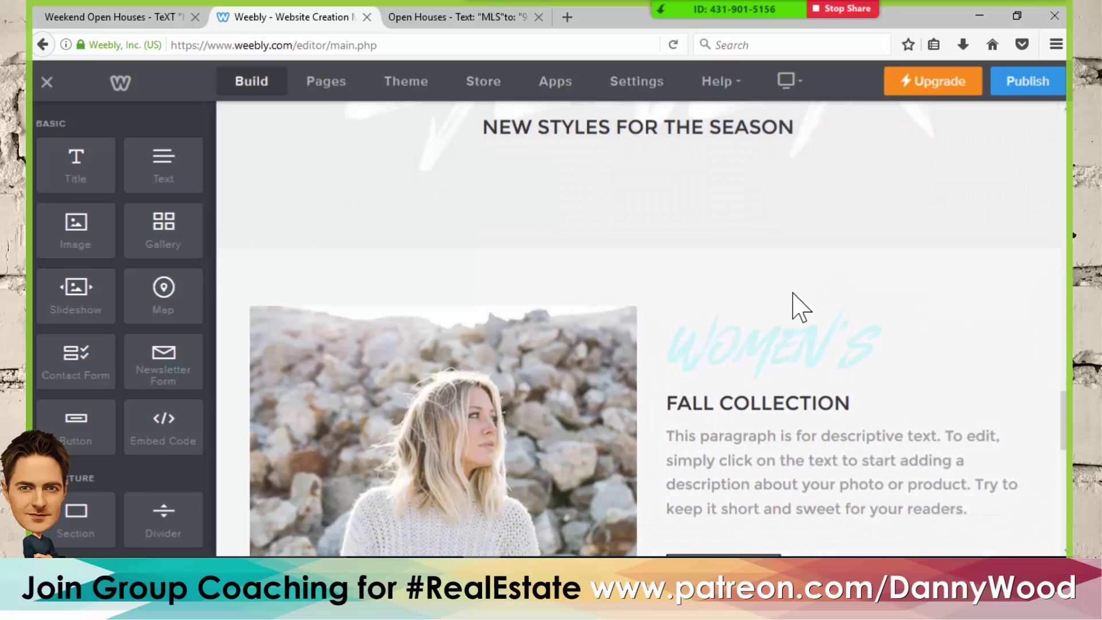
scroll(794, 307, "up", 7)
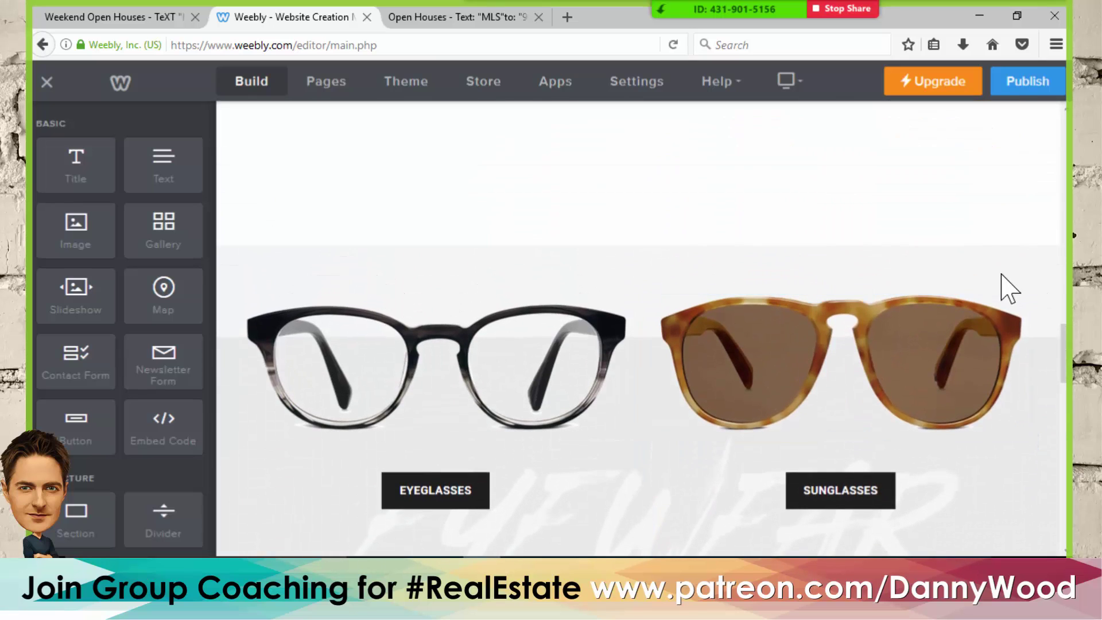
scroll(1009, 288, "up", 2)
scroll(819, 286, "up", 3)
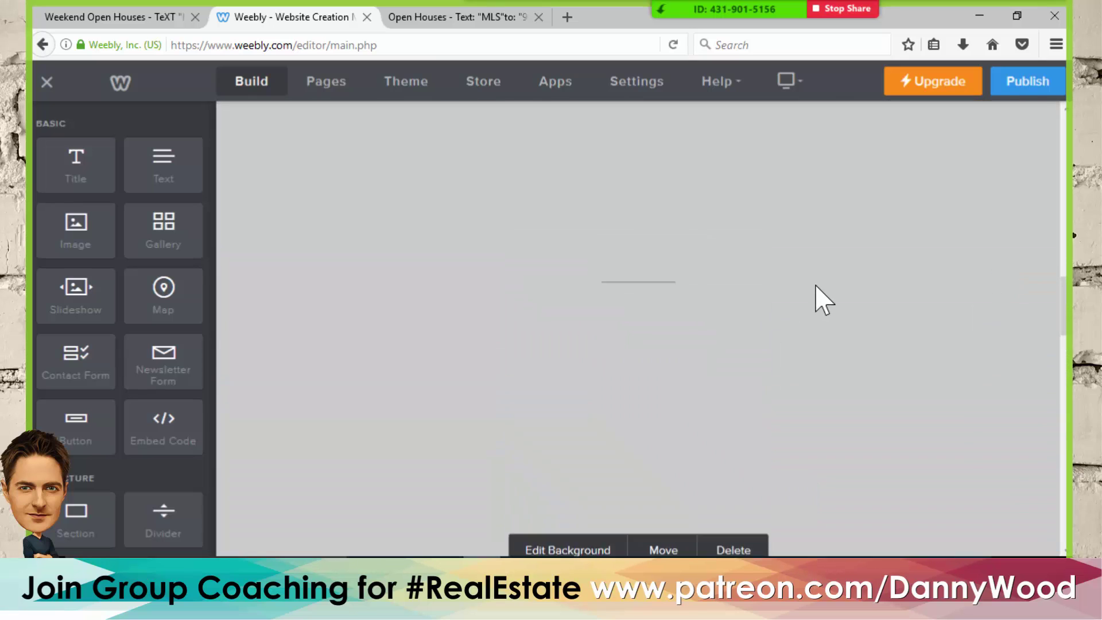
scroll(809, 281, "down", 5)
left_click(733, 269)
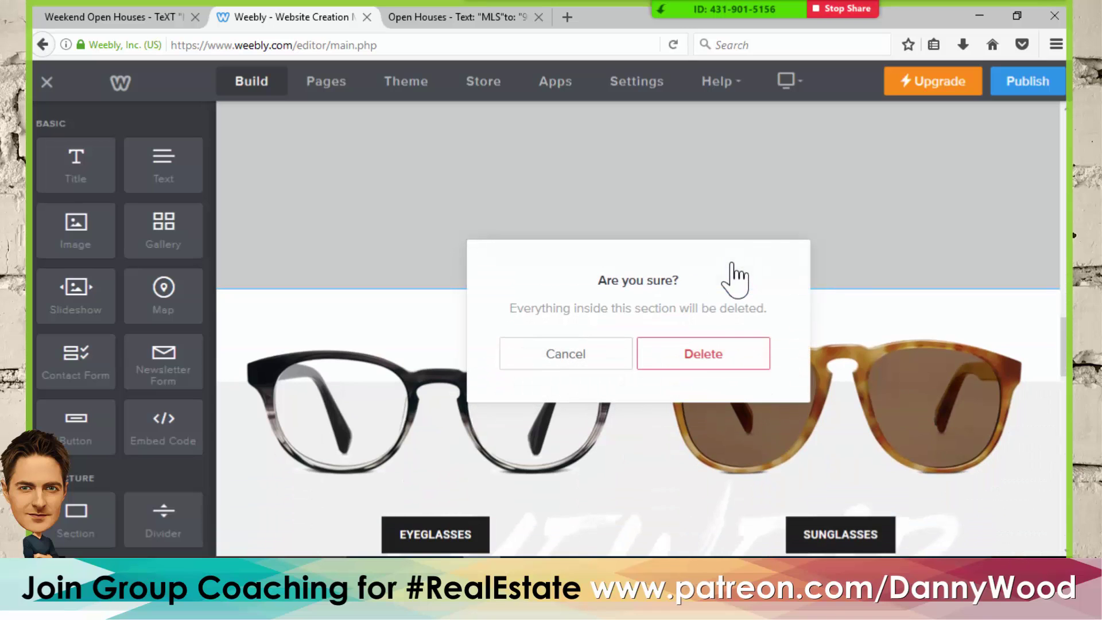
left_click(687, 359)
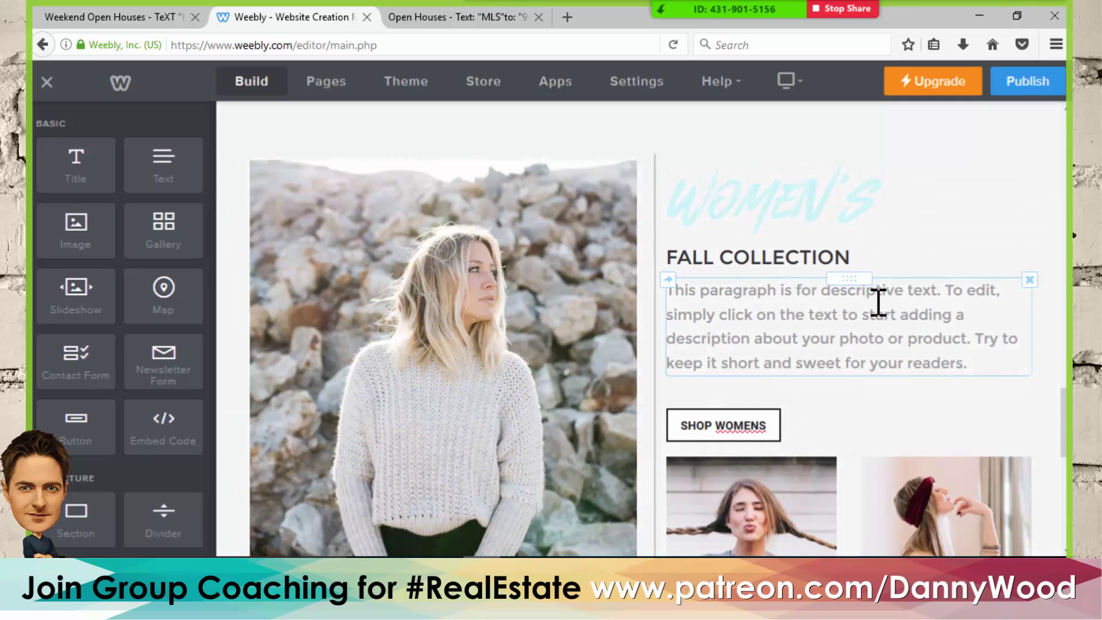
scroll(937, 280, "up", 3)
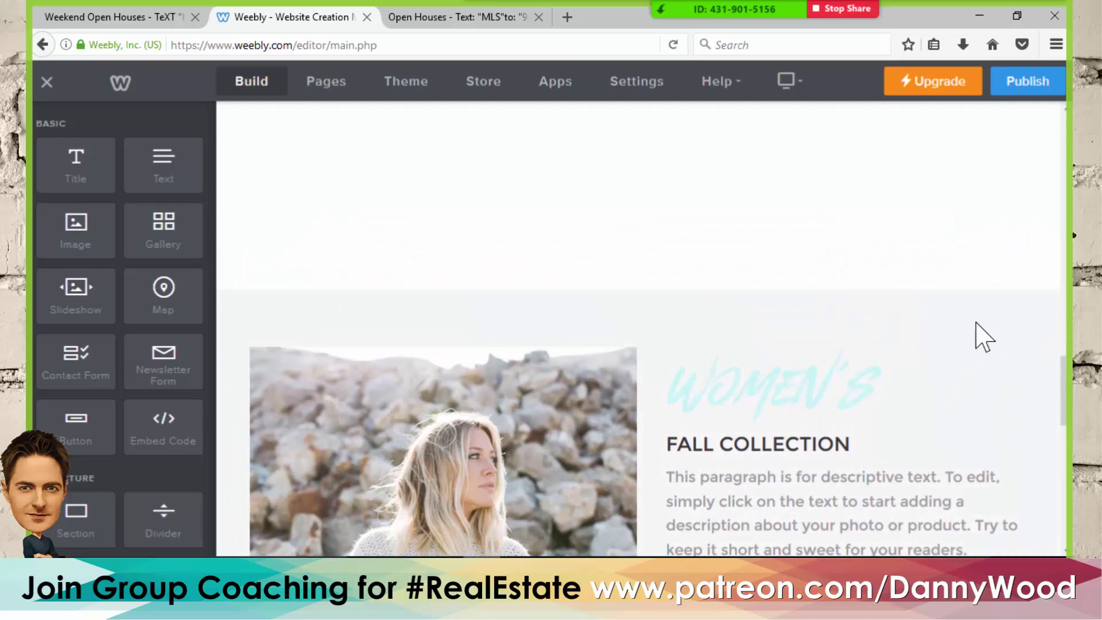
scroll(975, 323, "down", 10)
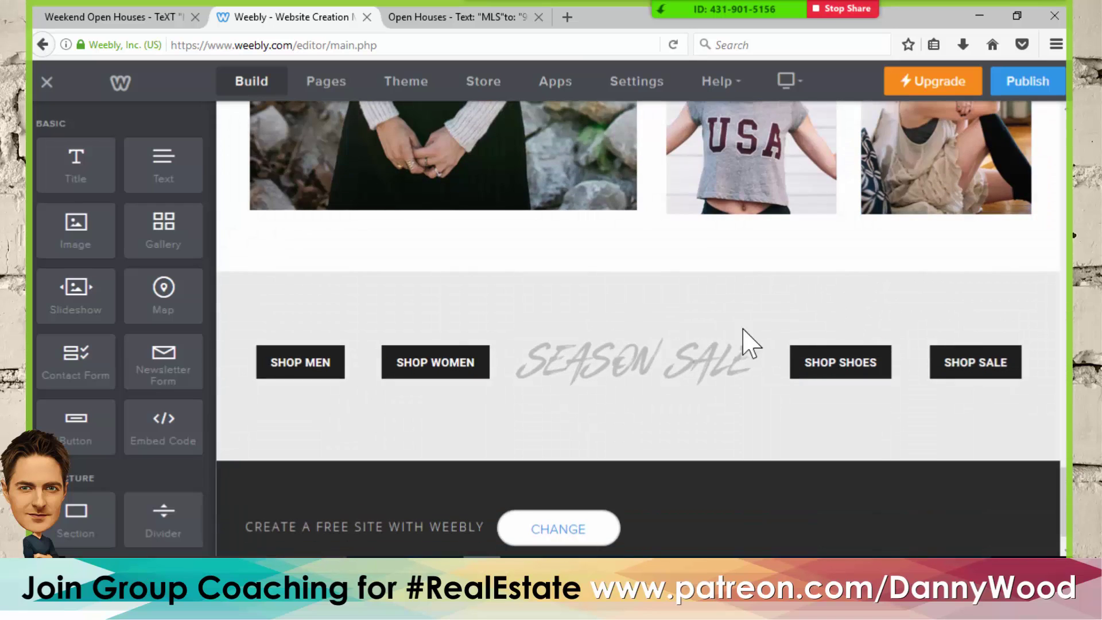
scroll(635, 343, "up", 8)
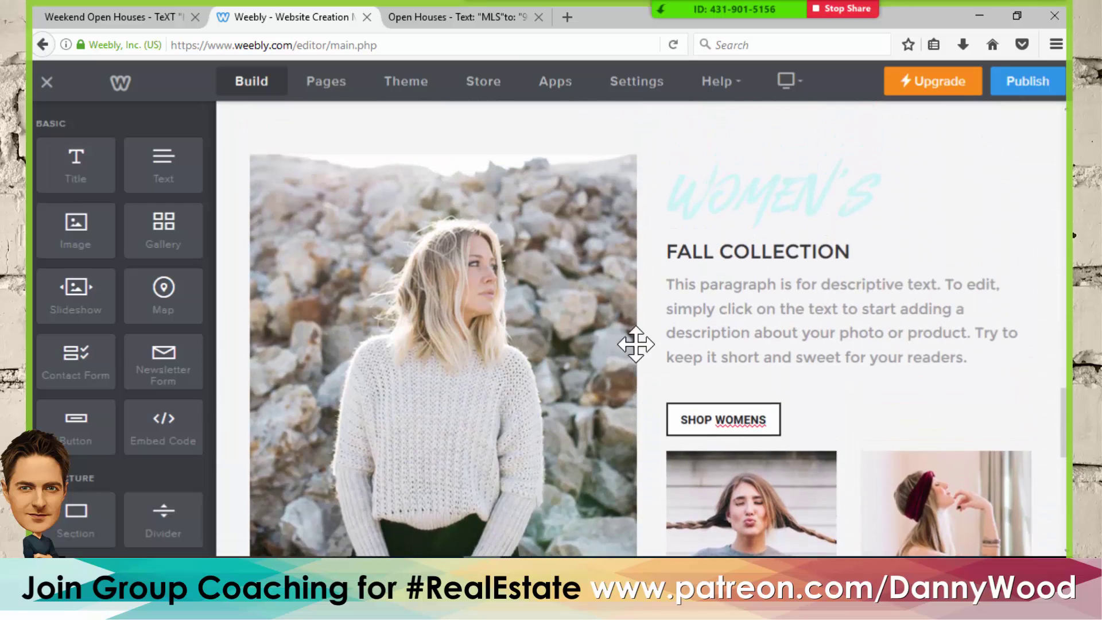
scroll(635, 343, "up", 2)
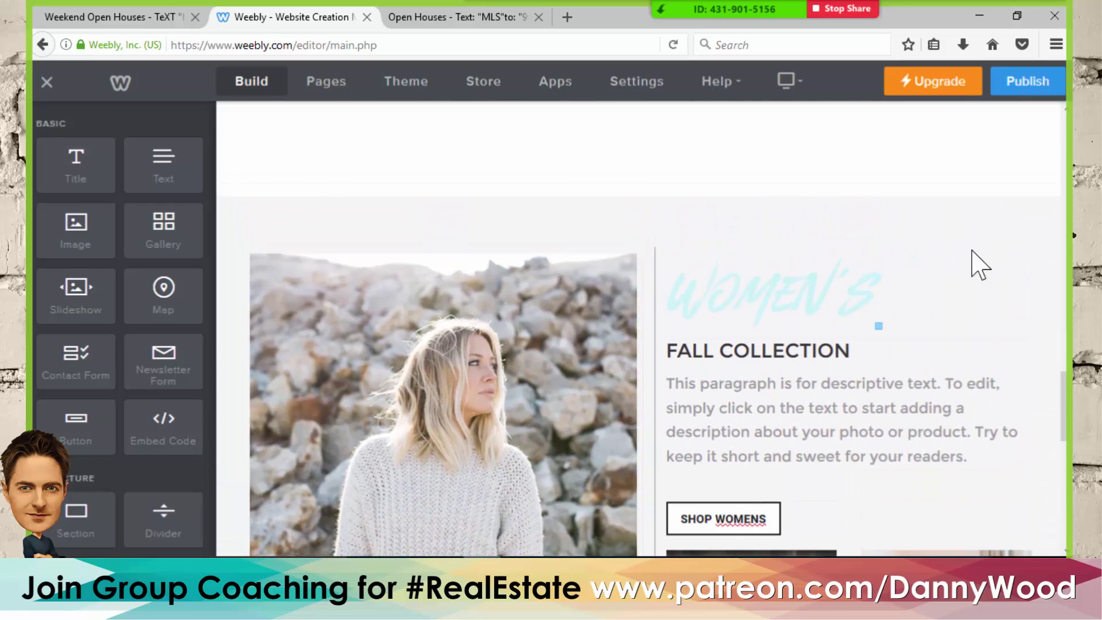
- Delete the WOMEN'S title, the SHOP WOMENS button and both gallery photos
left_click(1029, 245)
left_click(996, 196)
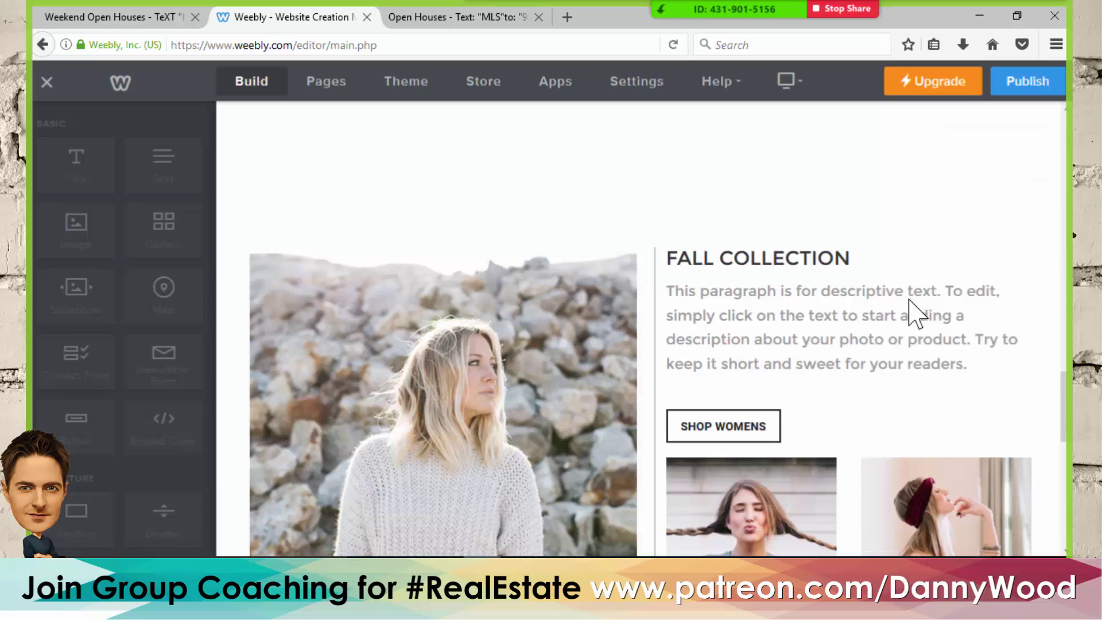
scroll(799, 333, "down", 3)
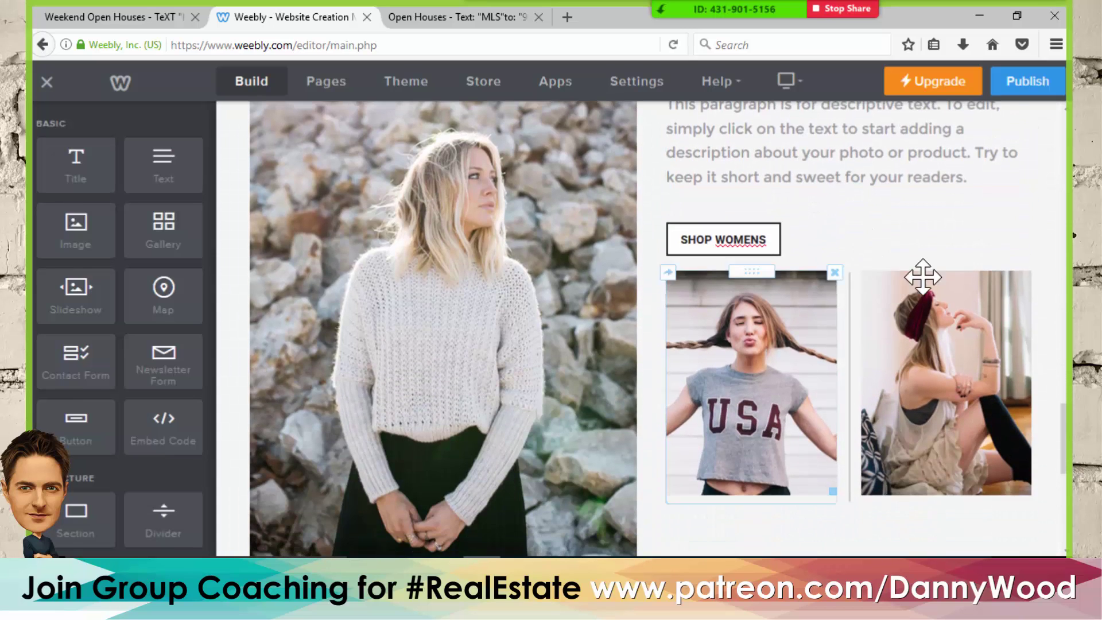
left_click(1029, 191)
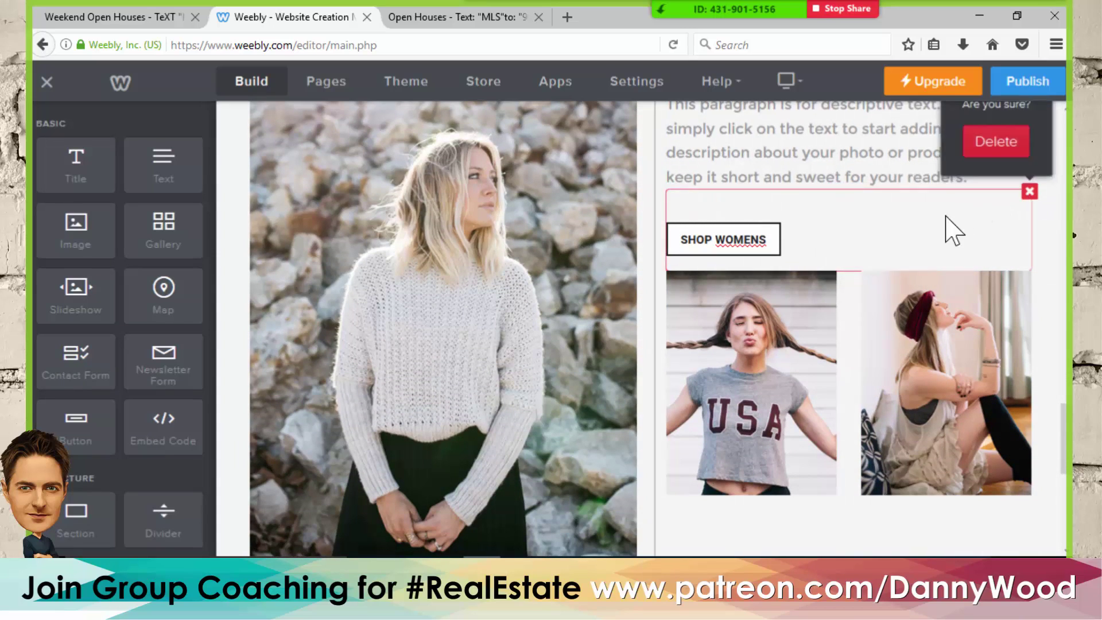
left_click(996, 140)
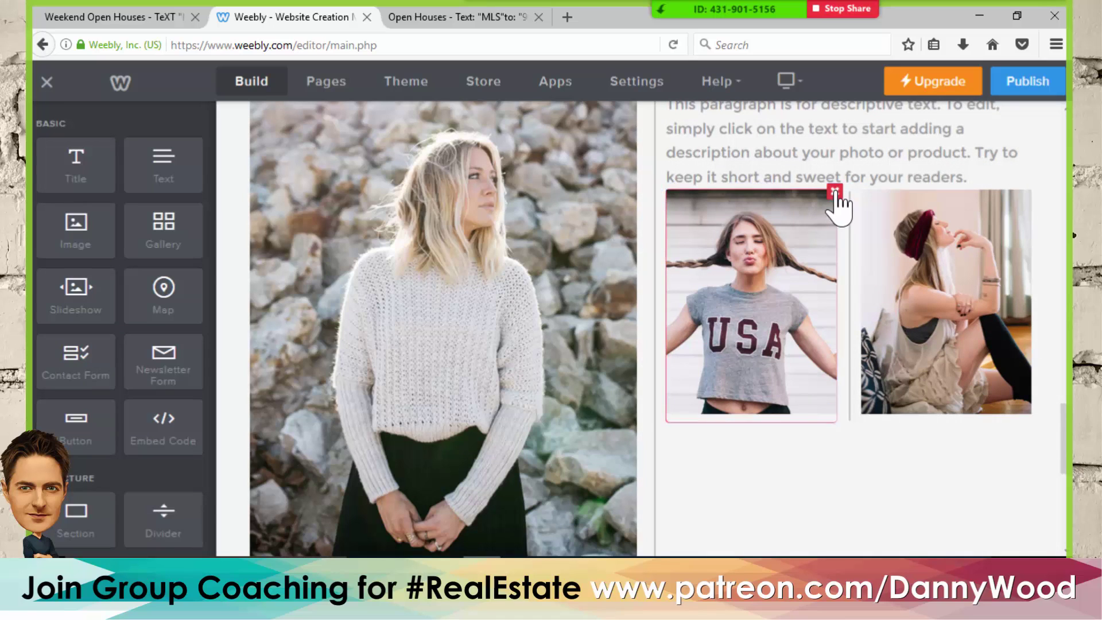
left_click(835, 191)
left_click(806, 141)
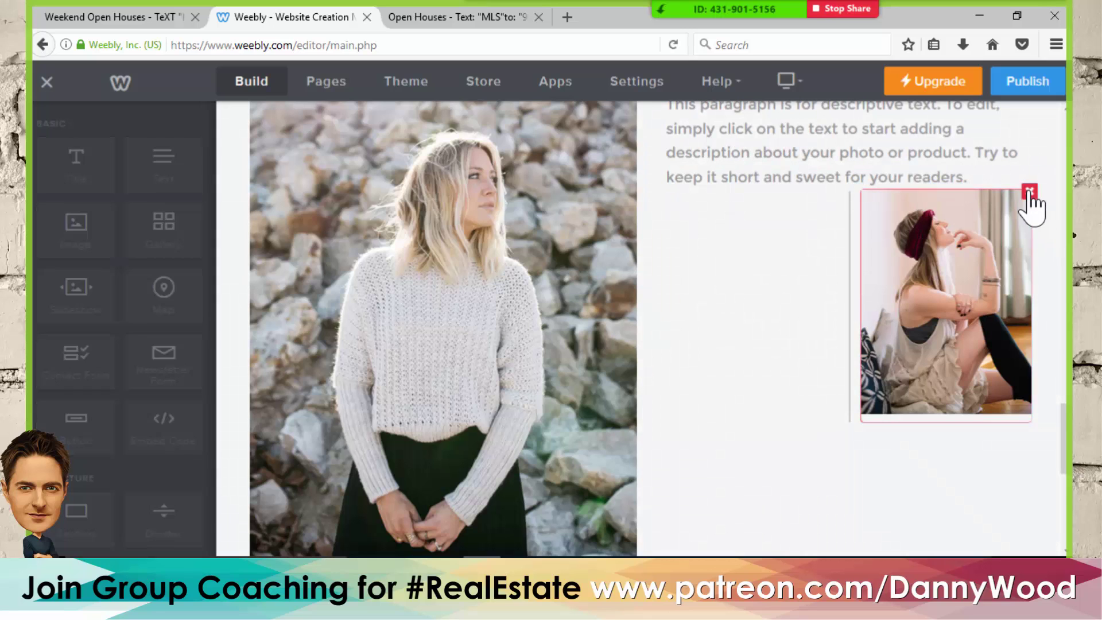
left_click(1026, 191)
left_click(995, 144)
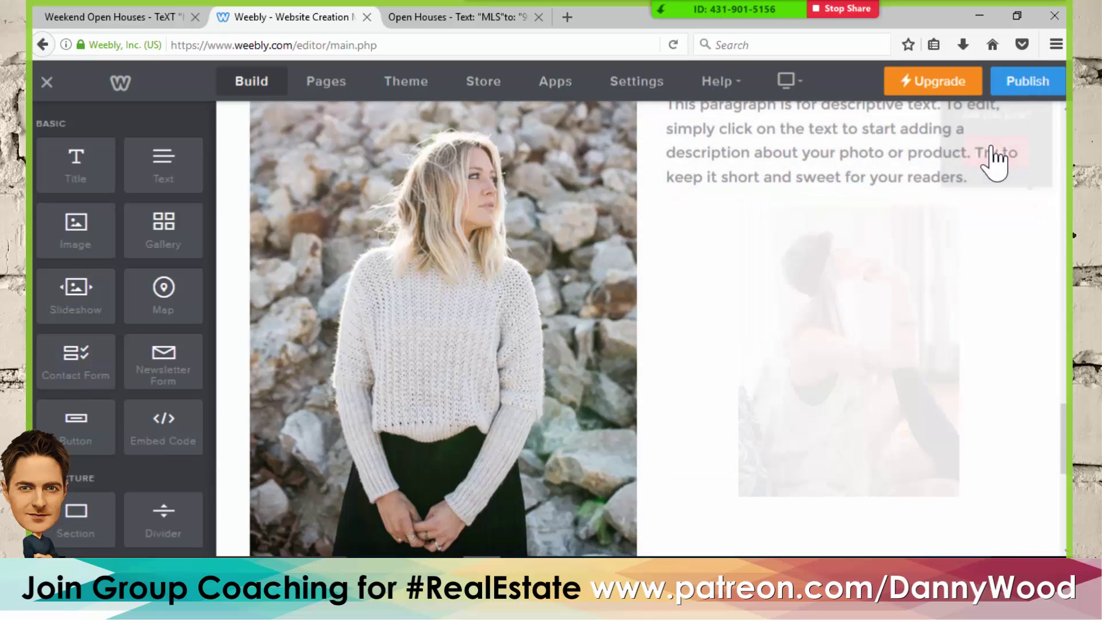
- Remove the leftover divider line and spacer block beneath the brick banner
scroll(516, 298, "up", 2)
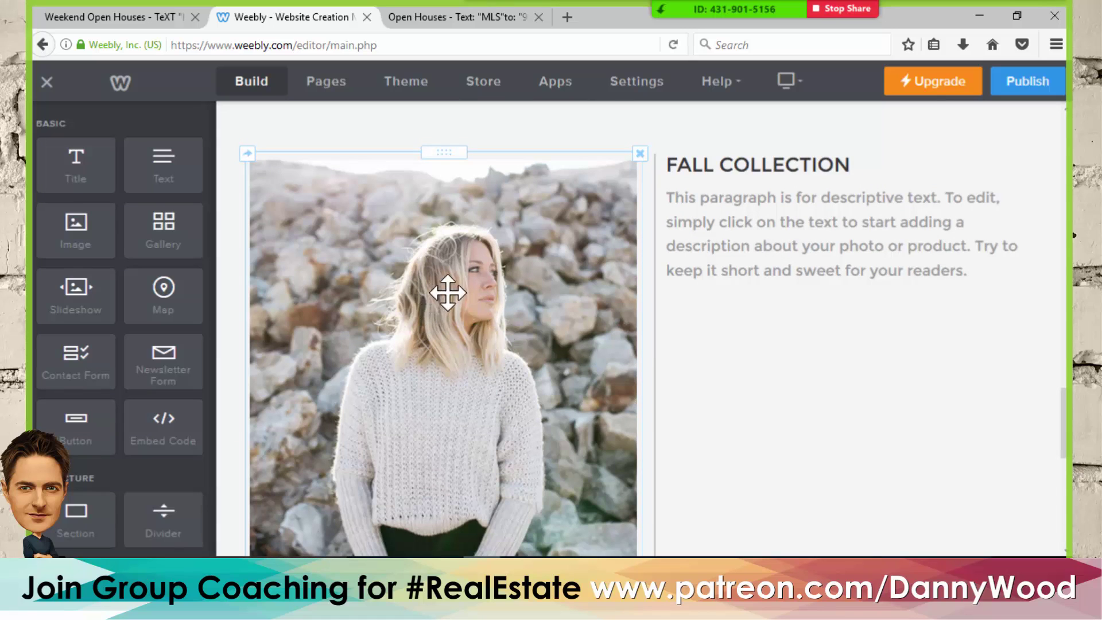
scroll(534, 309, "up", 2)
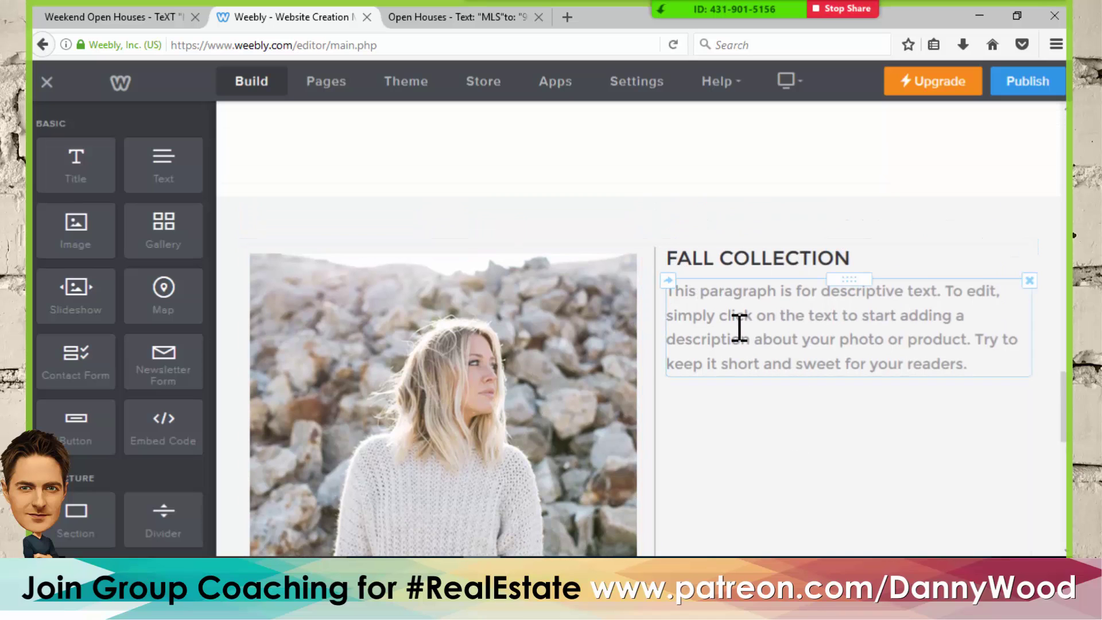
scroll(740, 329, "up", 10)
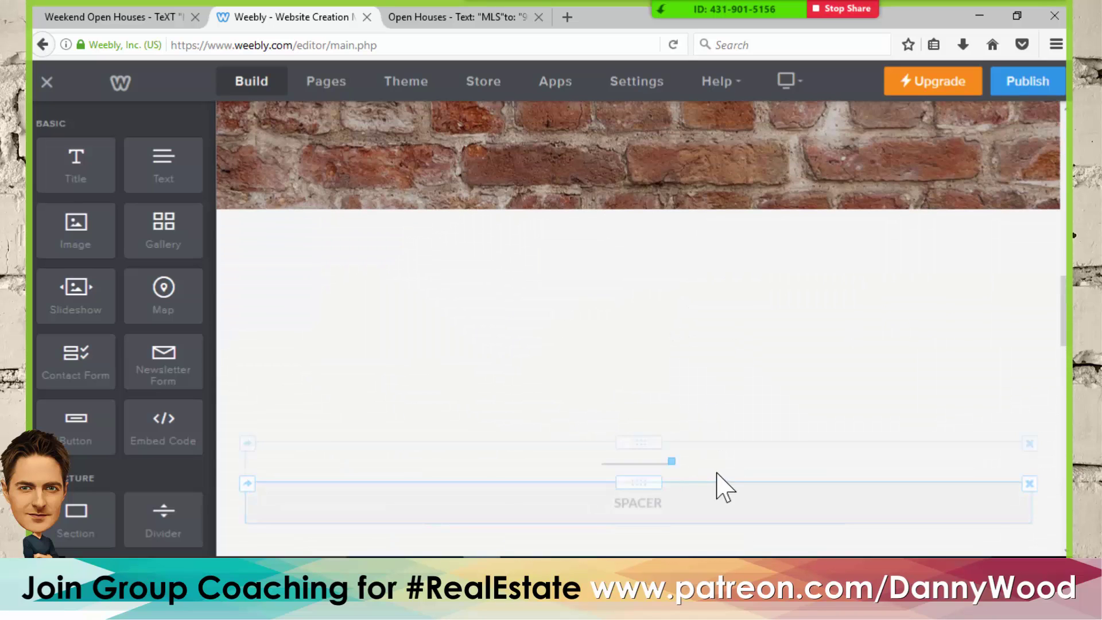
left_click(1029, 443)
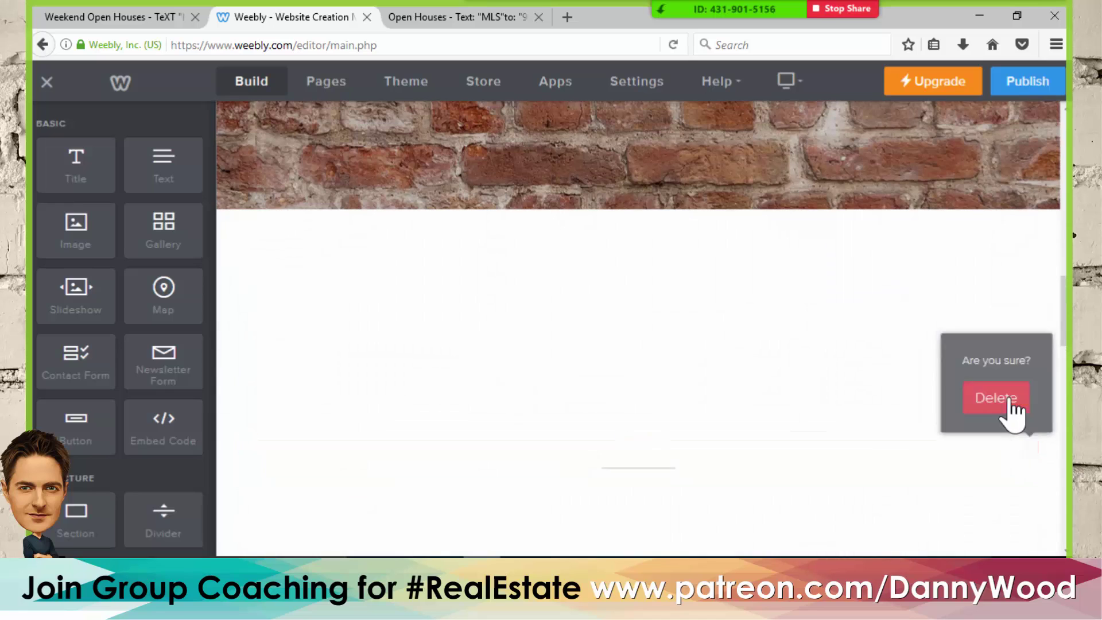
left_click(1005, 400)
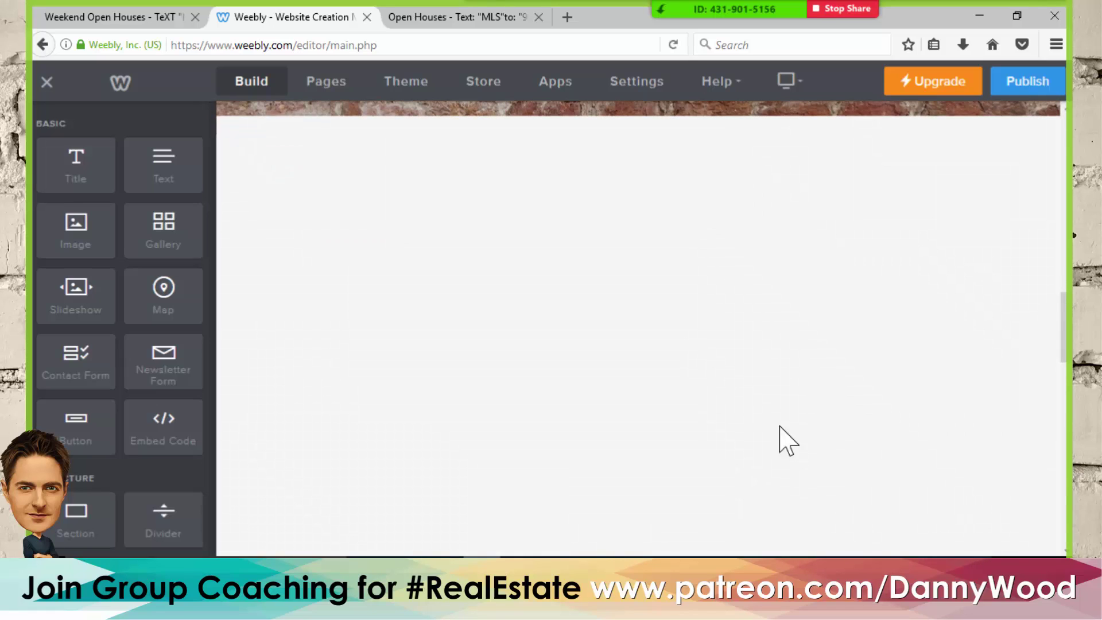
left_click(1029, 371)
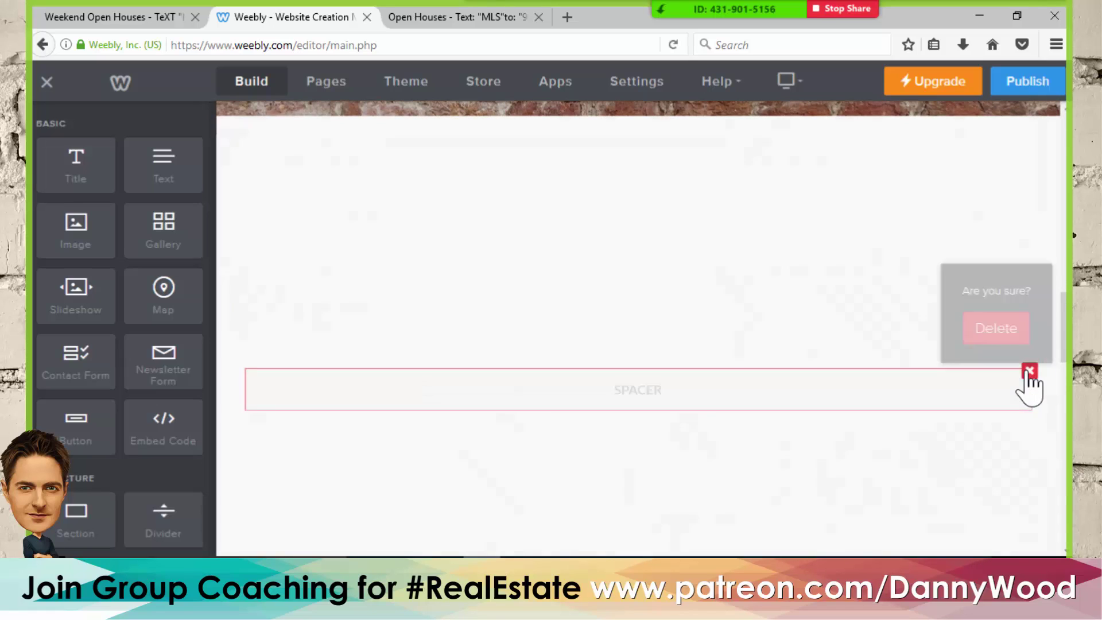
left_click(1005, 327)
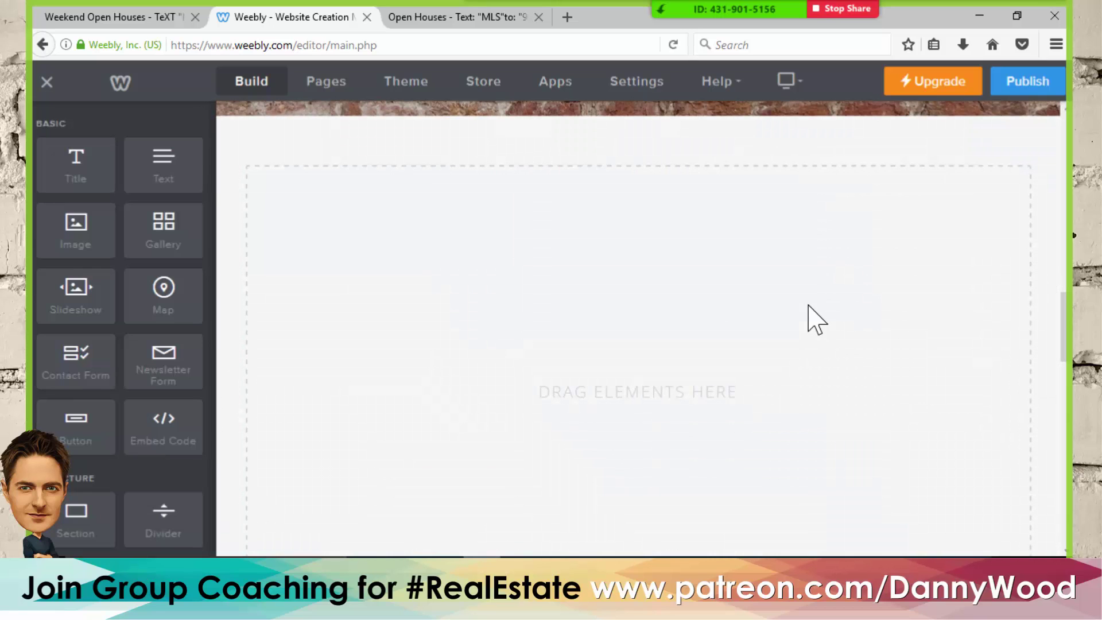
- Move the Fall Collection photo beneath the banner and place its title and paragraph beside it
scroll(711, 304, "down", 5)
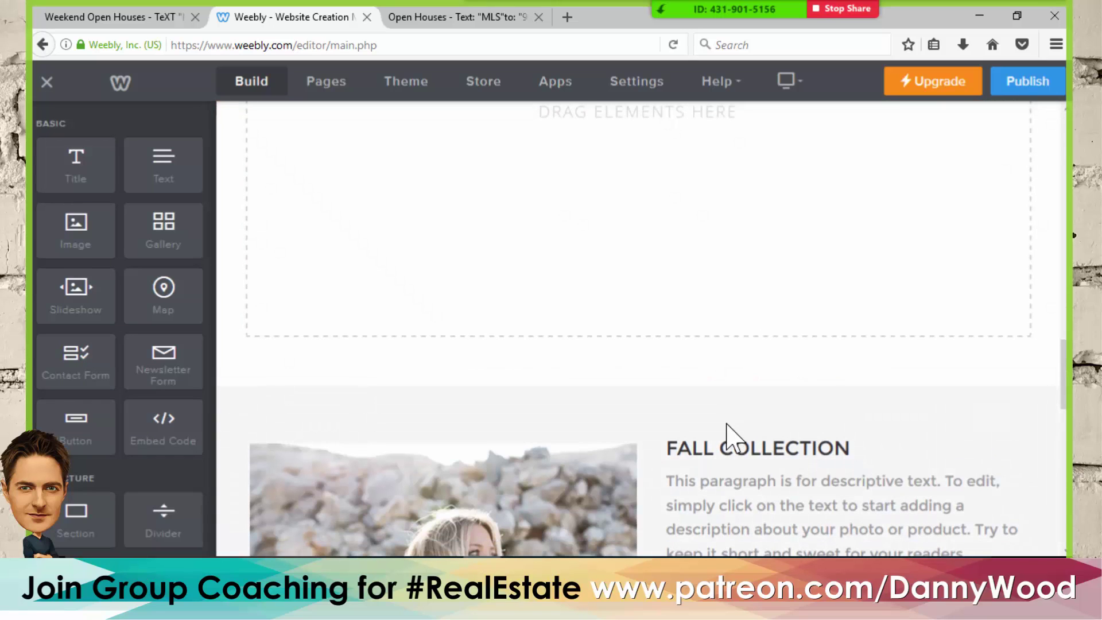
scroll(735, 320, "up", 7)
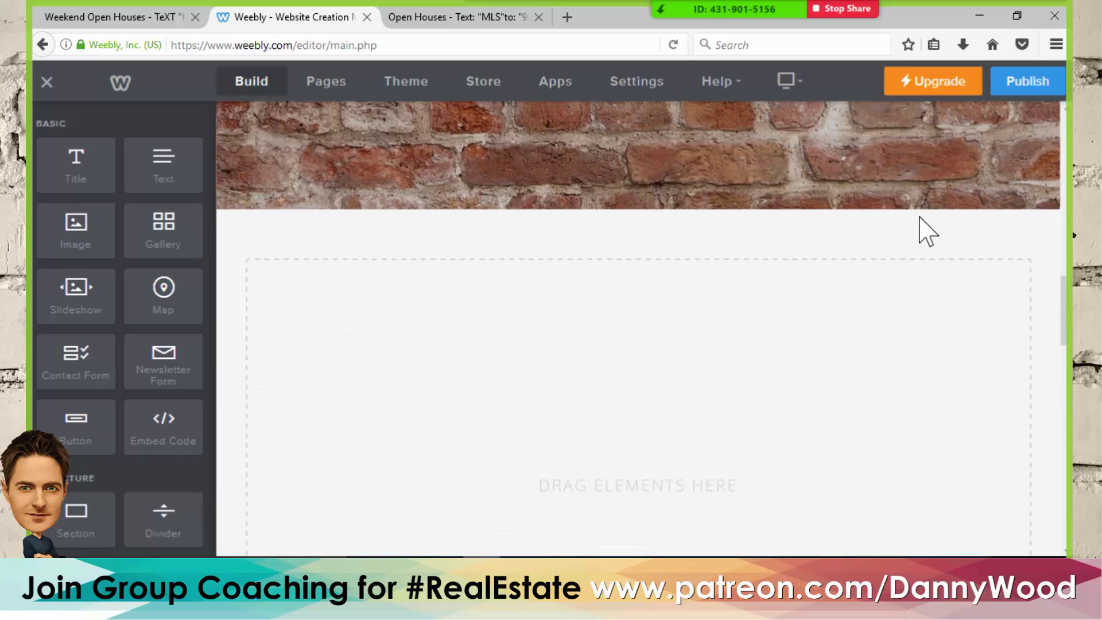
scroll(803, 270, "down", 7)
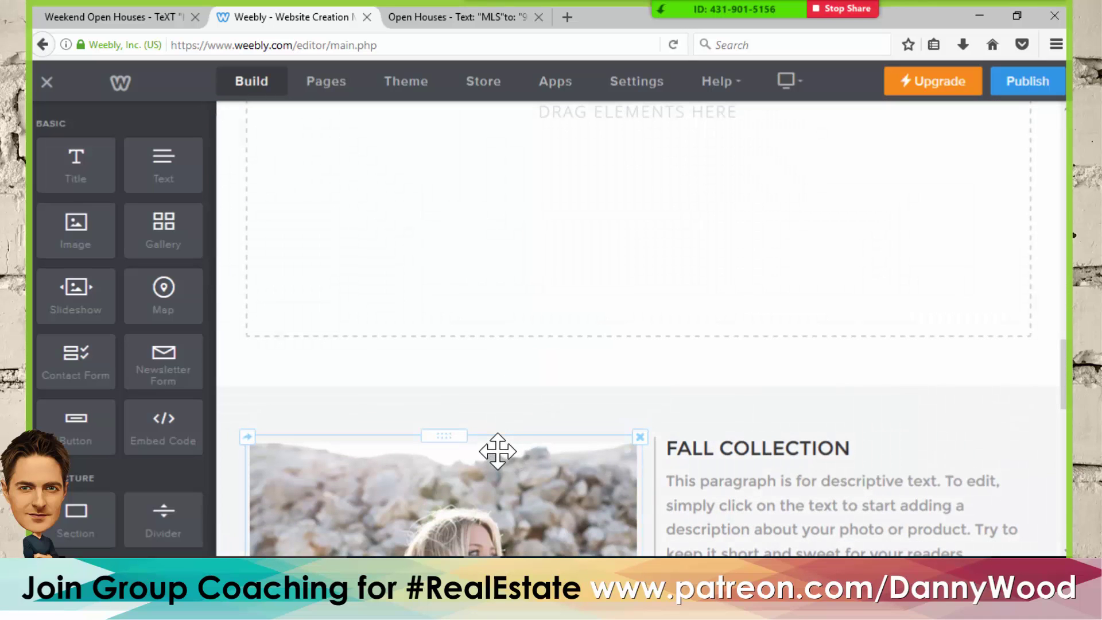
left_click_drag(446, 436, 525, 243)
scroll(677, 337, "down", 10)
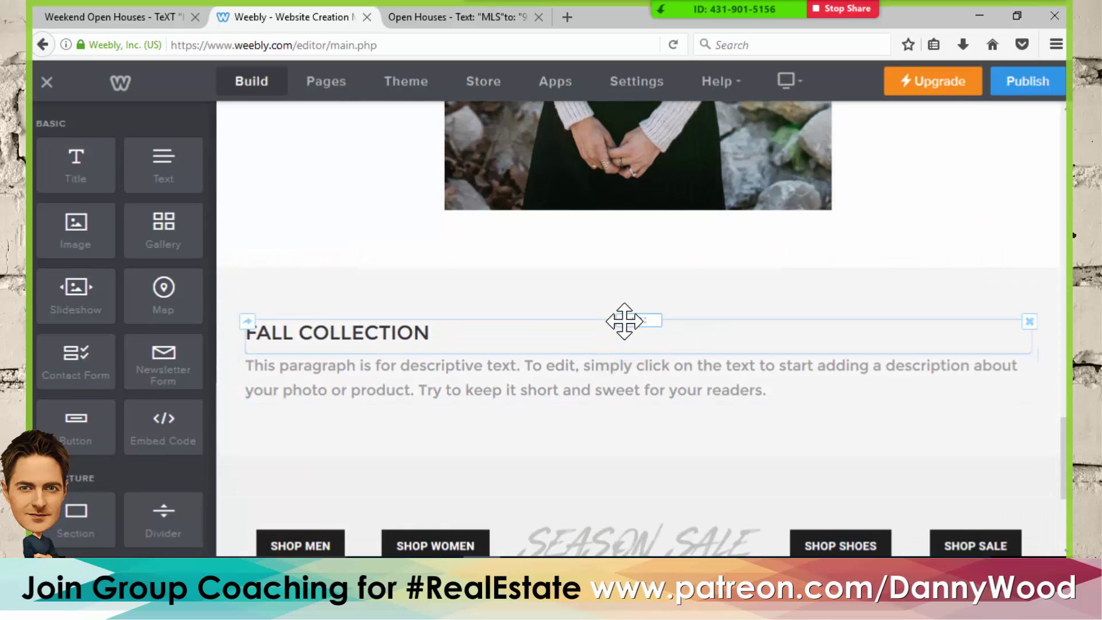
left_click_drag(625, 318, 726, 235)
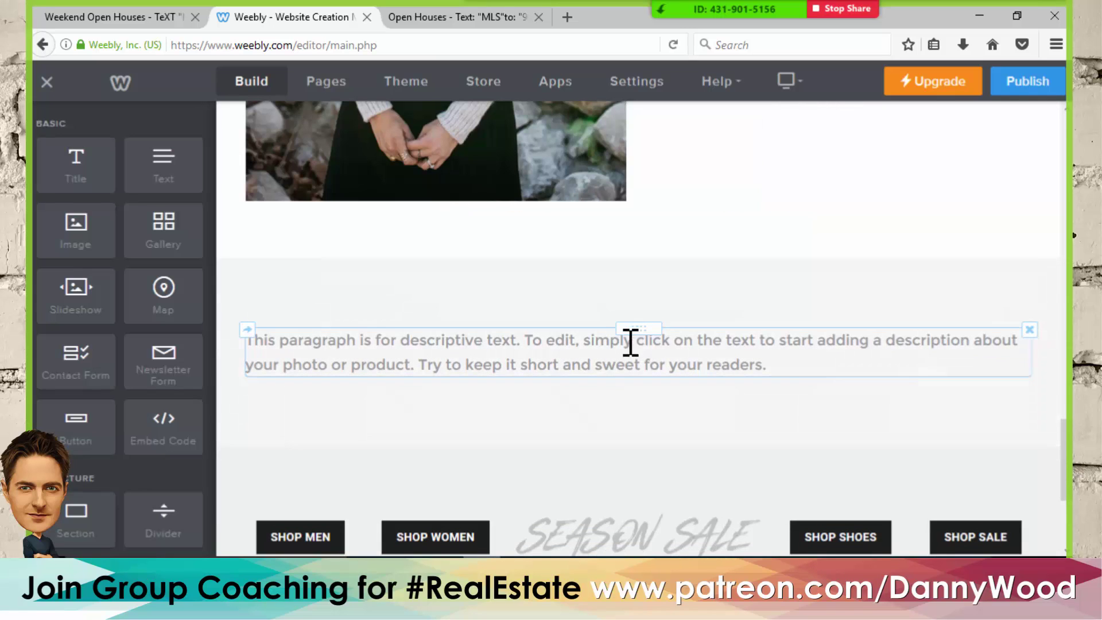
left_click_drag(627, 331, 799, 235)
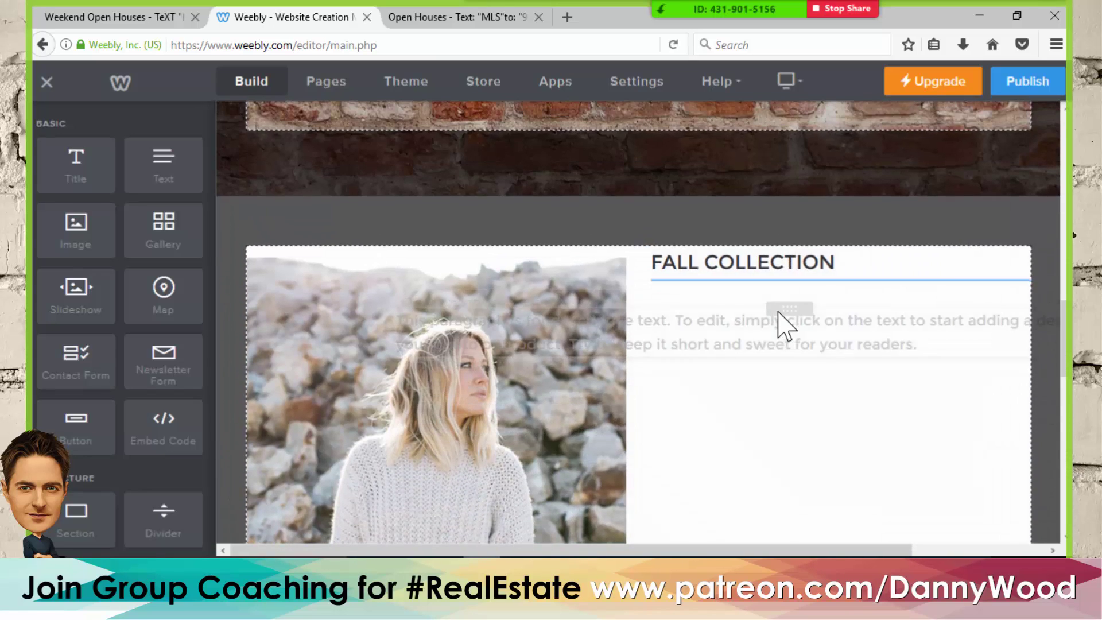
- Retitle the FALL COLLECTION heading as ABOUT ME
double_click(790, 263)
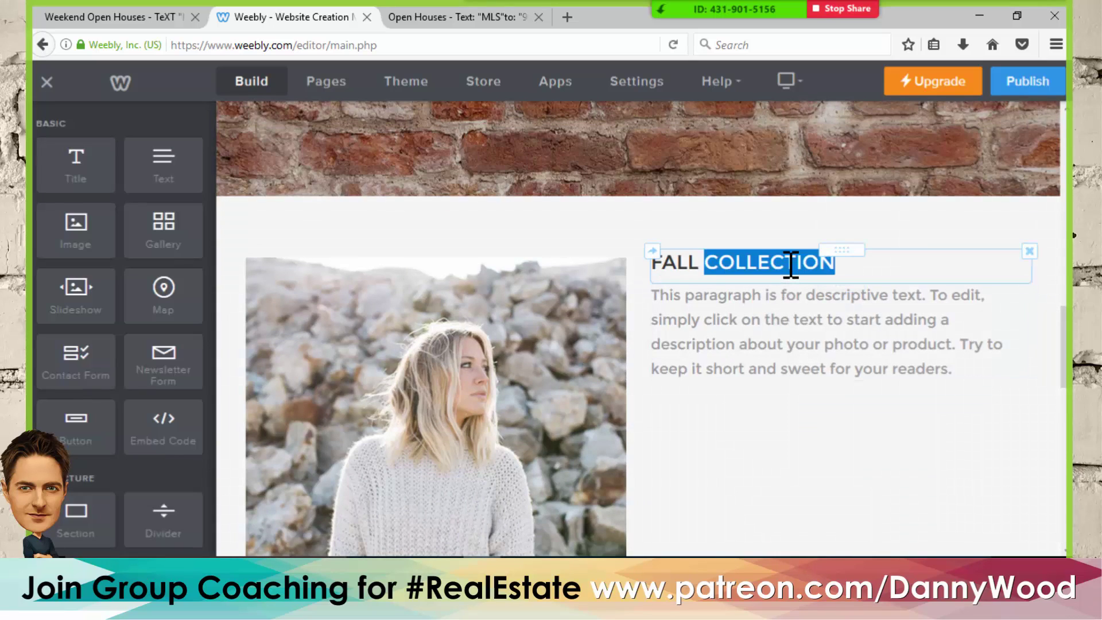
type("ABOUT ME...")
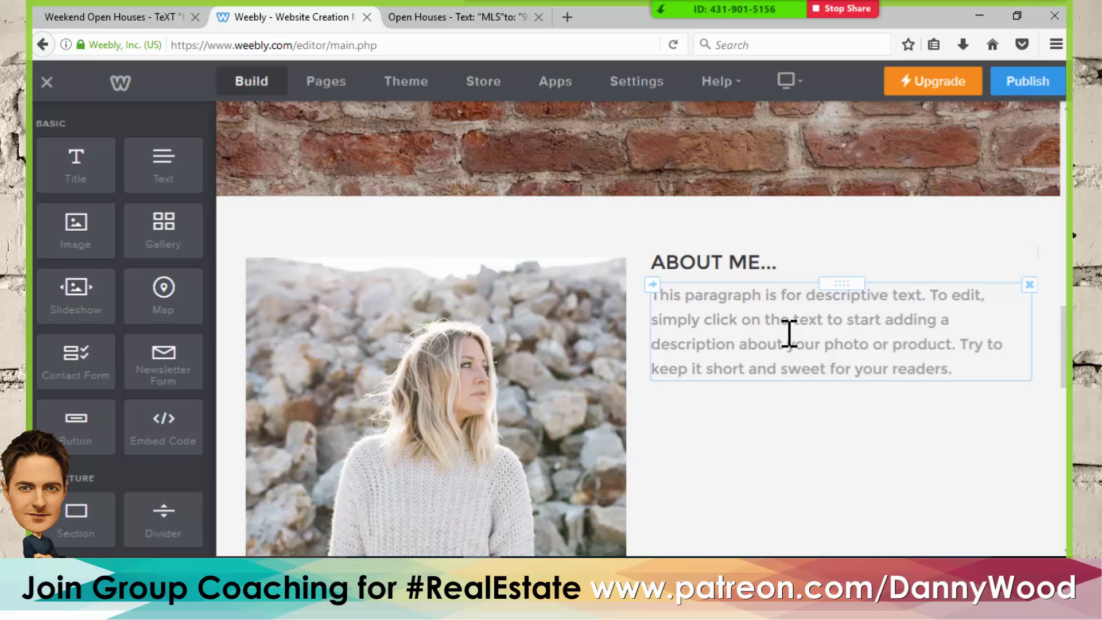
scroll(856, 373, "up", 3)
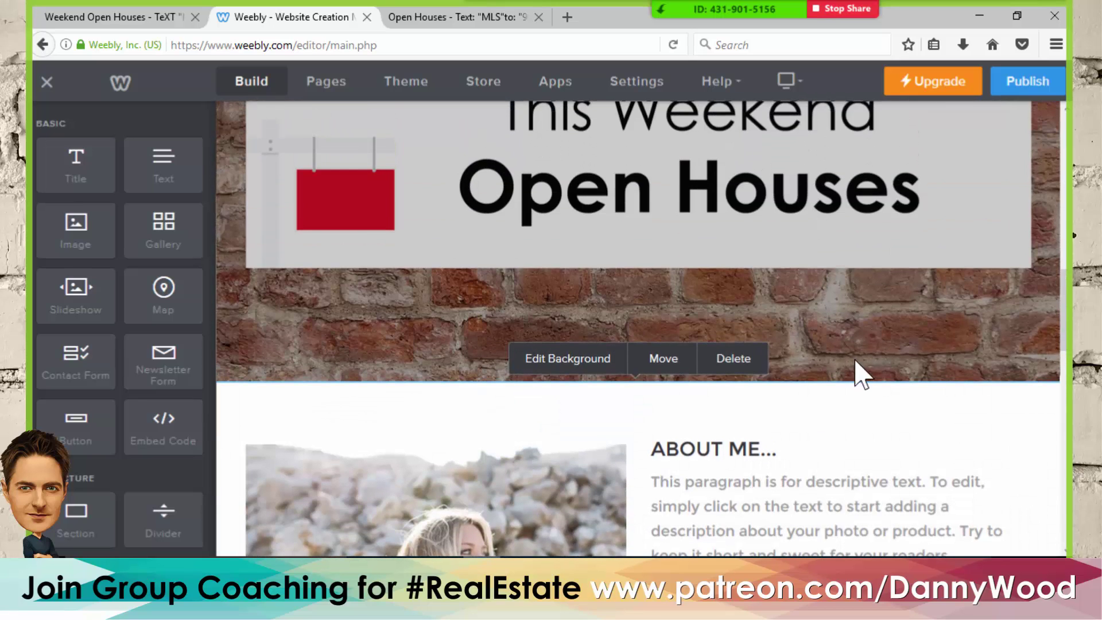
scroll(867, 333, "down", 5)
scroll(865, 338, "down", 8)
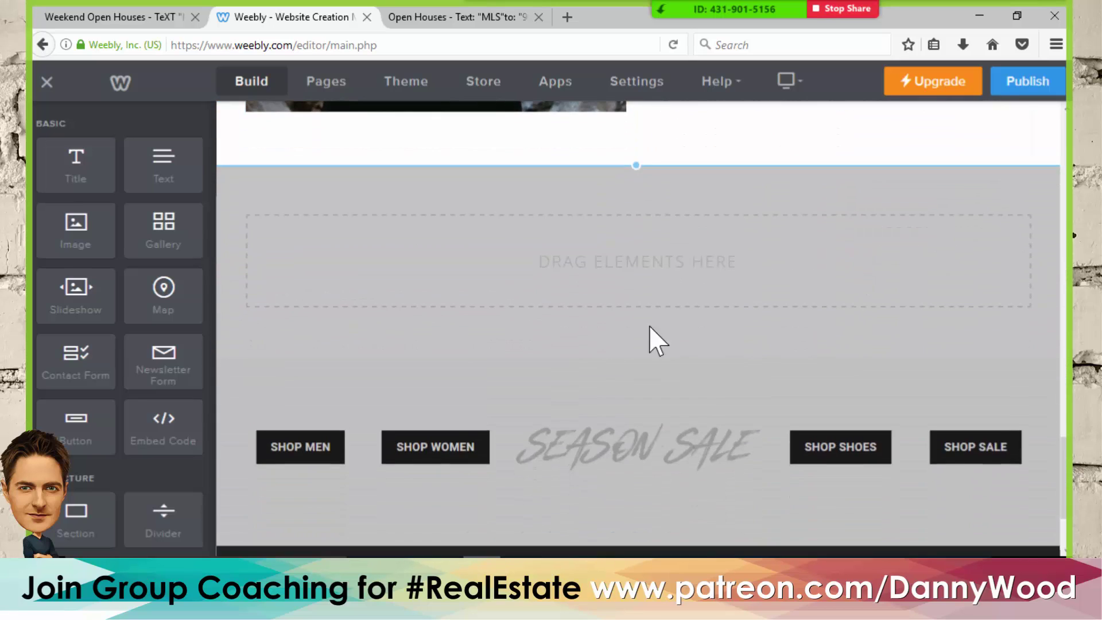
scroll(871, 419, "down", 2)
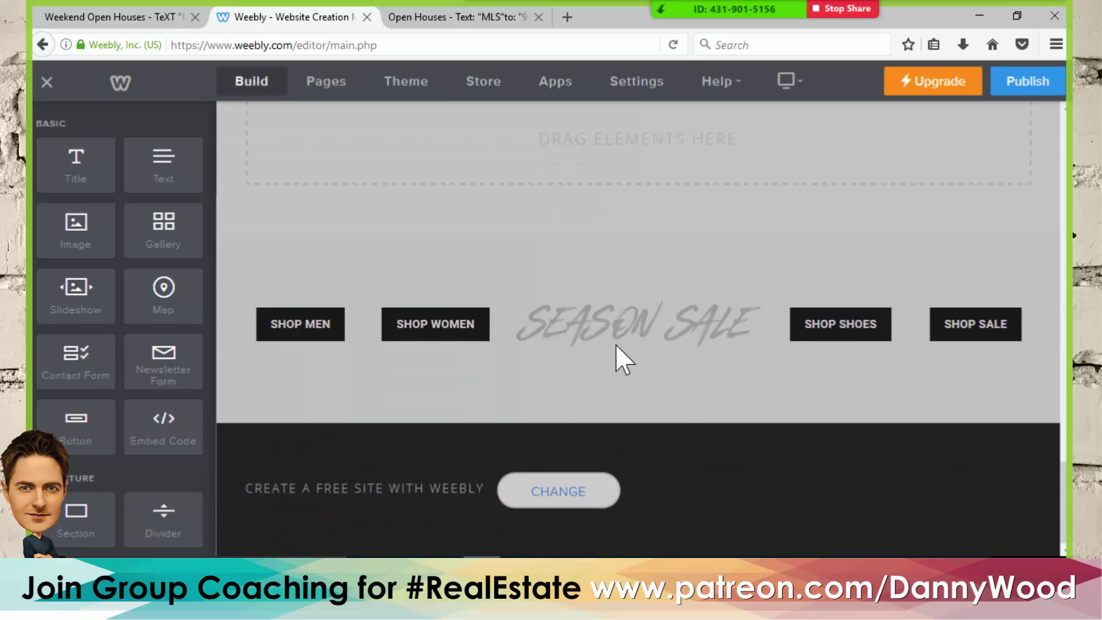
scroll(669, 361, "up", 10)
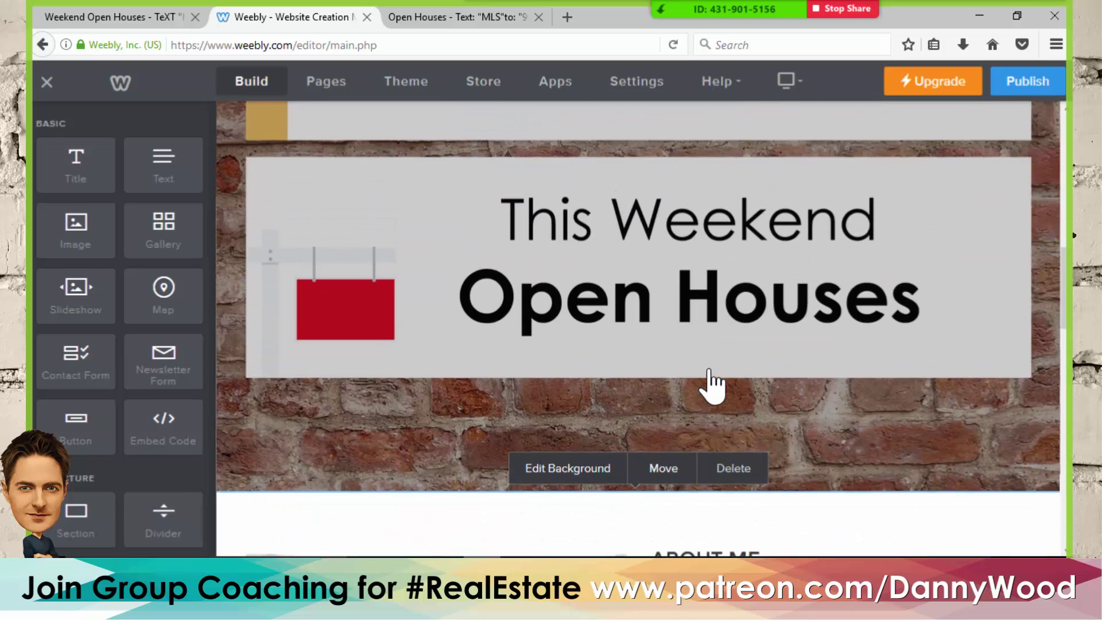
scroll(711, 381, "up", 8)
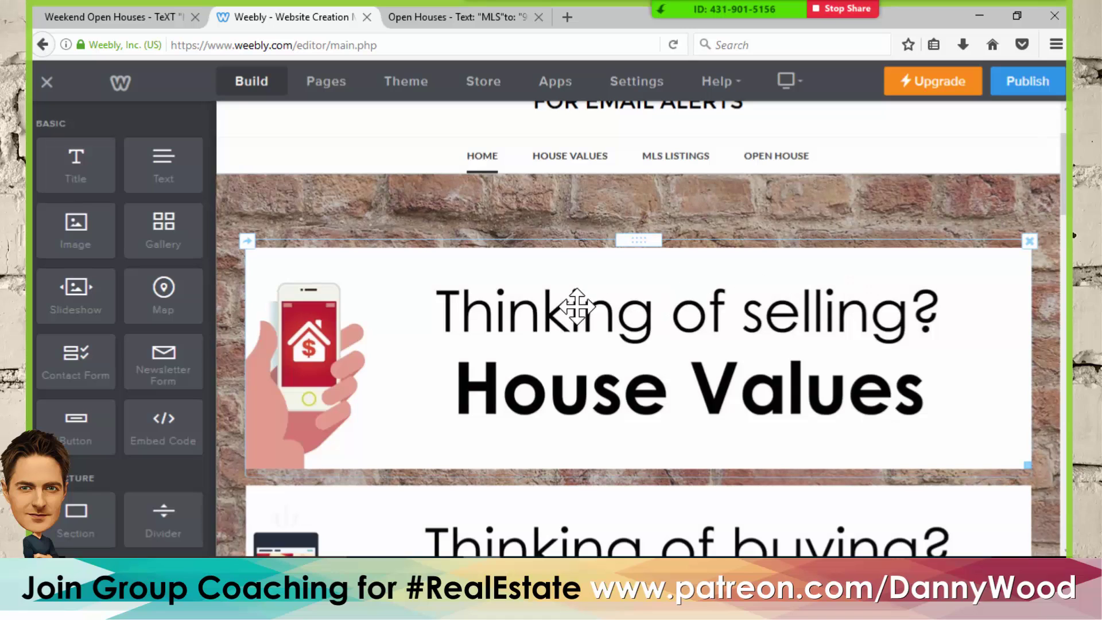
- Link the House Values banner to the House Values standard page
left_click(436, 310)
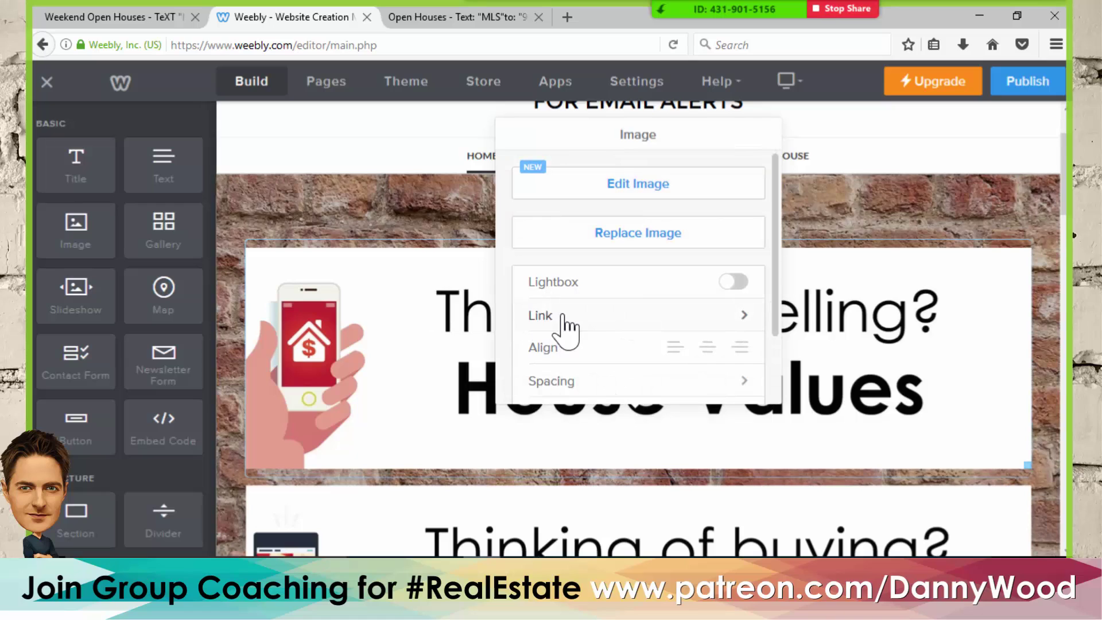
left_click(563, 317)
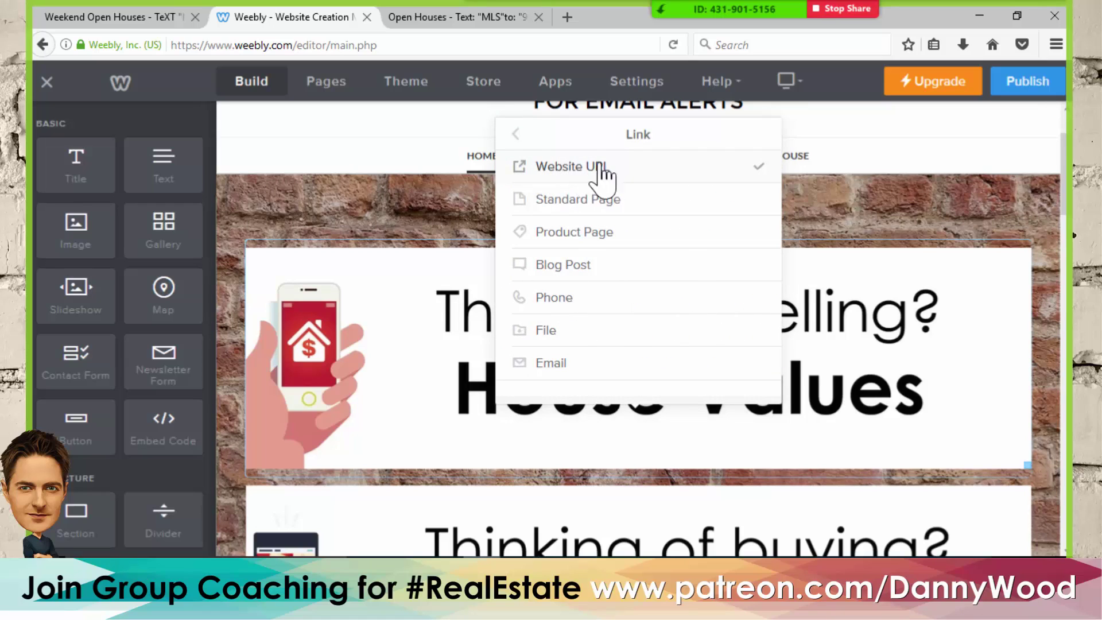
left_click(554, 202)
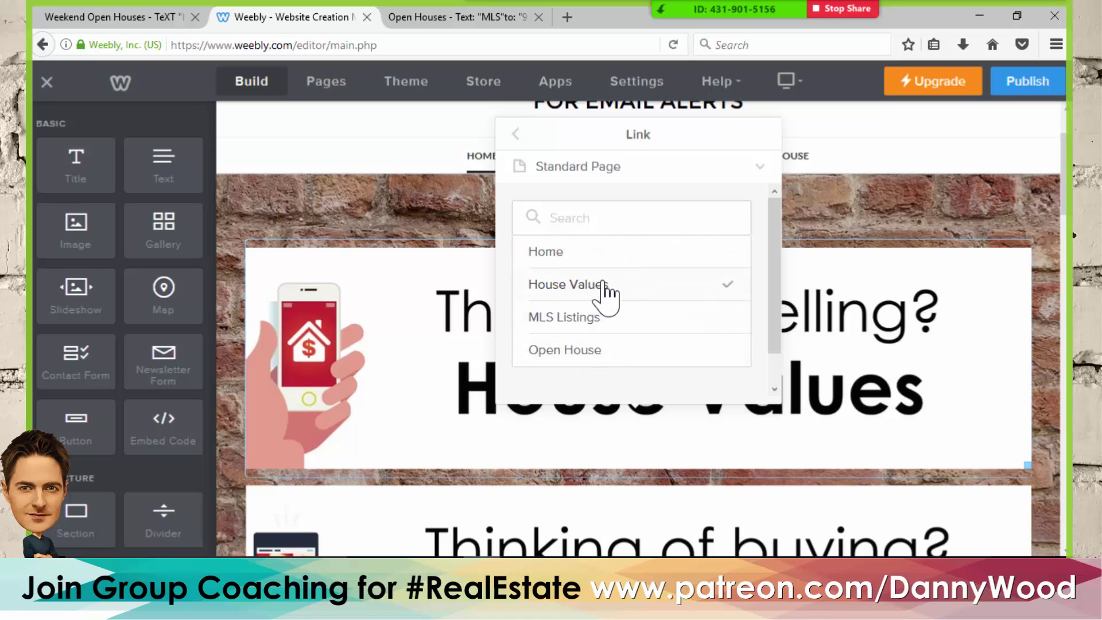
left_click(604, 298)
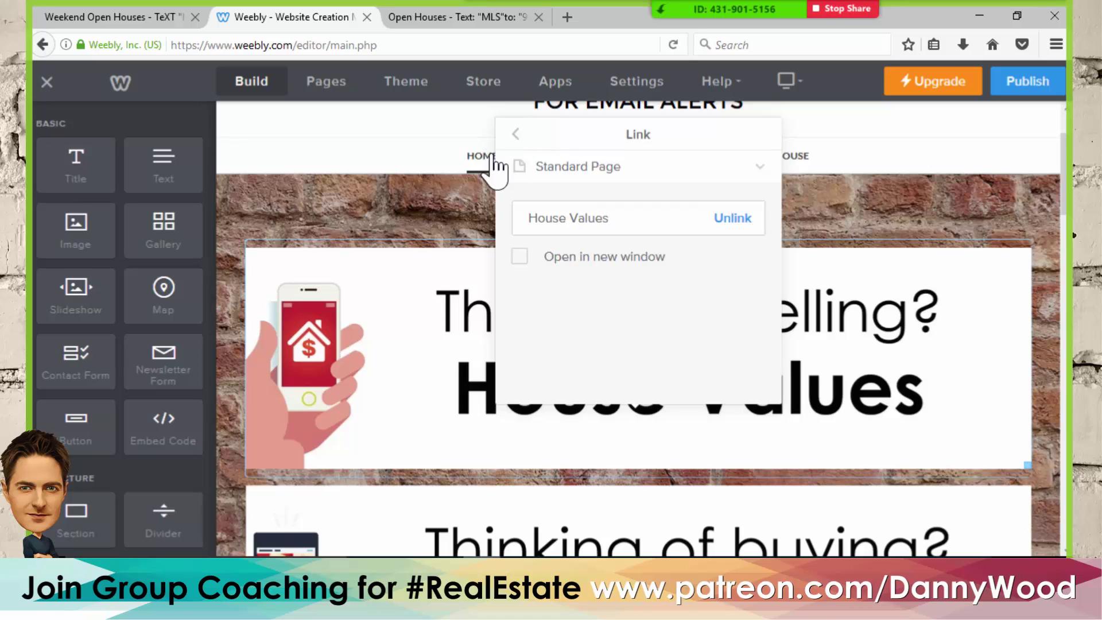
left_click(277, 192)
- Link the MLS Listing Alerts banner to the MLS Listings standard page
scroll(402, 230, "down", 5)
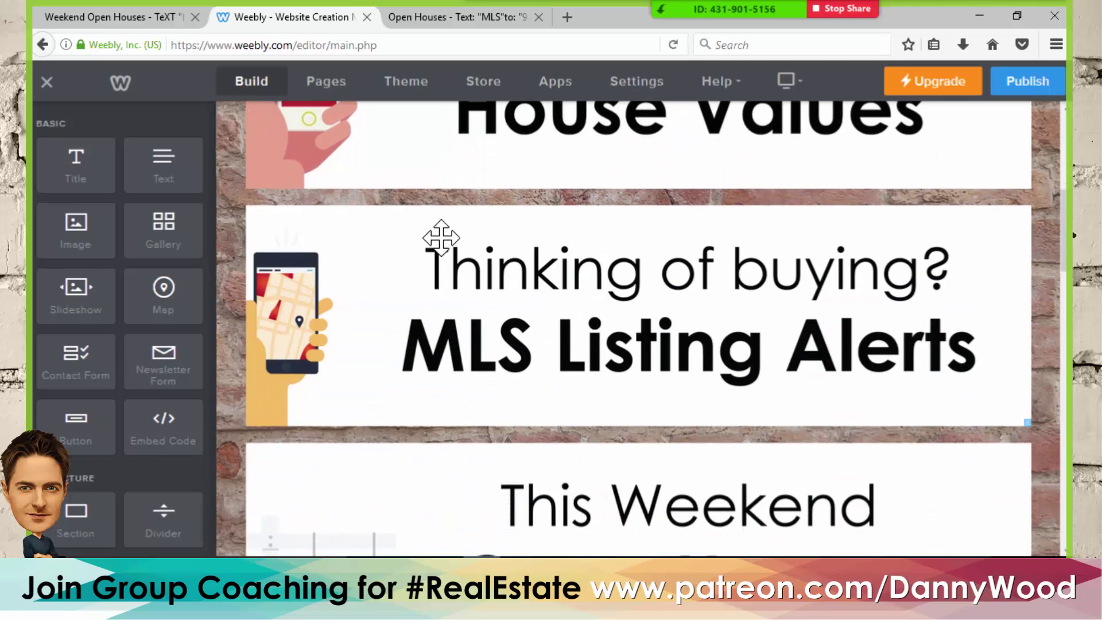
left_click(667, 323)
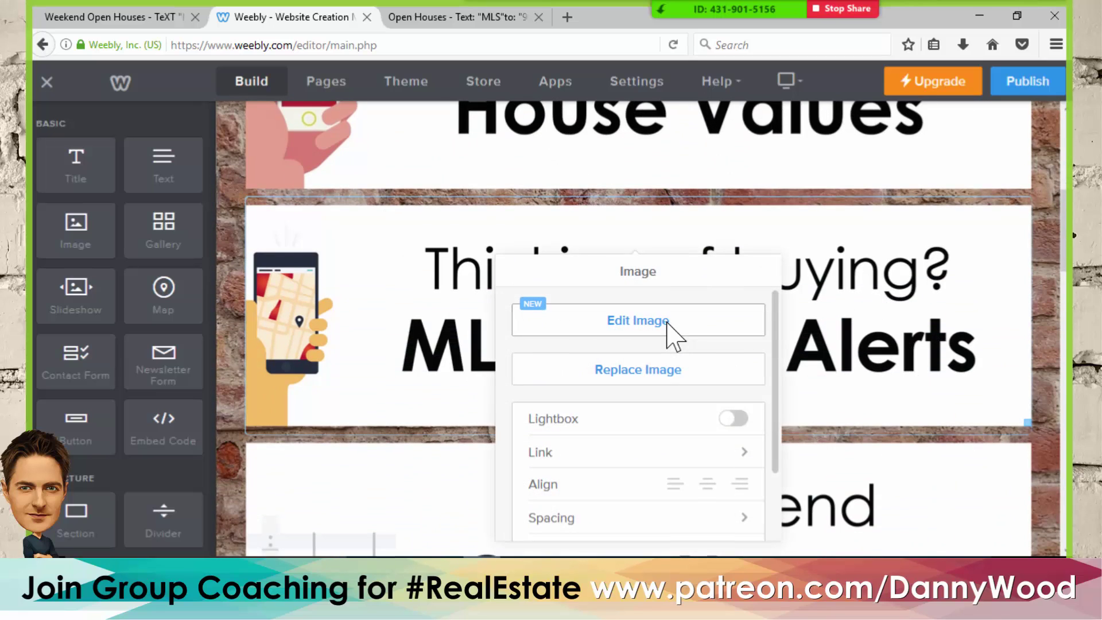
left_click(610, 453)
left_click(598, 338)
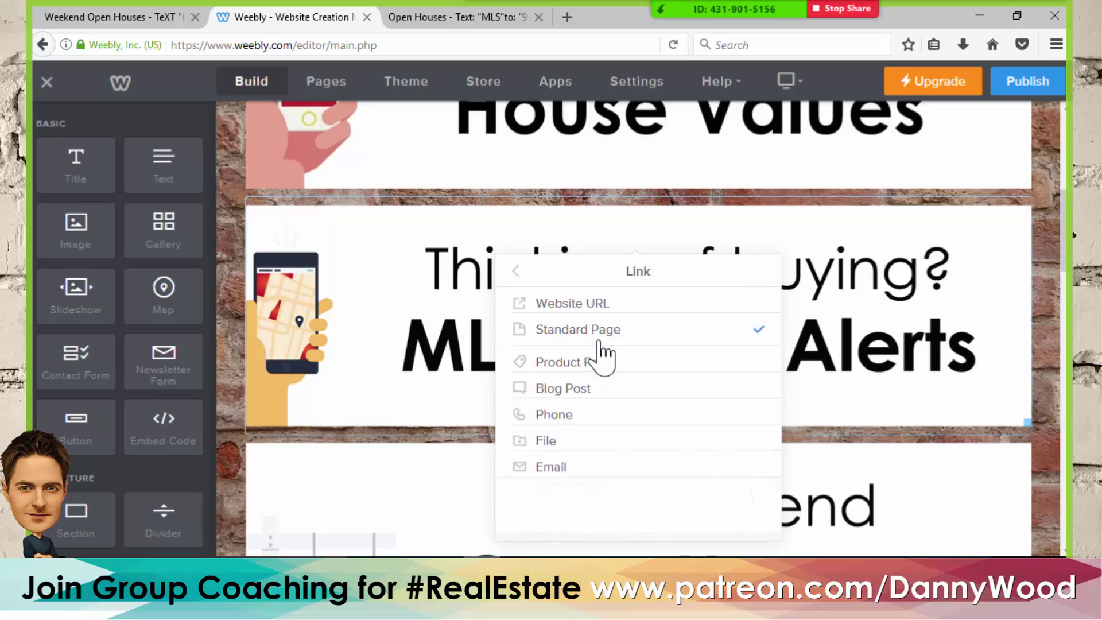
left_click(585, 454)
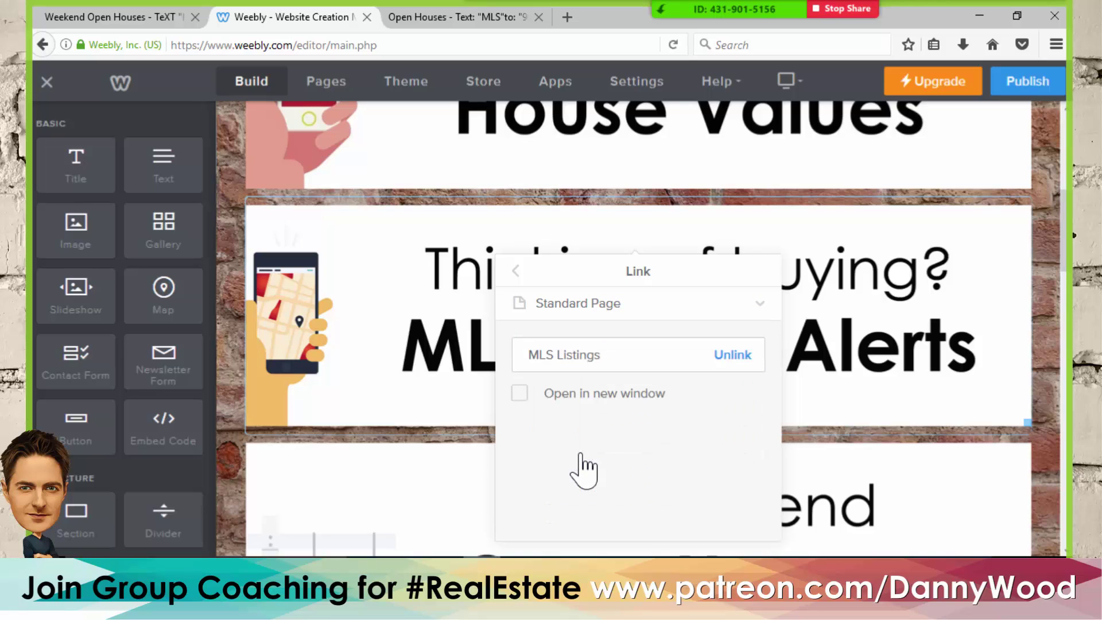
left_click(225, 273)
- Link the Open Houses banner to the Open House standard page
scroll(450, 233, "down", 6)
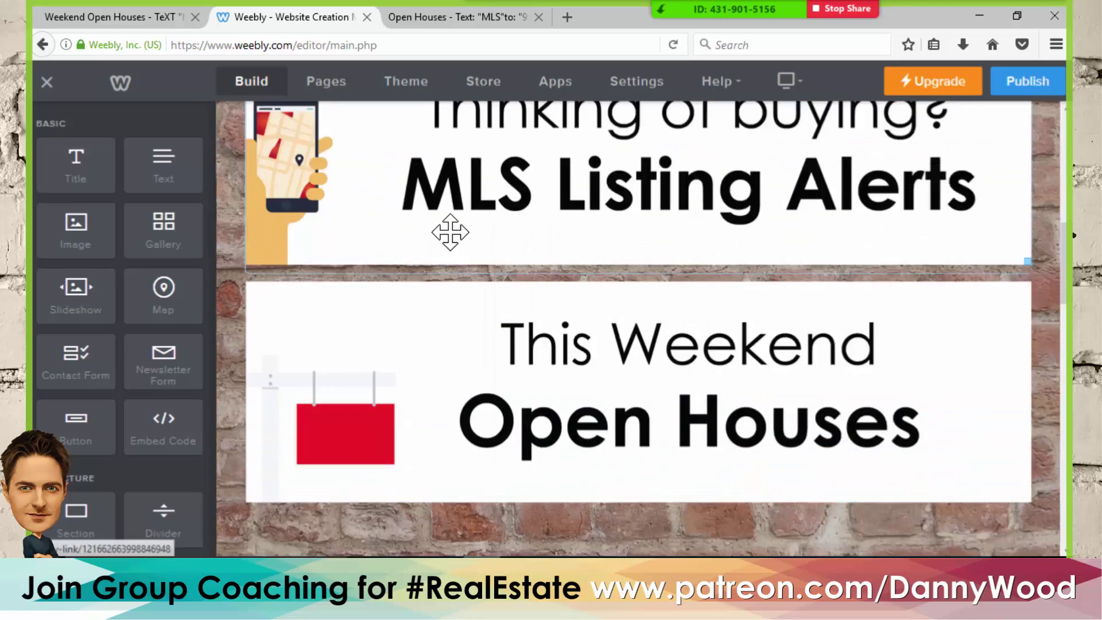
left_click(538, 204)
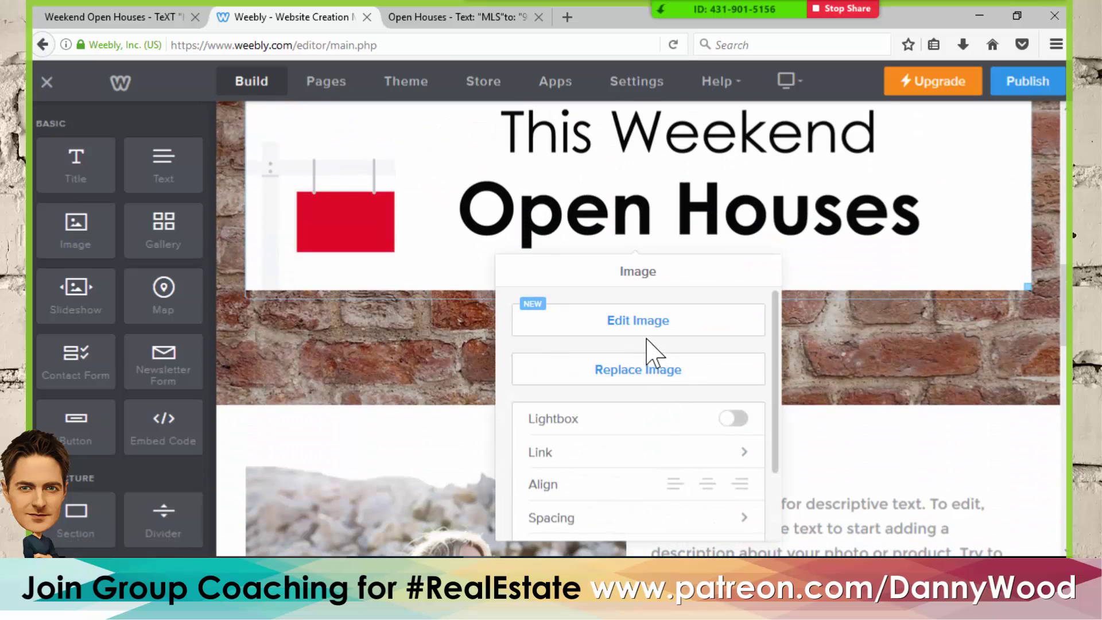
left_click(659, 453)
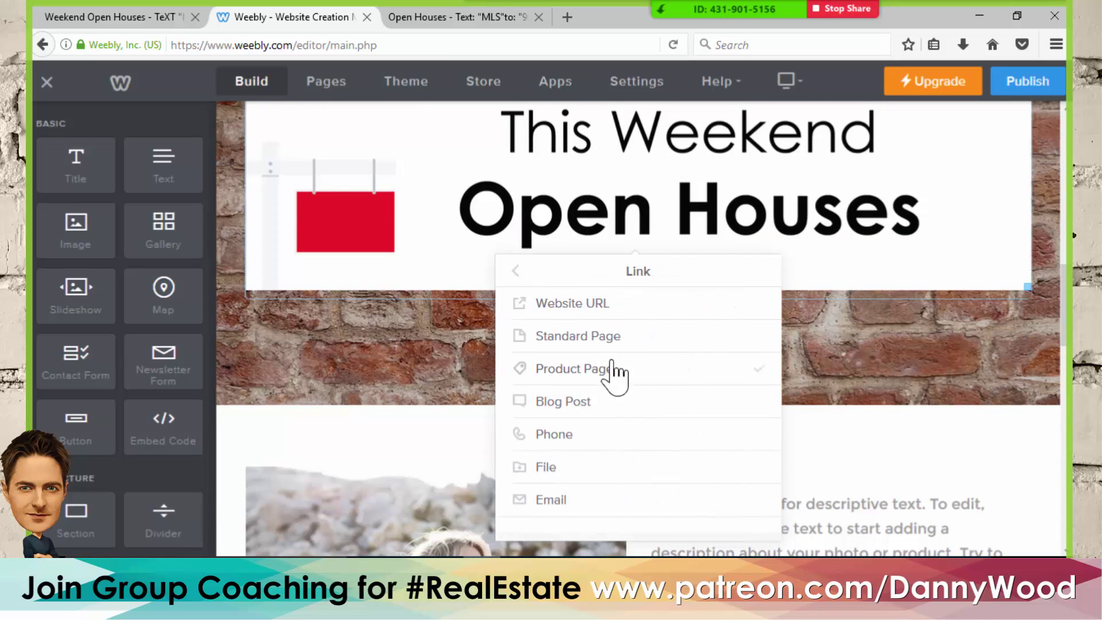
left_click(596, 337)
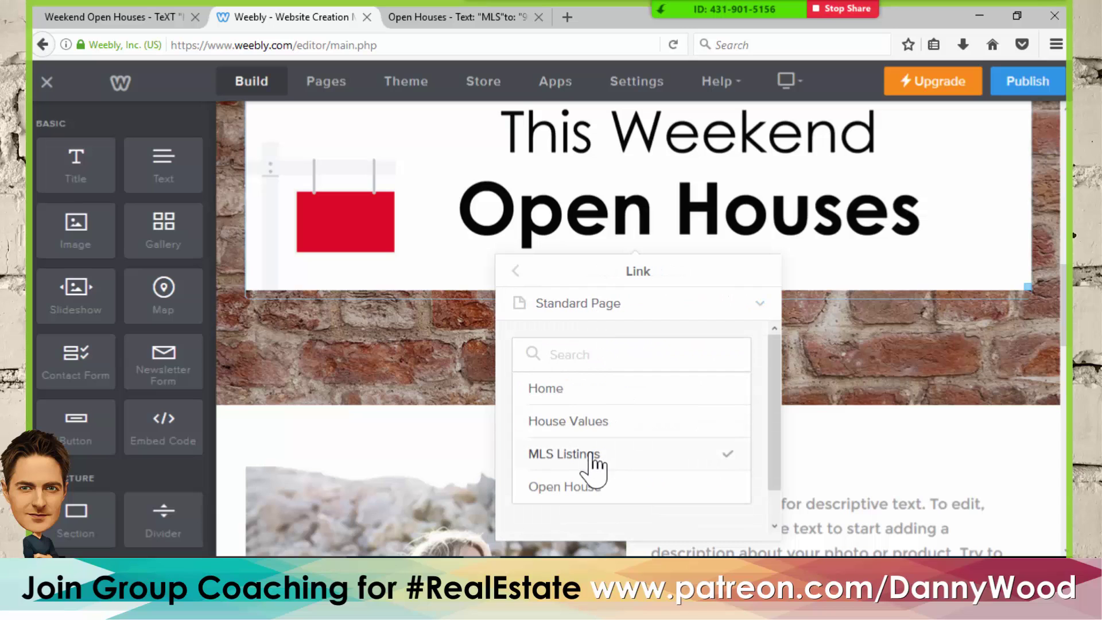
left_click(587, 488)
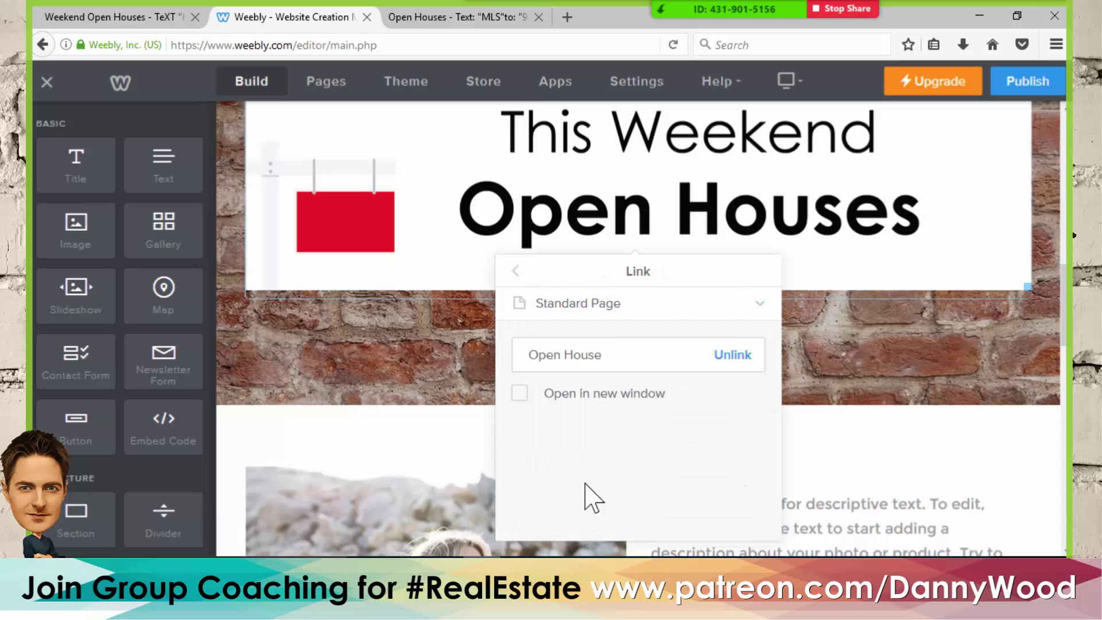
left_click(1041, 278)
scroll(1040, 273, "up", 5)
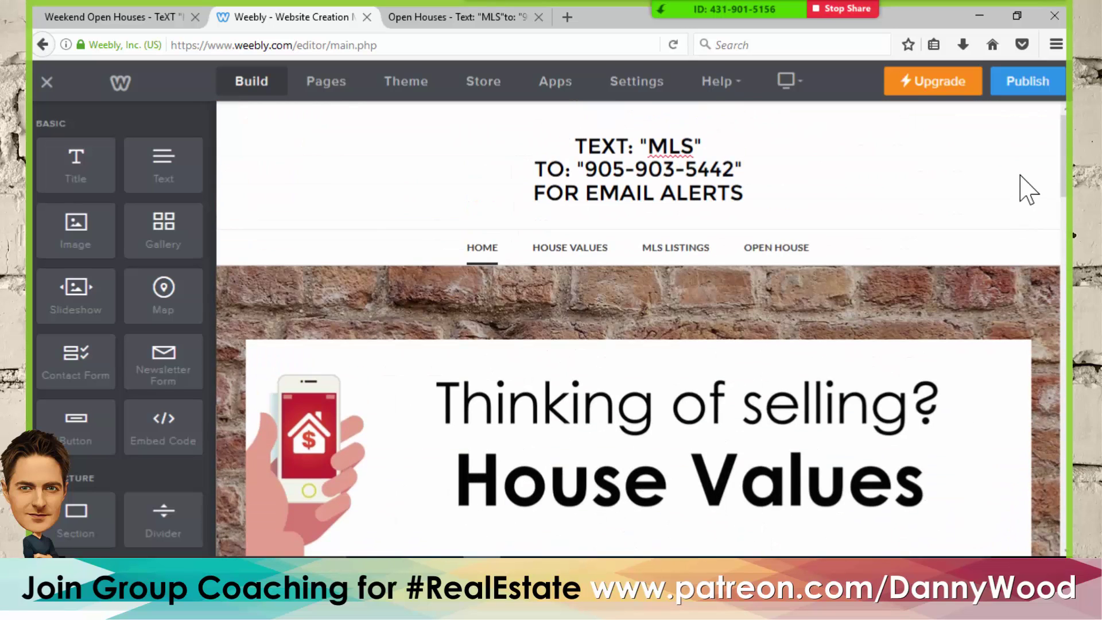
- Republish the site with the banner links and dismiss the 'Website Published!' confirmation
left_click(1027, 83)
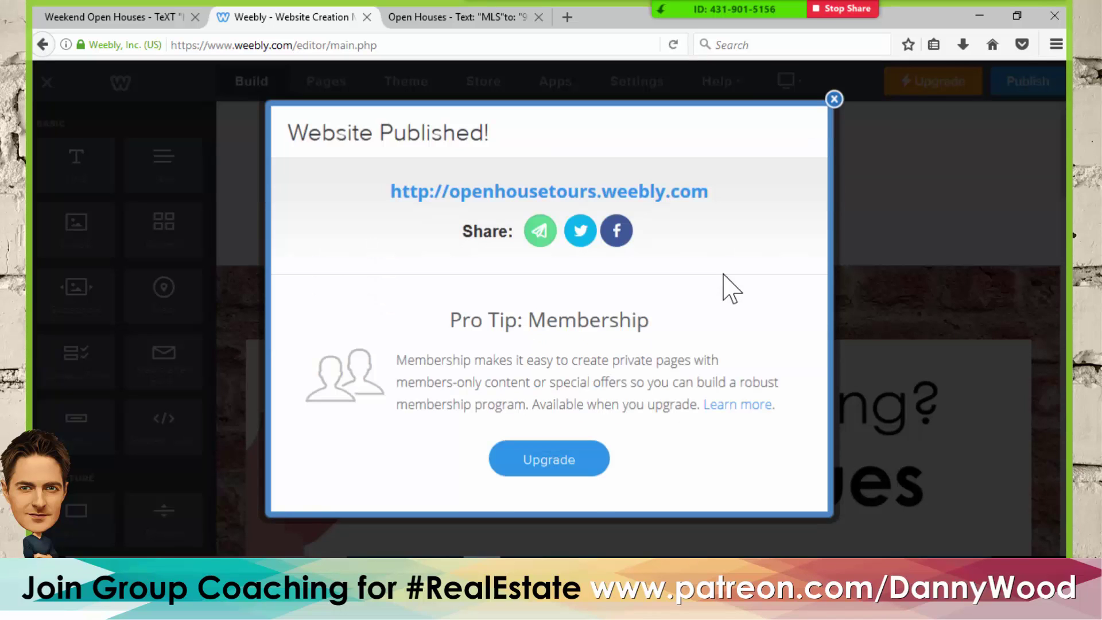
left_click(833, 100)
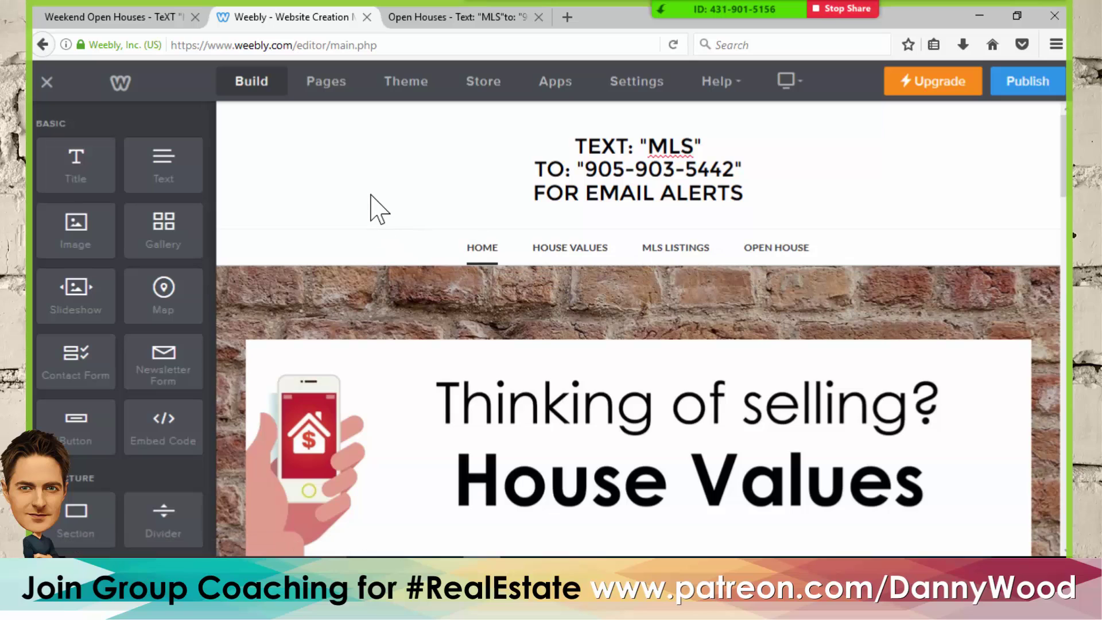
- Order the pages Home, Open House, MLS Listings, House Values, then return to editing Home
left_click(317, 87)
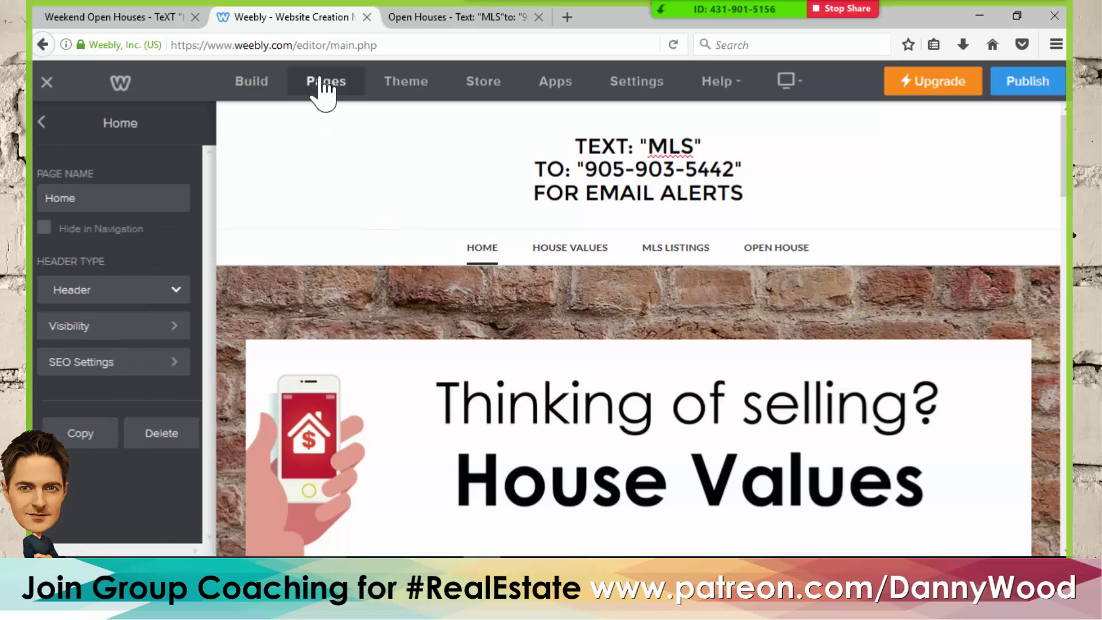
left_click(42, 121)
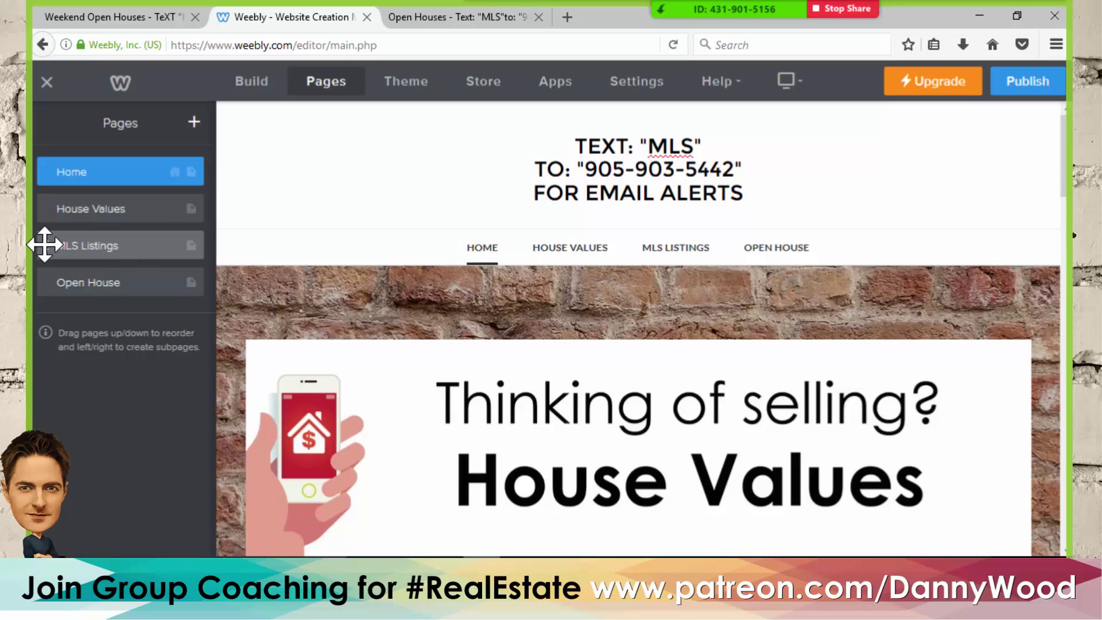
left_click_drag(45, 245, 46, 282)
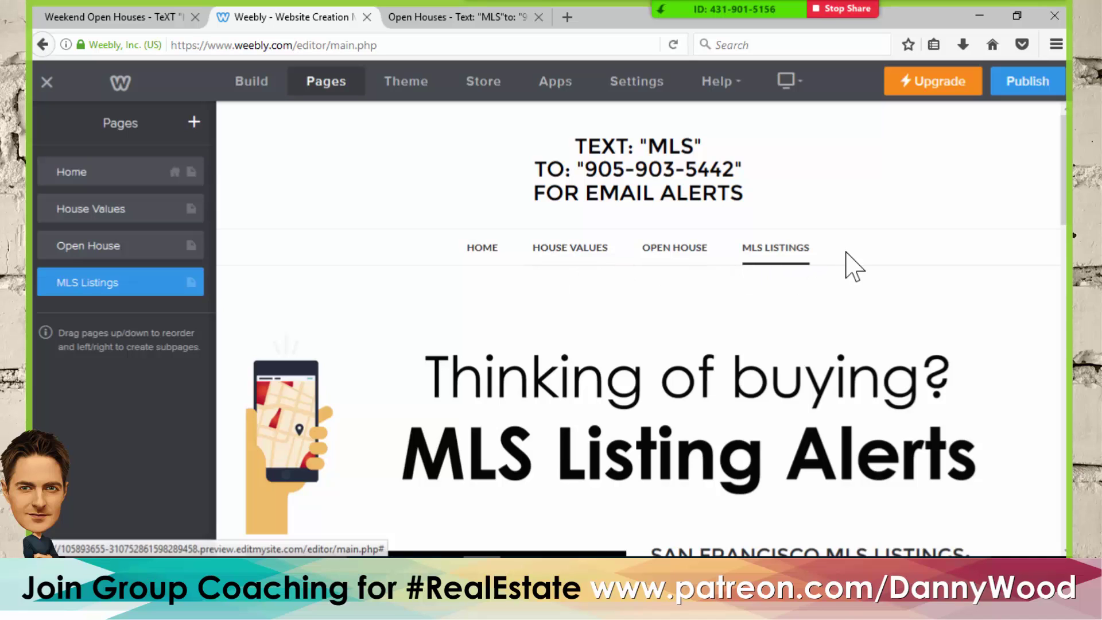
left_click_drag(143, 218, 65, 281)
left_click(65, 282)
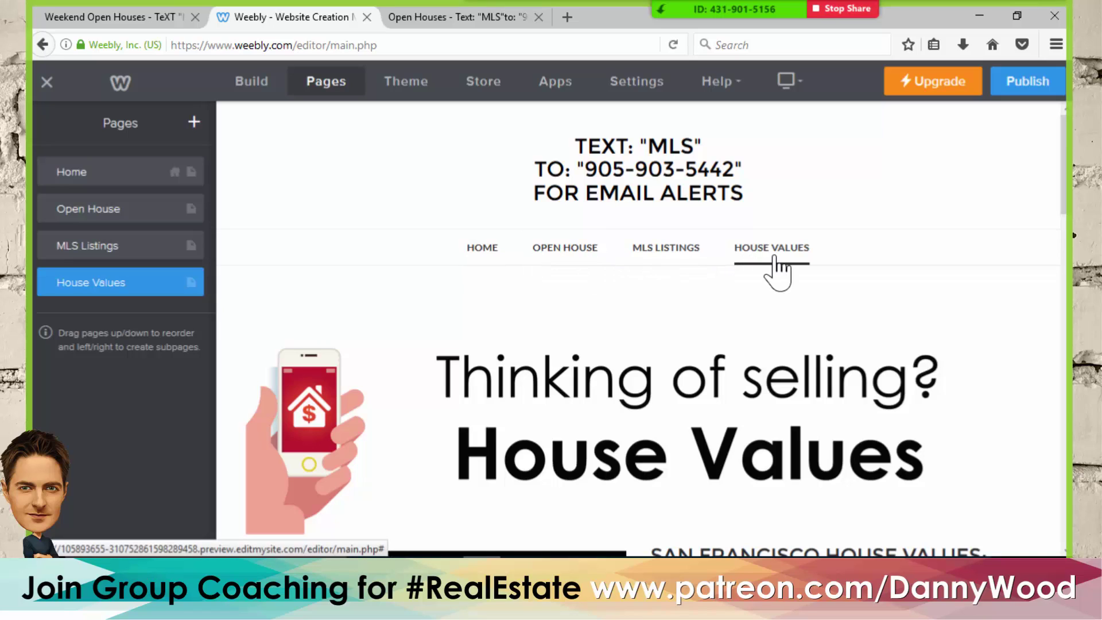
left_click(479, 253)
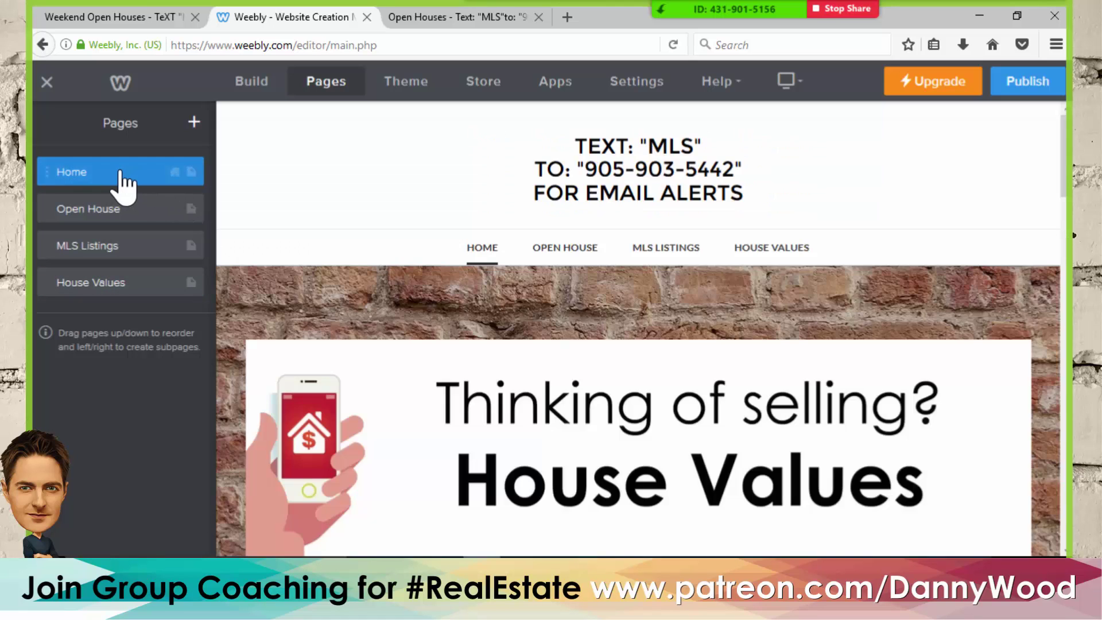
- Review the Home page's visibility and search engine settings
left_click(193, 184)
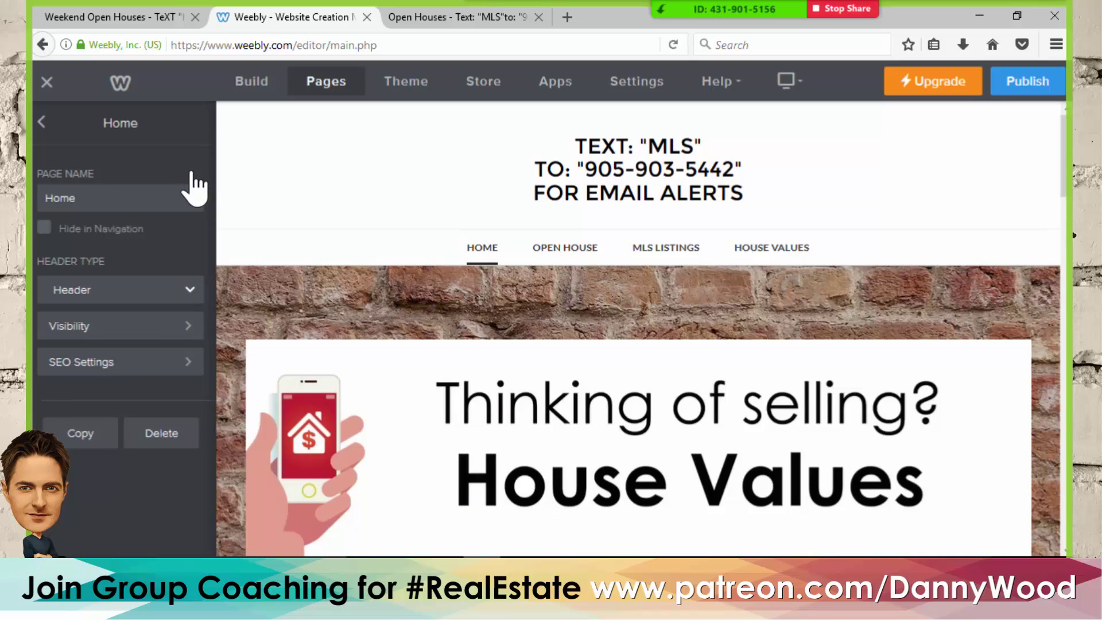
left_click(101, 328)
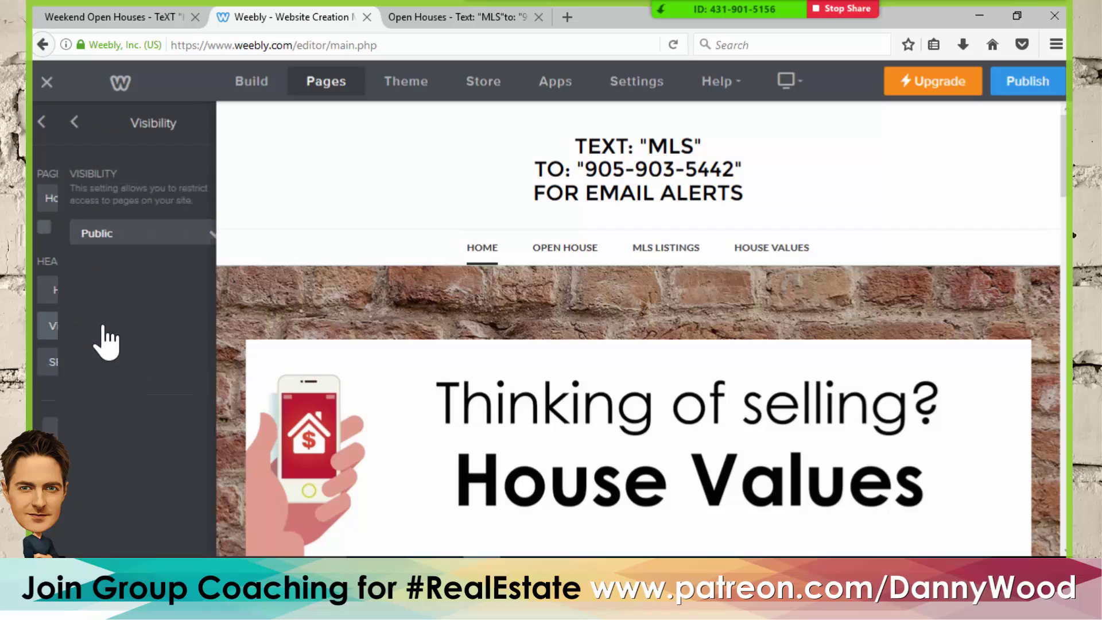
left_click(125, 233)
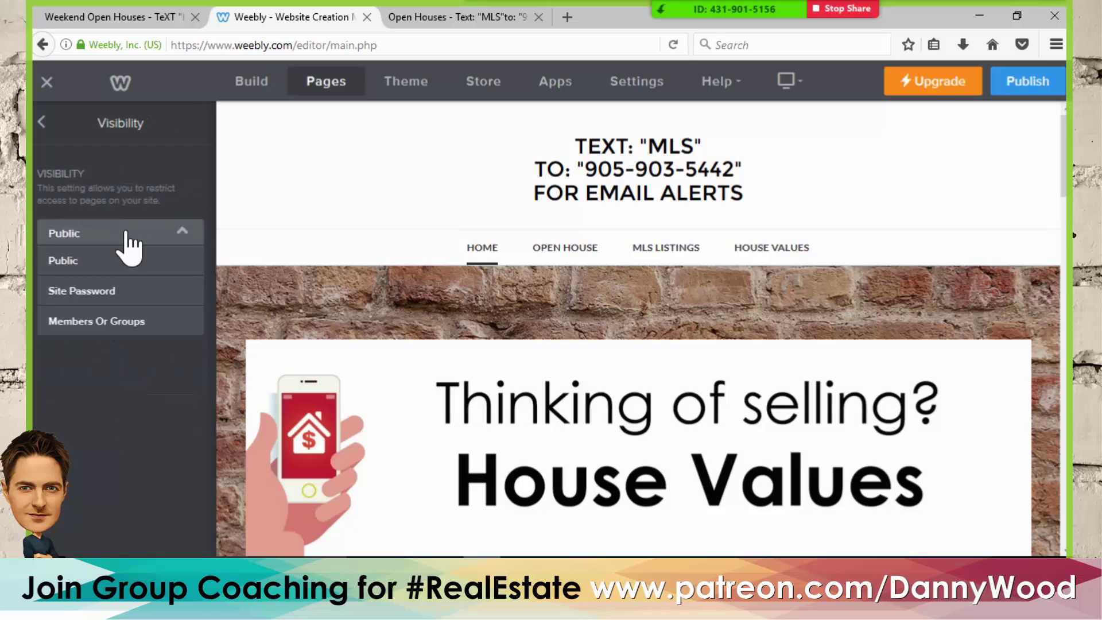
left_click(41, 123)
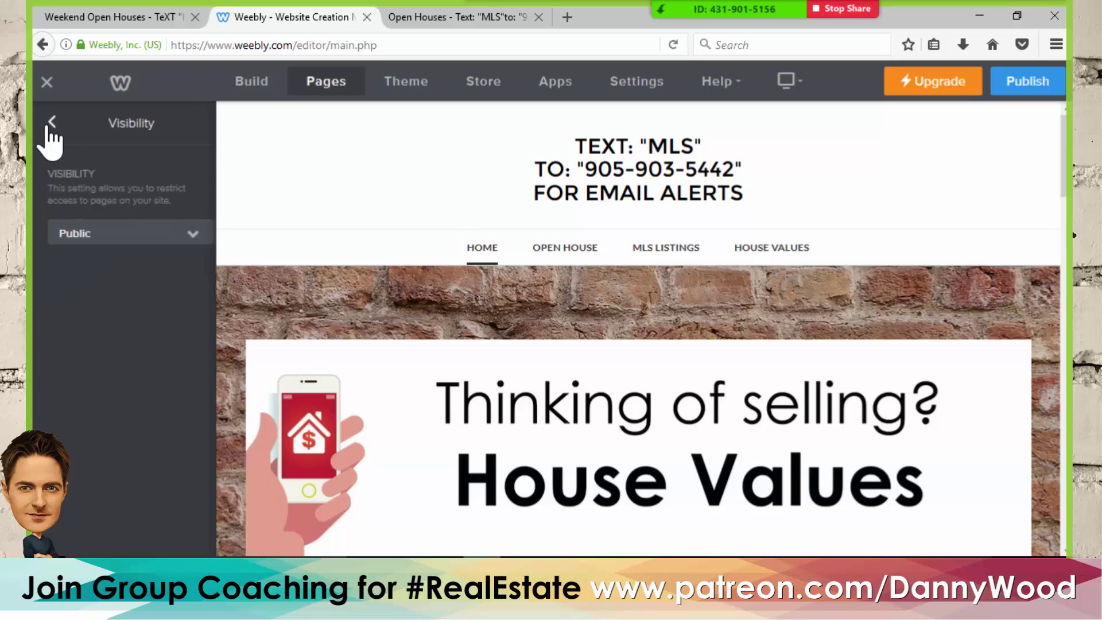
left_click(94, 363)
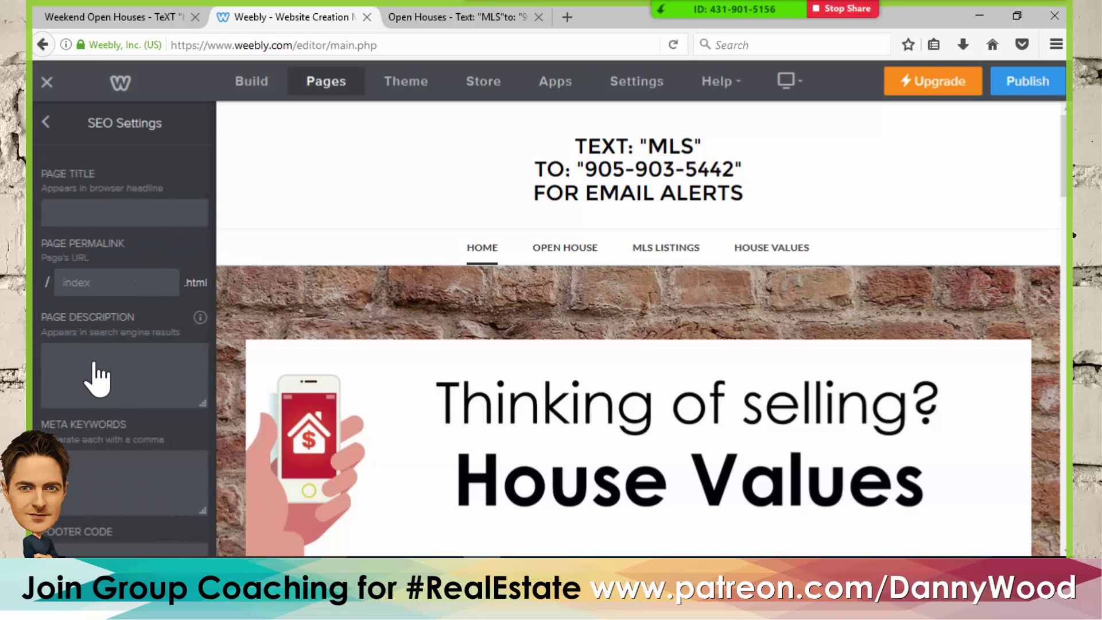
scroll(138, 356, "down", 4)
scroll(143, 353, "down", 1)
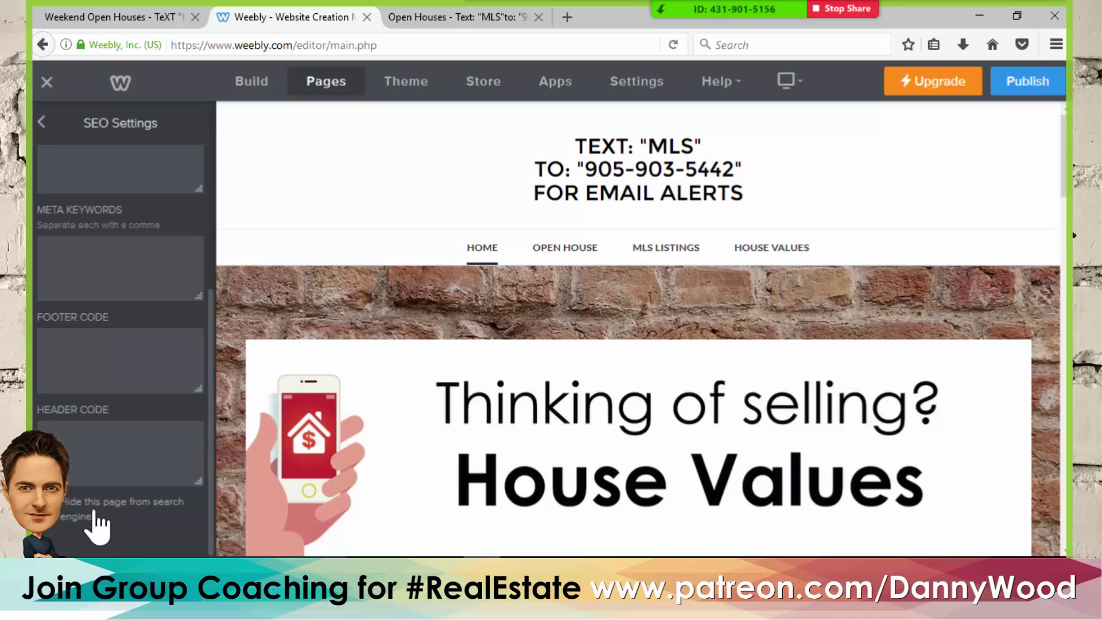
scroll(118, 439, "up", 4)
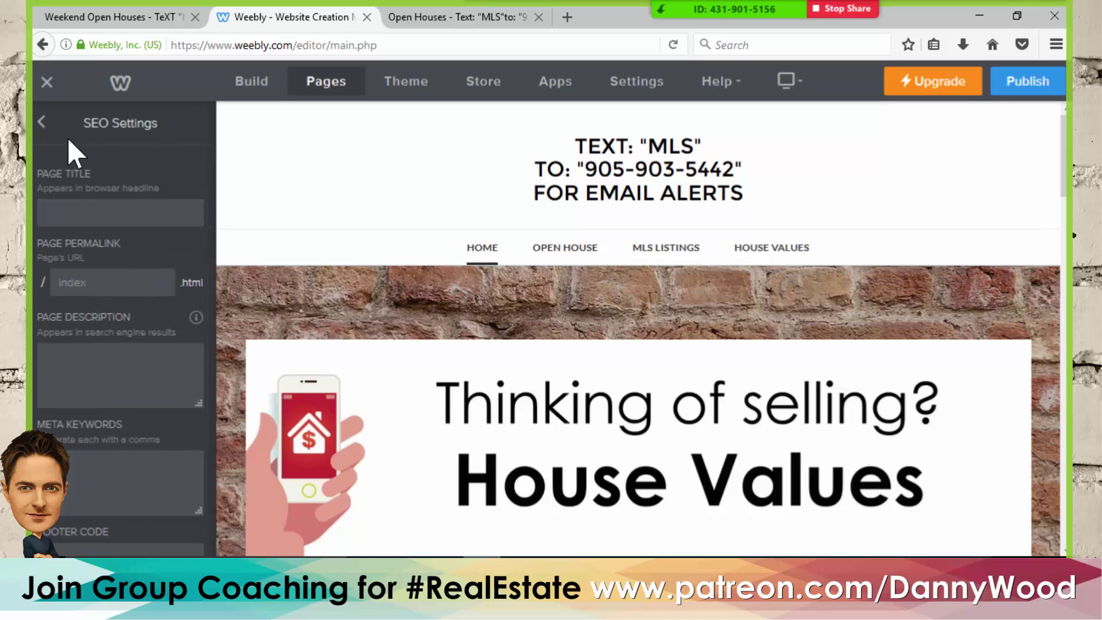
left_click(40, 121)
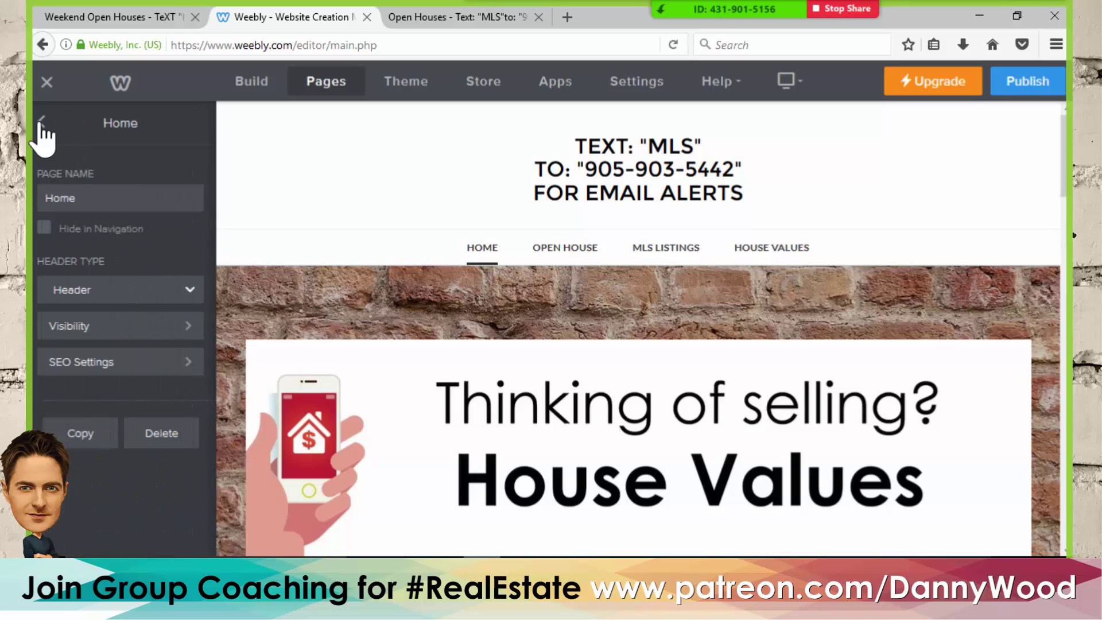
- Tick 'Hide in Navigation' for the Home page and publish the site
left_click(44, 230)
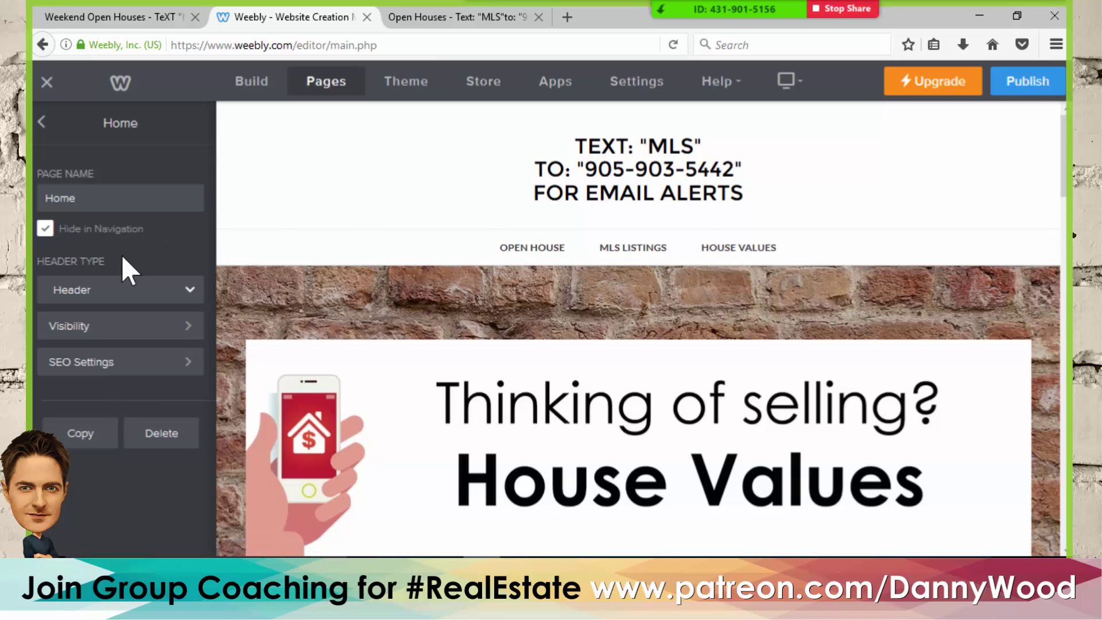
left_click(45, 229)
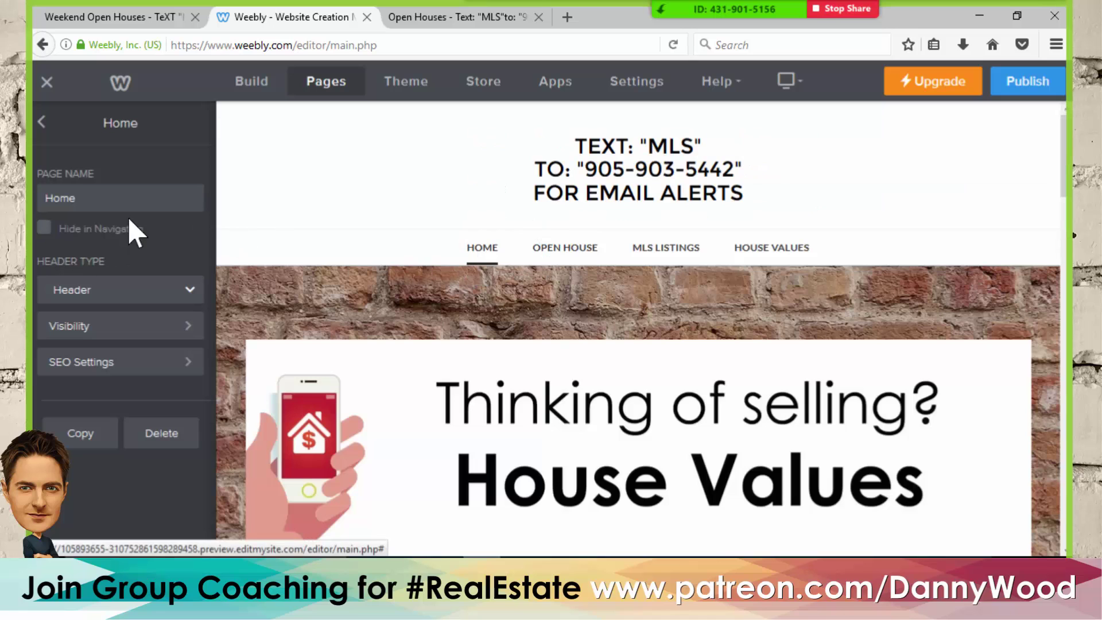
left_click(44, 228)
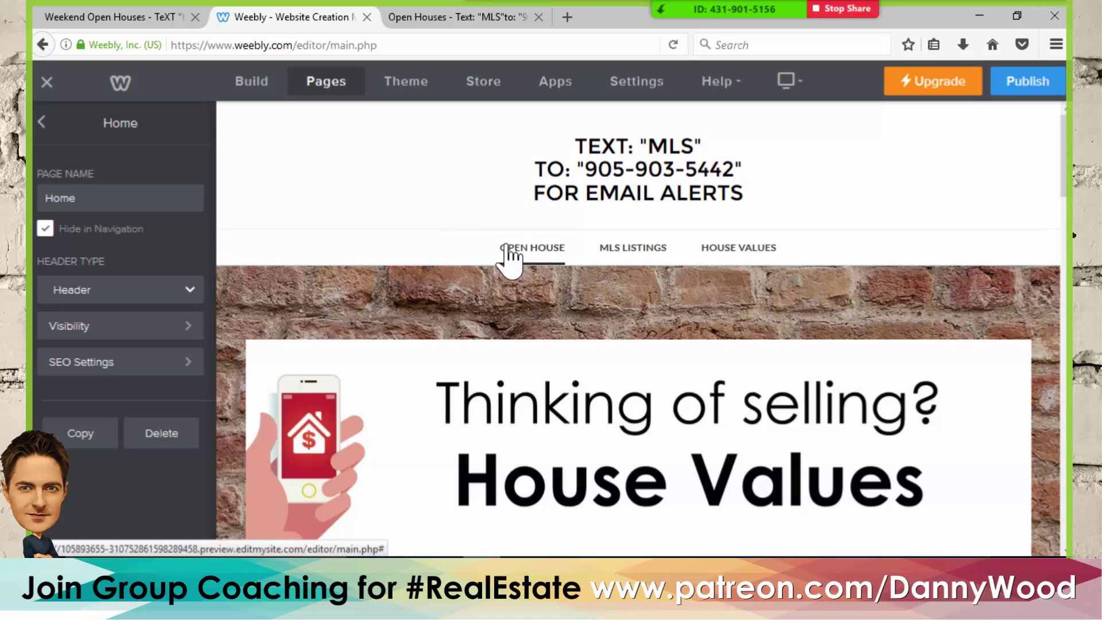
left_click(1036, 89)
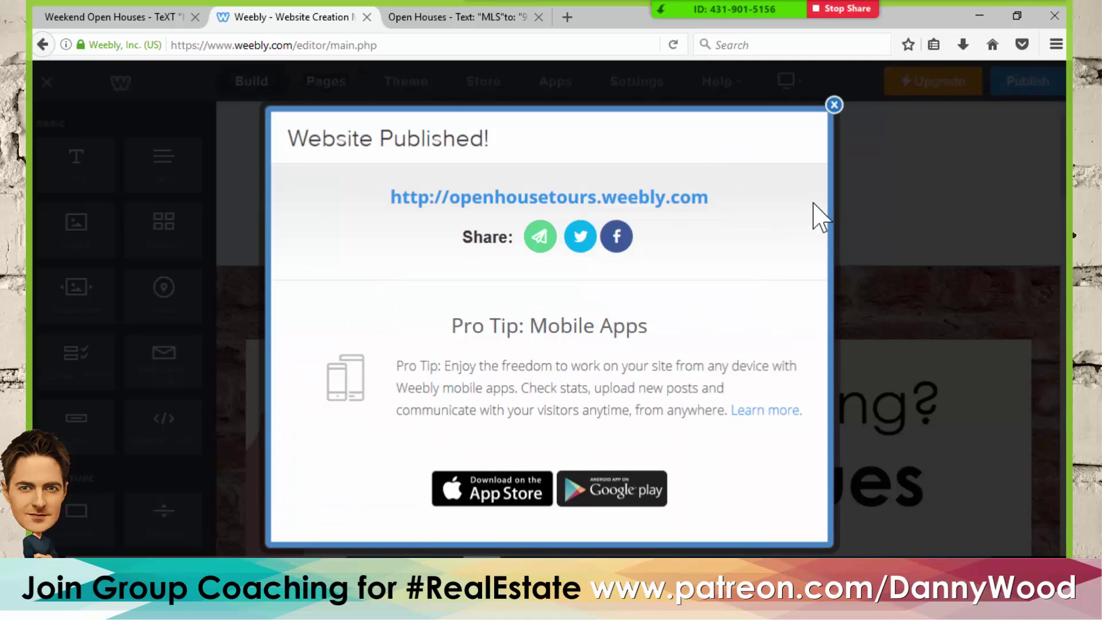
- Dismiss the publish dialog and view the live page at openhousetours.weebly.com/open-house.html
left_click(834, 104)
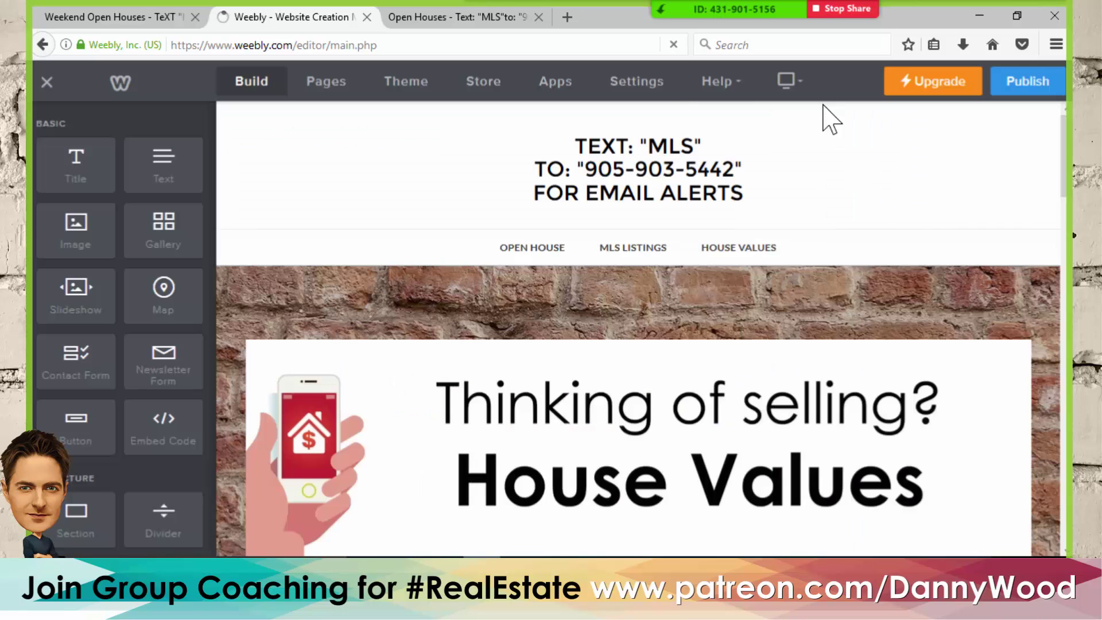
left_click(467, 18)
scroll(941, 247, "up", 5)
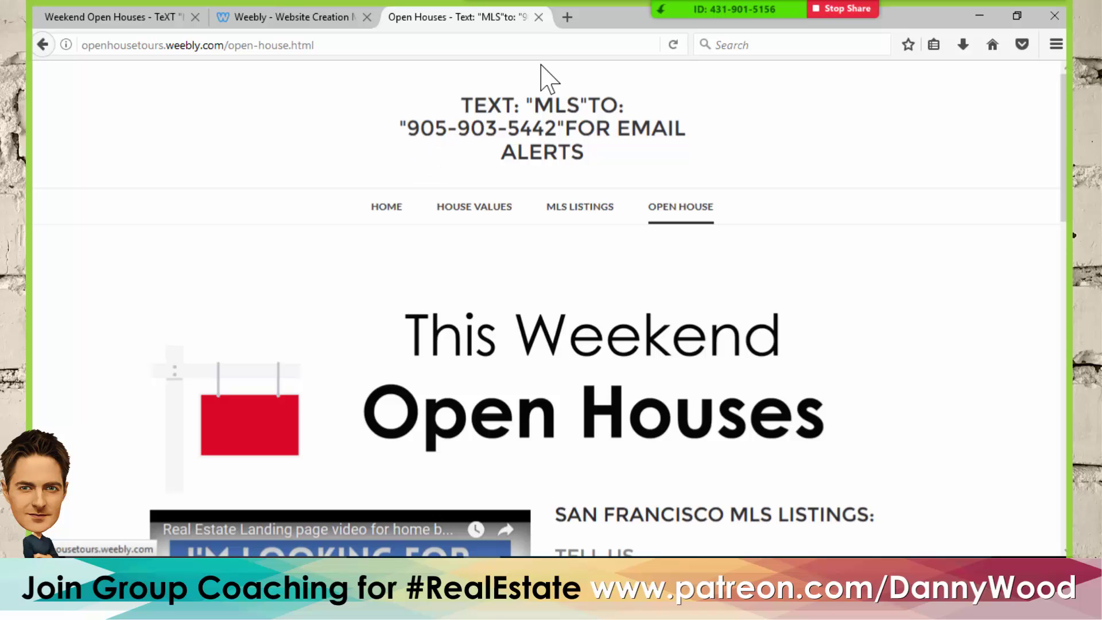
left_click(196, 44)
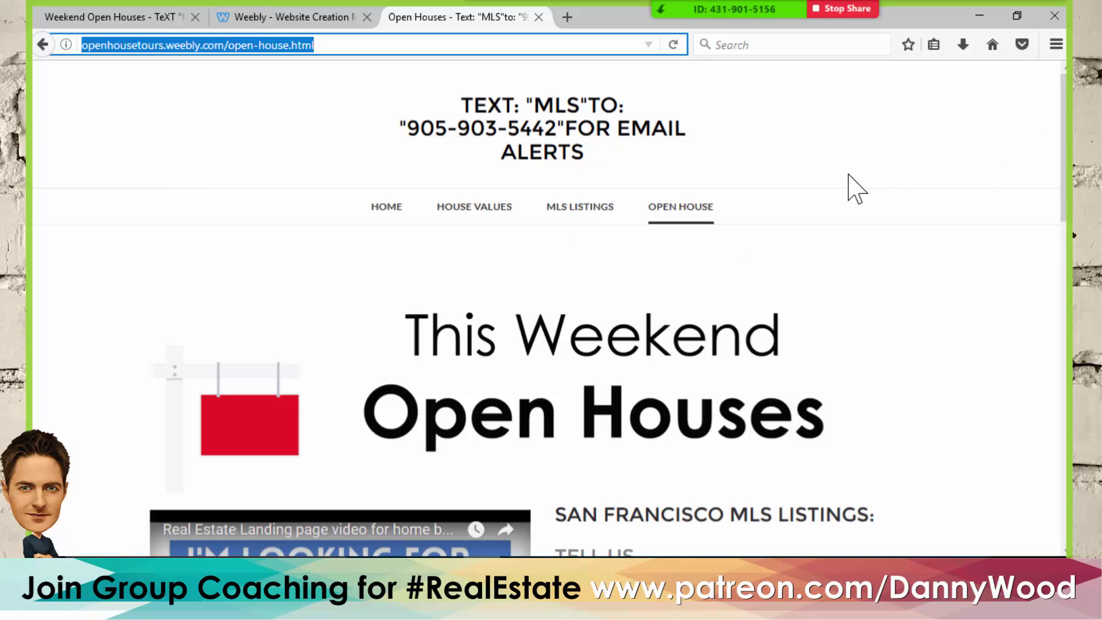
mouse_move(698, 11)
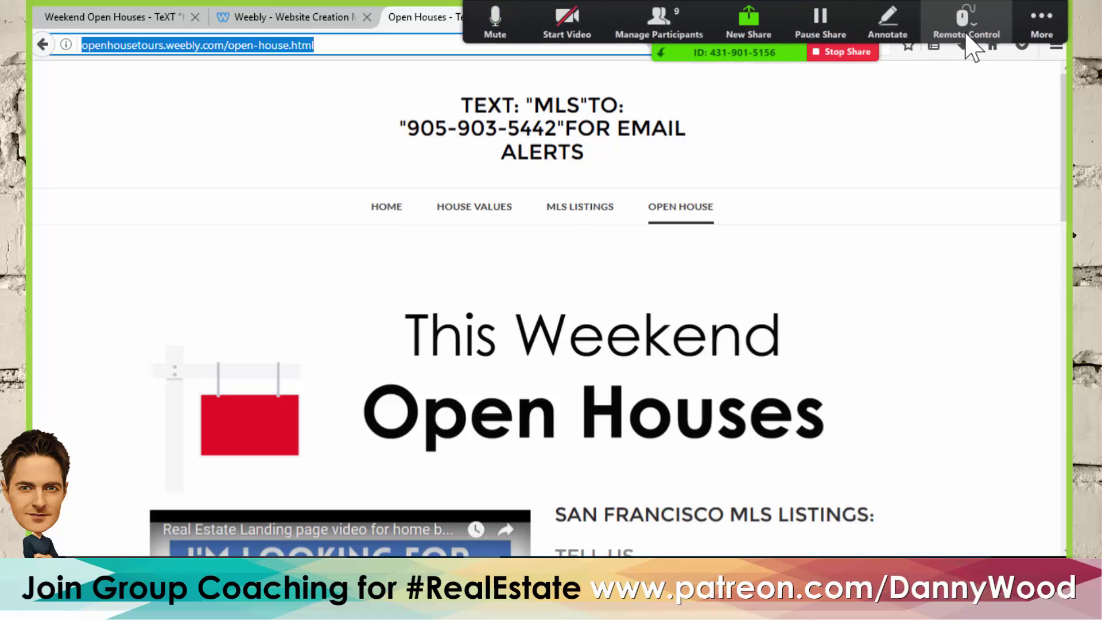
- Open Zoom's group chat via More and drag its window off the shared screen
left_click(1036, 23)
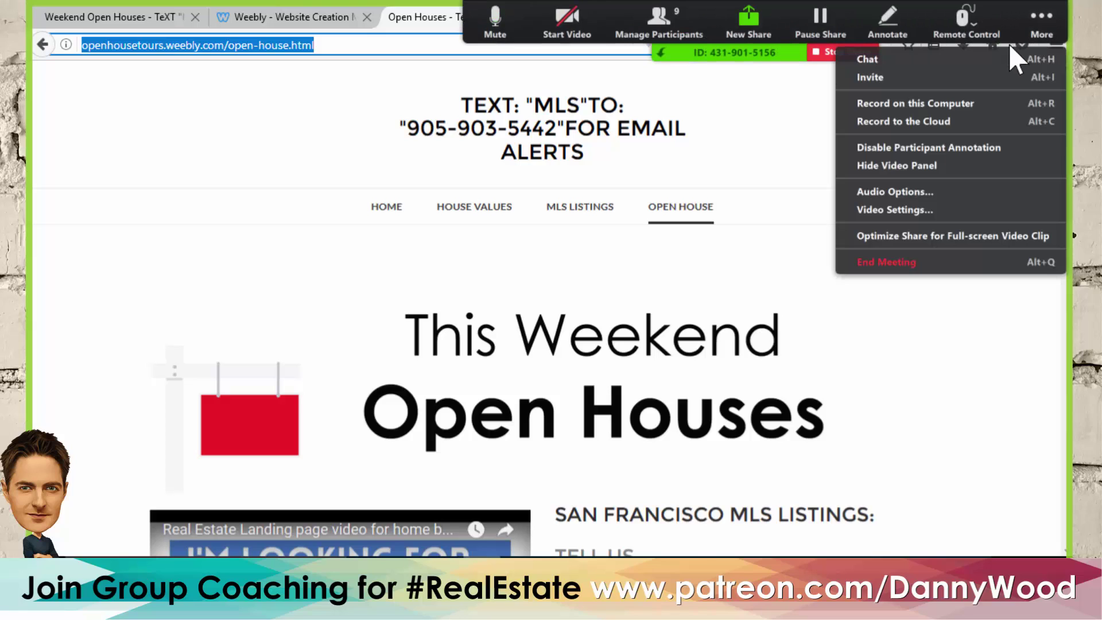
left_click(895, 60)
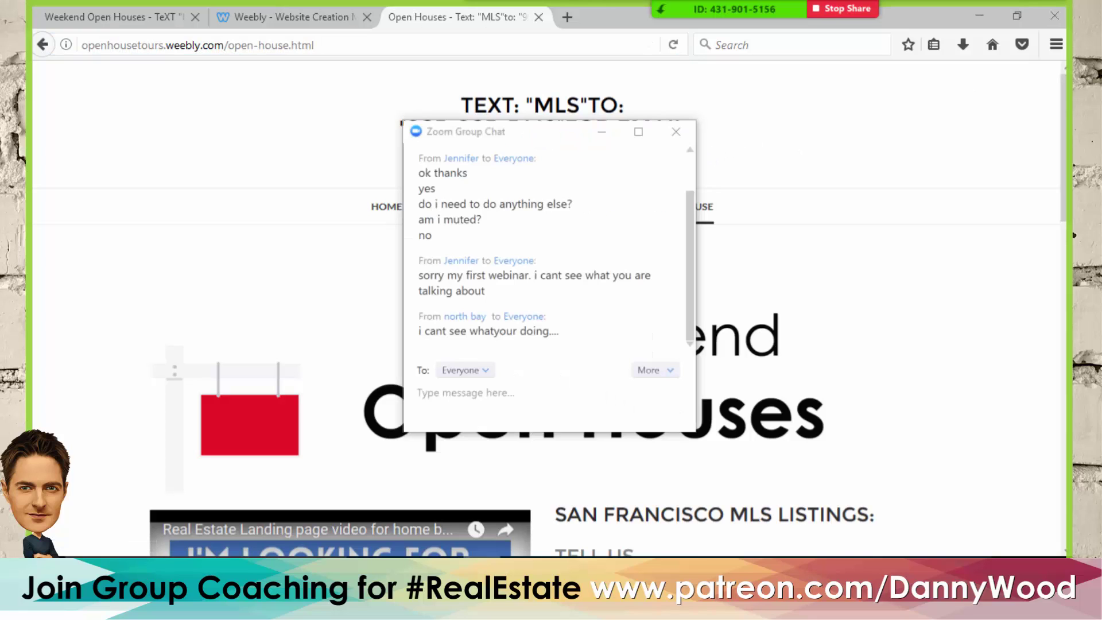
left_click_drag(523, 140, 1101, 182)
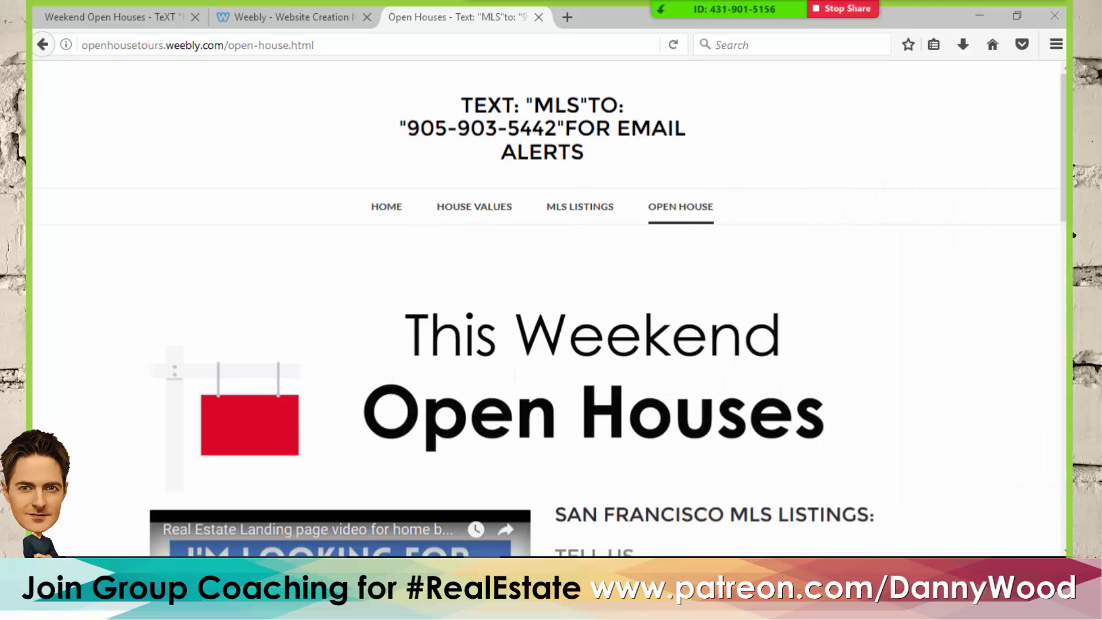